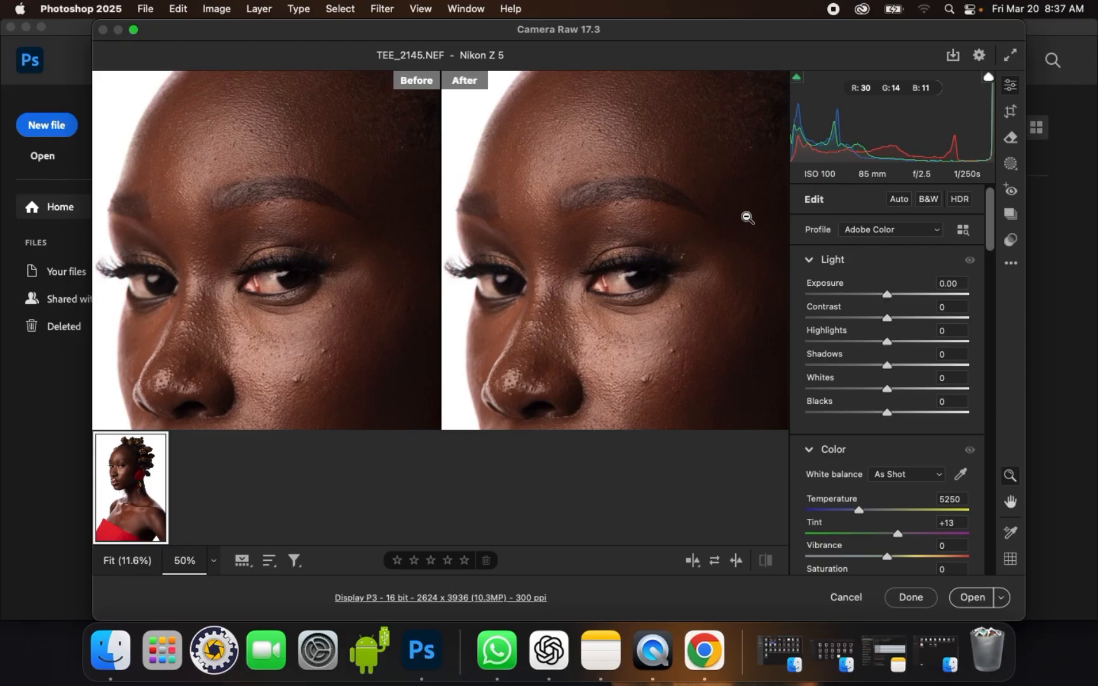
- Inspect the facial skin in the before/after preview and open the raw photo TEE_2145.NEF for editing
key("super+minus")
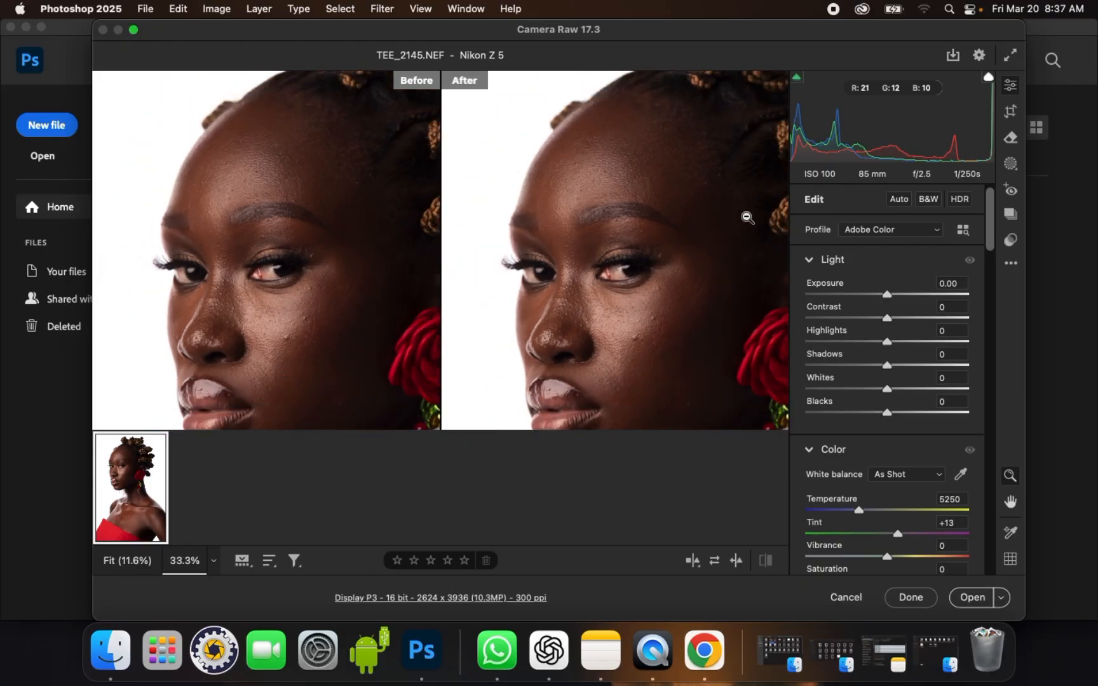
key("h")
left_click_drag(689, 297, 674, 265)
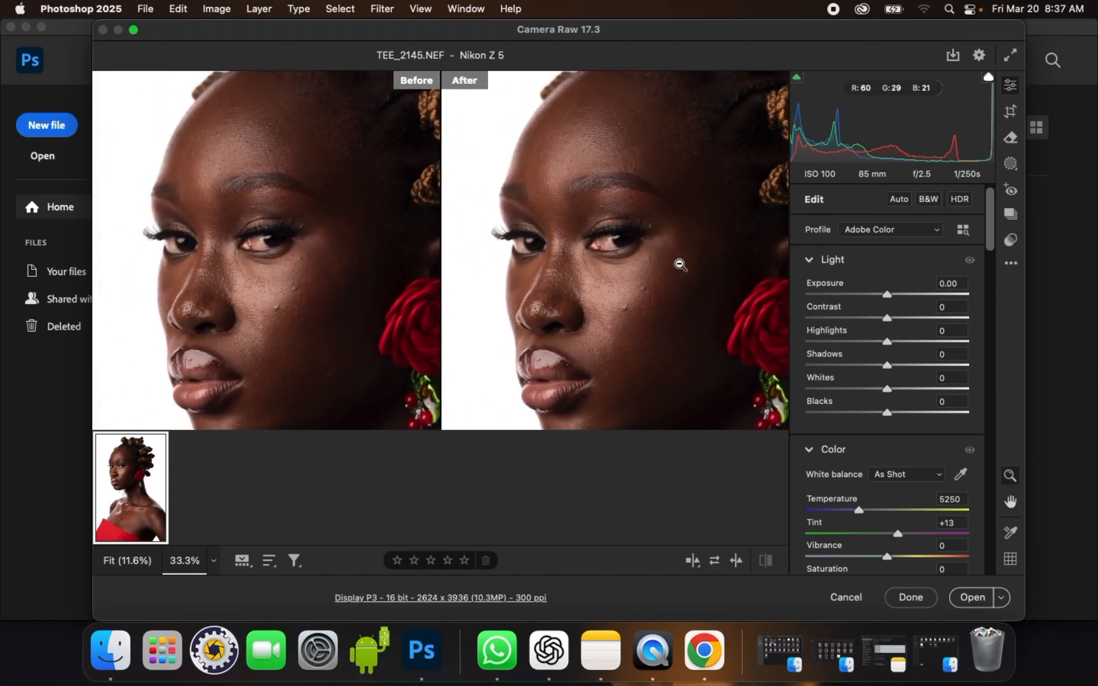
left_click(679, 264)
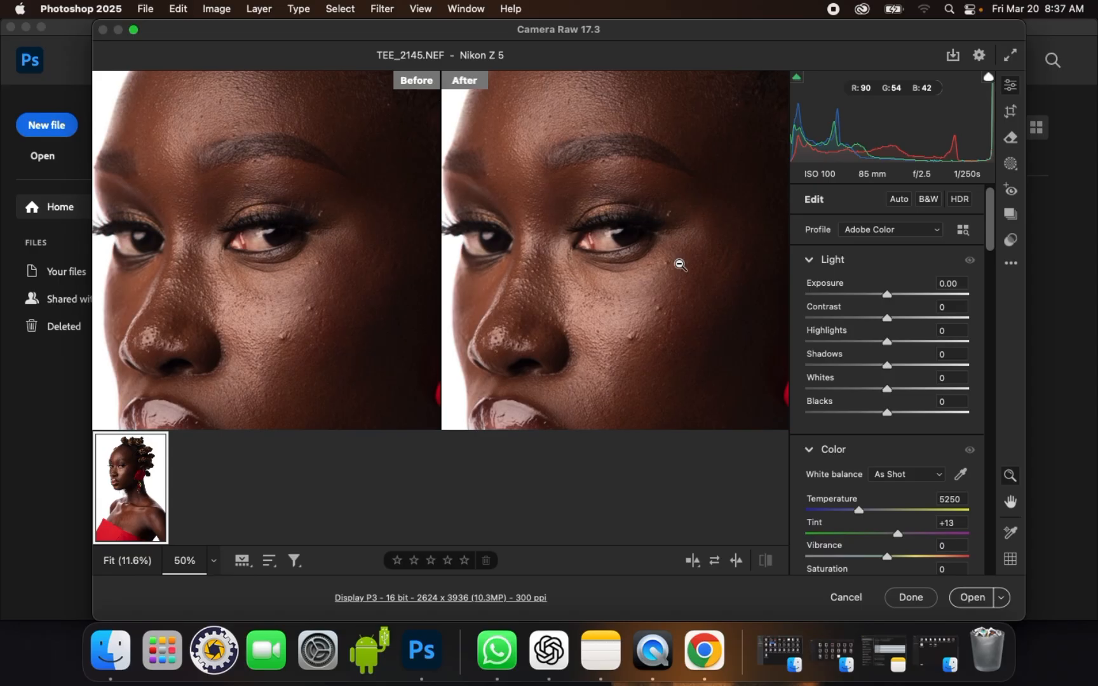
left_click(961, 599)
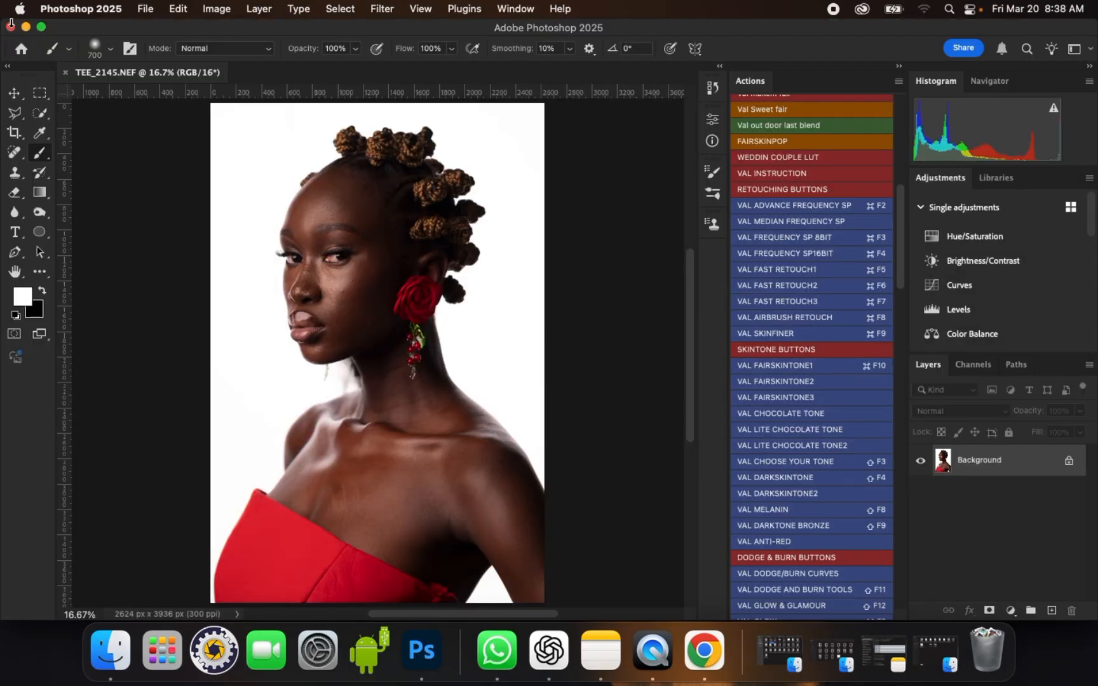
- Examine the portrait's skin on the forehead, cheeks, neck and shoulders at close and wide zoom levels
left_click(14, 92)
scroll(247, 251, "up", 1)
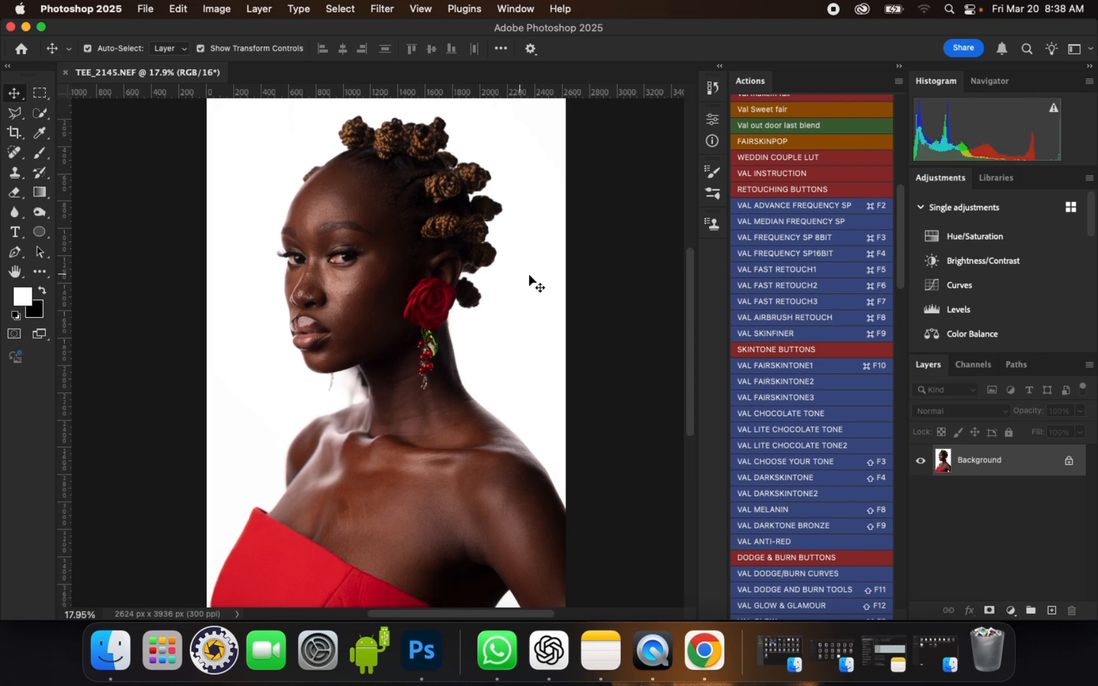
scroll(533, 280, "down", 4)
scroll(415, 247, "up", 10)
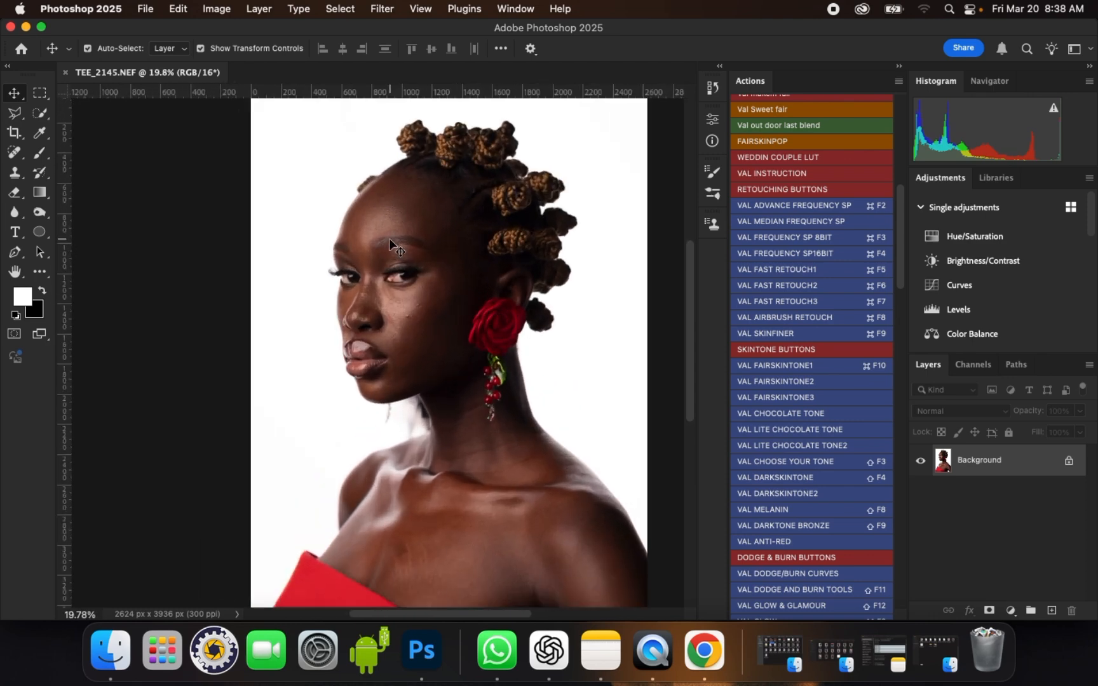
scroll(401, 280, "up", 4)
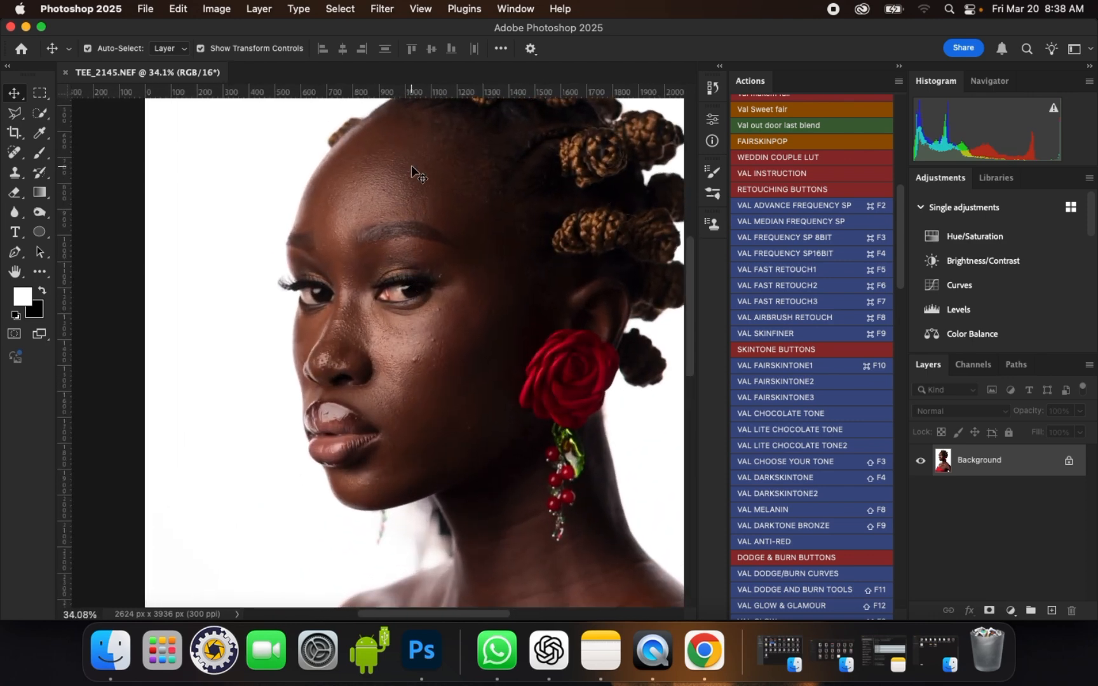
scroll(434, 178, "up", 2)
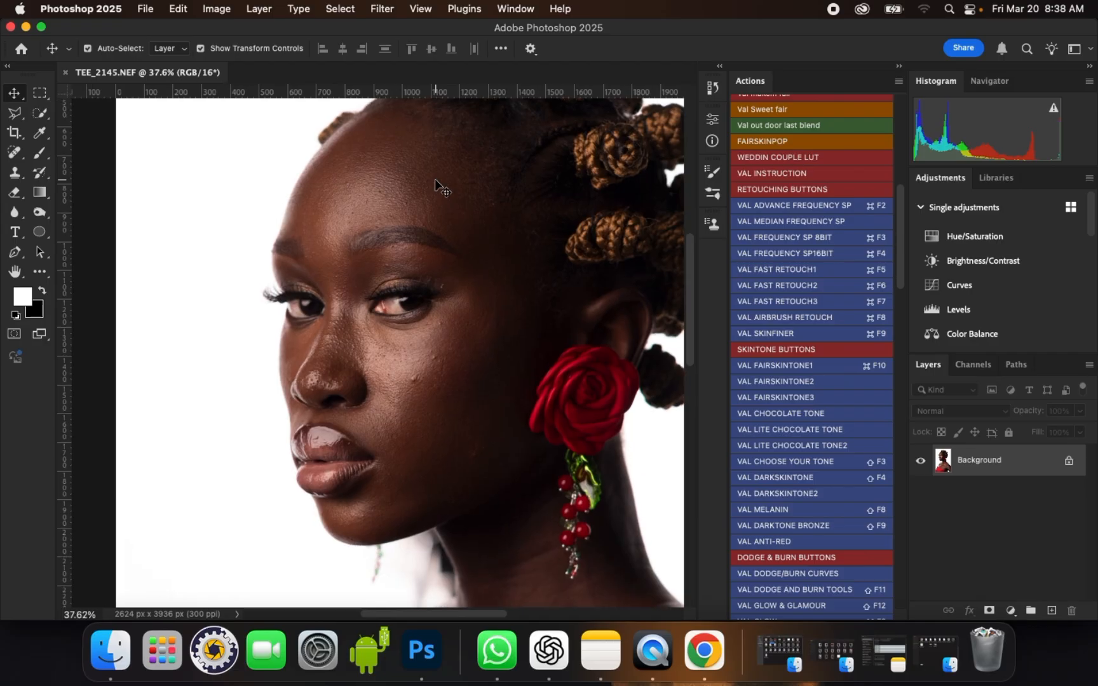
scroll(434, 376, "down", 8)
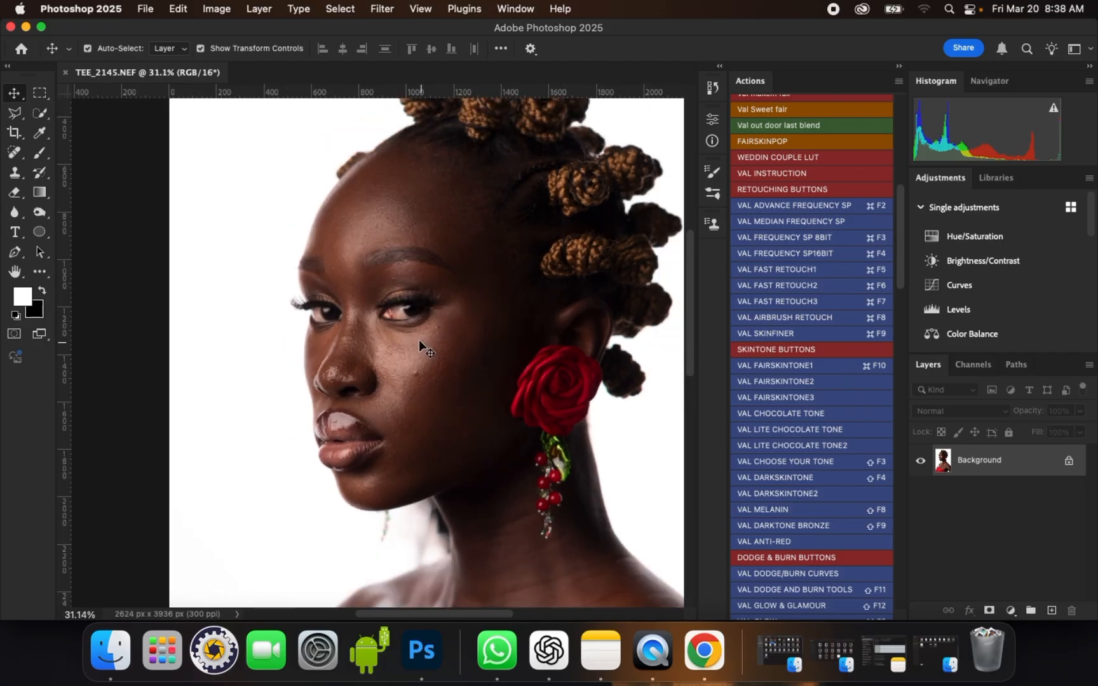
scroll(419, 225, "down", 2)
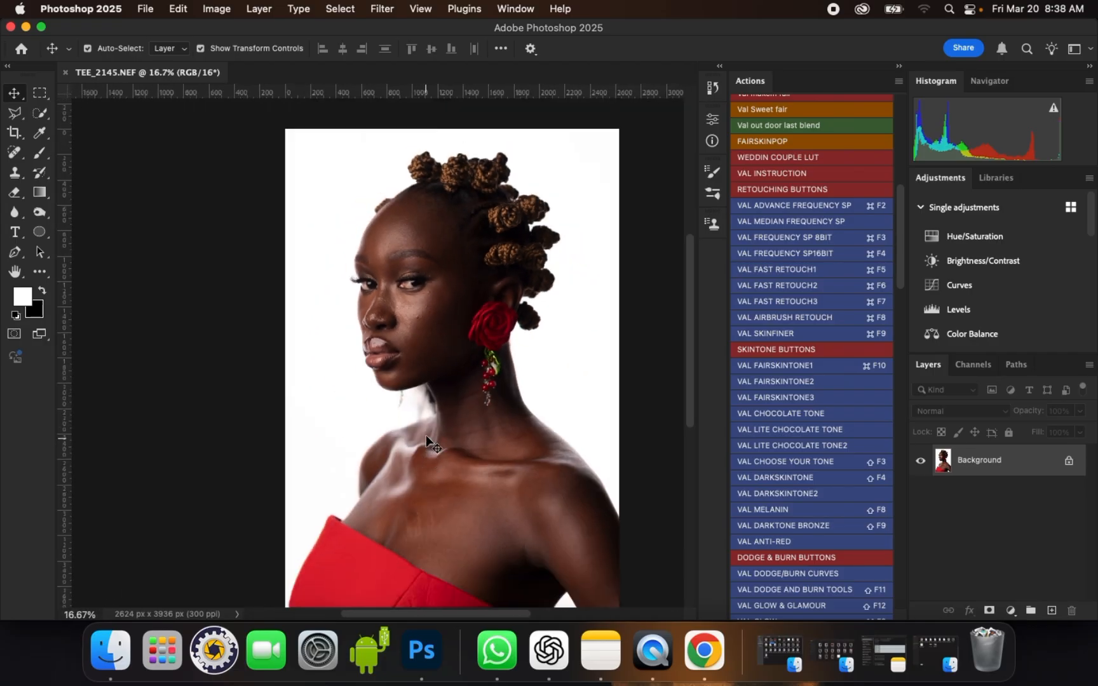
scroll(422, 303, "up", 3)
scroll(416, 283, "up", 5)
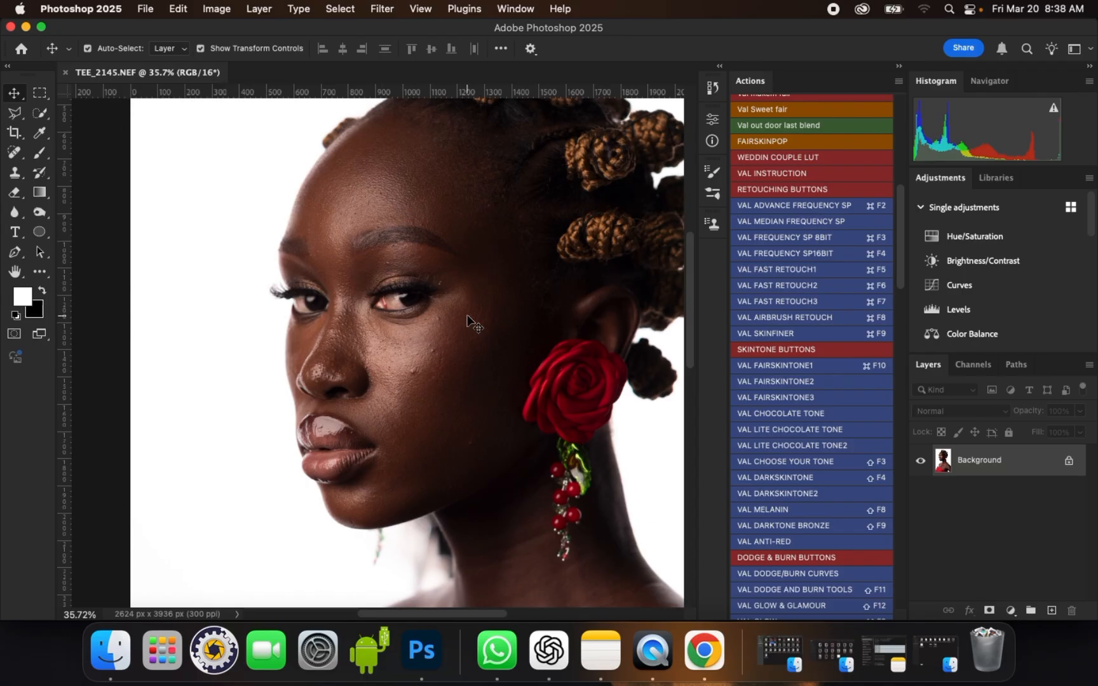
scroll(461, 318, "down", 5)
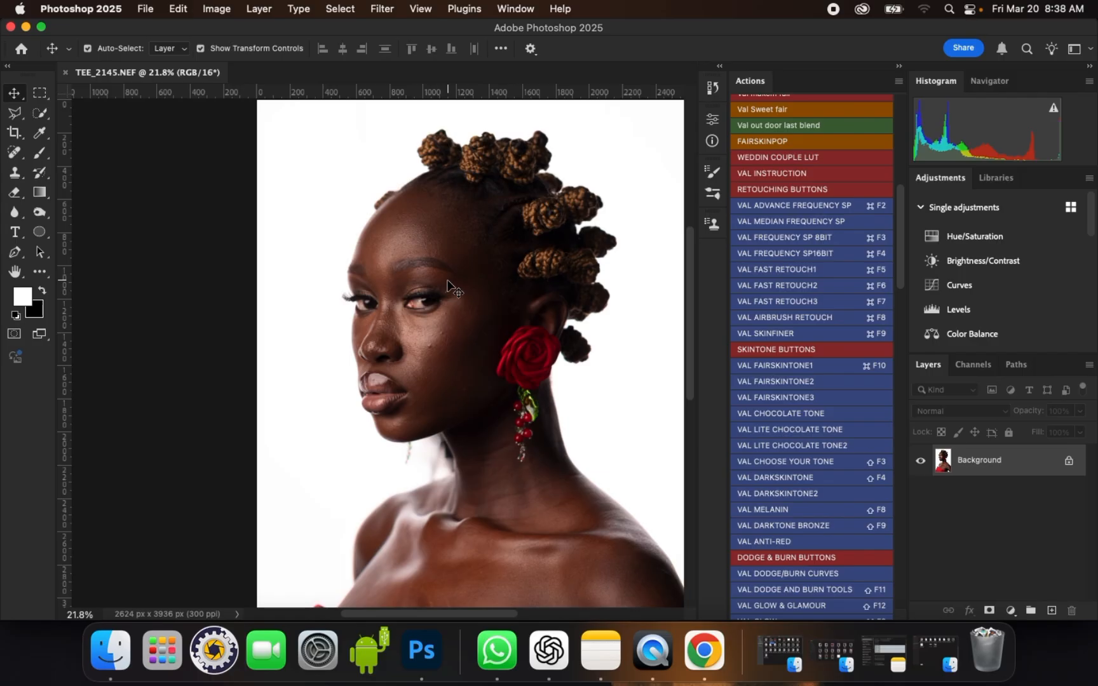
- Duplicate the Background layer twice to stack two copies above the original photo
key("super+j")
key("super+j")
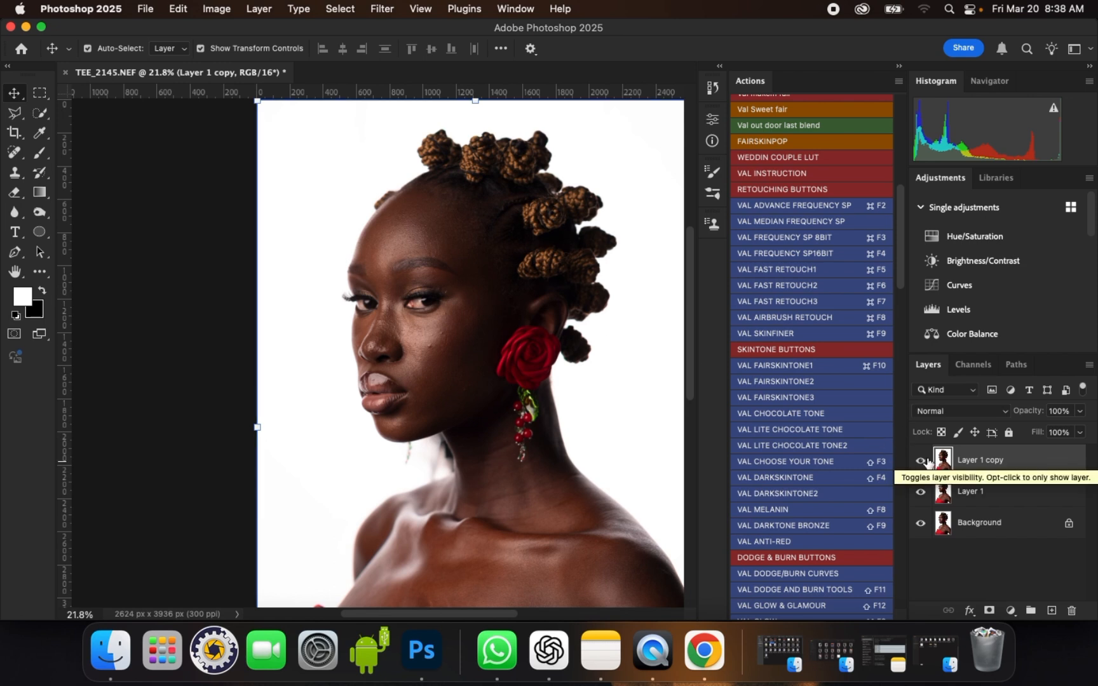
scroll(471, 359, "up", 5)
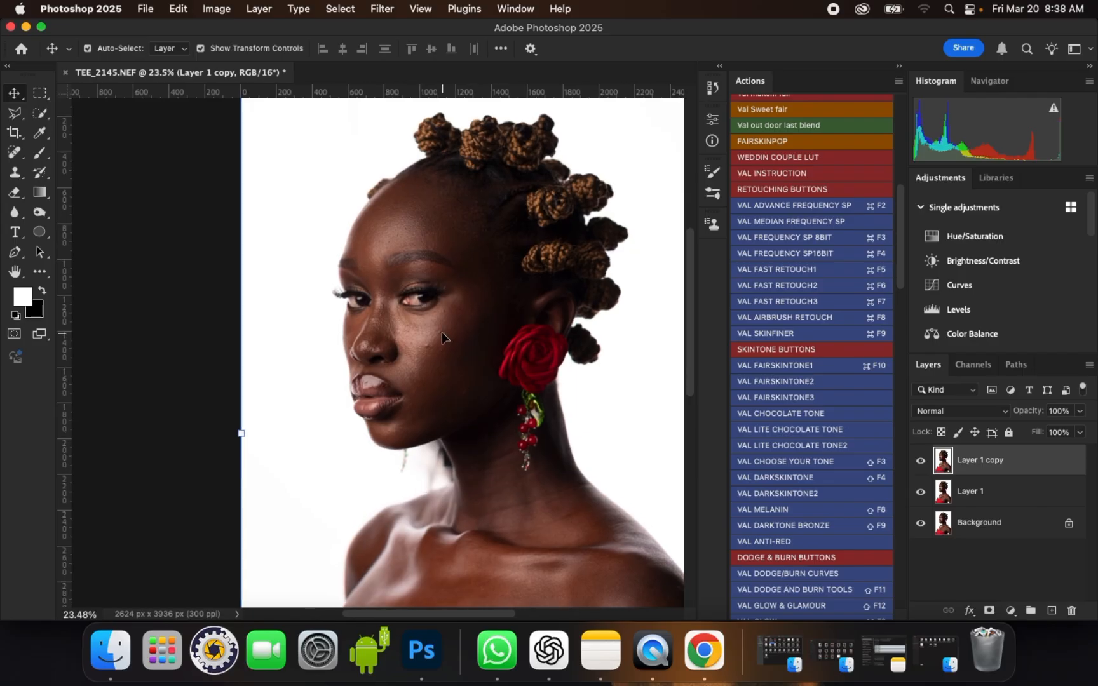
scroll(381, 225, "up", 3)
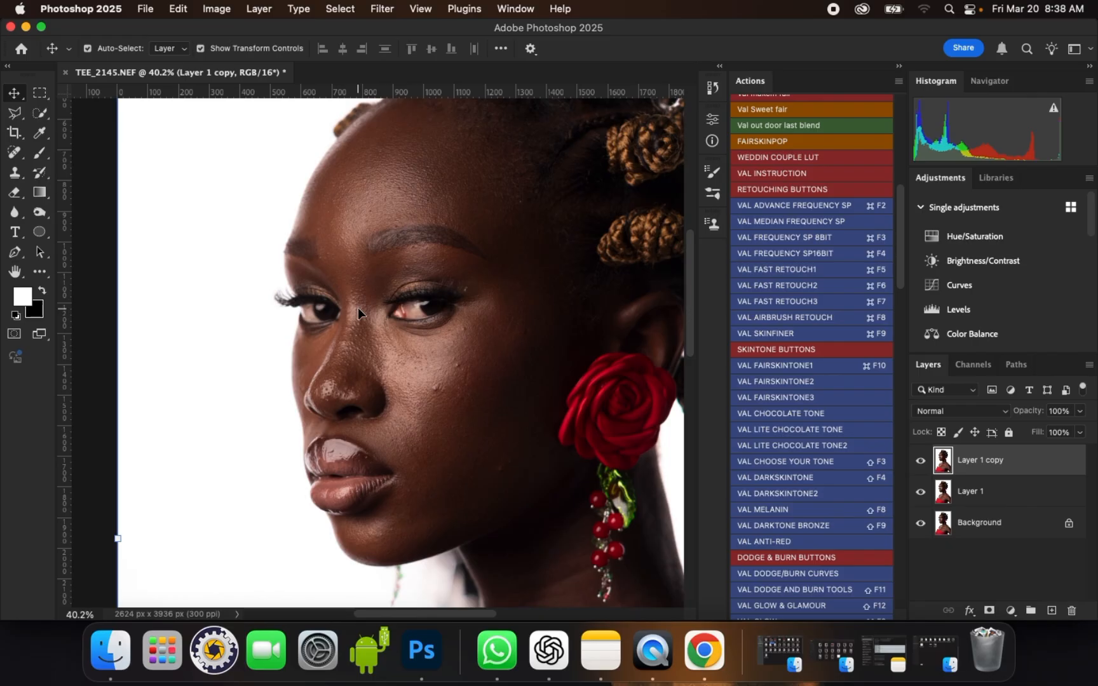
- Rename the lower duplicate layer as "tone" and the upper duplicate layer as "texture"
left_click(988, 501)
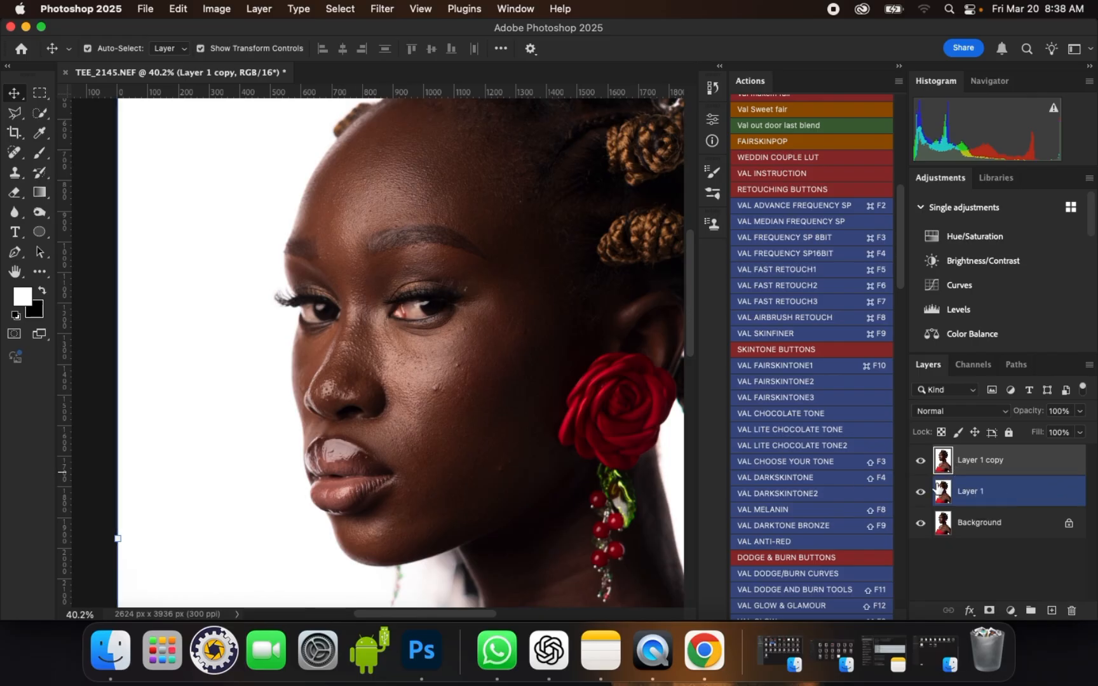
double_click(965, 494)
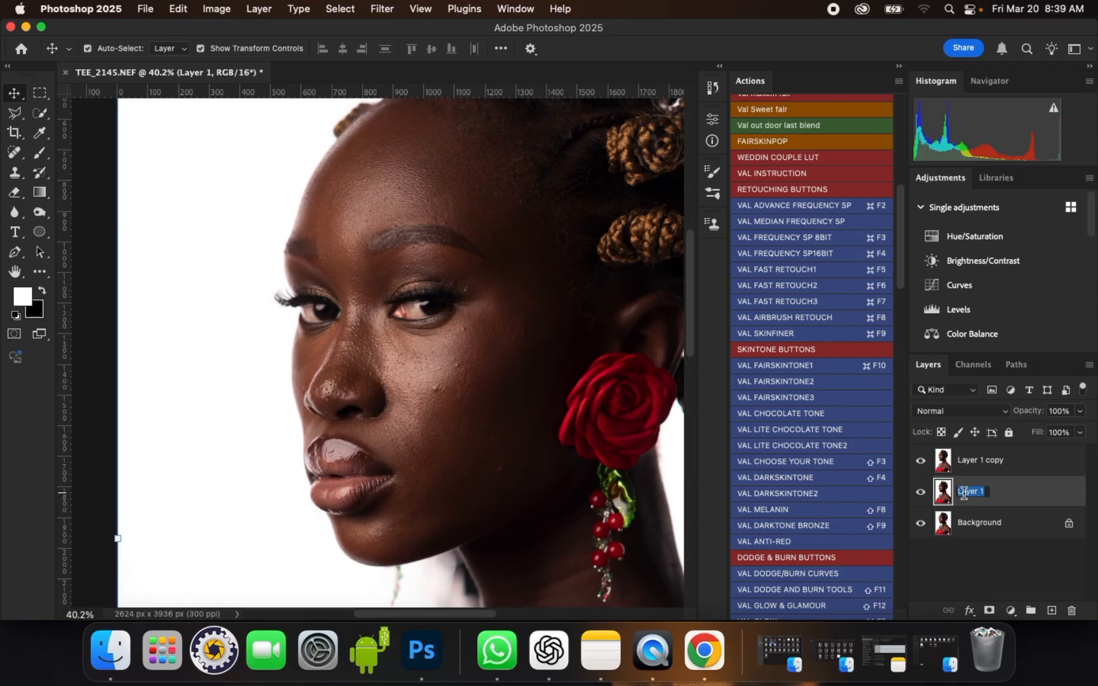
type("tone")
key("Return")
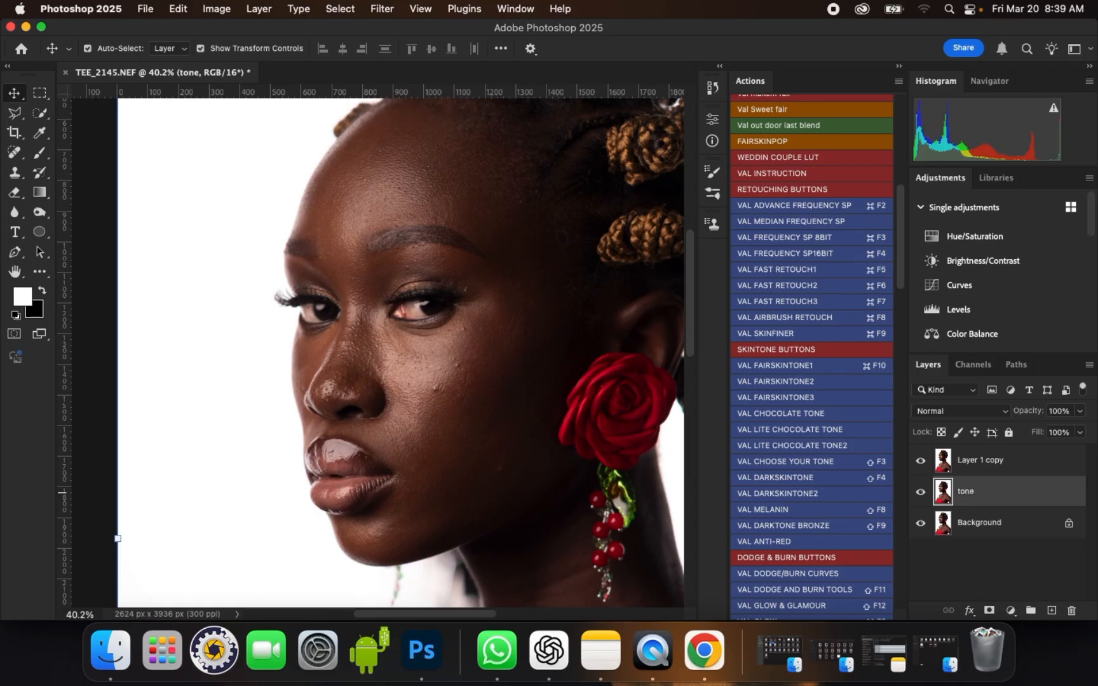
double_click(987, 462)
type("t")
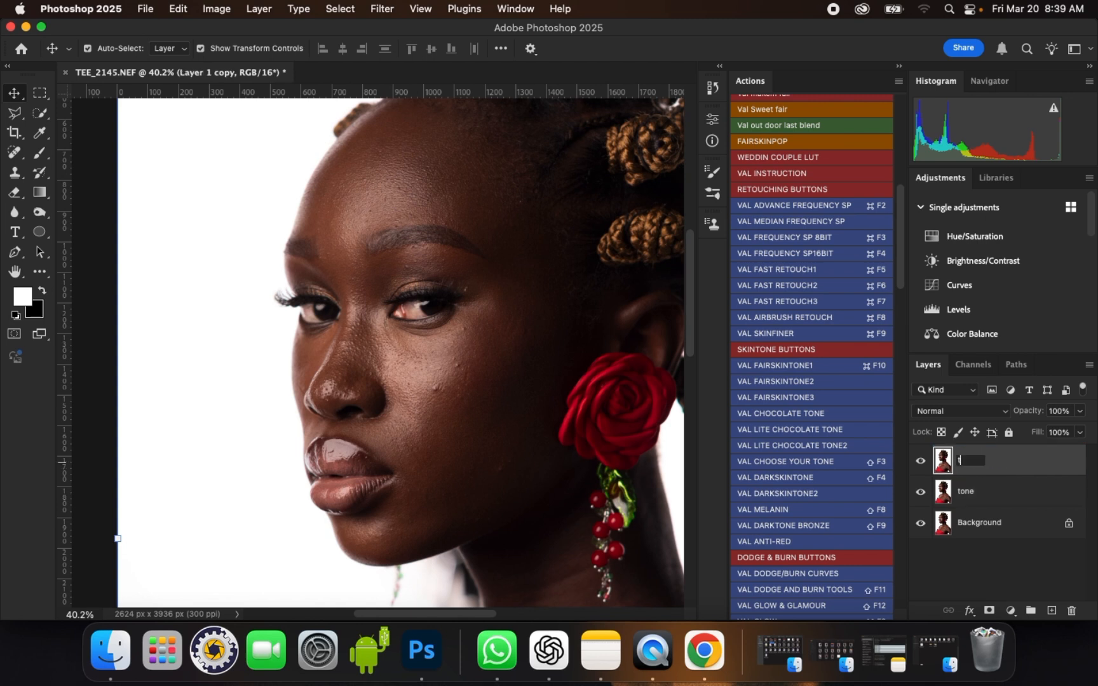
type("exture")
key("Return")
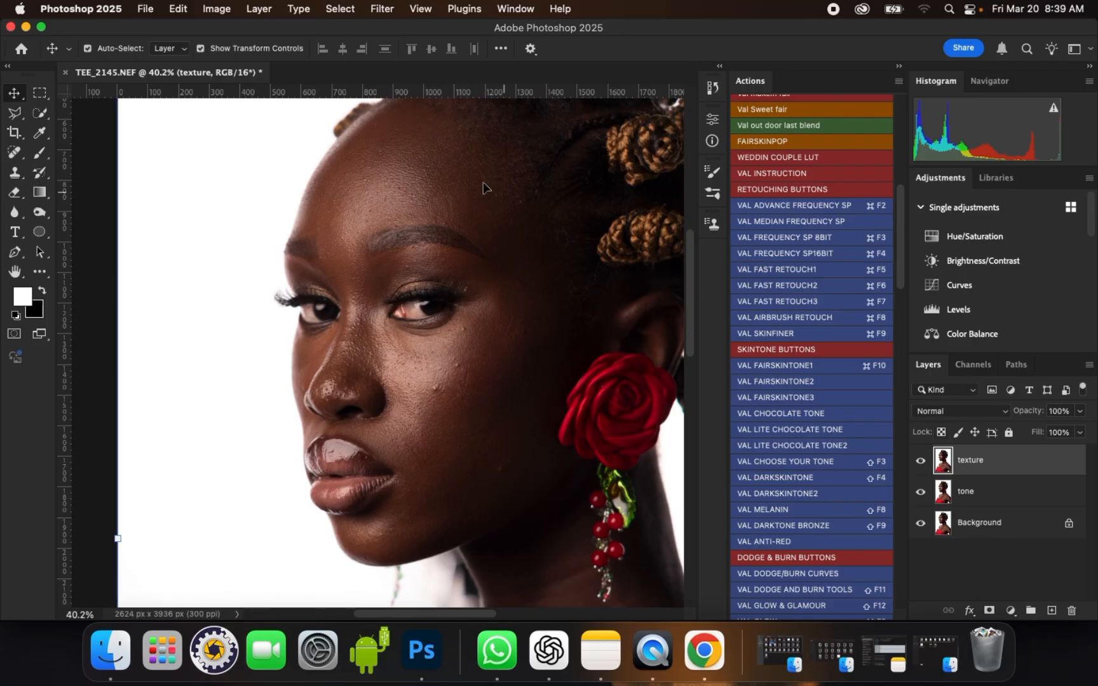
- Hide the texture layer and make the tone layer the active one
scroll(471, 184, "up", 1)
scroll(480, 213, "up", 1)
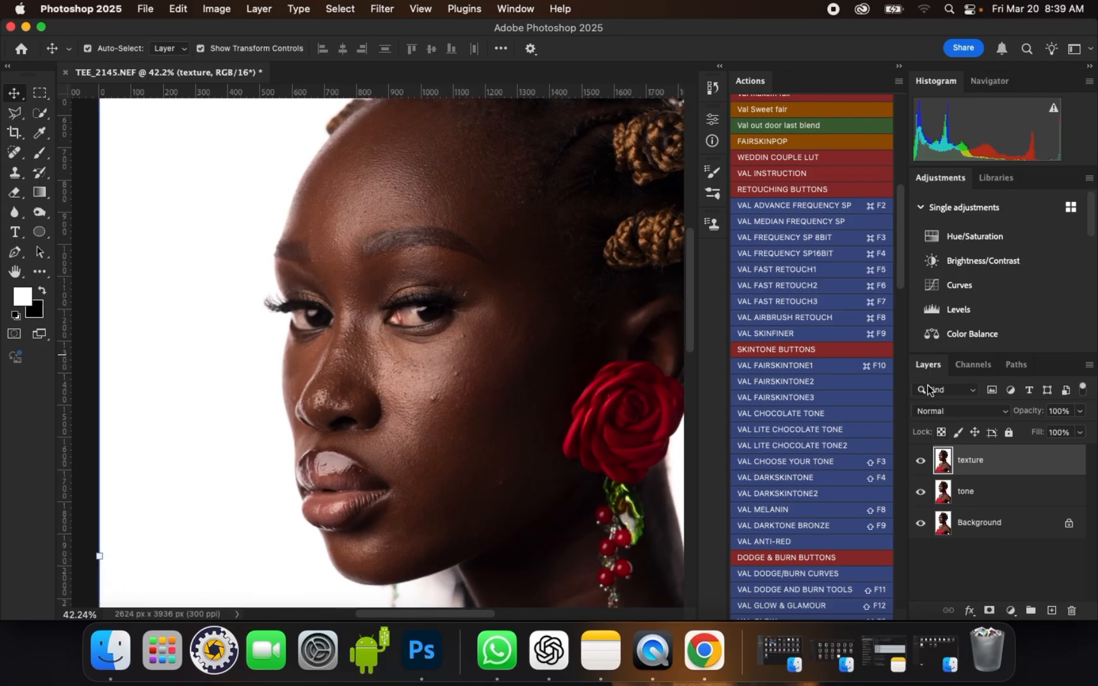
left_click(956, 486)
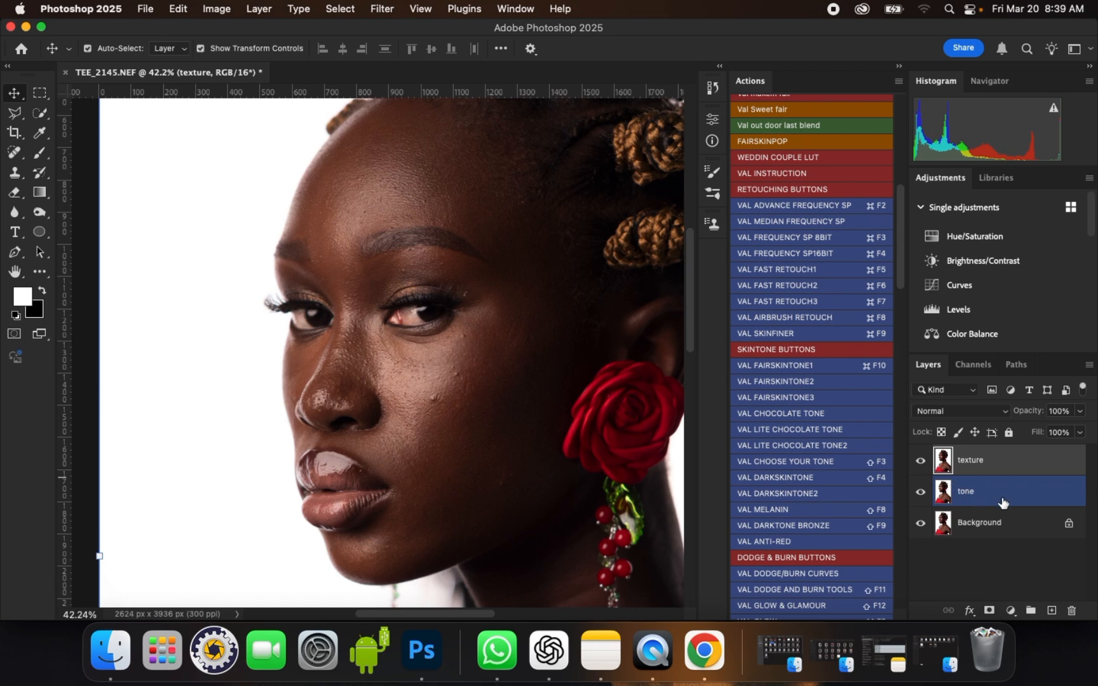
left_click(921, 462)
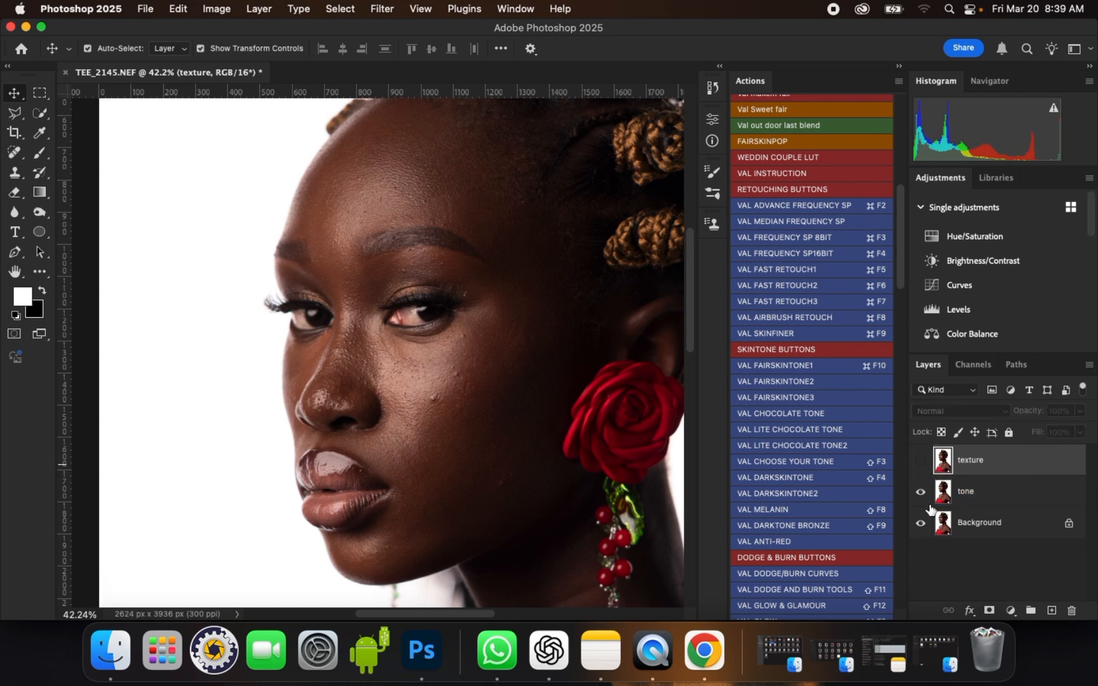
left_click(982, 490)
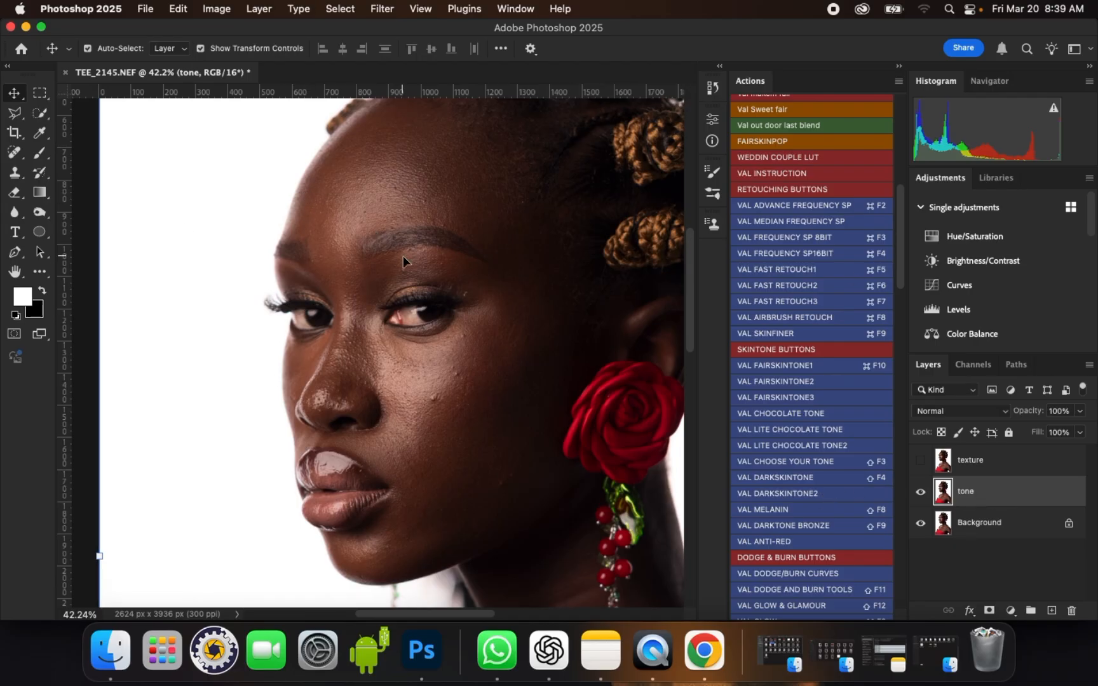
- Open the Gaussian Blur filter for the tone layer with the face in close view
scroll(402, 256, "up", 3)
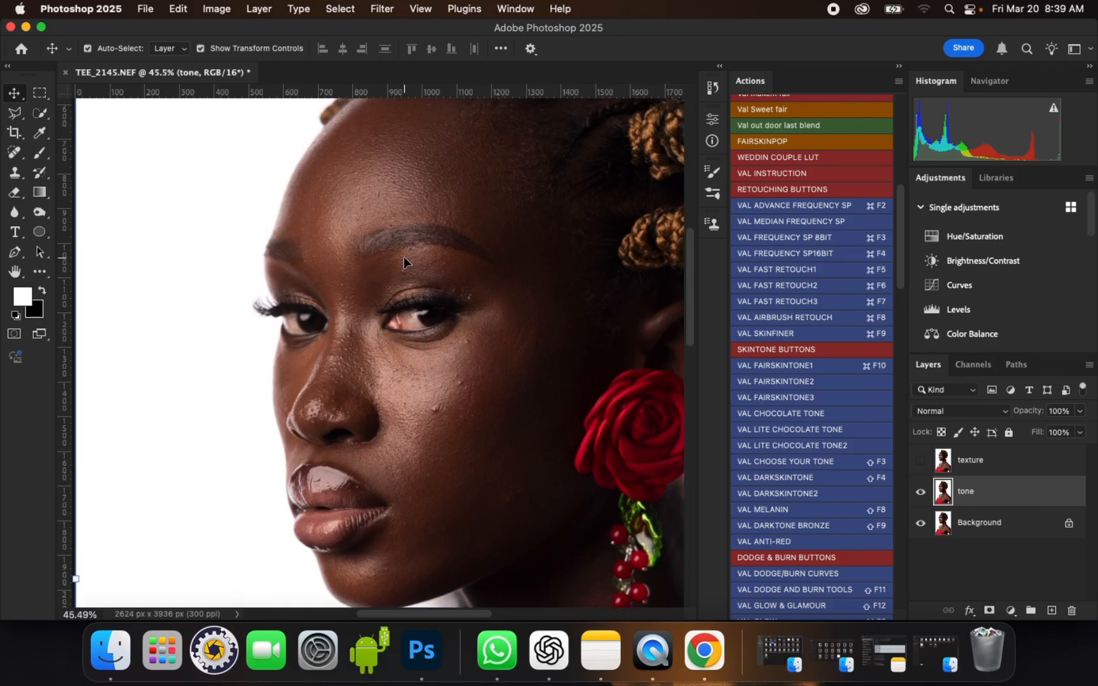
scroll(403, 256, "up", 2)
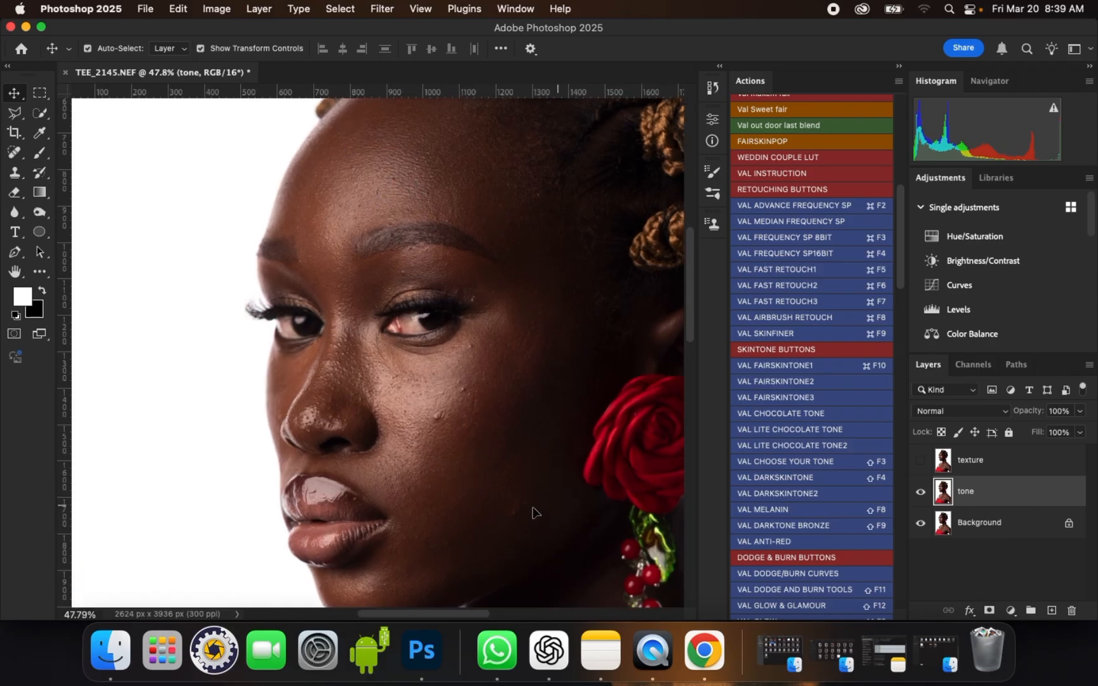
left_click(382, 9)
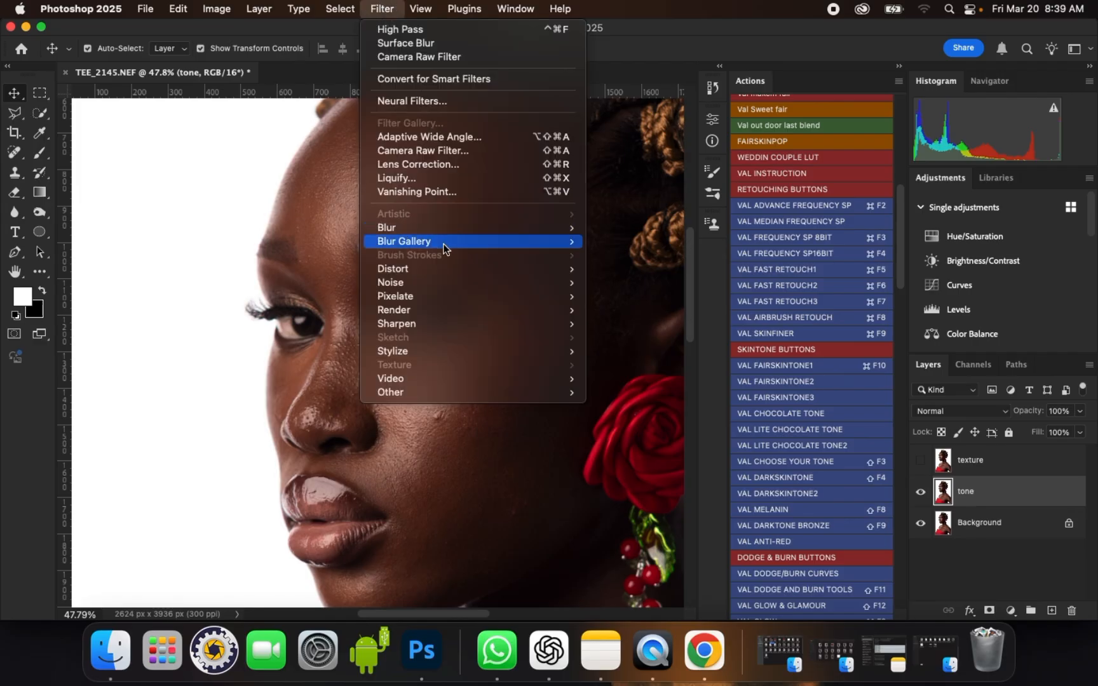
mouse_move(395, 230)
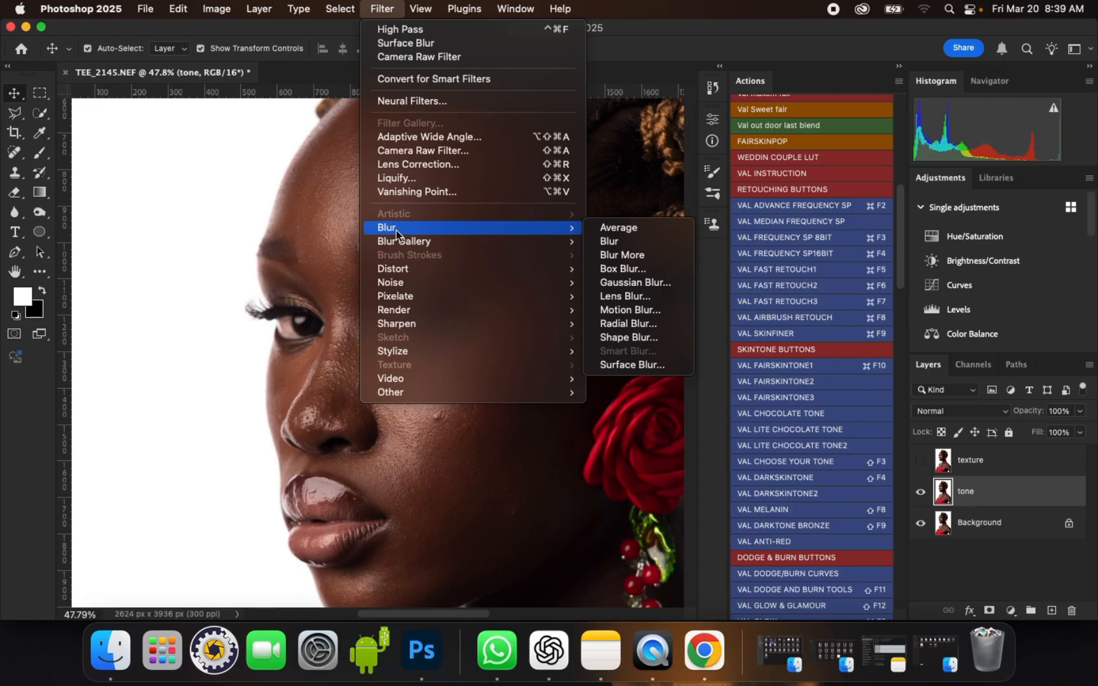
left_click(623, 284)
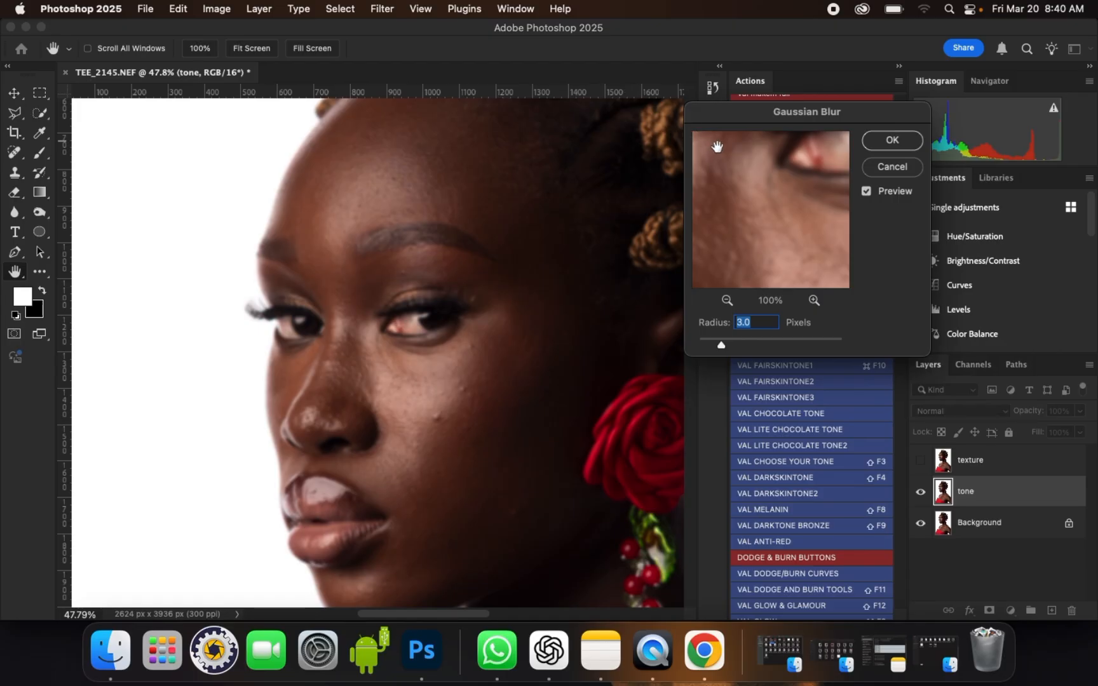
- Examine the live blur preview on the eye, forehead and cheek skin, both in the filter preview and on the enlarged face
left_click_drag(735, 163, 719, 255)
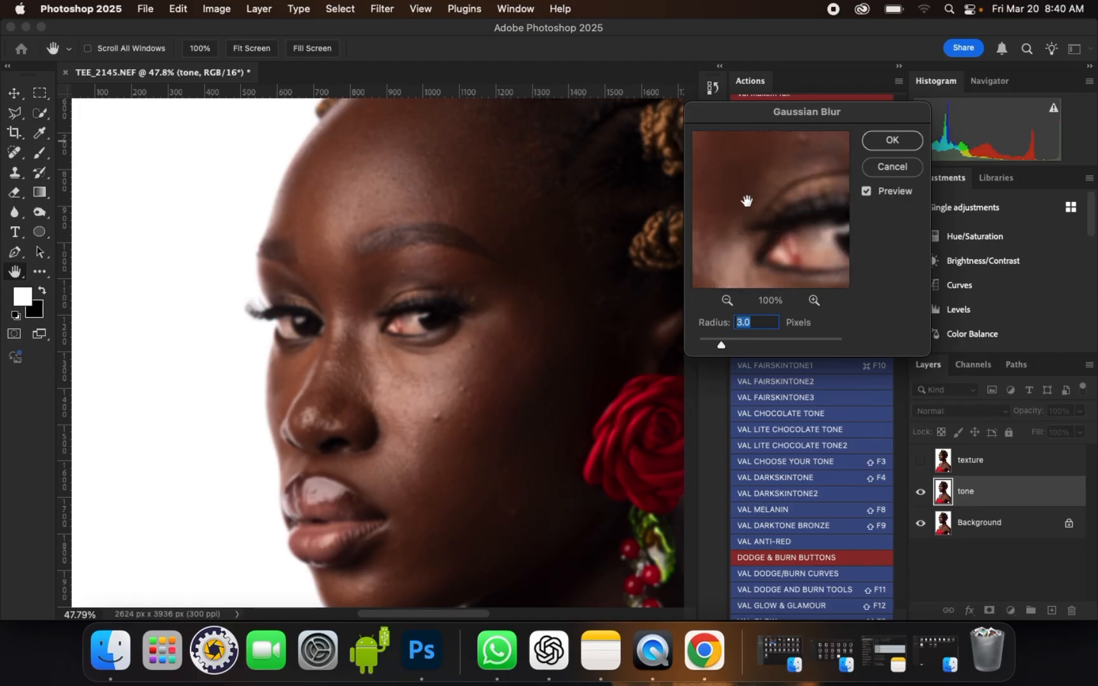
left_click_drag(746, 200, 802, 333)
left_click_drag(752, 184, 790, 247)
left_click_drag(823, 190, 799, 215)
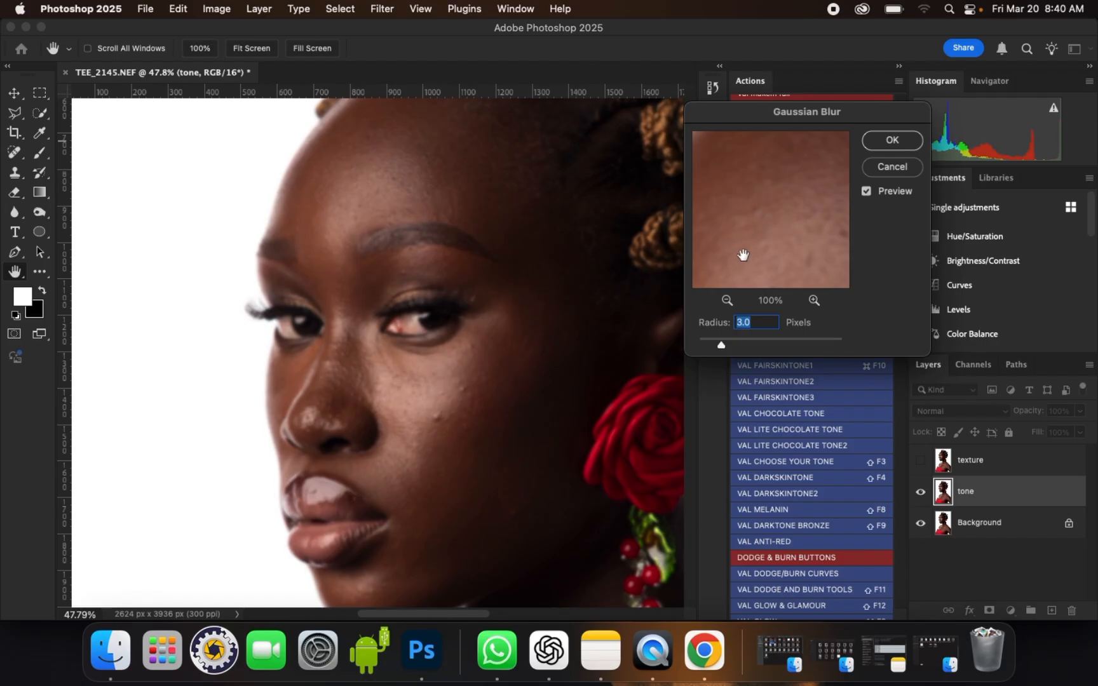
left_click_drag(743, 253, 755, 190)
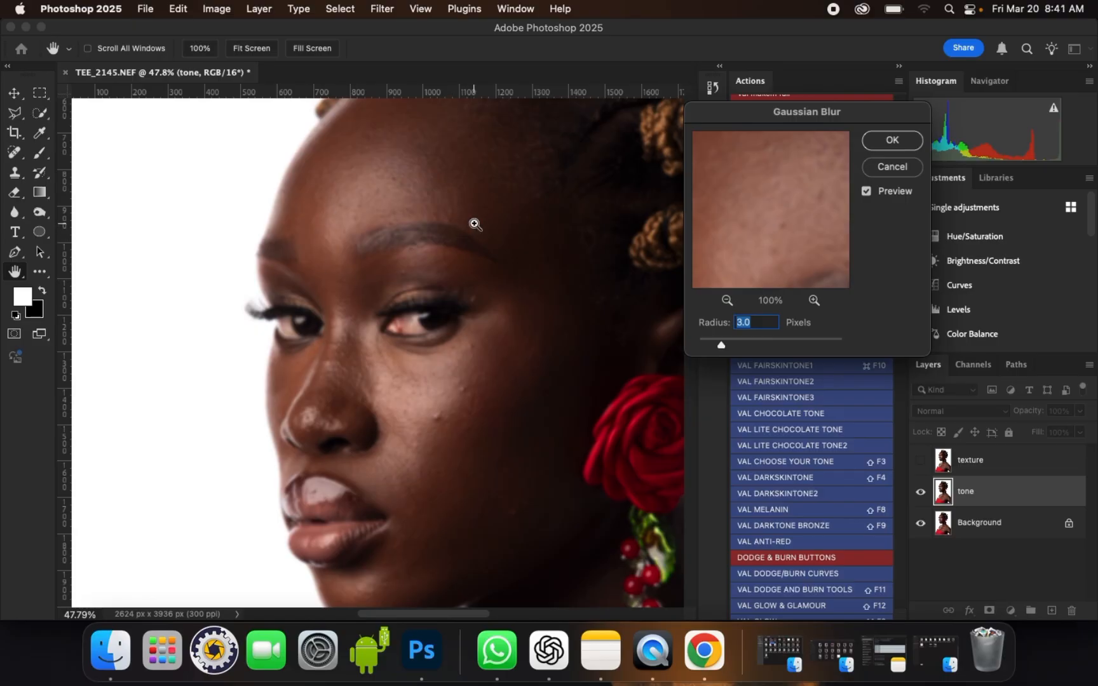
key("super+equal")
key("super+equal")
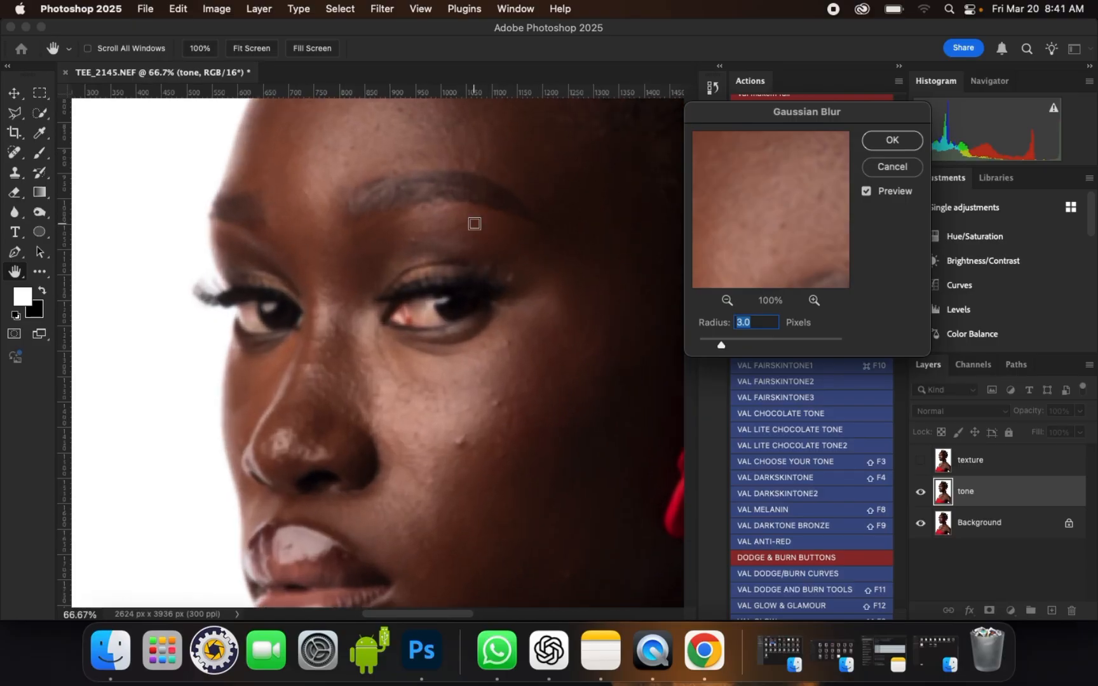
scroll(541, 358, "down", 3)
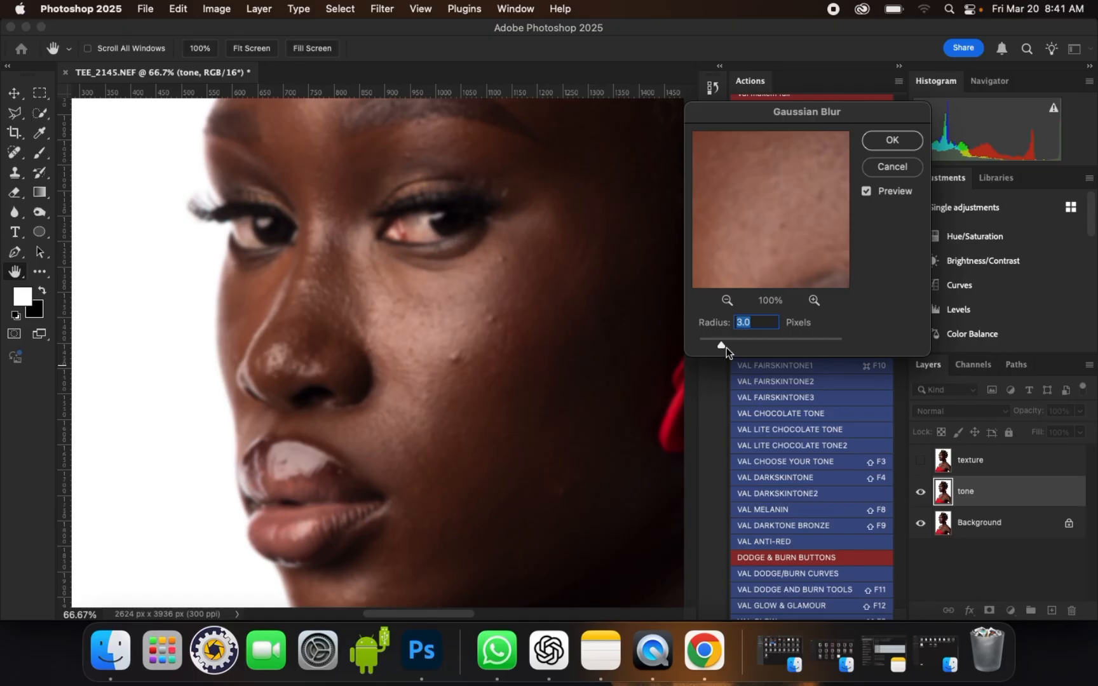
- Apply the Gaussian Blur to the tone layer with a radius of 7 pixels
left_click_drag(726, 348, 745, 350)
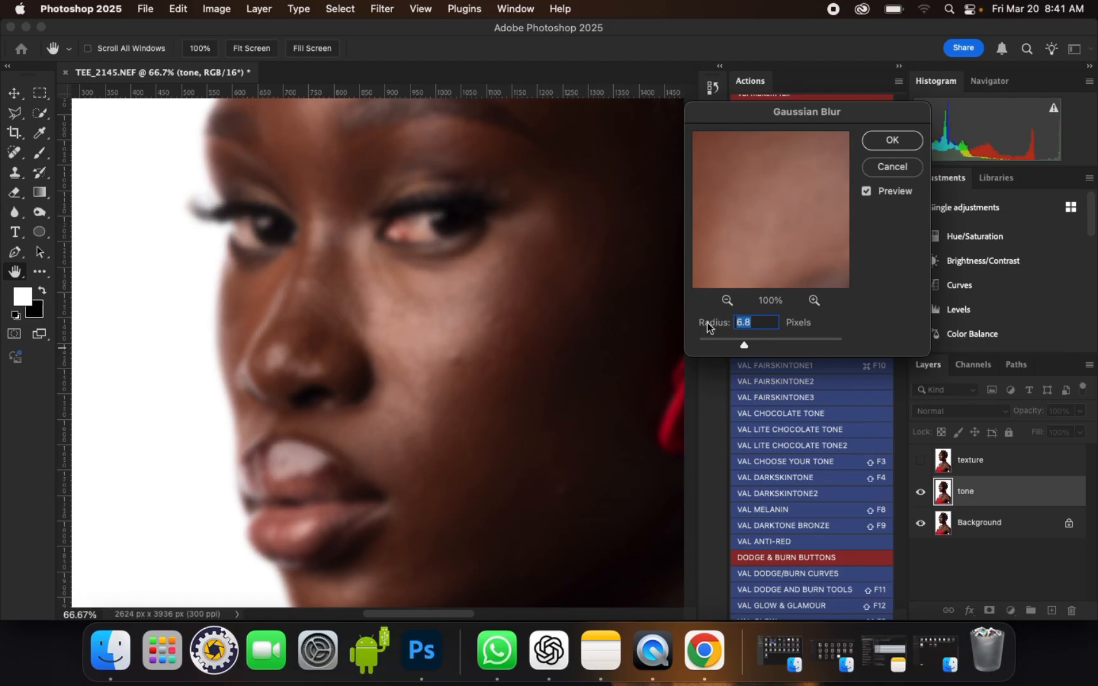
type("7")
key("super+equal")
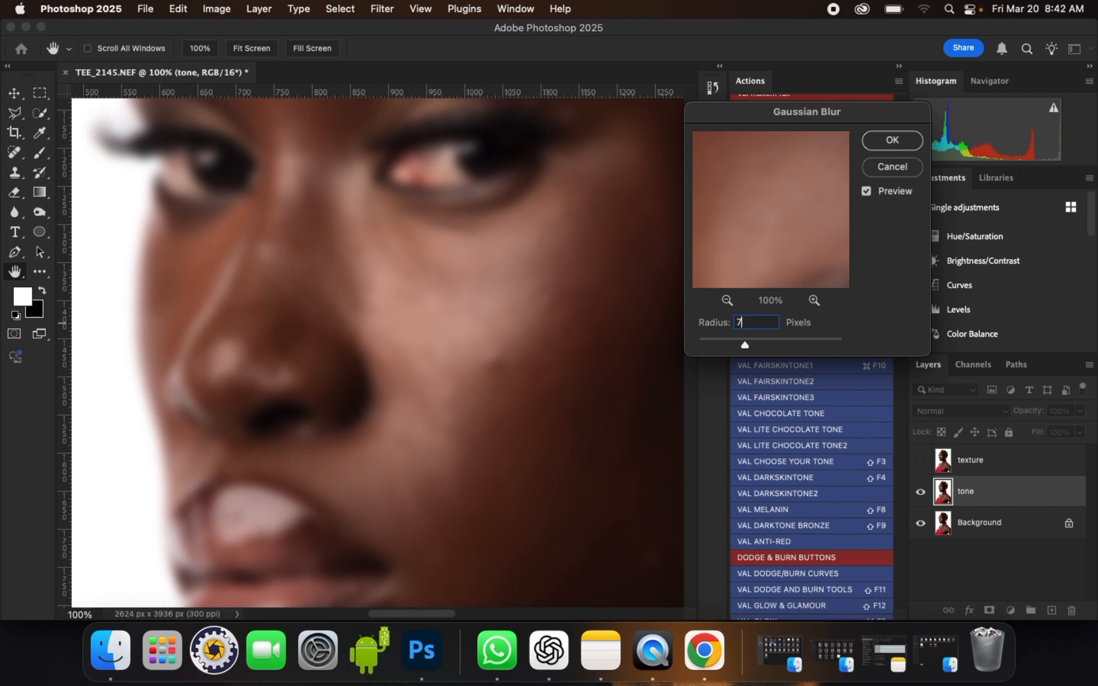
left_click(891, 141)
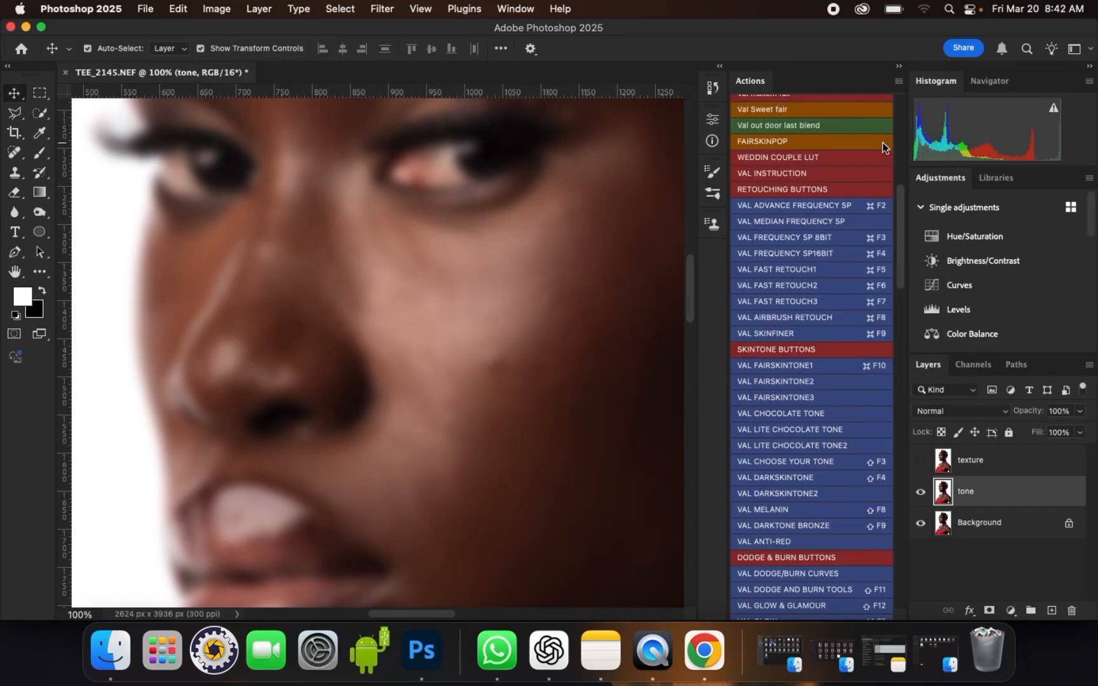
- Check the blurred face at several zoom levels, and turn the texture layer back on as the active layer
scroll(448, 329, "down", 6)
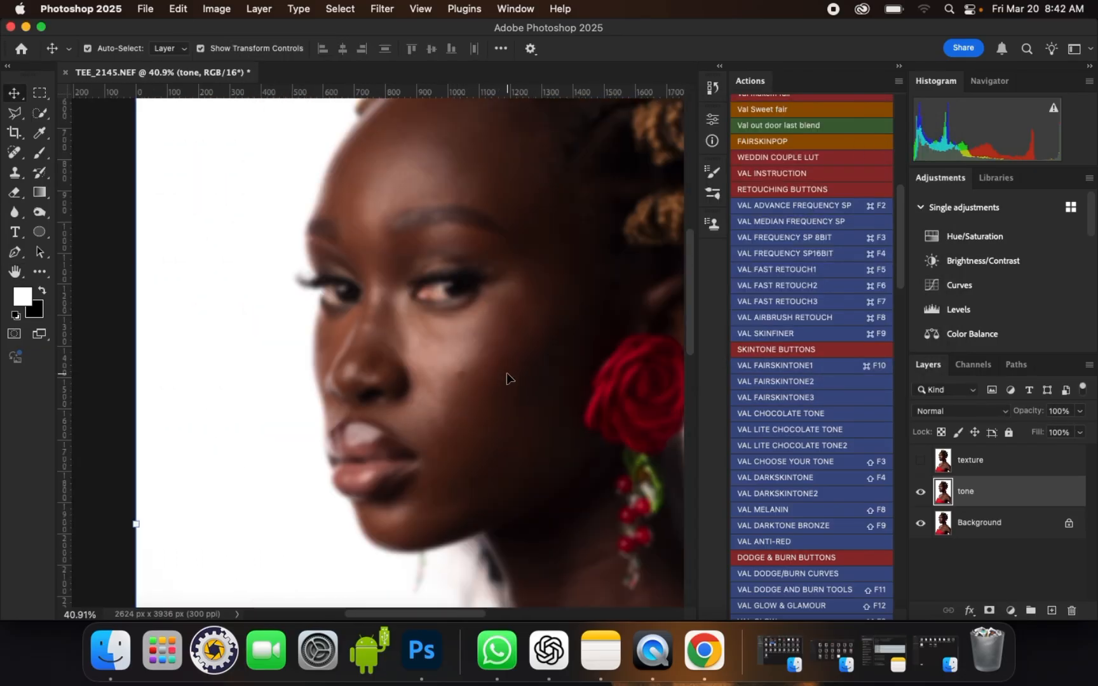
scroll(573, 408, "up", 4)
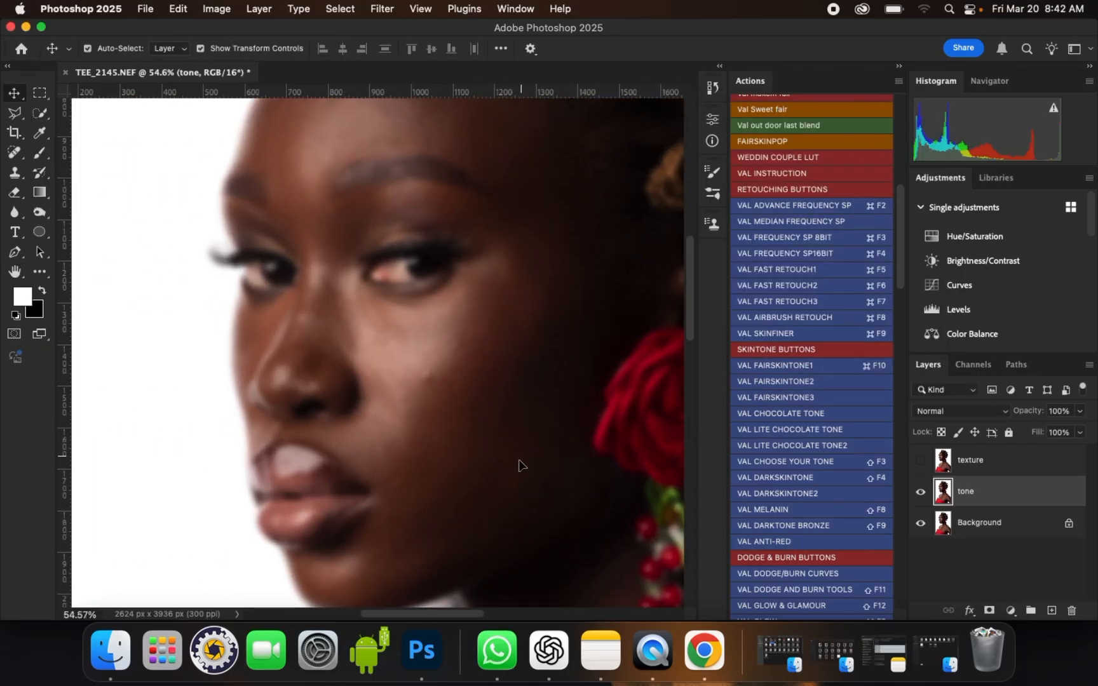
scroll(504, 488, "up", 2)
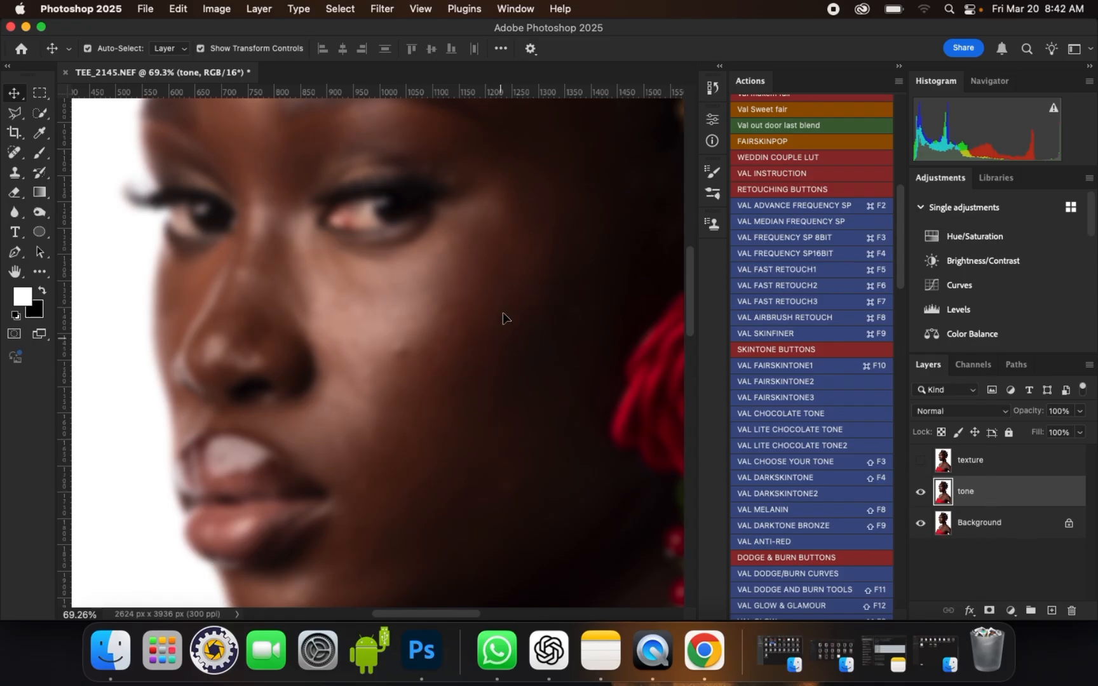
left_click(920, 460)
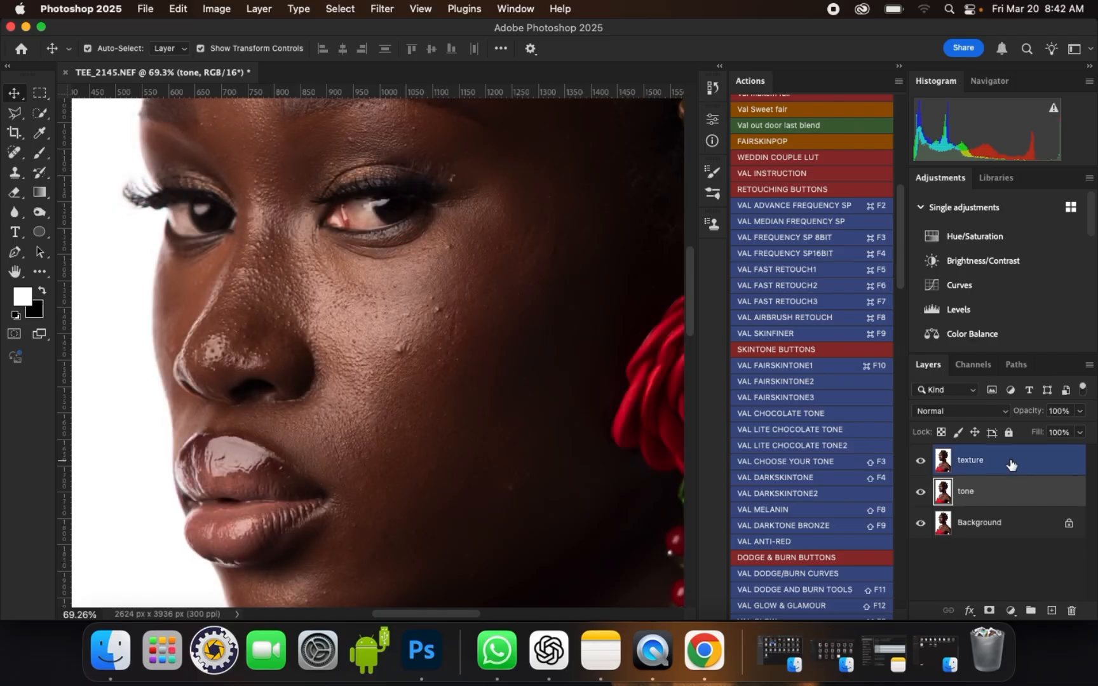
left_click(1011, 464)
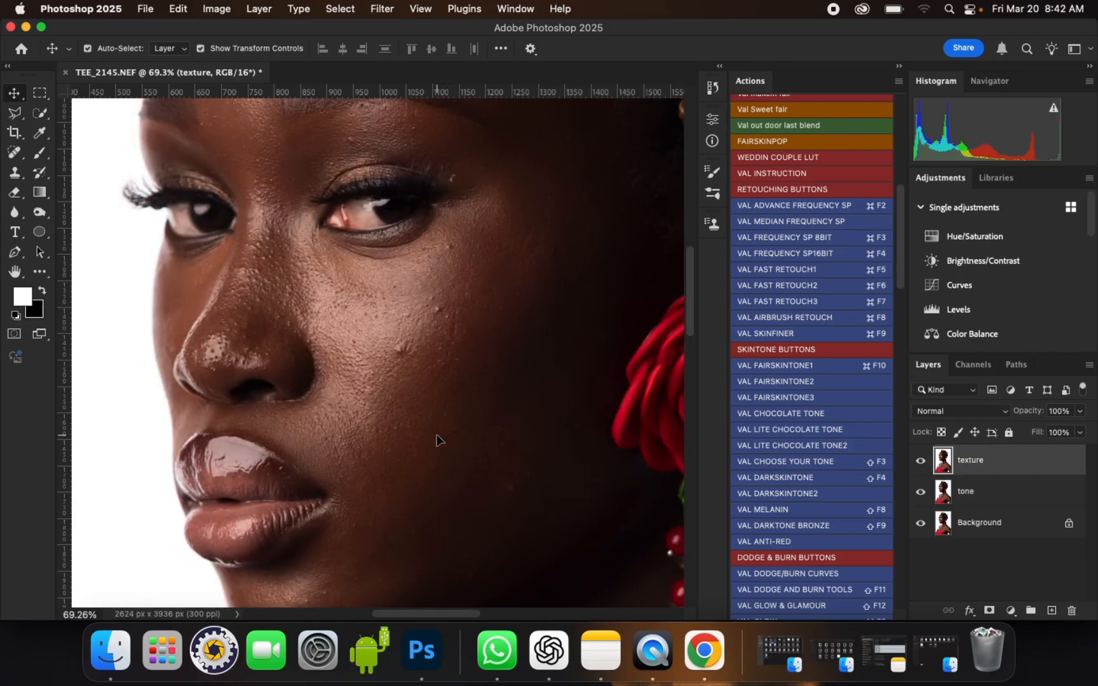
- Compare the blurred tone layer with the sharp texture layer by toggling texture's visibility, ending with texture shown and active
scroll(437, 439, "down", 3)
scroll(437, 440, "up", 2)
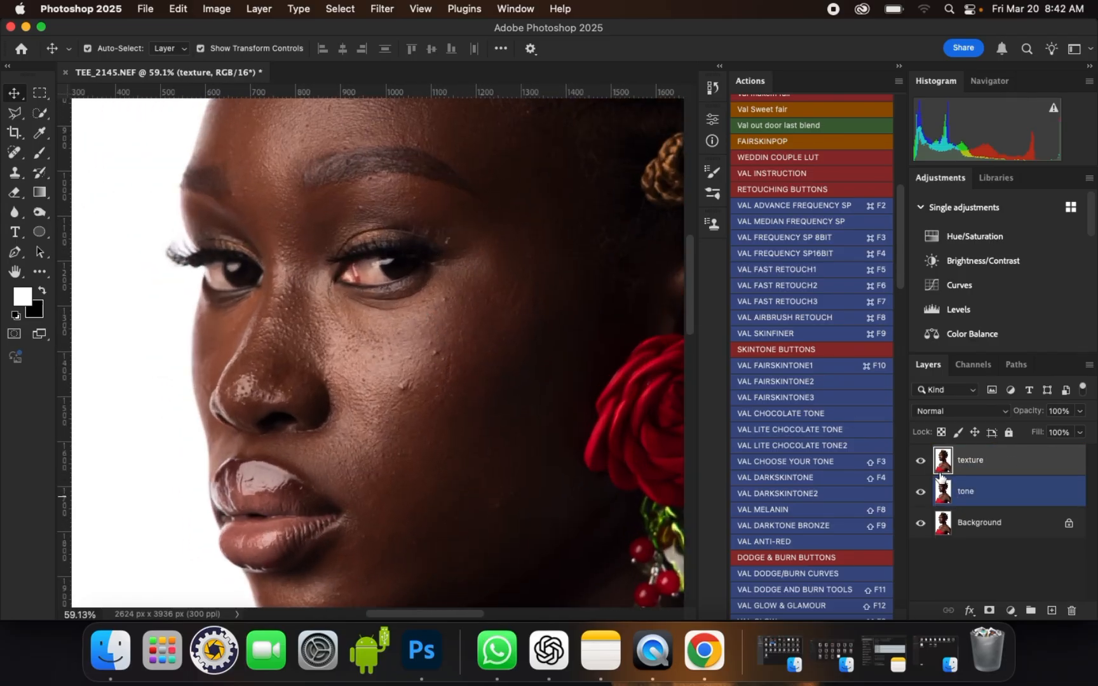
left_click(921, 463)
left_click(921, 463)
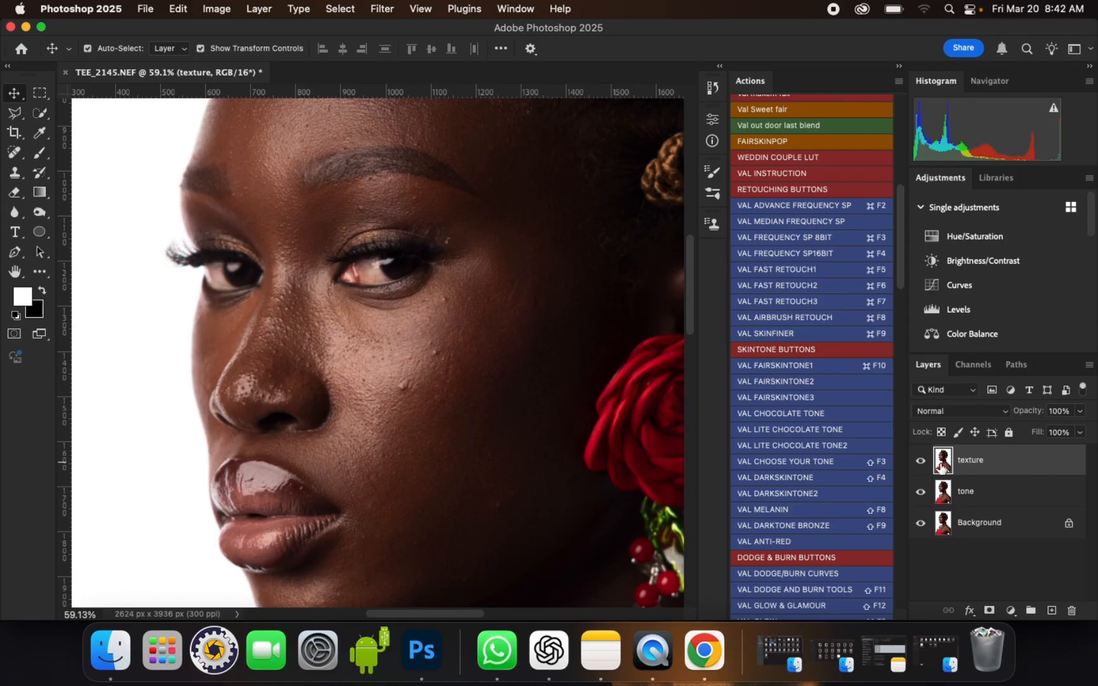
left_click(921, 464)
left_click(986, 492)
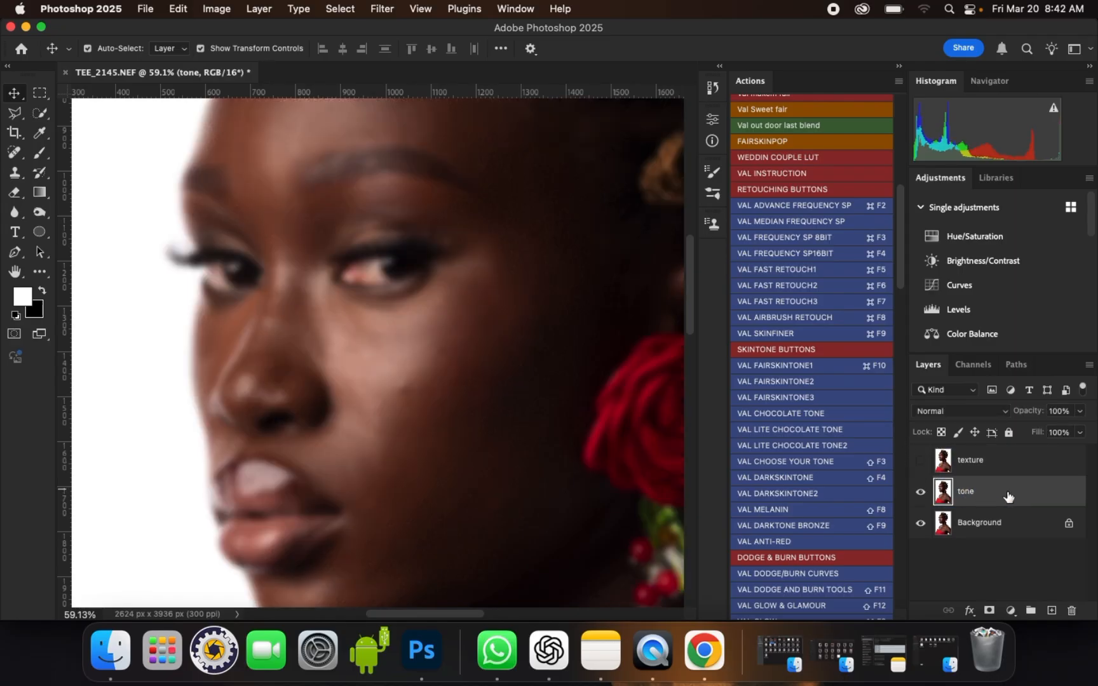
scroll(403, 361, "up", 1)
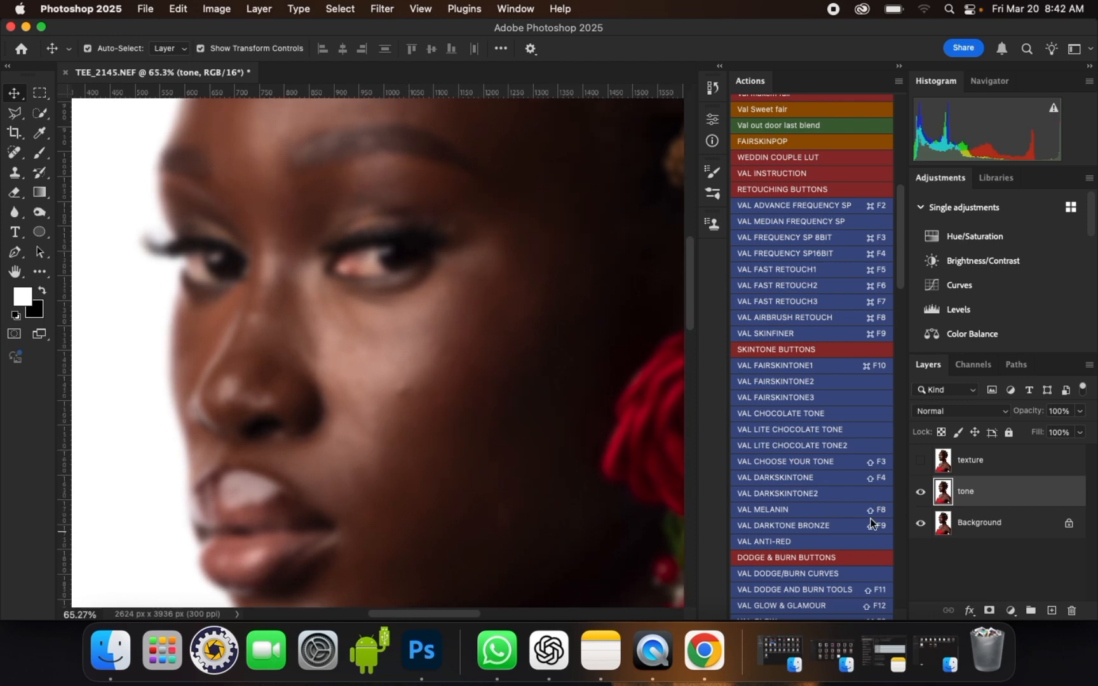
left_click(920, 461)
left_click(976, 461)
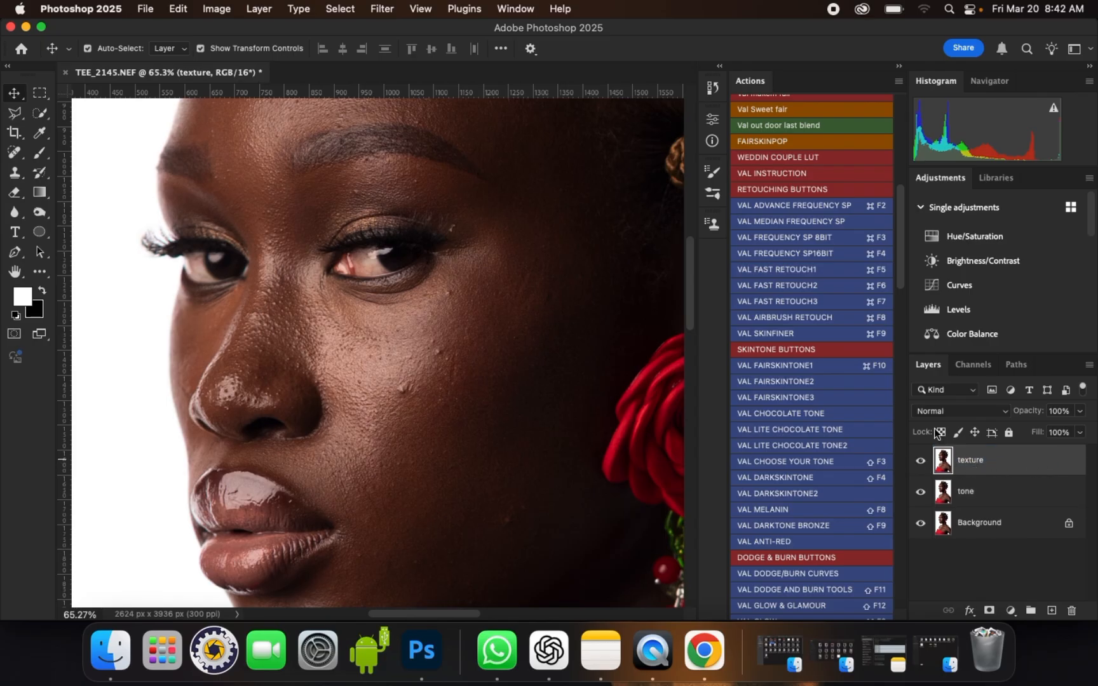
- Open Apply Image for the texture layer and choose the tone layer as its source layer
left_click(214, 10)
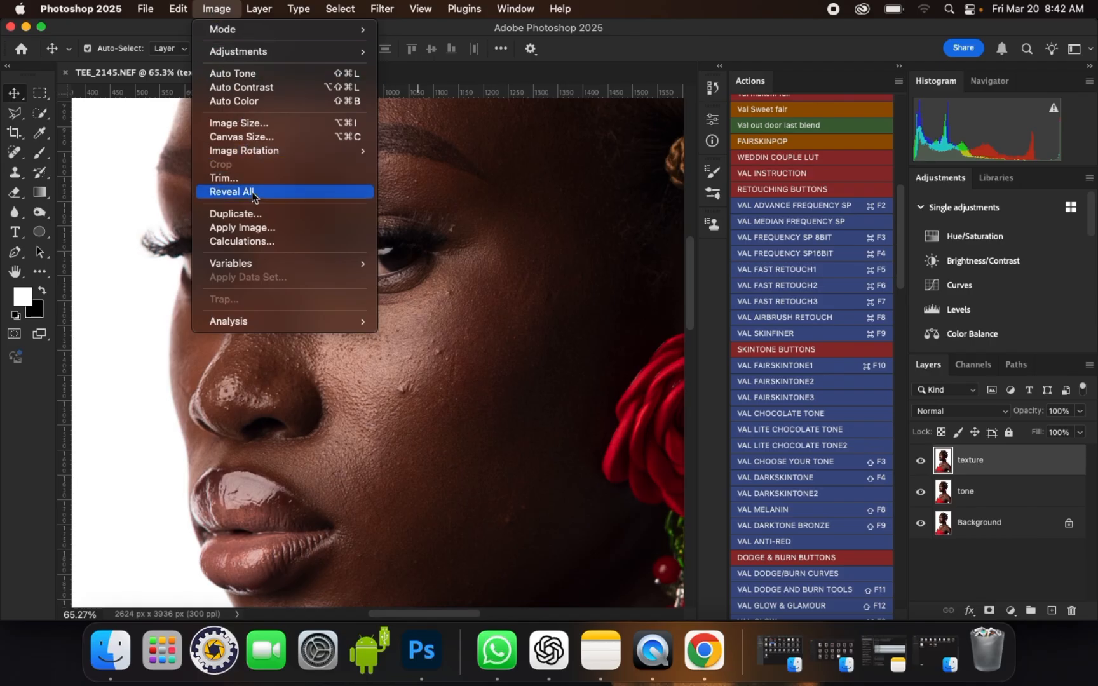
left_click(258, 227)
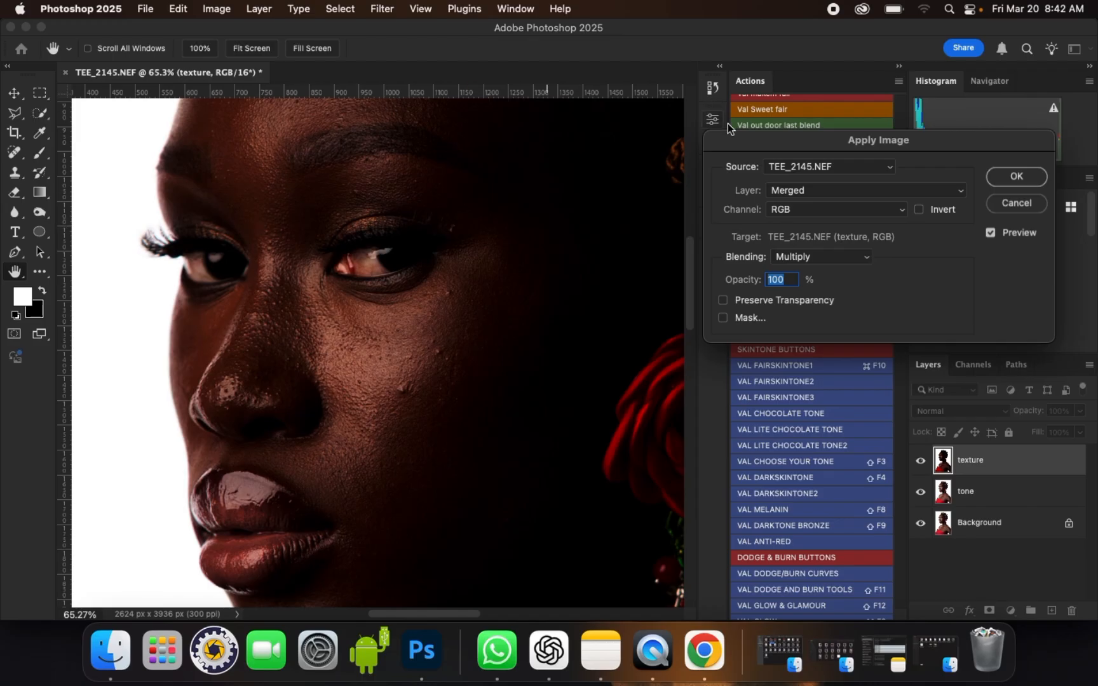
left_click_drag(732, 140, 414, 143)
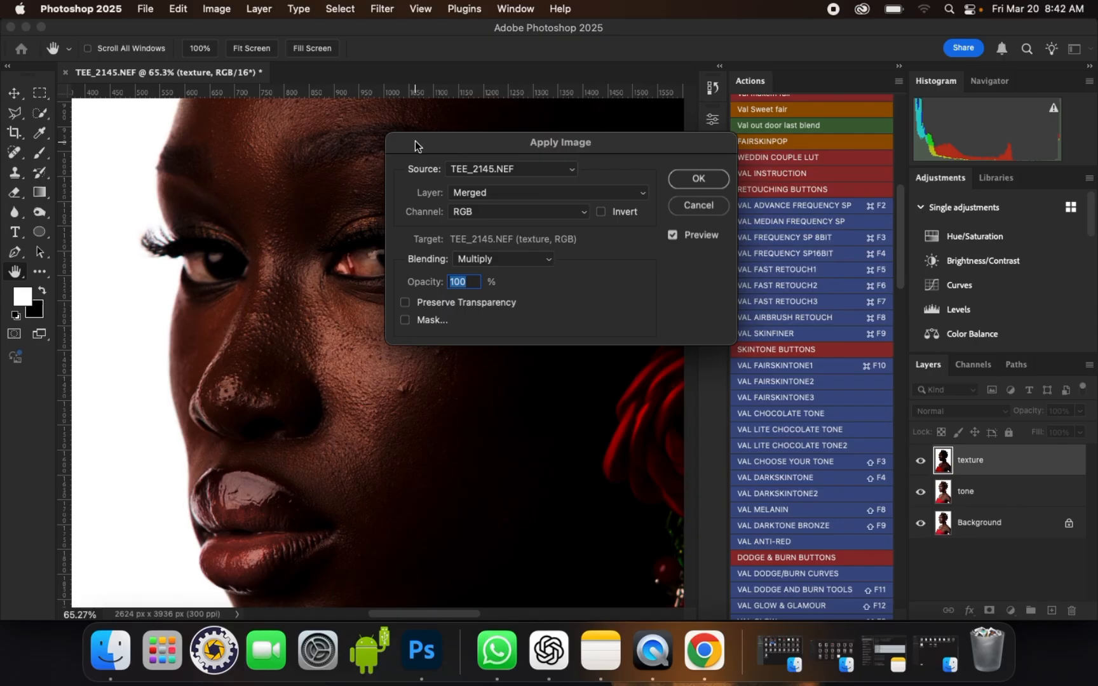
left_click(480, 197)
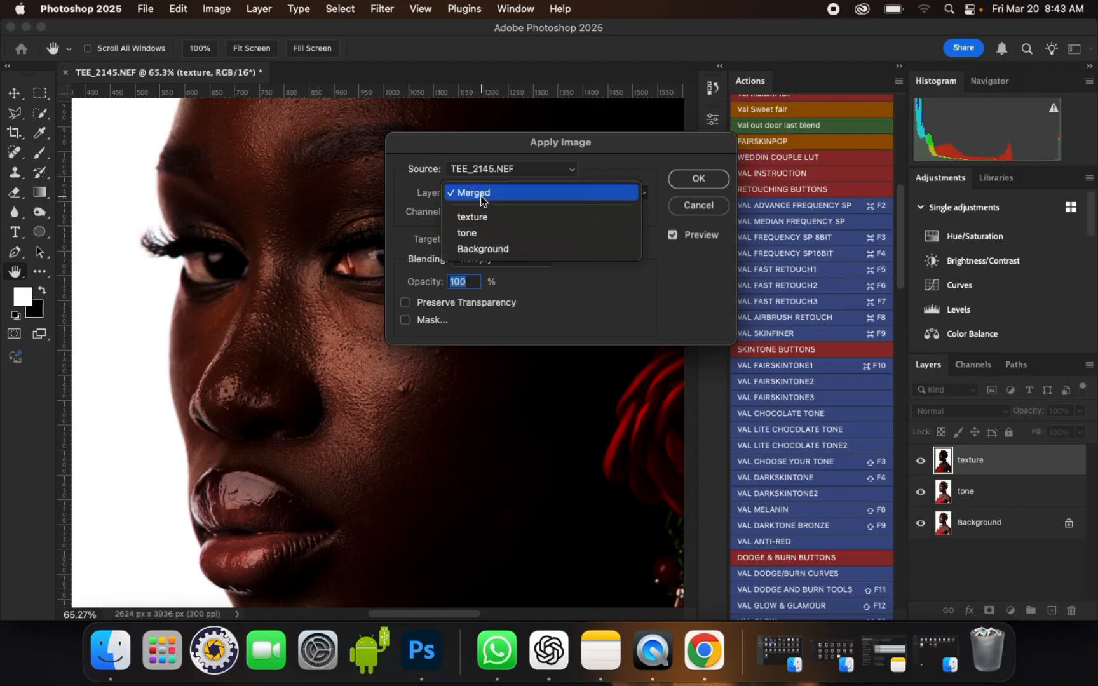
left_click(484, 233)
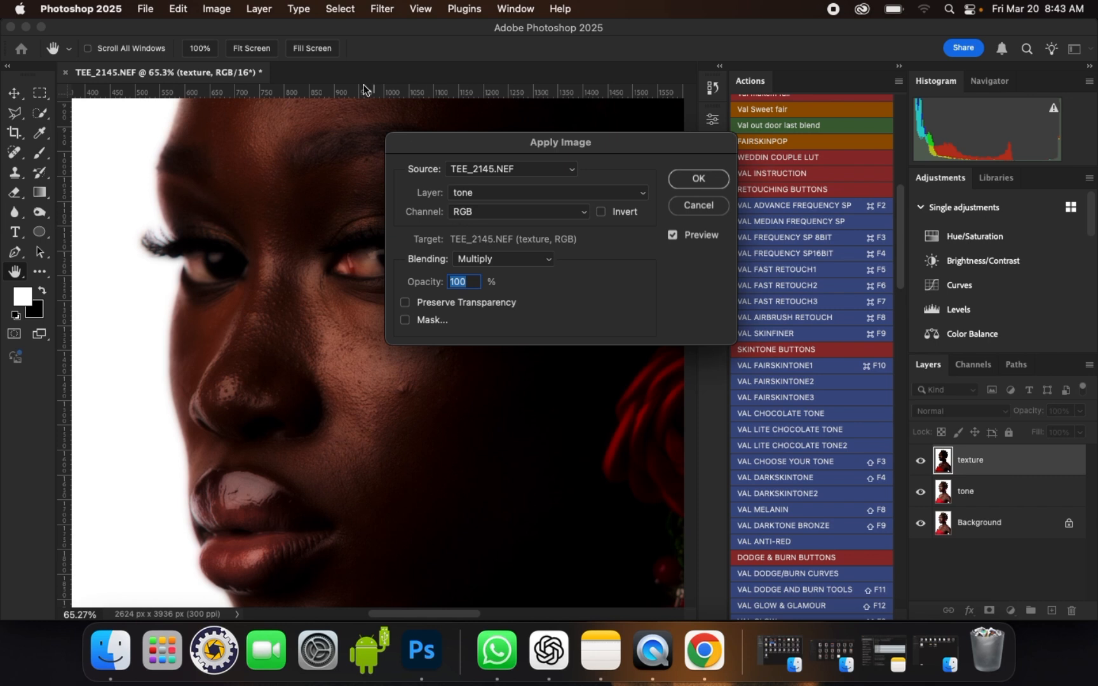
left_click_drag(475, 145, 506, 141)
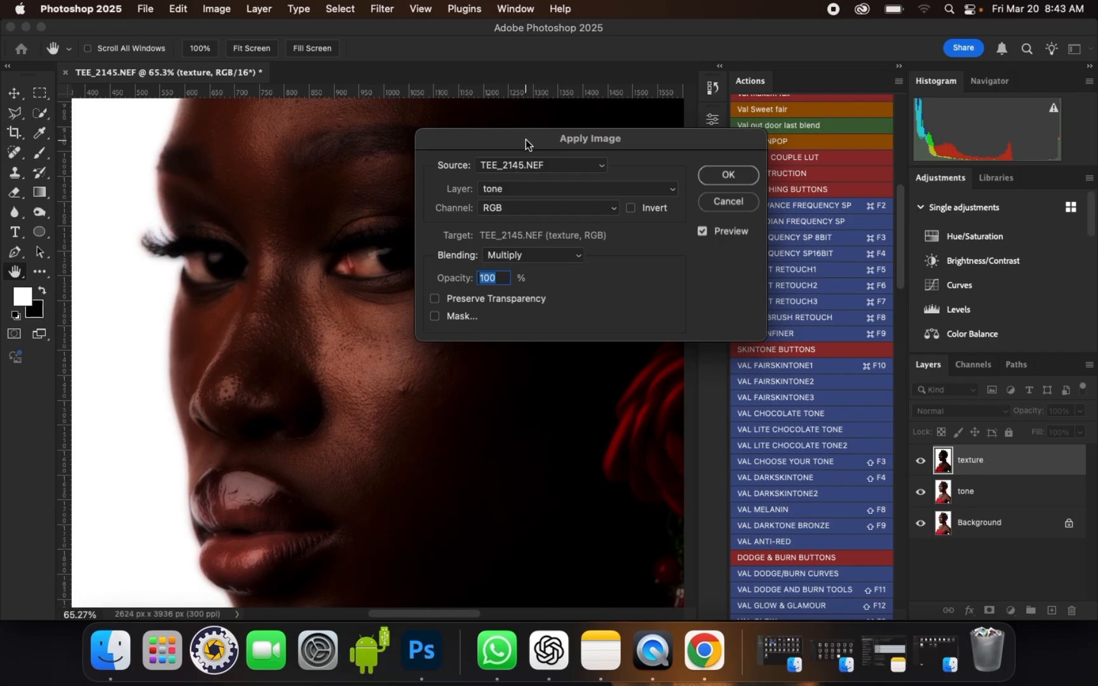
left_click_drag(526, 139, 494, 140)
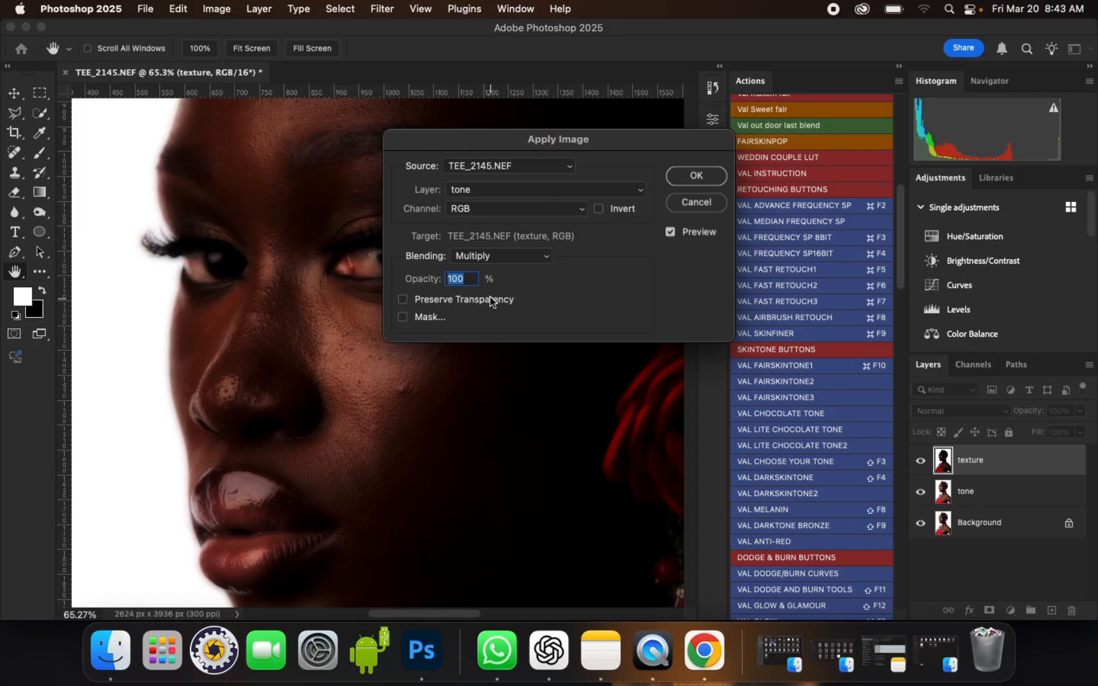
- Set the Apply Image blending to Add and invert the tone layer's RGB channel
left_click(484, 257)
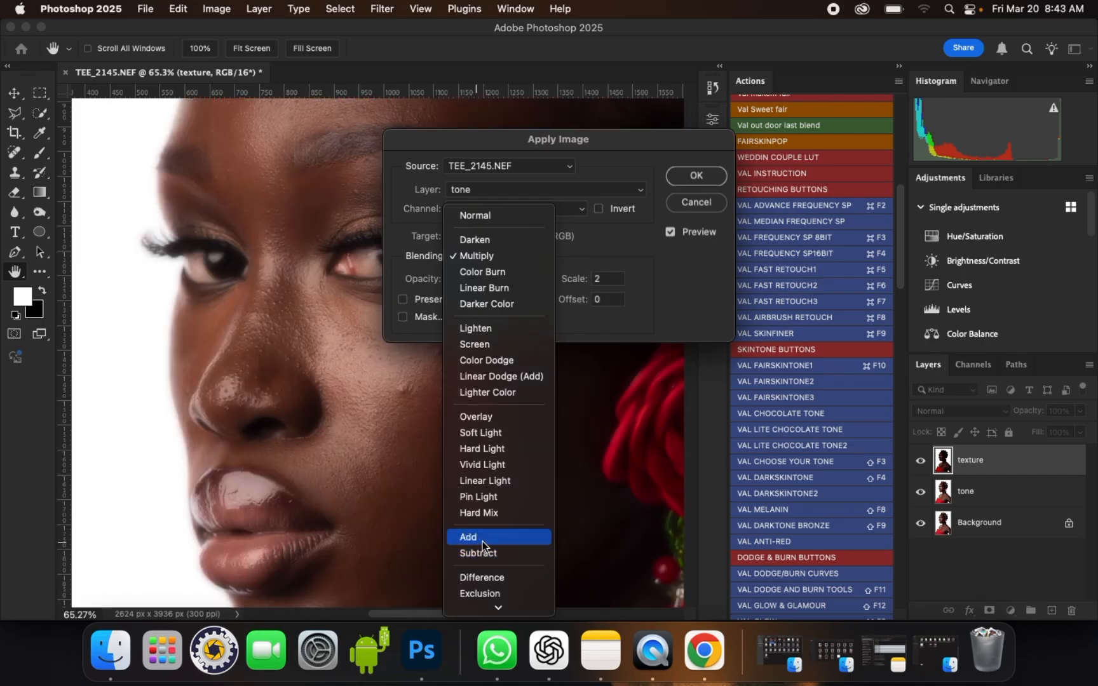
left_click(482, 538)
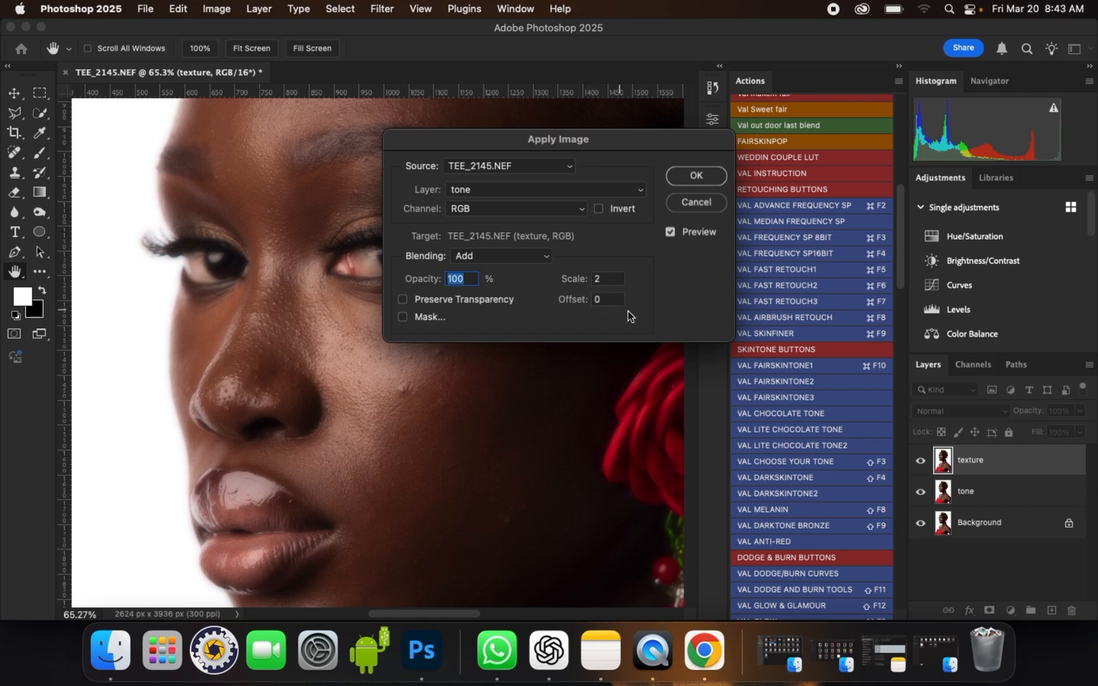
left_click_drag(588, 146, 482, 203)
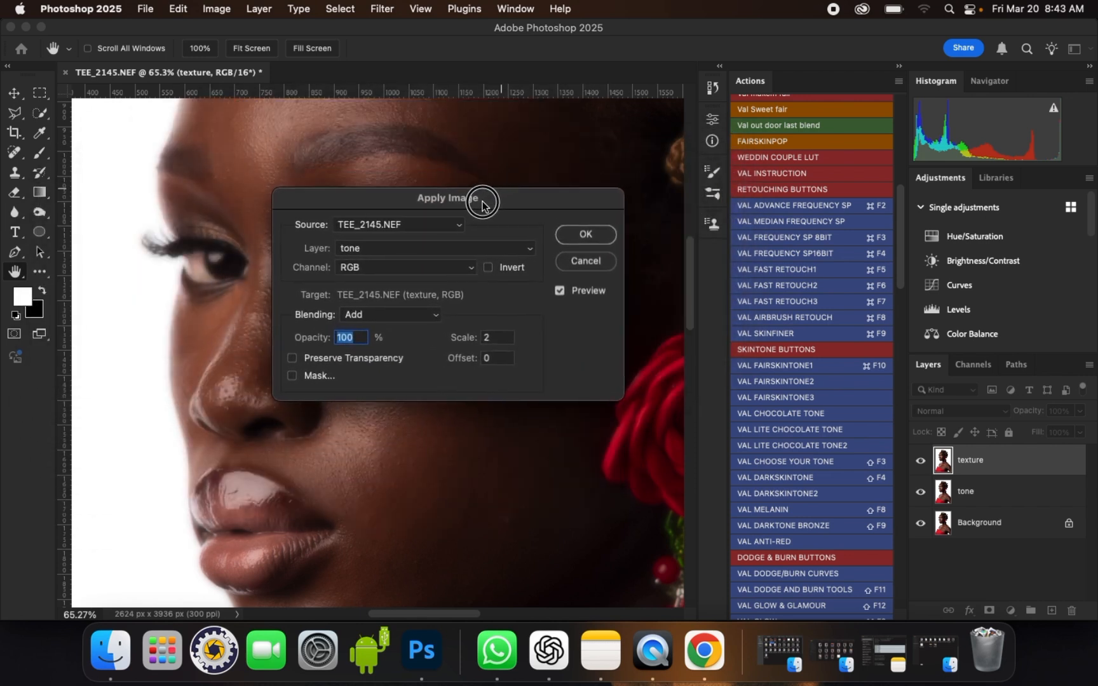
left_click(488, 266)
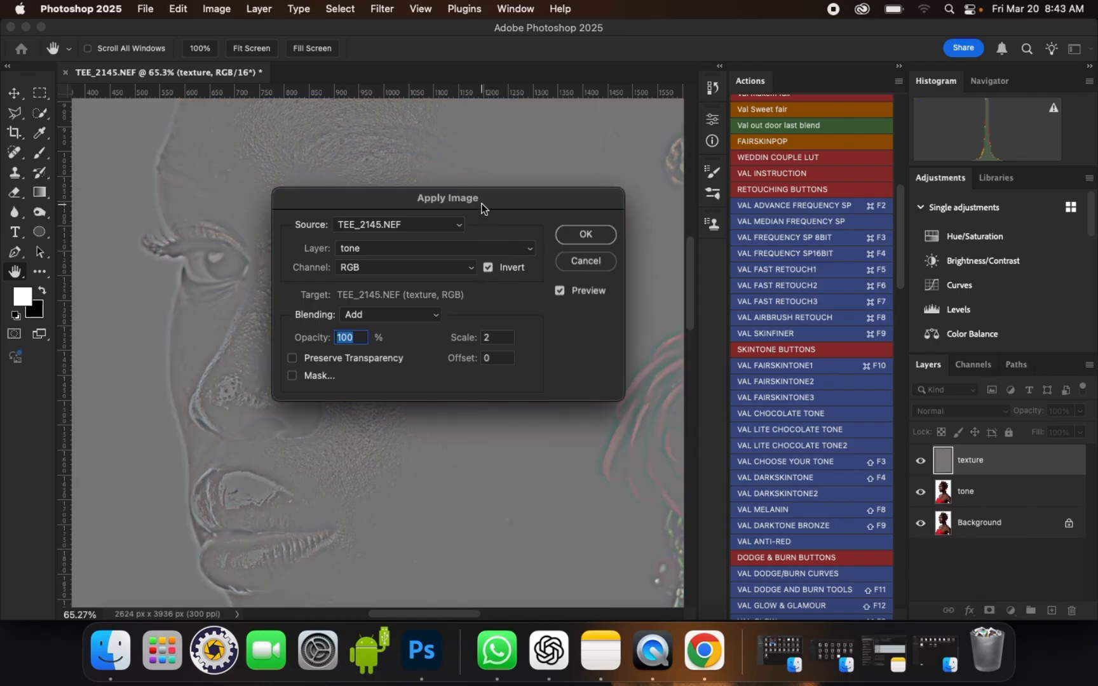
left_click_drag(483, 208, 580, 132)
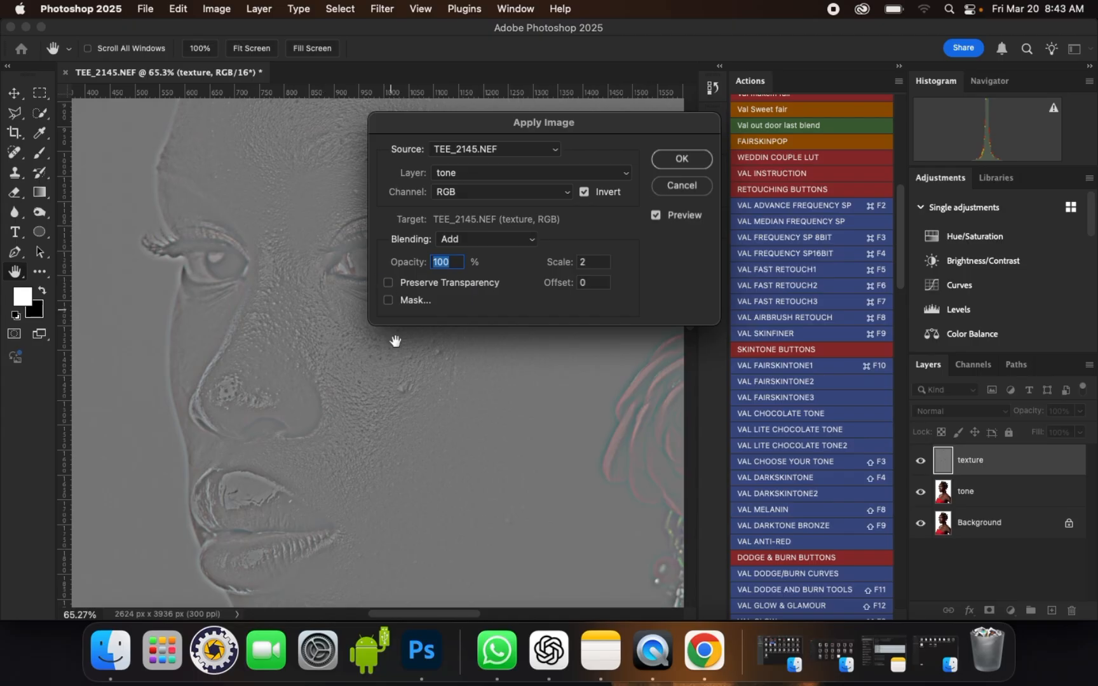
- Apply the inverted tone layer to the texture layer with Apply Image and inspect the extracted skin detail
left_click(707, 164)
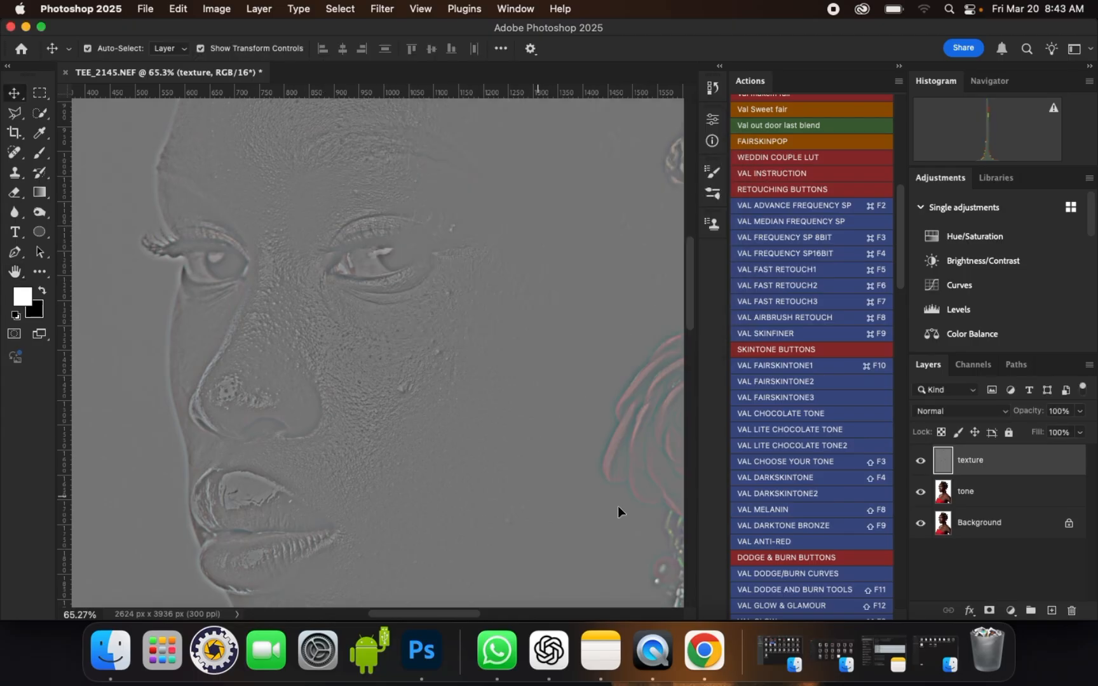
scroll(537, 375, "down", 1)
scroll(536, 375, "down", 4)
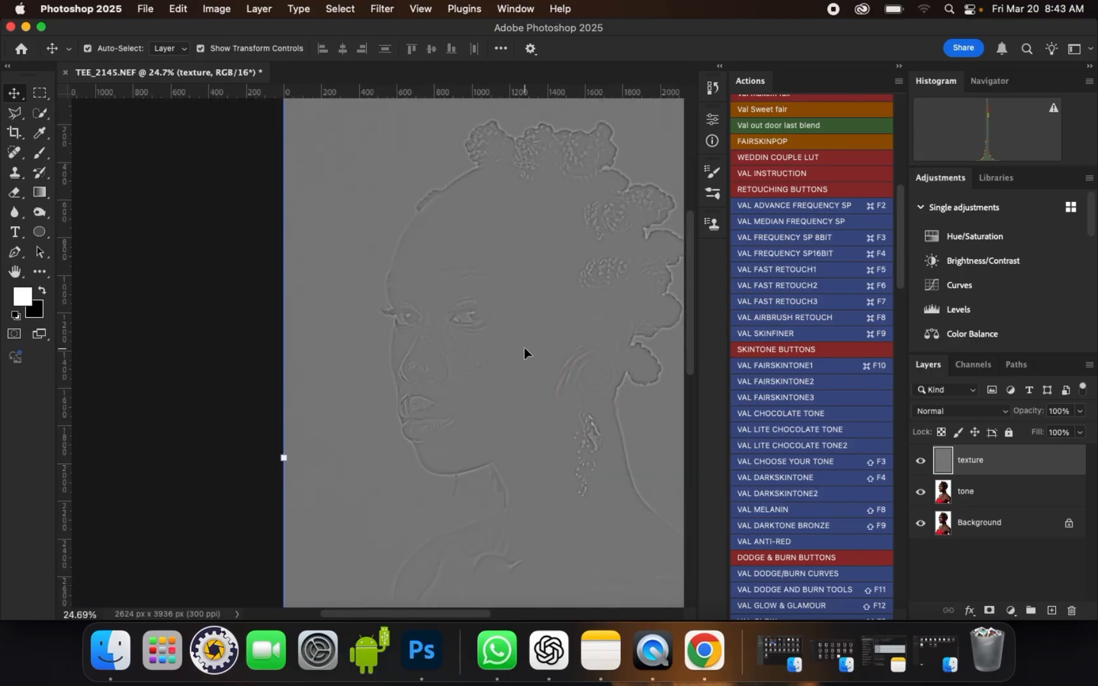
scroll(524, 348, "up", 3)
scroll(510, 362, "up", 3)
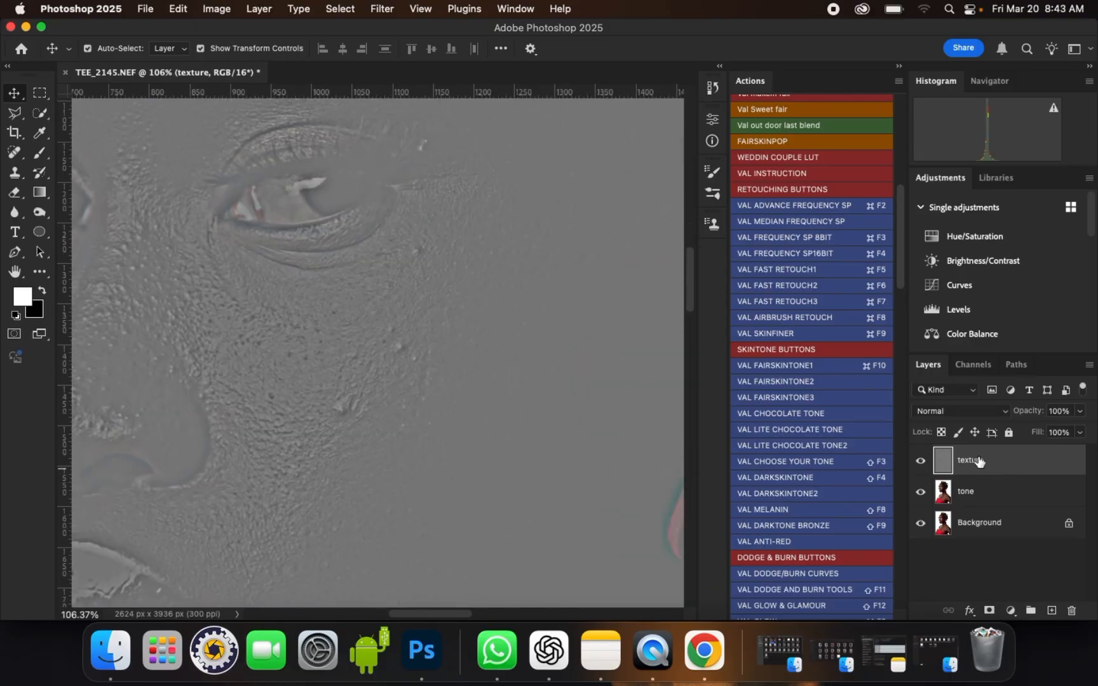
- Set the texture layer's blend mode to Linear Light and check the portrait's facial detail
left_click(959, 412)
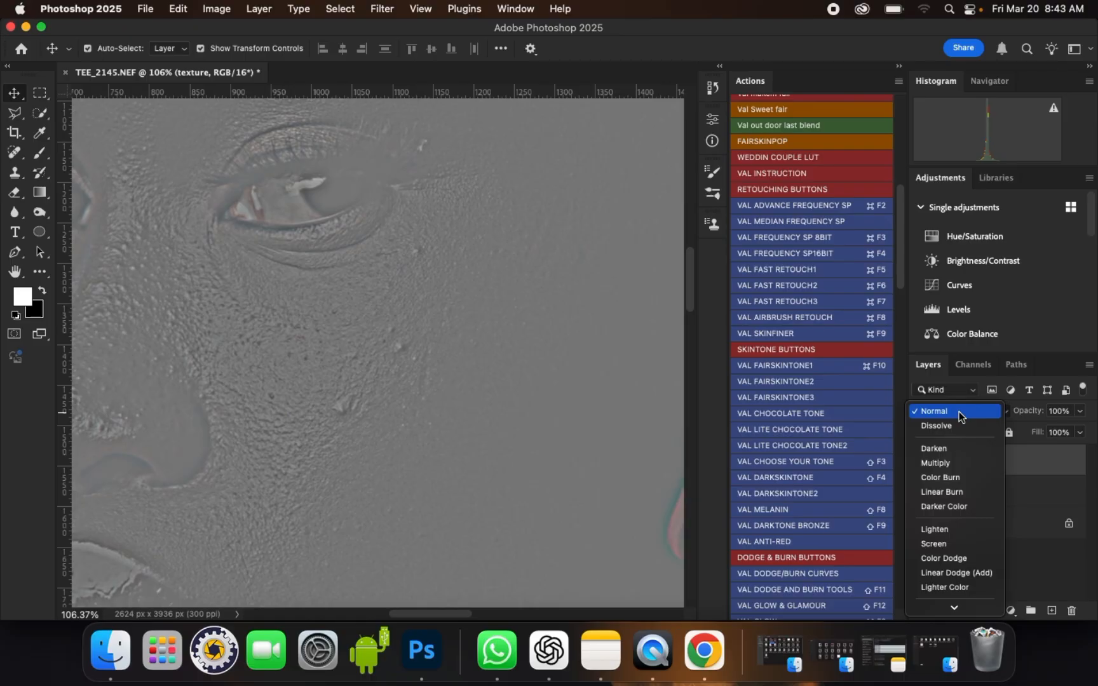
scroll(948, 510, "down", 3)
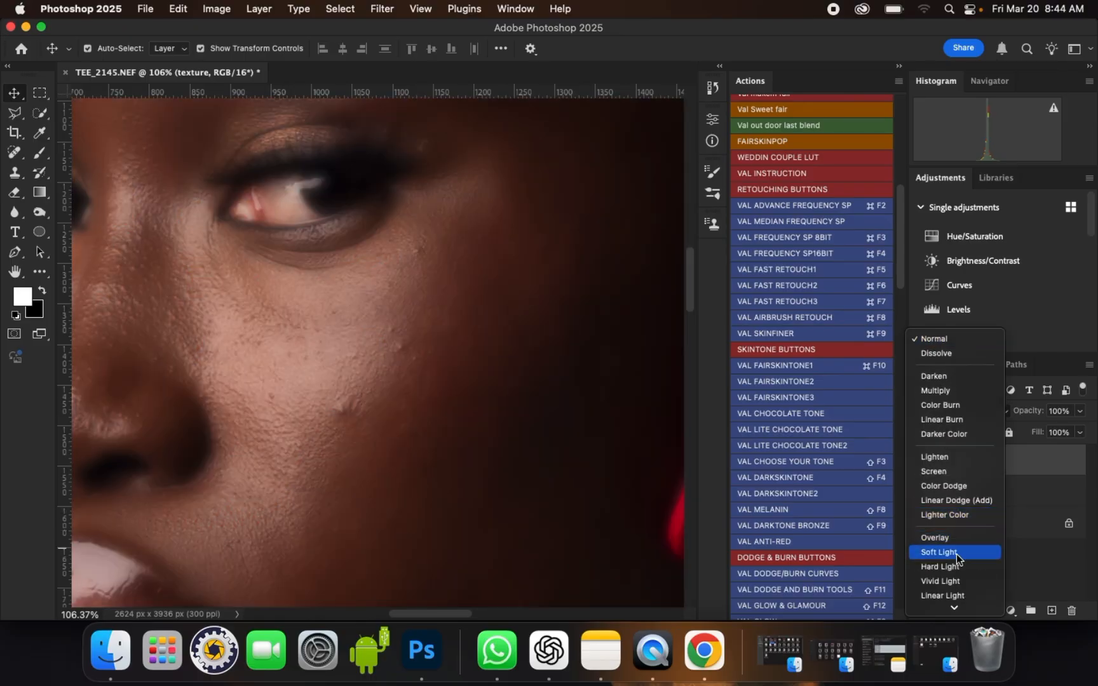
left_click(956, 594)
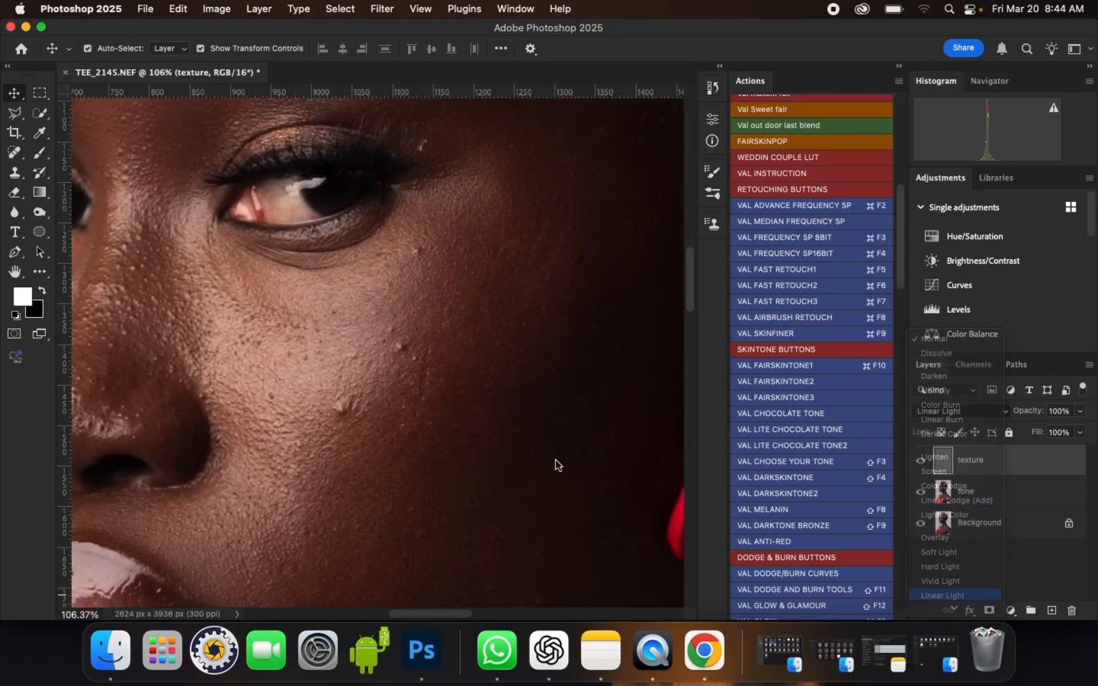
scroll(444, 323, "down", 4)
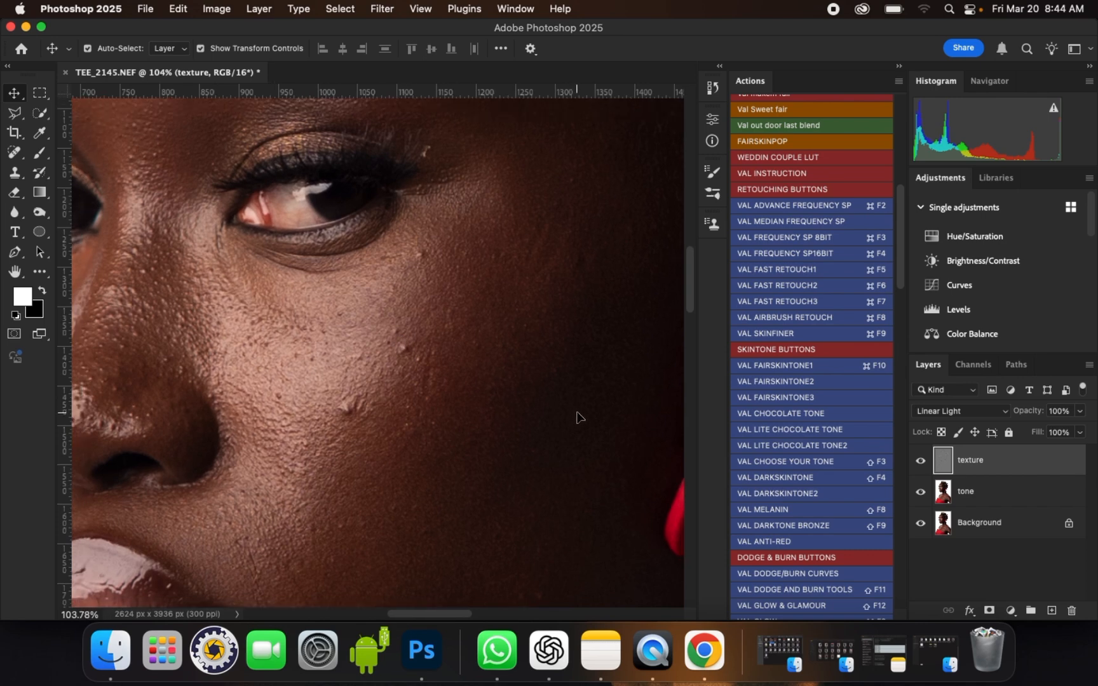
scroll(501, 380, "down", 2)
scroll(546, 201, "up", 2)
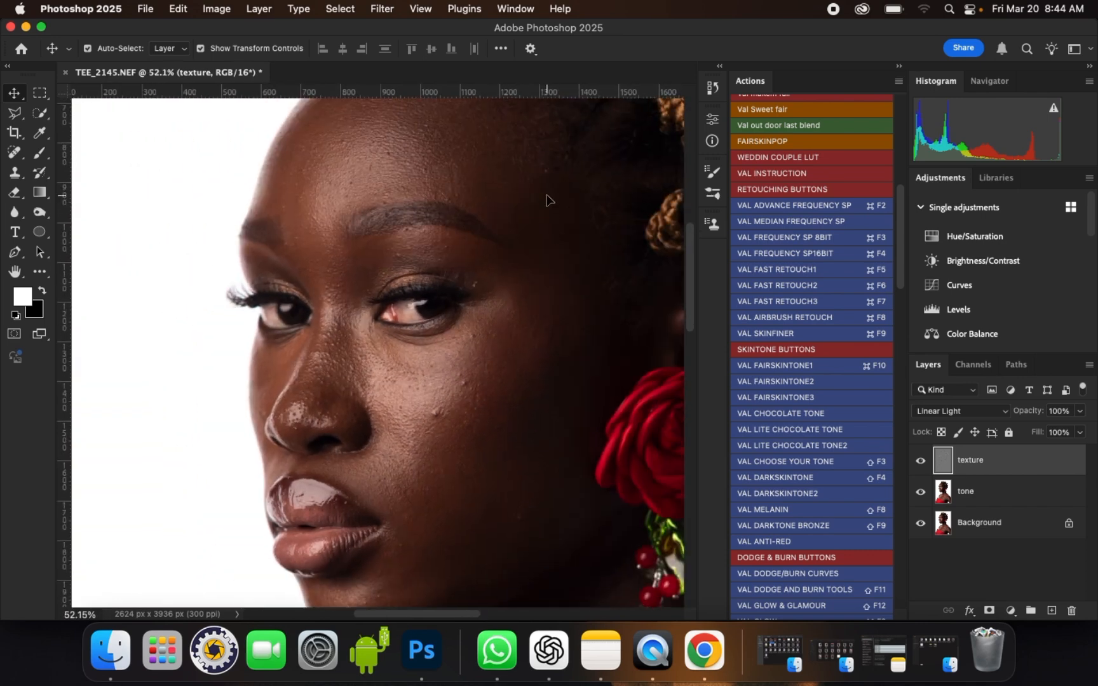
- Make the tone layer active and examine the skin on the forehead and cheeks
left_click(999, 502)
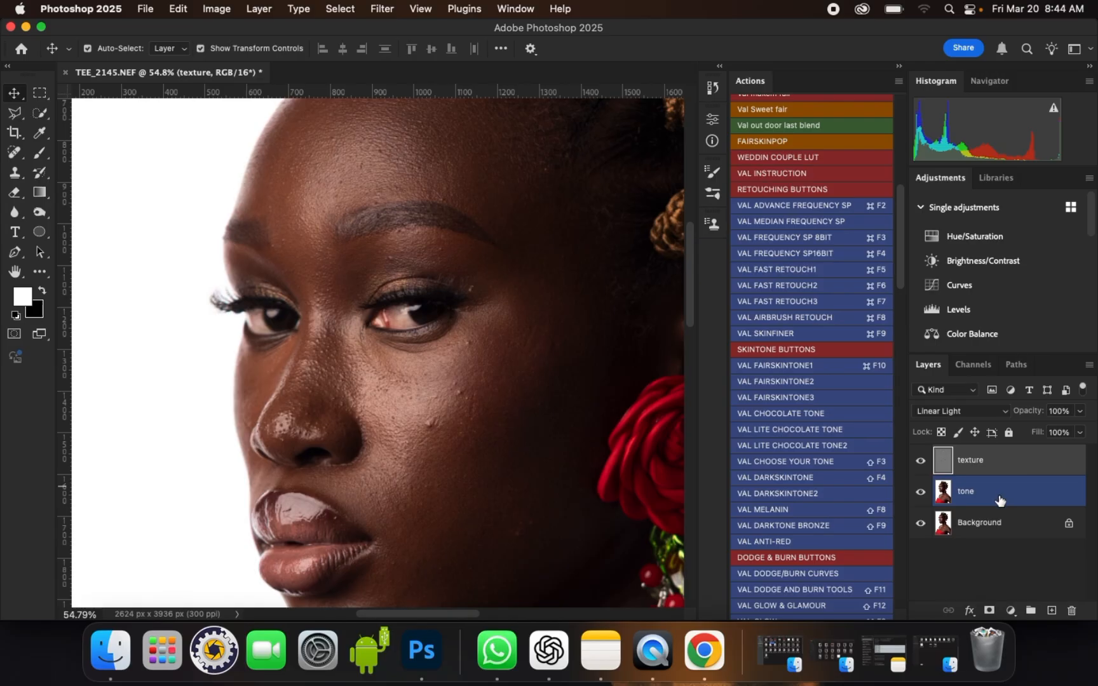
left_click(1000, 501)
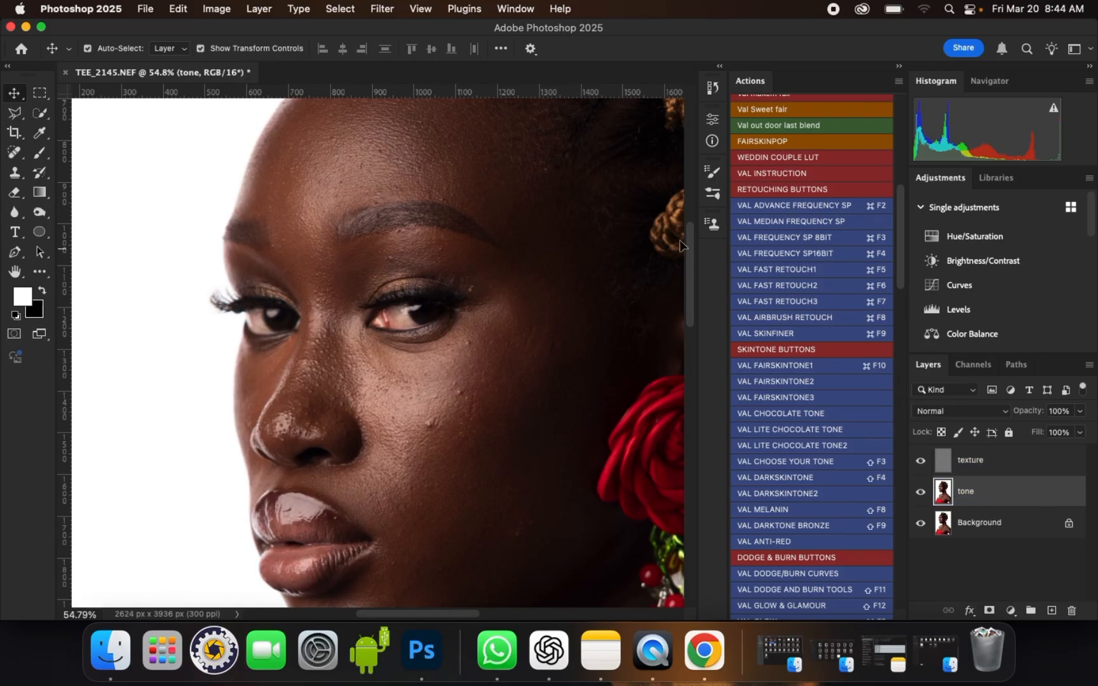
scroll(400, 332, "down", 1)
scroll(421, 369, "down", 1)
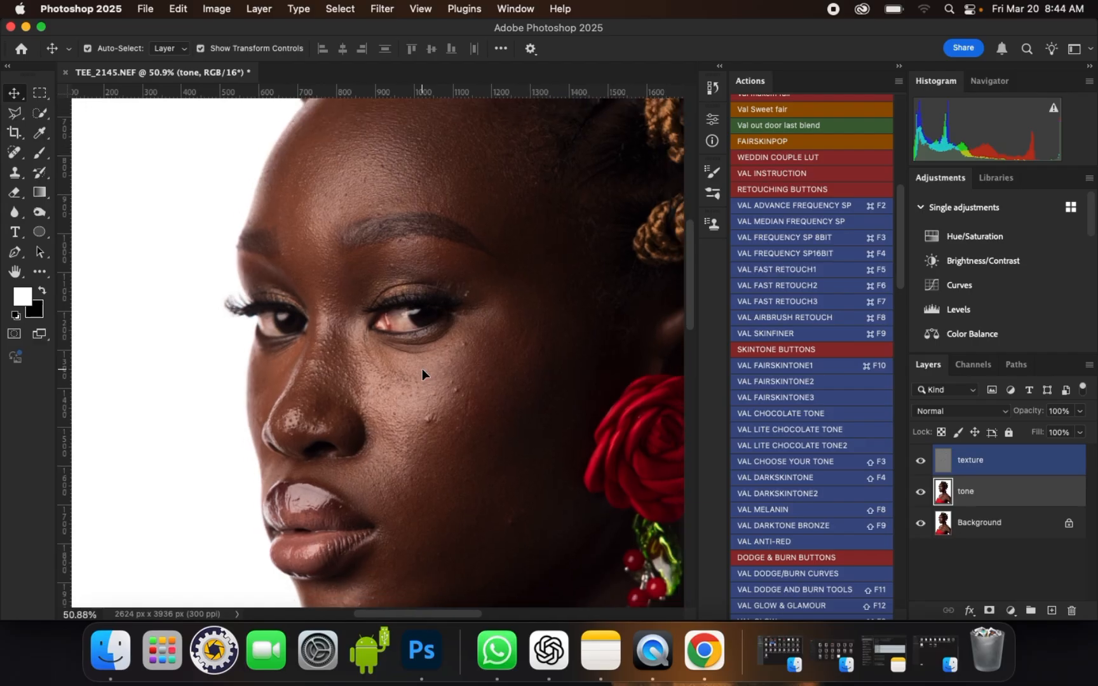
scroll(422, 368, "down", 1)
scroll(498, 172, "up", 2)
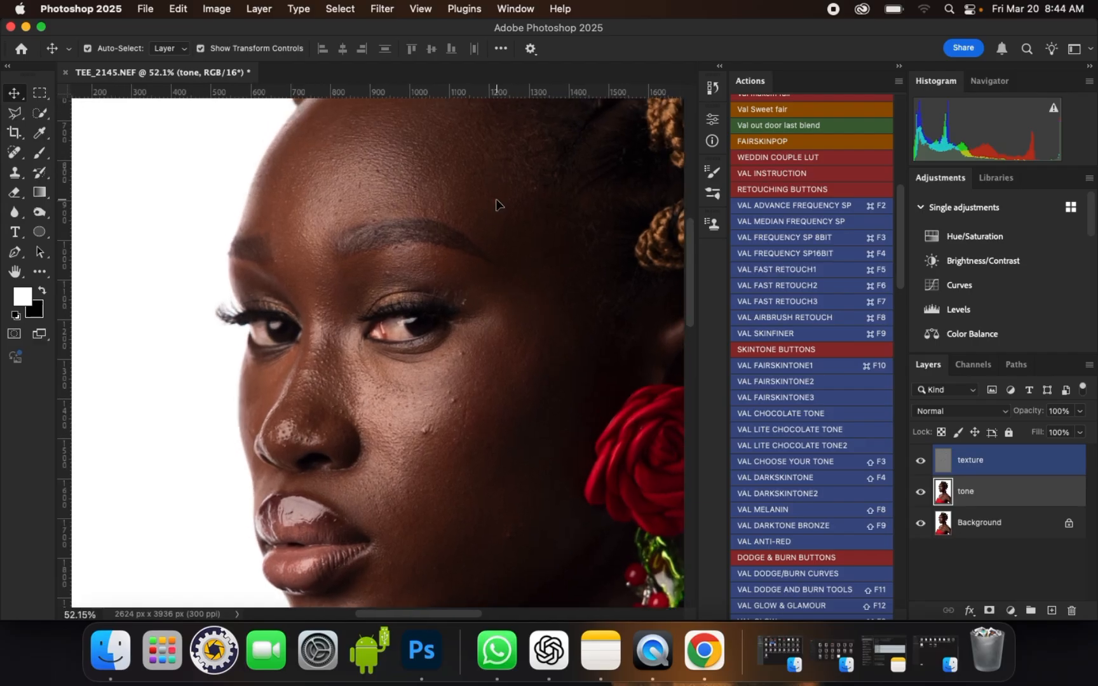
- Group the texture and tone layers and name the group fx16
left_click(1024, 467)
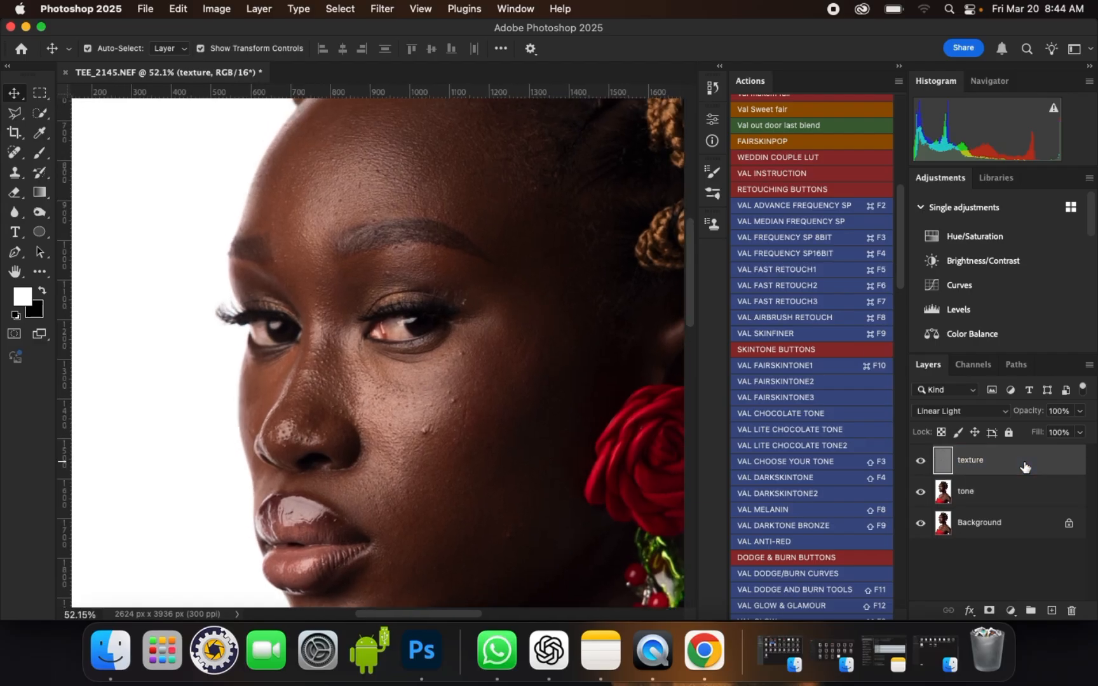
left_click(1022, 499)
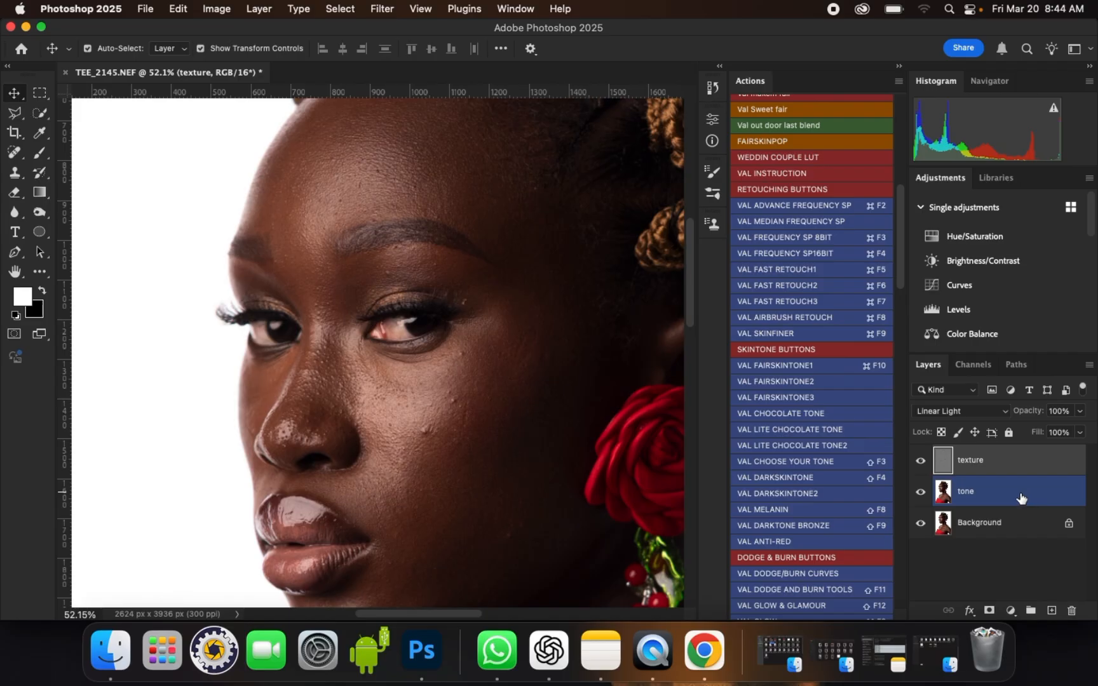
left_click(1021, 499, "shift")
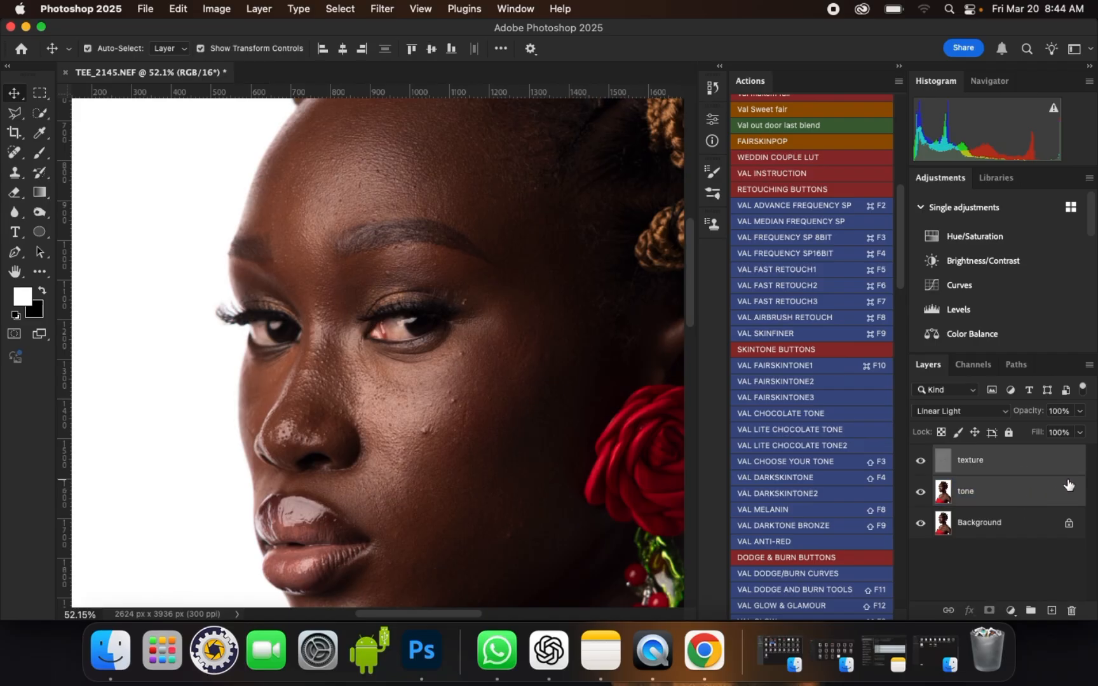
key("super+g")
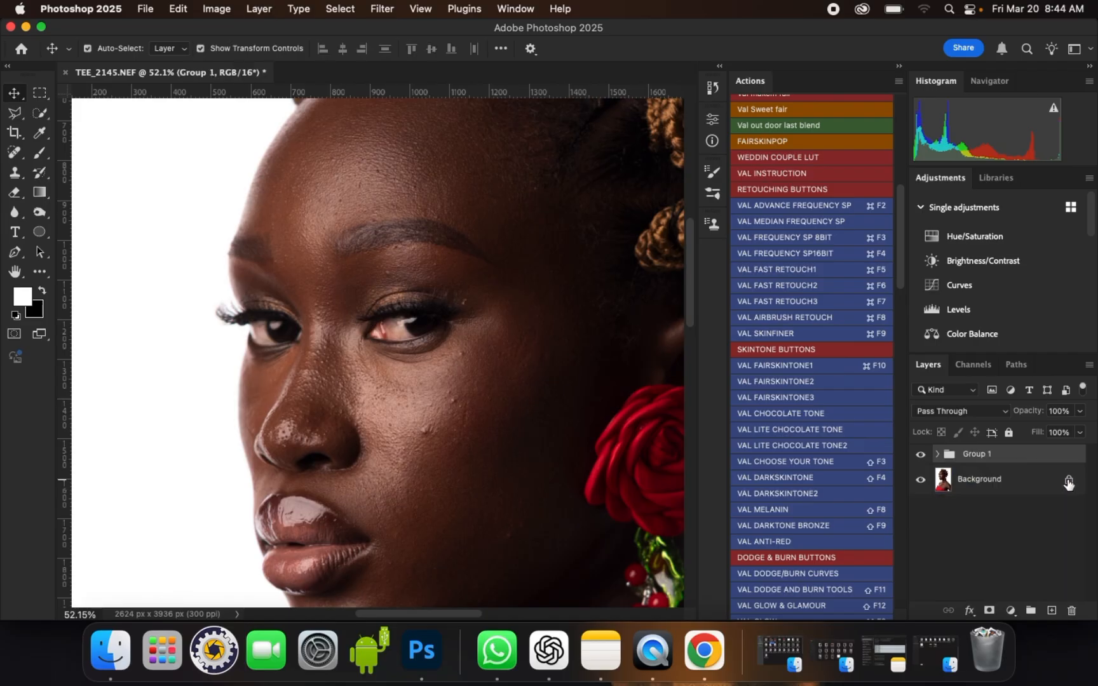
double_click(978, 454)
type("fx16")
left_click(1014, 457)
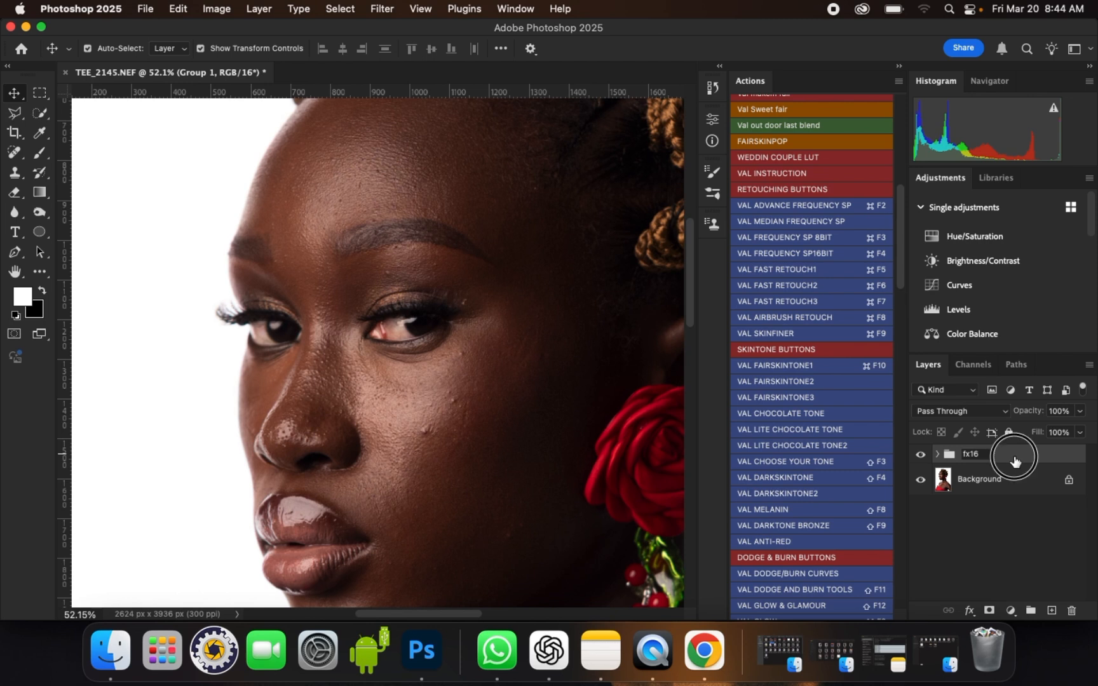
- Expand the fx16 group and make its tone layer active
scroll(448, 438, "up", 4)
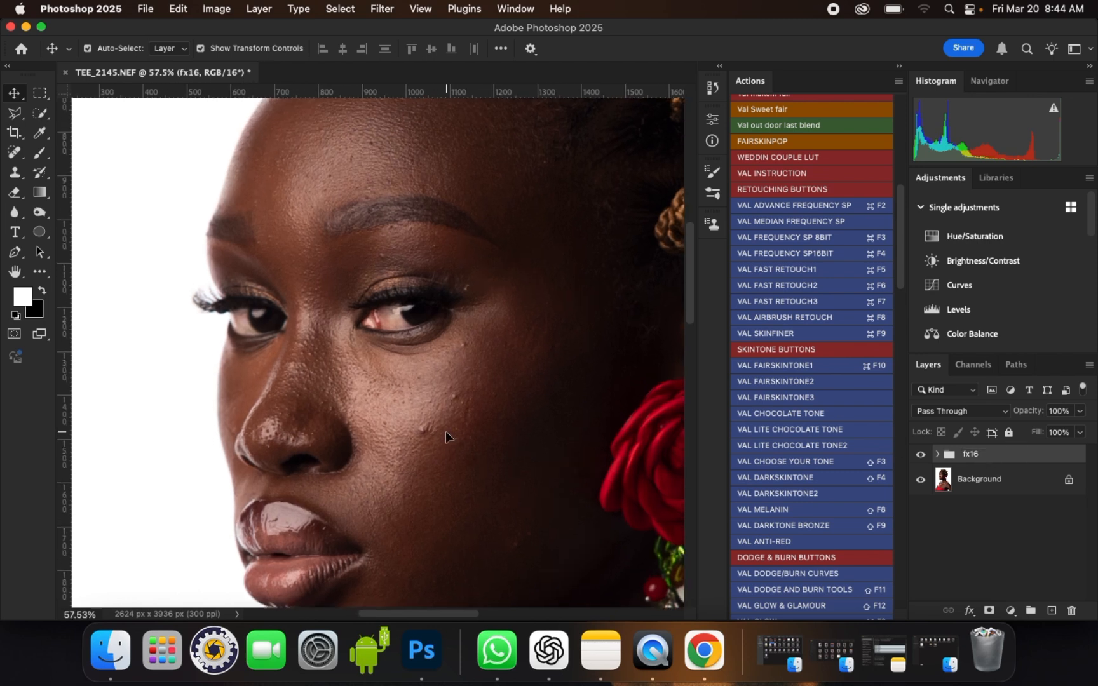
left_click(937, 455)
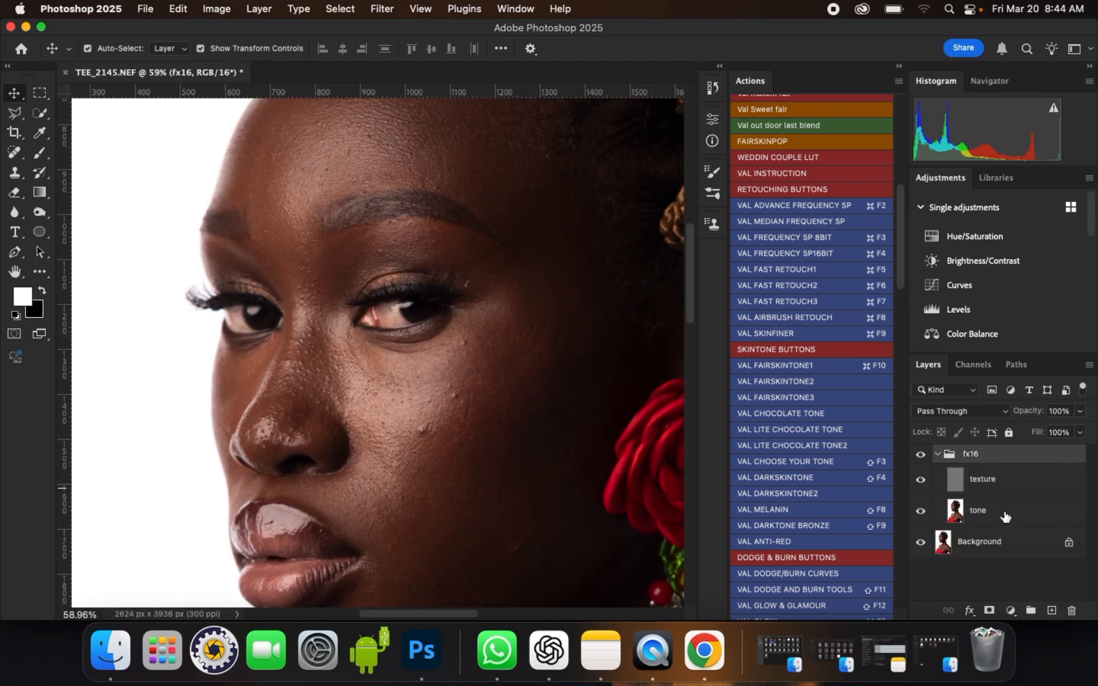
left_click(982, 483)
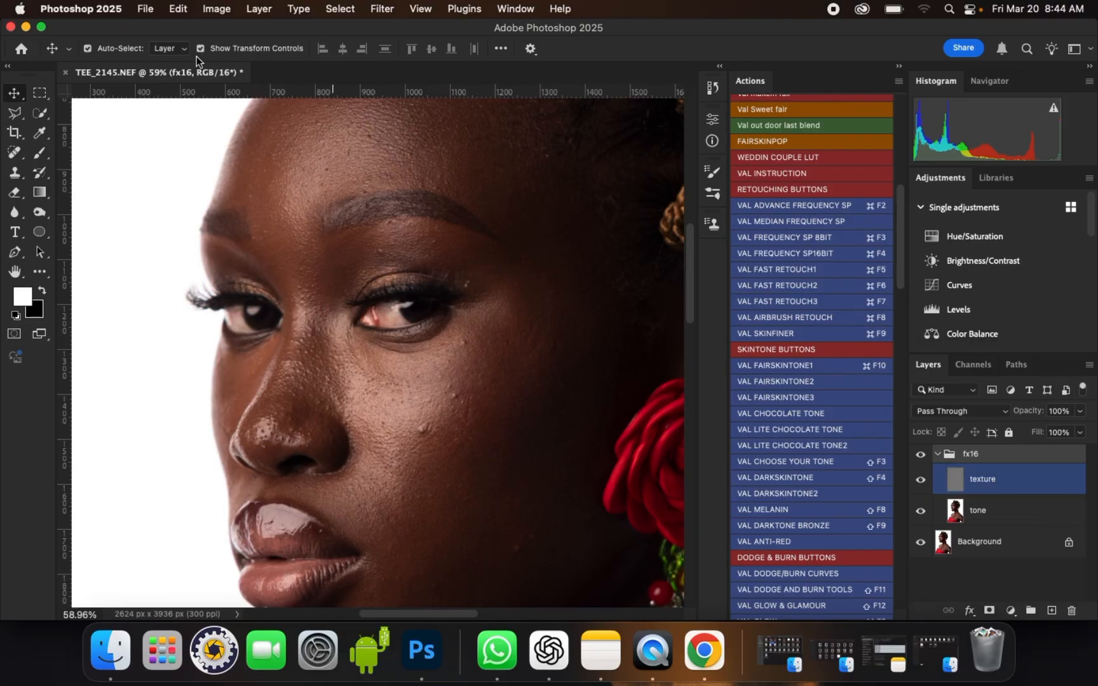
left_click(1019, 518)
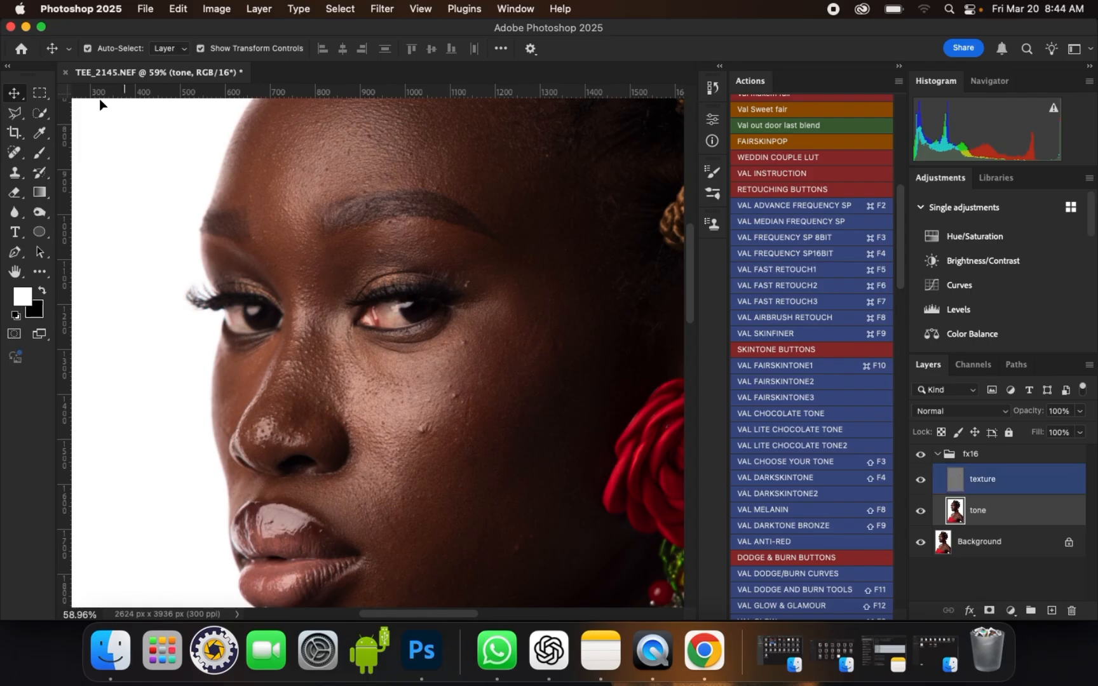
- Switch to the Mixer Brush Tool and choose the Soft Round brush
left_click(39, 153)
right_click(39, 154)
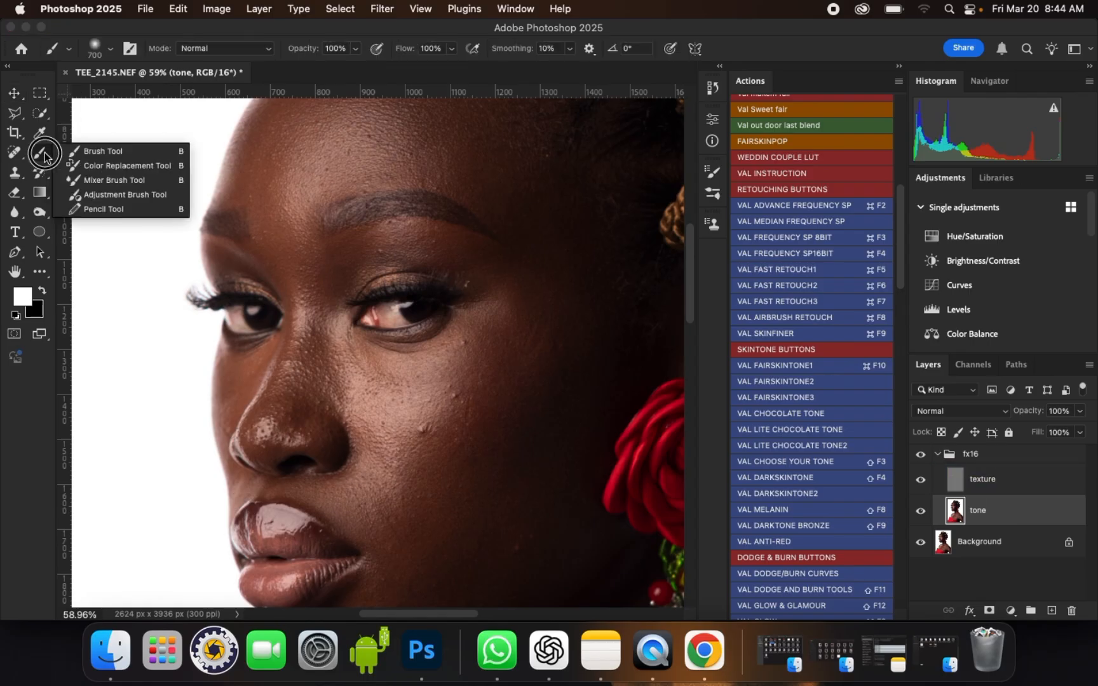
left_click(95, 181)
left_click(107, 51)
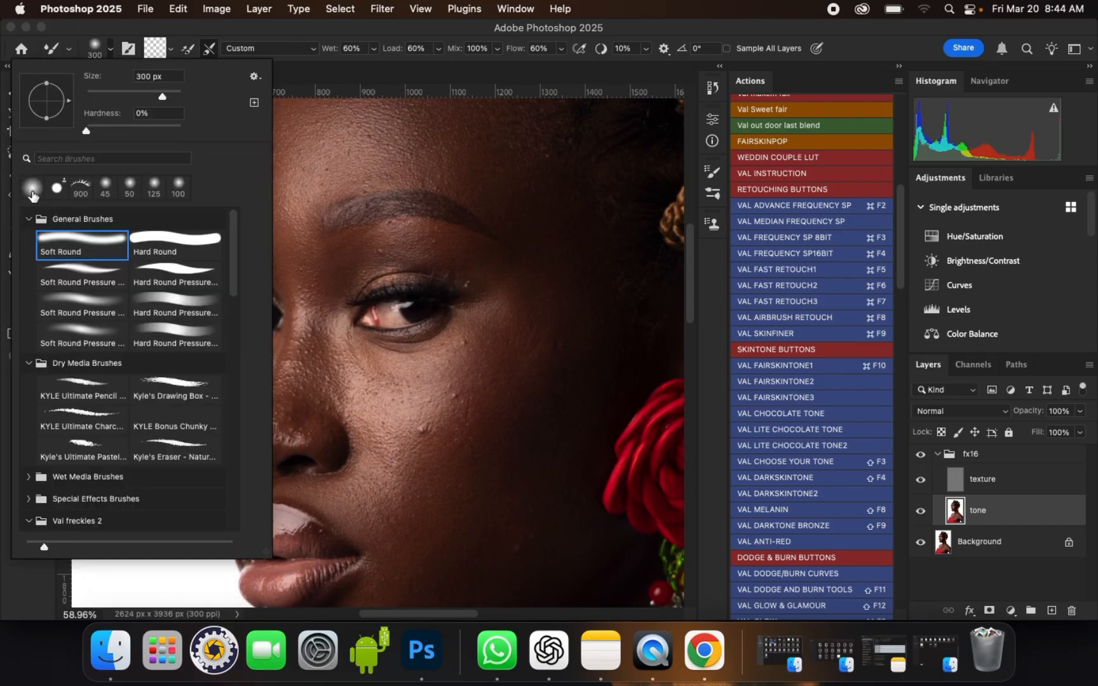
left_click(62, 245)
double_click(81, 249)
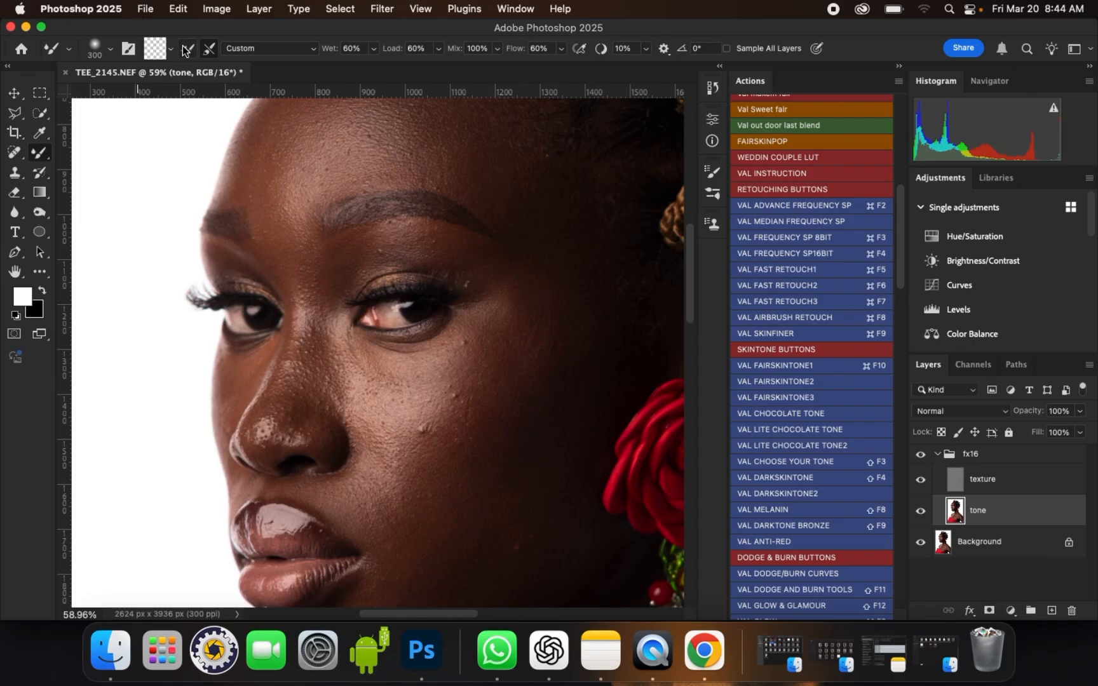
- Review the Smoothing option in the brush settings and clean the mixer brush
left_click(130, 49)
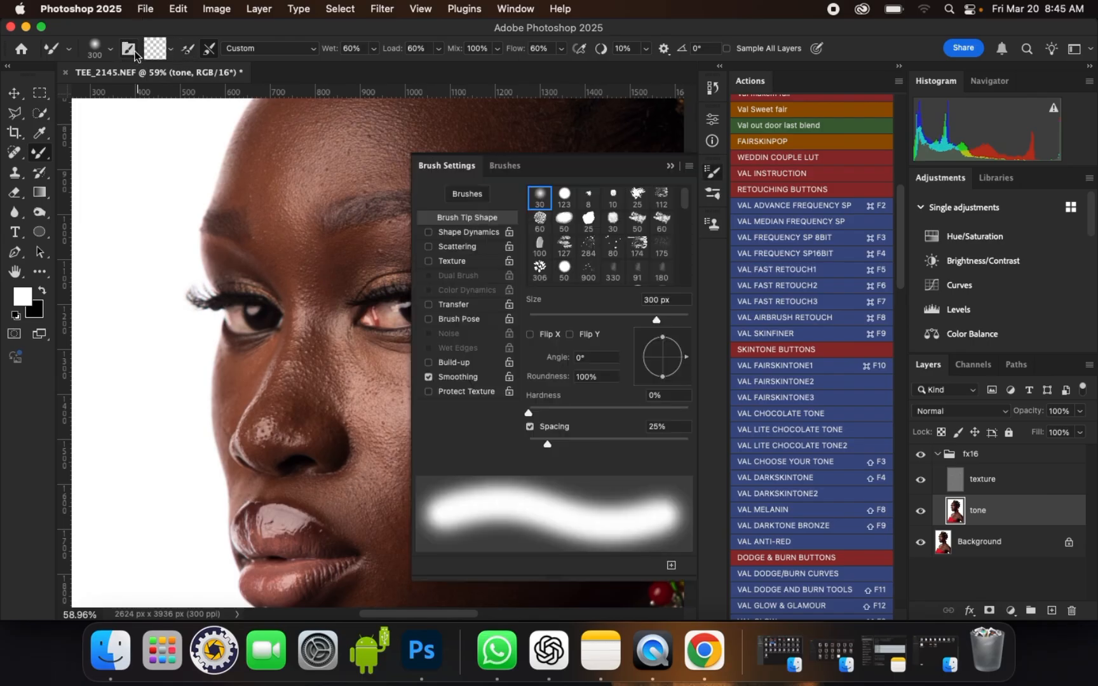
left_click(429, 378)
left_click(671, 165)
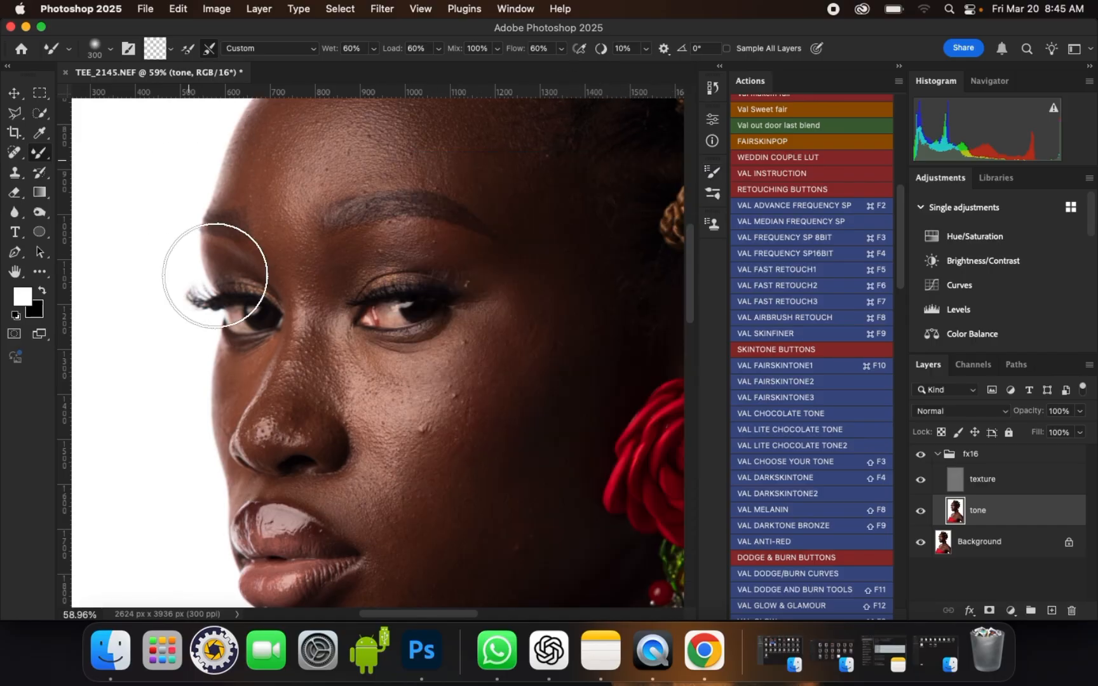
left_click(174, 49)
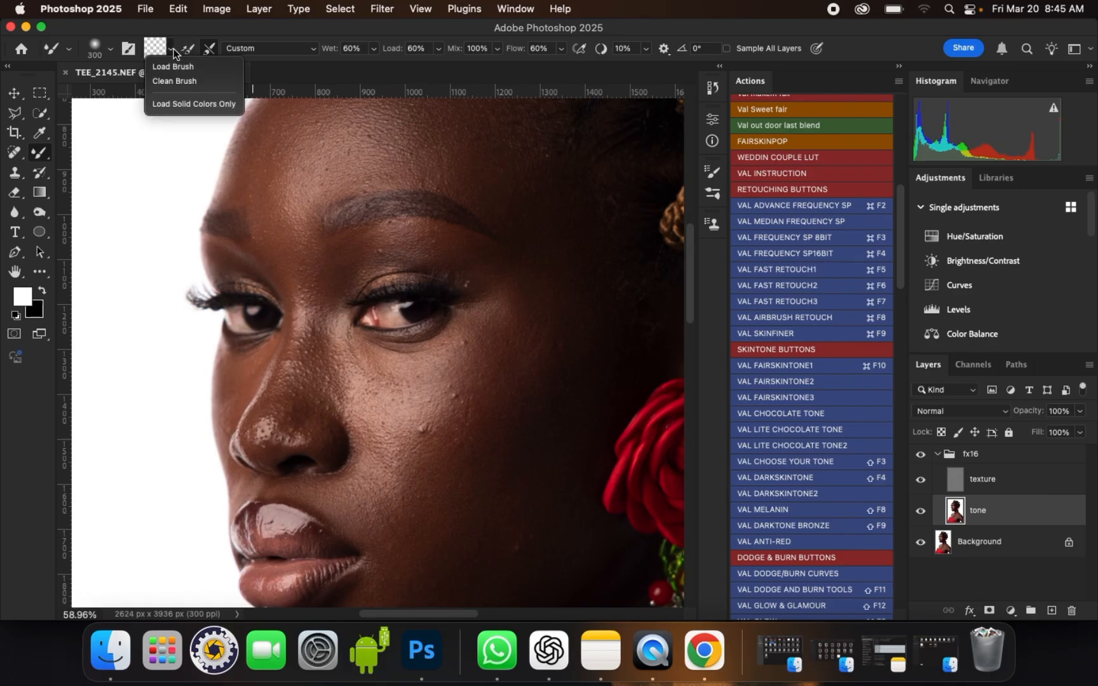
left_click(165, 84)
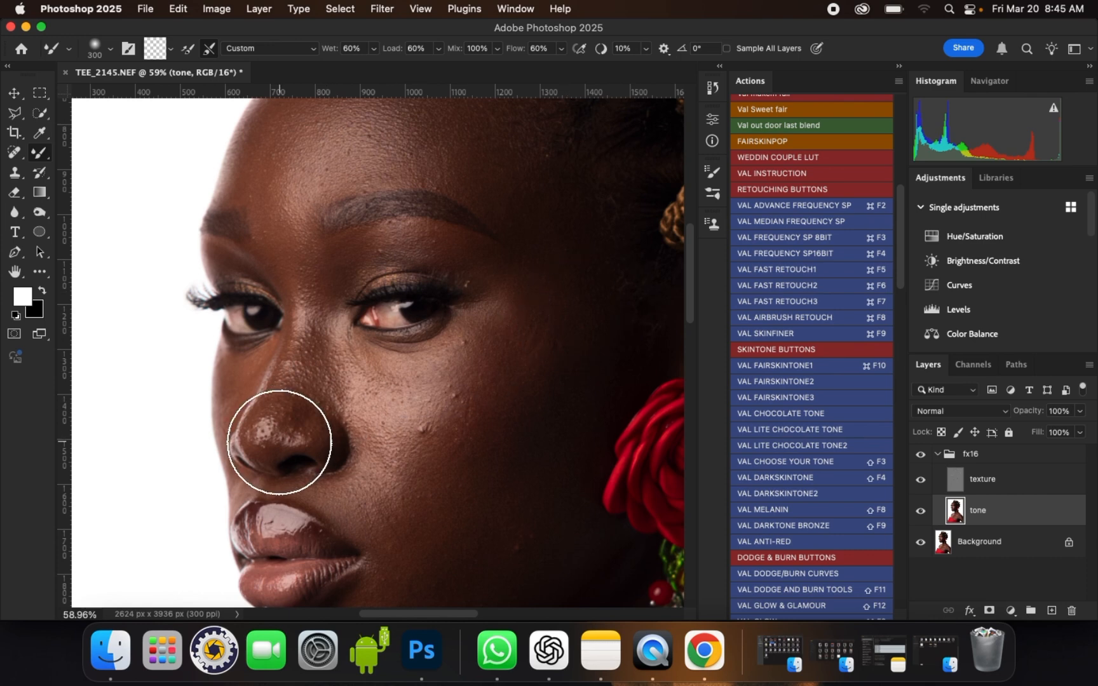
- Examine the skin tone transitions on the forehead, around the eyes and on the cheek
scroll(277, 429, "down", 2)
scroll(515, 138, "up", 3)
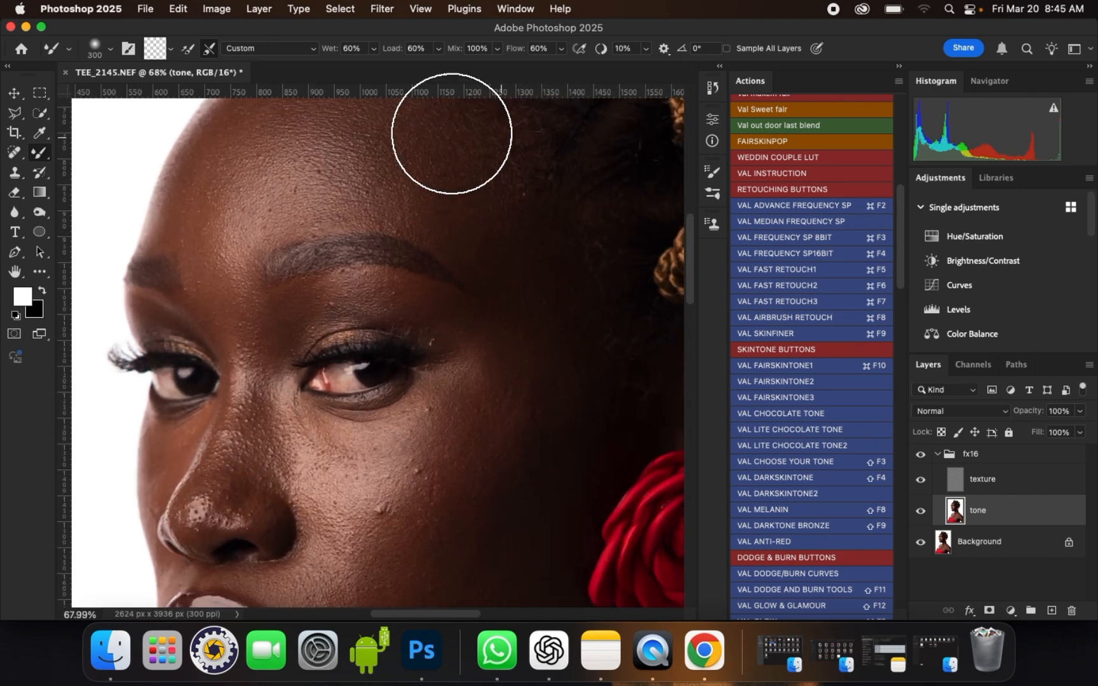
scroll(354, 121, "up", 1)
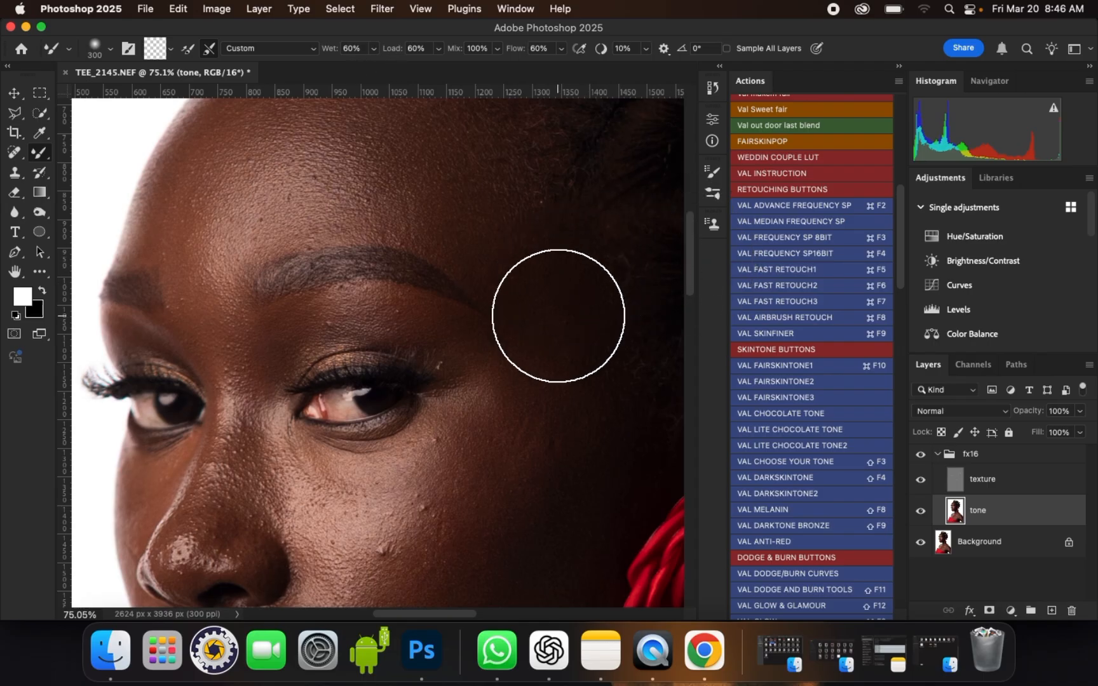
scroll(558, 313, "down", 2)
scroll(558, 313, "down", 2)
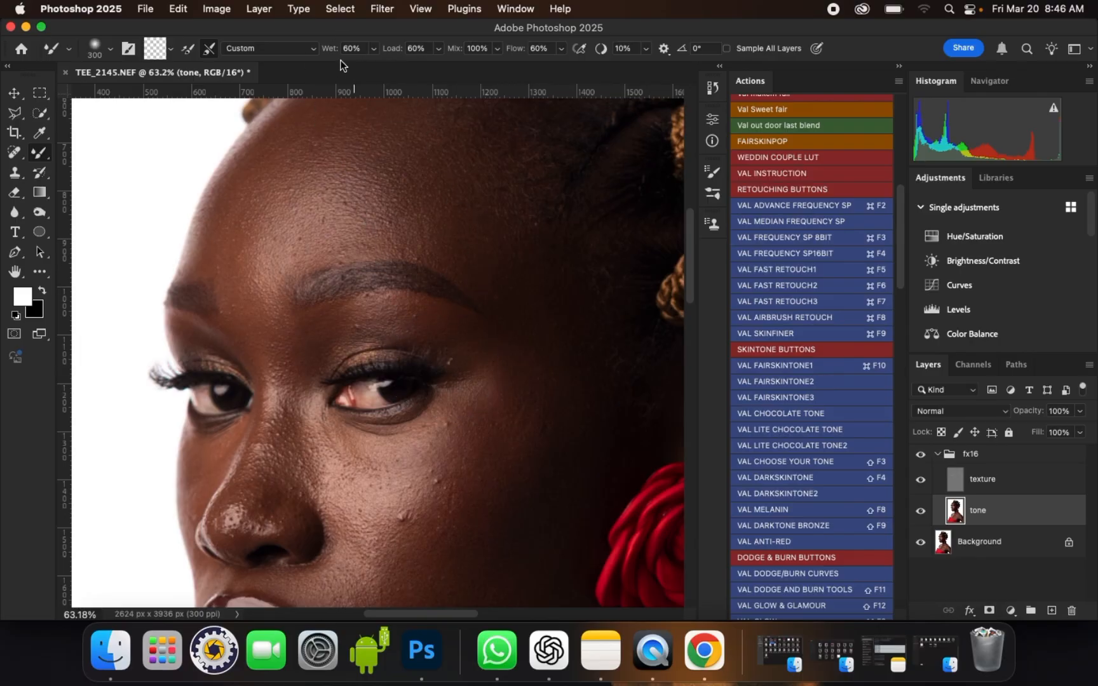
scroll(455, 408, "down", 3)
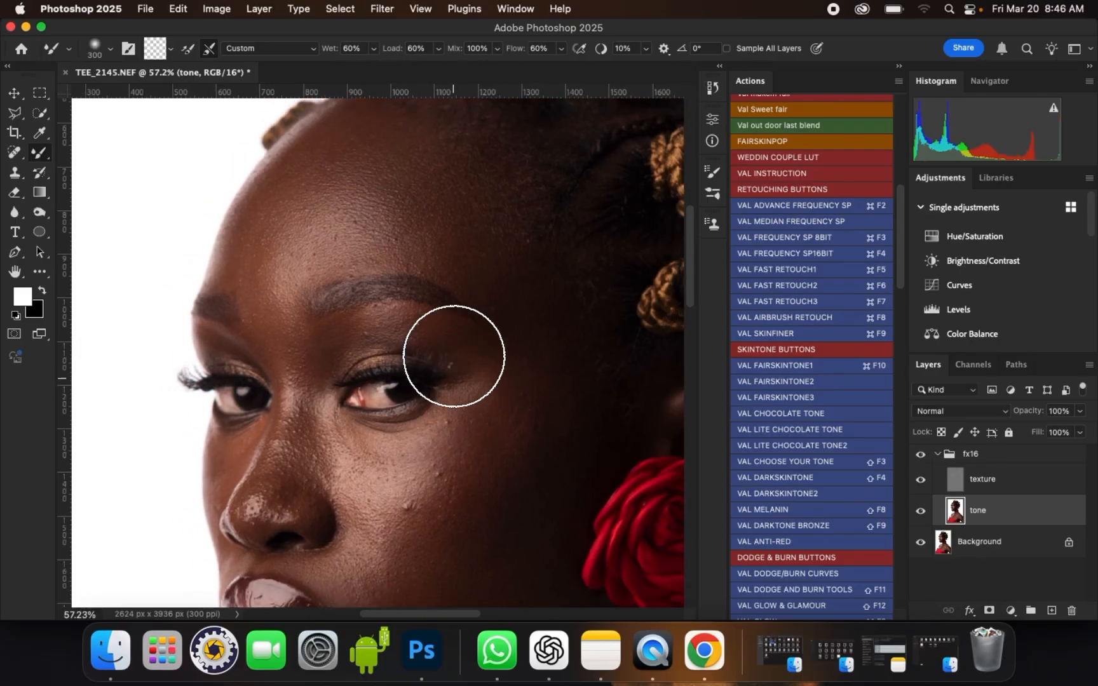
scroll(415, 179, "up", 1)
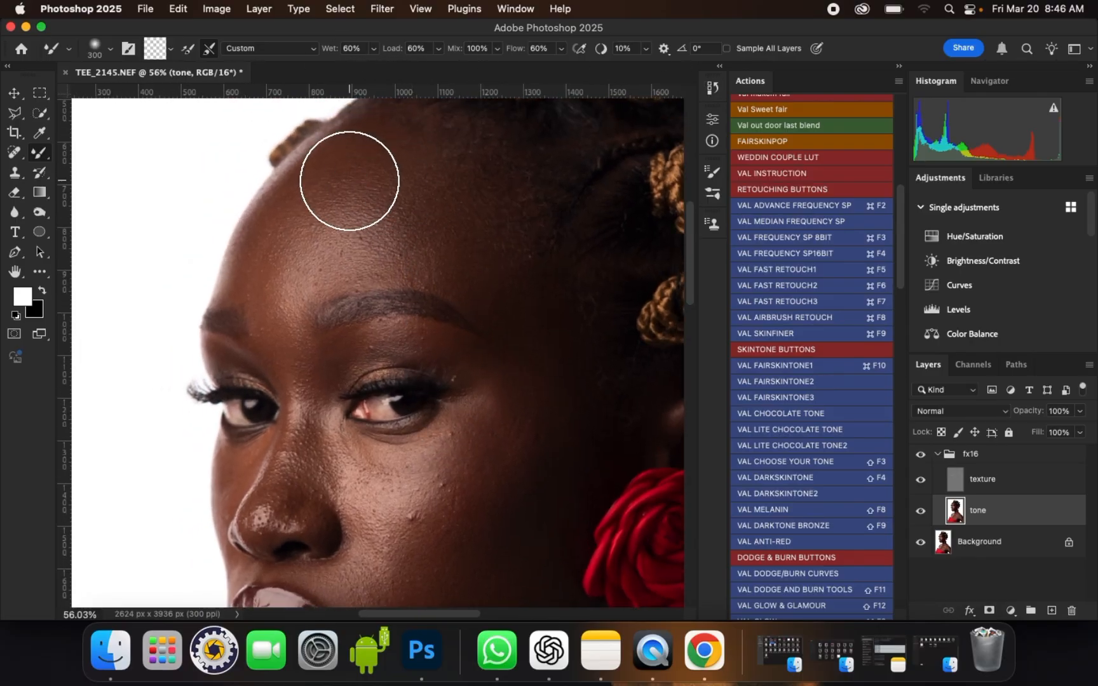
- Reduce the mixer brush size to 250 px and frame the whole face for blending
key("bracketleft")
scroll(360, 176, "down", 1)
scroll(360, 177, "down", 3)
scroll(347, 432, "up", 2)
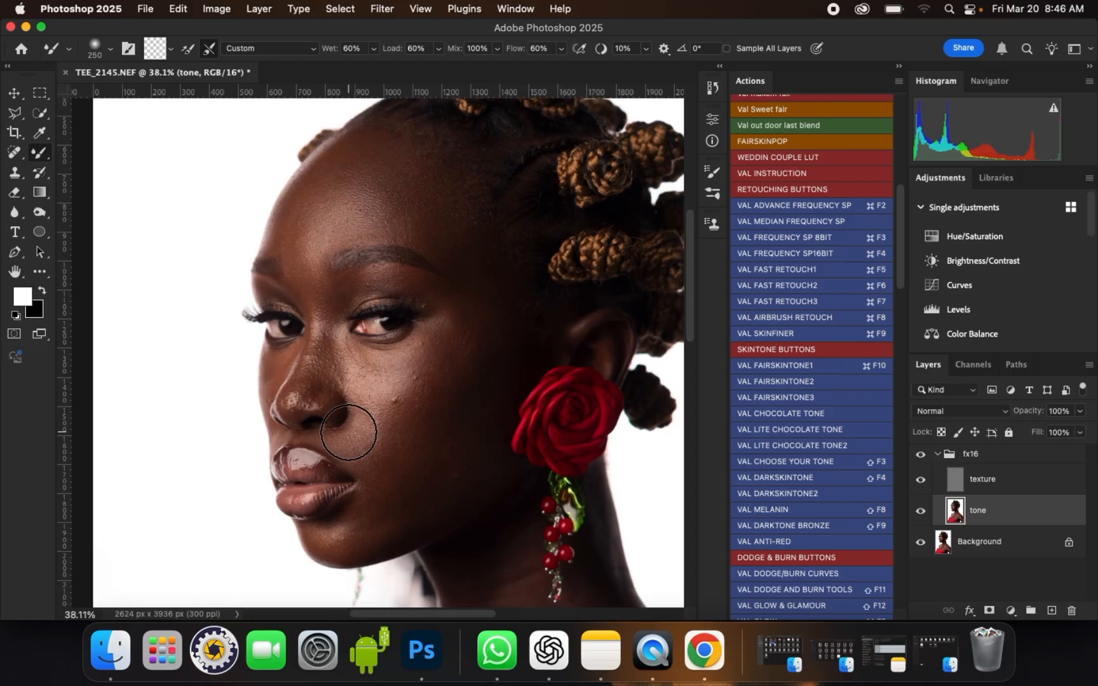
scroll(402, 410, "up", 1)
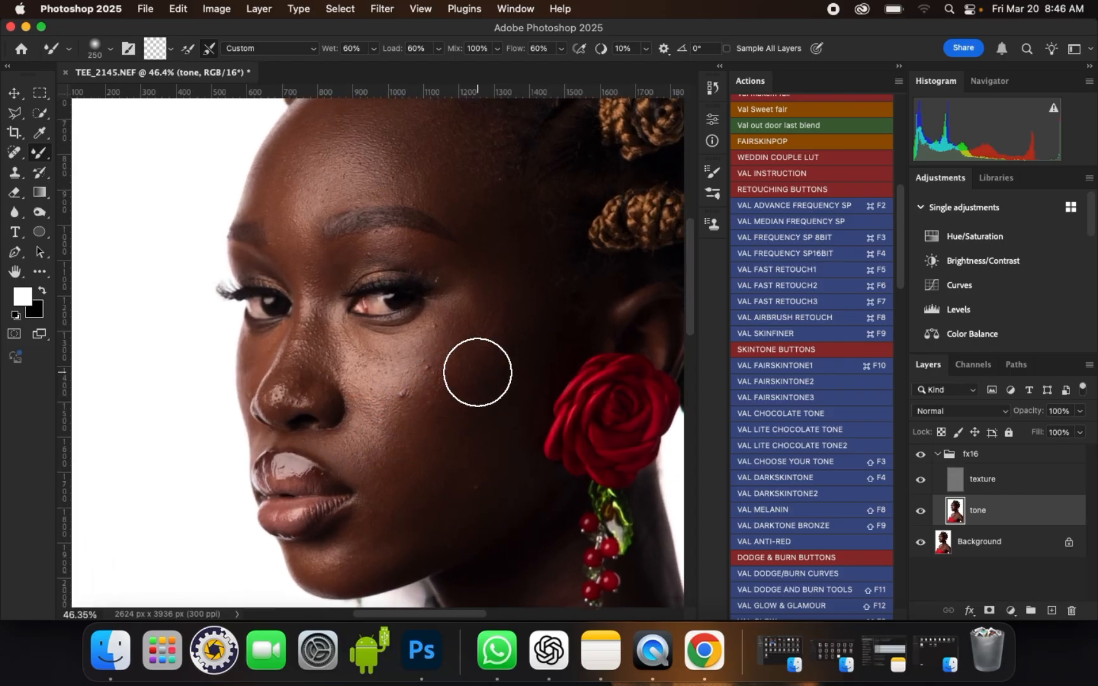
- Add a new layer above the collapsed fx16 group and switch to the regular Brush Tool
left_click(937, 454)
left_click(1051, 611)
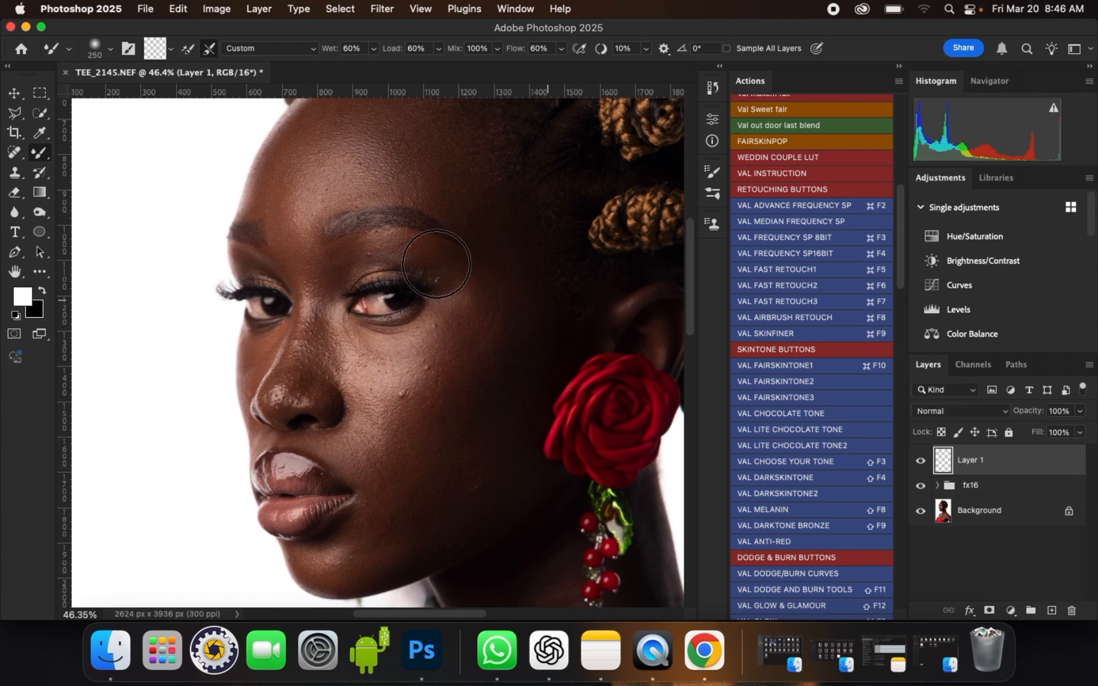
right_click(40, 151)
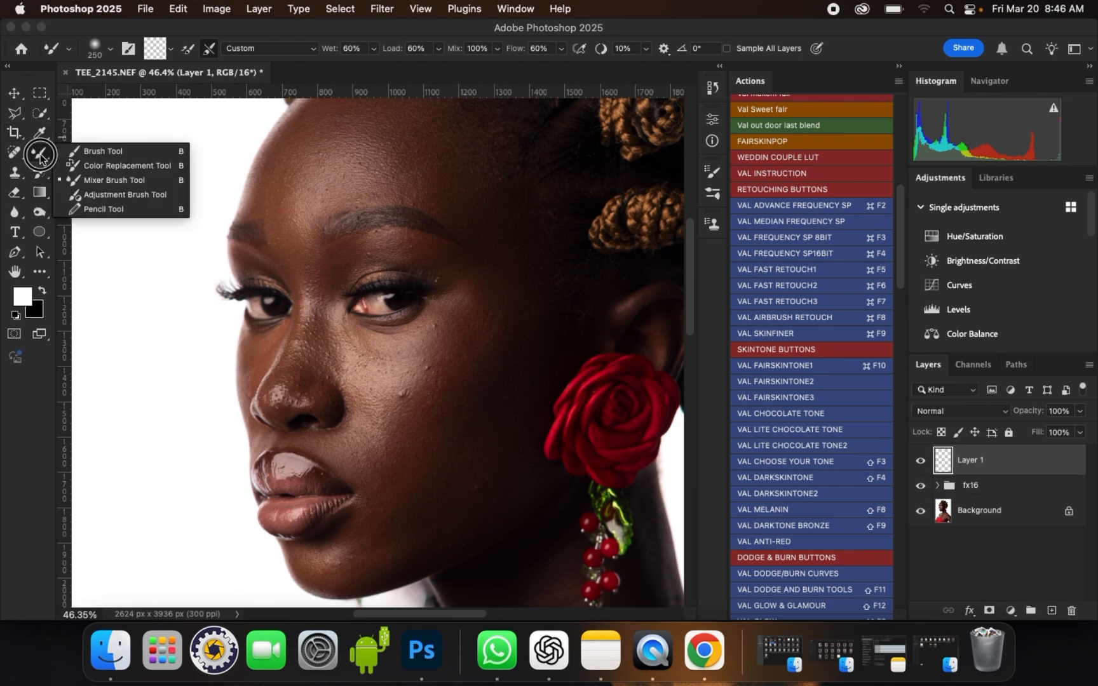
left_click(80, 149)
- Outline the lit area of the face and the shoulder and chest highlights in white with a 15 px brush
key("bracketleft")
key("bracketleft")
key("bracketleft")
key("bracketleft")
key("bracketleft")
key("bracketleft")
key("bracketleft")
key("bracketleft")
key("bracketleft")
key("bracketleft")
key("bracketleft")
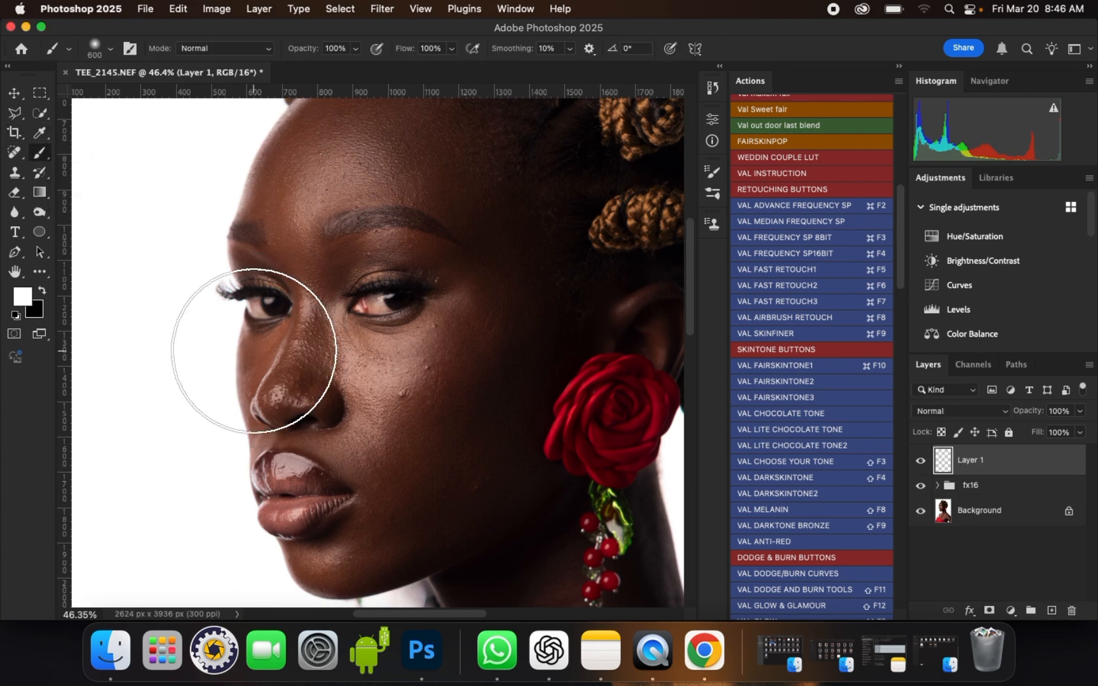
key("bracketleft")
key("bracketleft")
key("bracketleft")
key("bracketleft")
key("bracketleft")
key("bracketleft")
key("bracketleft")
key("bracketleft")
key("bracketleft")
key("bracketleft")
key("bracketleft")
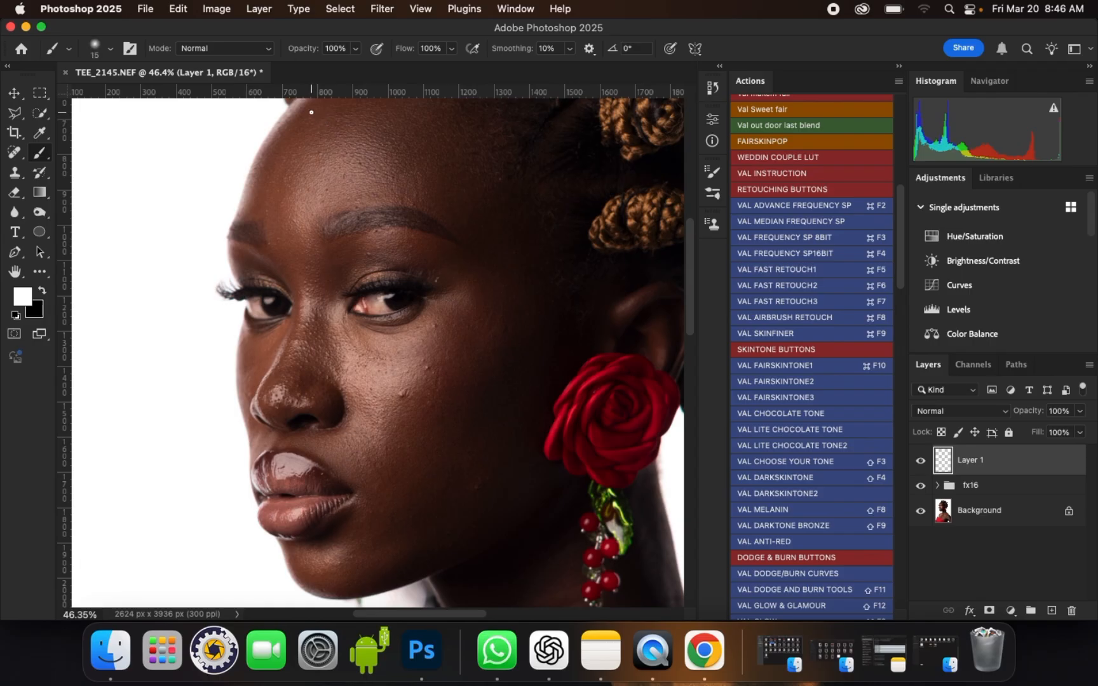
mouse_move(310, 111)
left_mouse_down()
mouse_move(356, 115)
mouse_move(414, 156)
mouse_move(474, 261)
mouse_move(481, 360)
mouse_move(384, 540)
mouse_move(357, 564)
mouse_move(311, 568)
mouse_move(293, 556)
mouse_move(358, 513)
mouse_move(322, 466)
mouse_move(261, 436)
mouse_move(243, 360)
mouse_move(286, 315)
mouse_move(285, 286)
mouse_move(248, 266)
mouse_move(238, 241)
mouse_move(256, 172)
mouse_move(313, 113)
left_mouse_up()
scroll(362, 189, "down", 3)
scroll(344, 230, "down", 3)
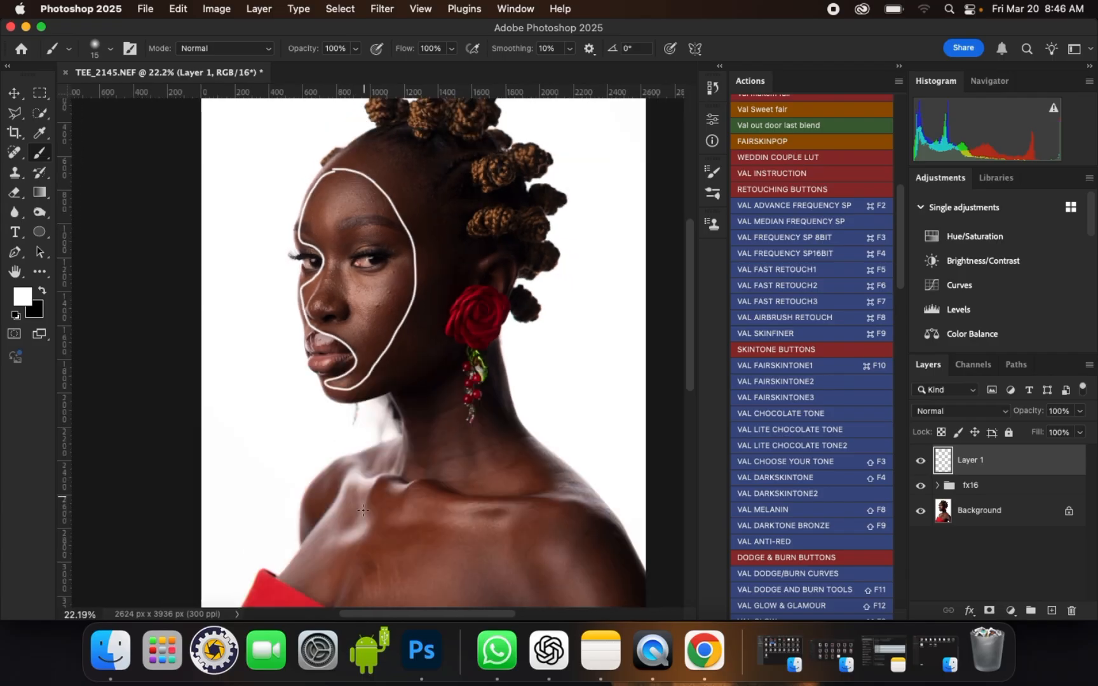
mouse_move(364, 456)
left_mouse_down()
mouse_move(339, 476)
mouse_move(315, 521)
mouse_move(368, 563)
mouse_move(400, 514)
mouse_move(361, 452)
left_mouse_up()
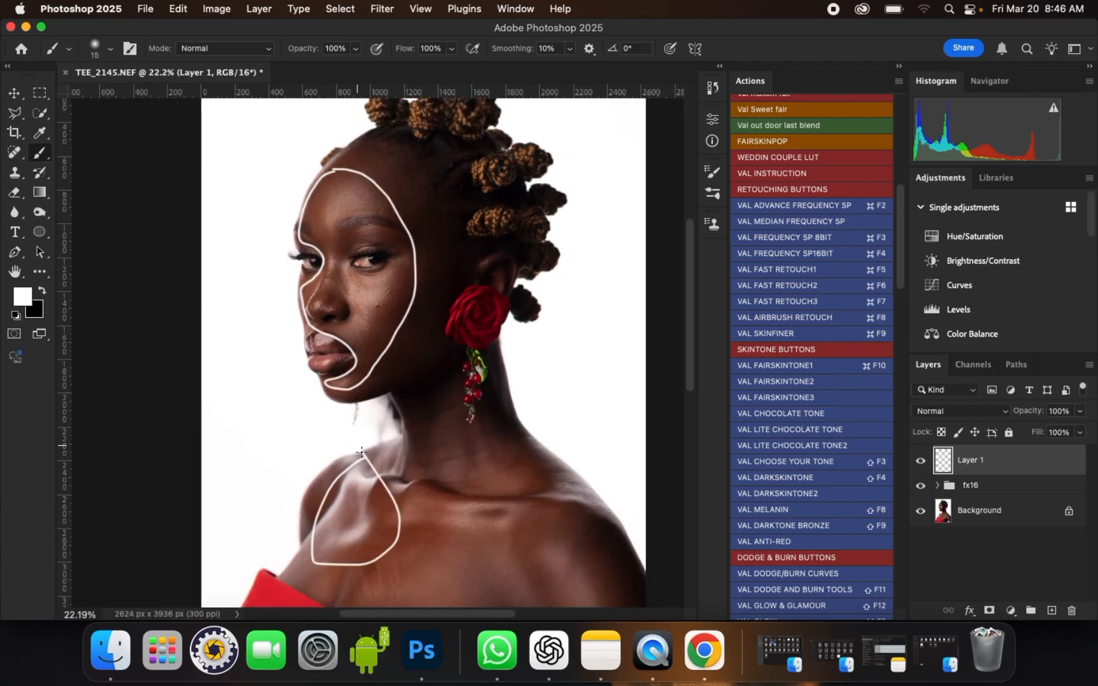
mouse_move(509, 485)
left_mouse_down()
mouse_move(461, 495)
mouse_move(522, 602)
mouse_move(500, 527)
mouse_move(559, 512)
mouse_move(588, 520)
mouse_move(570, 491)
mouse_move(471, 441)
mouse_move(446, 474)
mouse_move(351, 507)
mouse_move(404, 592)
mouse_move(477, 491)
left_mouse_up()
- Delete the layer holding the white outlines
scroll(416, 181, "up", 3)
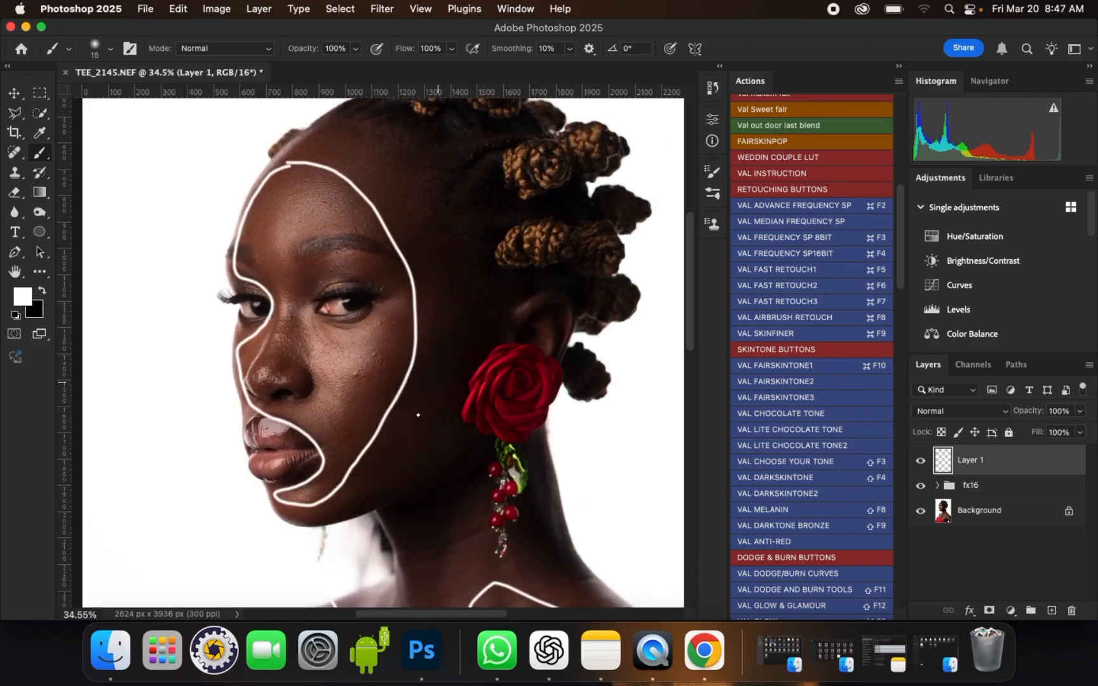
scroll(515, 315, "up", 1)
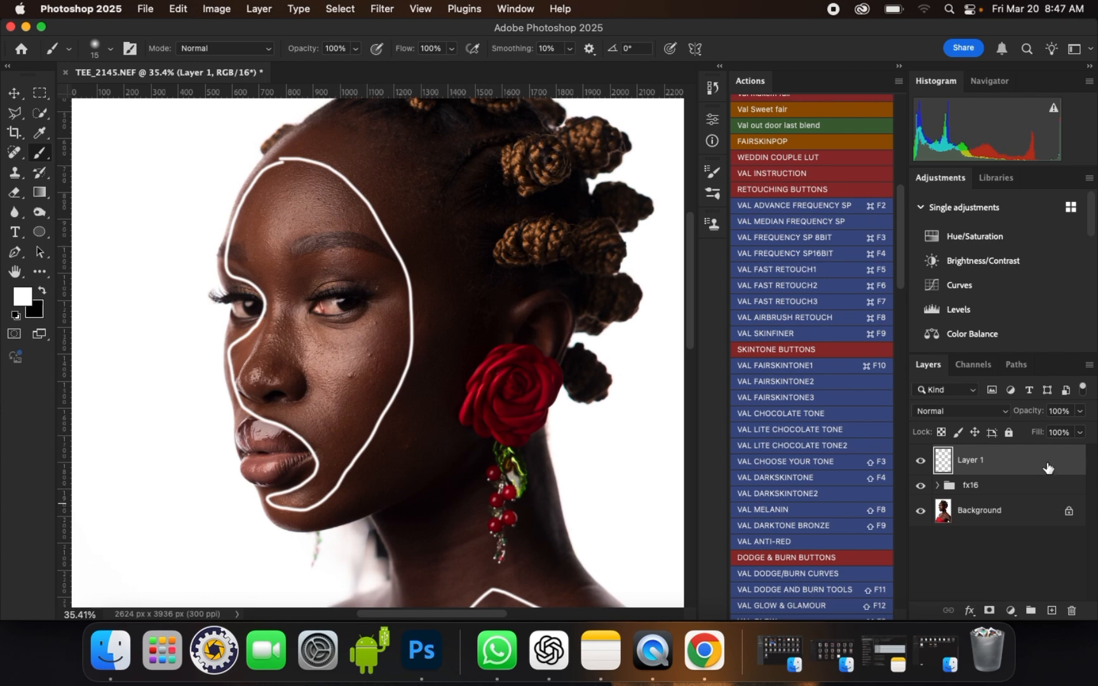
left_click_drag(1046, 464, 1071, 610)
- Select the tone layer in the fx16 group and switch to the Mixer Brush Tool at 150 px
scroll(231, 216, "up", 3)
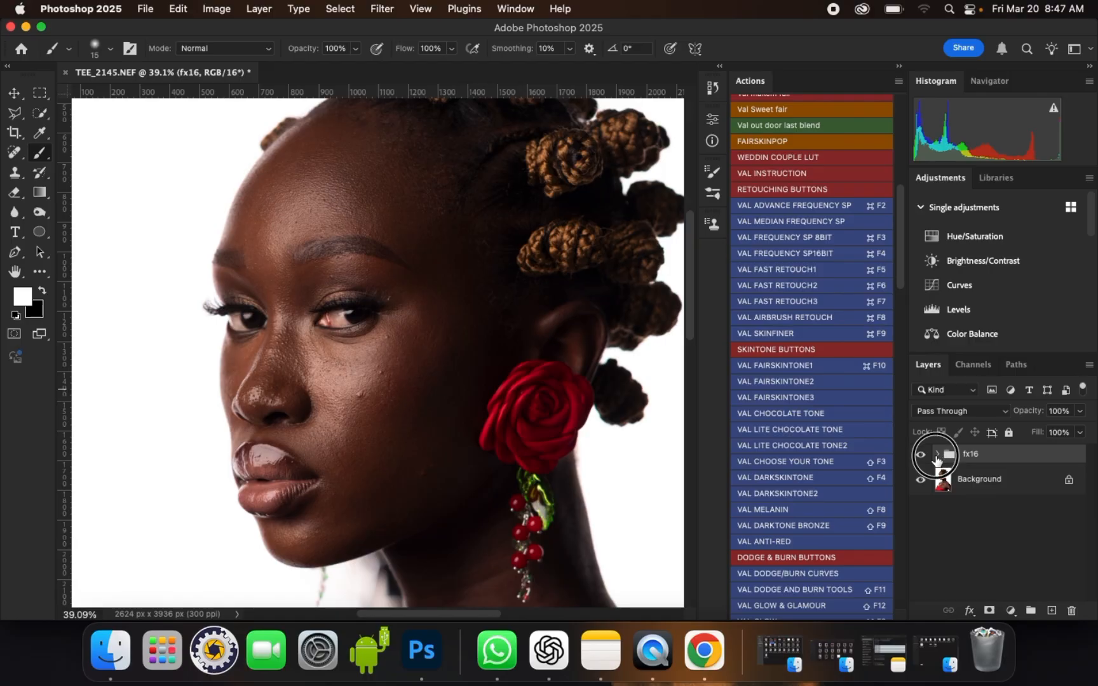
left_click(936, 454)
left_click(994, 510)
scroll(350, 206, "up", 5)
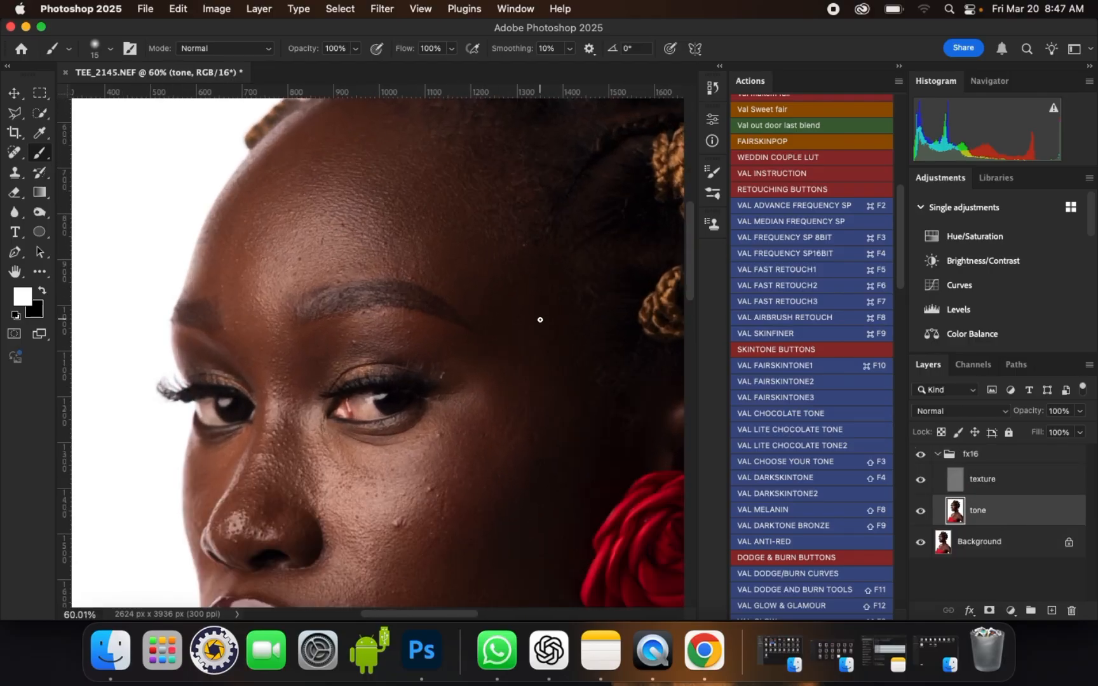
scroll(538, 321, "down", 4)
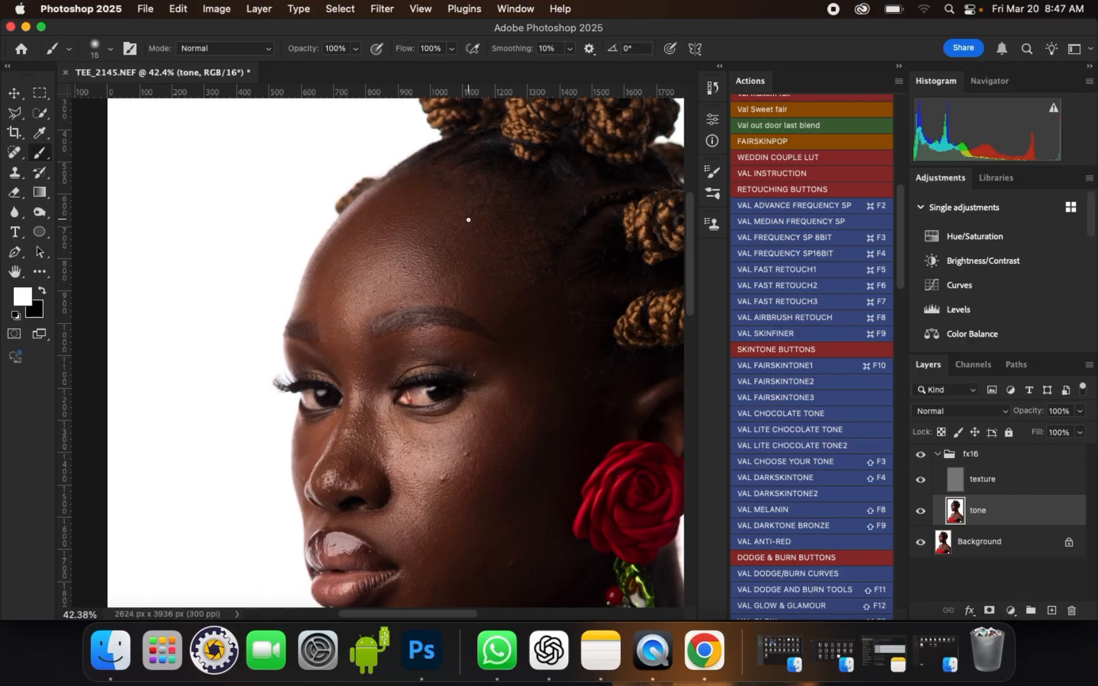
left_click(38, 152)
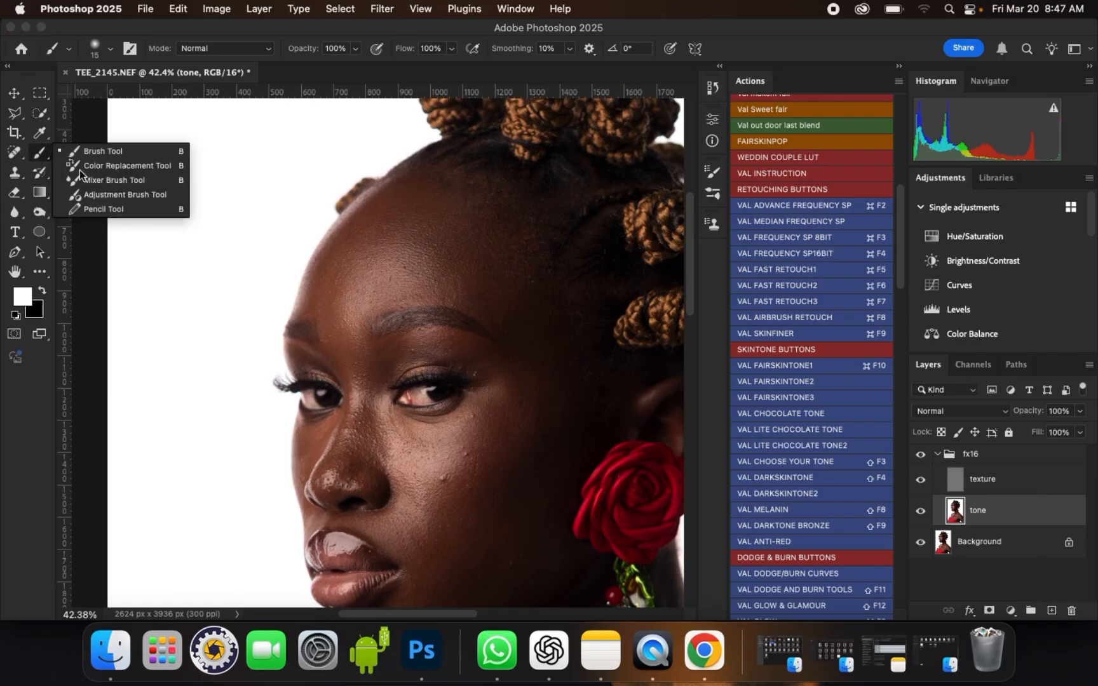
left_click(115, 181)
key("bracketleft")
key("bracketleft")
key("bracketleft")
key("bracketleft")
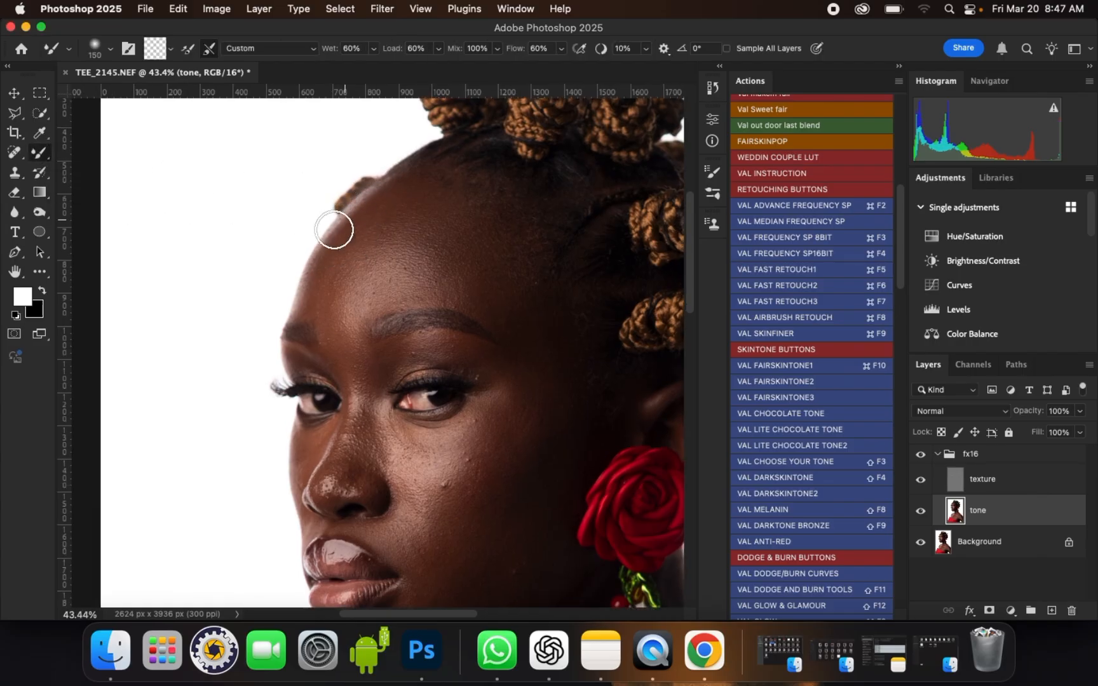
- Blend the skin tone along the lit outer edge of the forehead with the mixer brush at 125 to 150 px
scroll(331, 228, "up", 5)
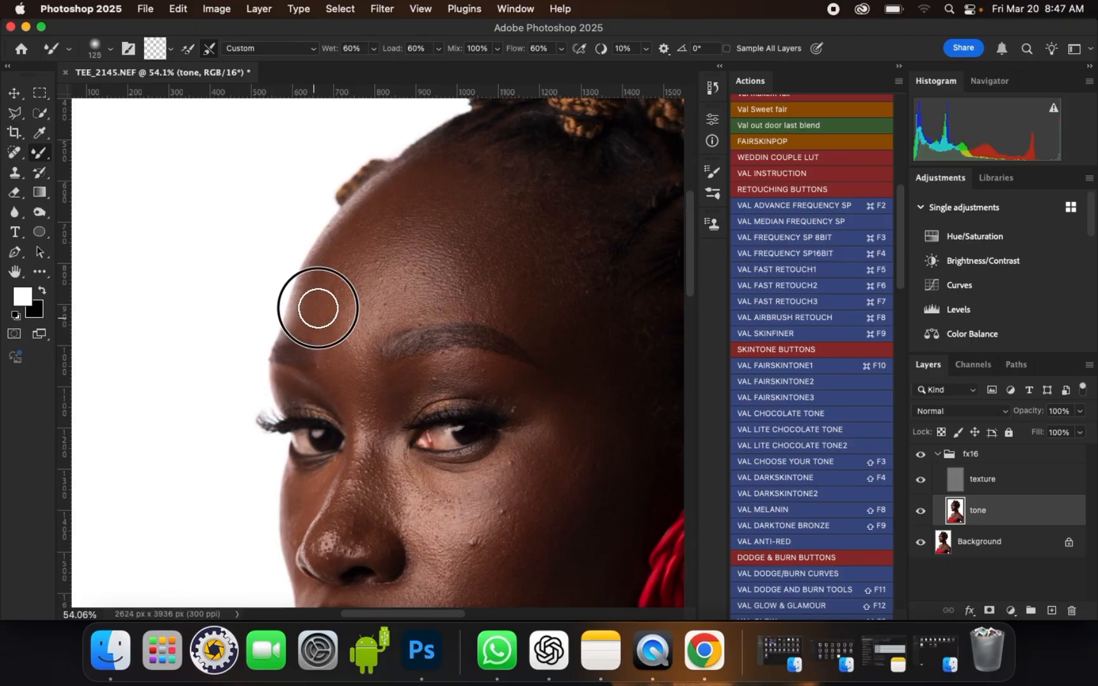
key("bracketright")
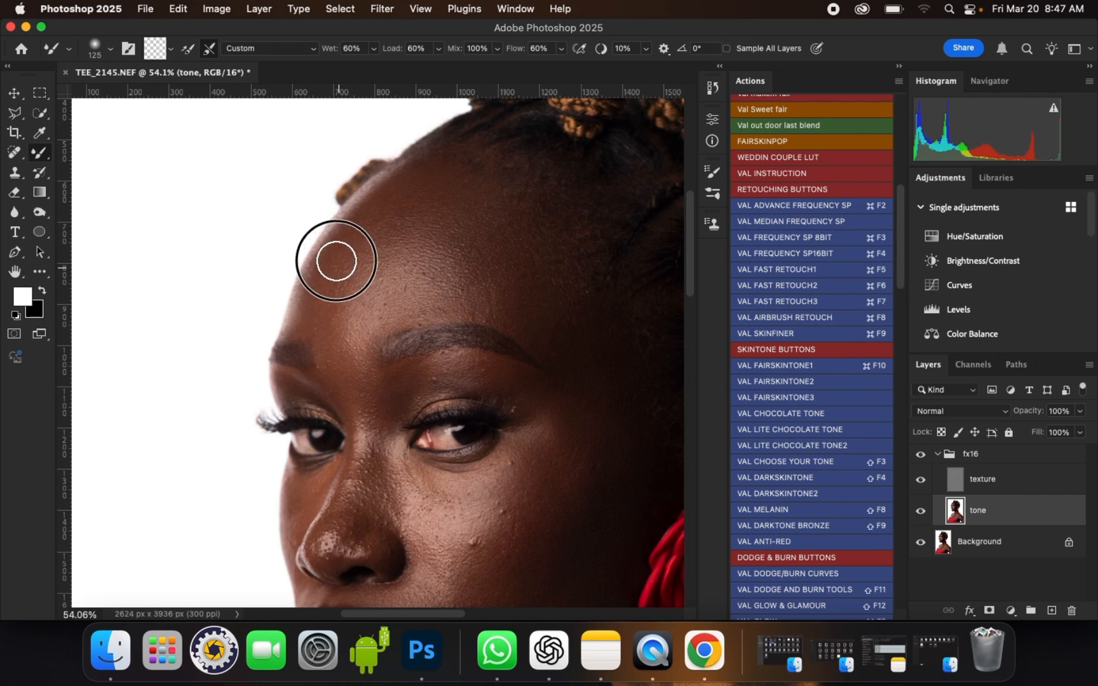
left_click_drag(337, 261, 337, 254)
mouse_move(337, 258)
left_mouse_down()
mouse_move(336, 249)
mouse_move(336, 262)
left_mouse_up()
left_click_drag(338, 272, 341, 308)
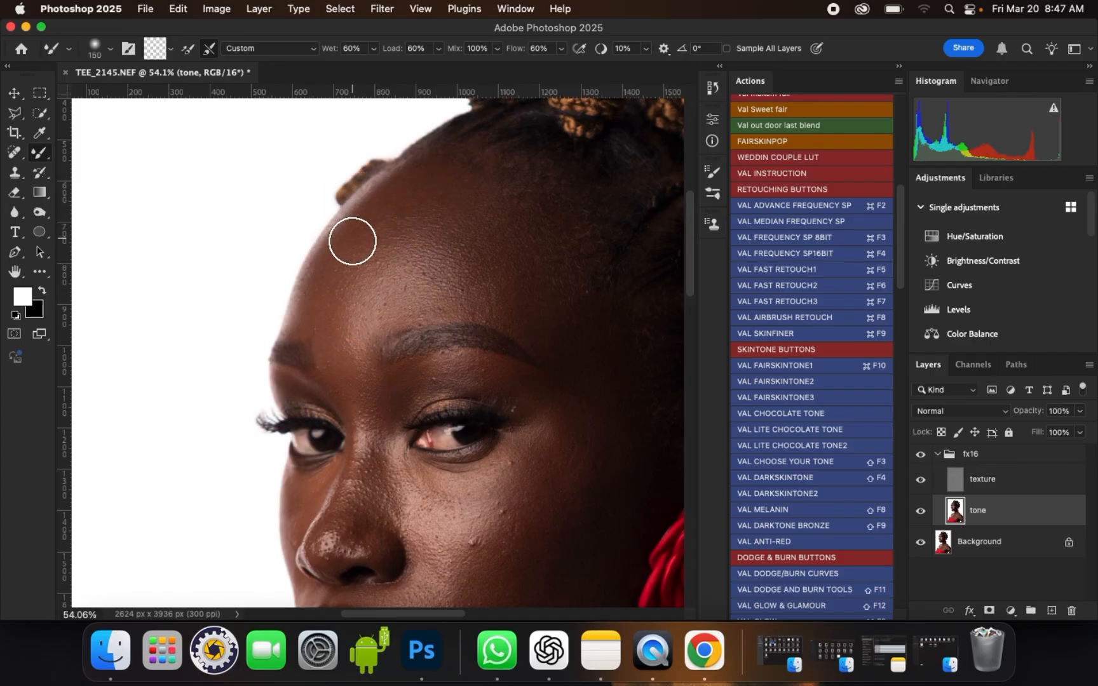
left_click_drag(356, 246, 371, 240)
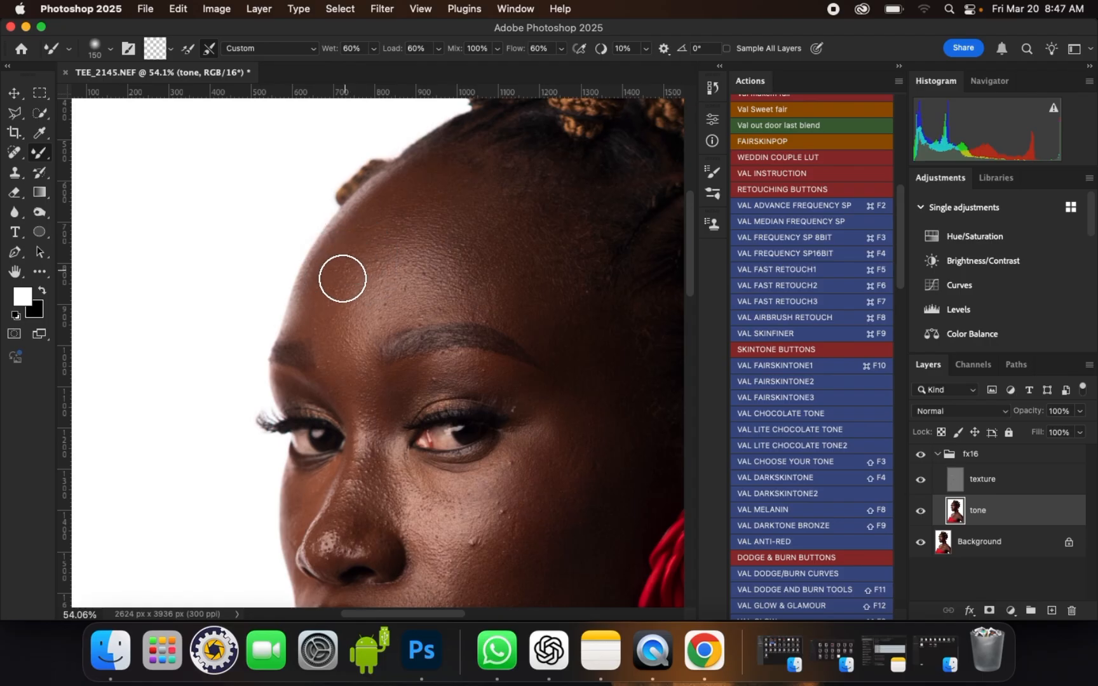
mouse_move(371, 235)
left_mouse_down()
mouse_move(403, 212)
mouse_move(428, 227)
left_mouse_up()
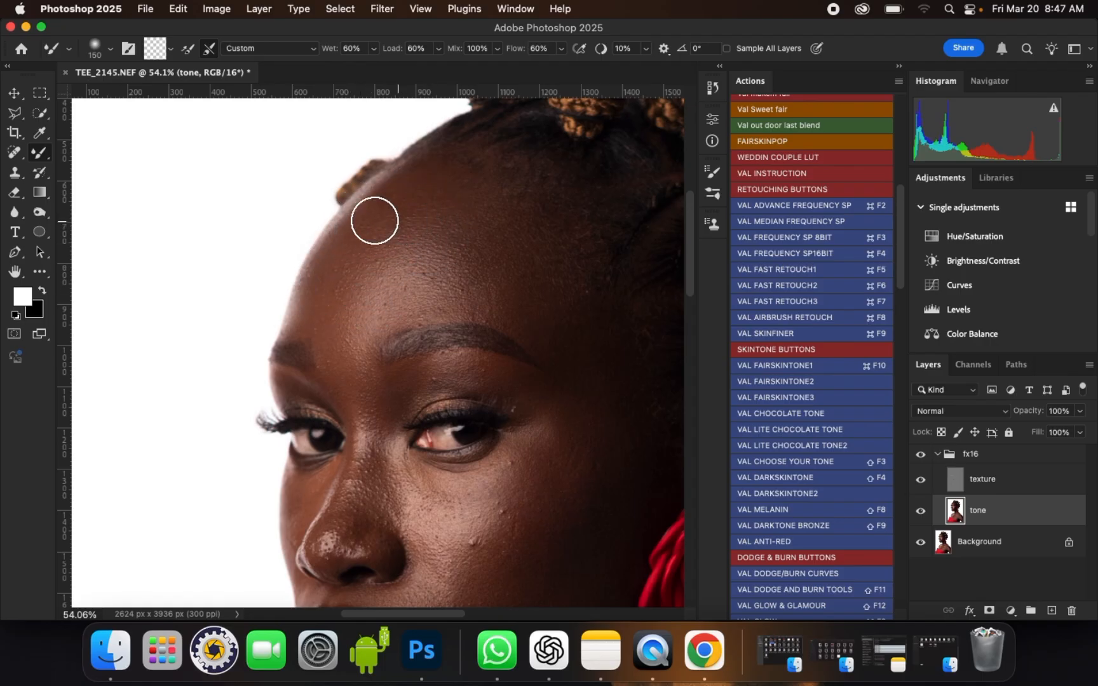
- Blend the tone across the forehead from above the far eyebrow up toward the hairline with the 150 px brush
scroll(394, 272, "down", 8)
scroll(401, 239, "up", 8)
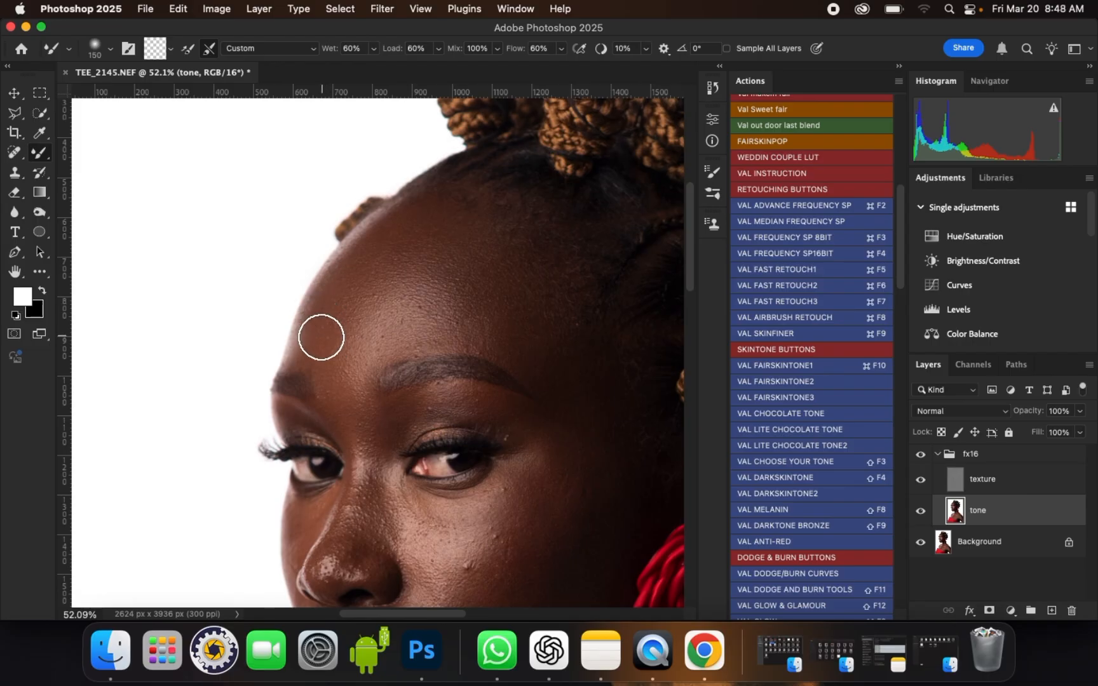
mouse_move(322, 343)
left_mouse_down()
mouse_move(367, 287)
mouse_move(523, 225)
left_mouse_up()
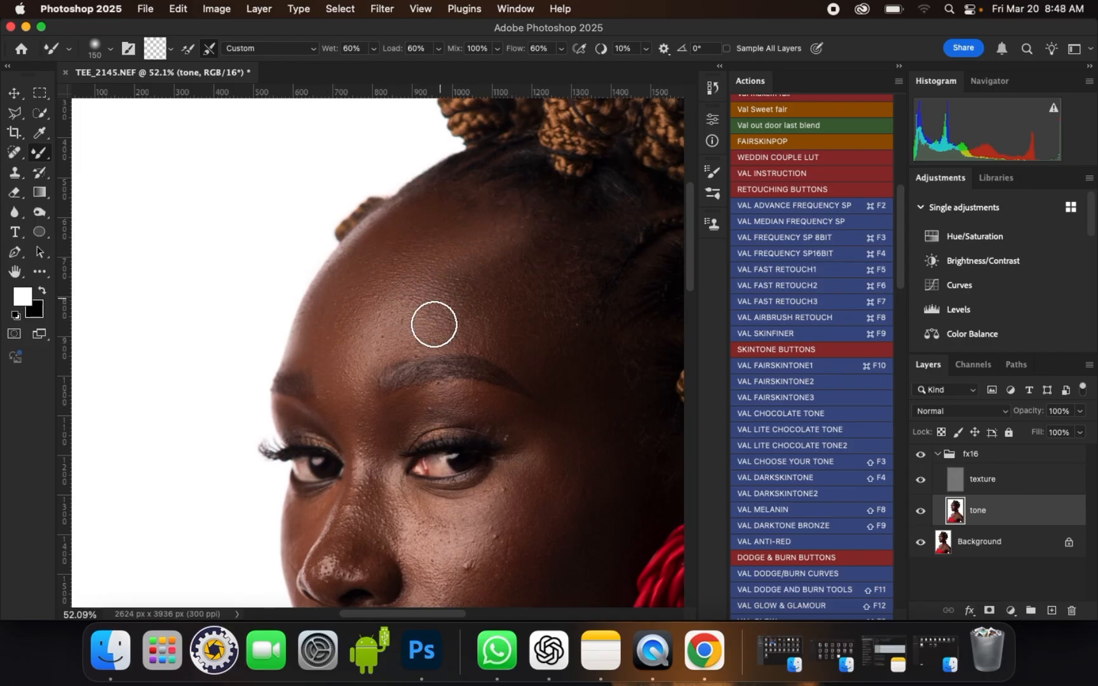
scroll(519, 243, "up", 1)
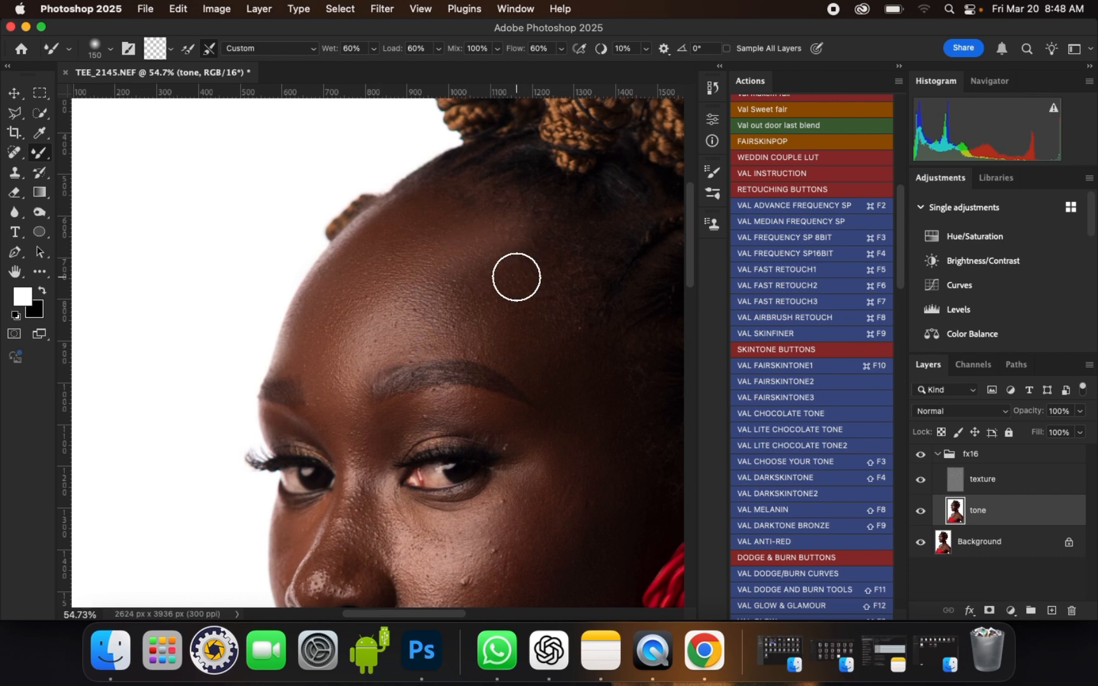
scroll(520, 204, "down", 1)
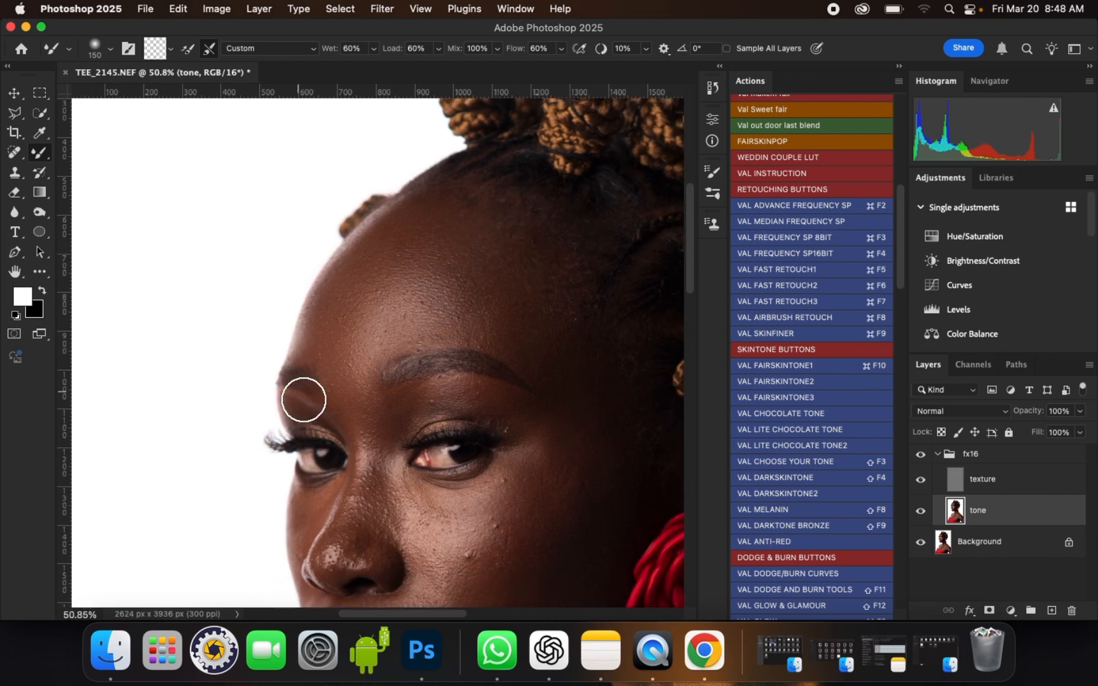
- Smooth the tone between the eyebrows and over the centre of the forehead, varying the brush between 125 and 150 px
scroll(288, 390, "up", 3)
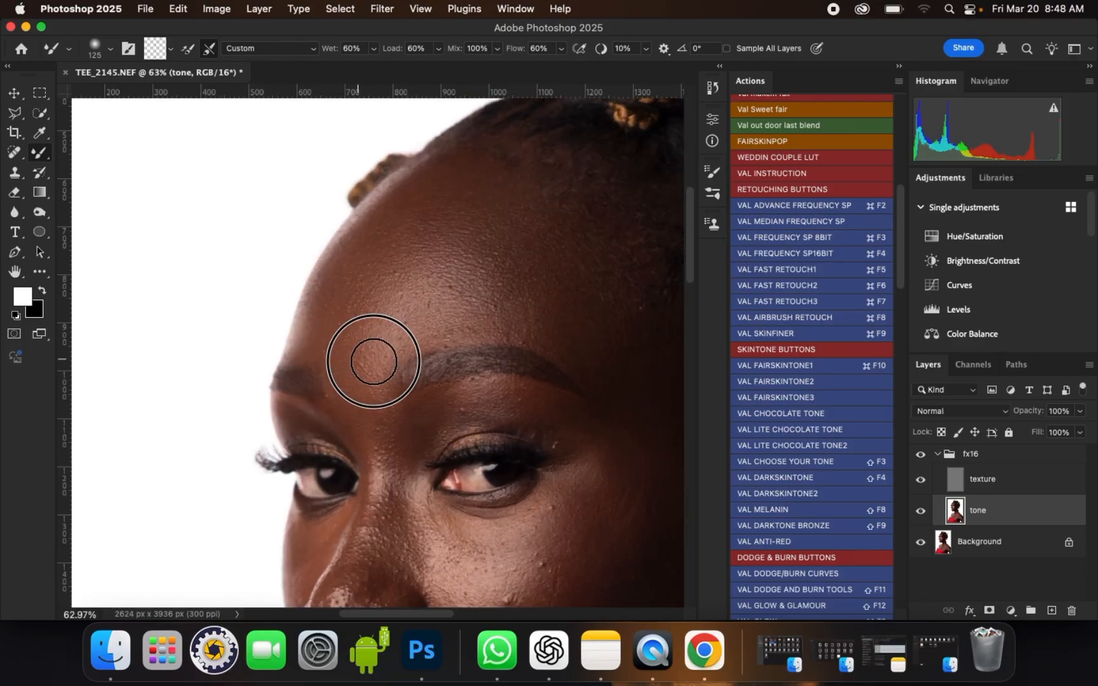
key("bracketleft")
key("bracketright")
key("bracketright")
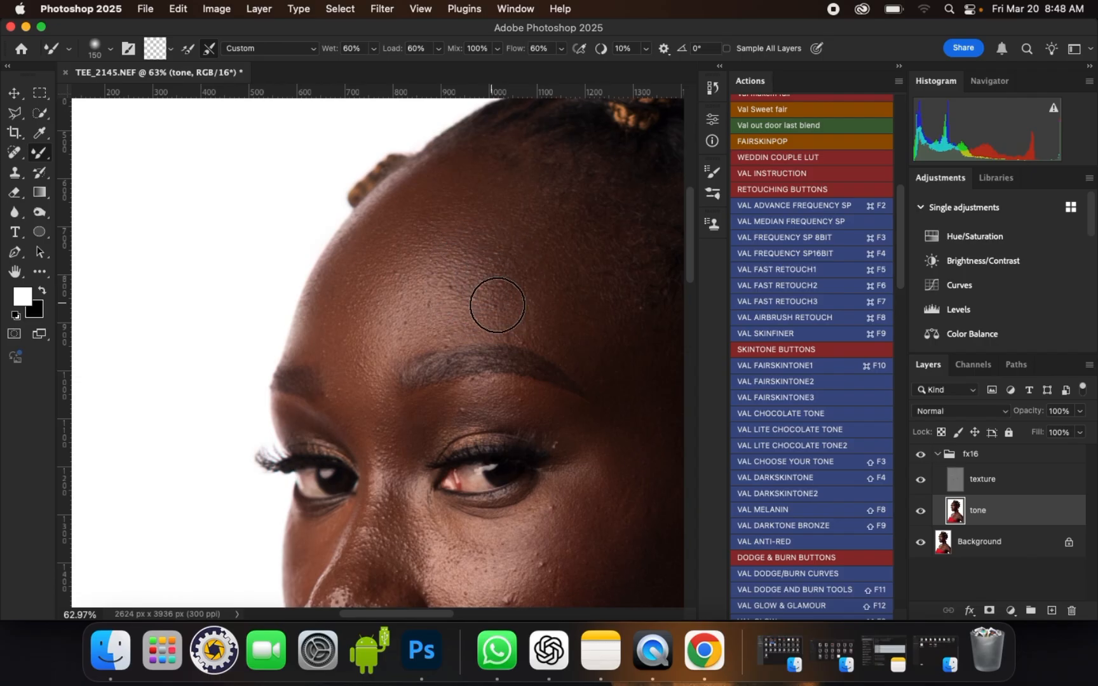
key("bracketleft")
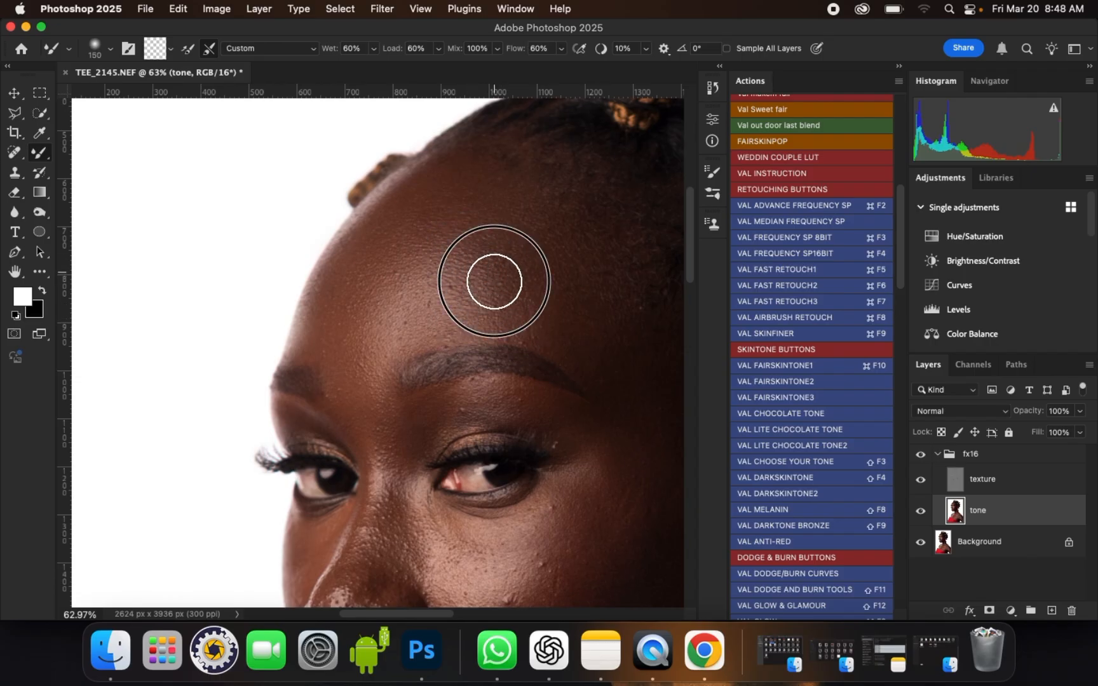
key("bracketright")
key("bracketright")
key("bracketleft")
key("bracketleft")
key("bracketleft")
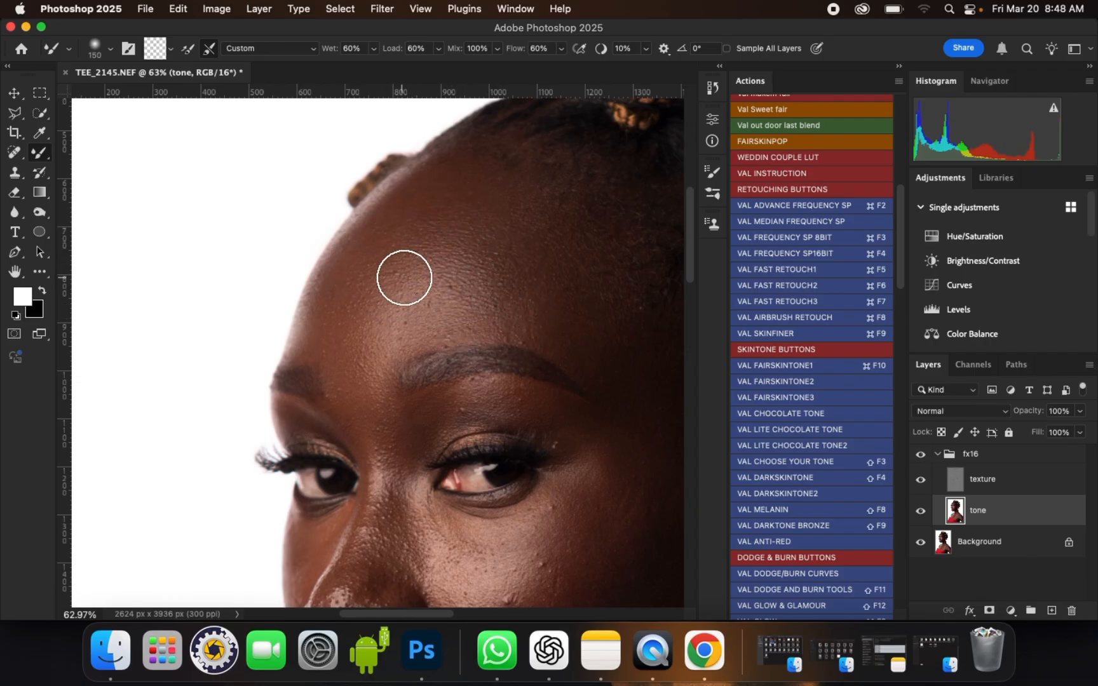
key("bracketright")
key("bracketright")
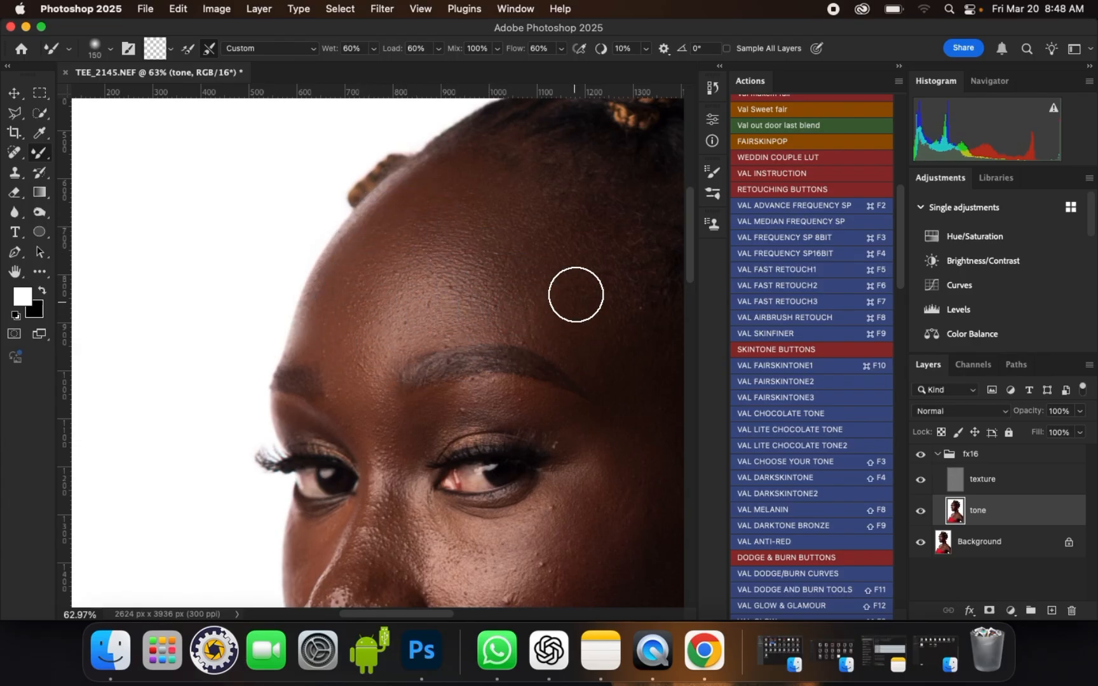
- Blend the shadowed temple side of the forehead and the skin along the hairline with the 150 px mixer brush
scroll(575, 287, "up", 1)
key("bracketright")
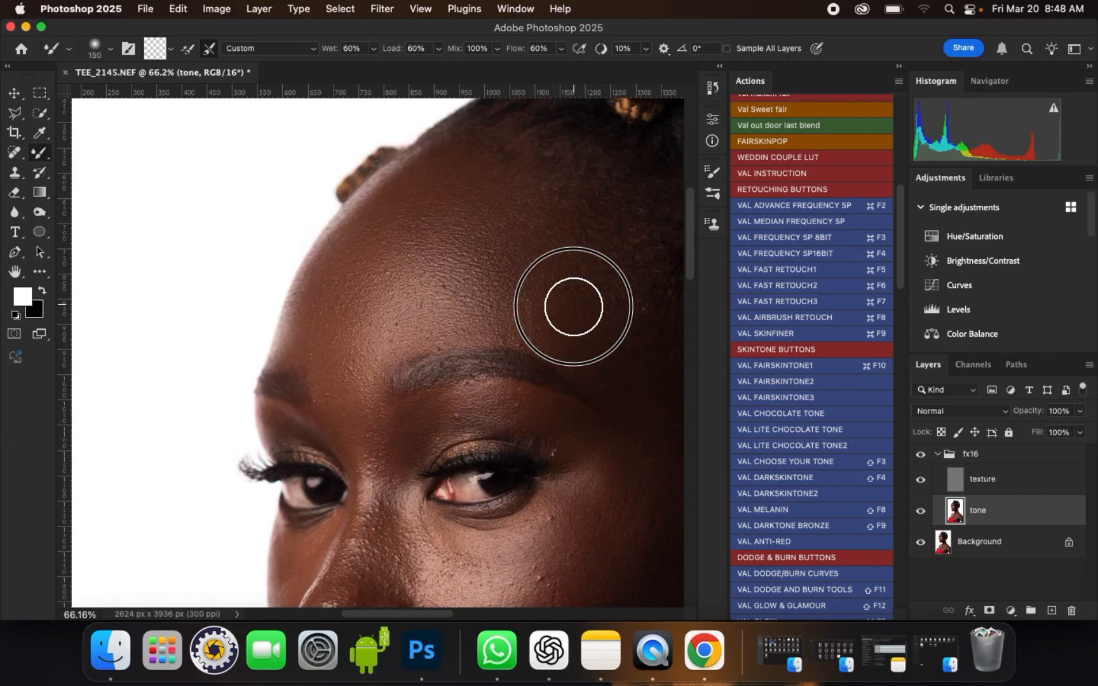
mouse_move(620, 321)
left_mouse_down()
mouse_move(622, 305)
mouse_move(558, 304)
mouse_move(561, 280)
left_mouse_up()
left_click_drag(564, 254, 581, 260)
left_click_drag(562, 312, 586, 308)
left_click_drag(615, 313, 626, 305)
mouse_move(556, 227)
left_mouse_down()
mouse_move(540, 201)
mouse_move(440, 177)
mouse_move(479, 174)
mouse_move(464, 202)
mouse_move(409, 171)
mouse_move(410, 190)
mouse_move(398, 180)
mouse_move(371, 192)
mouse_move(372, 207)
mouse_move(409, 174)
mouse_move(435, 210)
mouse_move(567, 189)
mouse_move(540, 171)
mouse_move(587, 193)
mouse_move(575, 178)
mouse_move(501, 158)
mouse_move(596, 214)
mouse_move(609, 247)
mouse_move(611, 271)
mouse_move(580, 301)
mouse_move(568, 354)
mouse_move(550, 321)
mouse_move(633, 336)
mouse_move(552, 288)
mouse_move(544, 316)
mouse_move(489, 241)
mouse_move(493, 260)
mouse_move(407, 192)
mouse_move(375, 204)
mouse_move(414, 167)
mouse_move(326, 248)
mouse_move(375, 200)
left_mouse_up()
- Refine the blend along the forehead's outer edge and centre, varying the mixer brush between 125 and 175 px
key("bracketleft")
key("bracketright")
key("bracketright")
key("bracketright")
key("bracketright")
key("bracketleft")
key("bracketleft")
key("bracketleft")
key("bracketleft")
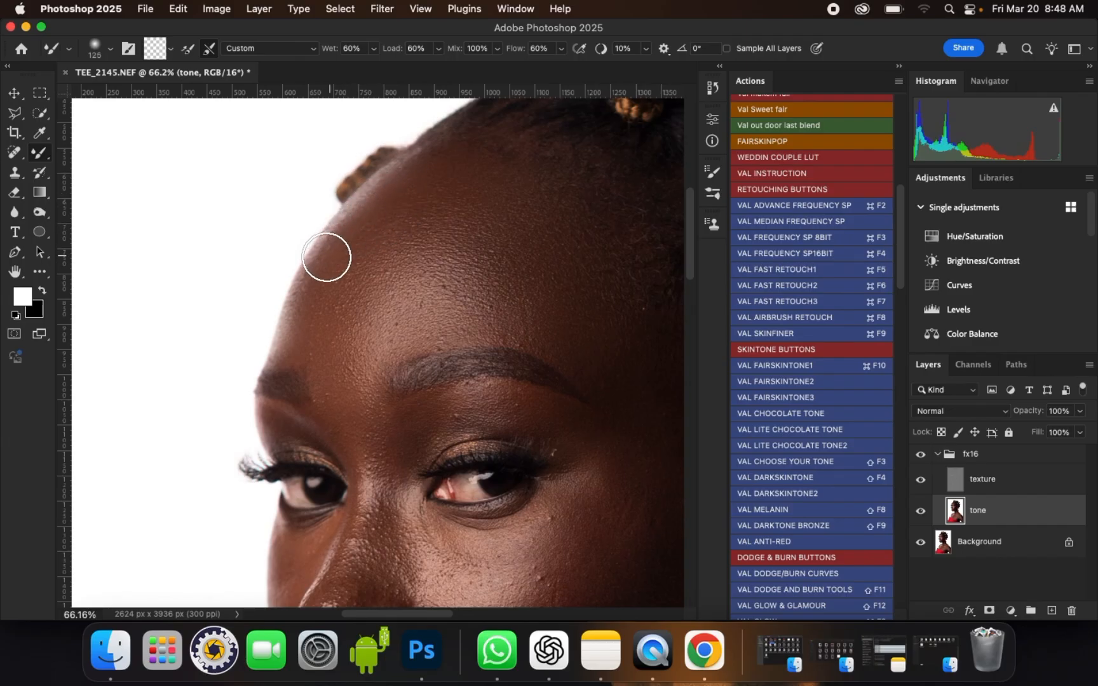
key("bracketright")
key("bracketright")
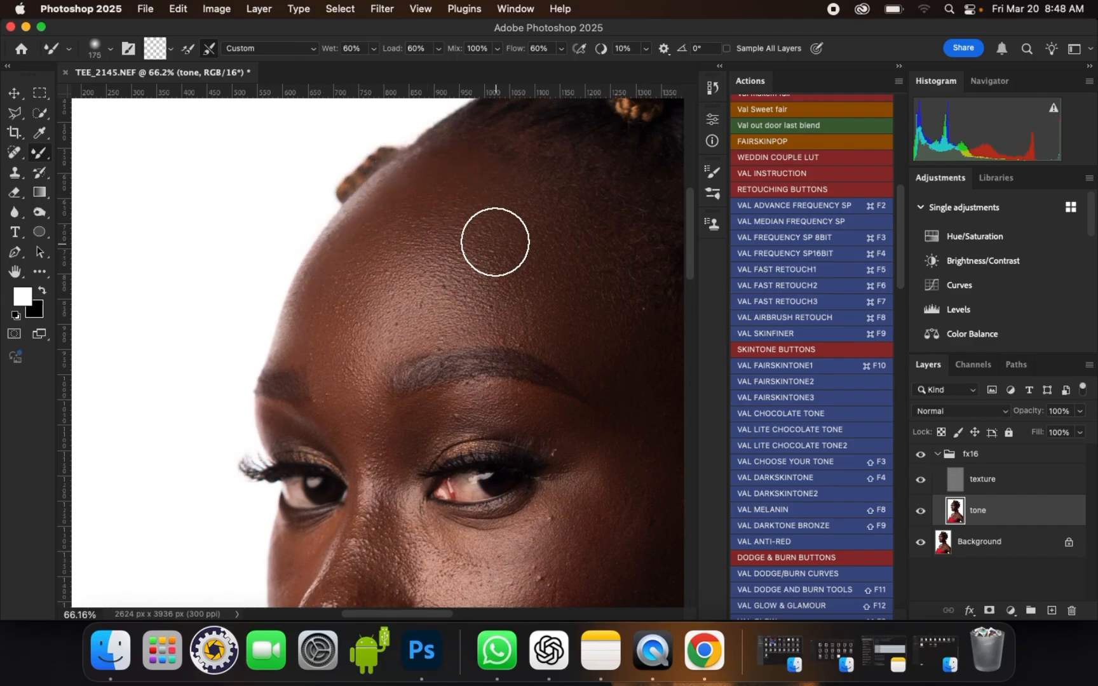
key("bracketleft")
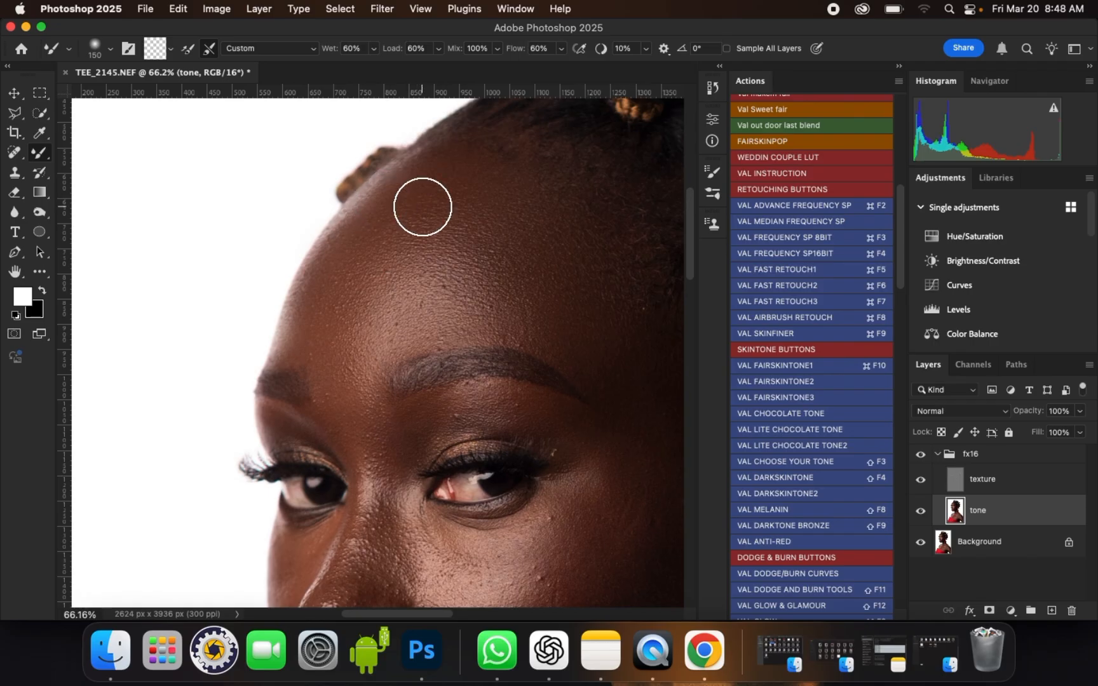
key("bracketleft")
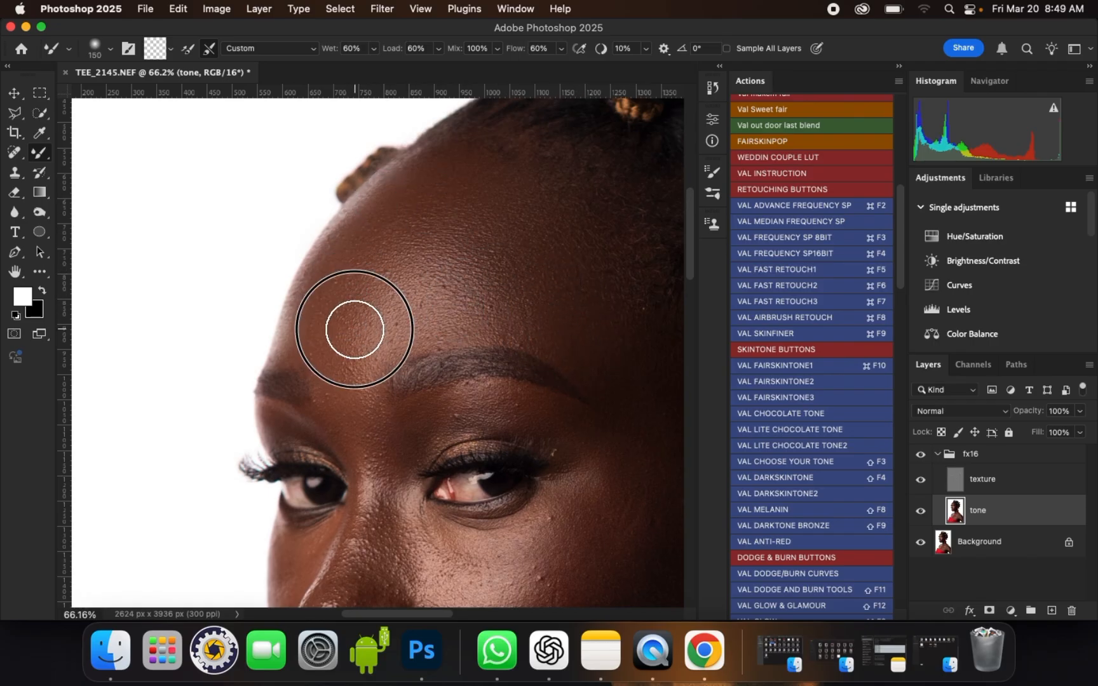
key("bracketright")
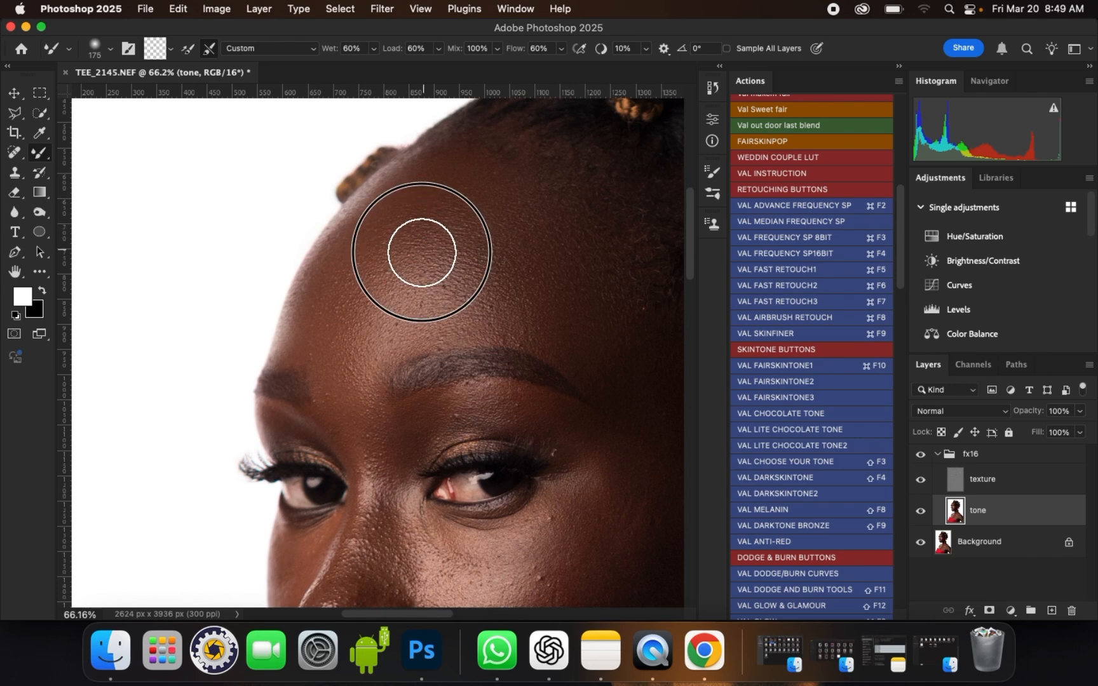
scroll(478, 287, "down", 8)
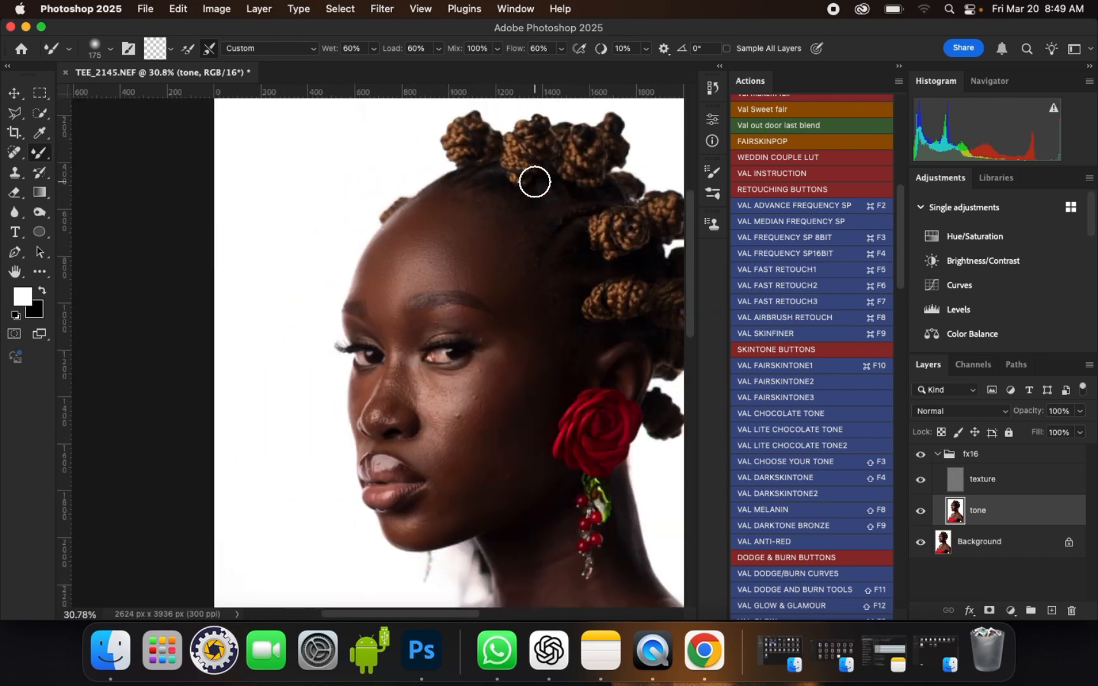
scroll(407, 224, "up", 1)
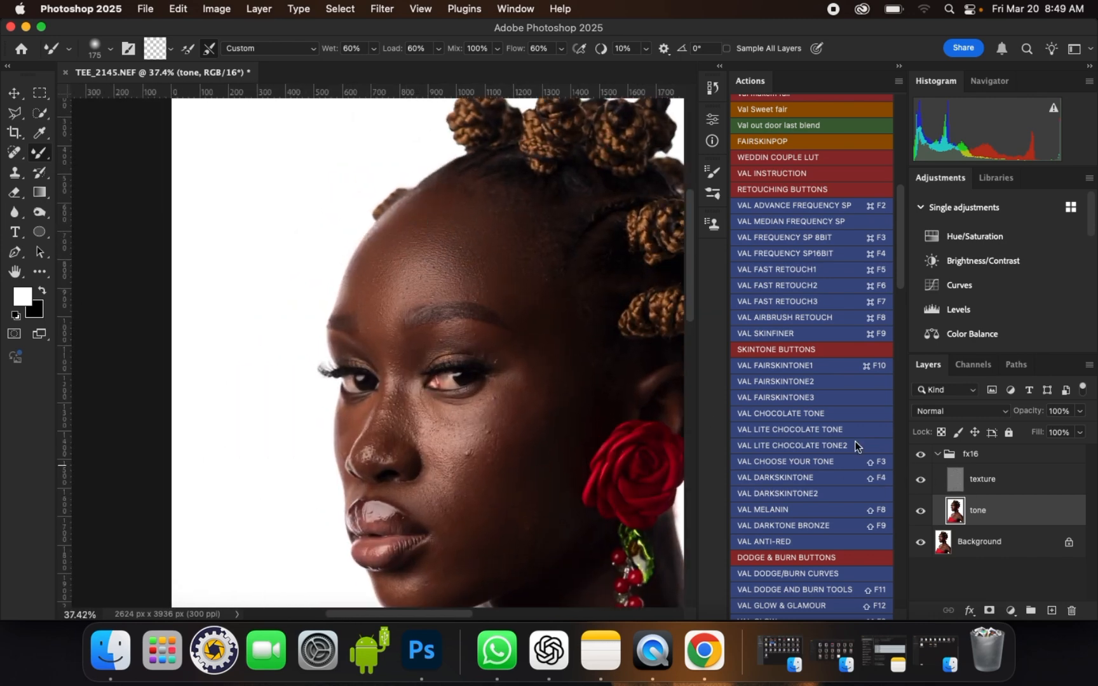
- Toggle the fx16 group's visibility to compare the forehead before and after the tone blending
scroll(450, 209, "up", 2)
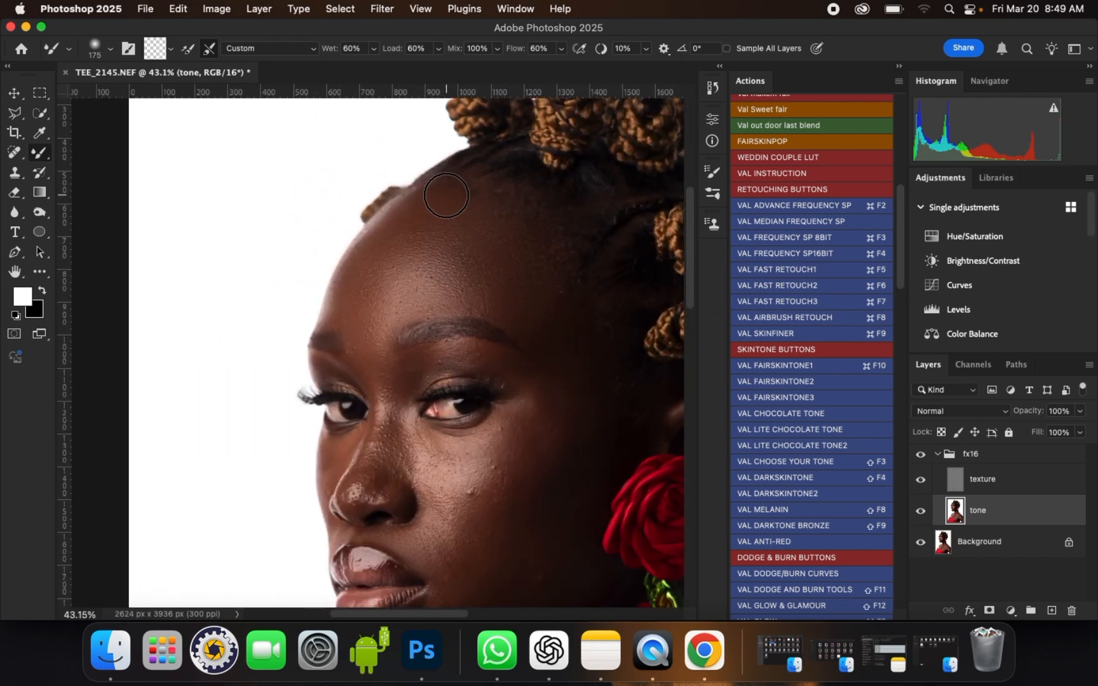
left_click(921, 455)
left_click(921, 456)
left_click(921, 456)
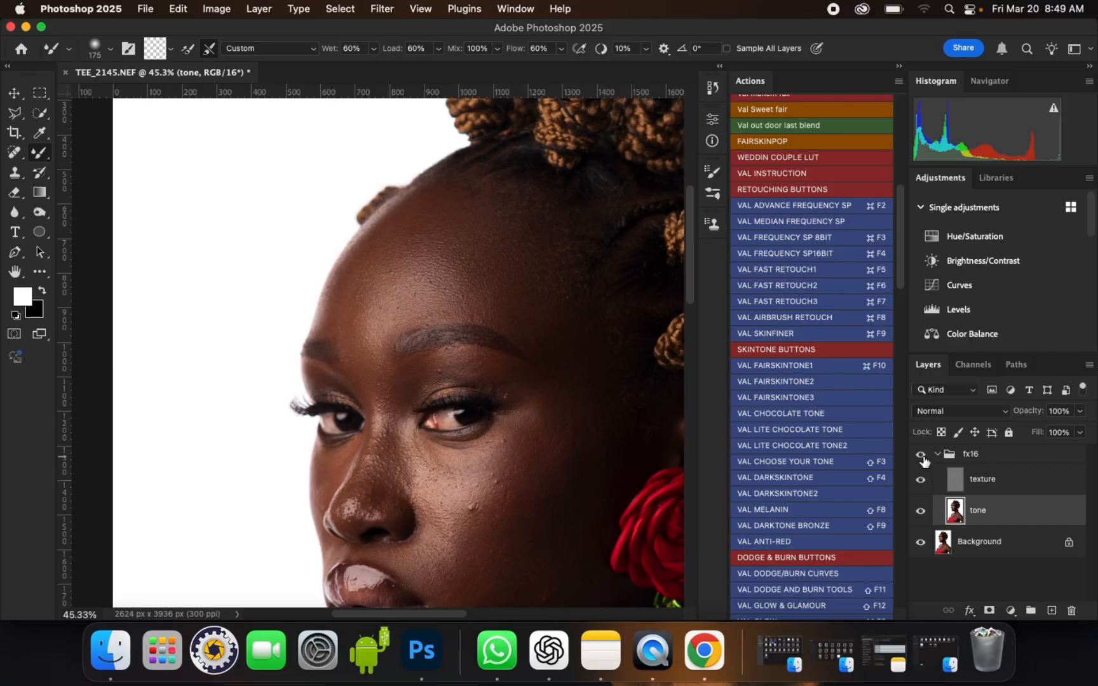
- Blend the skin above the near eyebrow and toward its tail, varying the mixer brush between 100 and 125 px
scroll(427, 293, "up", 1)
scroll(427, 293, "up", 3)
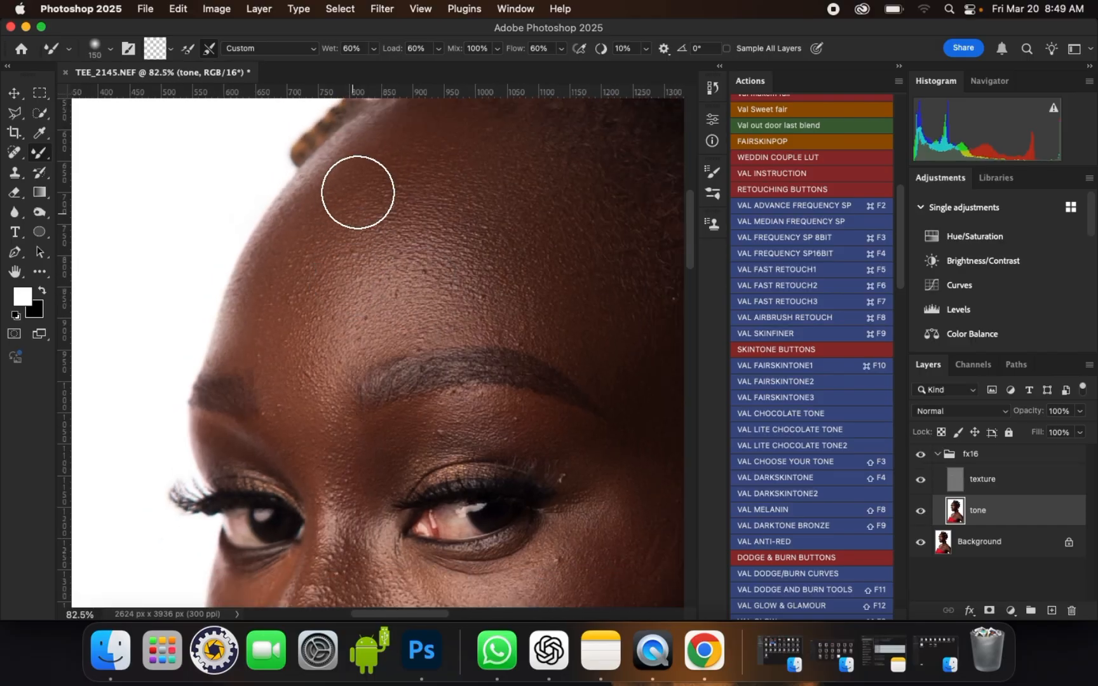
key("bracketleft")
key("bracketleft")
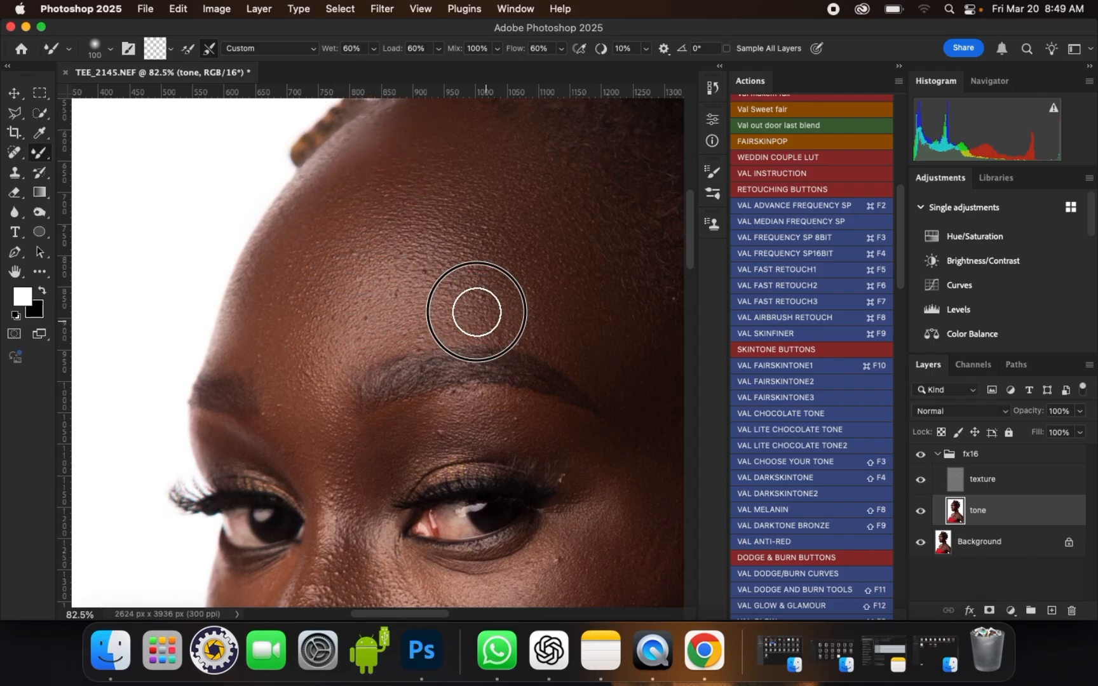
key("bracketright")
key("bracketleft")
left_click(551, 326)
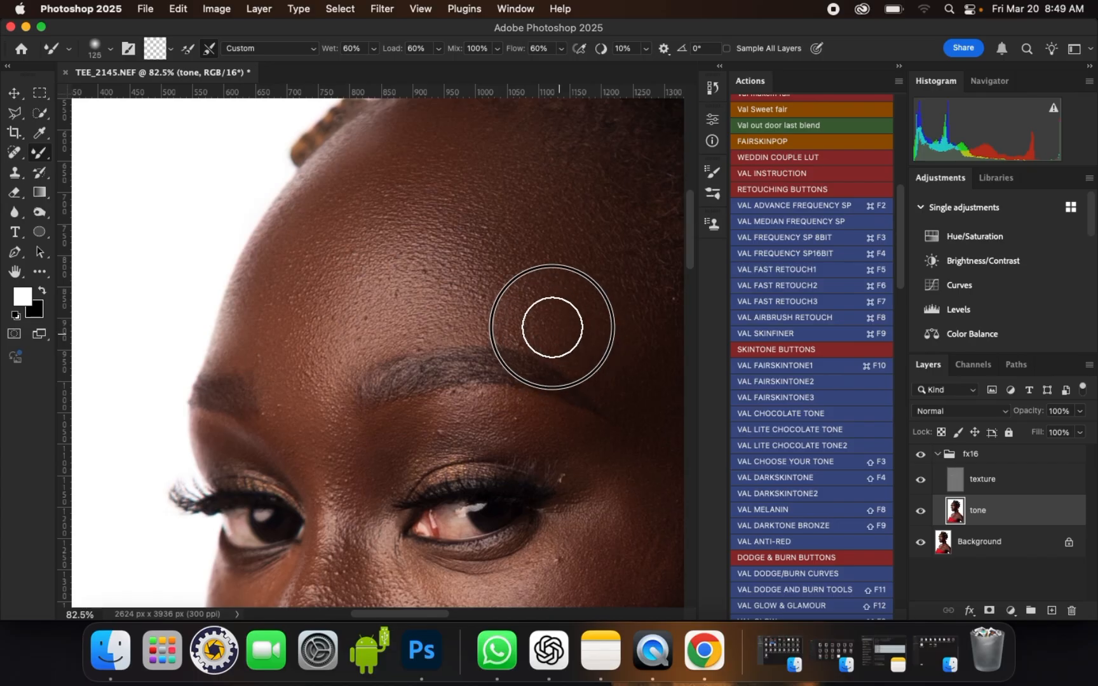
- Smooth the tone between the eyebrows and the inner forehead with a mixer brush of up to 125 px
key("bracketleft")
key("bracketleft")
left_click(360, 337)
key("bracketright")
left_click(320, 381)
key("bracketright")
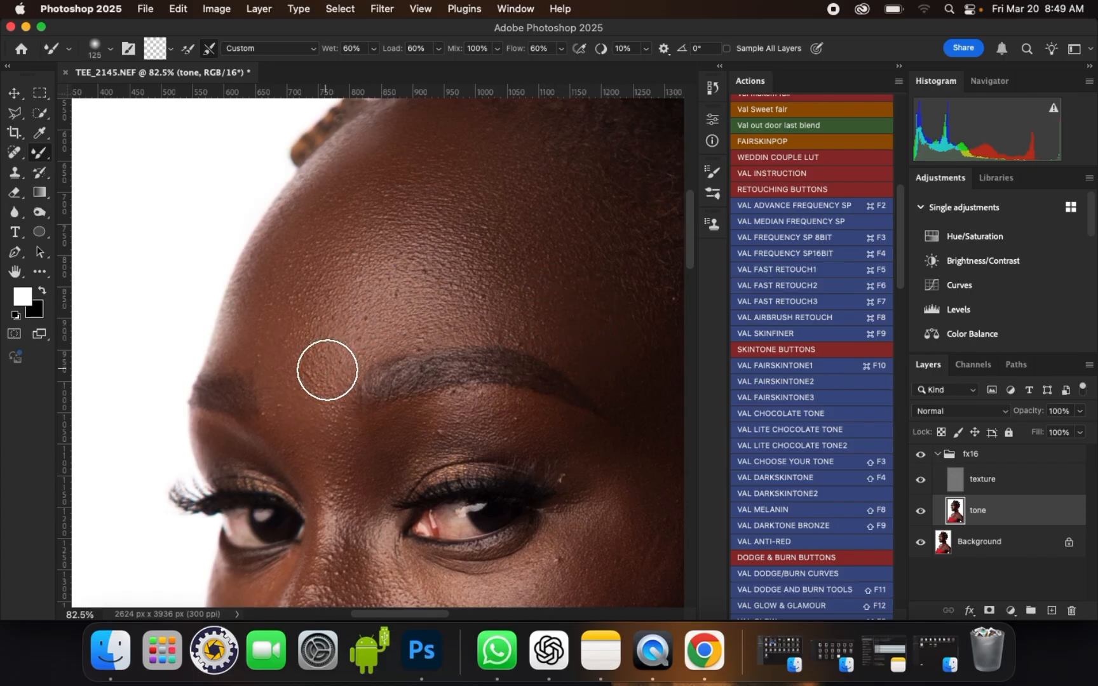
key("bracketright")
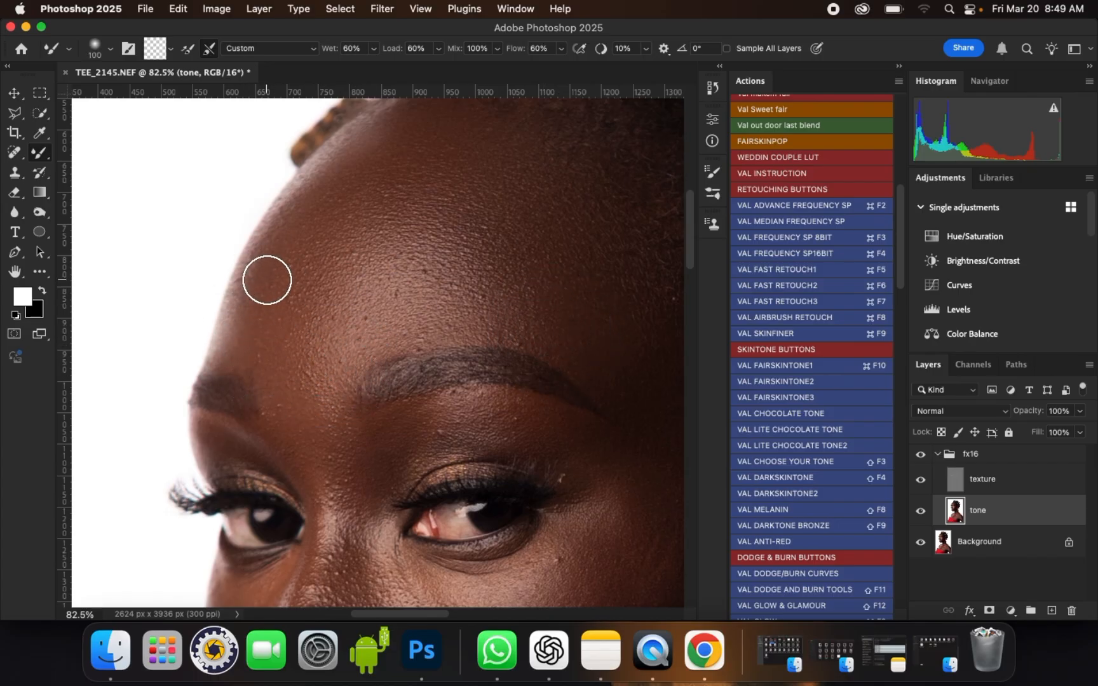
- Blend the upper front edge of the forehead near the hairline with a small mixer brush
scroll(279, 341, "down", 2)
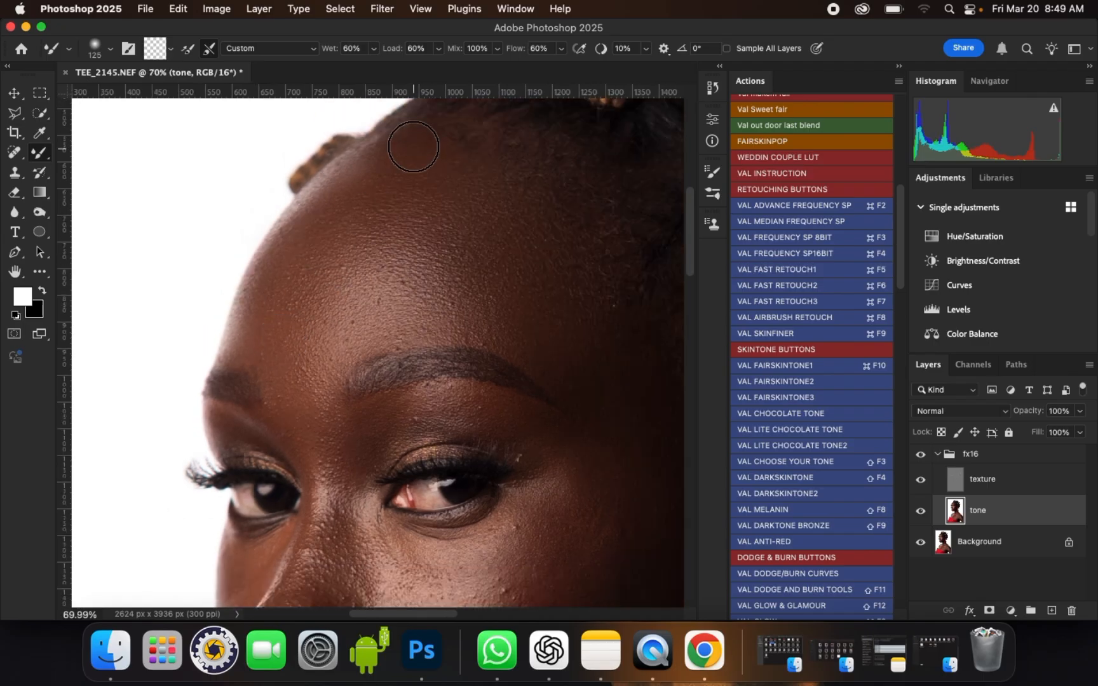
scroll(412, 149, "up", 1)
key("bracketleft")
key("bracketleft")
mouse_move(379, 152)
left_mouse_down()
mouse_move(325, 195)
mouse_move(347, 158)
left_mouse_up()
key("bracketright")
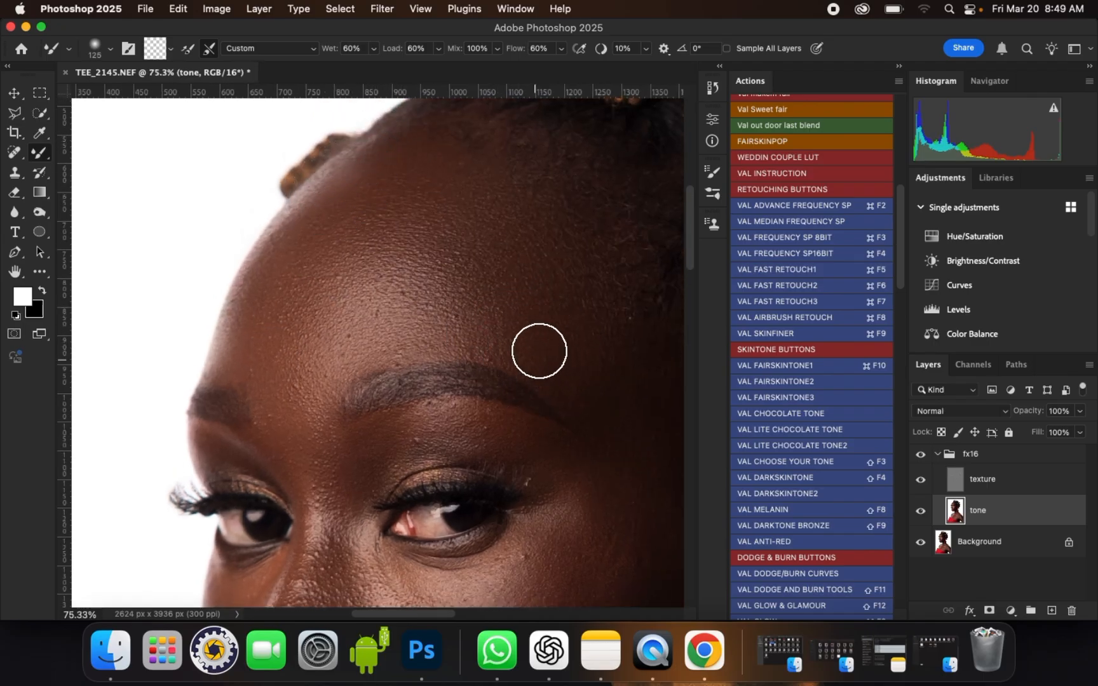
- Blend the temple from the side of the forehead down past the near eyebrow's tail with the 150 px brush
scroll(316, 238, "down", 3)
scroll(496, 275, "up", 3)
key("bracketright")
mouse_move(523, 291)
left_mouse_down()
mouse_move(548, 247)
mouse_move(528, 237)
left_mouse_up()
left_click_drag(535, 334, 527, 359)
mouse_move(516, 374)
left_mouse_down()
mouse_move(520, 386)
mouse_move(530, 376)
left_mouse_up()
left_click_drag(546, 401, 559, 437)
scroll(520, 472, "down", 4)
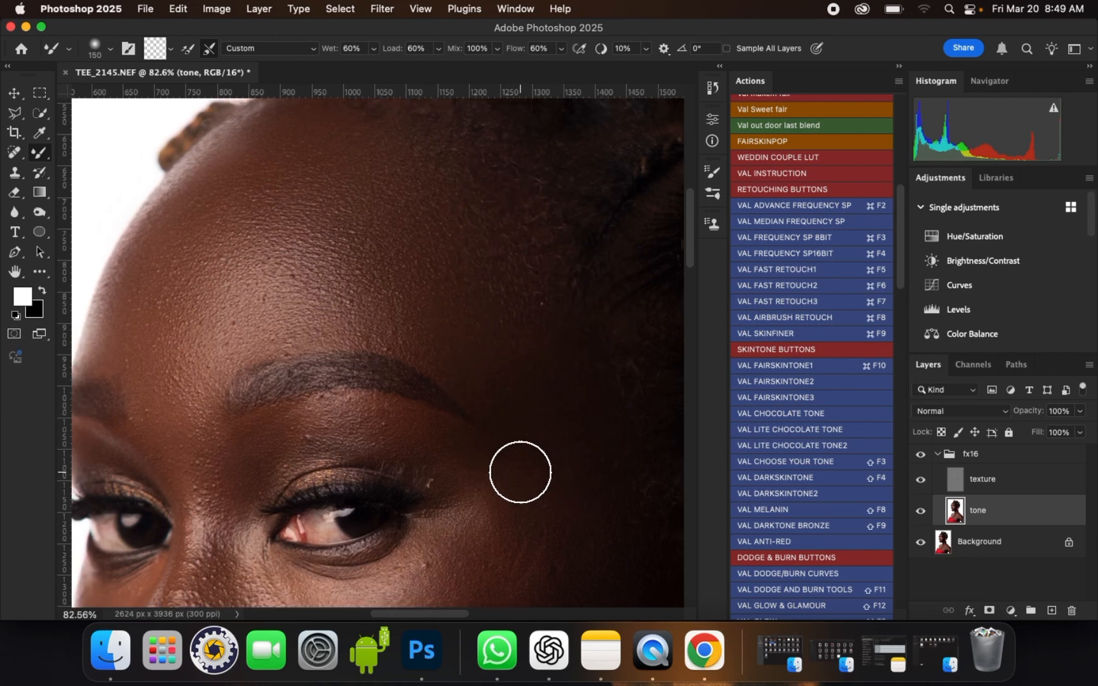
- Smooth the upper forehead along the hairline, varying the mixer brush between 90 and 150 px
scroll(489, 212, "up", 2)
key("bracketright")
mouse_move(484, 275)
left_mouse_down()
mouse_move(515, 321)
mouse_move(499, 371)
mouse_move(585, 340)
mouse_move(495, 266)
mouse_move(467, 254)
left_mouse_up()
scroll(494, 287, "up", 2)
key("bracketleft")
key("bracketleft")
key("bracketleft")
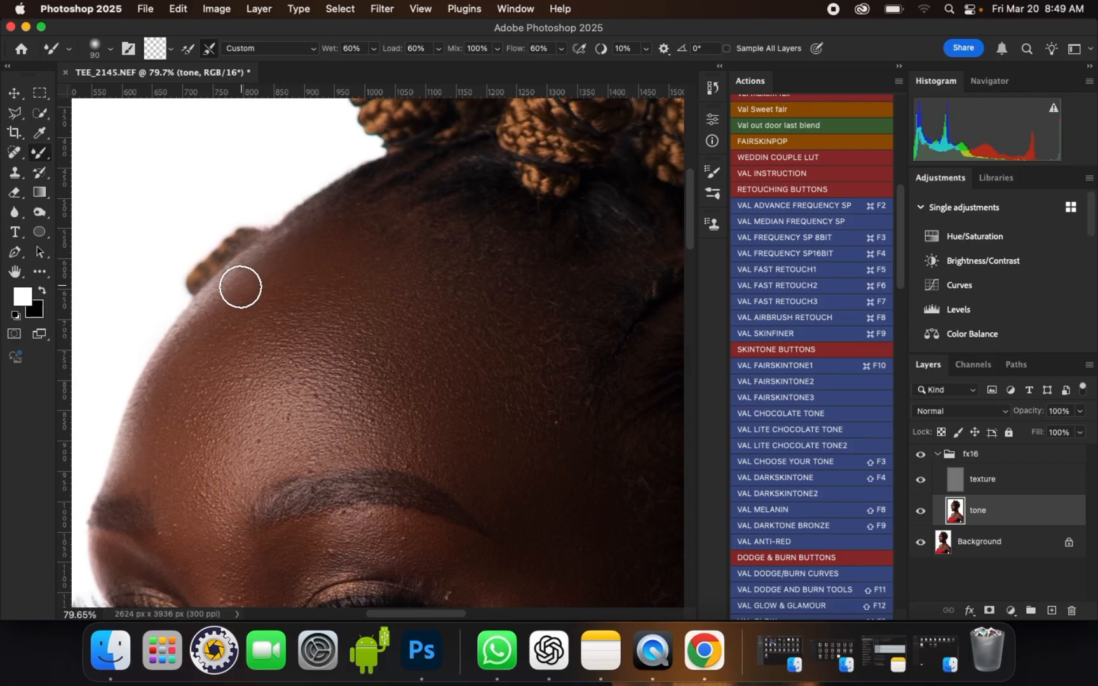
key("bracketright")
key("bracketright")
key("bracketright")
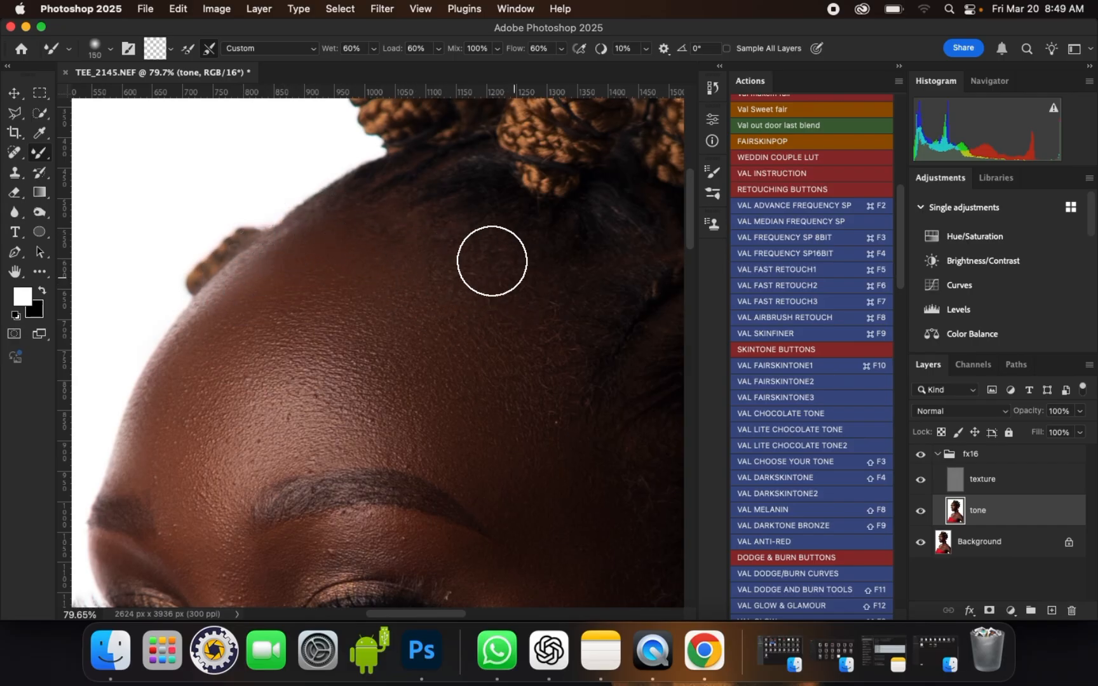
- Even out the shadowed side of the forehead and temple with the mixer brush at 175 to 200 px
scroll(415, 179, "down", 3)
scroll(465, 309, "down", 3)
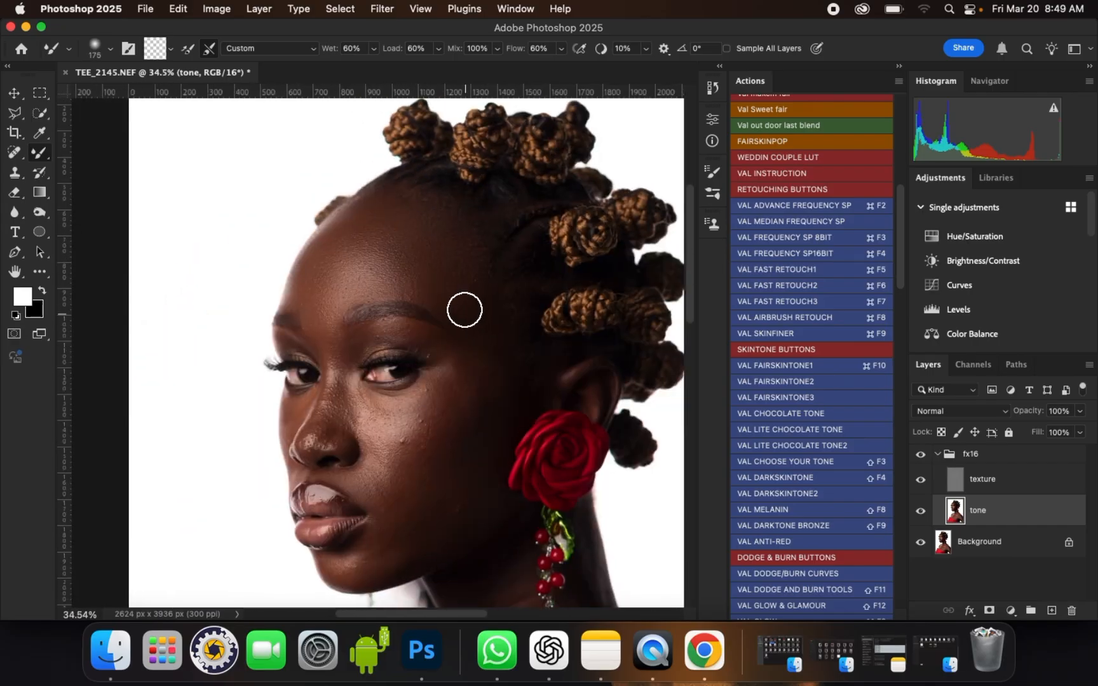
scroll(468, 297, "up", 4)
key("bracketright")
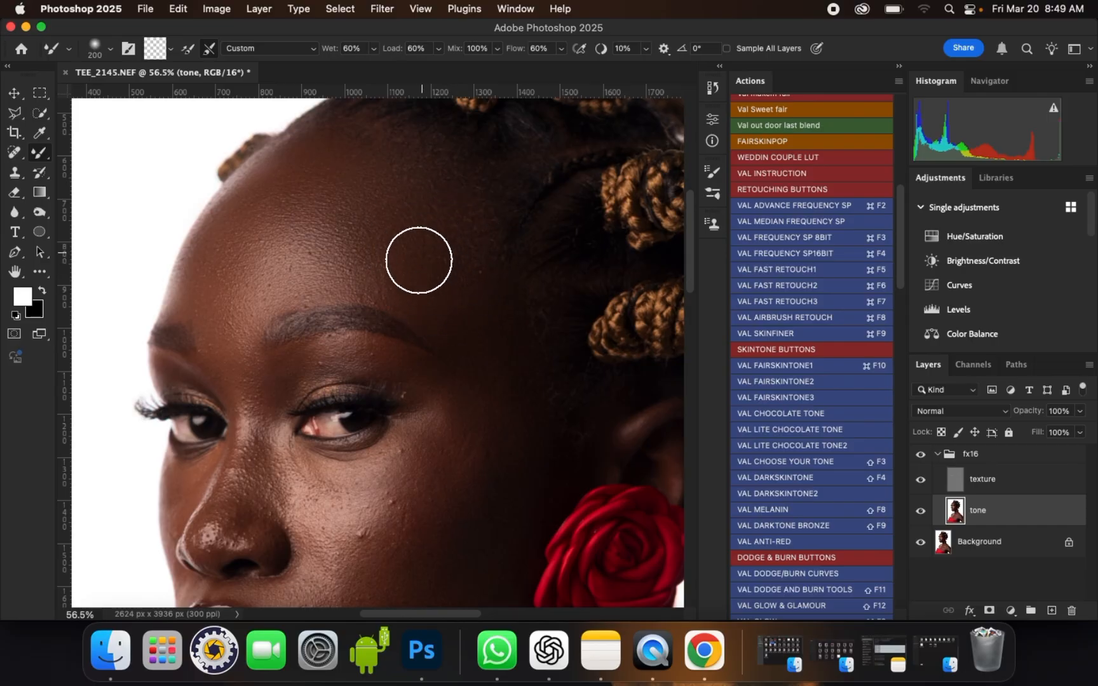
key("bracketleft")
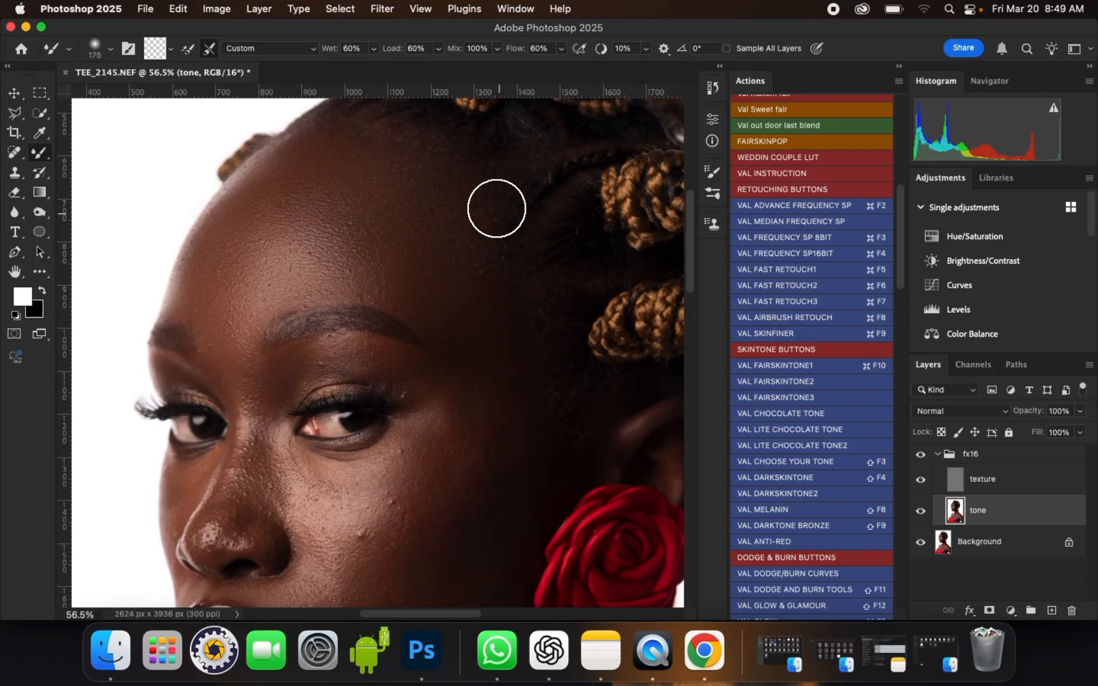
scroll(456, 400, "down", 3)
scroll(466, 299, "up", 3)
scroll(467, 322, "up", 1)
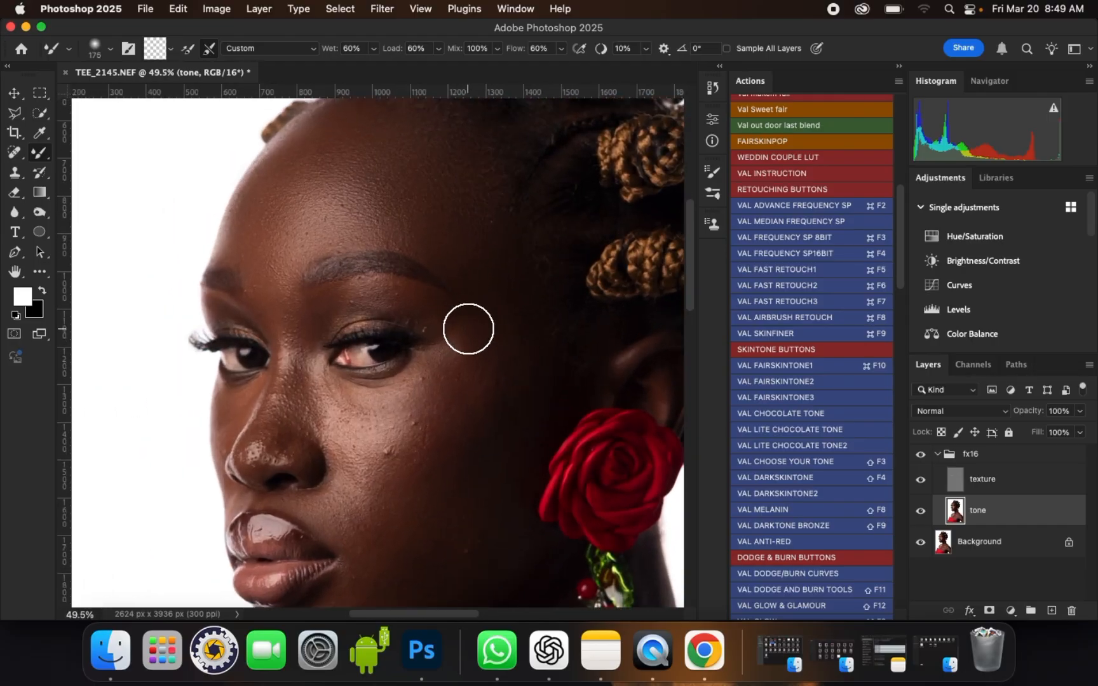
- Blend from beside the near eye down the outer cheek to the jaw with a 150 to 200 px brush
key("bracketleft")
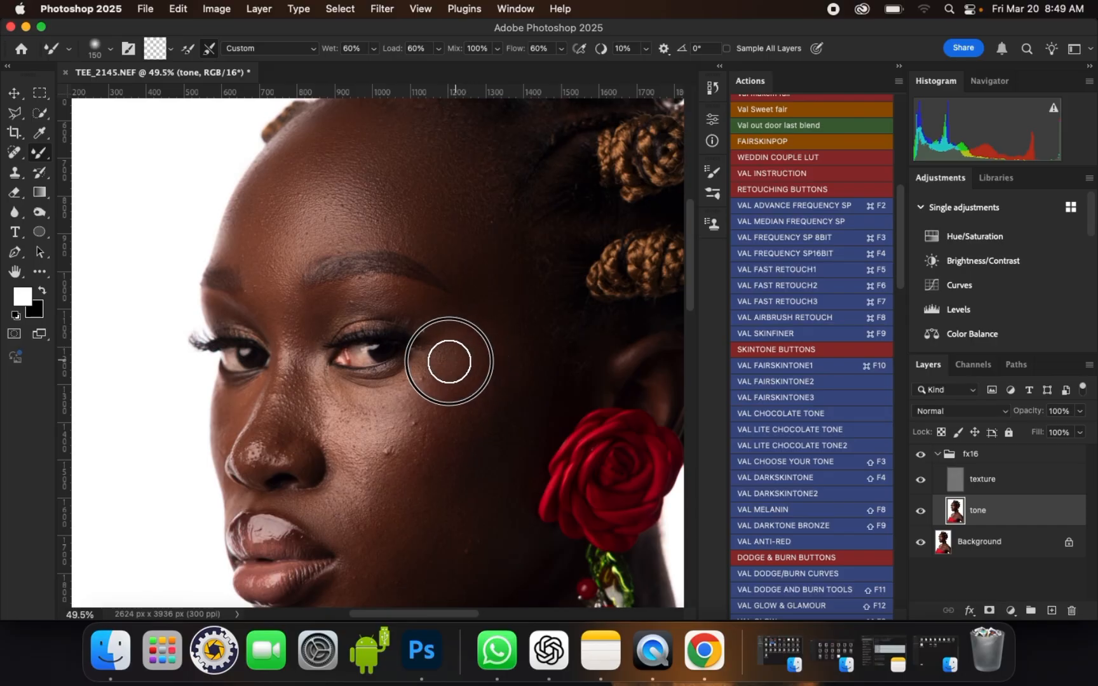
scroll(527, 334, "down", 2)
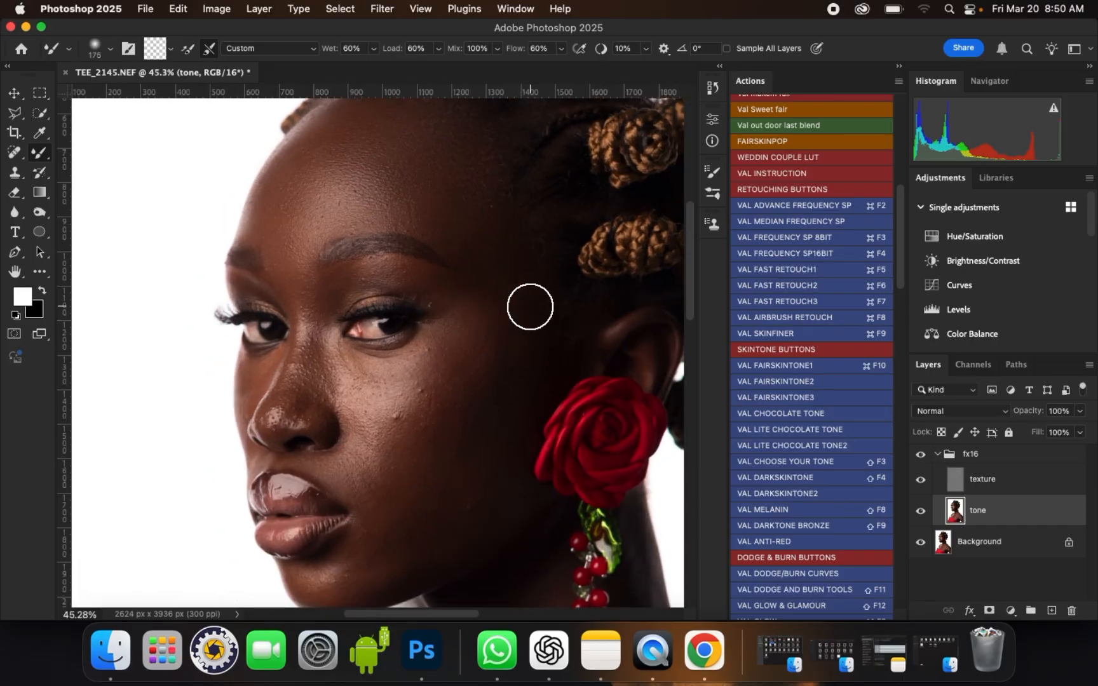
mouse_move(489, 405)
left_mouse_down()
mouse_move(493, 380)
mouse_move(463, 419)
mouse_move(473, 428)
mouse_move(500, 384)
mouse_move(483, 481)
mouse_move(465, 459)
left_mouse_up()
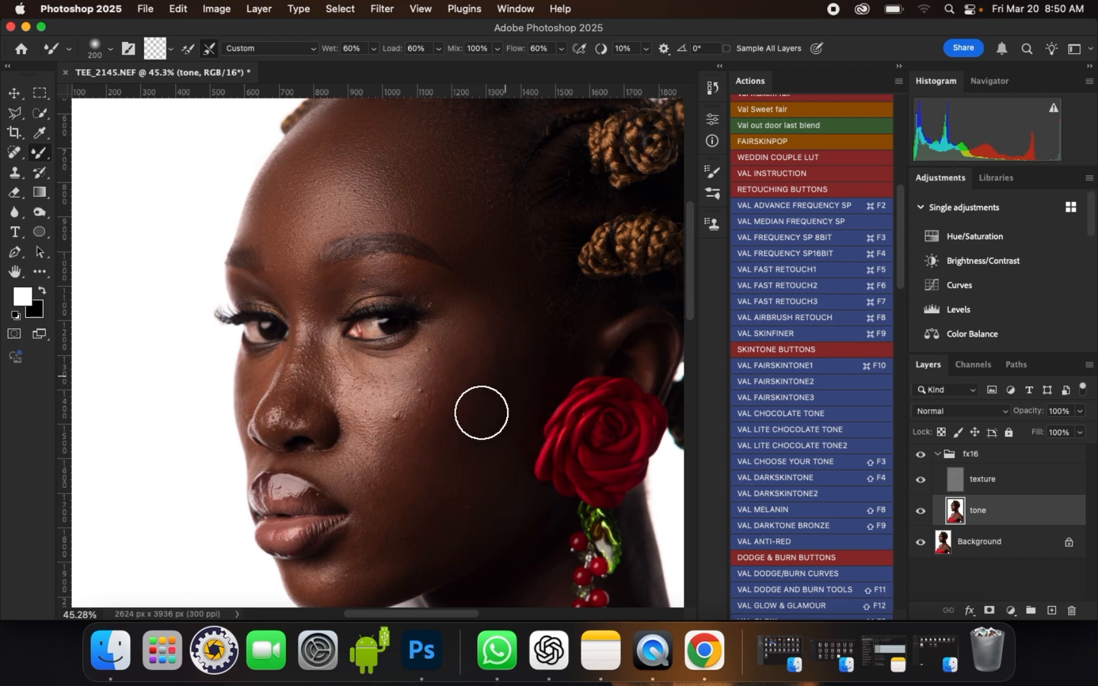
mouse_move(414, 503)
left_mouse_down()
mouse_move(431, 472)
mouse_move(473, 500)
mouse_move(499, 477)
mouse_move(476, 471)
left_mouse_up()
scroll(546, 250, "down", 5)
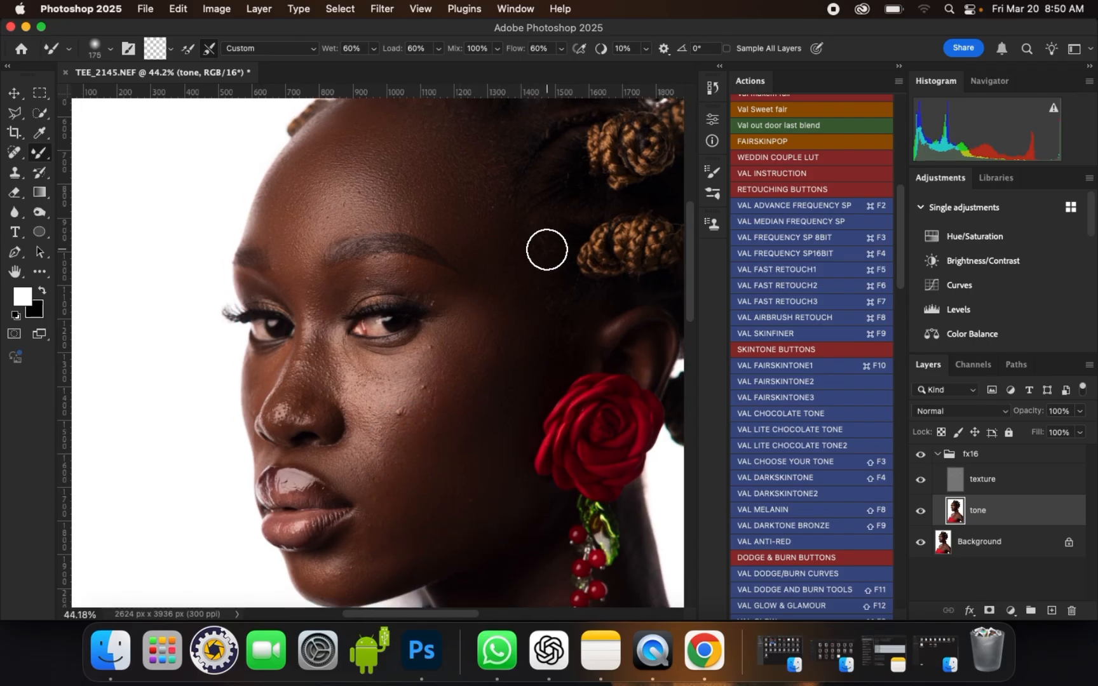
- Smooth the lower cheek between the mouth corner and jawline with the mixer brush at 175 to 200 px
scroll(433, 442, "up", 5)
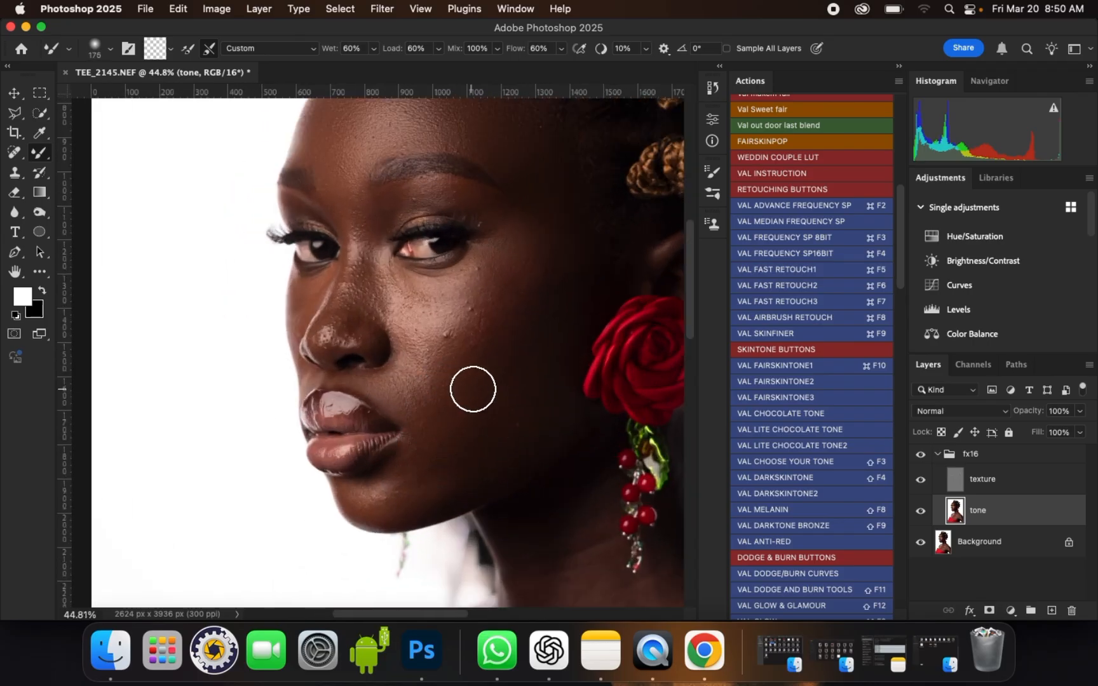
scroll(456, 397, "up", 1)
mouse_move(434, 386)
left_mouse_down()
mouse_move(441, 380)
mouse_move(477, 427)
left_mouse_up()
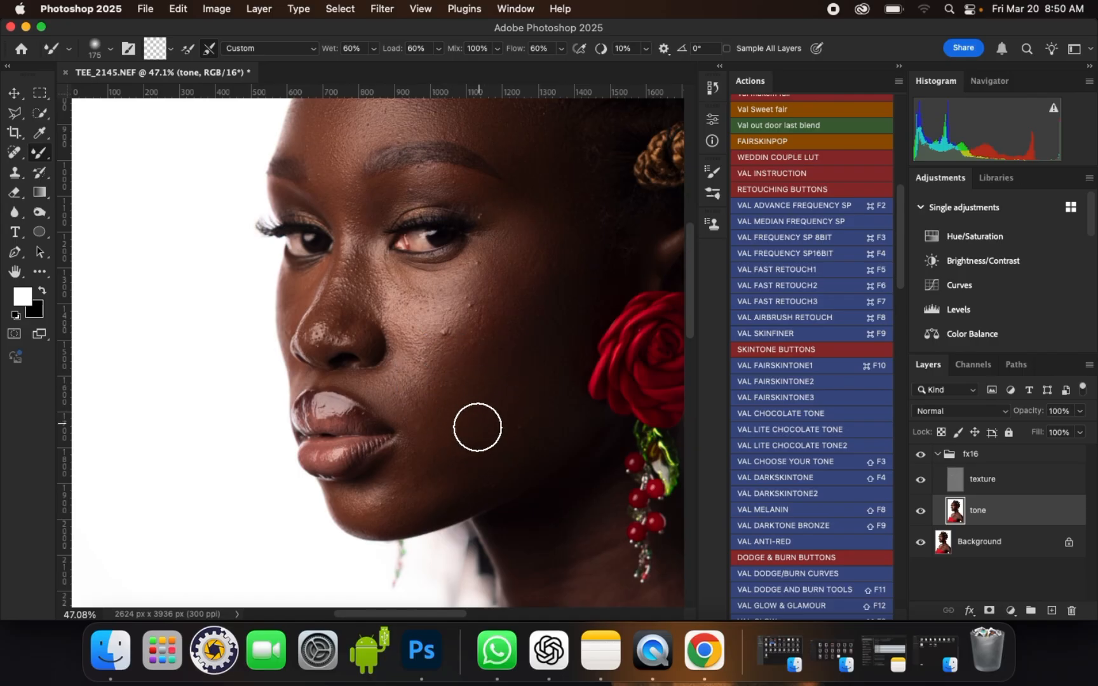
key("bracketright")
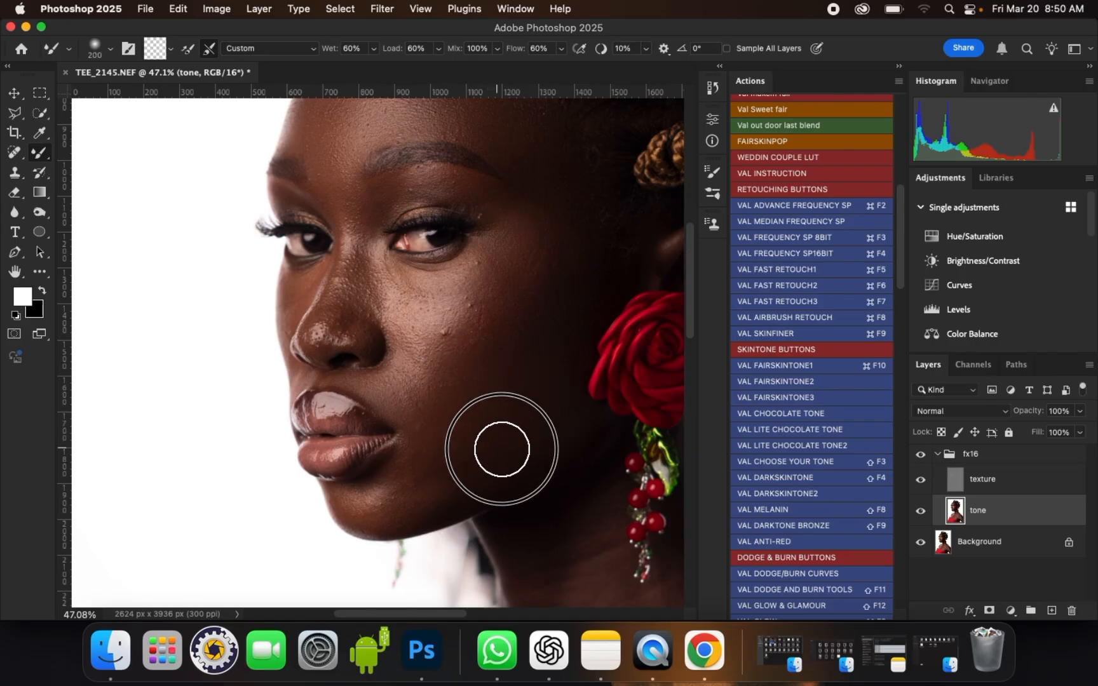
scroll(467, 502, "up", 1)
key("bracketleft")
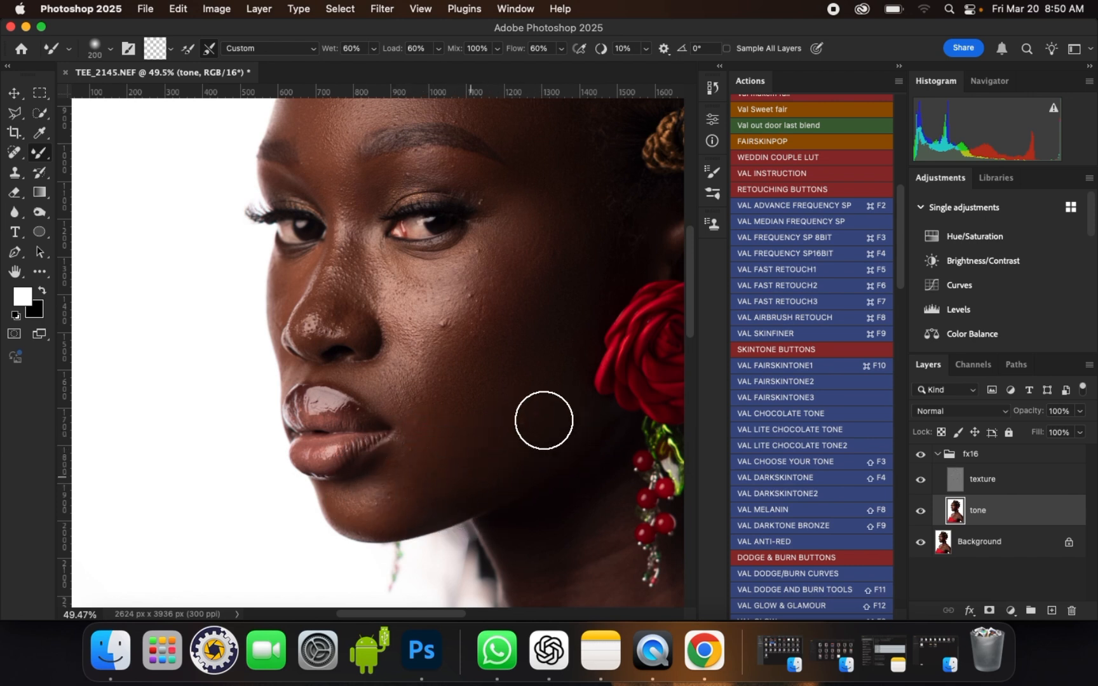
- Blend the cheek highlight's outer edge into the shadowed lower cheek, starting with the 175 px mixer brush
scroll(525, 356, "down", 1)
scroll(484, 347, "up", 1)
key("[")
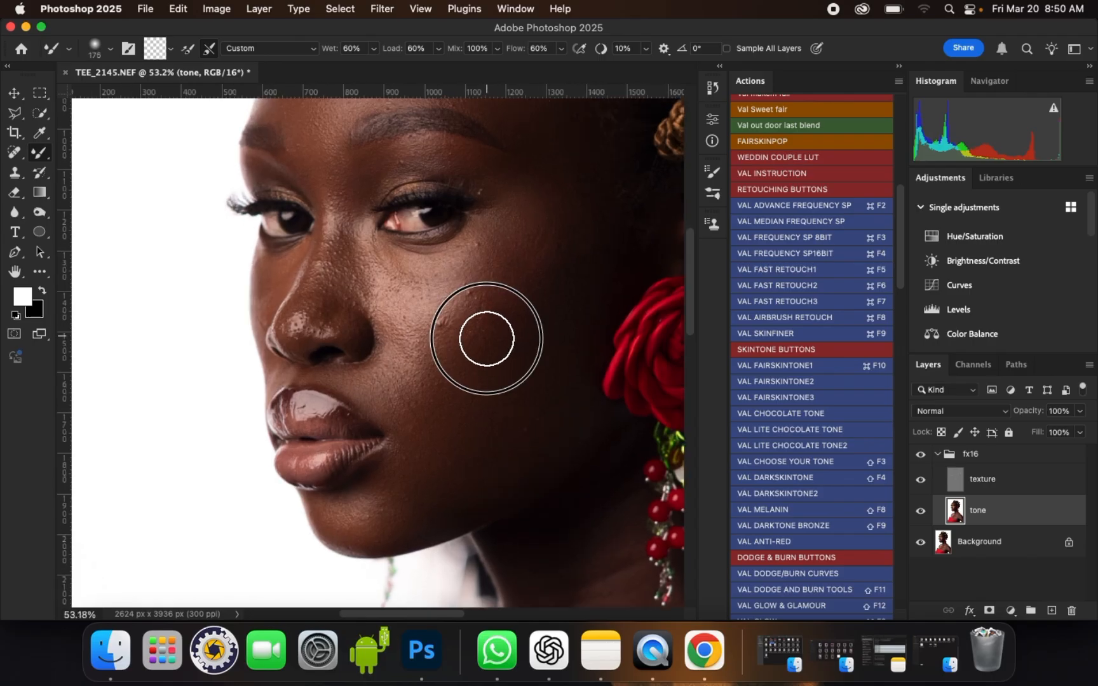
scroll(449, 459, "down", 2)
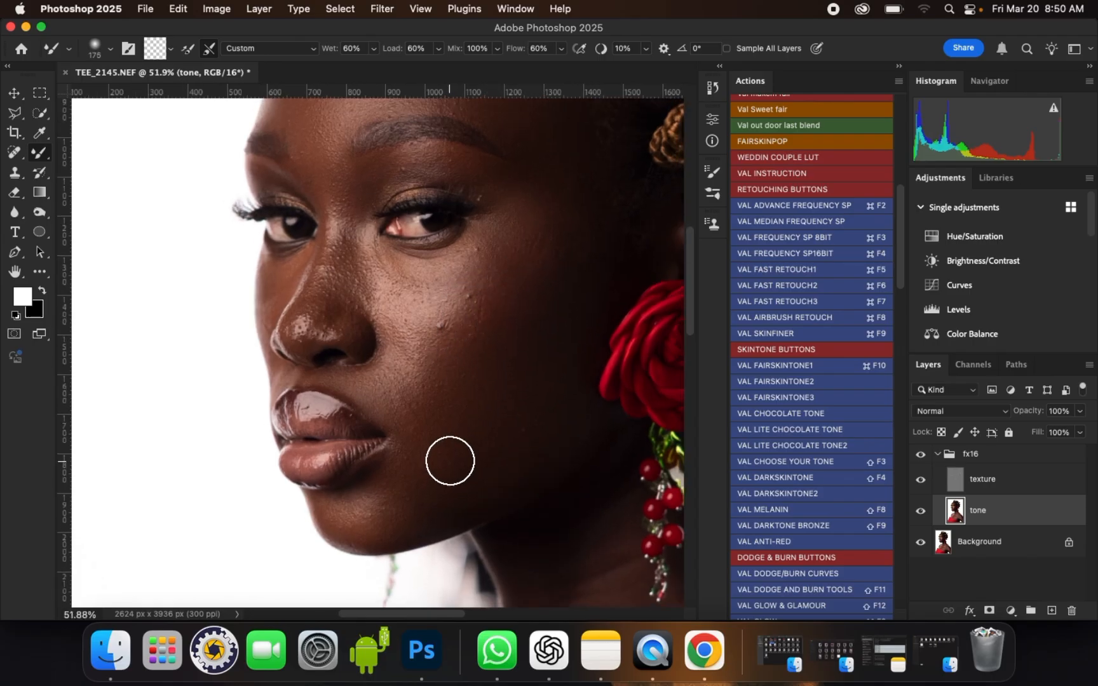
scroll(534, 359, "up", 1)
key("]")
left_click_drag(525, 410, 511, 429)
key("]")
scroll(527, 411, "down", 2)
key("[")
key("[")
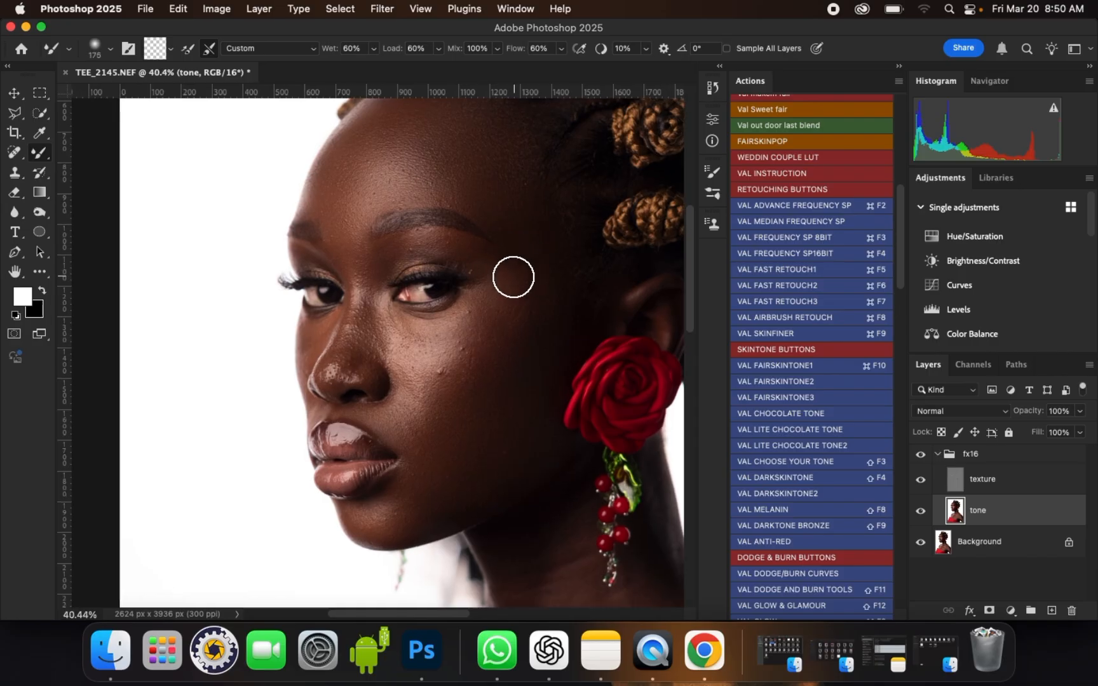
- Enlarge the mixer brush to 250 px and blend the shadowed cheek in front of the rose earring
scroll(466, 392, "down", 2)
scroll(485, 372, "up", 2)
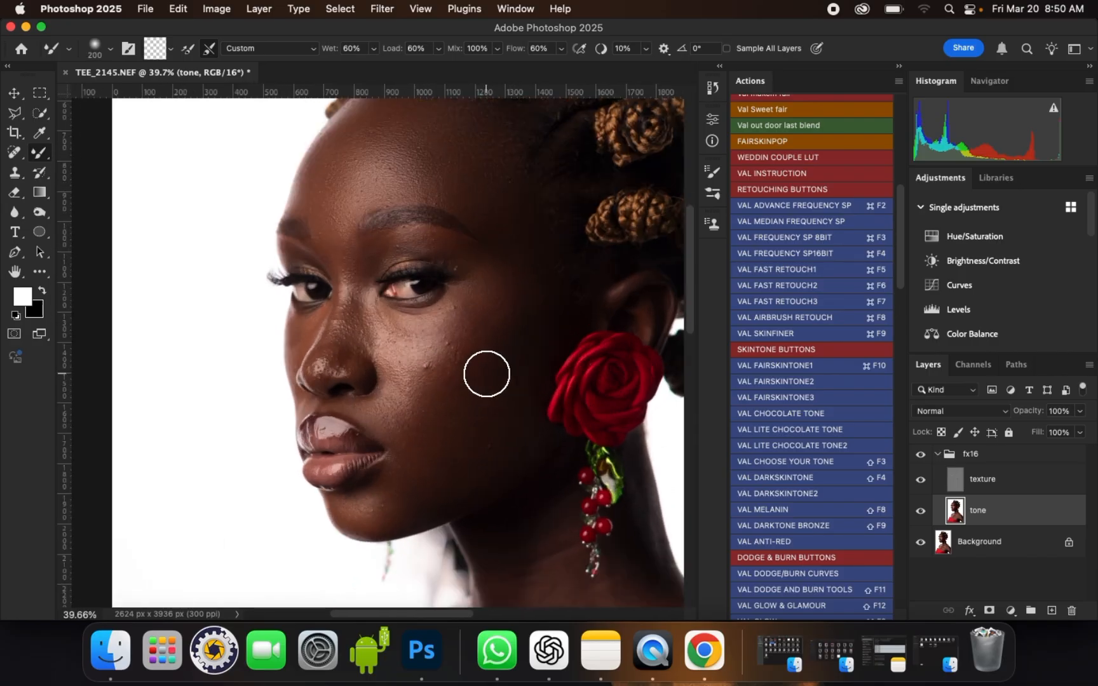
key("]")
key("]")
left_click_drag(508, 392, 495, 382)
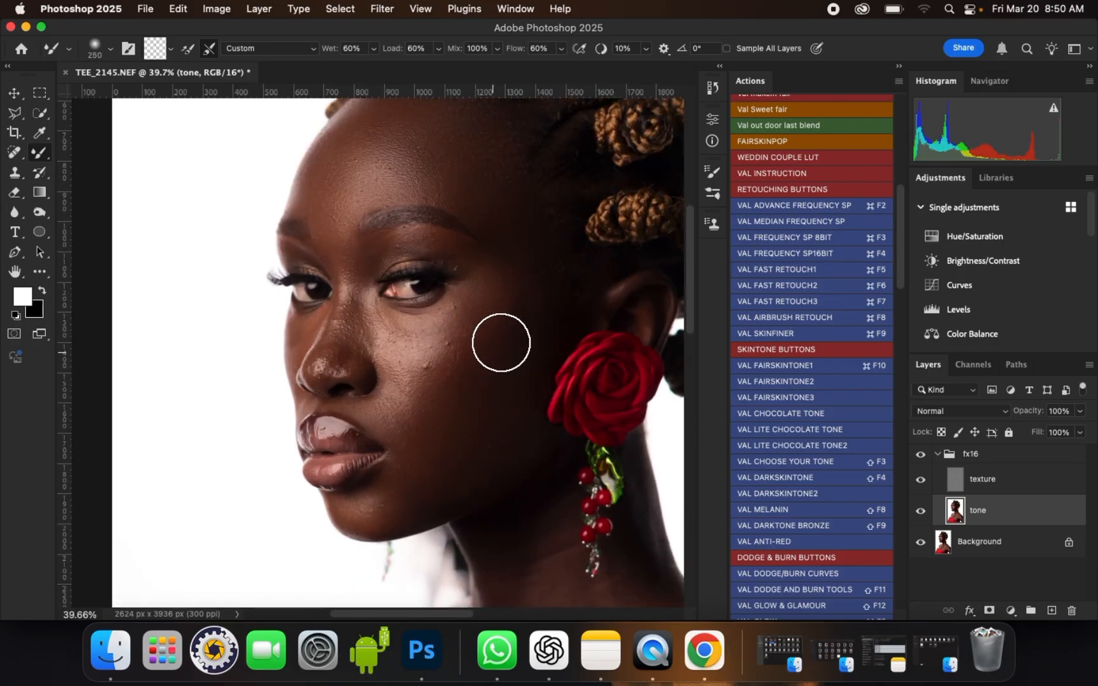
- Smooth the transition from the cheekbone to the shadow beside the near eye with a 200 to 250 px brush
scroll(502, 321, "up", 3)
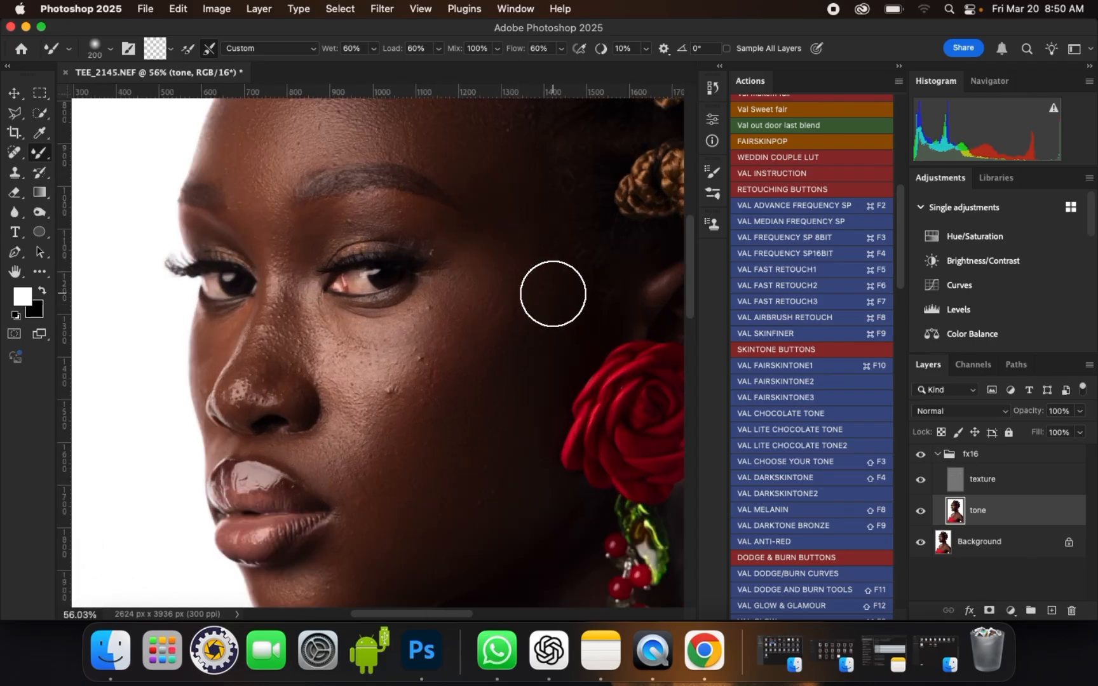
left_click(450, 385)
left_click(520, 294)
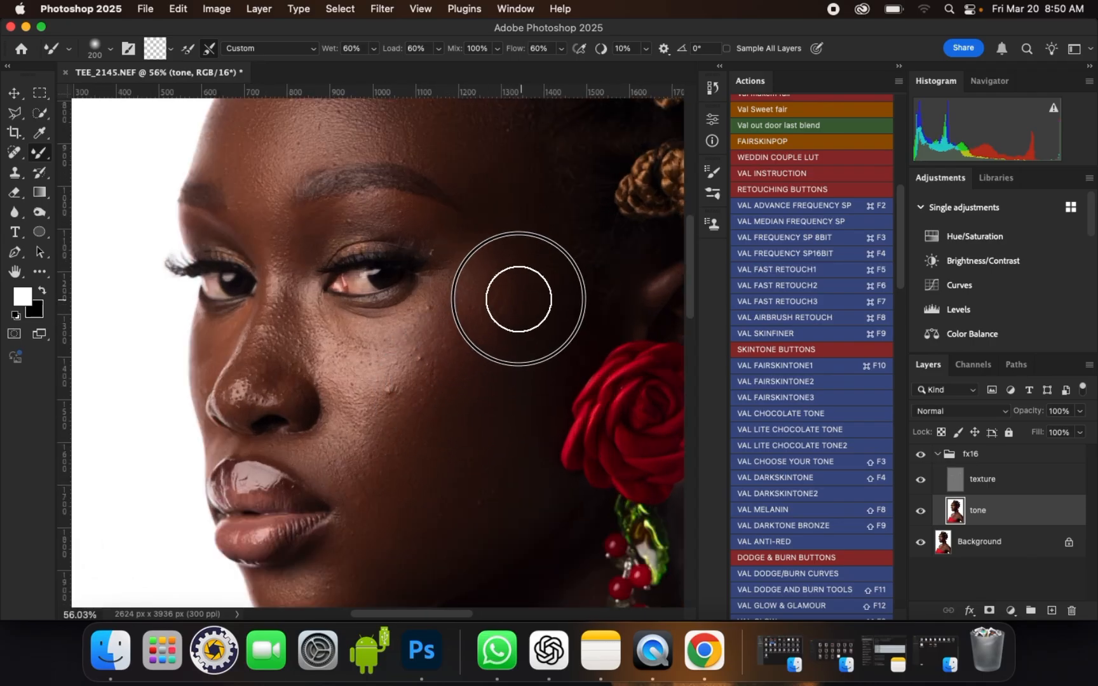
left_click(449, 374)
left_click(485, 392)
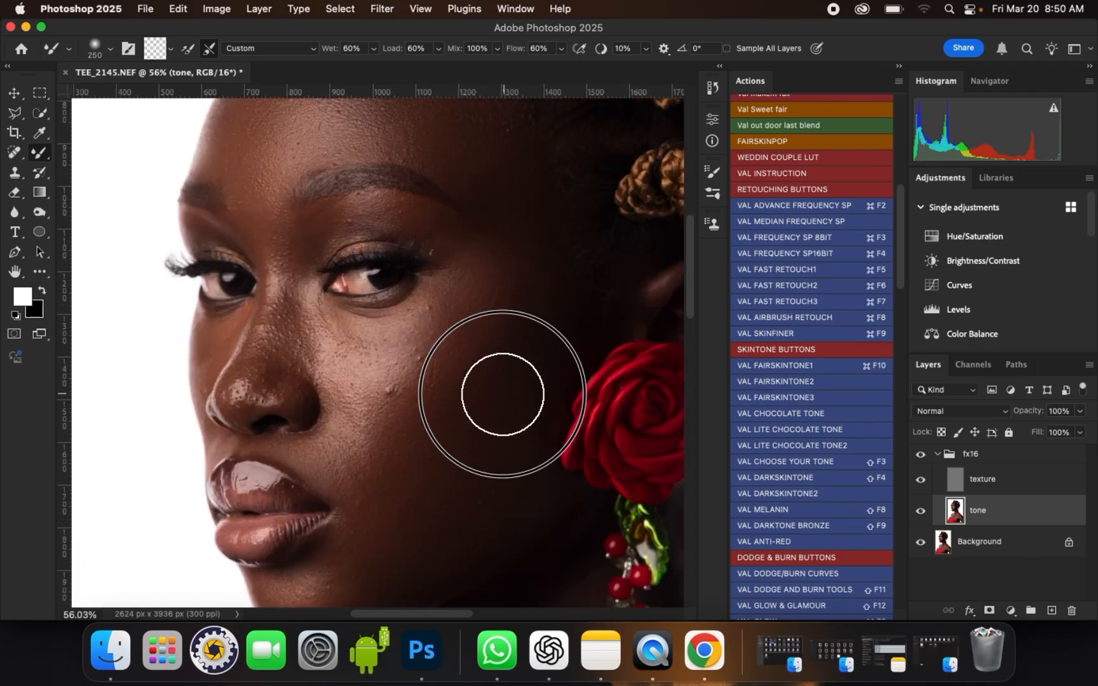
- Blend the skin at the near eye's outer corner and upper cheekbone with the mixer brush at 125 to 150 px
scroll(518, 348, "down", 3)
scroll(484, 334, "up", 3)
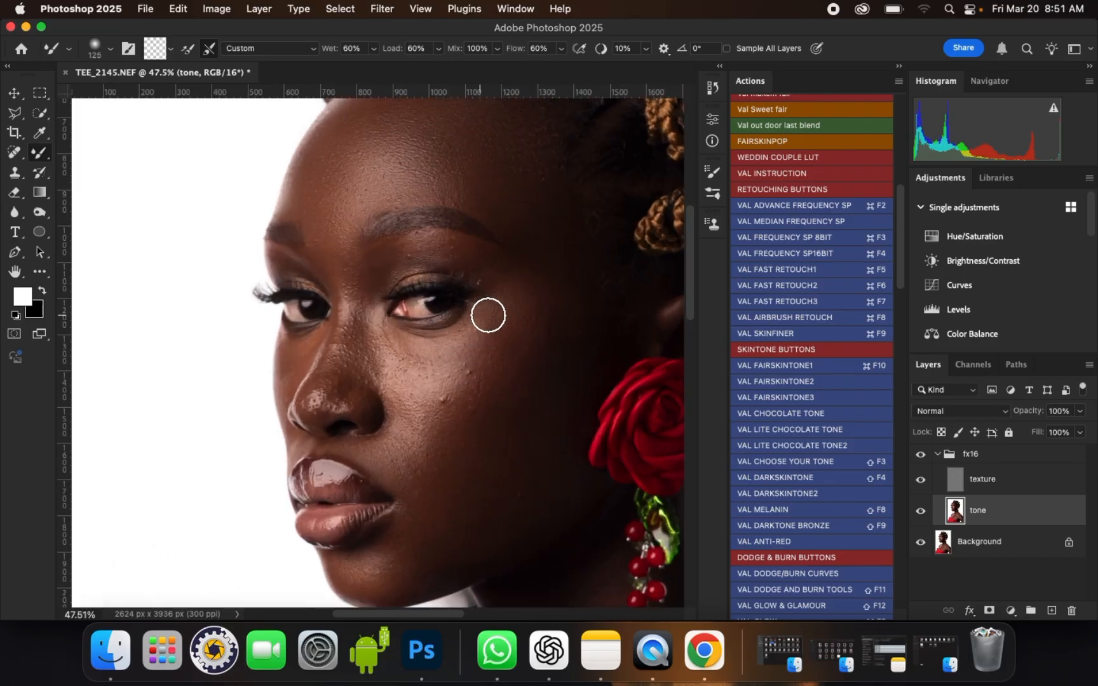
scroll(487, 315, "up", 2)
left_click(480, 318)
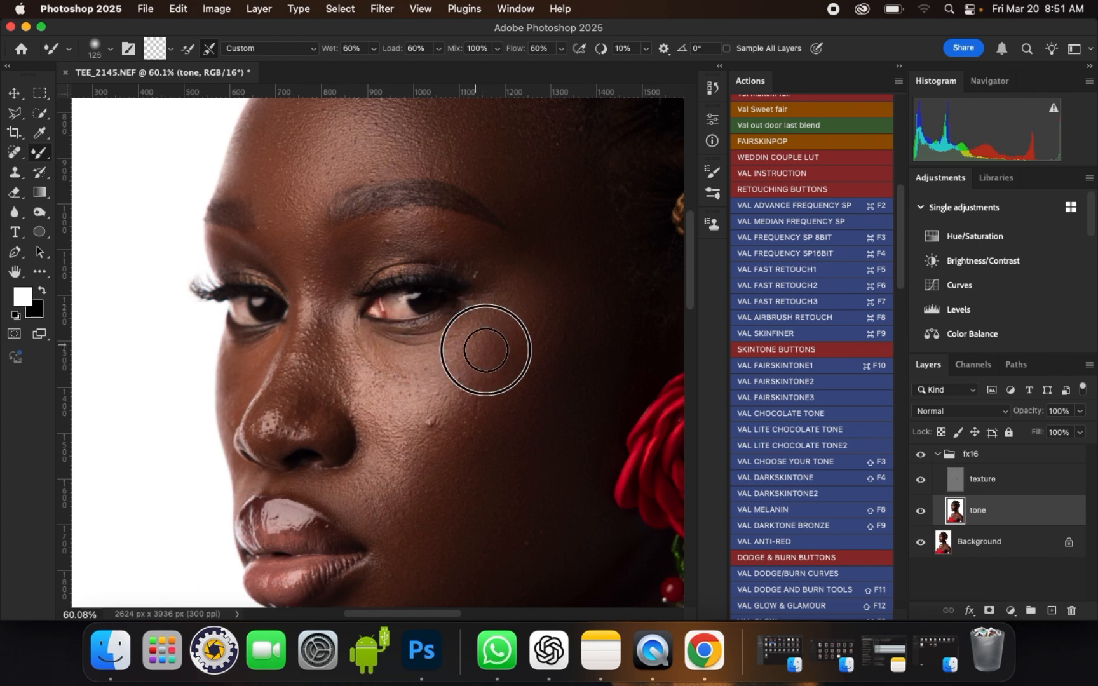
left_click_drag(513, 324, 500, 335)
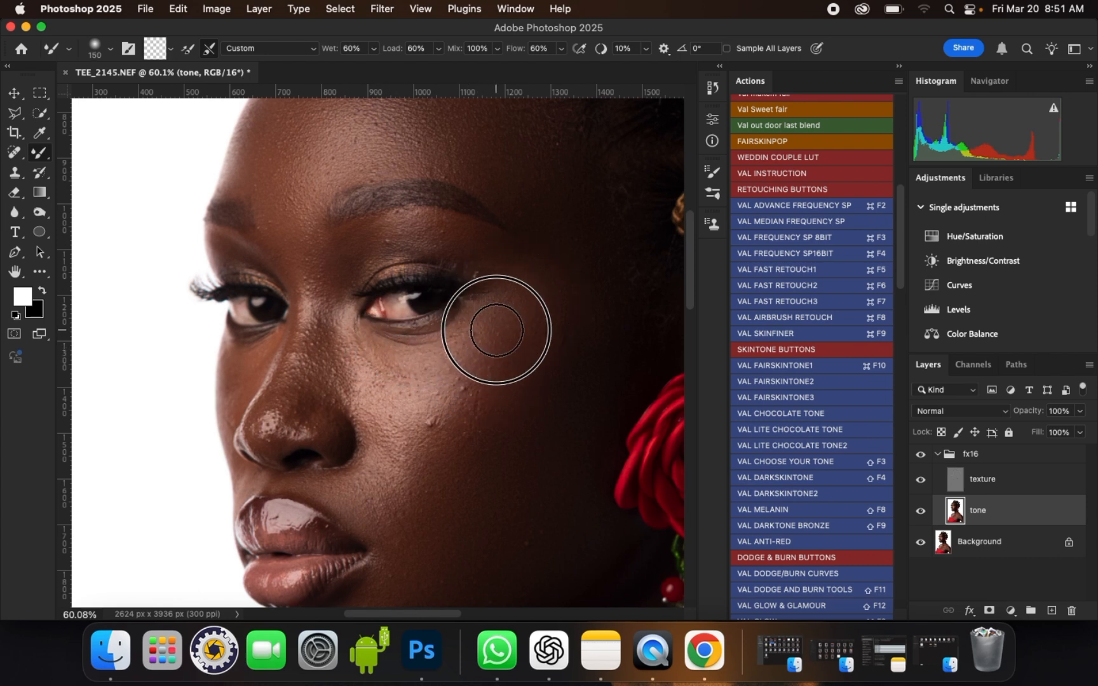
- Smooth the cheek highlight under the near eye outward into the cheekbone shadow with the mixer brush at 125 to 175 px
mouse_move(356, 357)
left_mouse_down()
mouse_move(367, 380)
mouse_move(363, 363)
mouse_move(386, 366)
left_mouse_up()
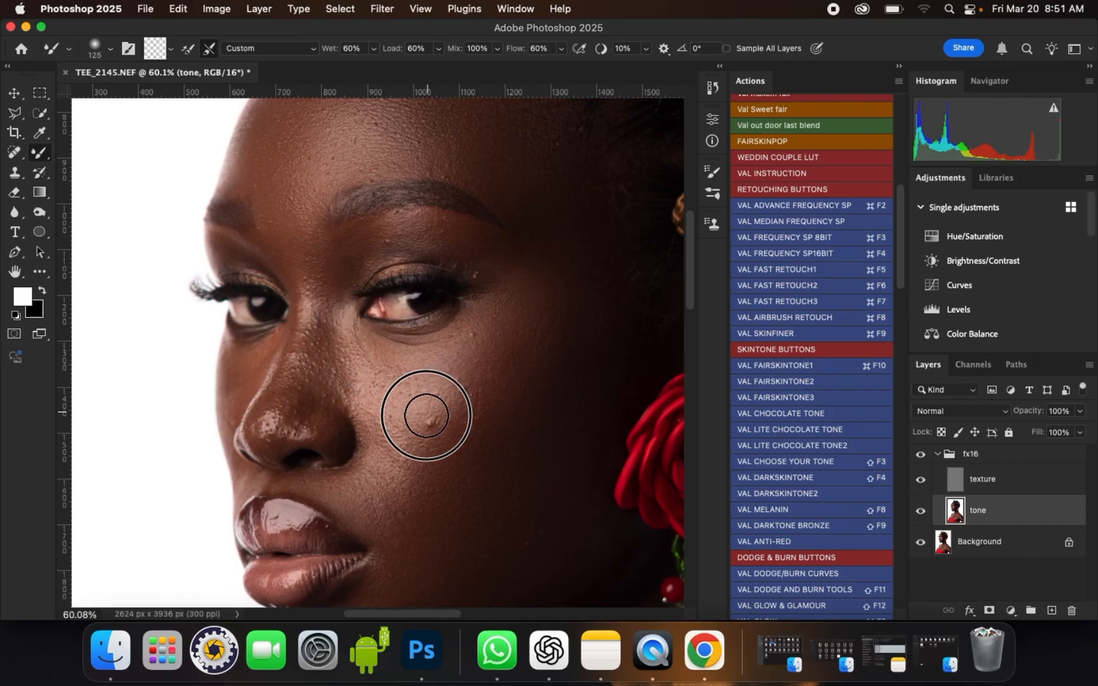
left_click_drag(442, 427, 456, 395)
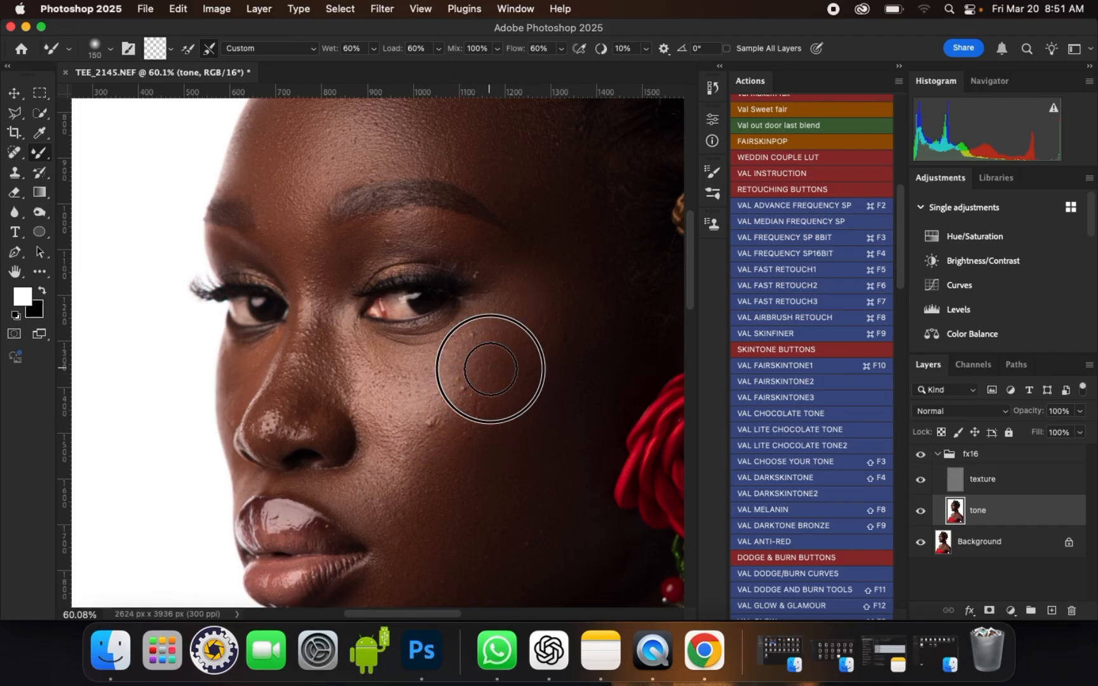
scroll(579, 314, "down", 2)
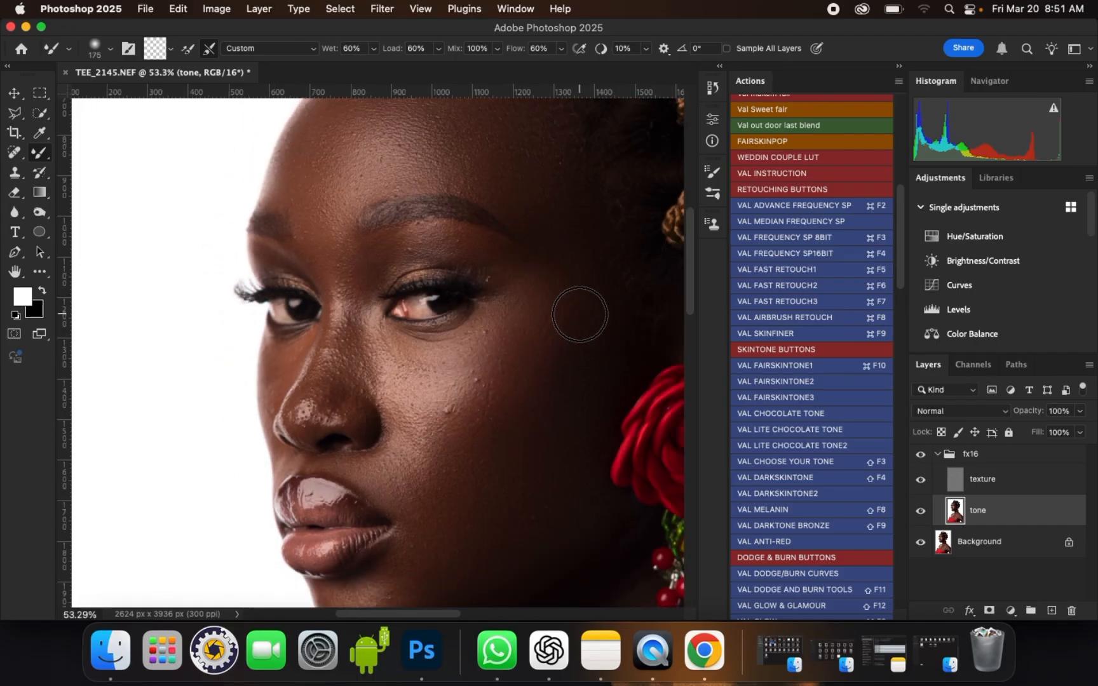
left_click(504, 392)
left_click_drag(517, 360, 518, 356)
left_click_drag(505, 394, 515, 360)
- Enlarge the mixer brush to 200 px and blend the shadowed outer cheek beside the rose earring
scroll(538, 257, "down", 5)
scroll(516, 330, "up", 4)
key("bracketright")
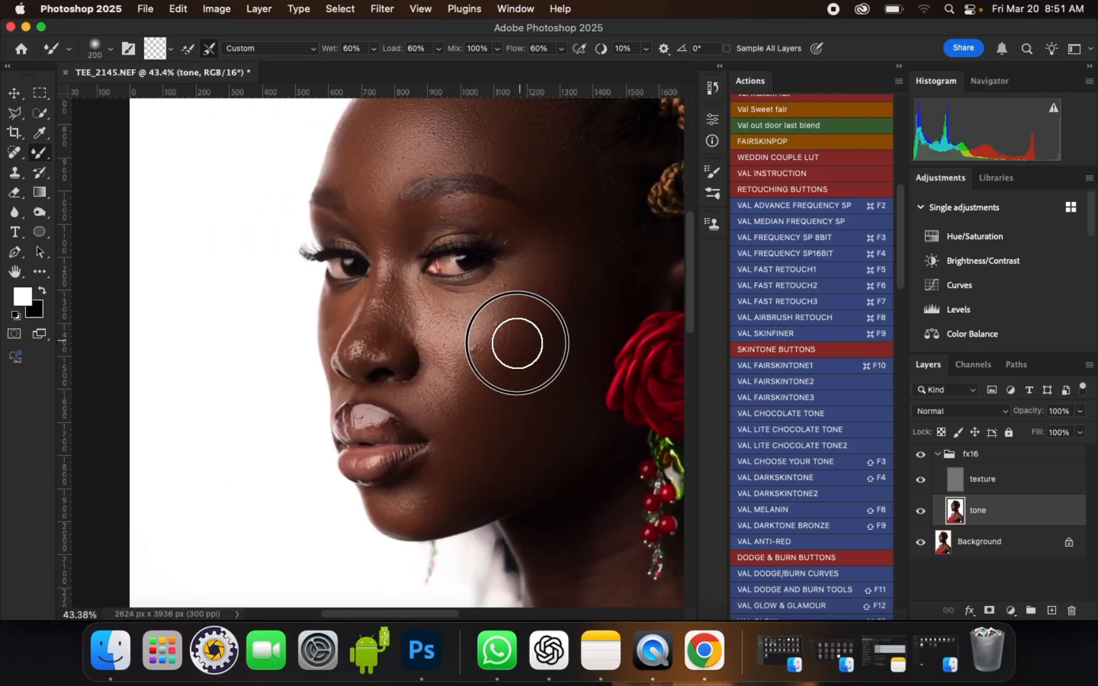
left_click_drag(552, 334, 549, 330)
- Reduce the mixer brush and smooth the cheek fold beside the near nostril
scroll(427, 356, "up", 5)
key("bracketleft")
key("bracketleft")
mouse_move(436, 384)
left_mouse_down()
mouse_move(467, 419)
mouse_move(455, 423)
mouse_move(458, 407)
left_mouse_up()
key("bracketleft")
scroll(438, 389, "down", 1)
key("bracketright")
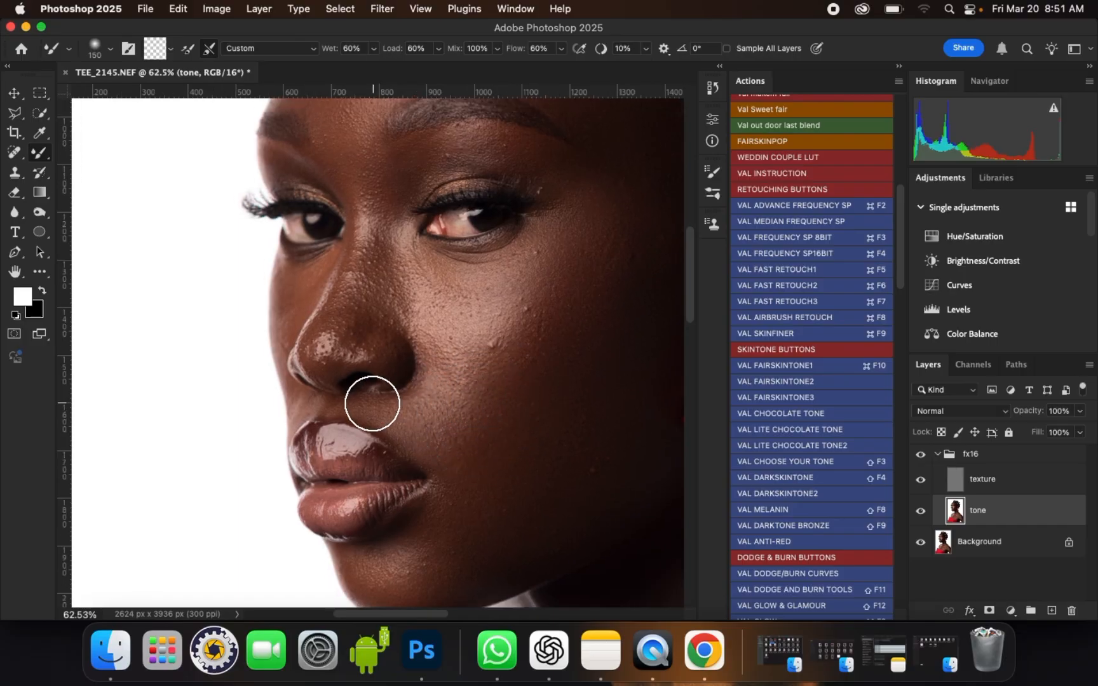
scroll(373, 403, "down", 5)
scroll(446, 125, "up", 3)
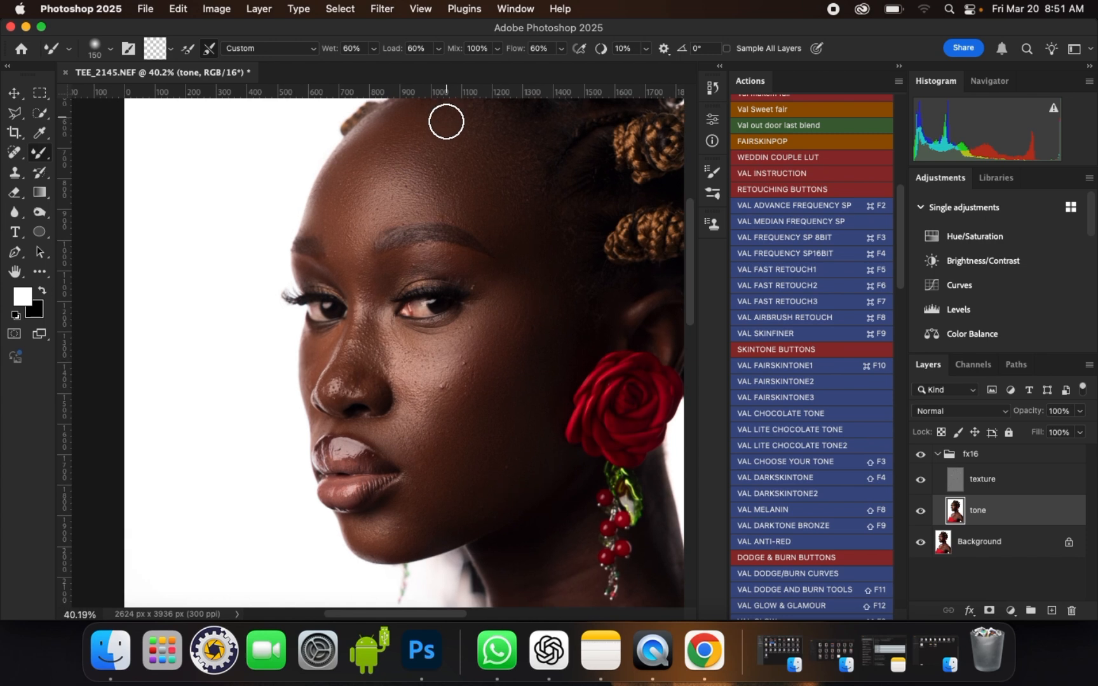
left_click_drag(899, 223, 899, 233)
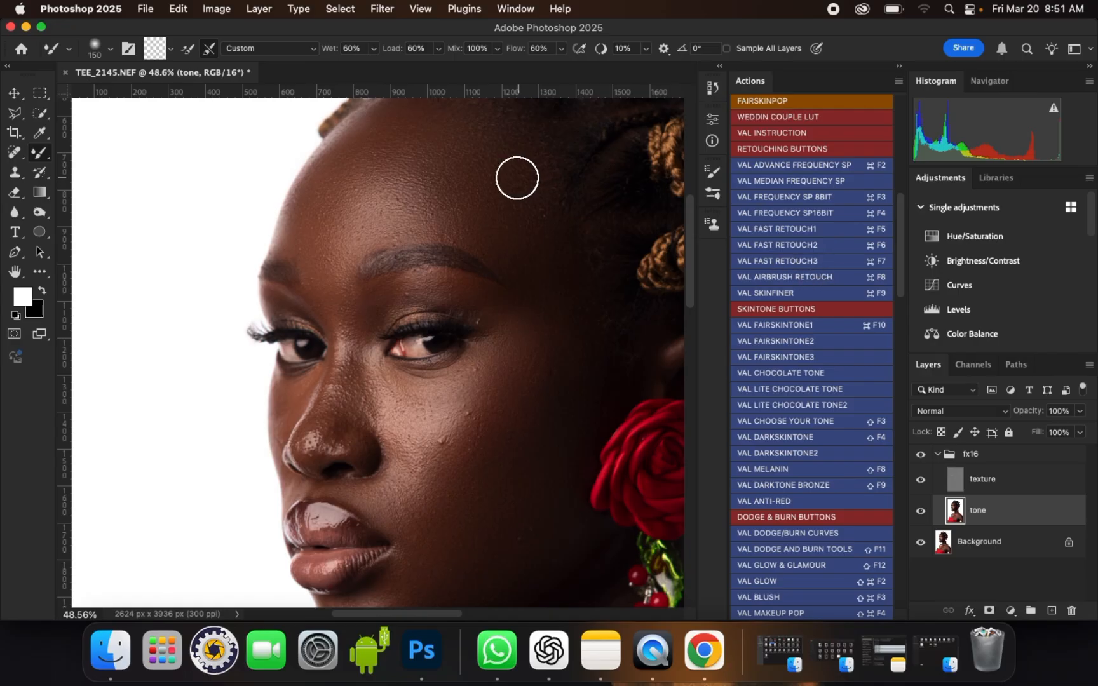
scroll(565, 311, "down", 1)
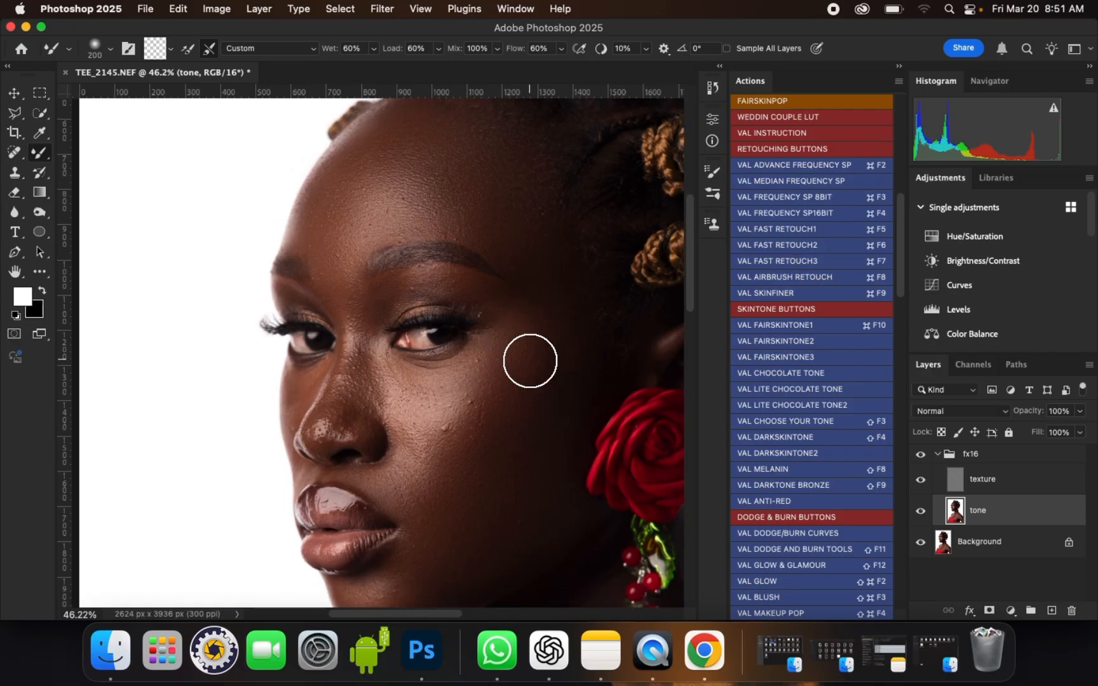
- Reduce the mixer brush to 90 px and blend the skin beneath the near eye, finishing at 80 px
key("bracketleft")
key("bracketleft")
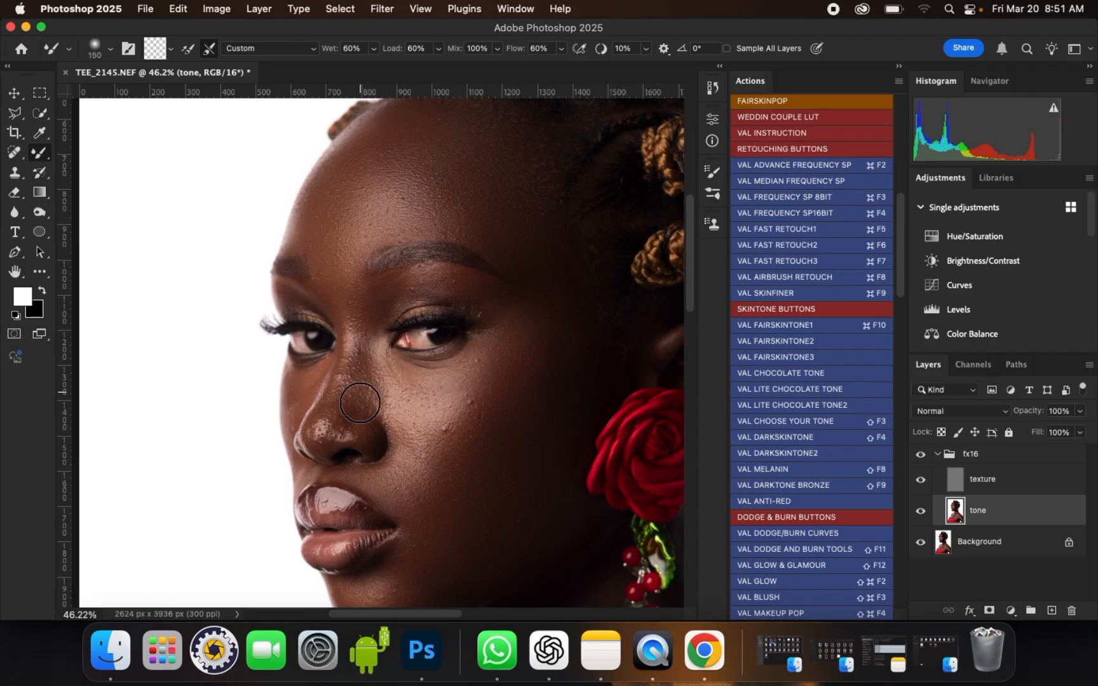
scroll(359, 402, "up", 4)
key("bracketleft")
key("bracketleft")
key("bracketleft")
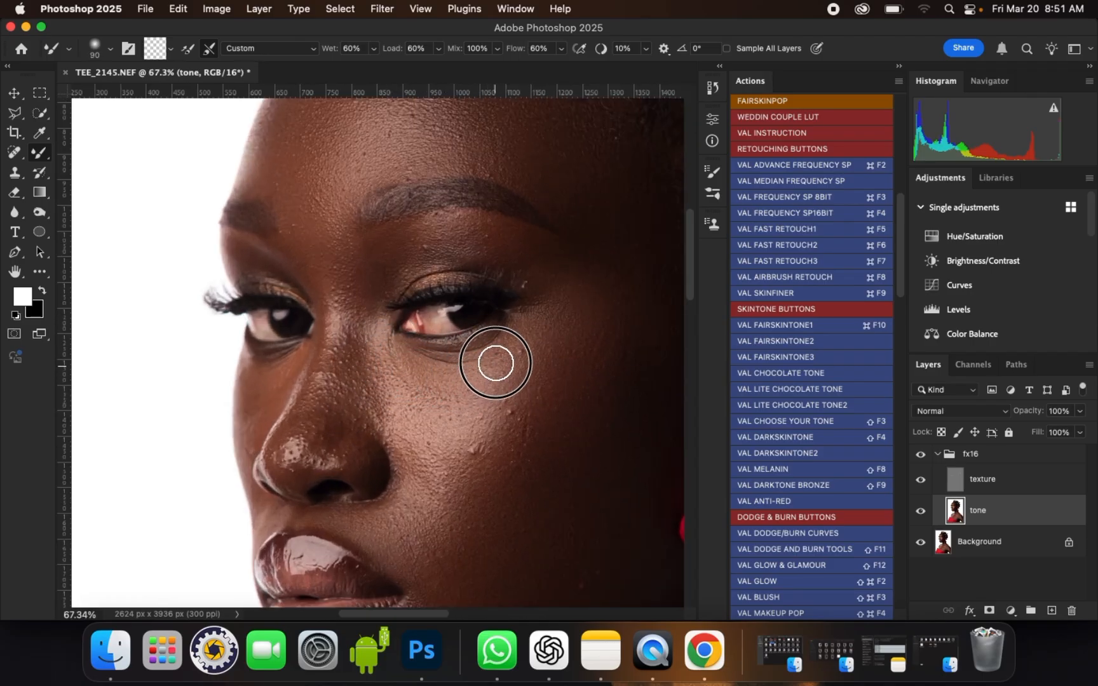
key("bracketleft")
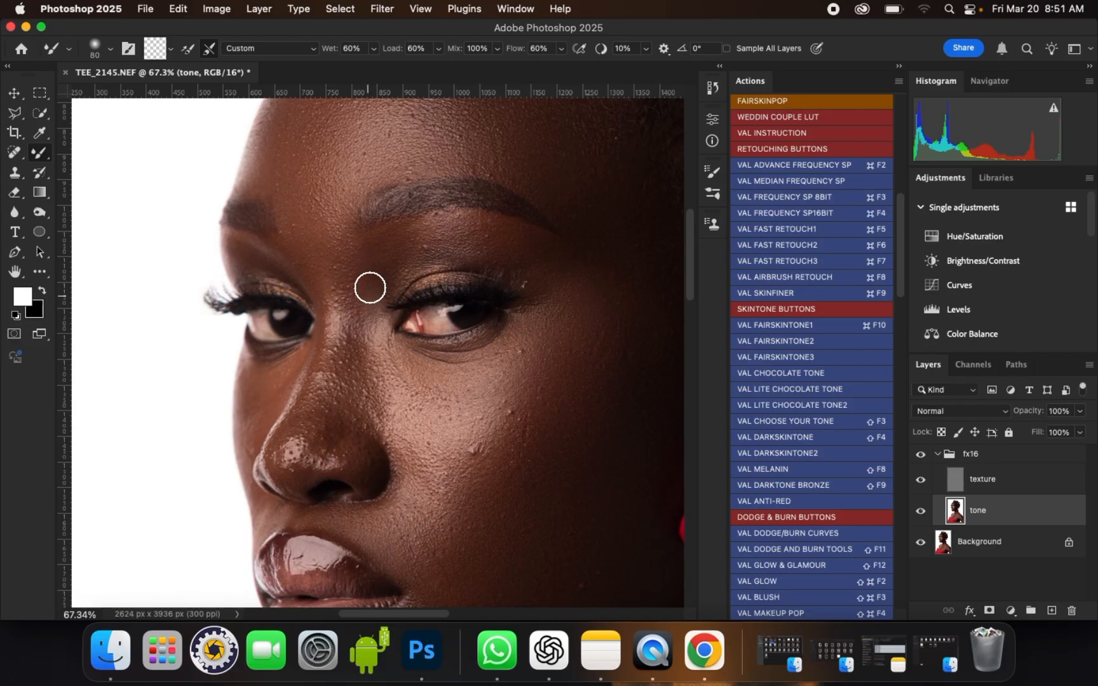
- Set the mixer brush to 90 px and smooth the brow bone between the near eyebrow and the eyelid
key("bracketright")
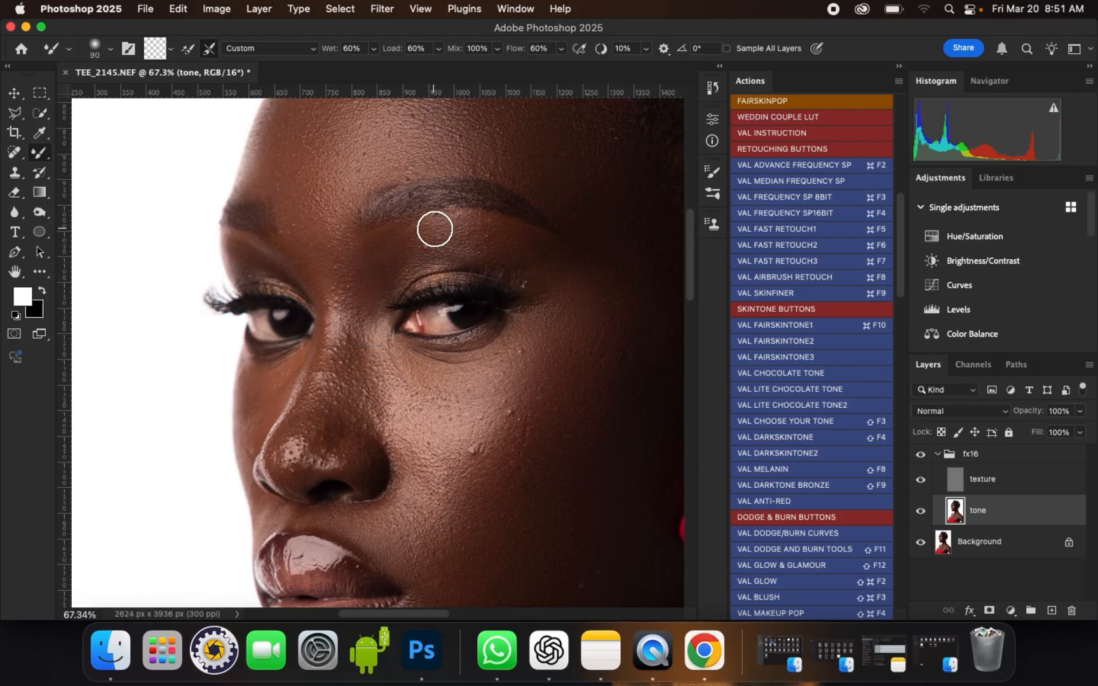
mouse_move(435, 228)
left_mouse_down()
mouse_move(487, 251)
mouse_move(466, 260)
mouse_move(520, 259)
mouse_move(485, 233)
mouse_move(511, 261)
mouse_move(486, 256)
mouse_move(537, 256)
left_mouse_up()
left_click_drag(481, 233, 456, 235)
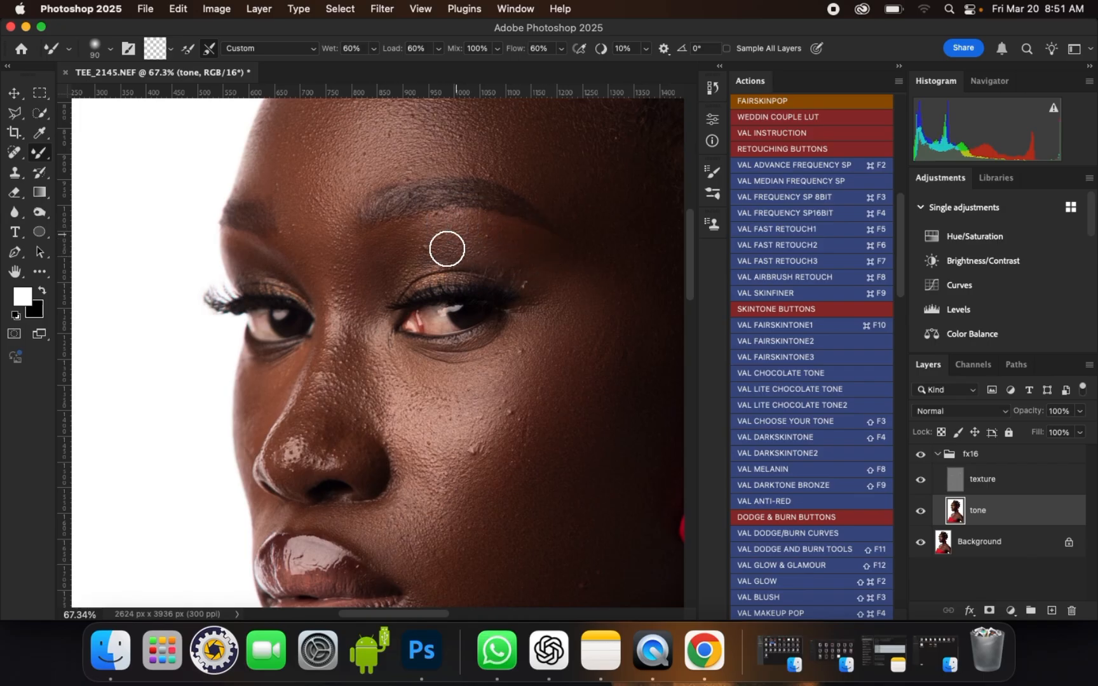
- Use a smaller mixer brush to blend the side of the nose and the transition from the near nostril into the cheek
key("bracketleft")
key("bracketleft")
left_click_drag(354, 394, 336, 372)
mouse_move(359, 447)
left_mouse_down()
mouse_move(327, 428)
mouse_move(353, 441)
mouse_move(341, 389)
mouse_move(355, 378)
mouse_move(393, 420)
mouse_move(443, 401)
mouse_move(425, 379)
mouse_move(470, 401)
mouse_move(494, 374)
mouse_move(409, 474)
mouse_move(410, 498)
mouse_move(411, 472)
mouse_move(394, 517)
mouse_move(392, 493)
mouse_move(364, 515)
mouse_move(340, 510)
mouse_move(371, 525)
mouse_move(404, 515)
mouse_move(414, 542)
mouse_move(395, 522)
mouse_move(428, 558)
mouse_move(449, 521)
mouse_move(429, 519)
mouse_move(441, 473)
mouse_move(465, 473)
left_mouse_up()
- Smooth the lower cheek between the near nostril and the mouth corner with the mixer brush at 125 to 150 px
key("bracketright")
key("]")
key("]")
key("]")
key("]")
key("]")
key("[")
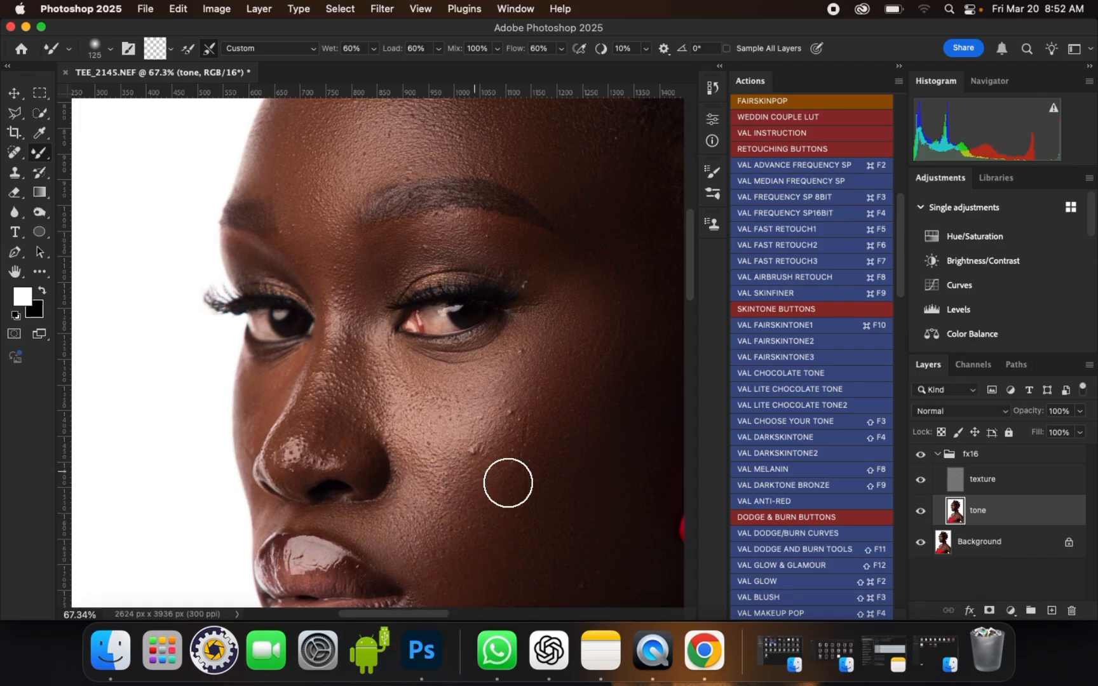
mouse_move(458, 543)
left_mouse_down()
mouse_move(494, 525)
mouse_move(509, 491)
left_mouse_up()
scroll(453, 384, "down", 5)
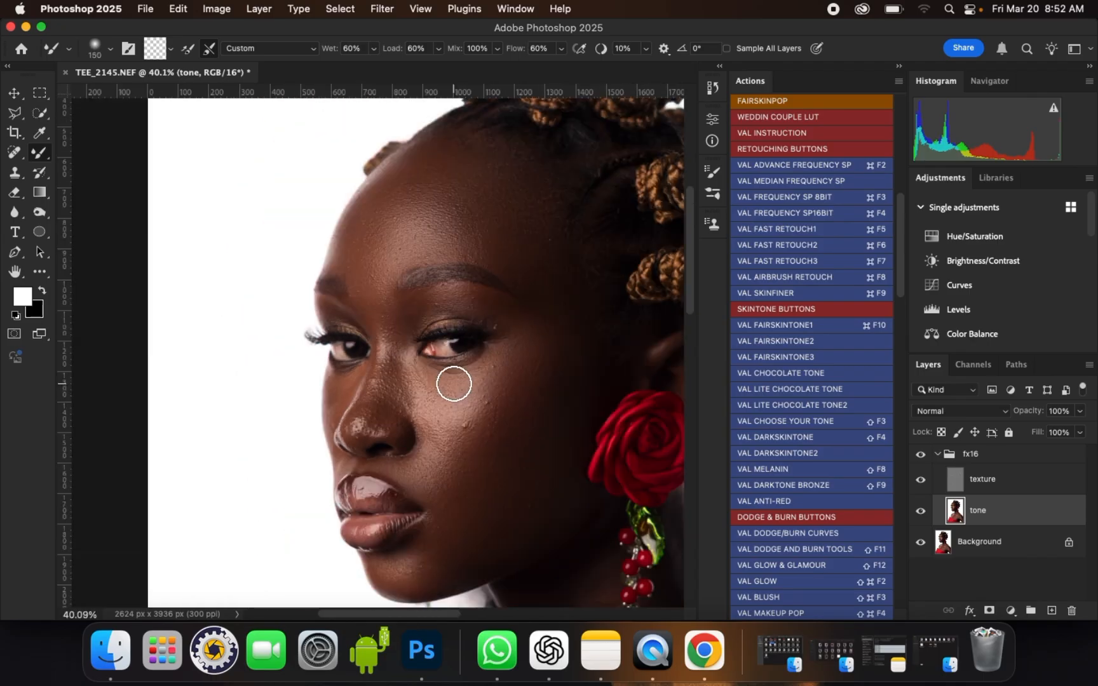
left_click_drag(450, 472, 435, 467)
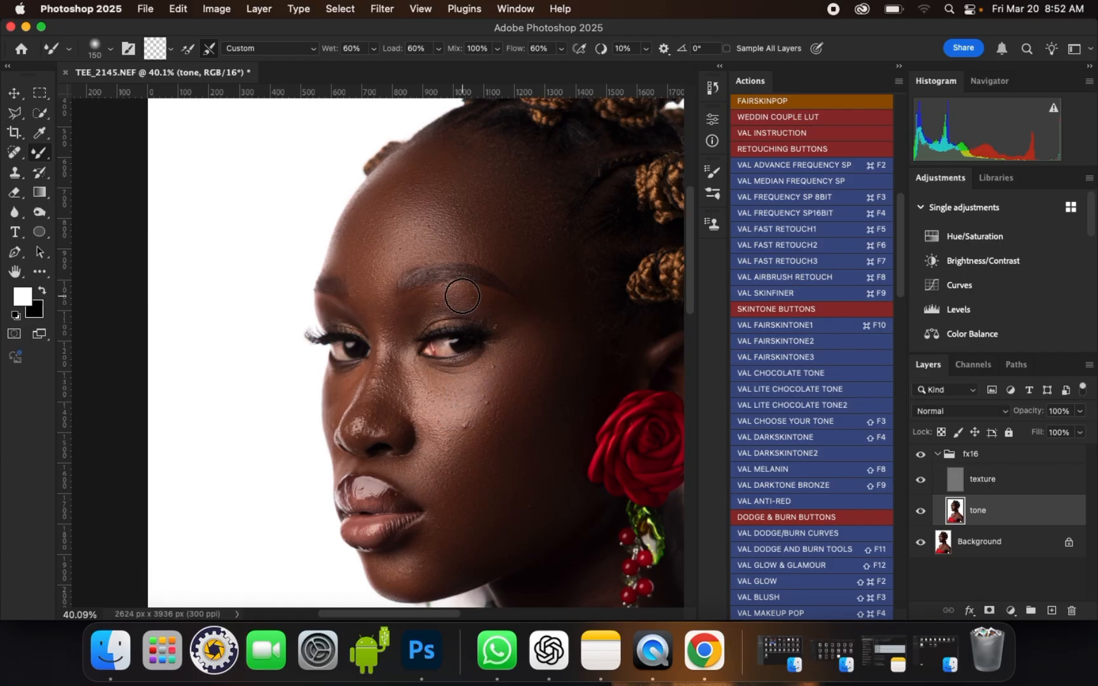
- Toggle the fx16 group's visibility to compare the face before and after the tone blending
scroll(490, 478, "up", 3)
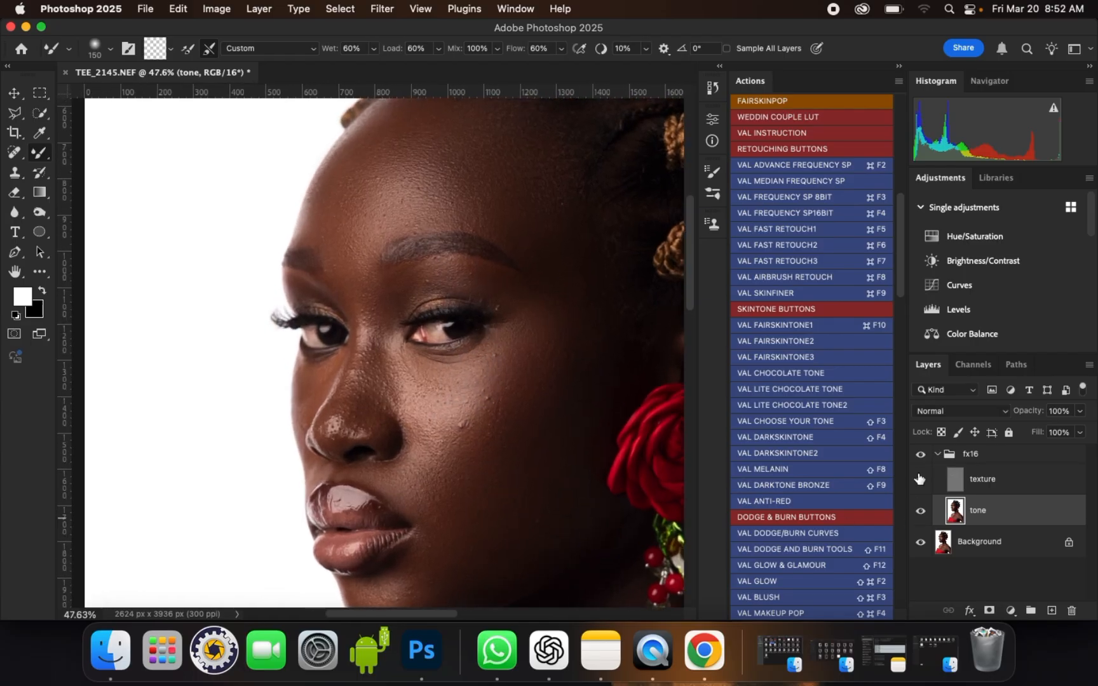
left_click(922, 456)
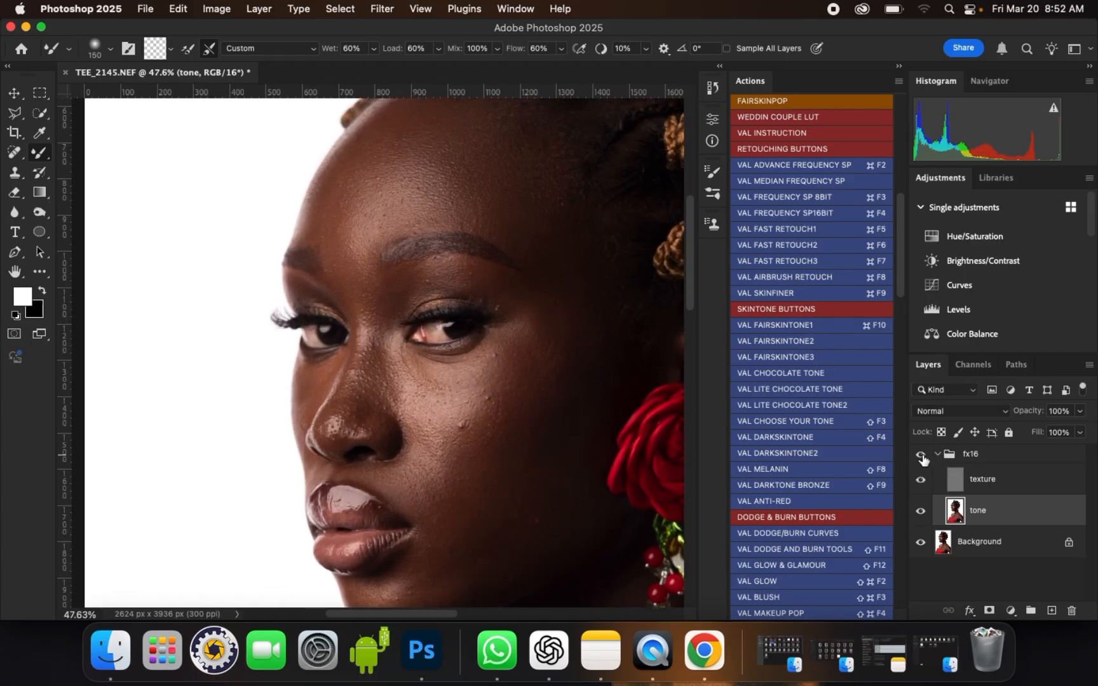
left_click(921, 456)
left_click(922, 457)
left_click(922, 456)
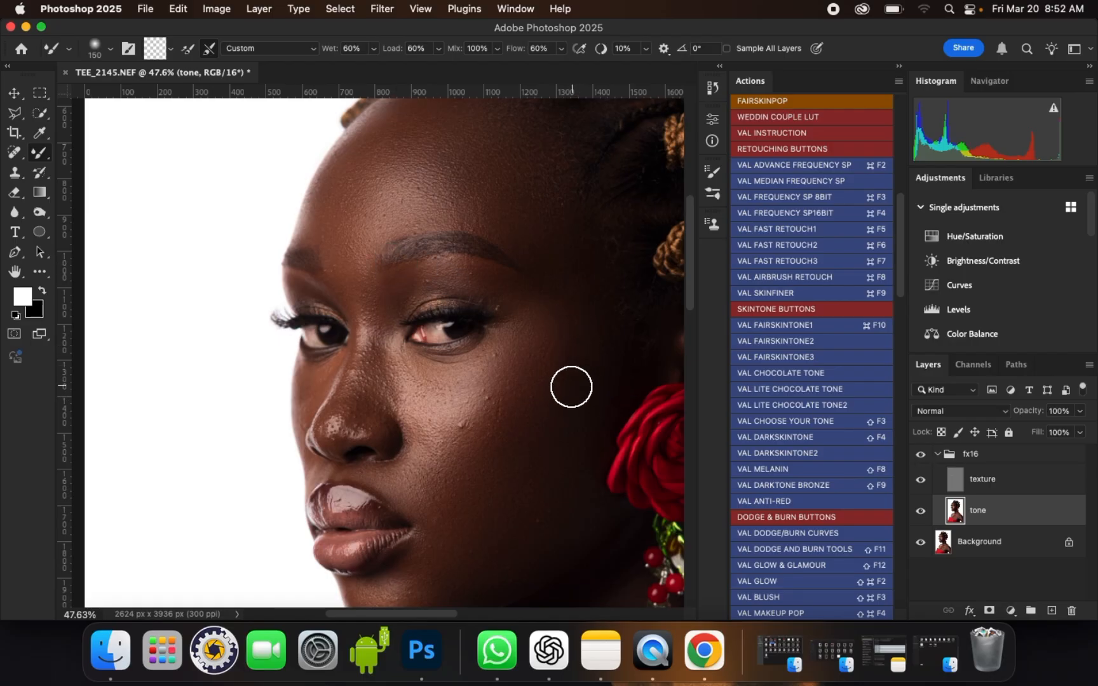
- Blend the skin between the eyebrows and the far brow bone, starting with the 100 px mixer brush
key("bracketright")
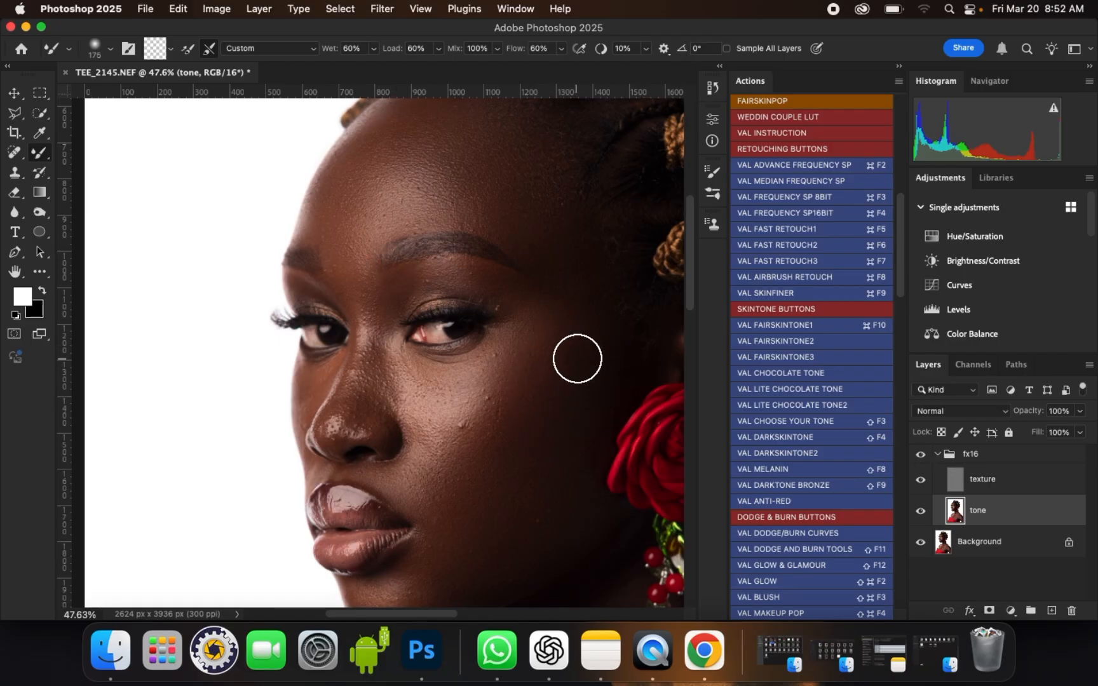
key("bracketleft")
key("bracketleft")
scroll(350, 309, "up", 2)
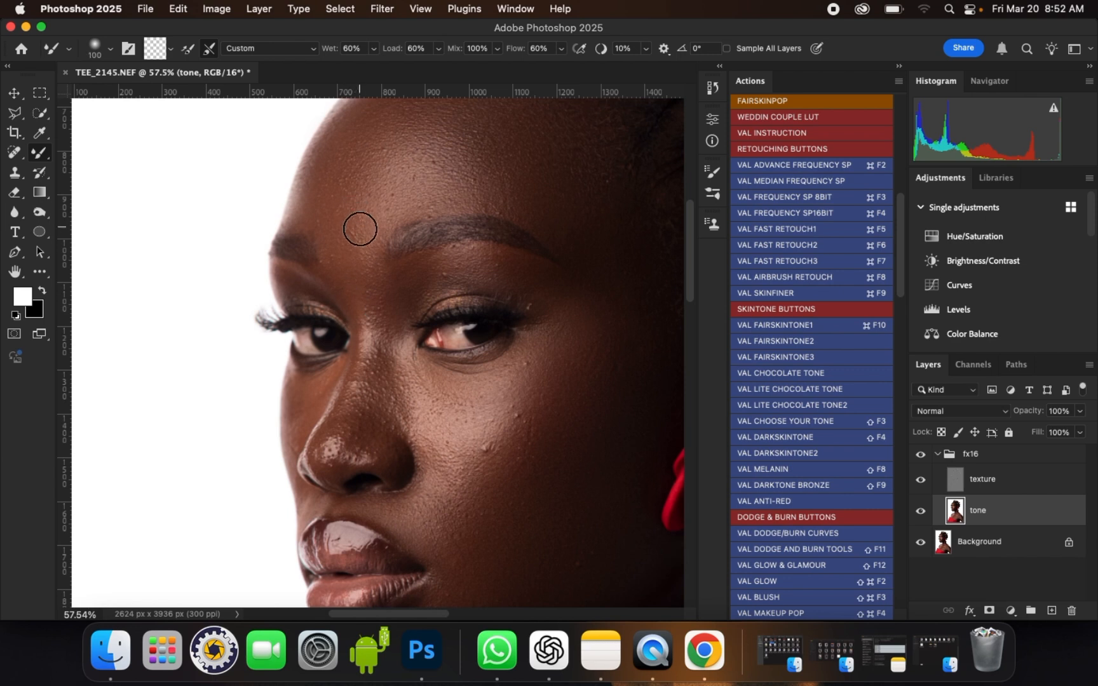
key("bracketright")
mouse_move(356, 251)
left_mouse_down()
mouse_move(349, 242)
mouse_move(362, 261)
left_mouse_up()
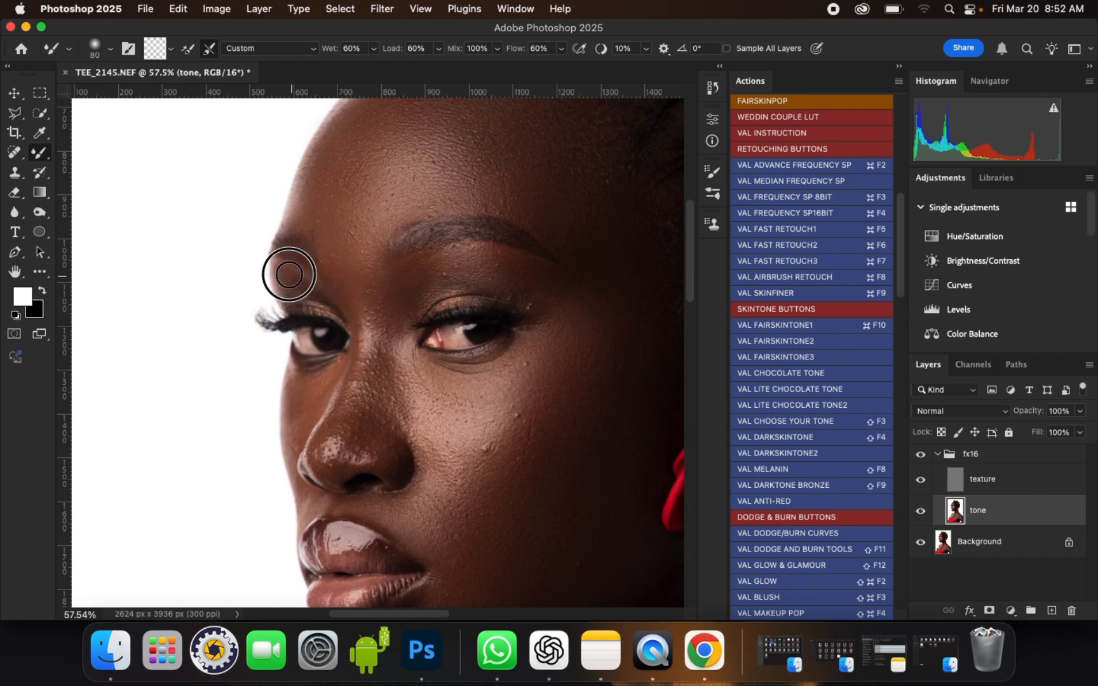
- Smooth the upper nose bridge between the inner ends of the eyebrows with the mixer brush
key("bracketright")
key("bracketright")
key("bracketright")
mouse_move(351, 284)
left_mouse_down()
mouse_move(355, 230)
mouse_move(381, 275)
left_mouse_up()
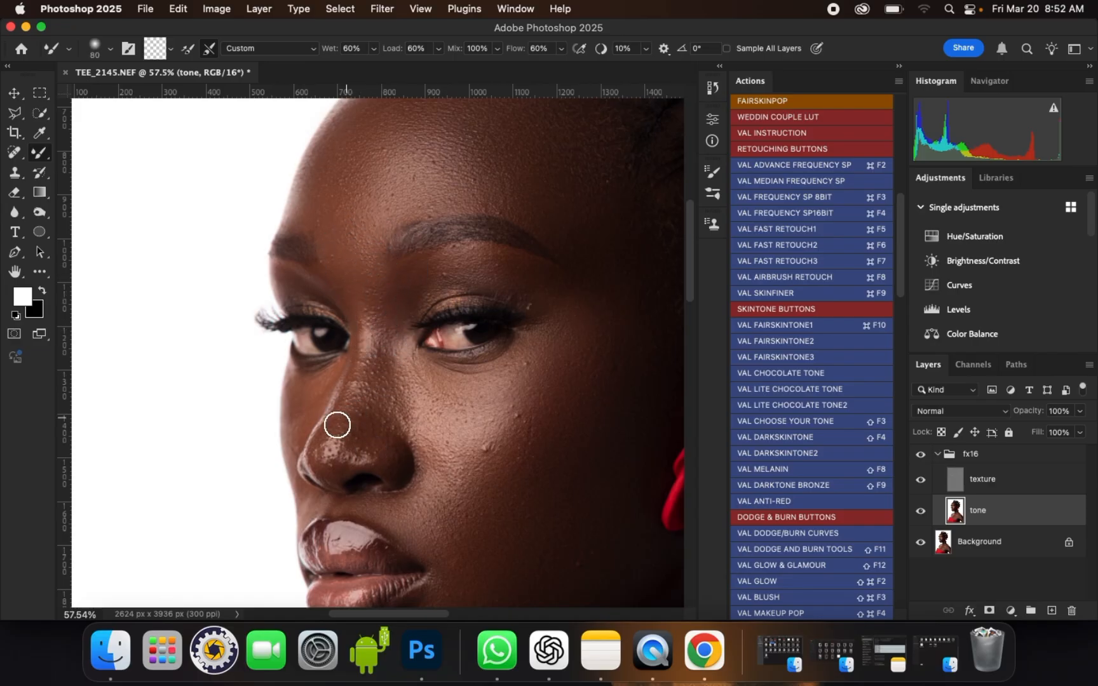
- Blend the nose ridge and the far cheek beside it with the mixer brush at 60 to 80 px
key("bracketright")
mouse_move(328, 448)
left_mouse_down()
mouse_move(326, 466)
mouse_move(359, 441)
mouse_move(364, 366)
left_mouse_up()
left_click_drag(317, 379, 329, 375)
left_click_drag(300, 404, 303, 421)
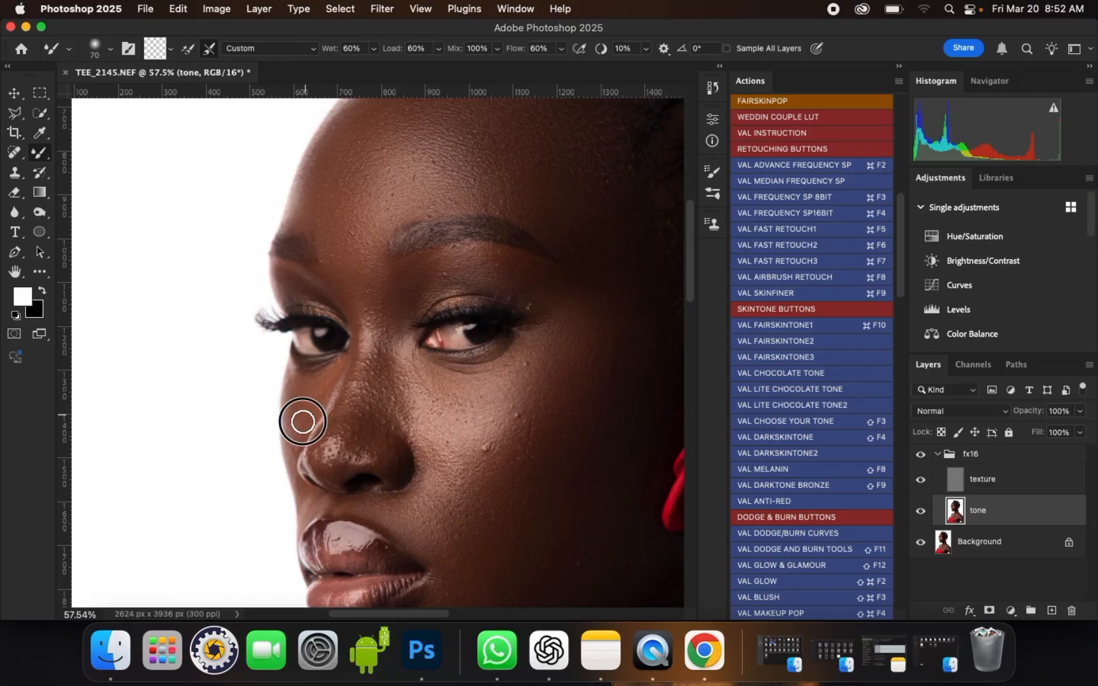
key("bracketleft")
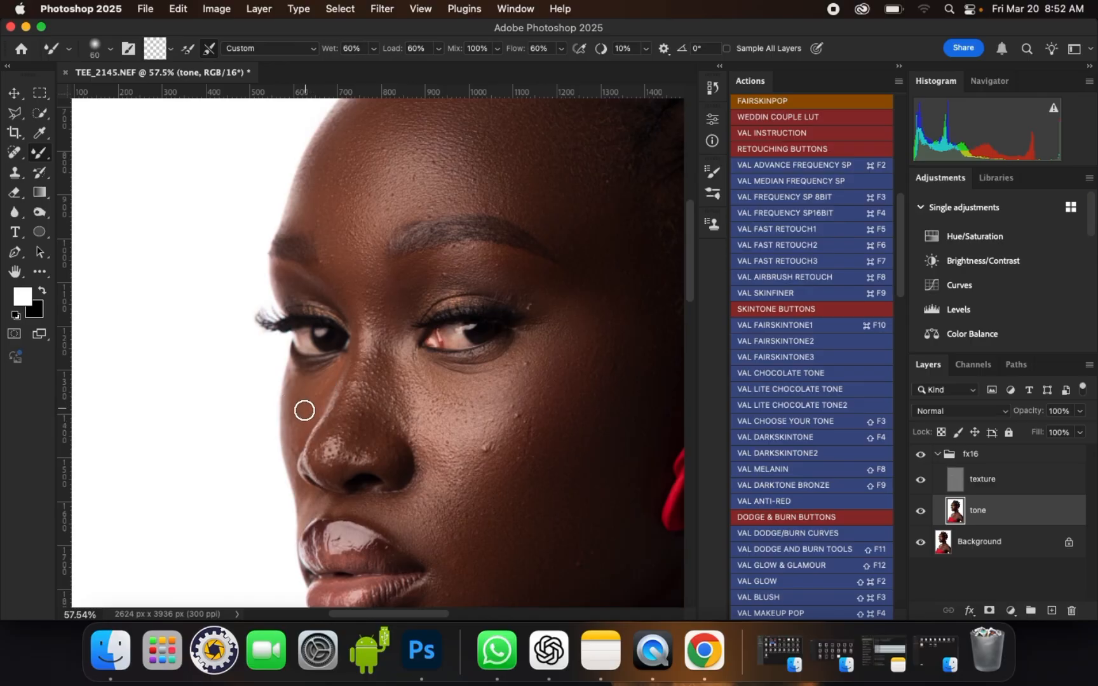
- Smooth the skin between the far nostril and the upper lip with the 60 px mixer brush
scroll(412, 272, "down", 2)
scroll(336, 481, "up", 1)
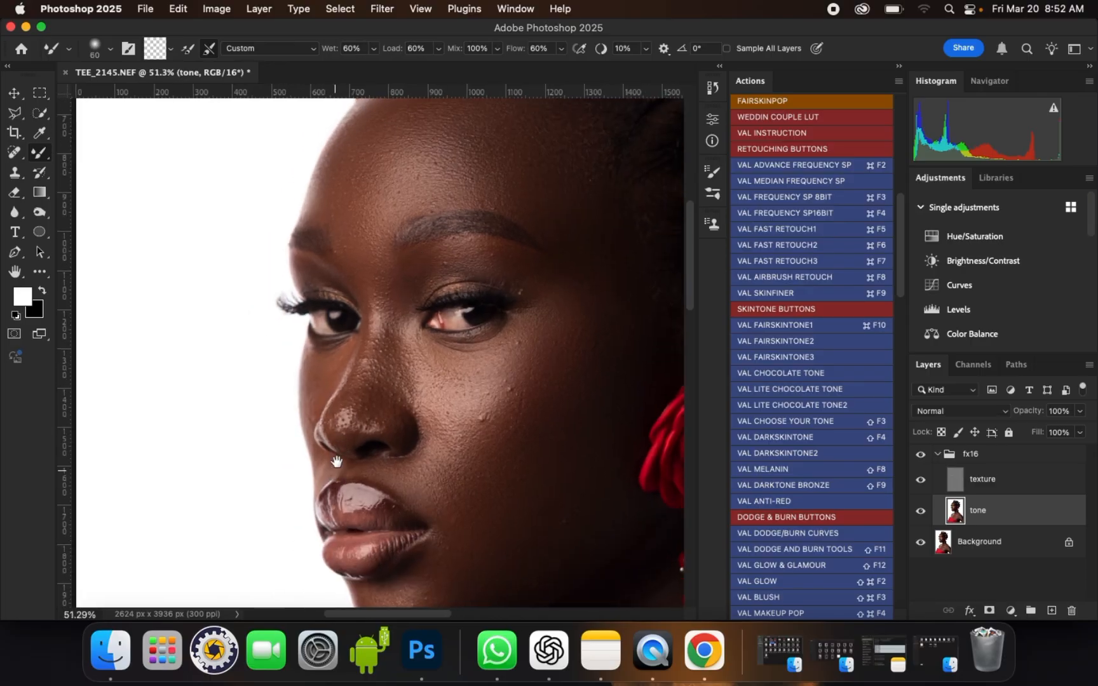
left_click_drag(354, 450, 419, 382)
scroll(426, 389, "up", 2)
key("bracketright")
key("bracketright")
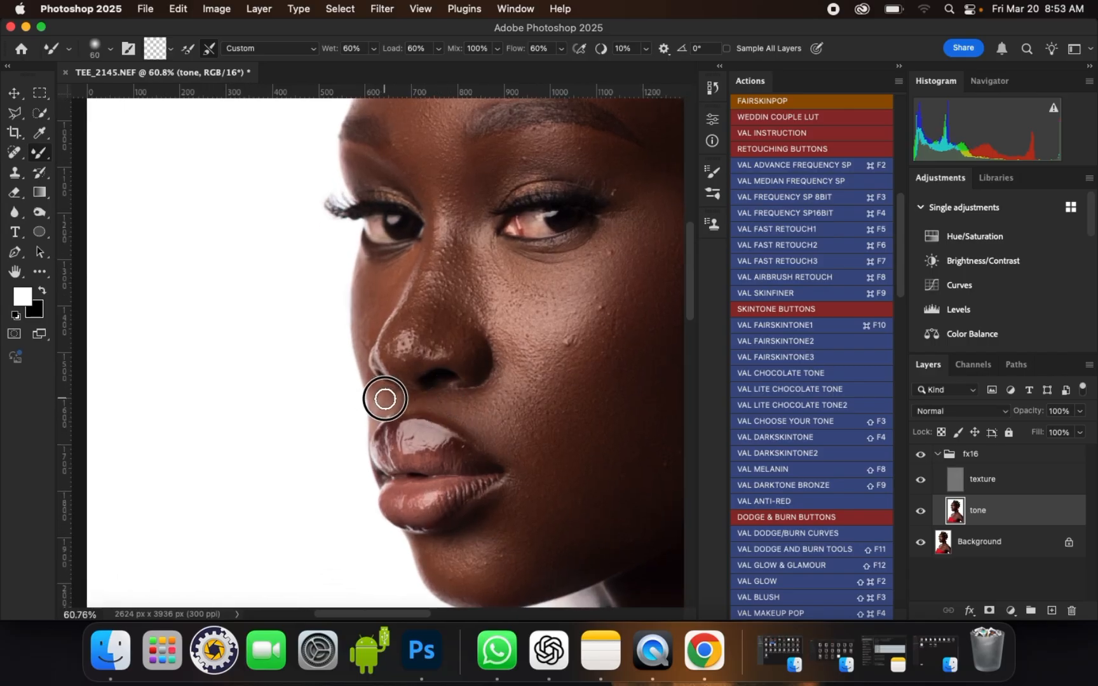
left_click_drag(388, 391, 385, 402)
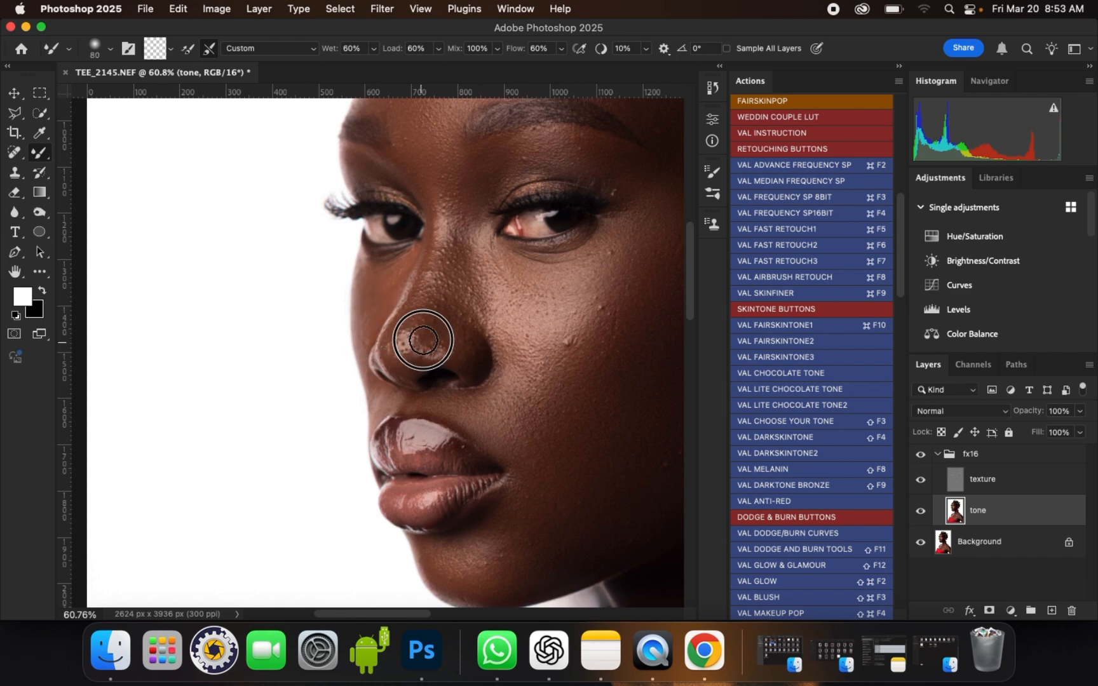
- Blend the nose bridge and near side of the nose with the mixer brush at 80 to 90 px
key("bracketright")
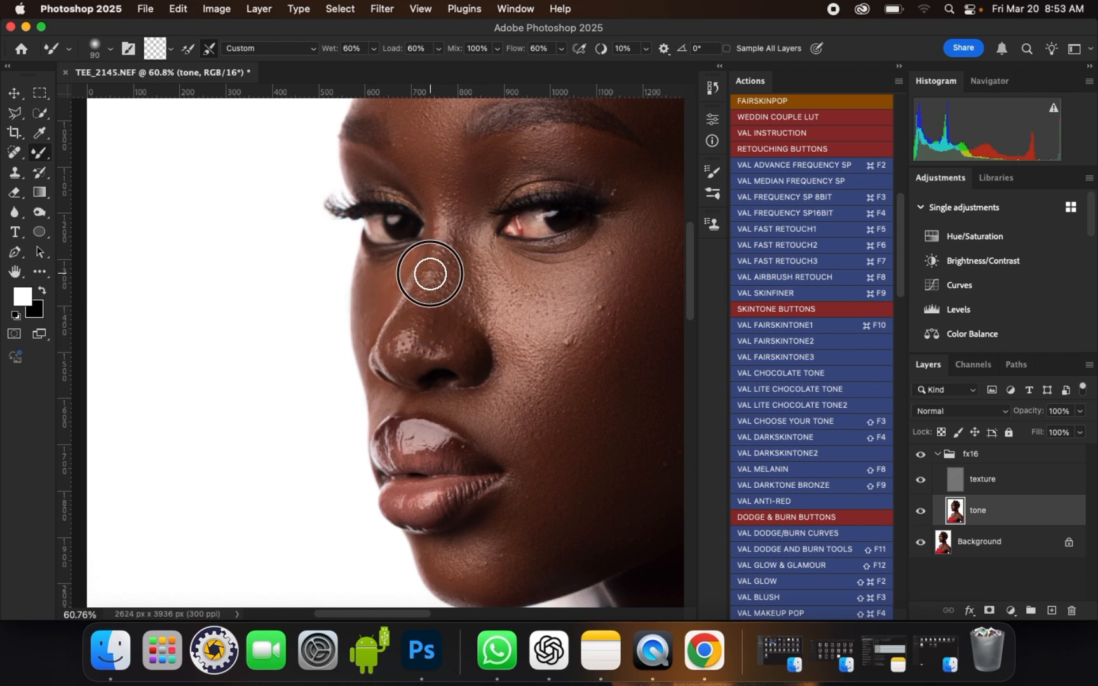
key("bracketleft")
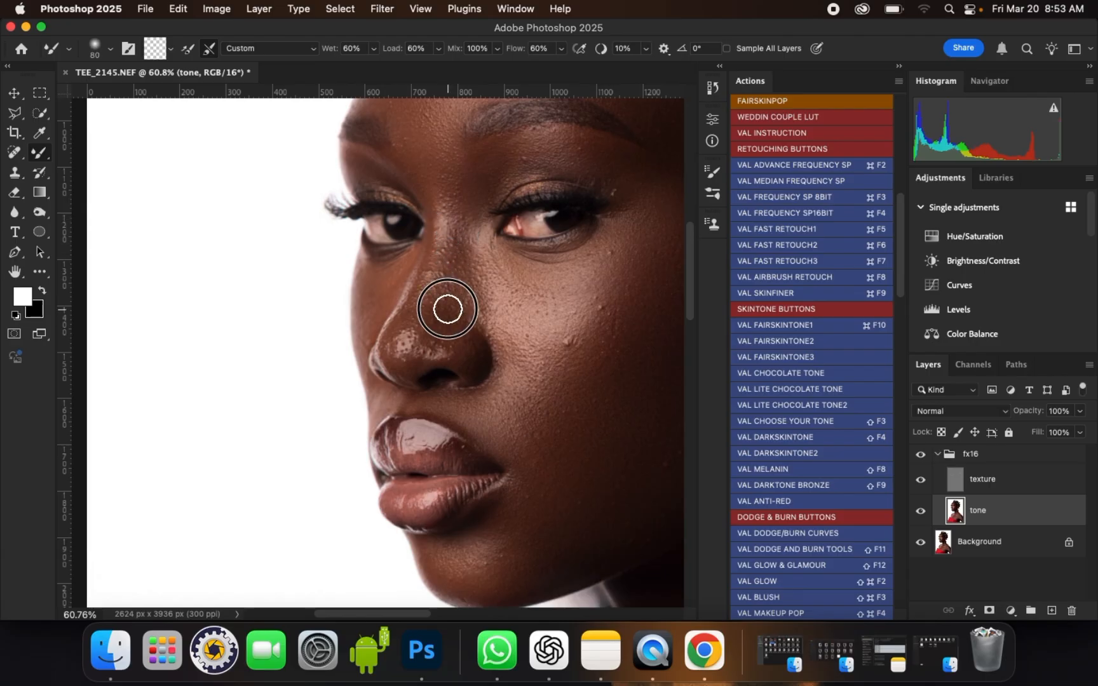
mouse_move(448, 309)
left_mouse_down()
mouse_move(420, 352)
mouse_move(454, 394)
mouse_move(465, 367)
mouse_move(475, 396)
left_mouse_up()
- Smooth the chin and the shadow under the lower lip with the mixer brush at up to 125 px
scroll(324, 276, "down", 3)
scroll(437, 379, "up", 3)
key("bracketright")
key("bracketright")
scroll(377, 237, "down", 3)
scroll(416, 503, "up", 3)
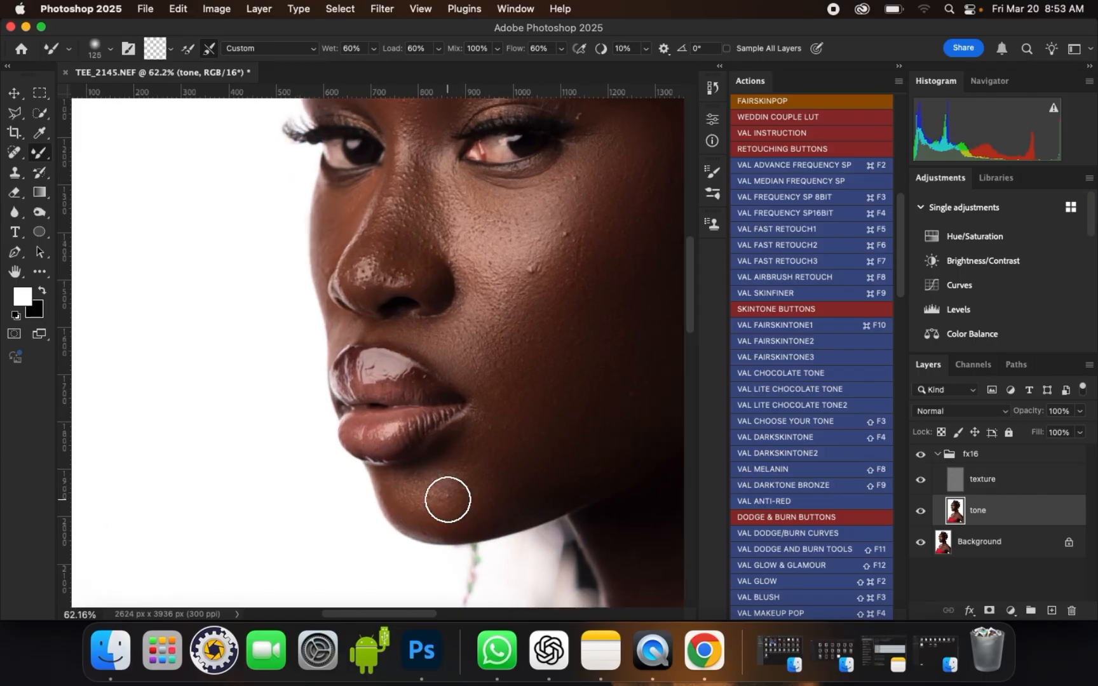
key("bracketleft")
mouse_move(392, 483)
left_mouse_down()
mouse_move(446, 455)
mouse_move(470, 414)
mouse_move(387, 477)
mouse_move(452, 426)
mouse_move(435, 457)
mouse_move(453, 428)
left_mouse_up()
- Smooth the front and lower edge of the chin with the 70 px mixer brush
scroll(467, 420, "up", 3)
key("bracketleft")
key("bracketleft")
key("bracketright")
key("bracketright")
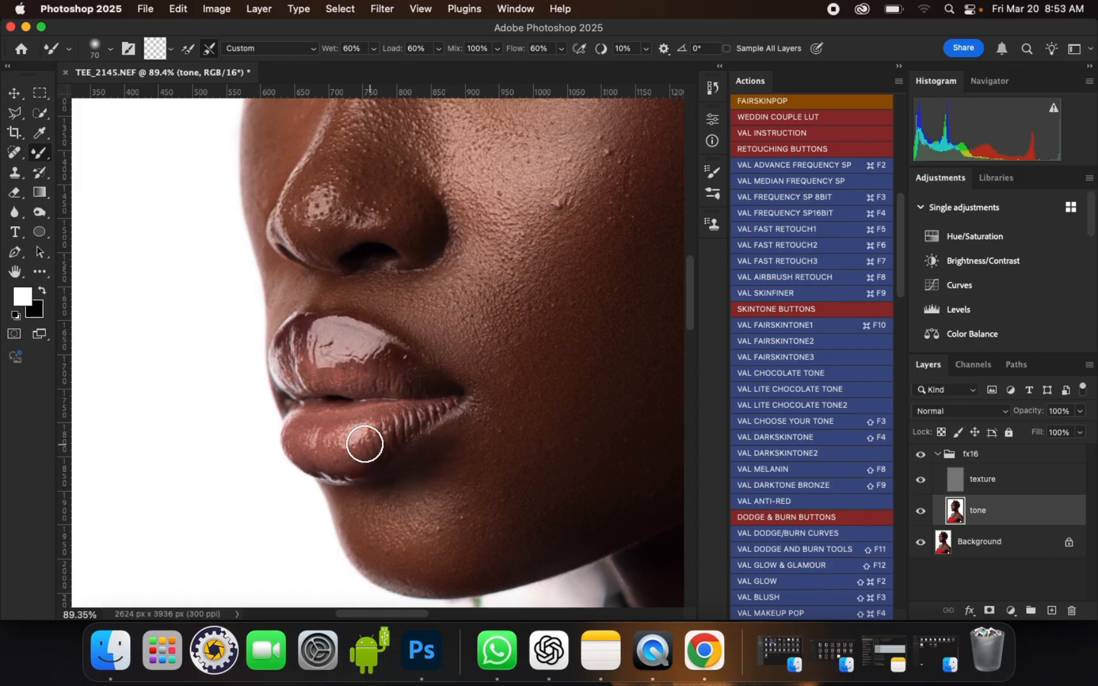
scroll(364, 444, "down", 1)
scroll(480, 567, "up", 1)
left_click_drag(462, 570, 444, 574)
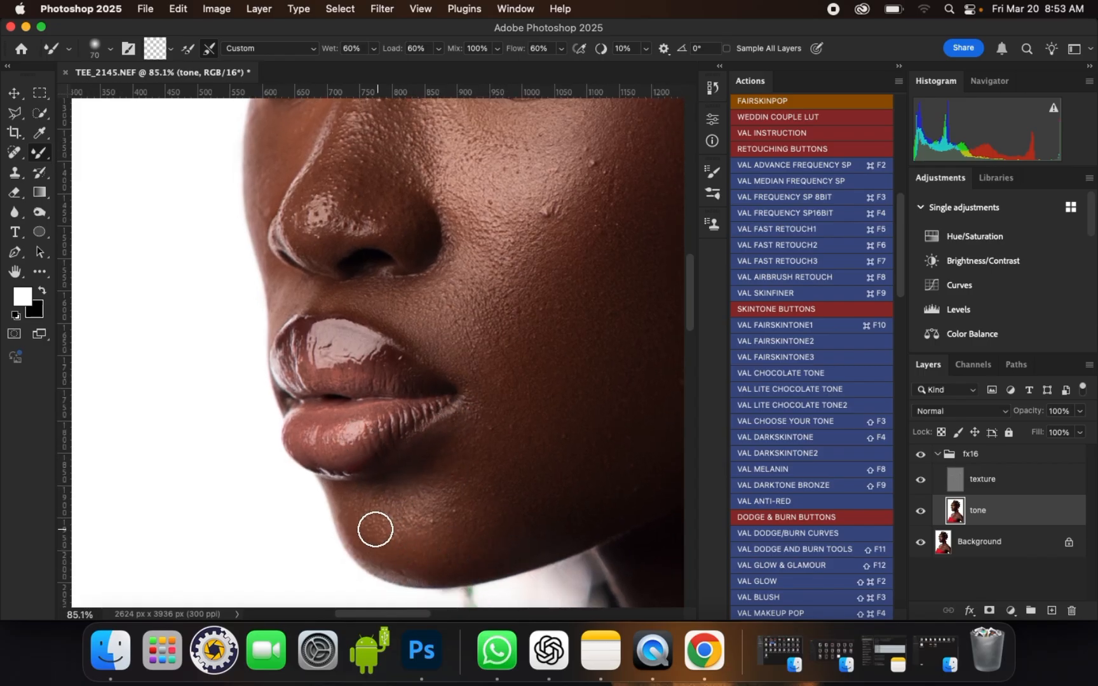
- Blend the skin under the lower lip and across the chin toward the jaw with the mixer brush at 80 to 125 px
key("bracketleft")
key("bracketright")
key("bracketright")
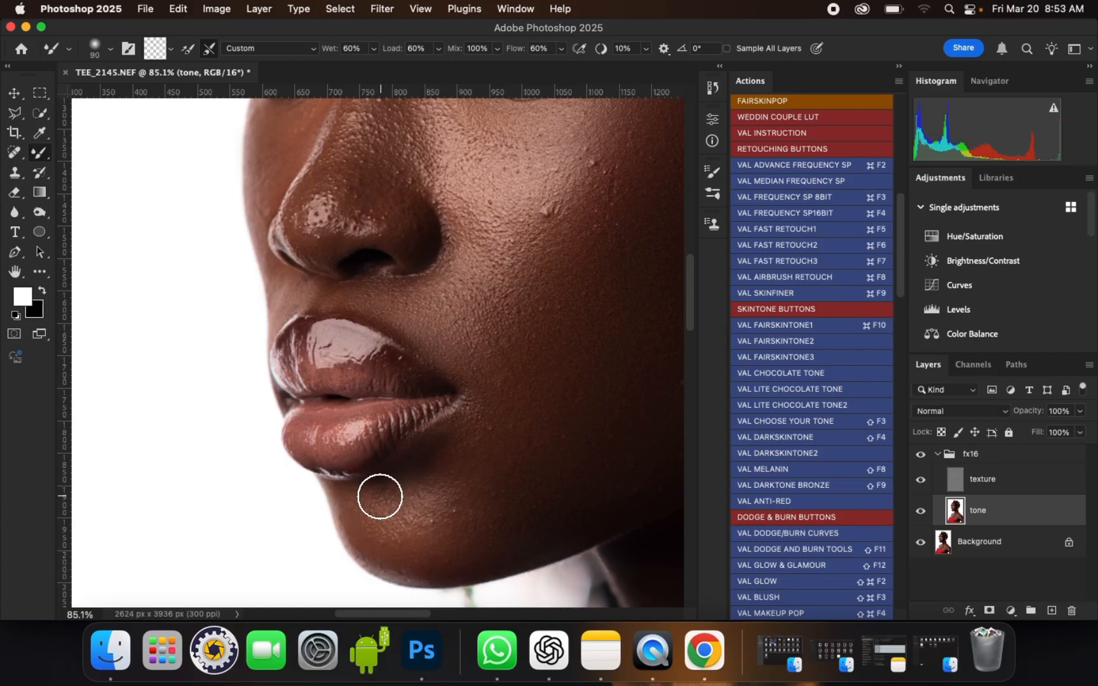
key("bracketleft")
key("bracketleft")
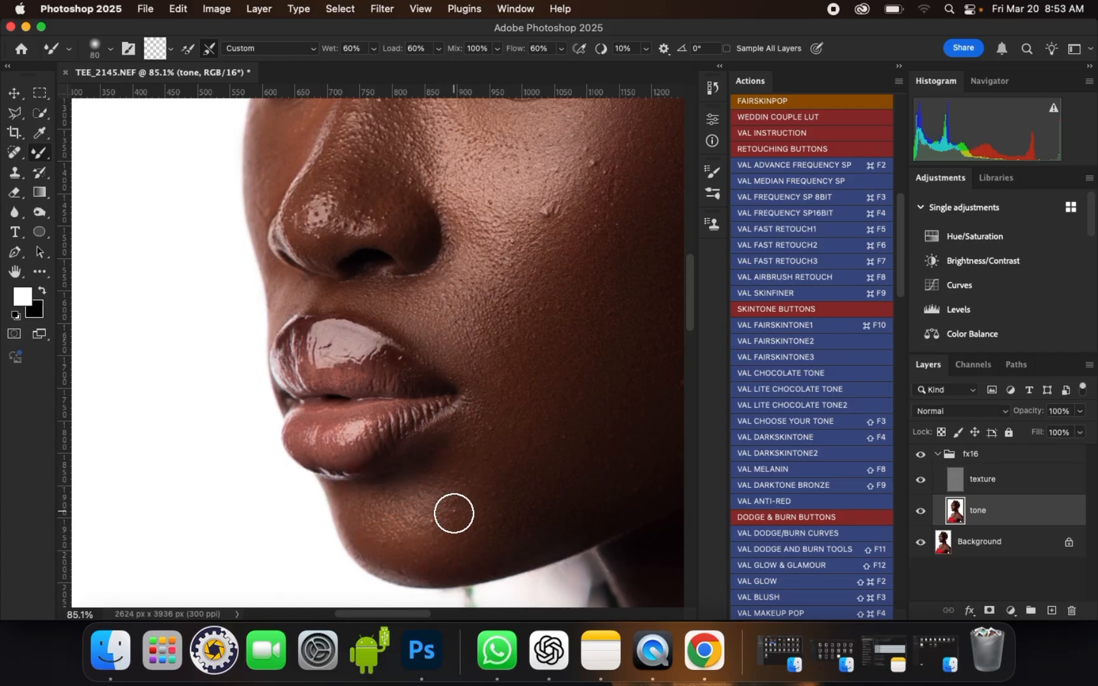
key("bracketright")
key("bracketright")
key("bracketright")
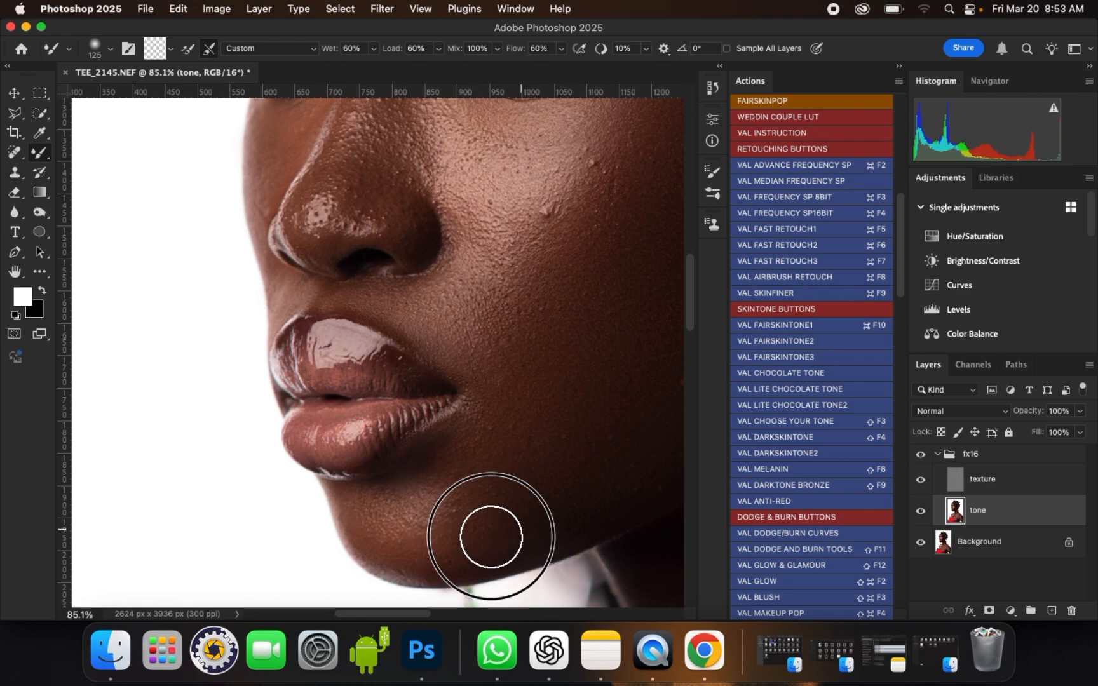
- Blend the near jaw and outer cheek toward the rose with the mixer brush at 125 to 250 px
scroll(512, 495, "down", 3)
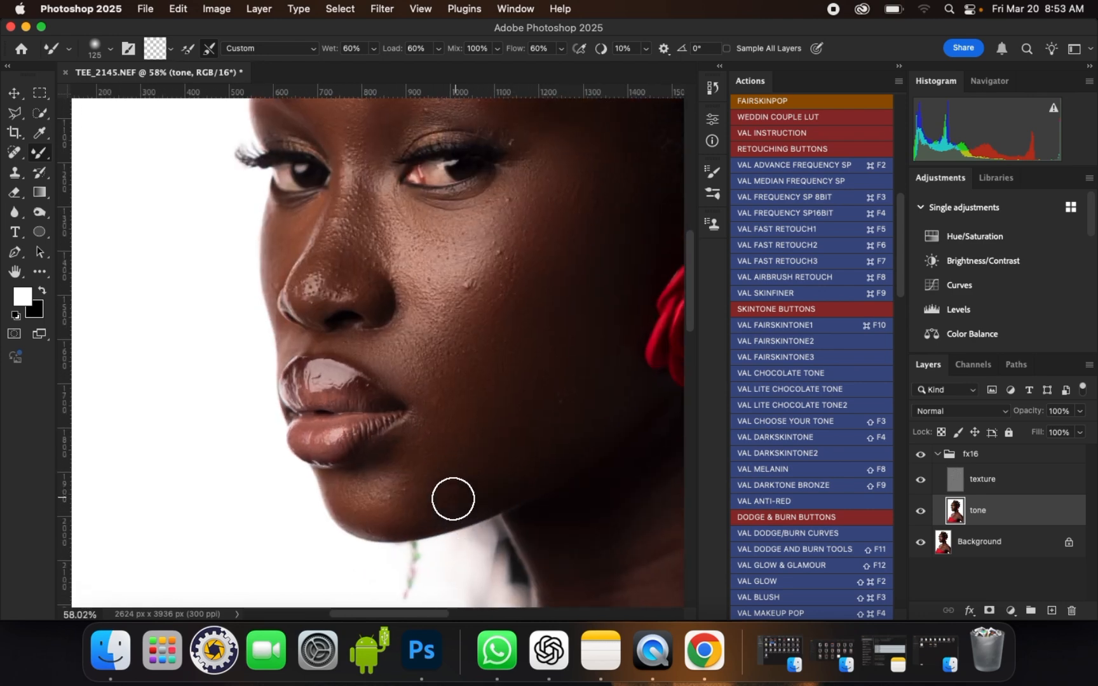
scroll(453, 498, "down", 3)
scroll(521, 334, "up", 1)
key("bracketright")
key("bracketright")
key("bracketright")
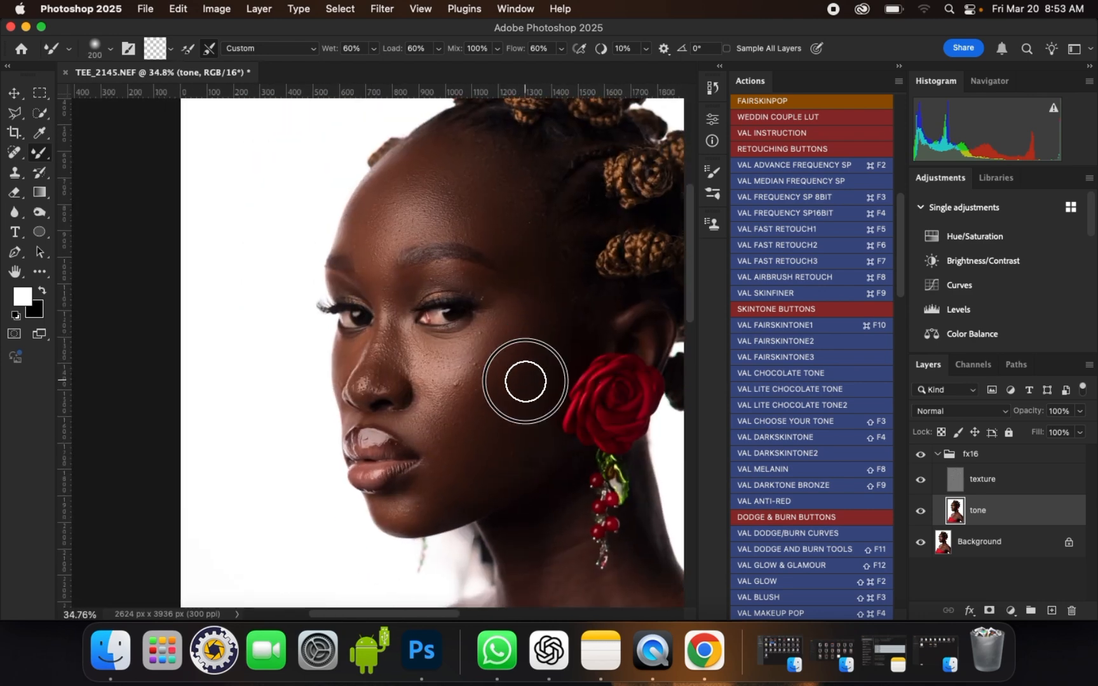
scroll(517, 409, "up", 2)
key("bracketright")
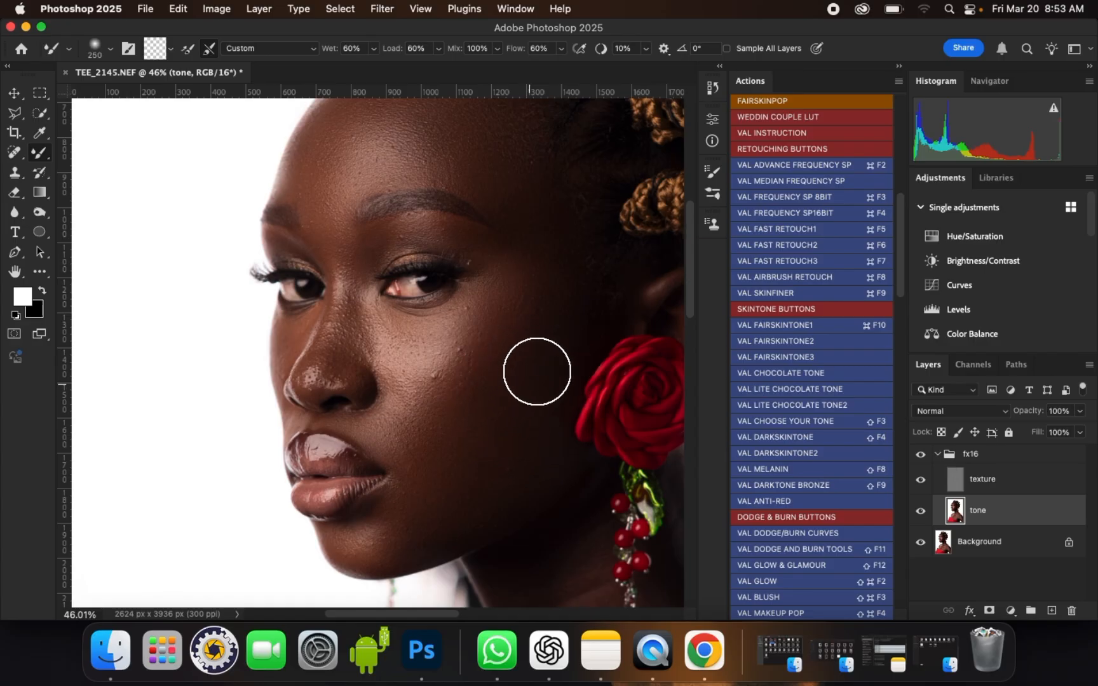
- Smooth the cheek highlight below the near eye with the mixer brush at 100 to 150 px
key("bracketleft")
key("bracketleft")
key("bracketleft")
key("bracketleft")
key("bracketleft")
scroll(432, 311, "up", 2)
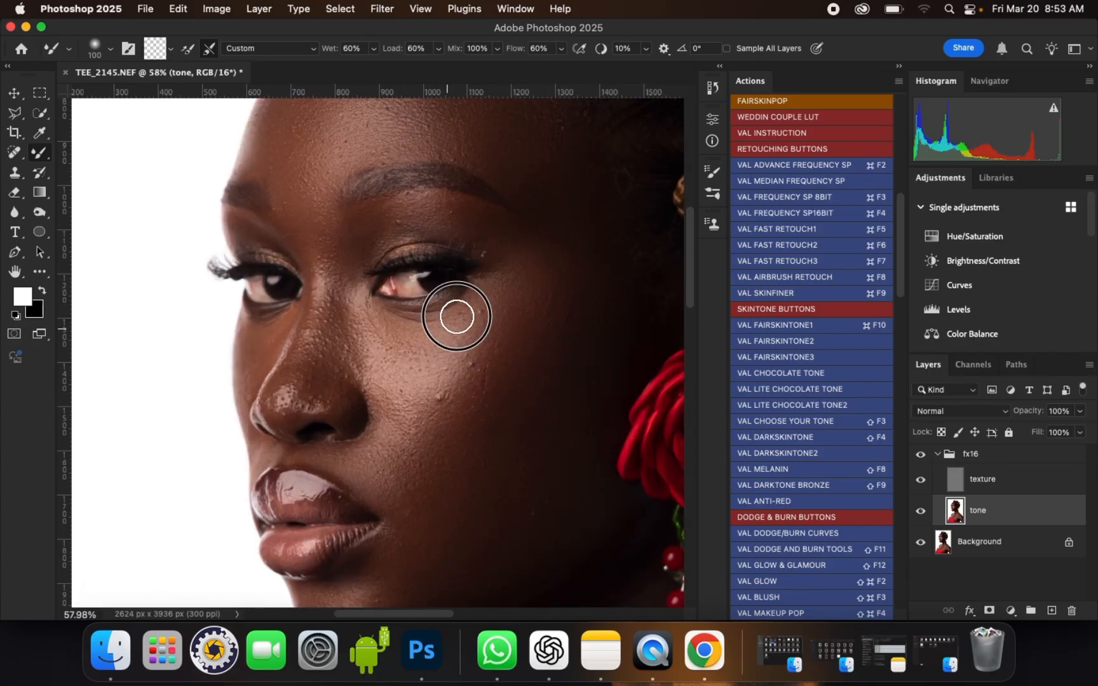
key("bracketright")
key("bracketright")
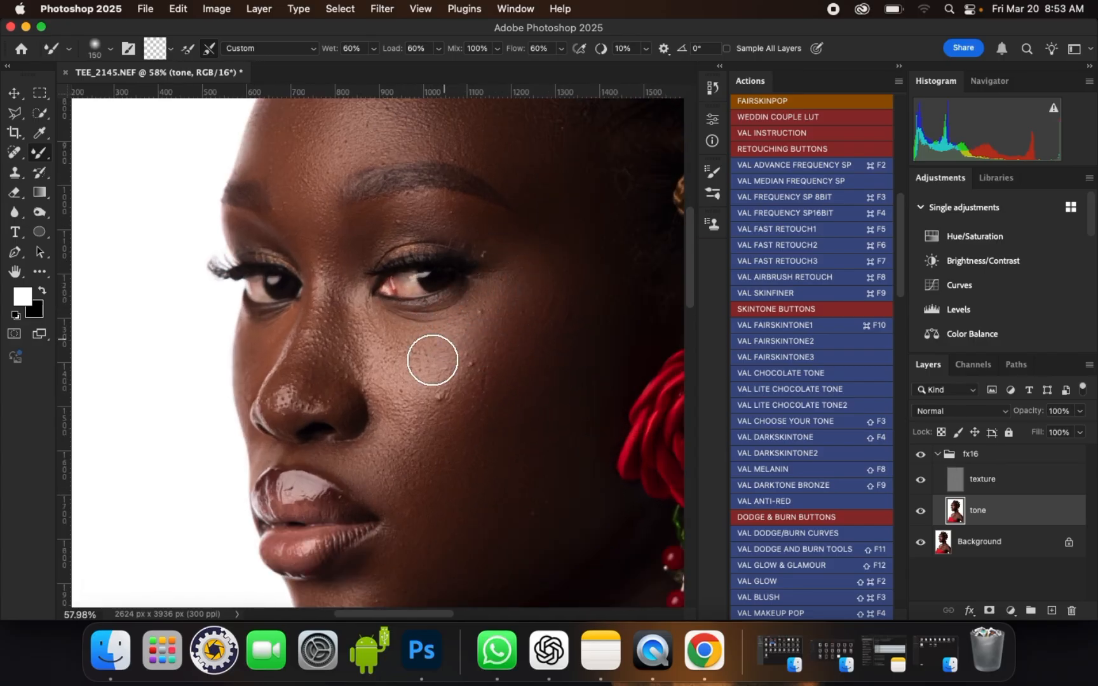
- Blend the near cheek beside the nostril and out toward the side of the face with the mixer brush at 100 to 175 px
key("bracketleft")
left_click(399, 419)
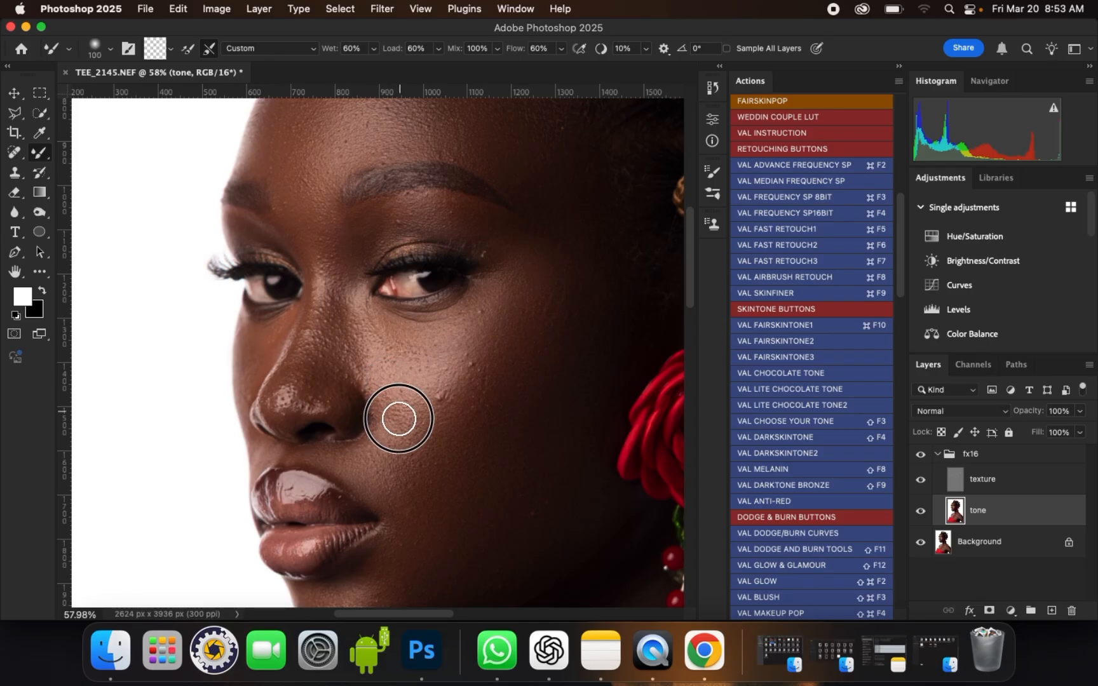
key("bracketright")
key("bracketright")
mouse_move(410, 435)
left_mouse_down()
mouse_move(415, 426)
mouse_move(433, 439)
left_mouse_up()
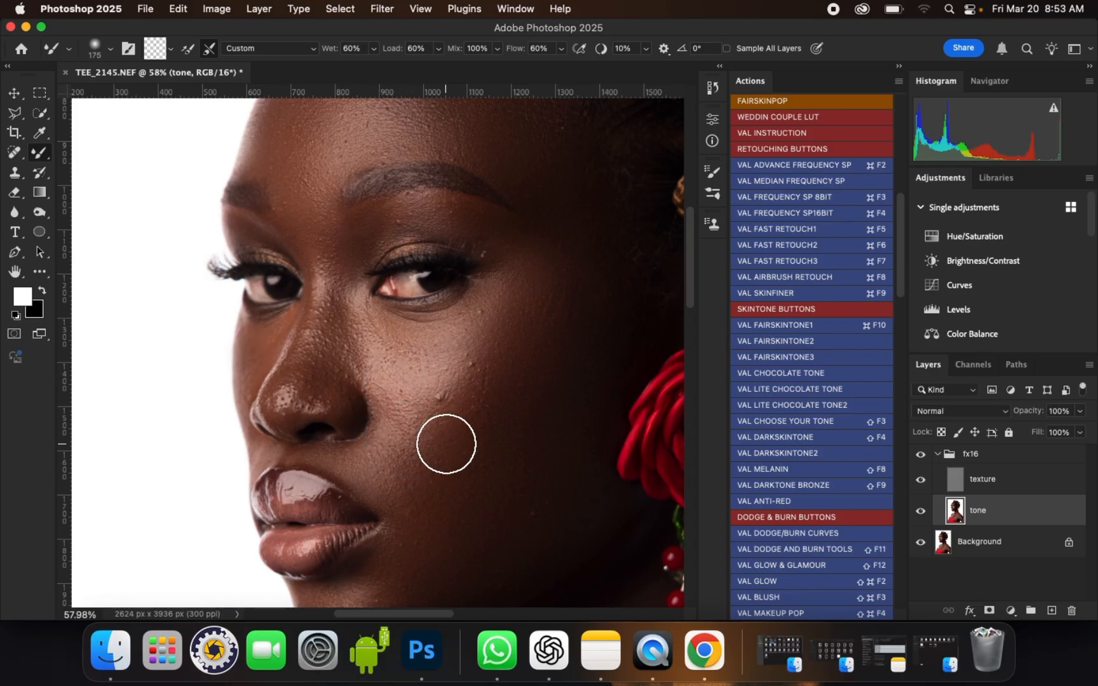
left_click(493, 406)
scroll(370, 421, "down", 2)
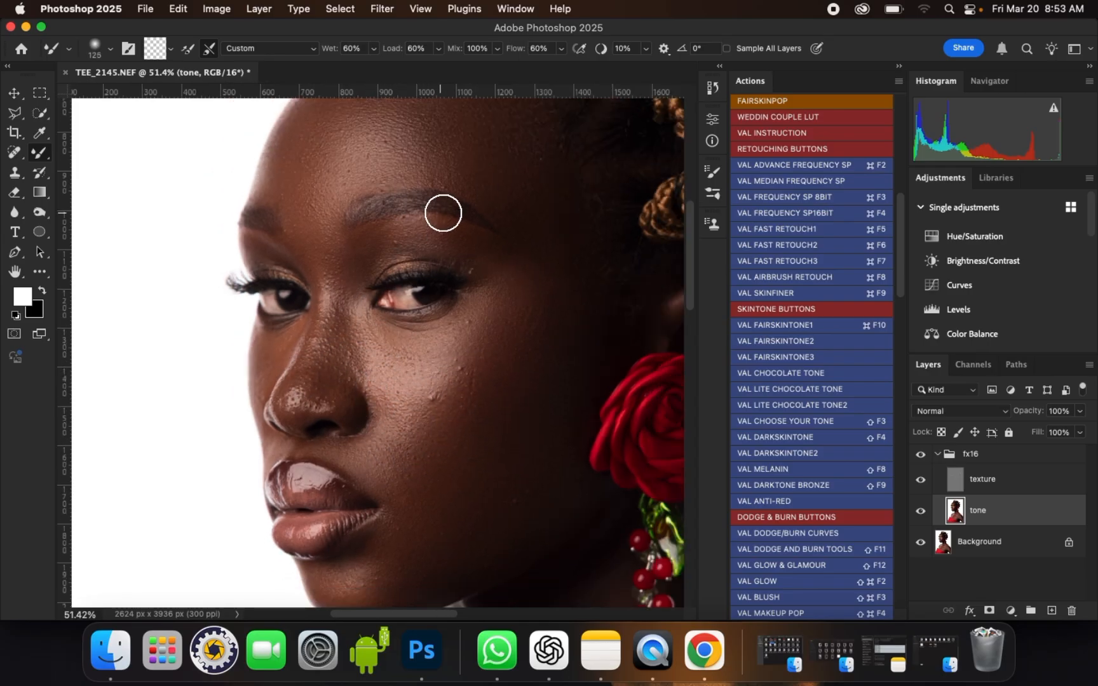
- Smooth the skin around the outer end of the near eyebrow with the mixer brush at 100 to 125 px
scroll(441, 214, "up", 2)
key("bracketleft")
key("bracketleft")
scroll(466, 223, "down", 3)
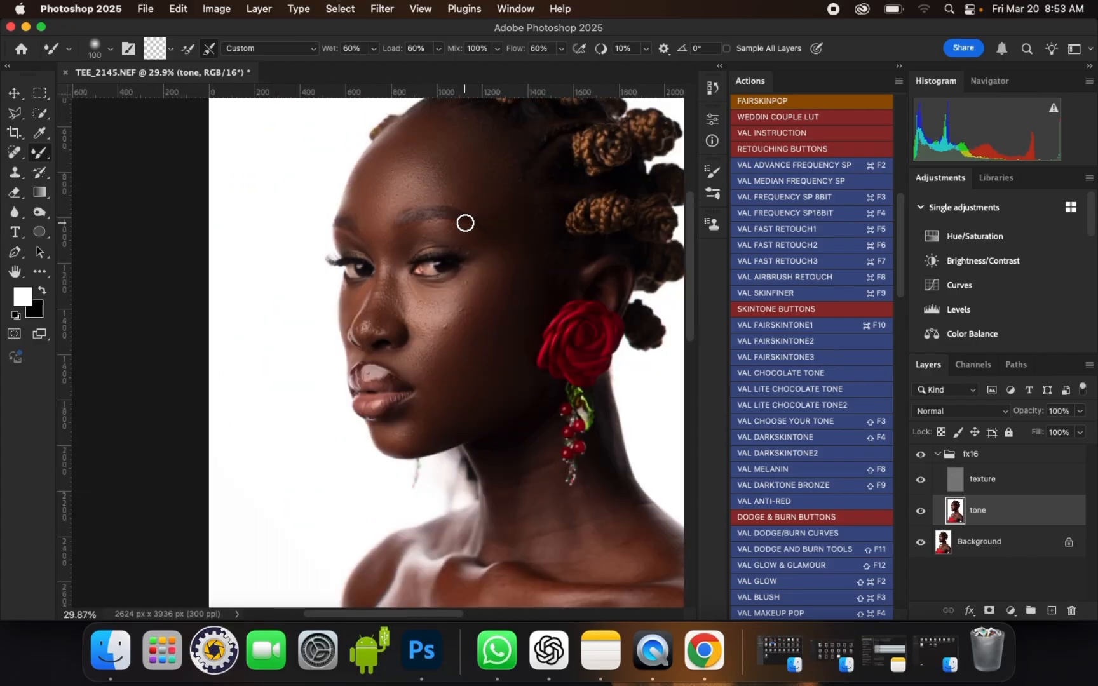
- Blend the upper forehead and temple near the hairline with the mixer brush at 175 to 250 px
key("bracketright")
key("bracketright")
scroll(451, 147, "up", 3)
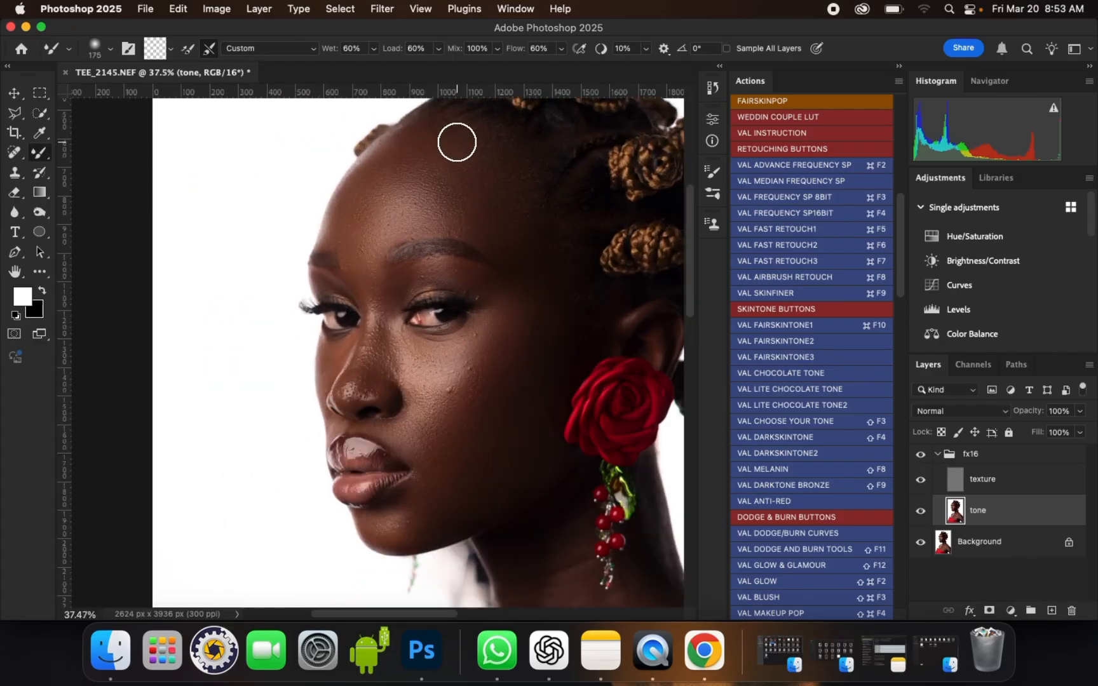
key("bracketright")
key("bracketright")
key("bracketright")
left_click_drag(499, 148, 511, 168)
mouse_move(515, 198)
left_mouse_down()
mouse_move(520, 205)
mouse_move(475, 144)
mouse_move(480, 151)
left_mouse_up()
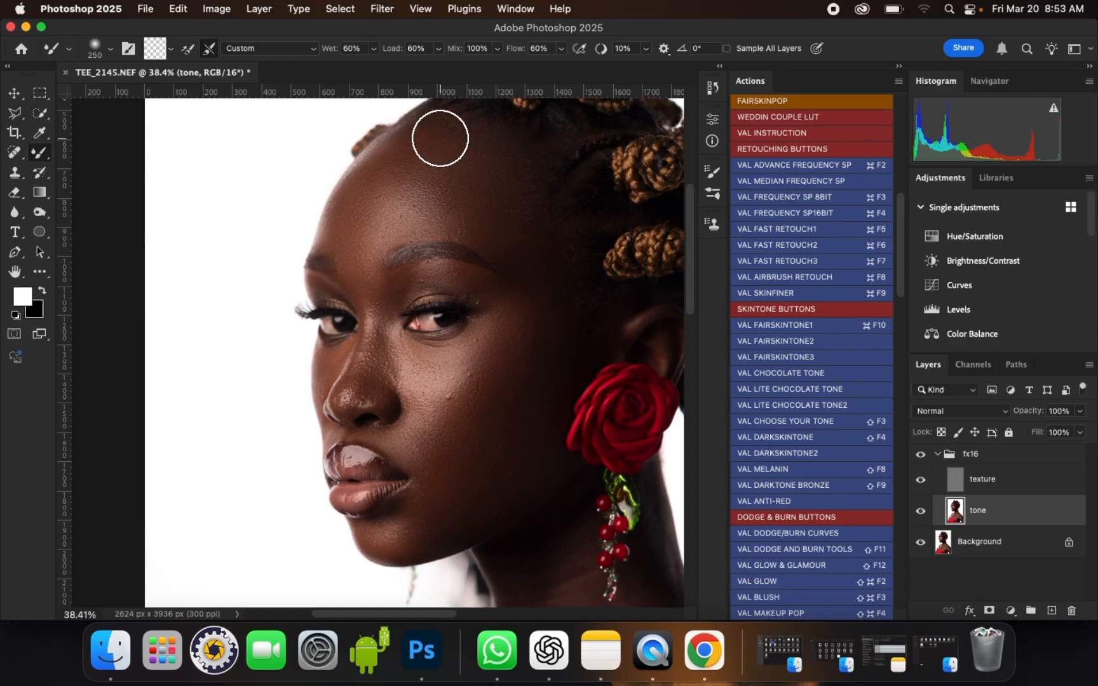
- Blend the shadowed side of the face beside the rose with the 250 px mixer brush
scroll(440, 138, "down", 5)
scroll(406, 279, "up", 2)
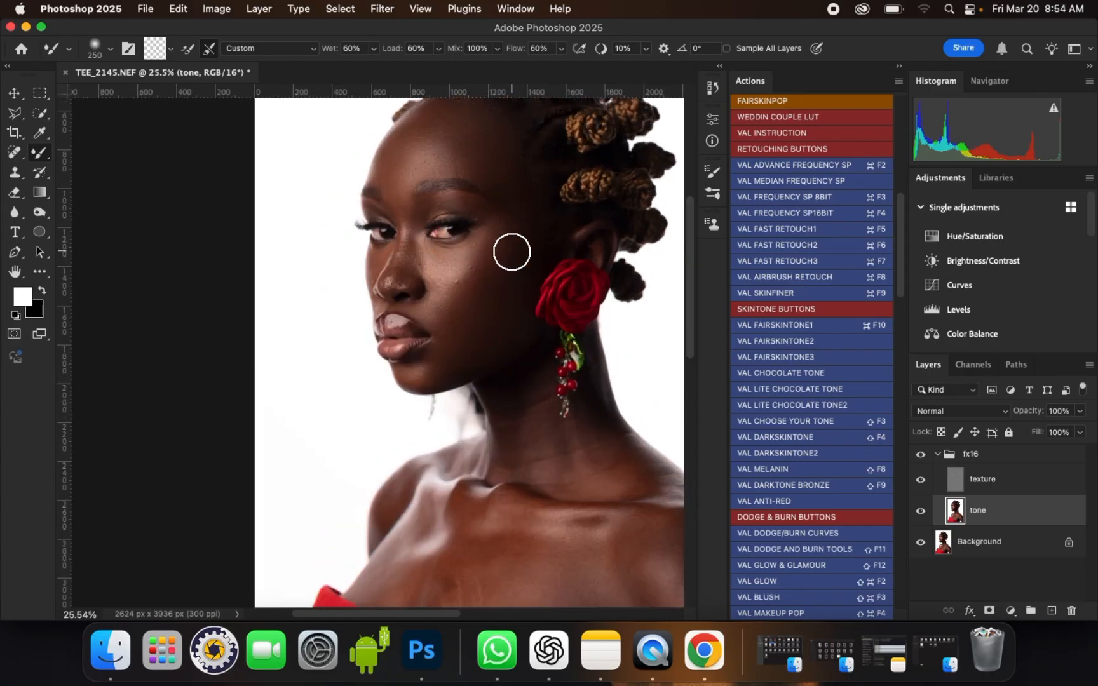
scroll(511, 252, "up", 3)
key("bracketright")
mouse_move(509, 257)
left_mouse_down()
mouse_move(498, 305)
mouse_move(514, 260)
left_mouse_up()
scroll(480, 284, "down", 5)
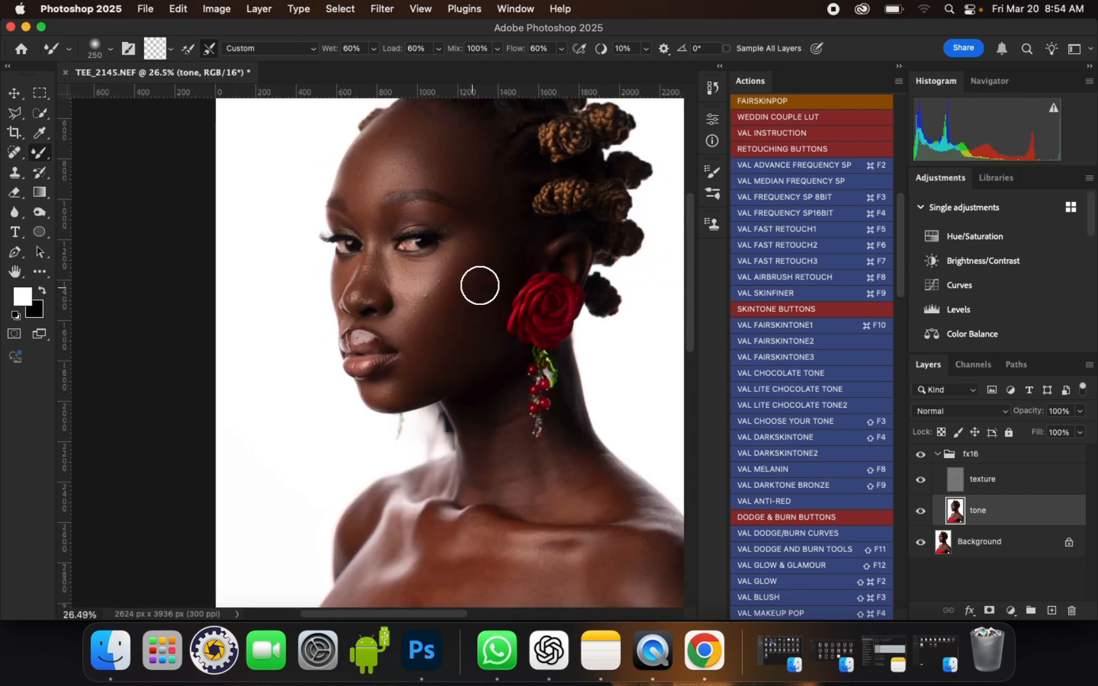
scroll(532, 399, "up", 4)
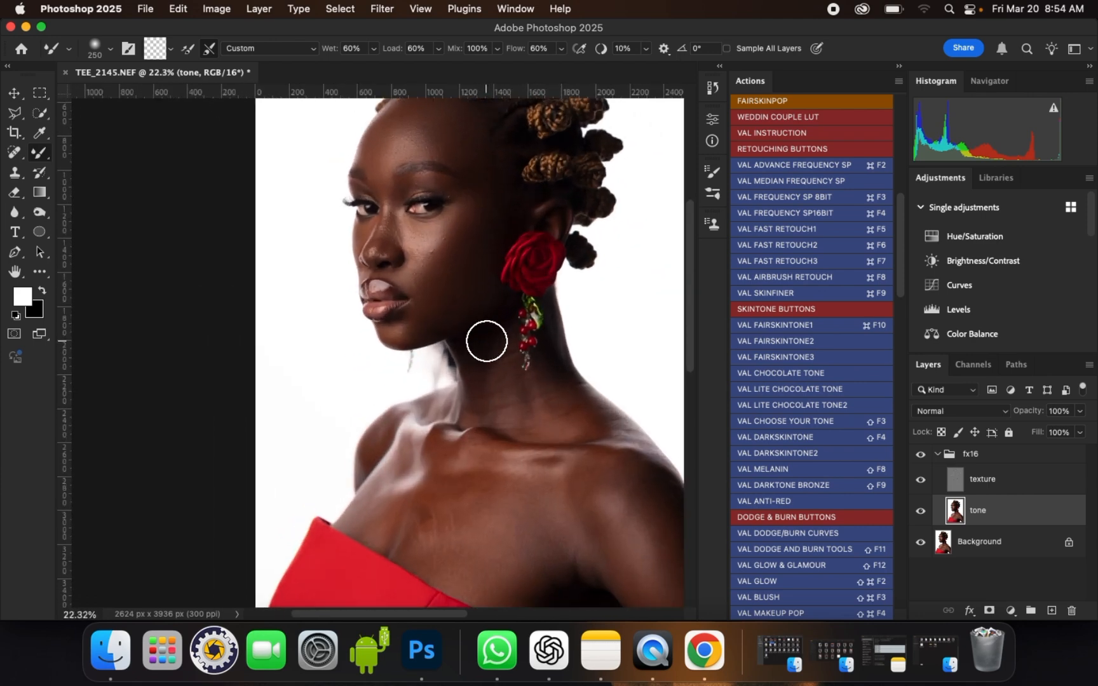
- Smooth the front of the neck below the jaw with the mixer brush at 100 to 175 px
key("bracketleft")
key("bracketleft")
scroll(517, 374, "up", 7)
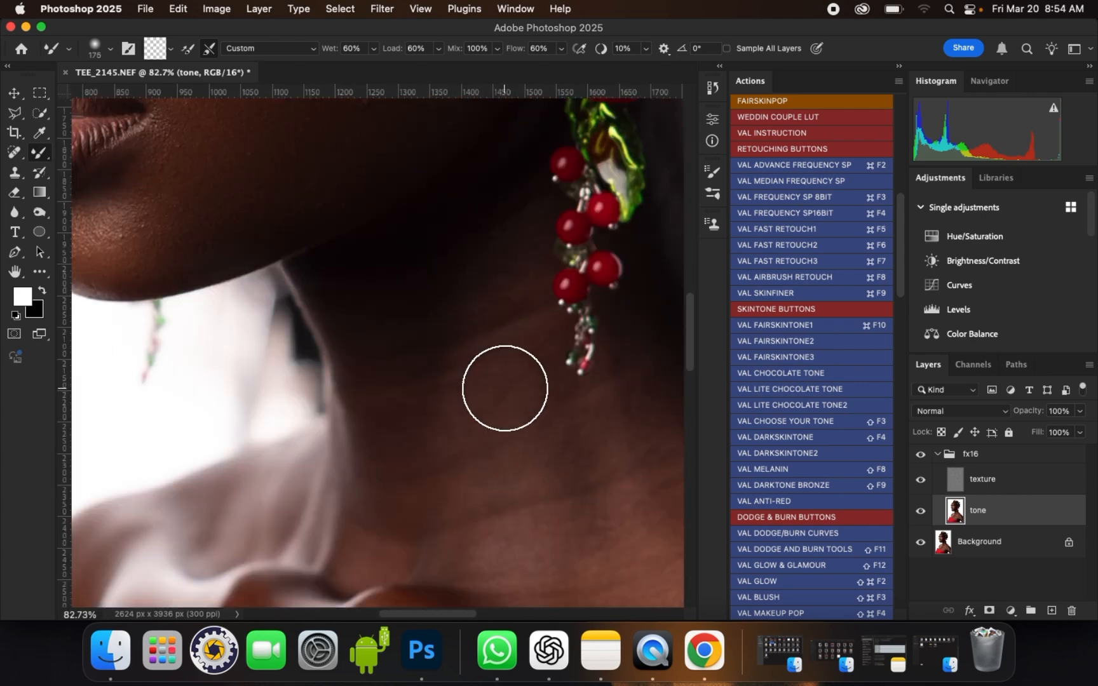
left_click_drag(499, 392, 423, 411)
key("bracketleft")
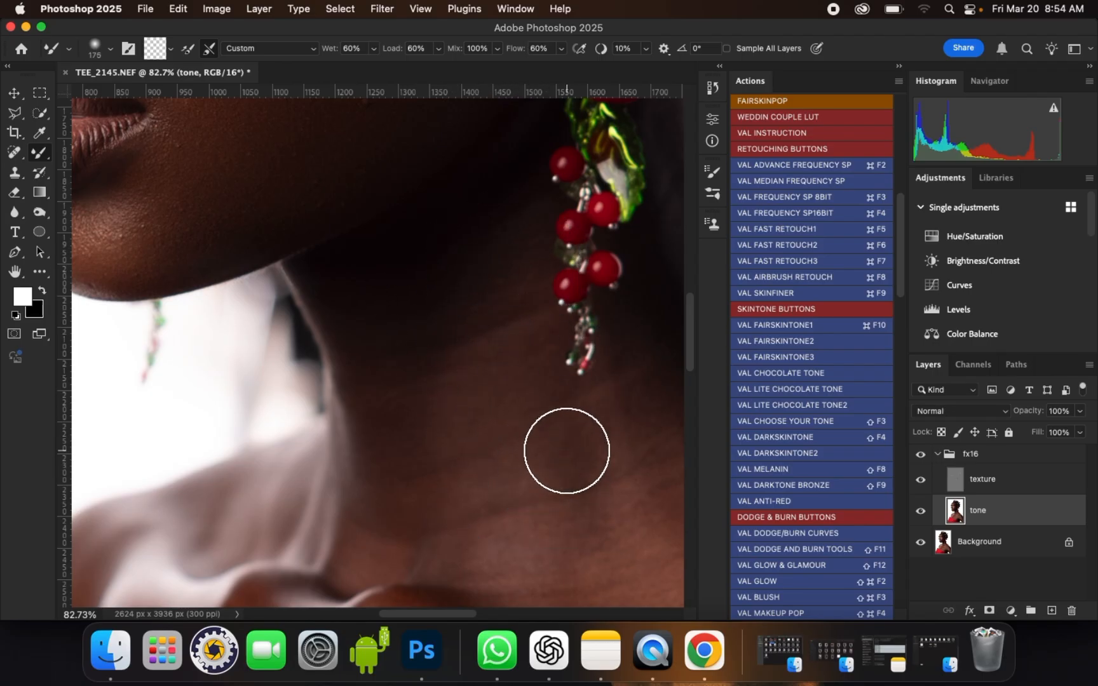
key("bracketleft")
key("bracketleft")
left_click_drag(451, 500, 430, 507)
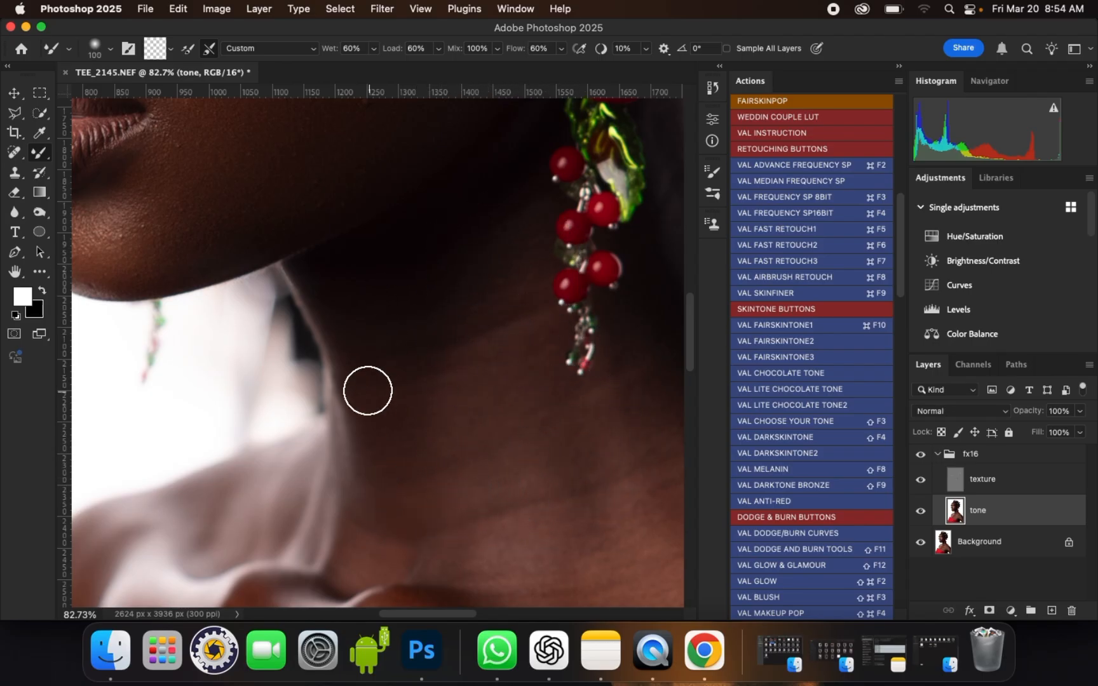
- Blend the side of the neck below the hanging earring with the mixer brush at 100 to 150 px
scroll(367, 394, "down", 1)
key("bracketright")
key("bracketright")
left_click_drag(614, 414, 585, 430)
mouse_move(548, 528)
left_mouse_down()
mouse_move(520, 533)
mouse_move(551, 524)
left_mouse_up()
scroll(451, 436, "down", 1)
key("bracketleft")
scroll(451, 484, "down", 1)
key("bracketleft")
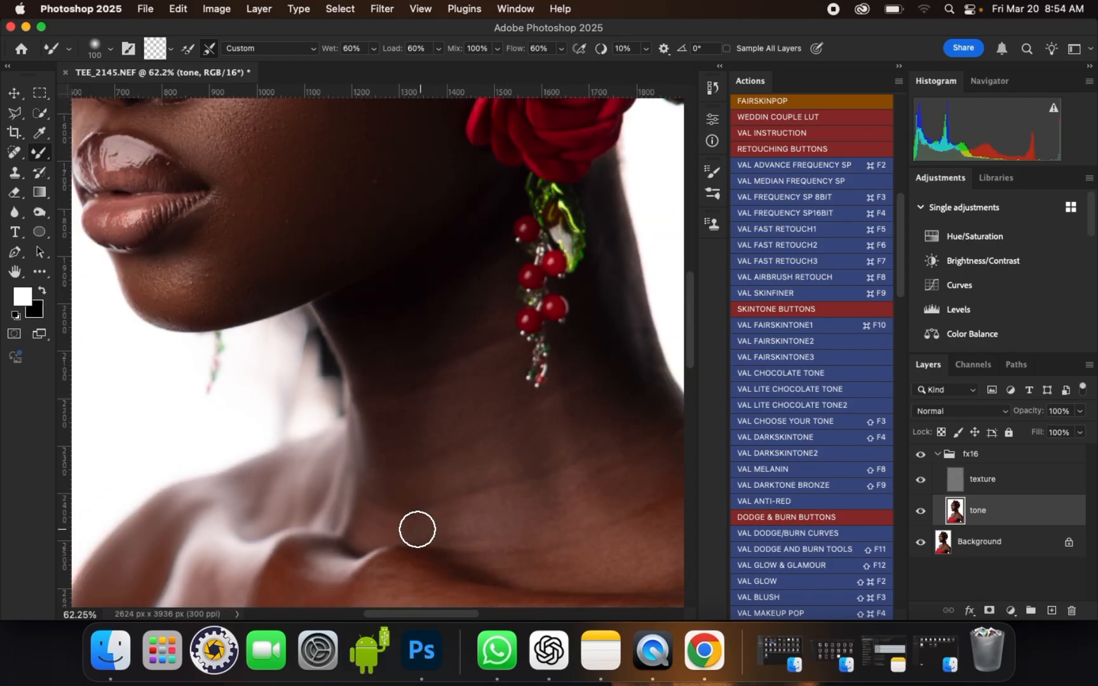
- Smooth the base of the neck above the collarbone with the mixer brush at about 150 px
scroll(399, 387, "down", 2)
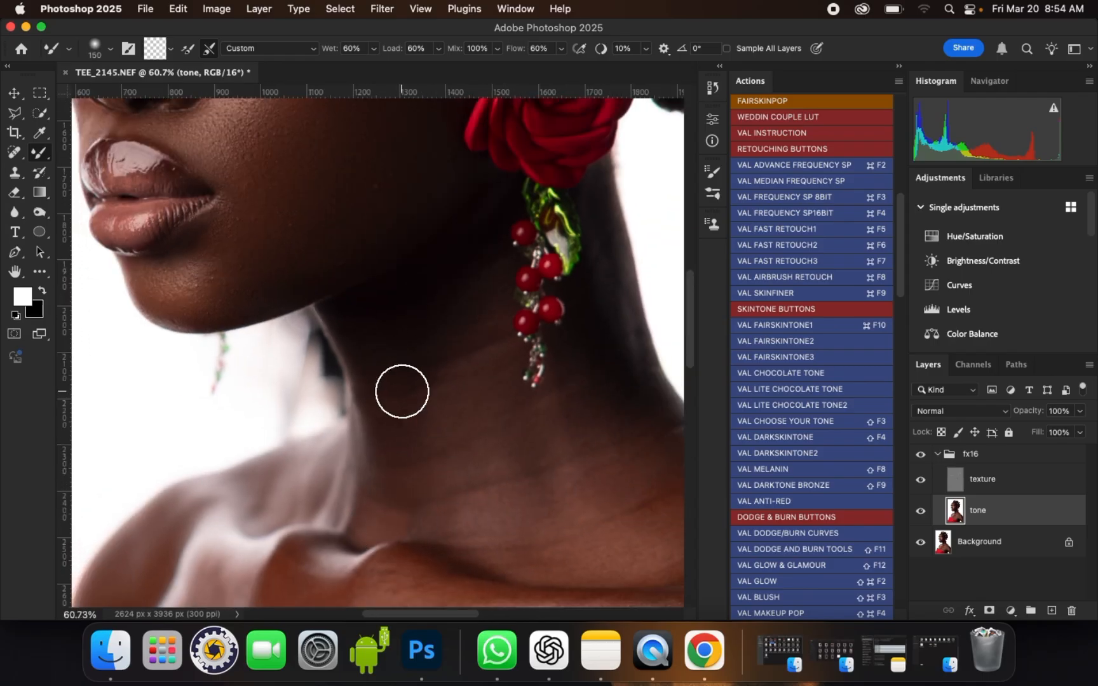
mouse_move(648, 451)
left_mouse_down()
mouse_move(606, 523)
mouse_move(646, 502)
mouse_move(623, 456)
mouse_move(575, 505)
mouse_move(631, 523)
left_mouse_up()
scroll(446, 440, "down", 1)
key("bracketright")
left_click_drag(506, 516, 472, 517)
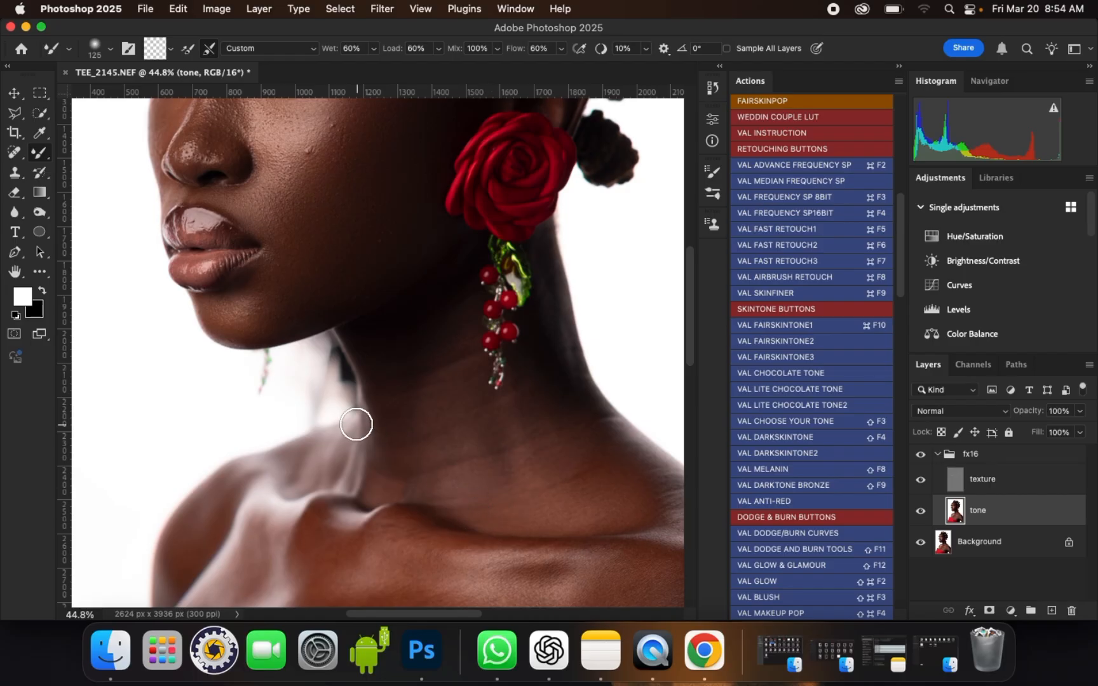
- Blend the slope between the neck and the near shoulder with the 150 px mixer brush
scroll(311, 418, "down", 1)
scroll(606, 478, "up", 1)
left_click_drag(616, 481, 619, 482)
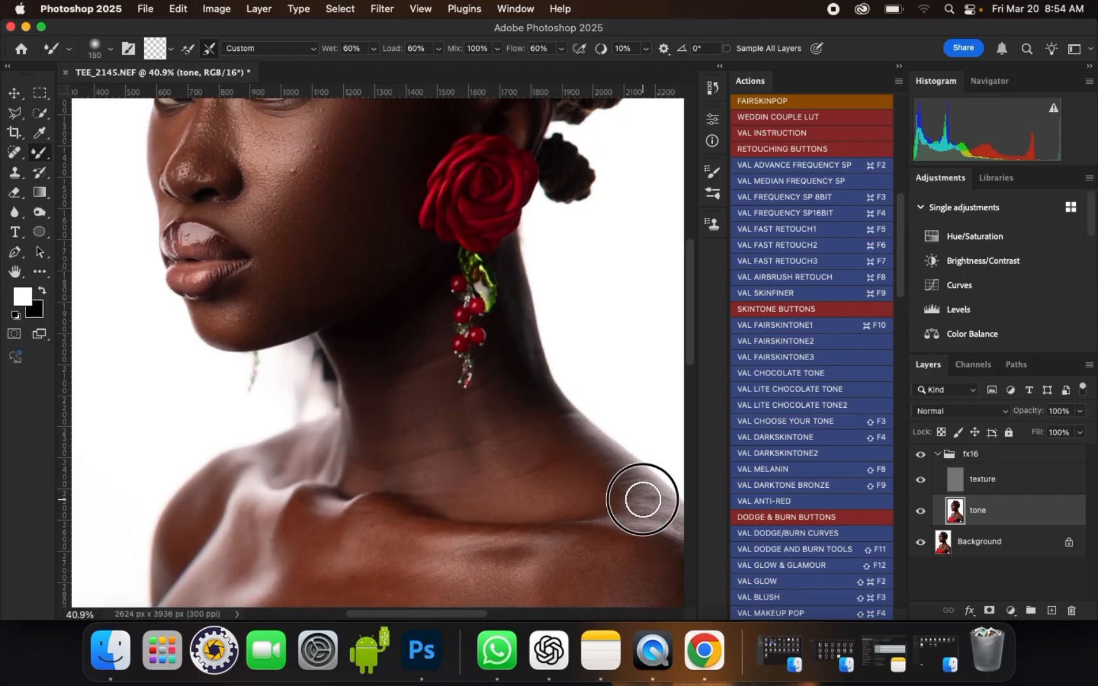
left_click_drag(634, 495, 630, 502)
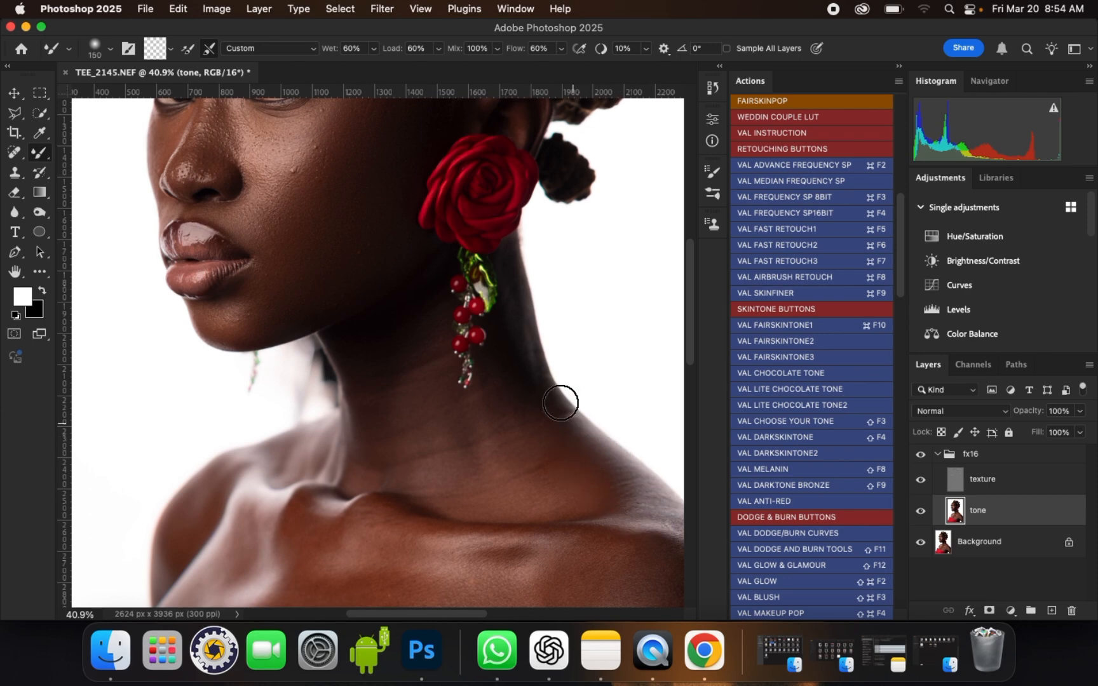
- Blend the upper chest just below the collarbone with the mixer brush at 175 to 300 px
scroll(560, 403, "down", 5)
scroll(477, 482, "up", 1)
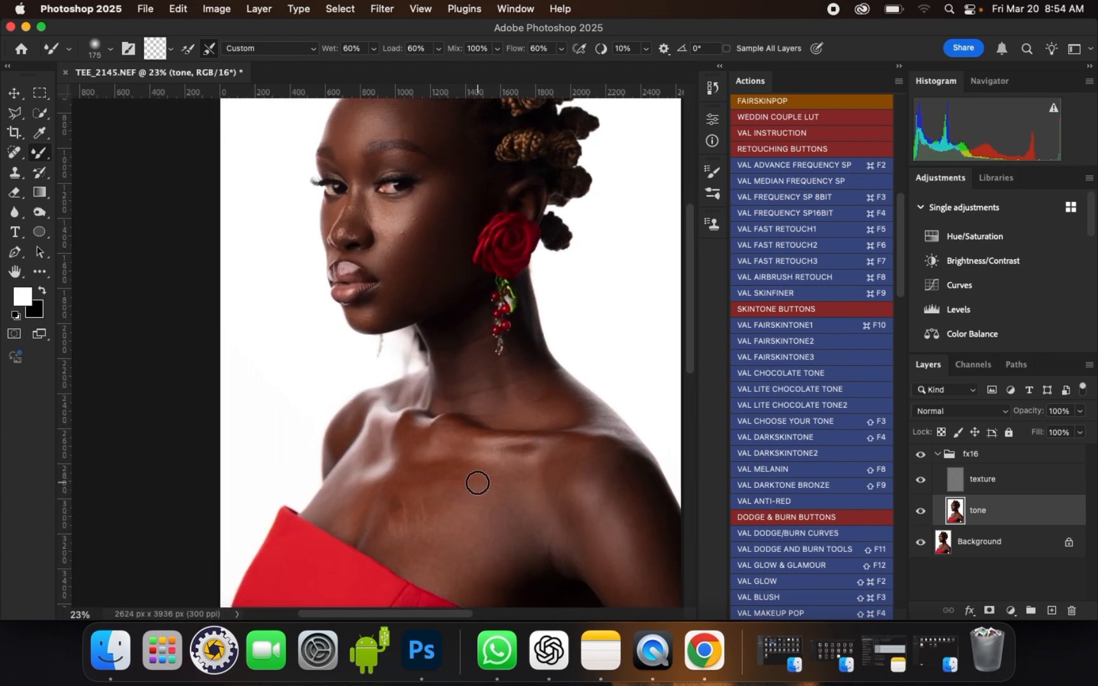
scroll(437, 471, "up", 2)
key("bracketright")
key("bracketright")
mouse_move(447, 473)
left_mouse_down()
mouse_move(434, 473)
mouse_move(449, 462)
left_mouse_up()
key("bracketleft")
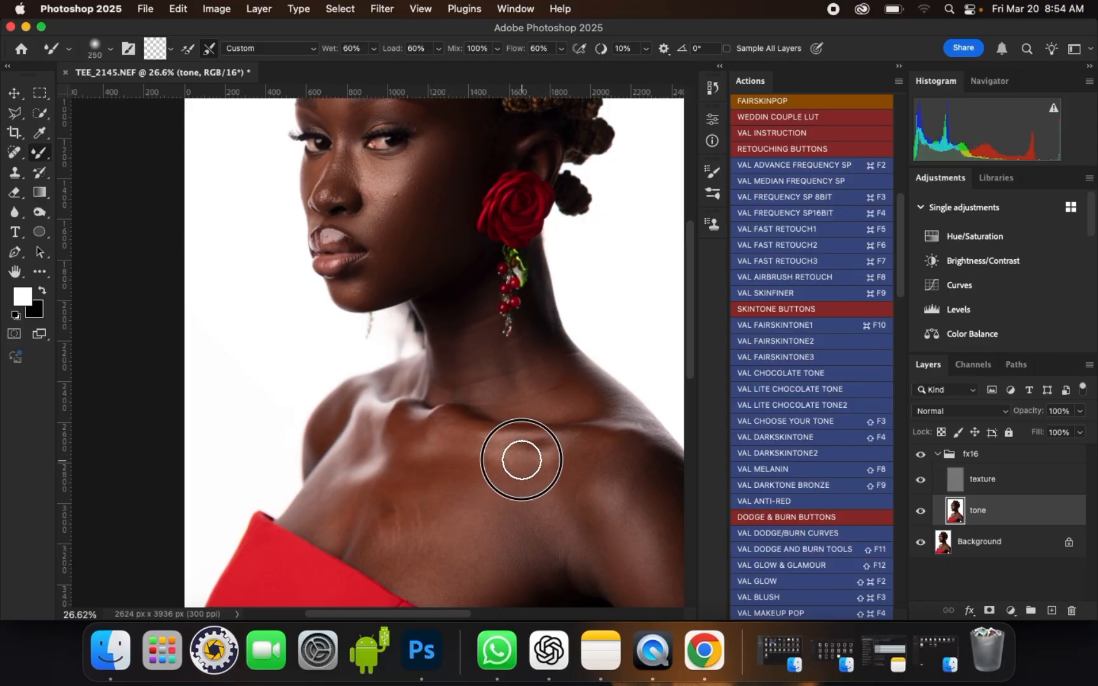
key("bracketright")
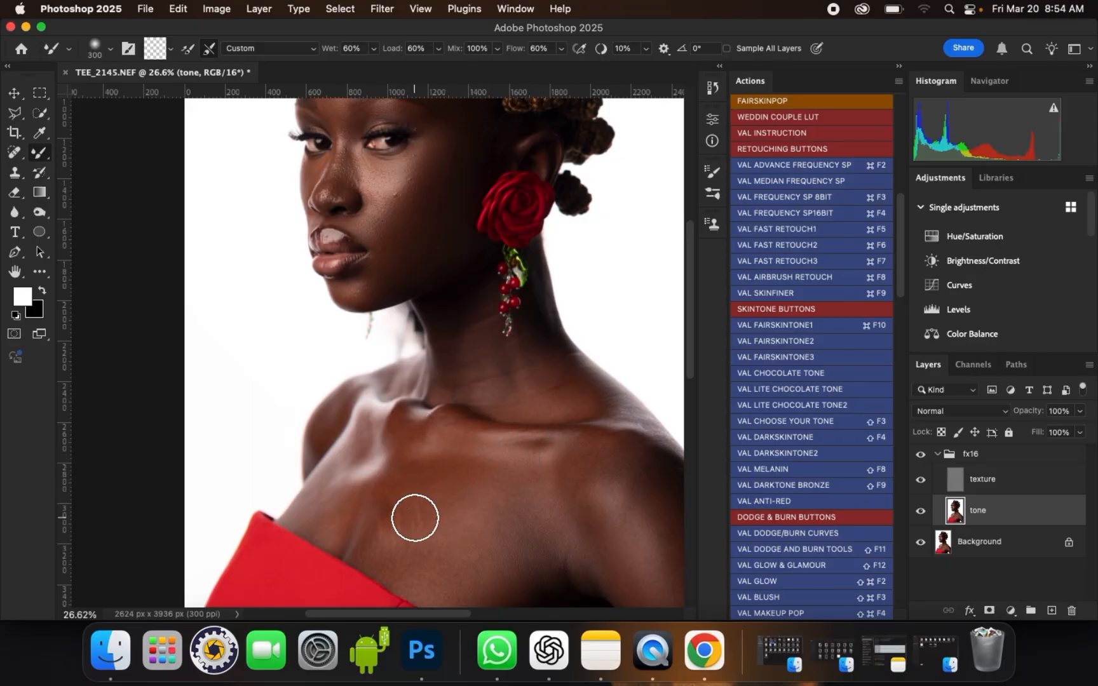
- Smooth the middle of the chest and the area toward the near armpit with the mixer brush at 200 to 250 px
scroll(411, 521, "up", 1)
key("bracketleft")
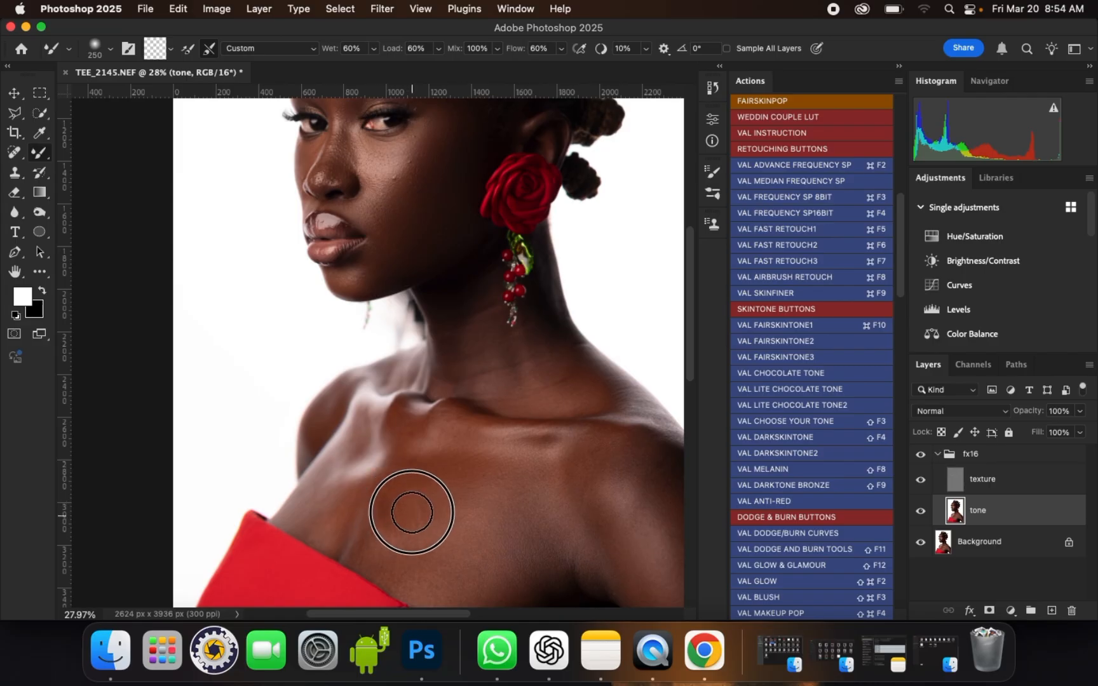
scroll(387, 552, "up", 3)
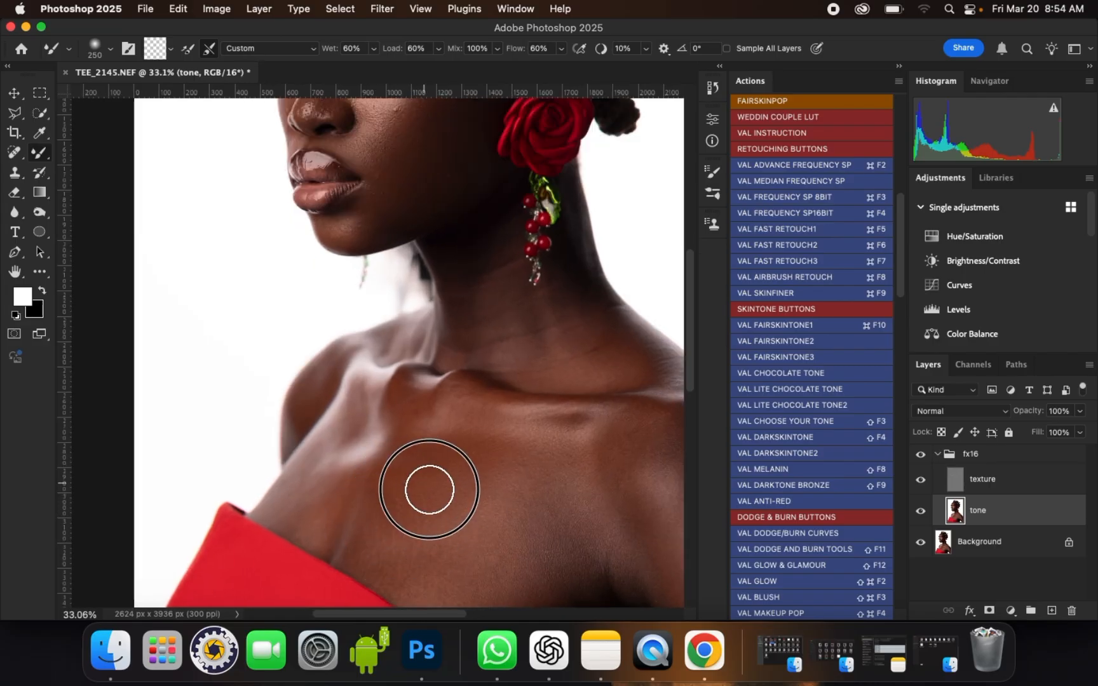
left_click_drag(539, 481, 549, 478)
left_click_drag(559, 474, 572, 499)
mouse_move(579, 513)
left_mouse_down()
mouse_move(594, 543)
mouse_move(580, 490)
left_mouse_up()
mouse_move(562, 551)
left_mouse_down()
mouse_move(588, 570)
mouse_move(577, 572)
left_mouse_up()
left_click_drag(506, 561, 501, 550)
mouse_move(435, 559)
left_mouse_down()
mouse_move(398, 576)
mouse_move(367, 552)
left_mouse_up()
key("[")
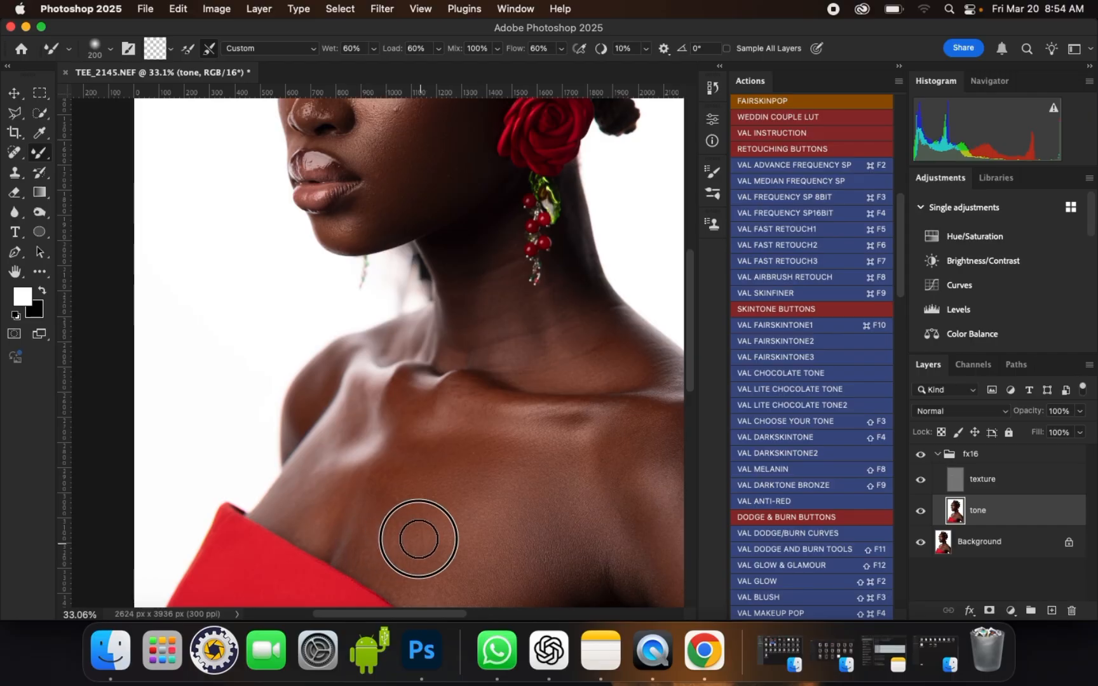
- Blend the lower chest above the red dress neckline with the mixer brush at 200 to 250 px
scroll(362, 419, "down", 1)
key("]")
left_click_drag(443, 579, 458, 583)
mouse_move(469, 577)
left_mouse_down()
mouse_move(473, 560)
mouse_move(415, 547)
mouse_move(484, 574)
mouse_move(463, 584)
left_mouse_up()
scroll(420, 460, "down", 2)
key("]")
key("[")
left_click_drag(495, 572, 491, 559)
- Smooth the far side of the chest and the skin along the collarbone with the mixer brush at about 250 px
left_click_drag(388, 454, 393, 458)
mouse_move(313, 486)
left_mouse_down()
mouse_move(341, 508)
mouse_move(323, 491)
mouse_move(332, 472)
mouse_move(335, 505)
left_mouse_up()
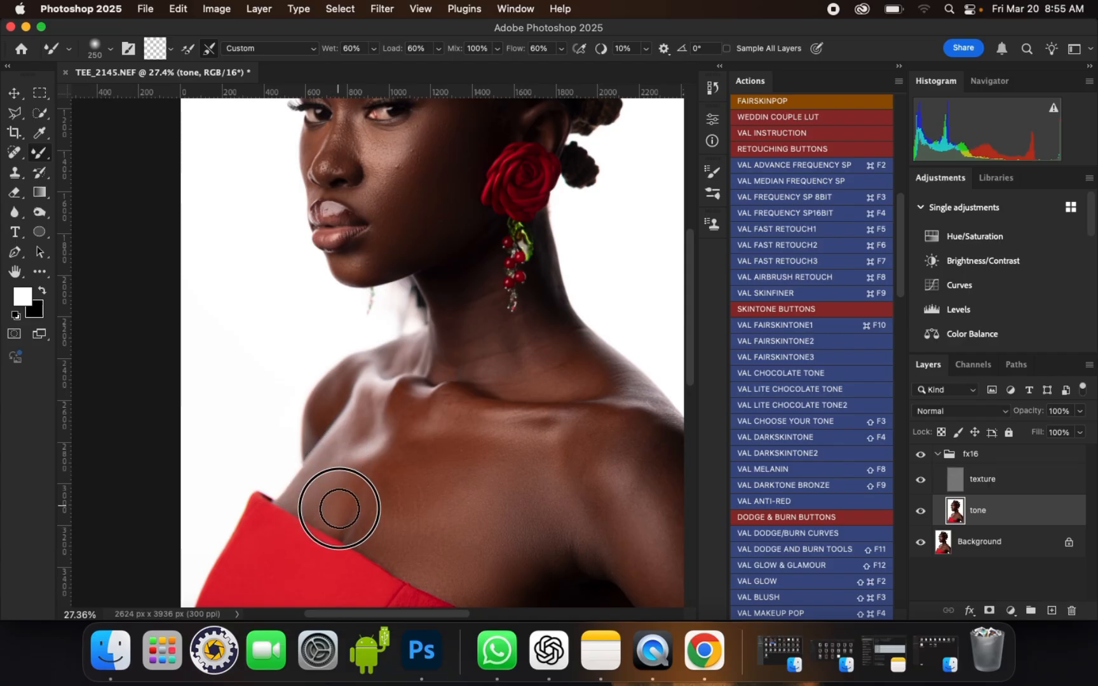
key("[")
mouse_move(369, 429)
left_mouse_down()
mouse_move(423, 392)
mouse_move(418, 426)
mouse_move(476, 416)
left_mouse_up()
key("[")
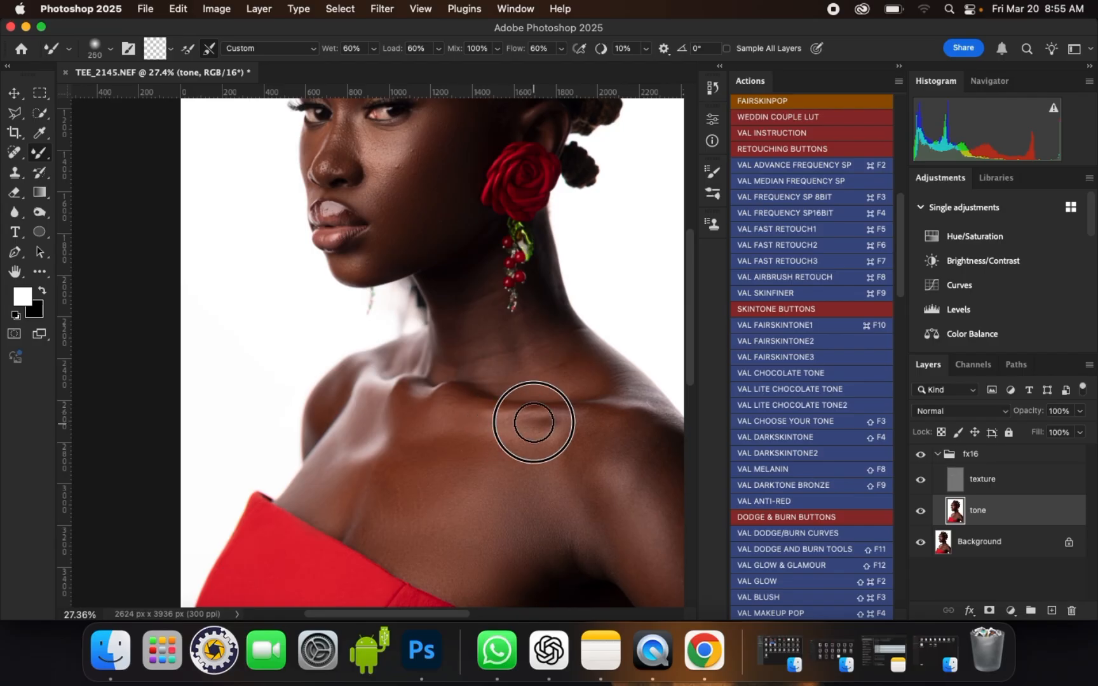
- Smooth the skin beside the near armpit and across the lower chest with the mixer brush at 200 to 300 px
mouse_move(597, 472)
left_mouse_down()
mouse_move(596, 444)
mouse_move(575, 442)
left_mouse_up()
key("[")
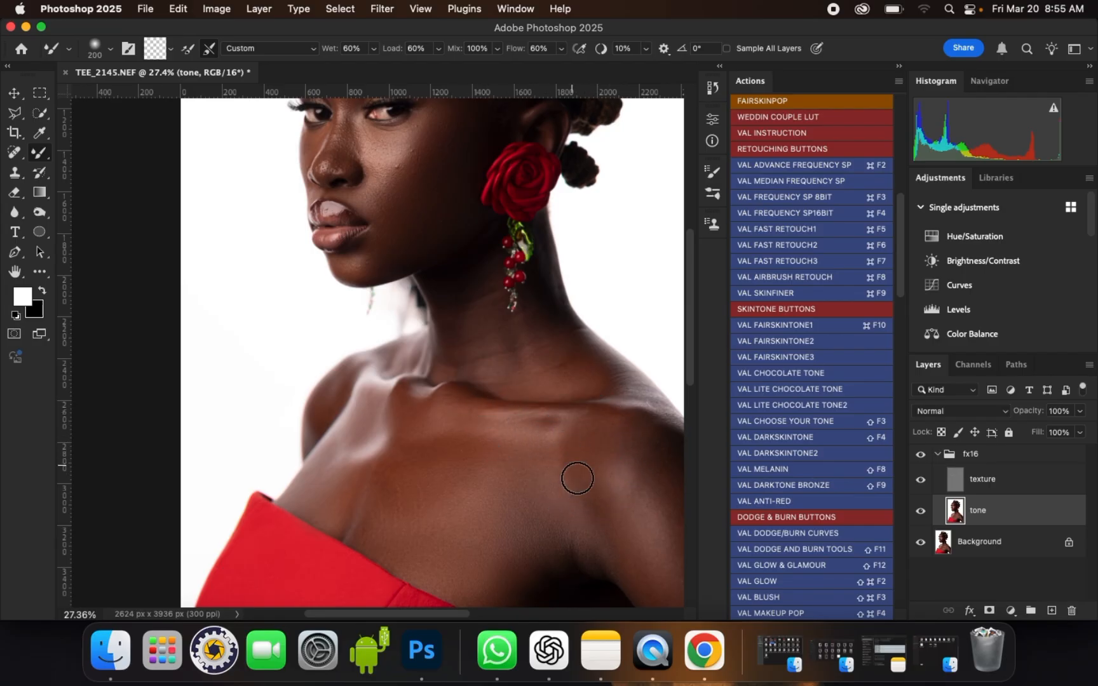
left_click_drag(586, 541, 488, 522)
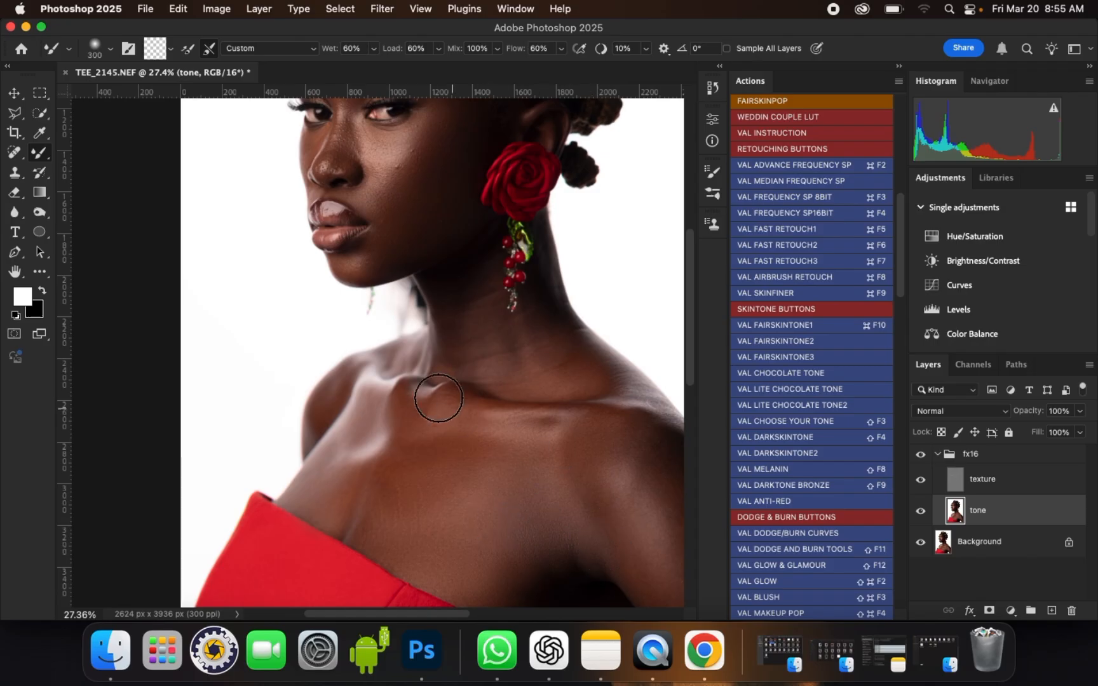
- Blend the broad tones of the near shoulder with the mixer brush at 500 px
scroll(438, 398, "down", 5)
key("]")
key("]")
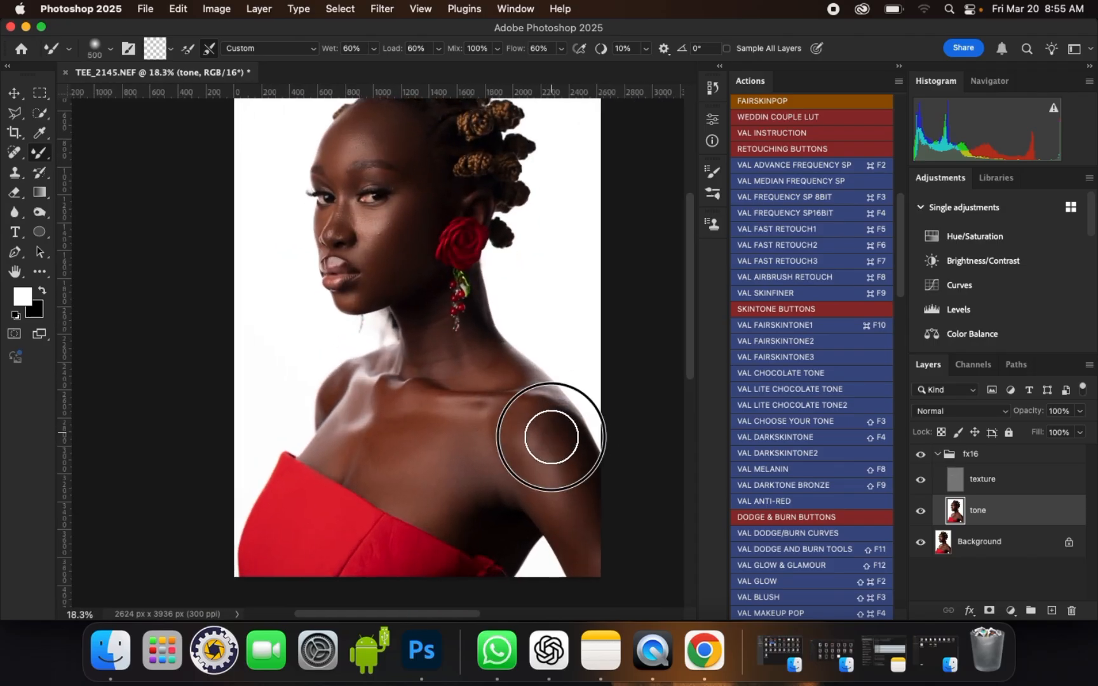
mouse_move(551, 437)
left_mouse_down()
mouse_move(528, 439)
mouse_move(530, 422)
left_mouse_up()
- Smooth the near upper arm from the shoulder down to the image edge with the mixer brush at 300 to 400 px
key("[")
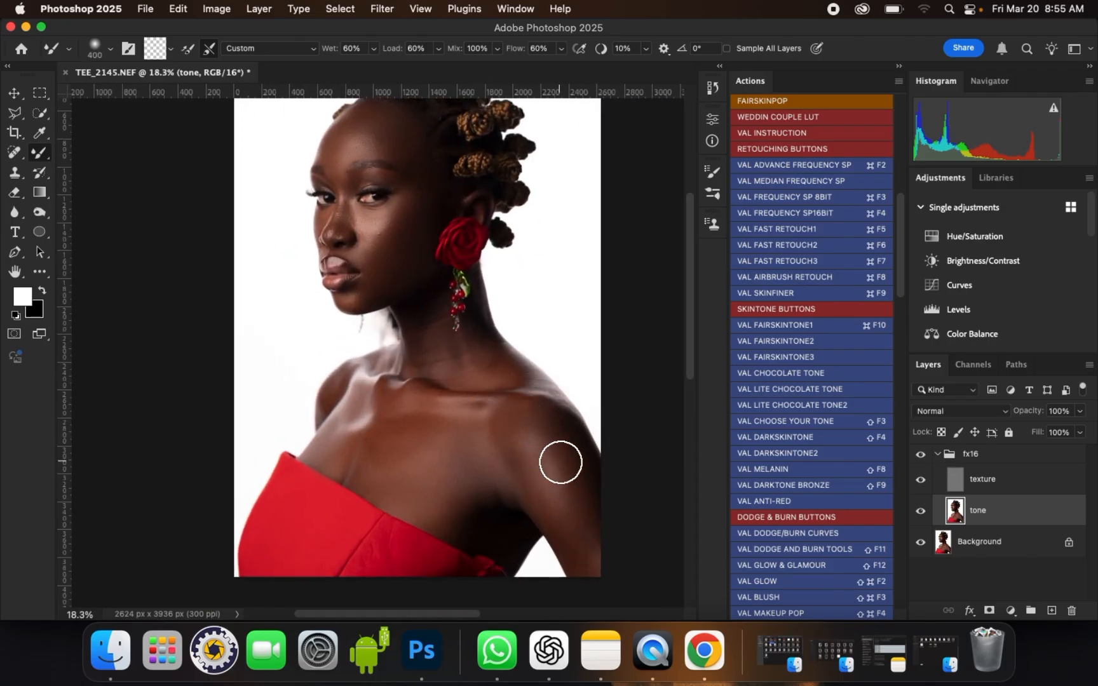
mouse_move(561, 462)
left_mouse_down()
mouse_move(583, 499)
mouse_move(571, 471)
mouse_move(591, 519)
mouse_move(588, 555)
left_mouse_up()
key("[")
left_click_drag(575, 553, 580, 562)
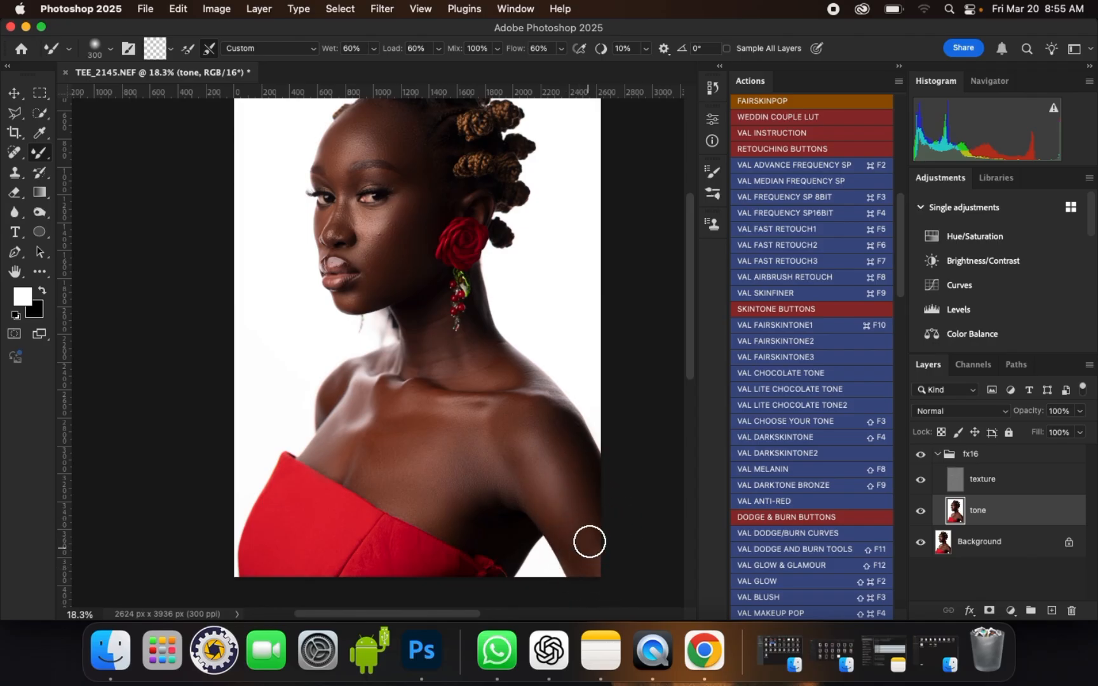
key("]")
mouse_move(540, 501)
left_mouse_down()
mouse_move(569, 501)
mouse_move(579, 538)
left_mouse_up()
key("]")
- Blend the highlight on top of the near shoulder beside the collarbone with the mixer brush at 200 px
scroll(544, 450, "up", 1)
scroll(545, 451, "up", 1)
key("[")
key("[")
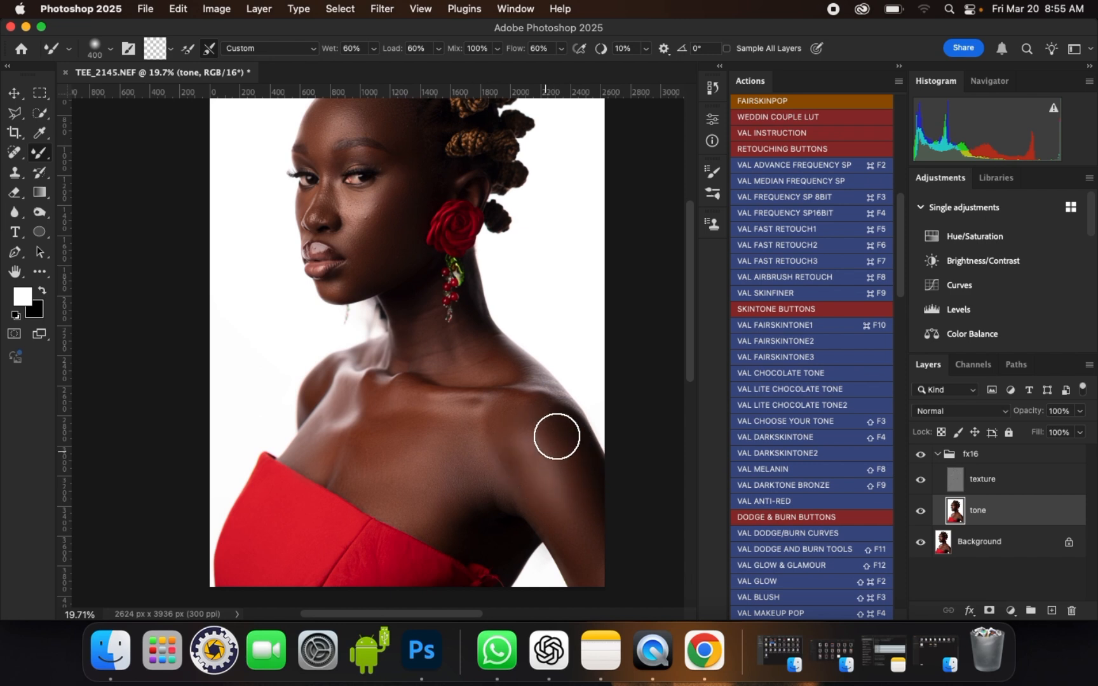
scroll(502, 359, "up", 5)
key("[")
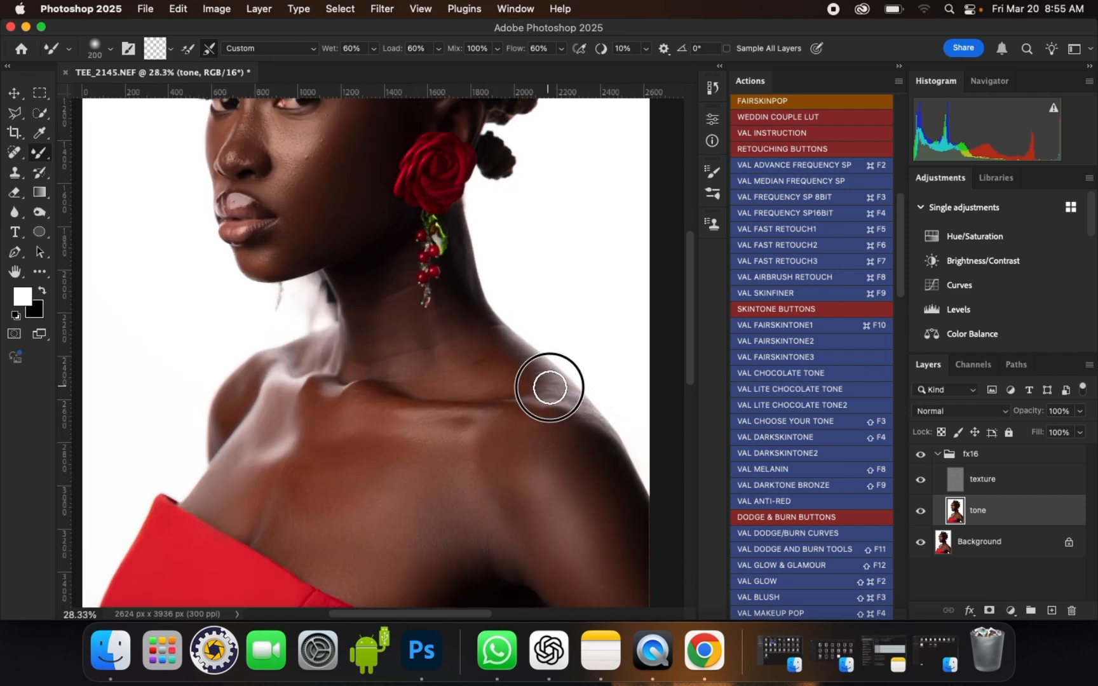
left_click(550, 397)
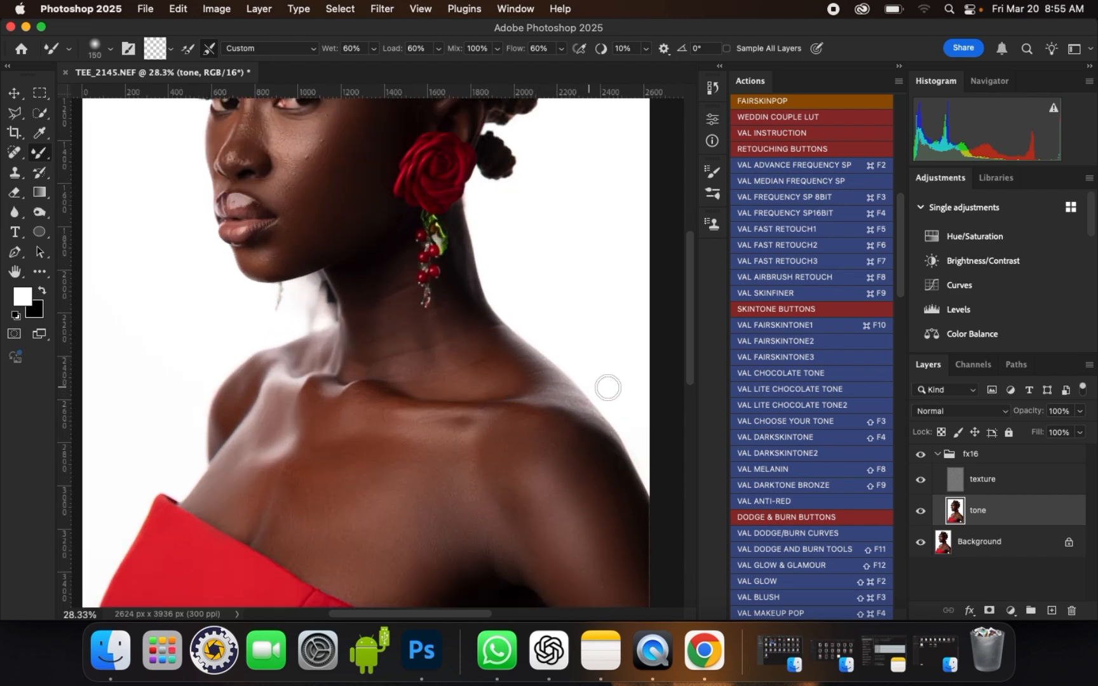
- Smooth the far shoulder and the base of the neck with the mixer brush at 150 to 200 px
scroll(273, 417, "up", 1)
key("]")
mouse_move(278, 440)
left_mouse_down()
mouse_move(263, 451)
mouse_move(292, 411)
mouse_move(280, 443)
mouse_move(269, 449)
mouse_move(292, 399)
left_mouse_up()
key("[")
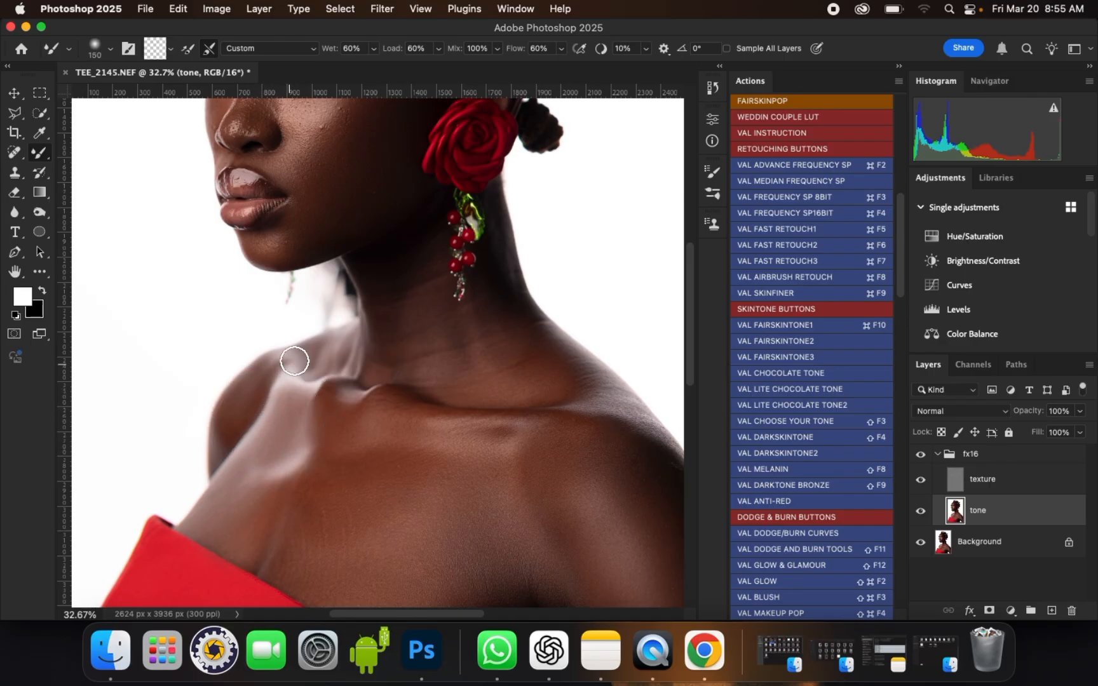
left_click_drag(328, 353, 379, 352)
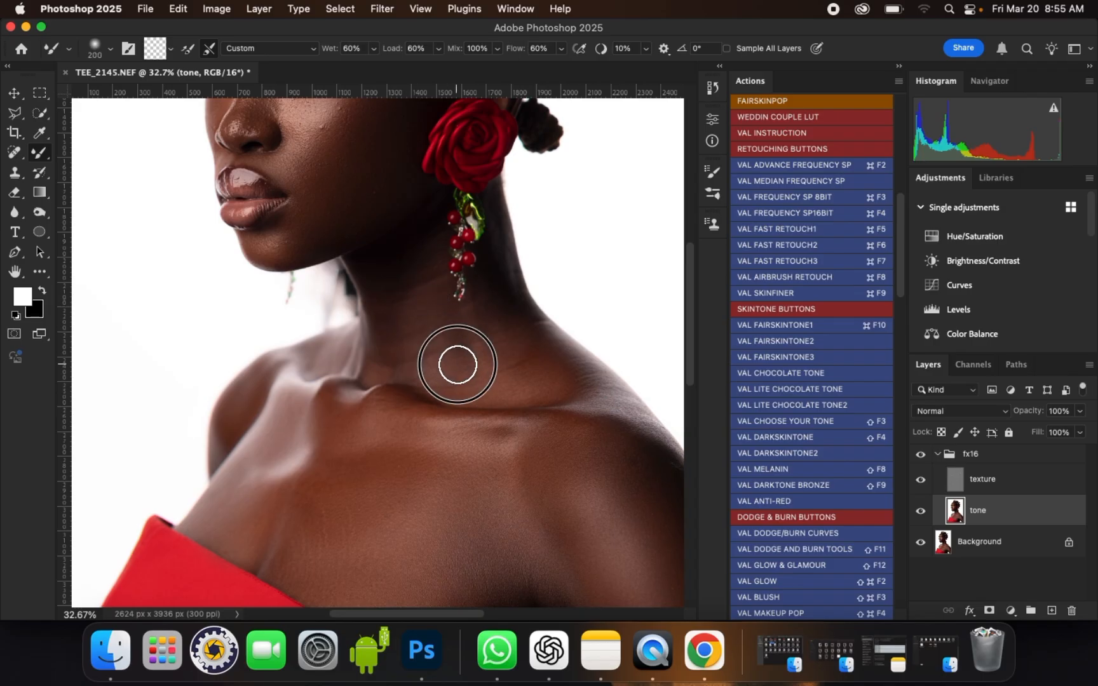
left_click_drag(457, 364, 445, 368)
scroll(461, 340, "down", 1)
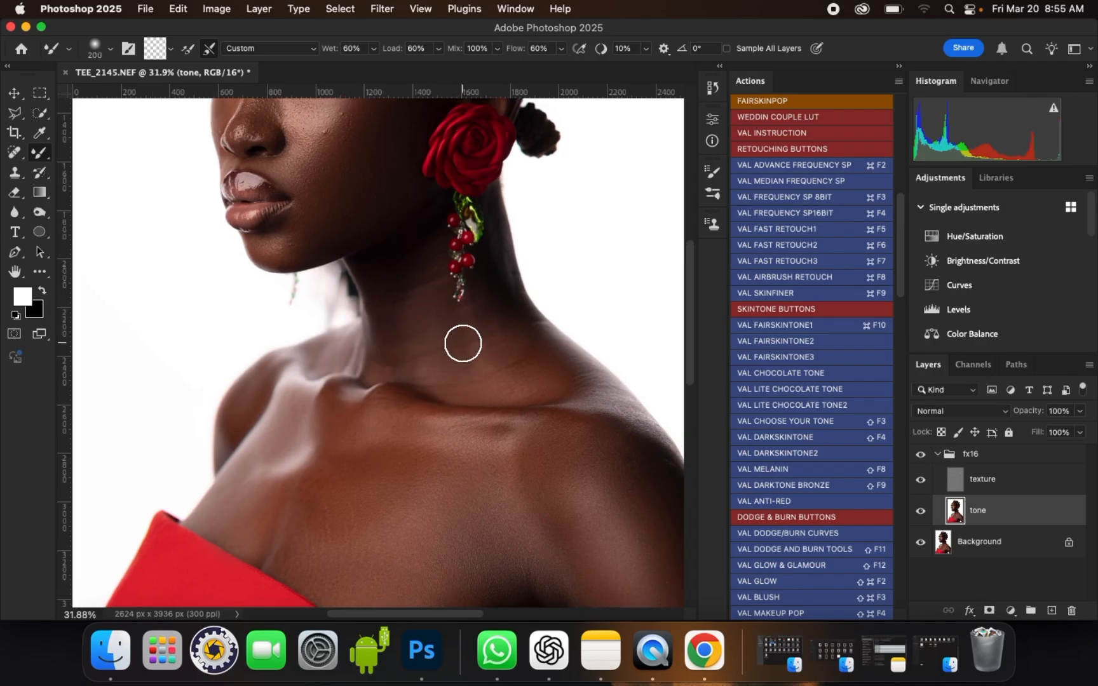
- Compare the neck, shoulder and chest before and after retouching by repeatedly hiding and showing the fx16 group
left_click(920, 456)
left_click(919, 456)
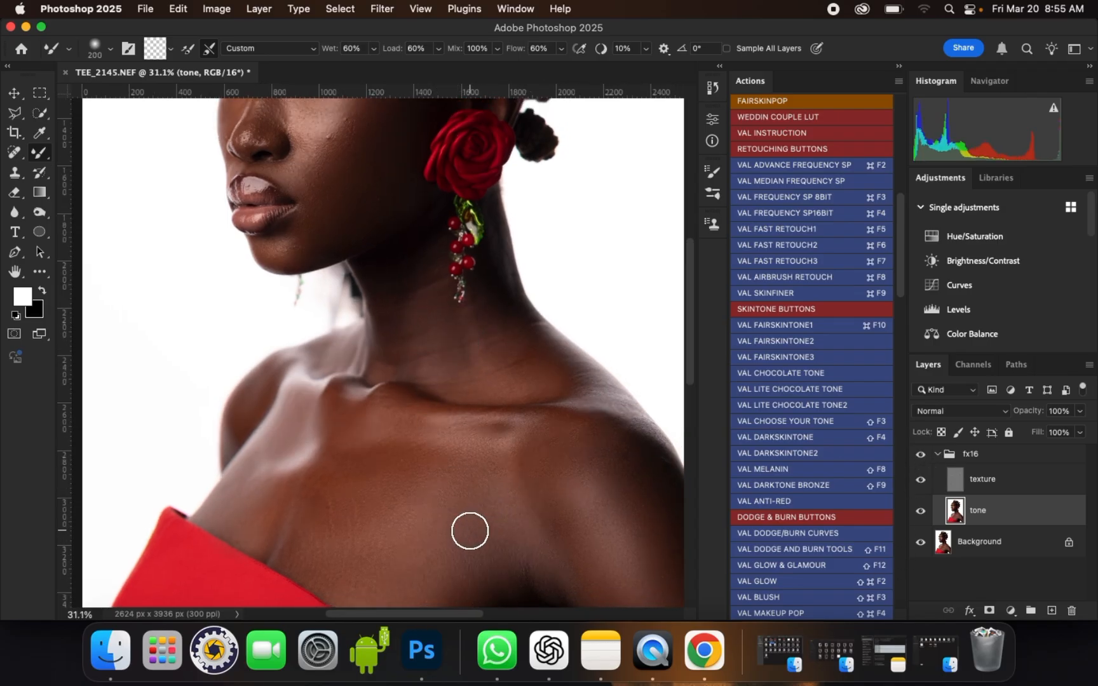
scroll(470, 530, "up", 4)
scroll(419, 333, "down", 3)
scroll(540, 525, "up", 3)
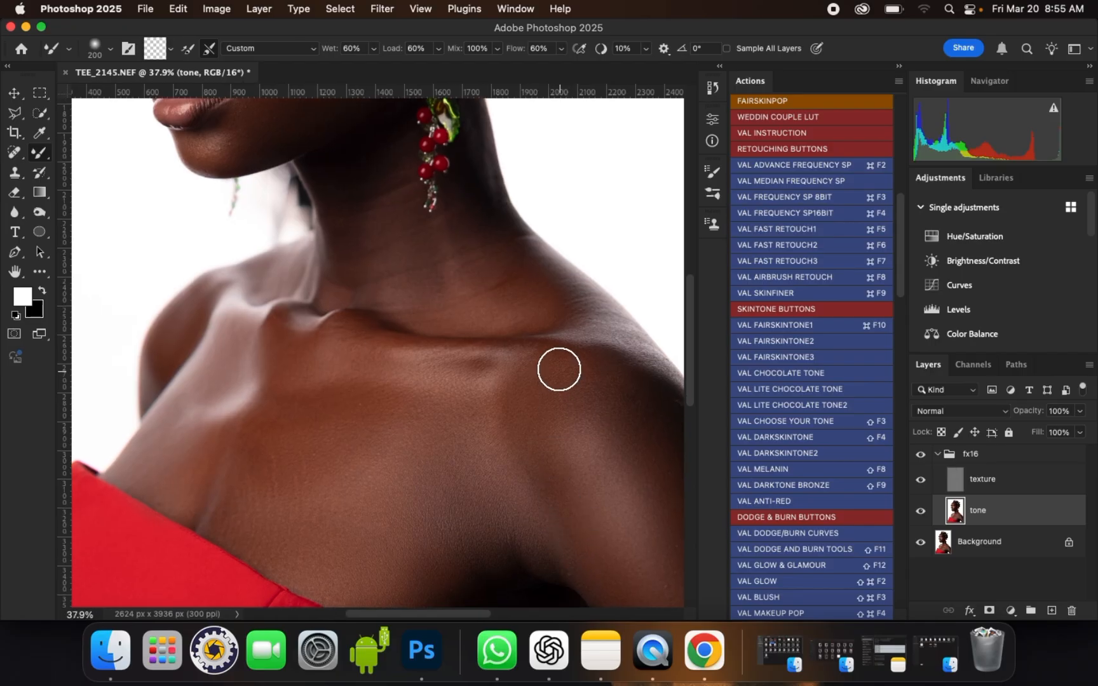
scroll(559, 369, "down", 1)
left_click(919, 457)
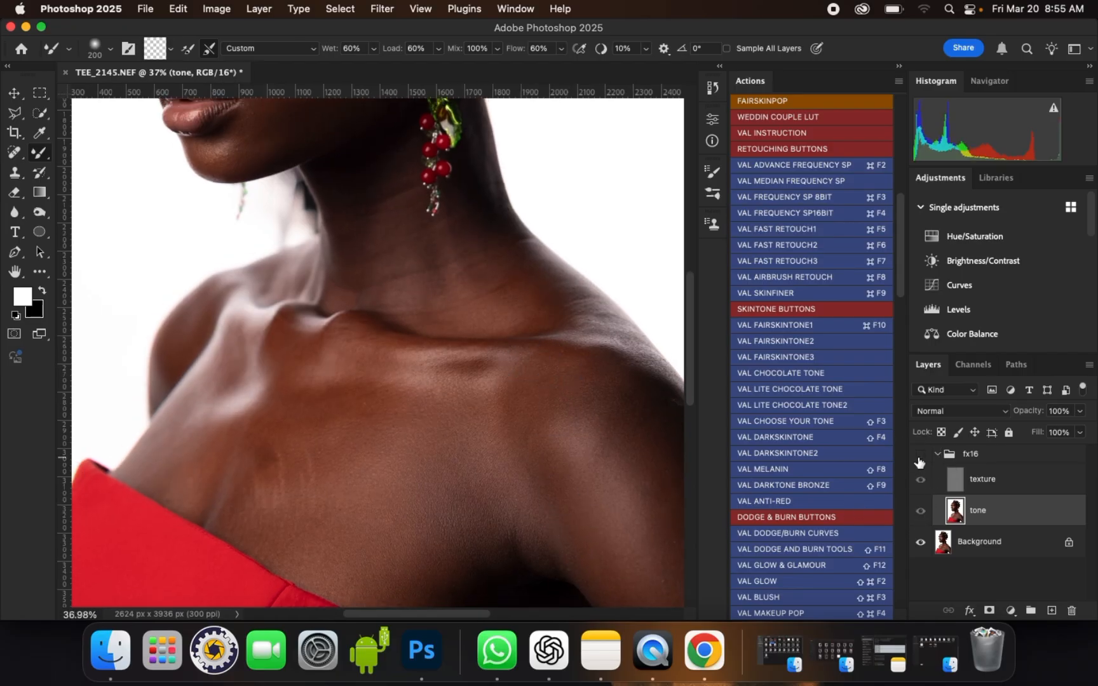
left_click(920, 455)
left_click(919, 457)
left_click(919, 457)
left_click(919, 457)
left_click(919, 457)
left_click(919, 457)
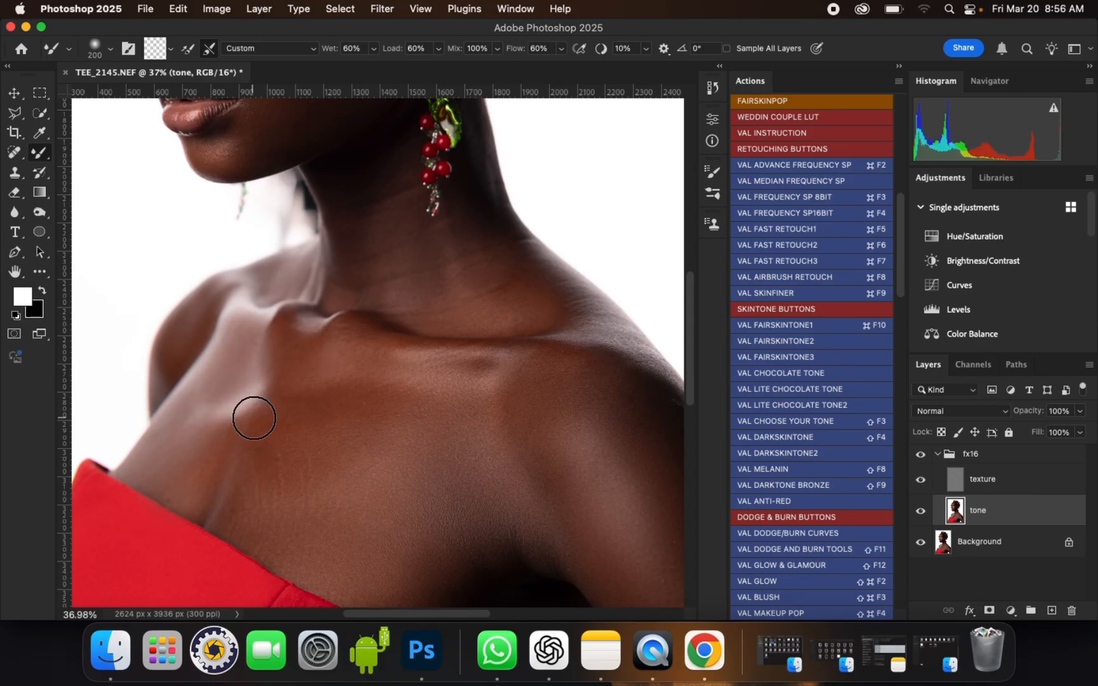
- Even out the patchy tones in the middle of the chest and above the dress neckline with the mixer brush at 200 to 250 px
mouse_move(254, 418)
left_mouse_down()
mouse_move(283, 420)
mouse_move(286, 431)
mouse_move(361, 417)
mouse_move(395, 439)
mouse_move(271, 464)
left_mouse_up()
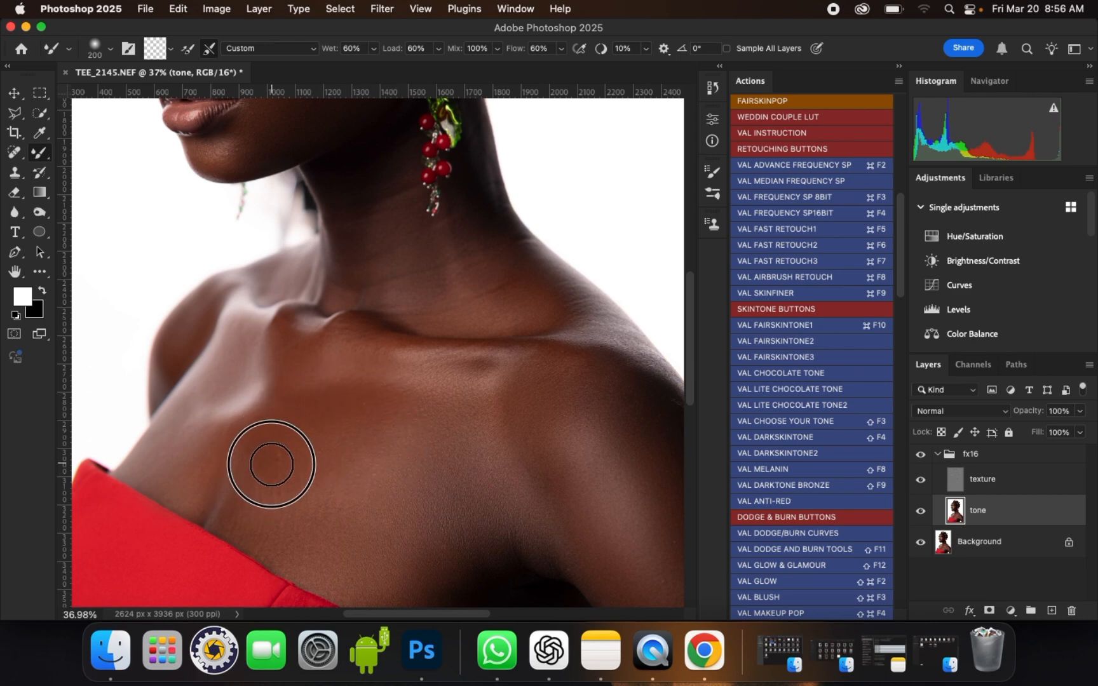
key("bracketright")
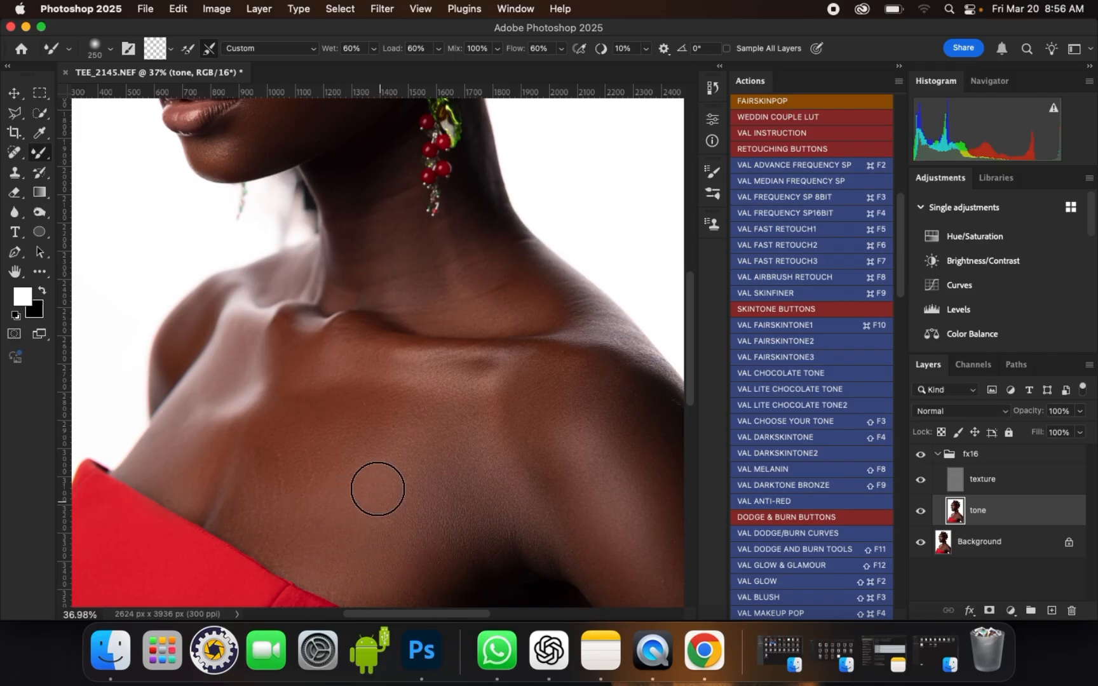
key("bracketleft")
mouse_move(377, 489)
left_mouse_down()
mouse_move(414, 400)
mouse_move(454, 404)
left_mouse_up()
mouse_move(186, 440)
left_mouse_down()
mouse_move(198, 474)
mouse_move(228, 434)
mouse_move(208, 480)
left_mouse_up()
- Blend the near armpit and shoulder at 250 to 300 px and the shoulder's upper edge at 175 px with the mixer brush
left_click_drag(481, 552, 566, 530)
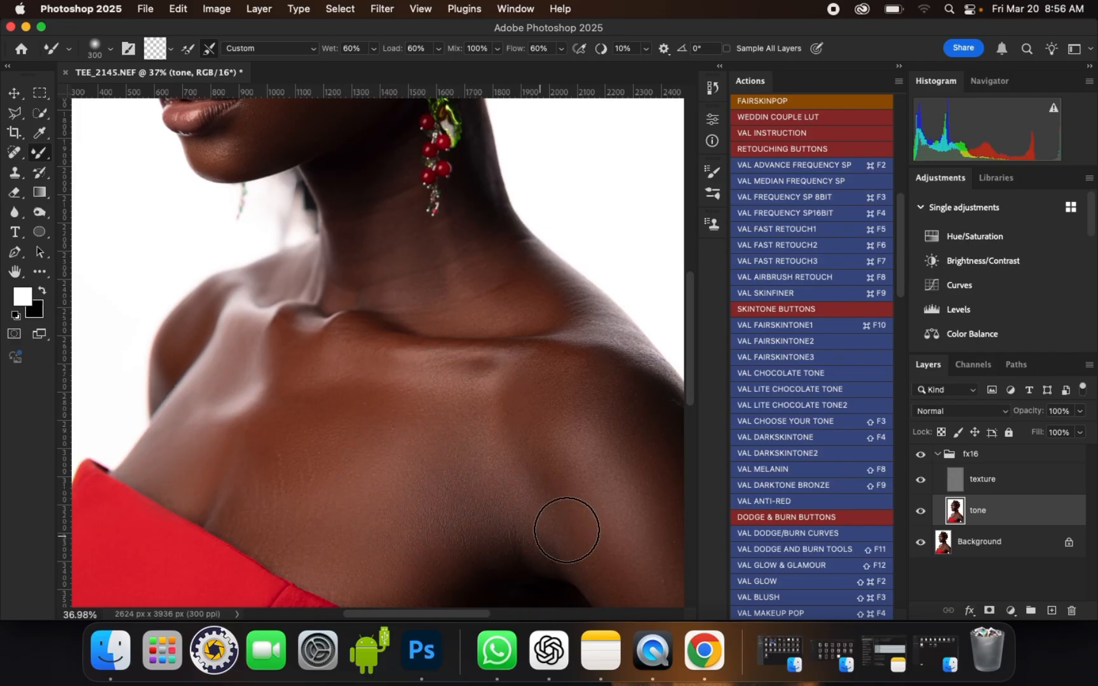
mouse_move(597, 409)
left_mouse_down()
mouse_move(626, 380)
mouse_move(606, 387)
left_mouse_up()
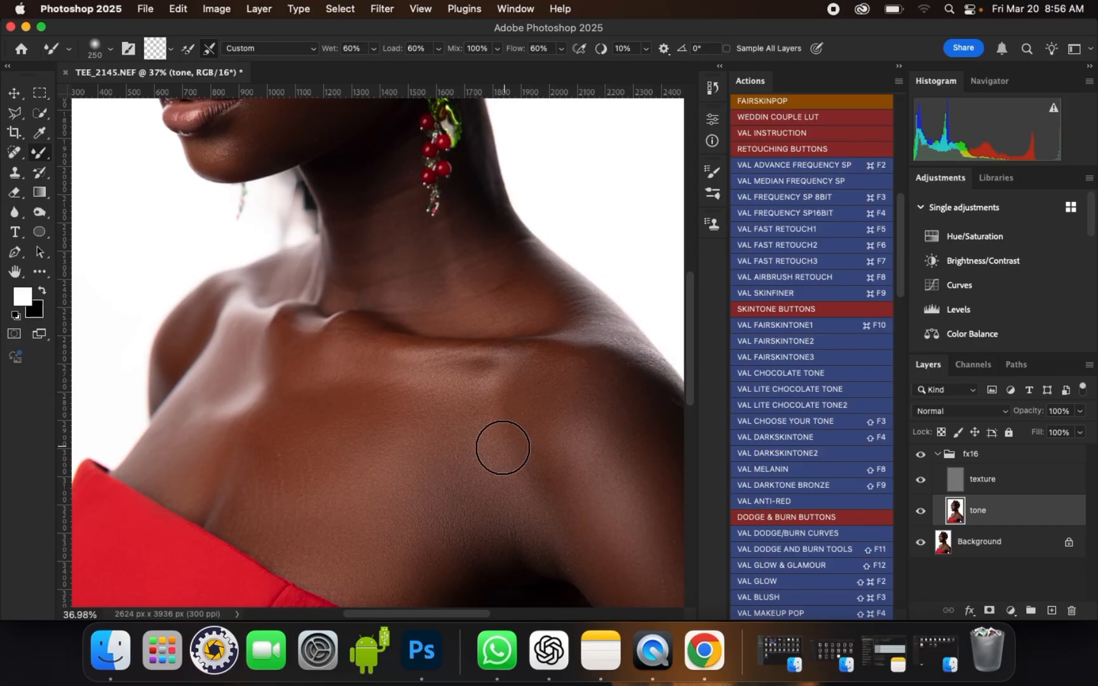
scroll(503, 447, "down", 1)
key("bracketleft")
key("bracketleft")
mouse_move(601, 326)
left_mouse_down()
mouse_move(606, 363)
mouse_move(656, 379)
left_mouse_up()
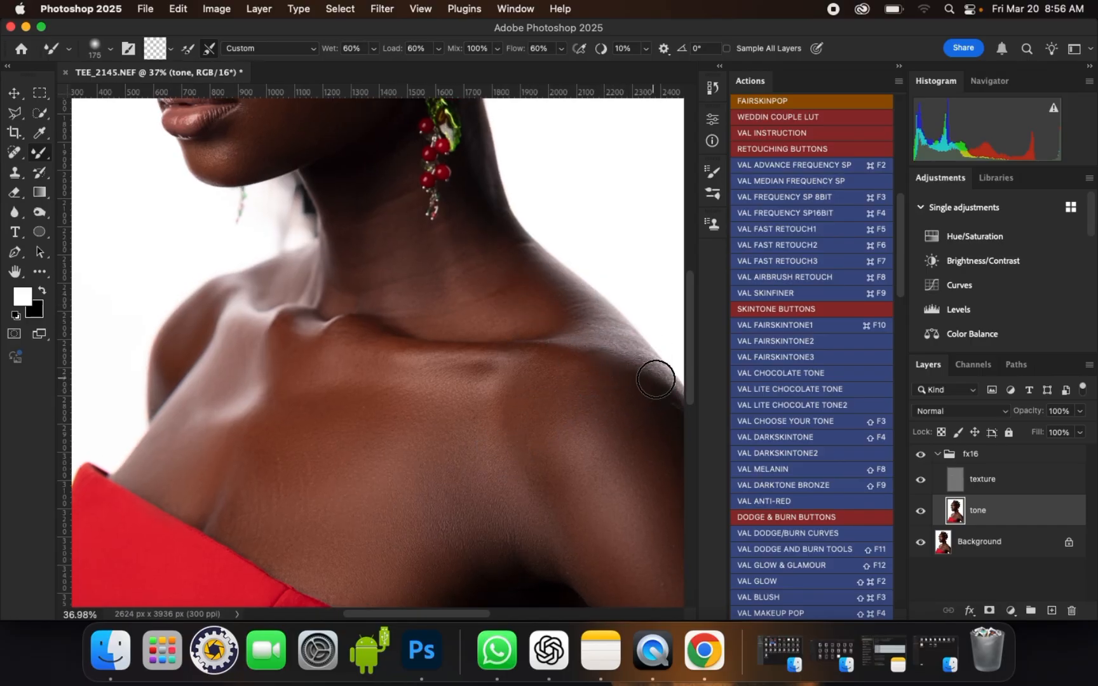
- Blend the upper chest and forehead skin tones on the tone layer with the Mixer Brush, using 250 px on the forehead
left_click(489, 301)
scroll(445, 413, "down", 3)
key("bracketright")
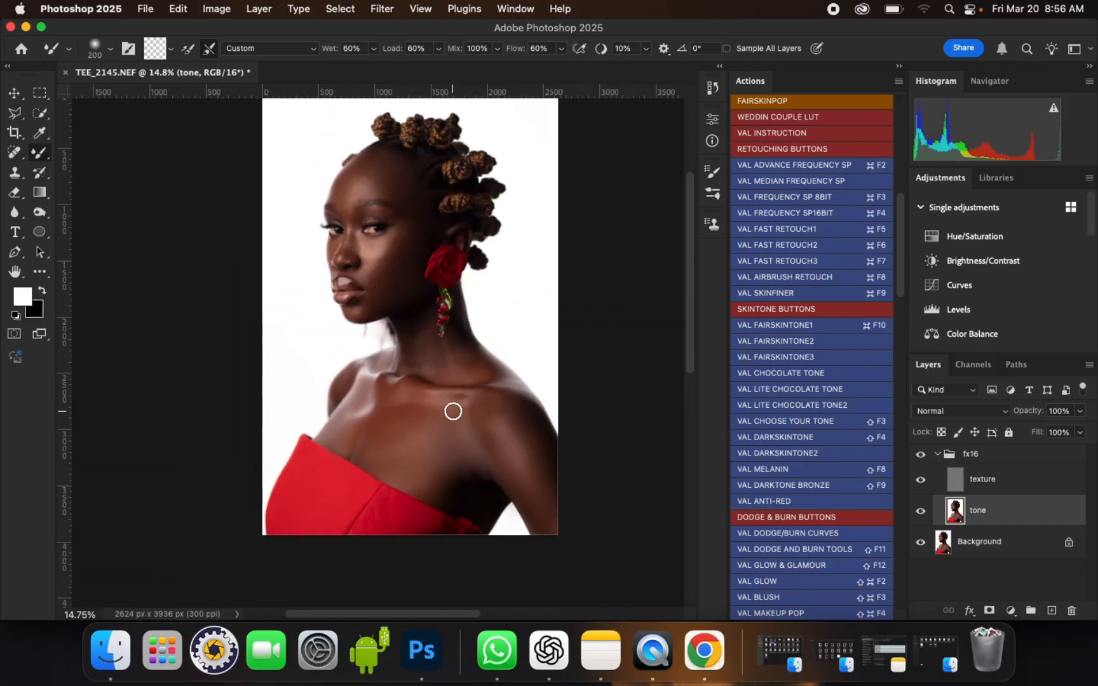
scroll(350, 218, "up", 4)
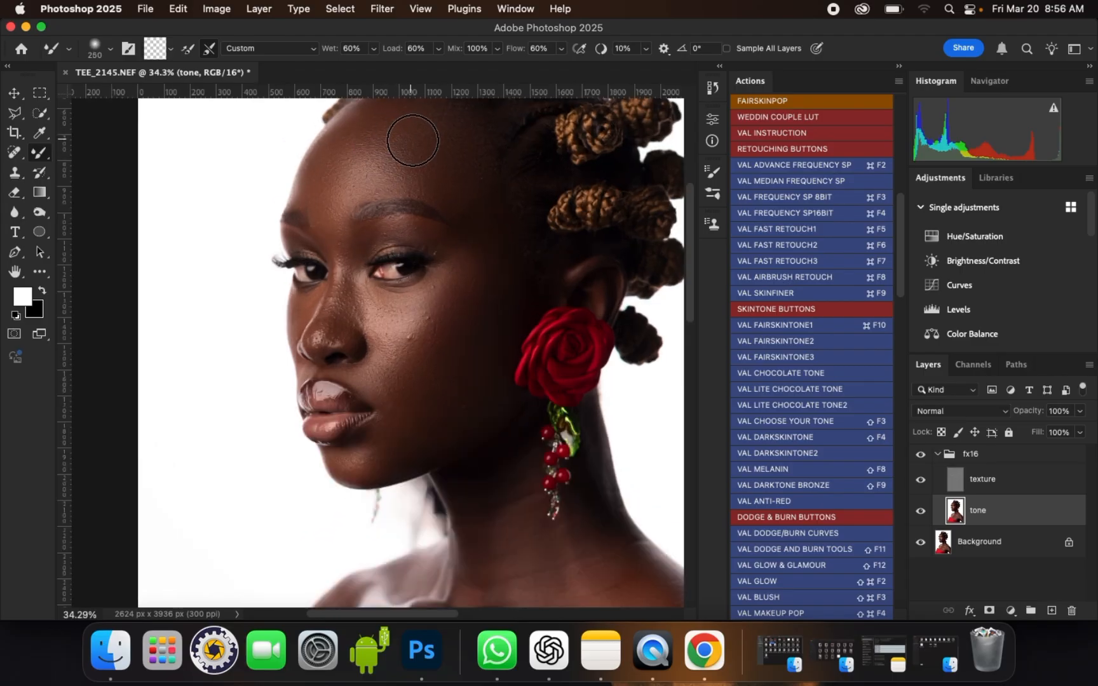
key("bracketright")
mouse_move(439, 160)
left_mouse_down()
mouse_move(421, 143)
mouse_move(478, 182)
mouse_move(453, 179)
left_mouse_up()
- Blend the skin from the upper cheek to the temple beside the eye with a 200 px Mixer Brush
scroll(421, 481, "up", 1)
key("bracketleft")
key("bracketleft")
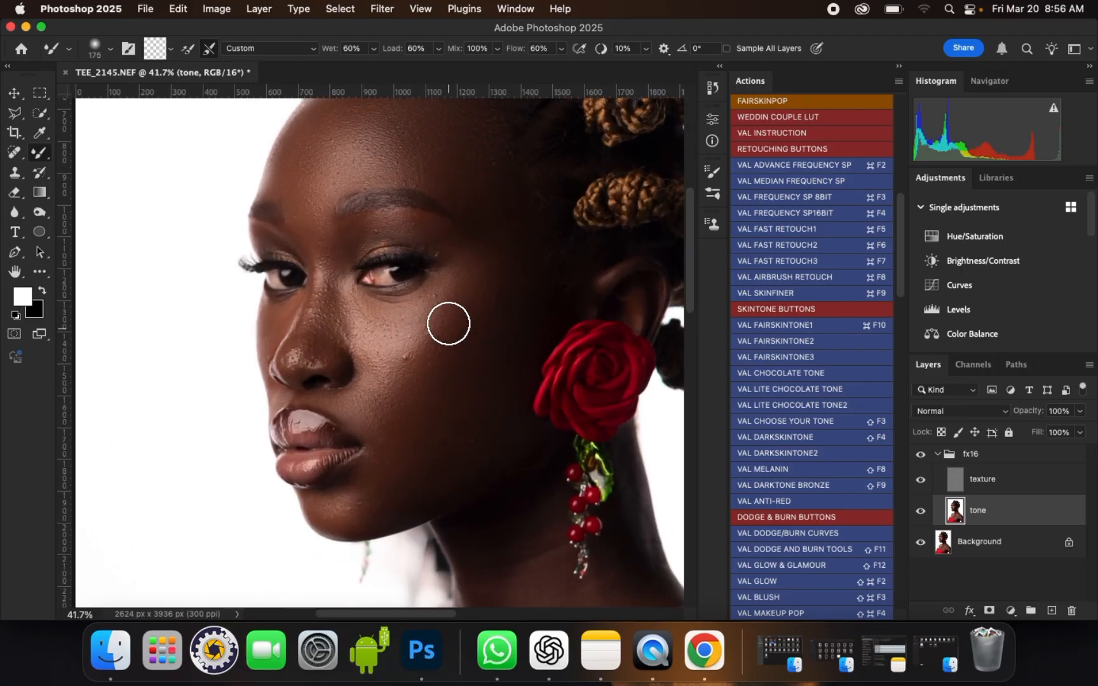
scroll(449, 324, "up", 1)
key("bracketright")
mouse_move(443, 331)
left_mouse_down()
mouse_move(442, 355)
mouse_move(476, 287)
left_mouse_up()
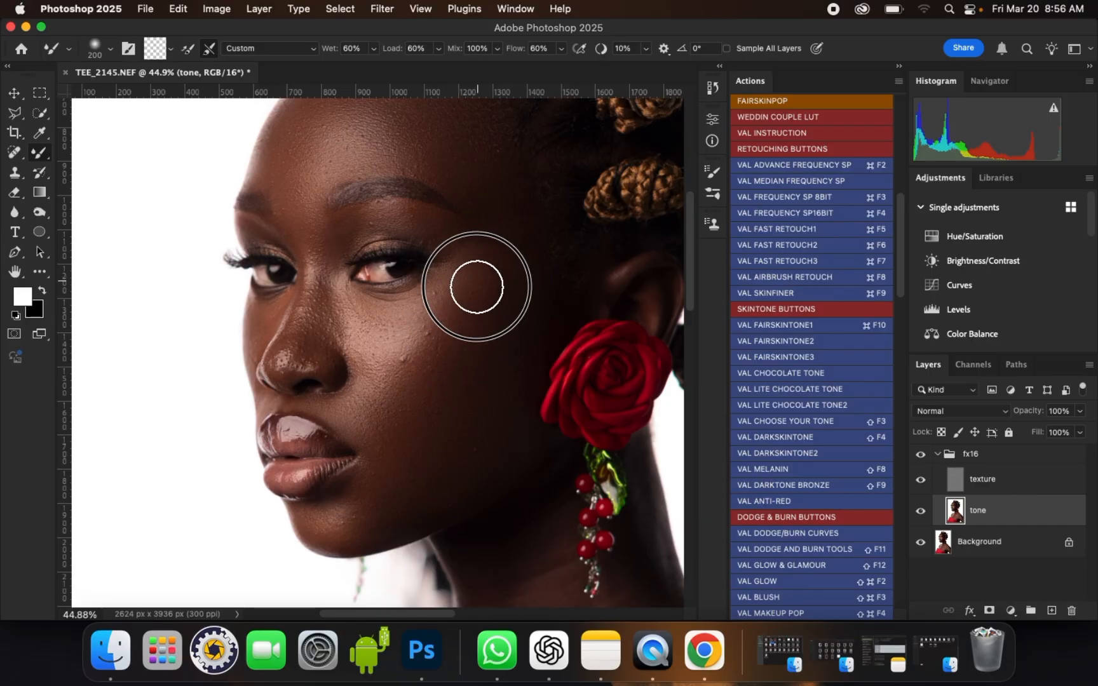
- Smooth the tones of the lower cheek with a 250 px Mixer Brush and of the chin at 175 px
key("bracketright")
key("bracketright")
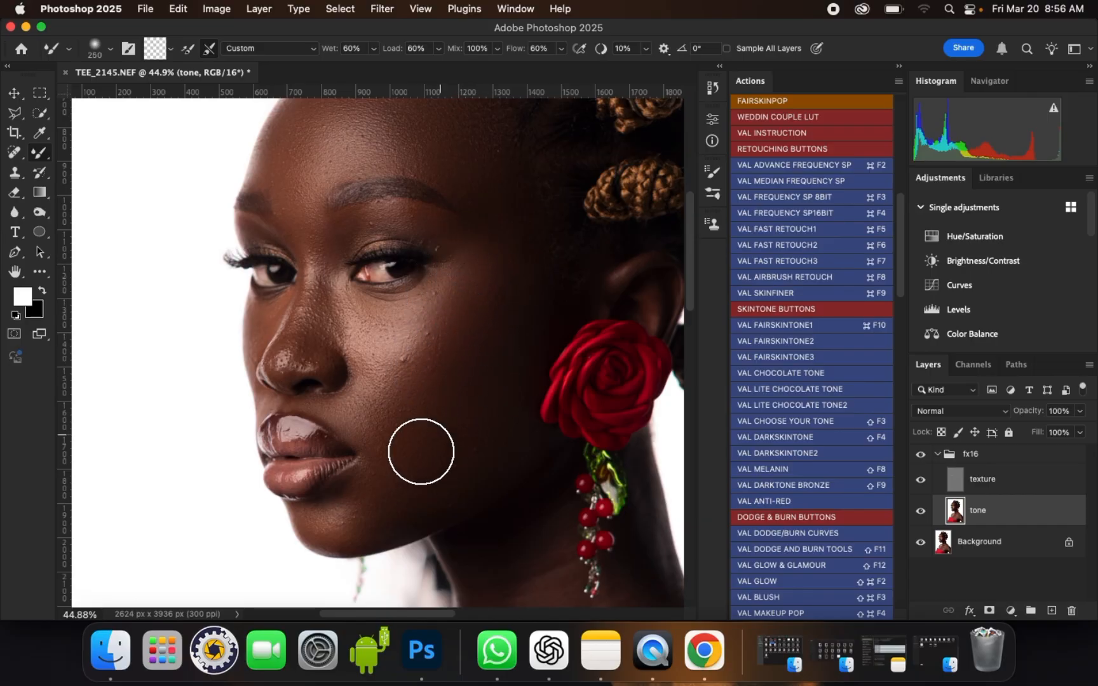
key("bracketleft")
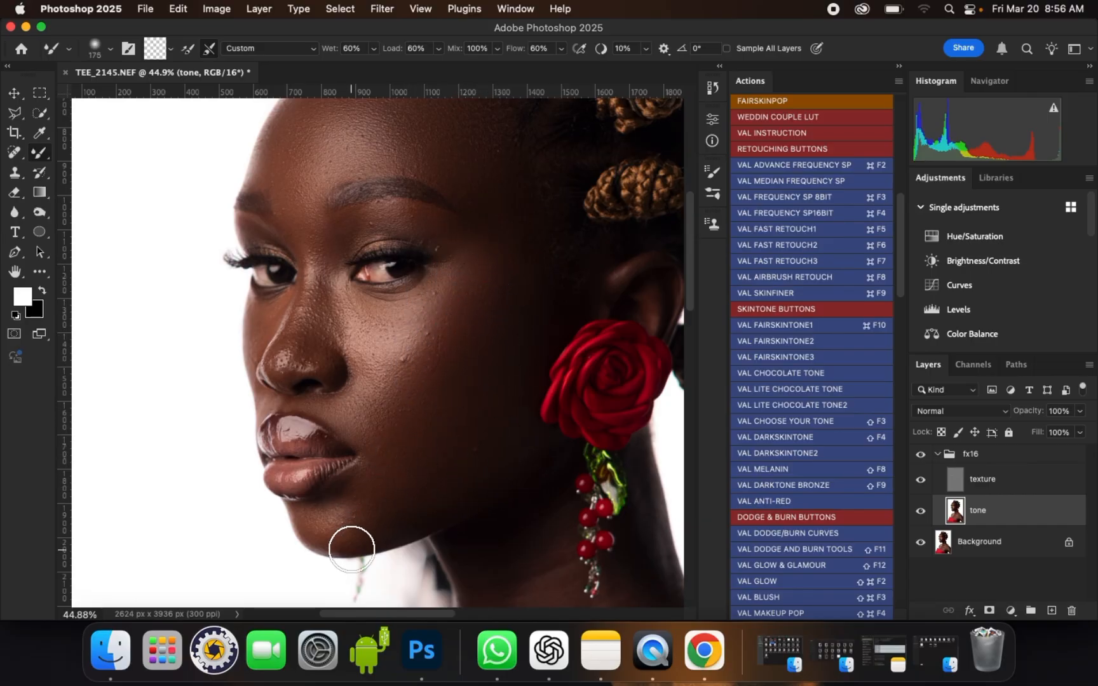
left_click_drag(342, 517, 348, 488)
scroll(476, 487, "down", 1)
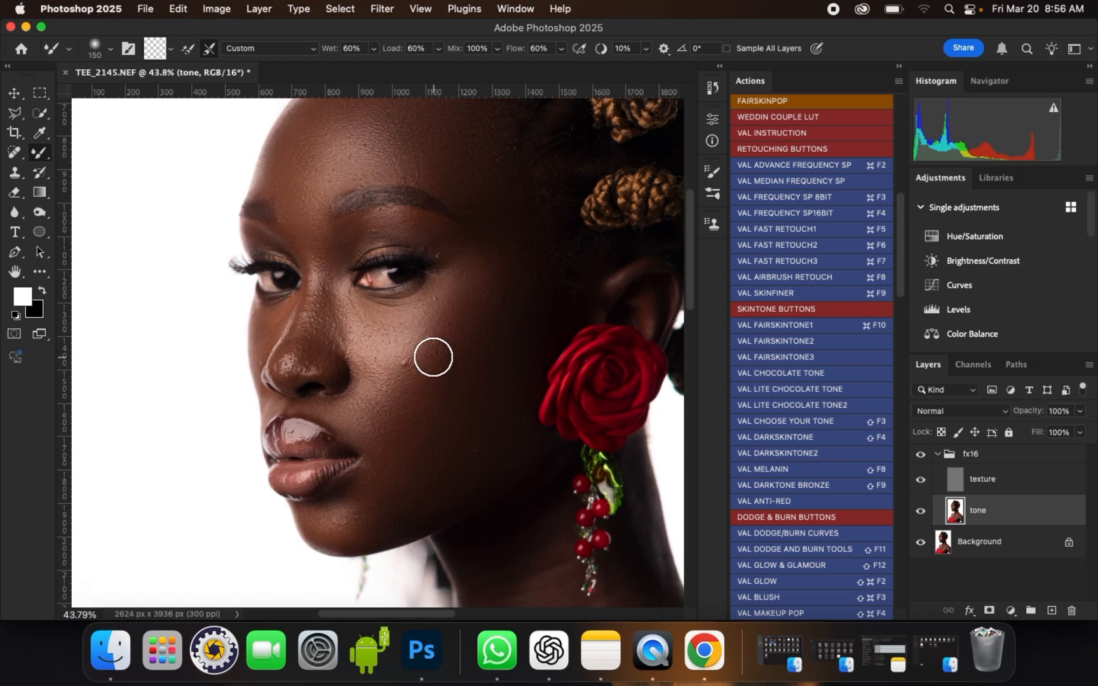
- Blend the skin between the far eyebrow and its eyelid with a small Mixer Brush of about 80 to 90 px
scroll(435, 353, "up", 1)
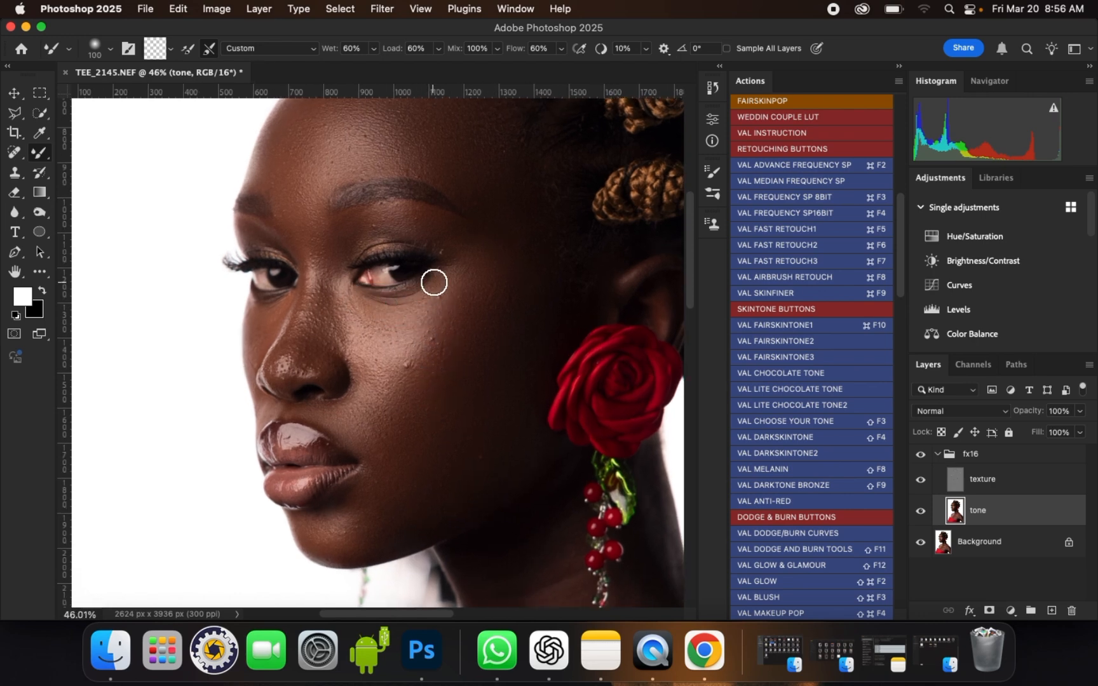
scroll(374, 197, "down", 1)
scroll(319, 218, "up", 1)
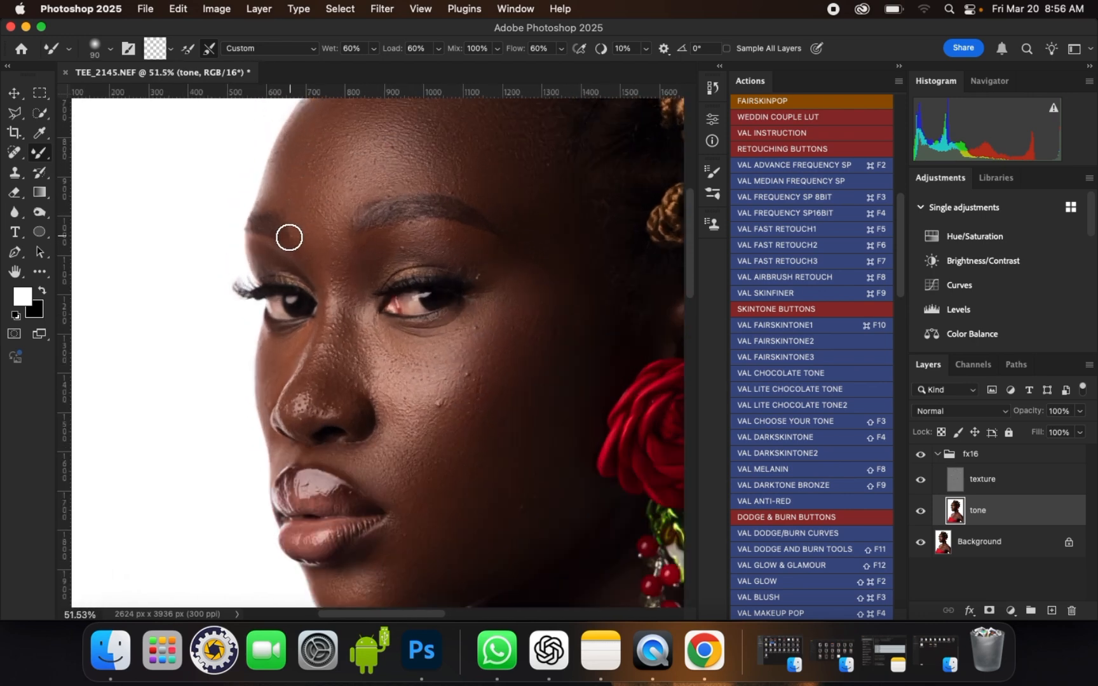
left_click_drag(289, 237, 284, 243)
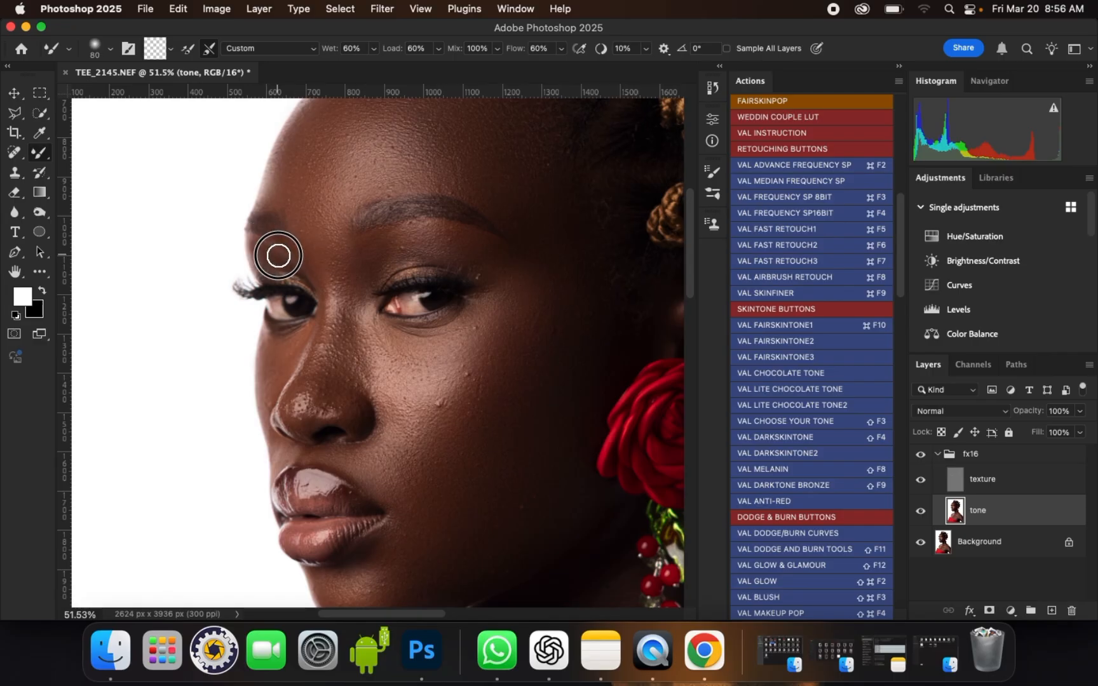
- Even out the shading across the middle of the cheek towards the jaw with a Mixer Brush of about 250 px
scroll(432, 244, "down", 15)
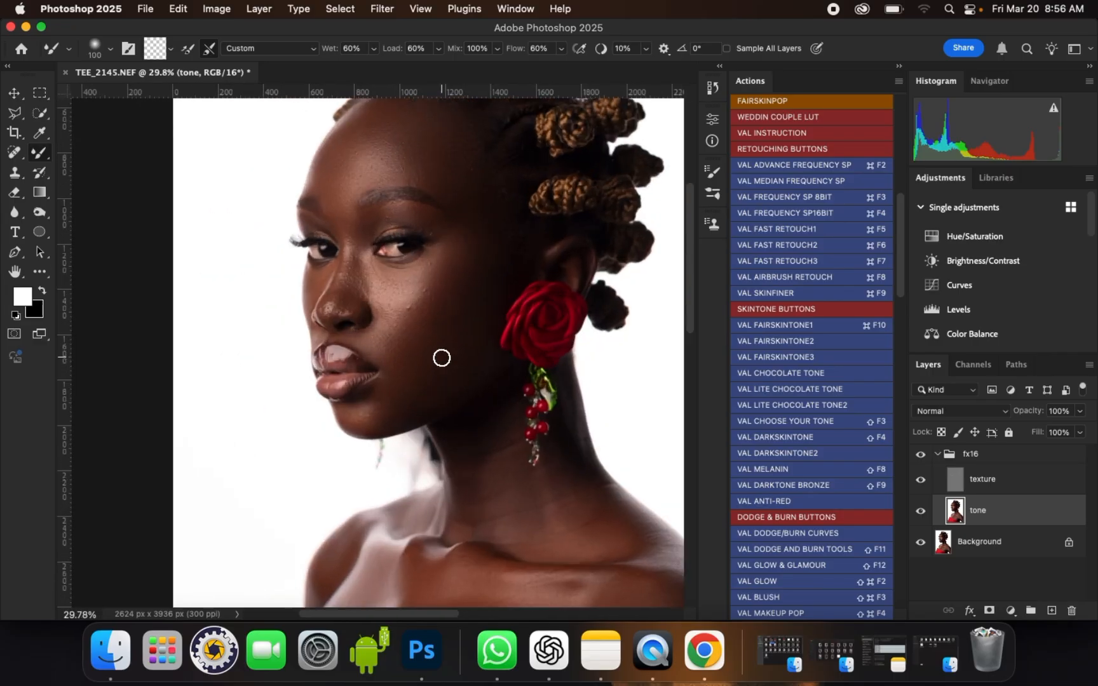
scroll(453, 296, "up", 5)
mouse_move(434, 315)
left_mouse_down()
mouse_move(425, 328)
mouse_move(464, 351)
mouse_move(464, 330)
left_mouse_up()
key("]")
key("]")
key("bracketleft")
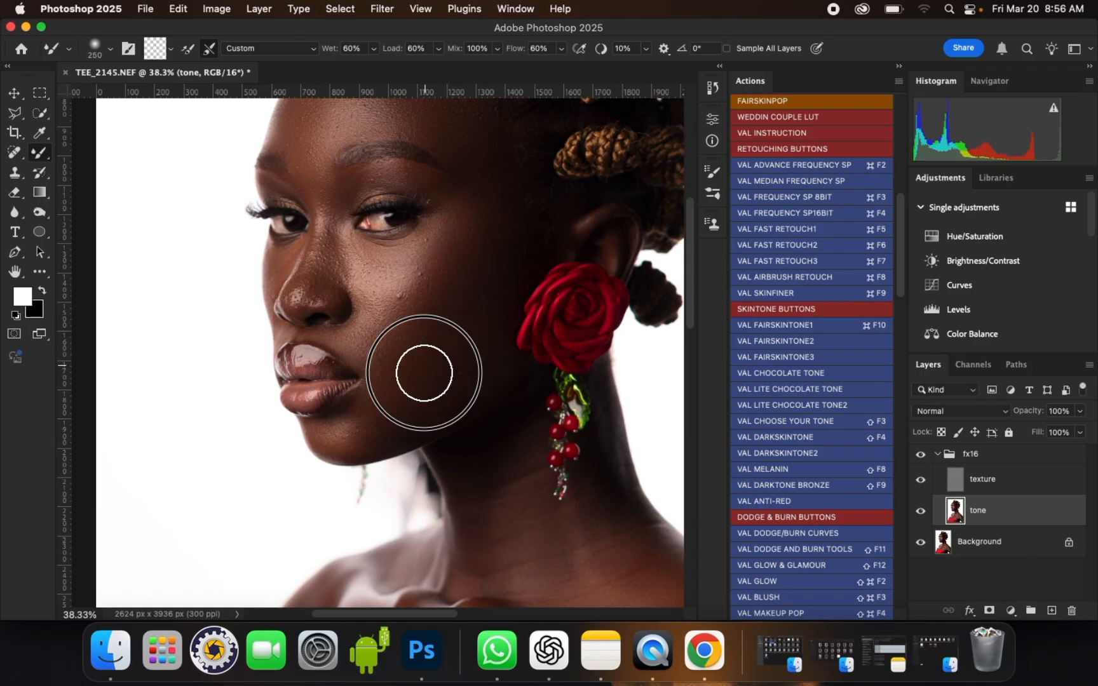
- Toggle the fx16 group's visibility to compare the smoothed portrait with the original
scroll(541, 245, "down", 6)
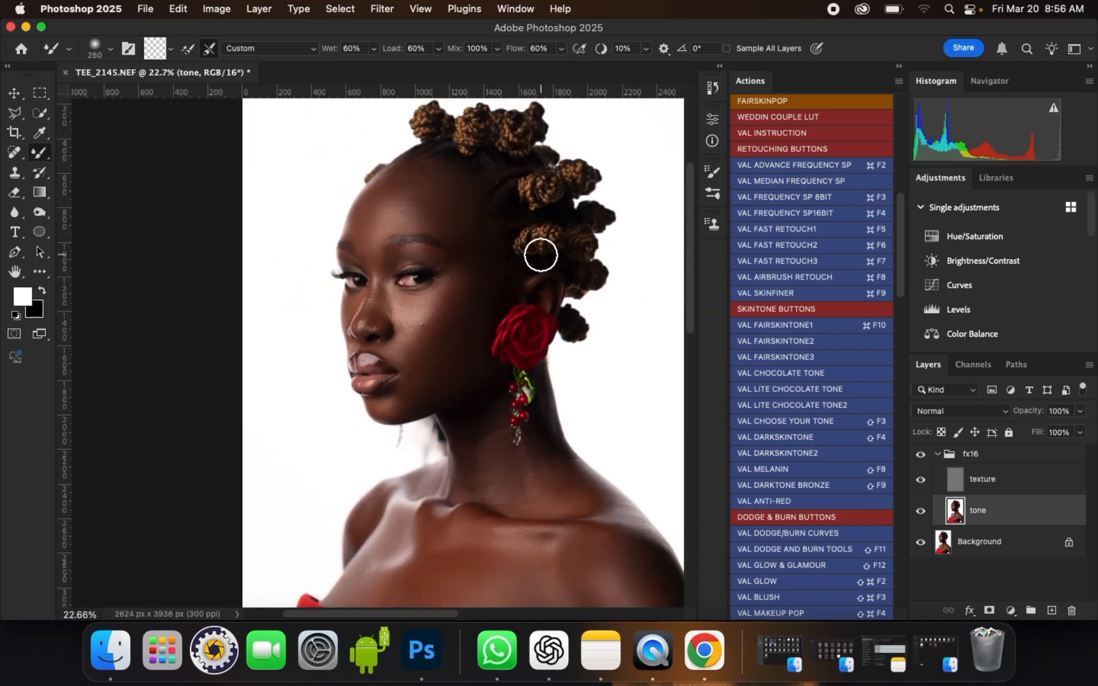
scroll(428, 151, "down", 3)
scroll(422, 152, "up", 2)
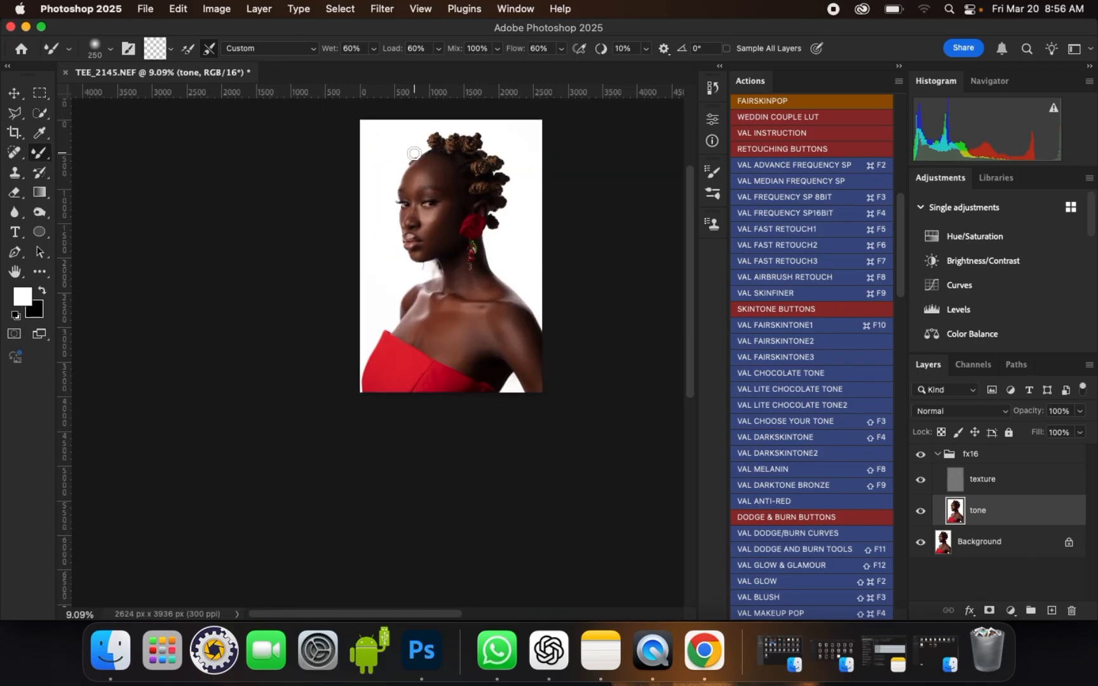
scroll(419, 151, "up", 4)
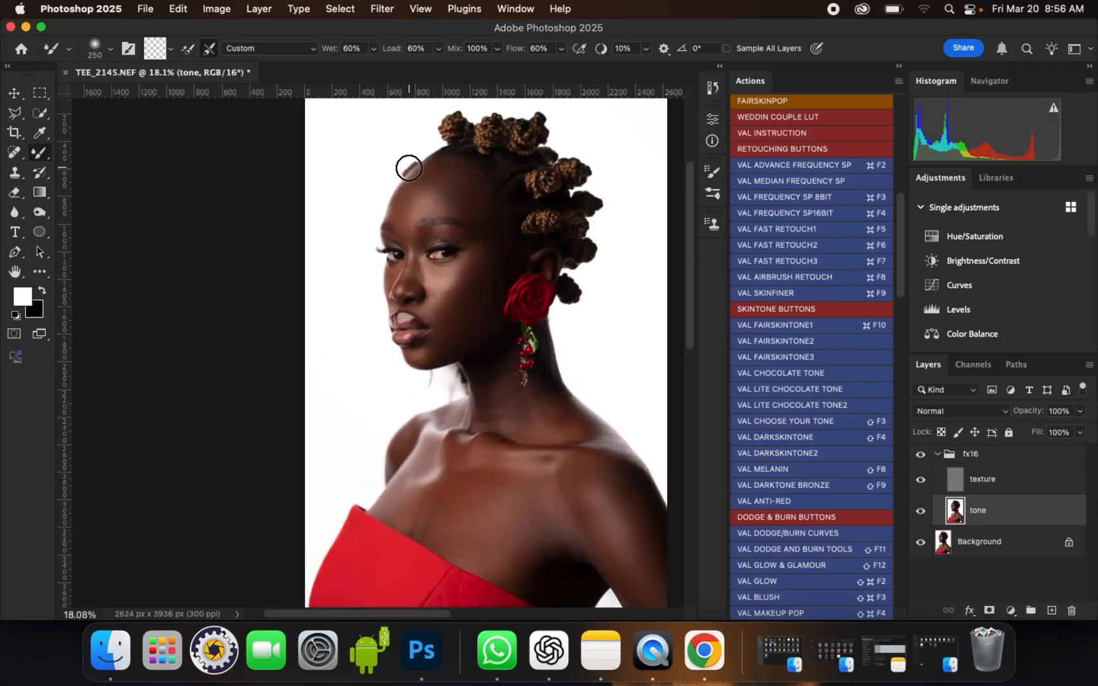
scroll(408, 168, "up", 1)
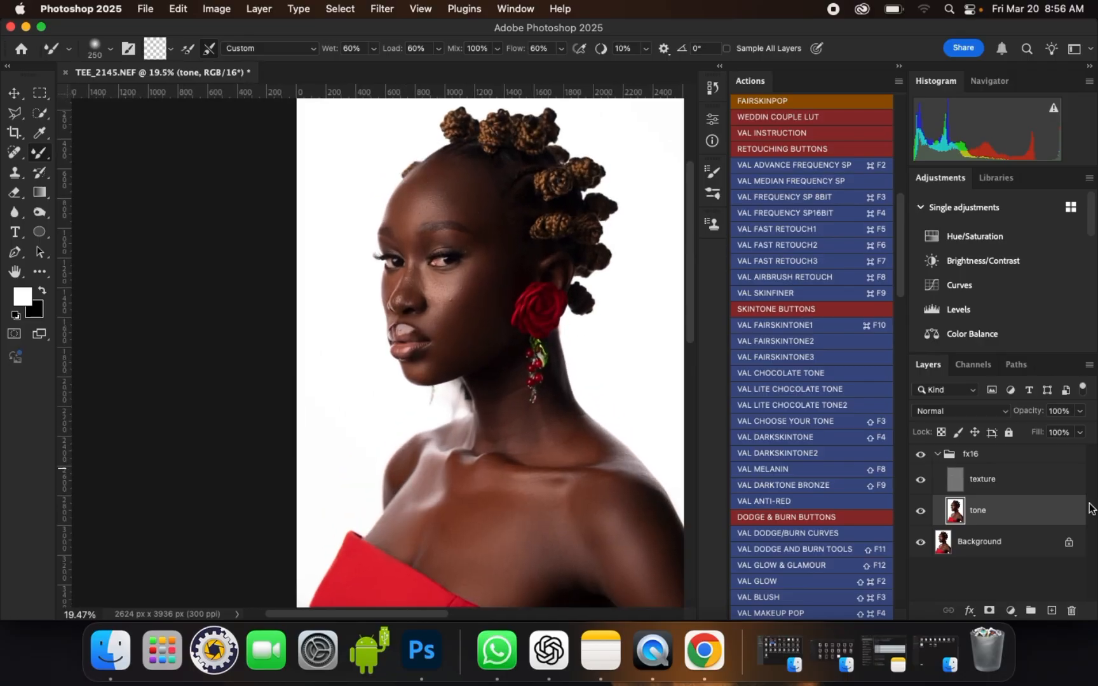
left_click(919, 455)
left_click(920, 456)
- Make the texture layer active and choose the Clone Stamp tool for cleaning up the facial skin texture
scroll(441, 254, "up", 10)
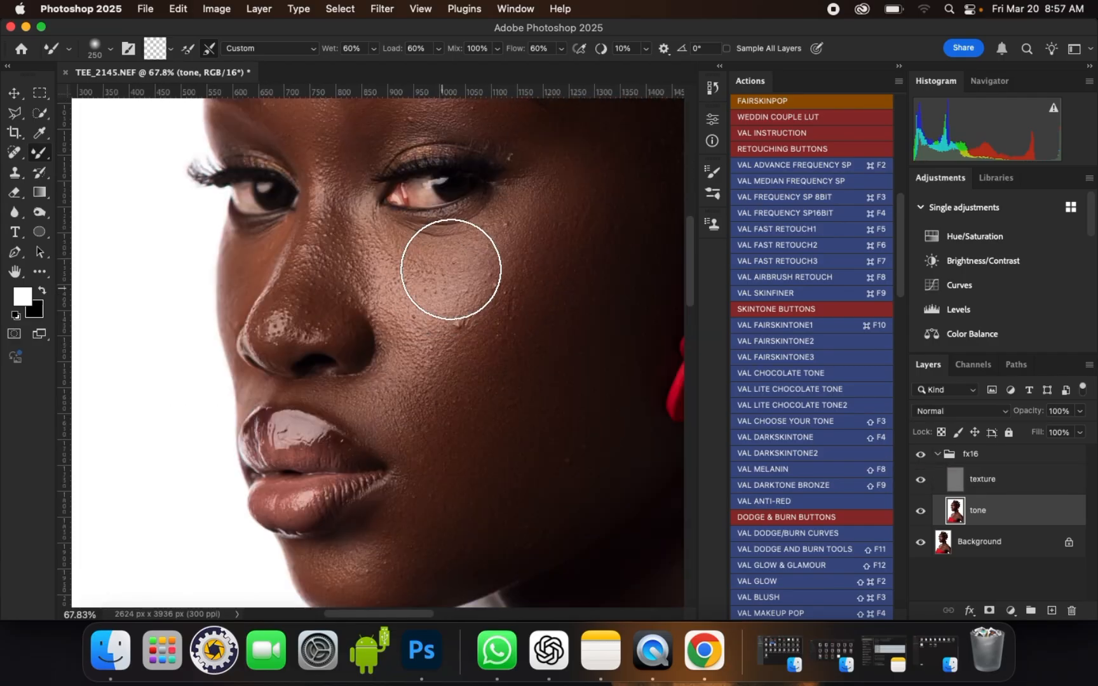
scroll(407, 465, "down", 1)
scroll(556, 173, "up", 3)
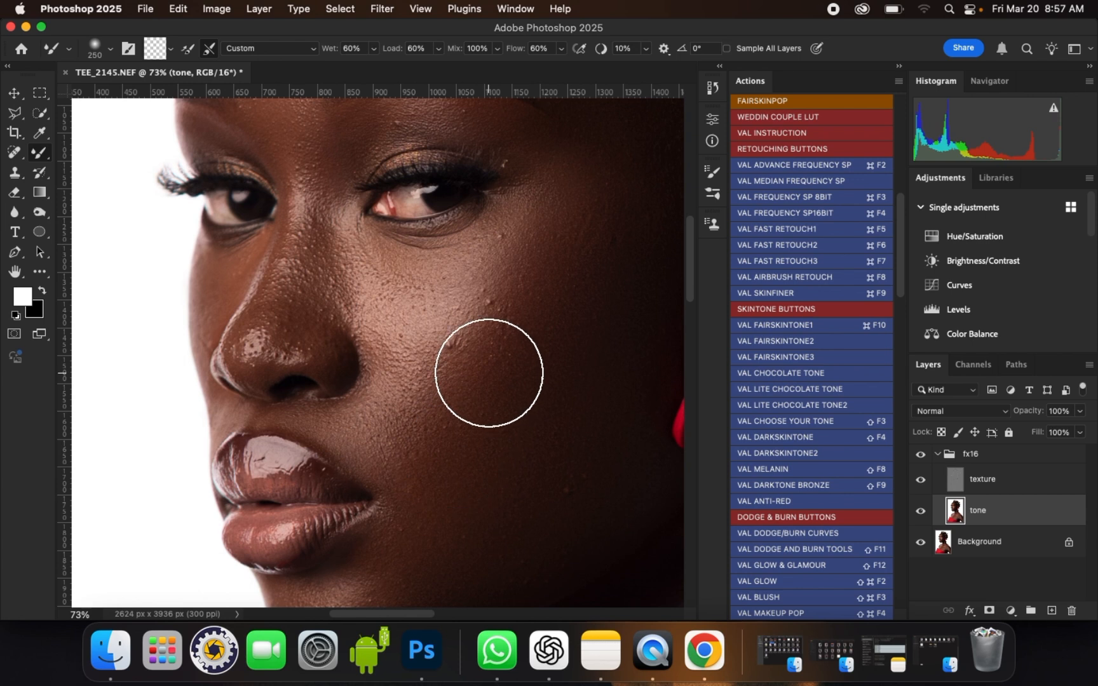
left_click_drag(552, 305, 502, 375)
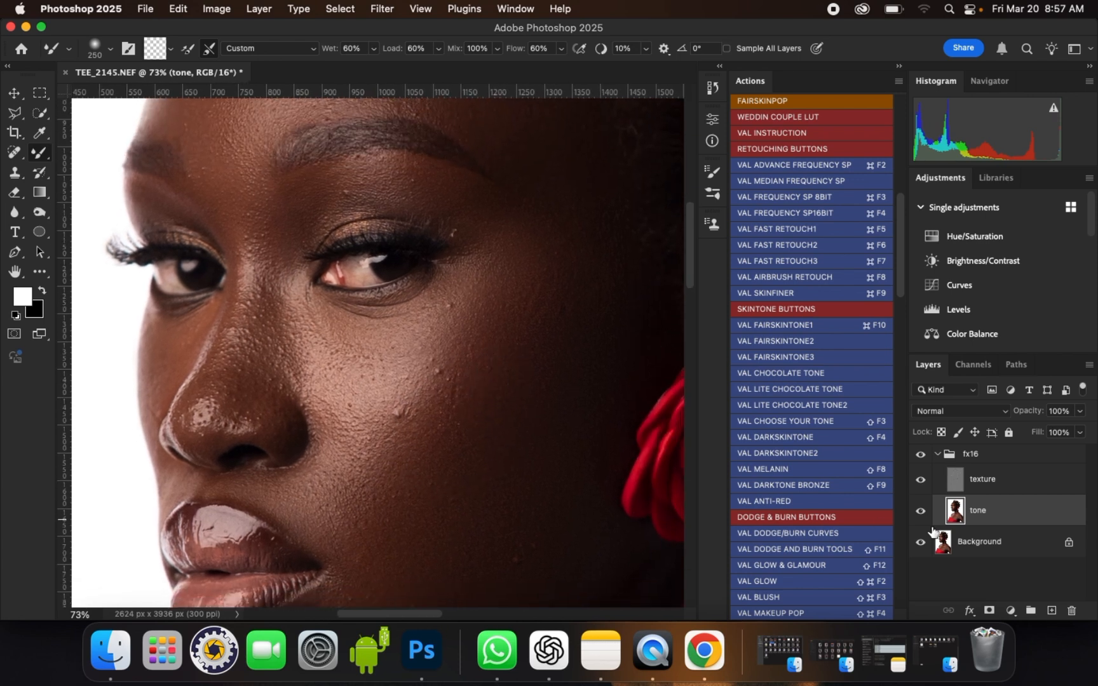
left_click(1026, 486)
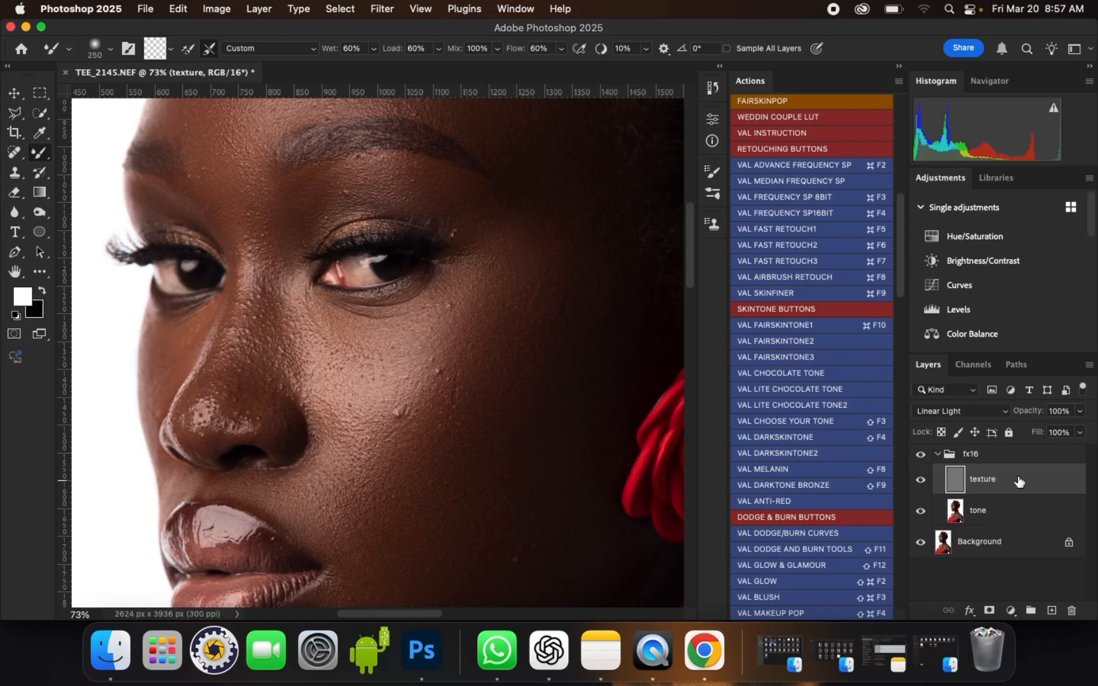
left_click(14, 172)
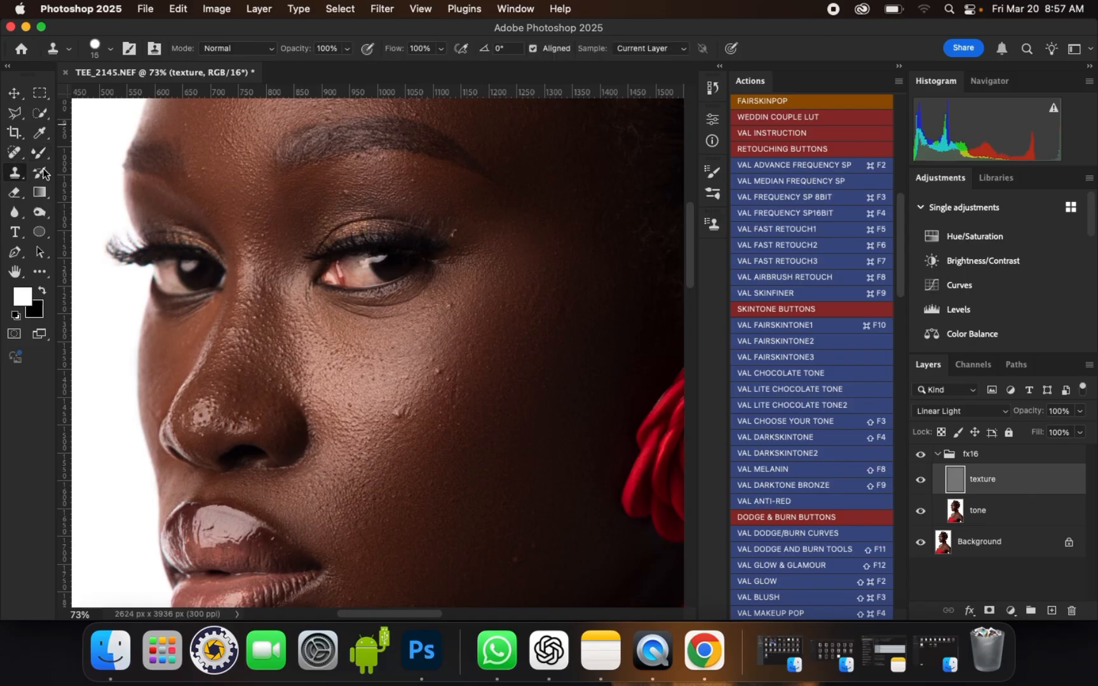
- Set the Clone Stamp hardness to 100% and clone clean texture over the raised spot on the cheek
left_click(109, 47)
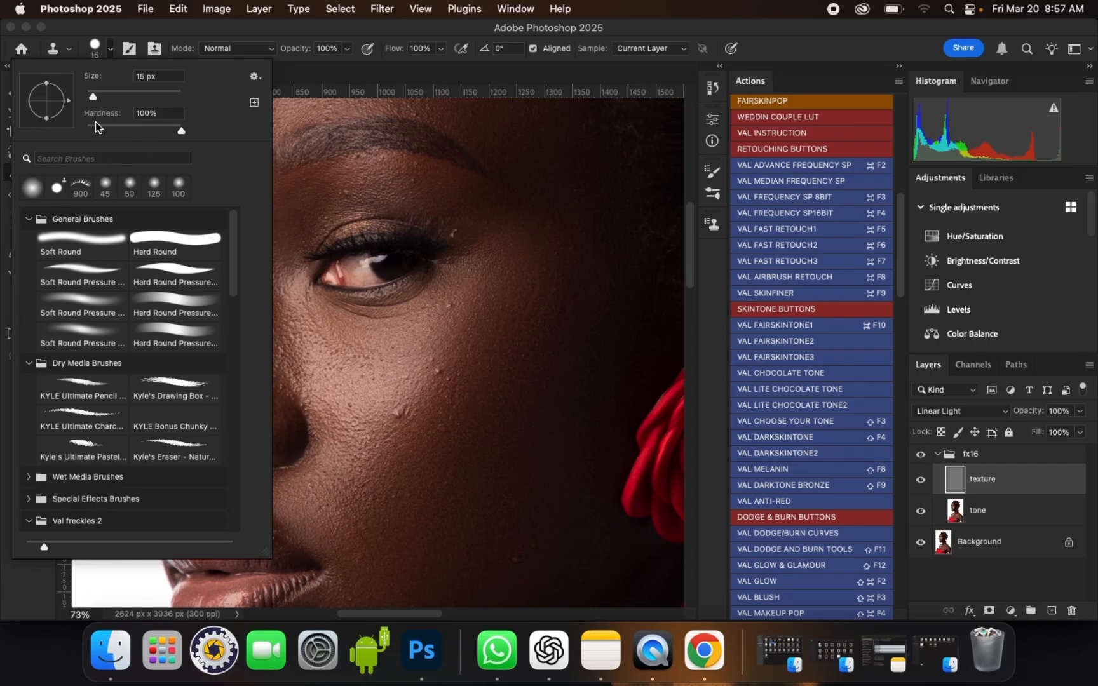
mouse_move(182, 132)
left_mouse_down()
mouse_move(114, 136)
mouse_move(182, 132)
left_mouse_up()
mouse_move(181, 134)
left_mouse_down()
mouse_move(138, 131)
mouse_move(186, 130)
left_mouse_up()
key("Return")
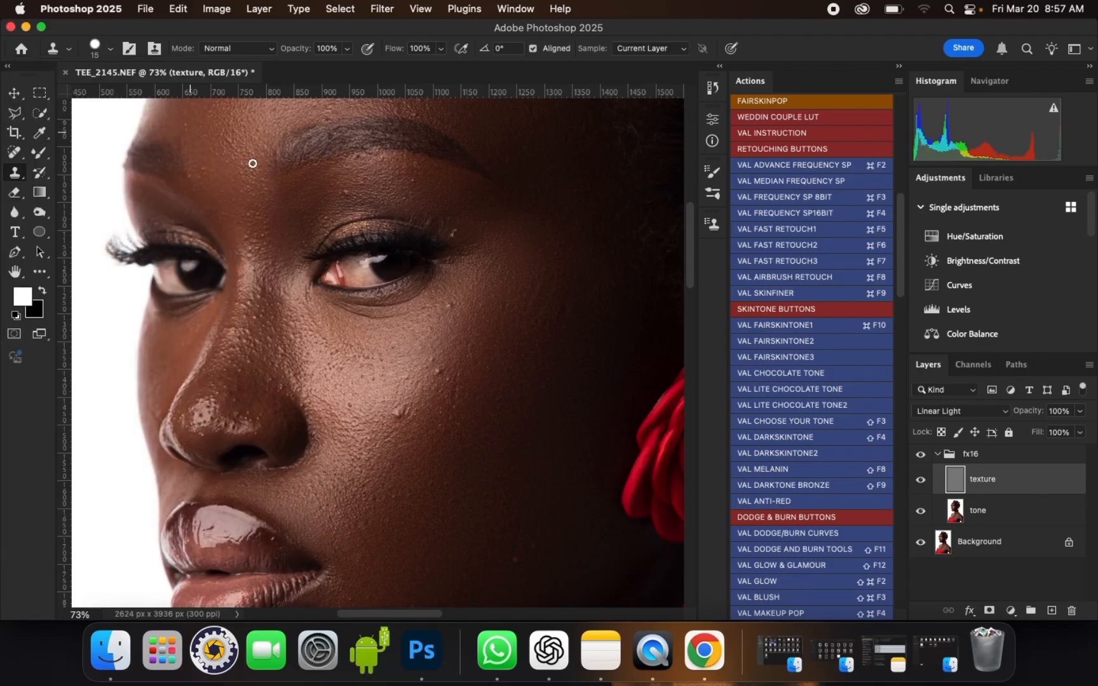
scroll(404, 447, "up", 3)
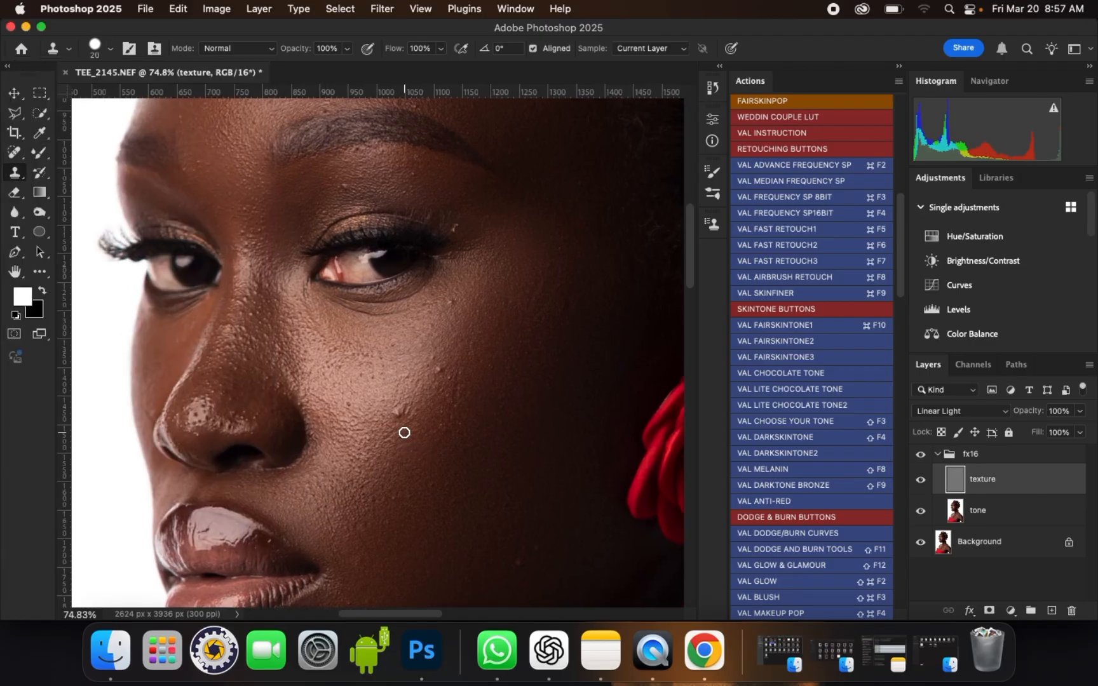
scroll(405, 430, "up", 5)
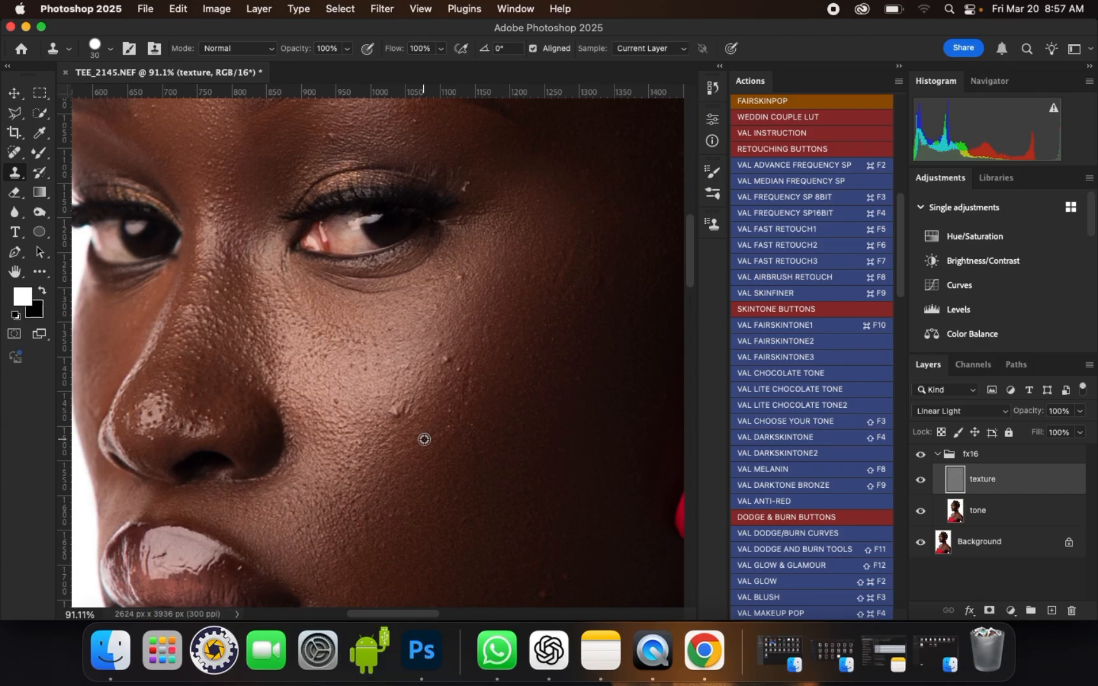
left_click(398, 416)
scroll(452, 344, "up", 1)
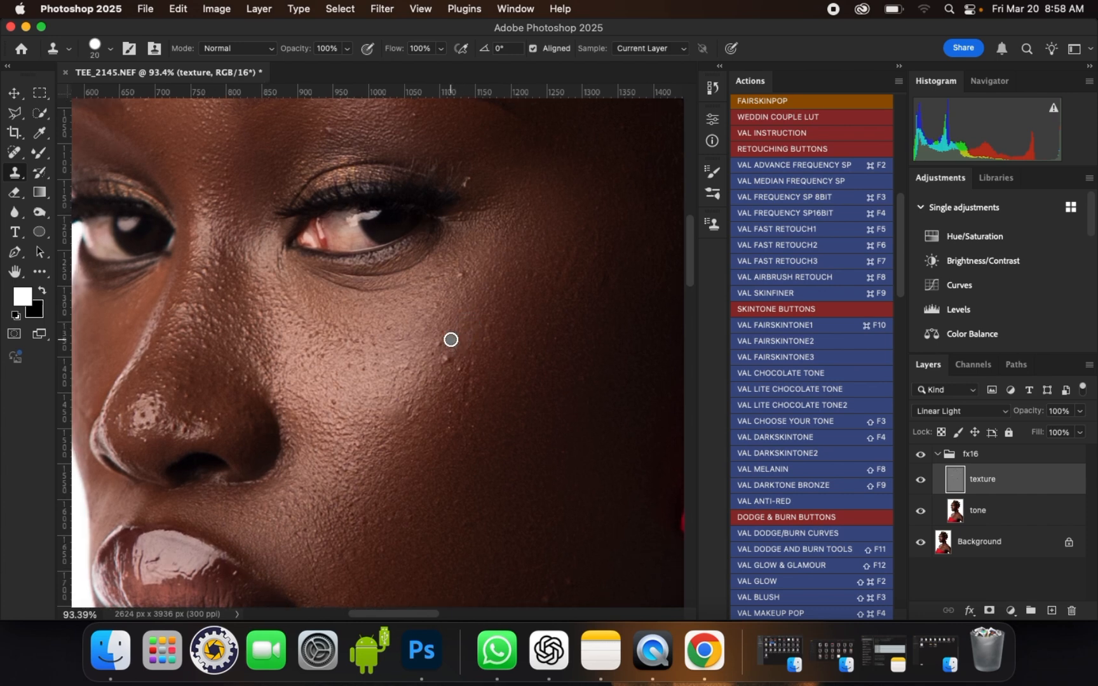
- Reduce the Clone Stamp hardness to about 53% and clone out the small bumps below the outer corner of the near eye
left_click(112, 49)
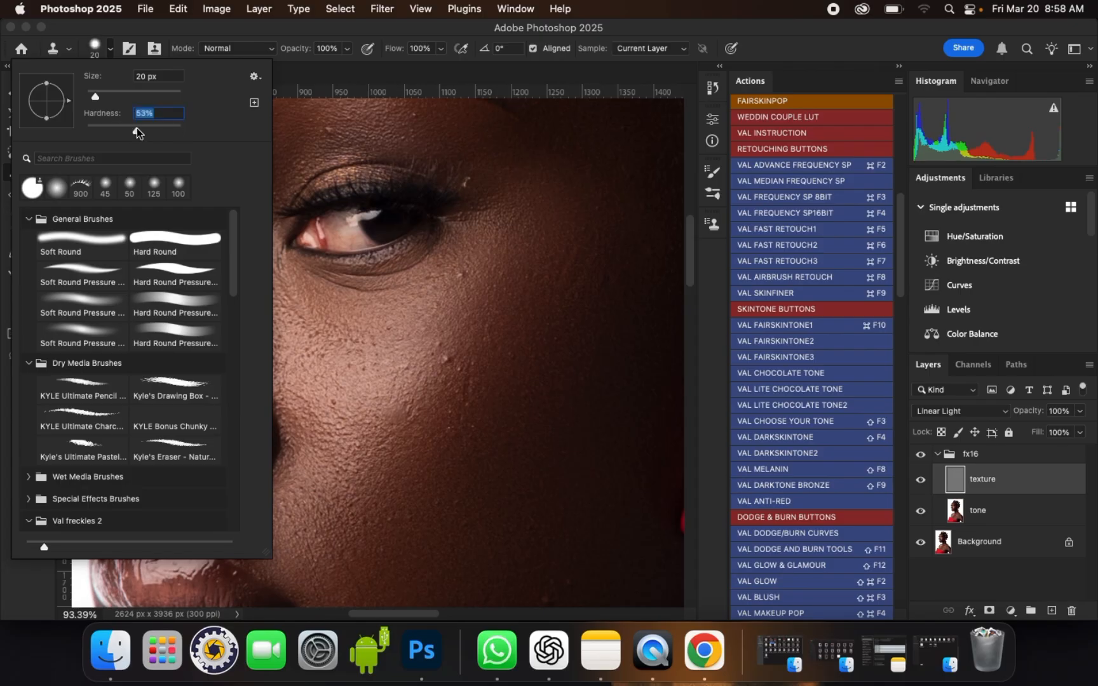
left_click_drag(137, 132, 140, 131)
key("Return")
scroll(451, 346, "up", 1)
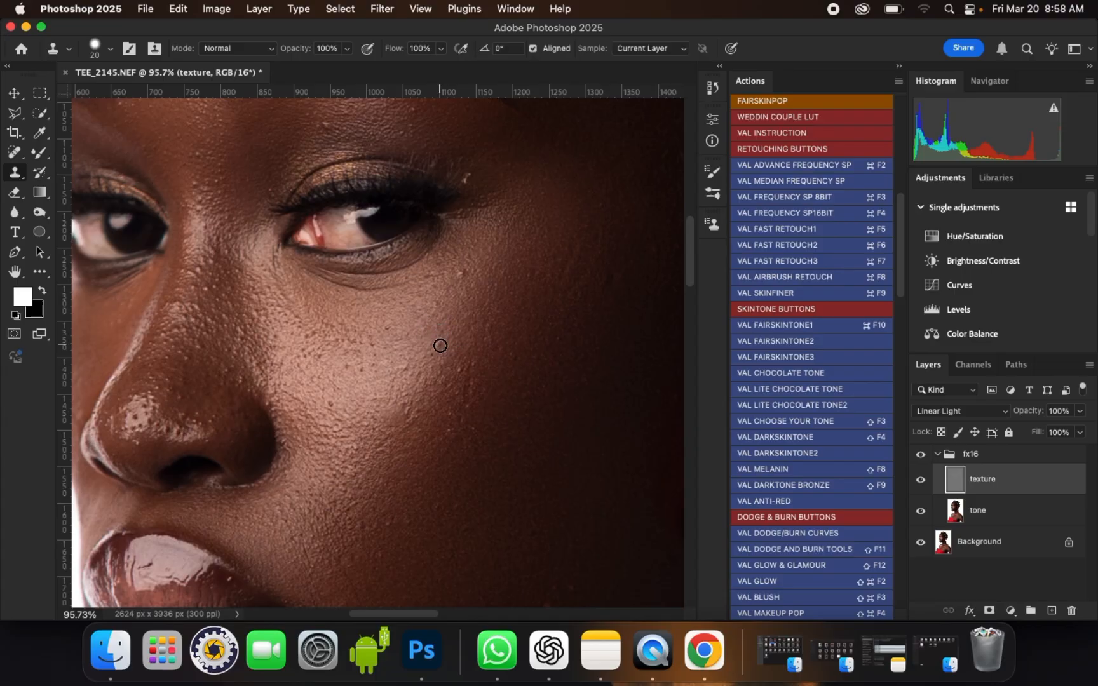
left_click(467, 284, "alt")
left_click(464, 276)
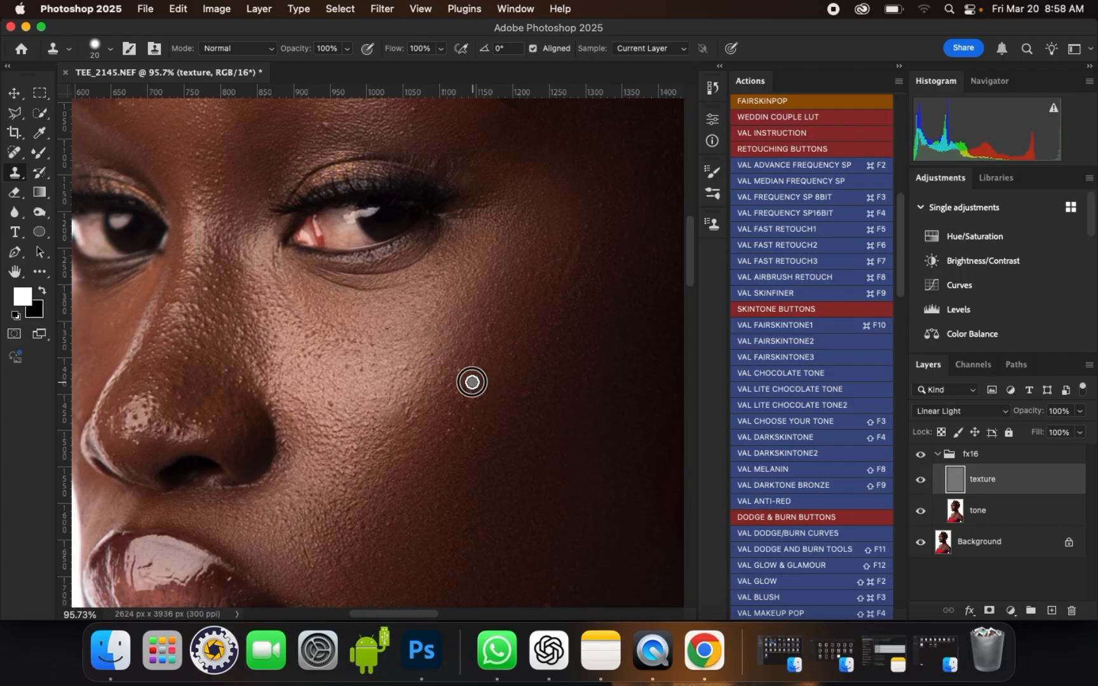
- Sample clean skin on the lower cheek and clone it over the small bumps on the shadowed side of the cheek
scroll(474, 341, "down", 5)
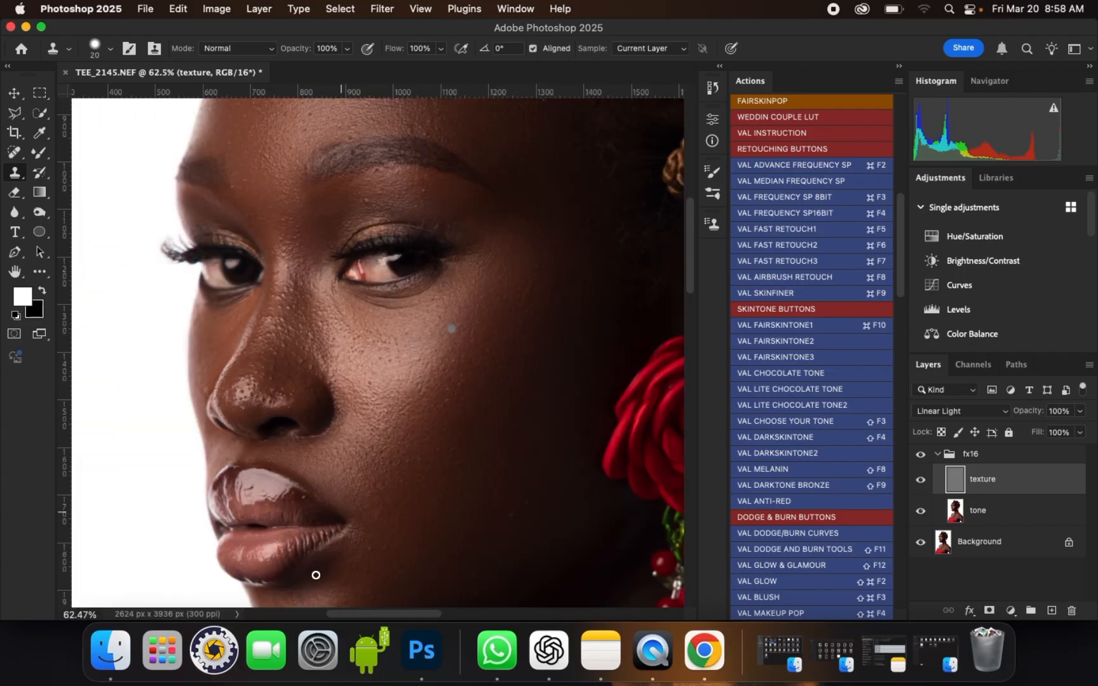
scroll(526, 534, "up", 8)
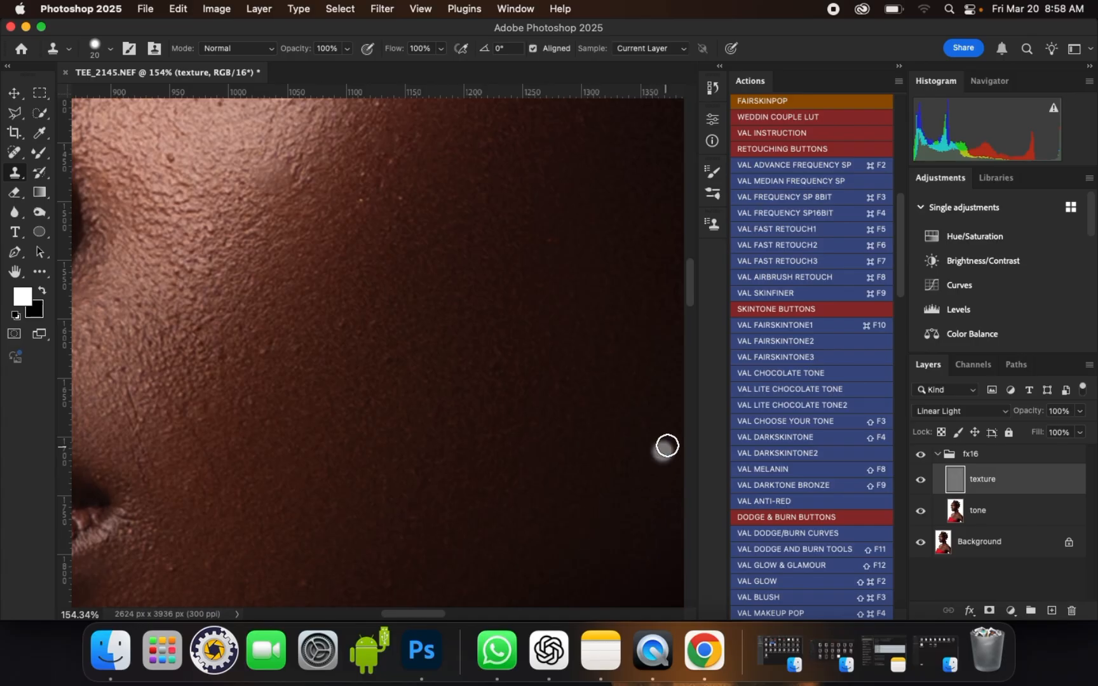
scroll(666, 446, "down", 2)
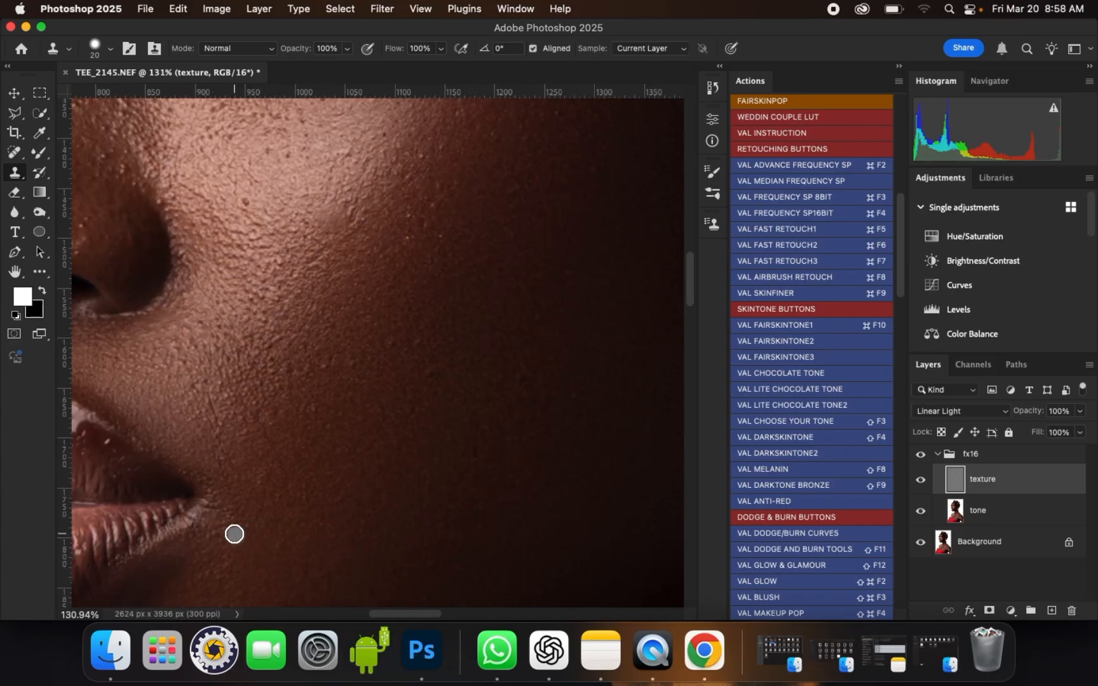
left_click(423, 343, "alt")
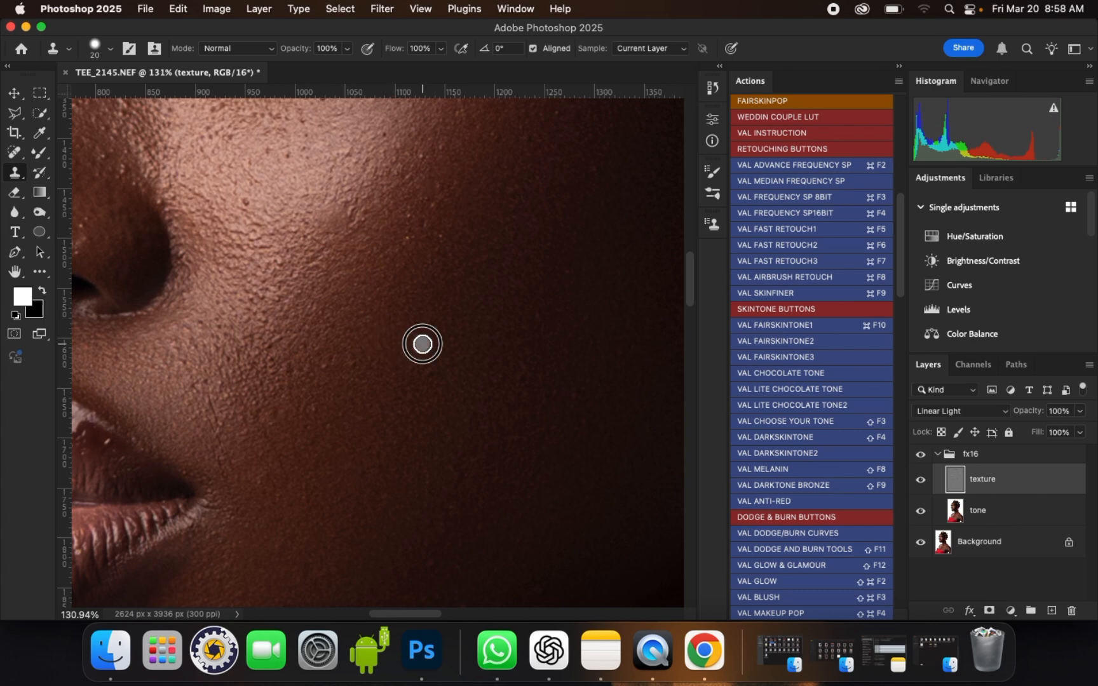
left_click_drag(420, 247, 415, 221)
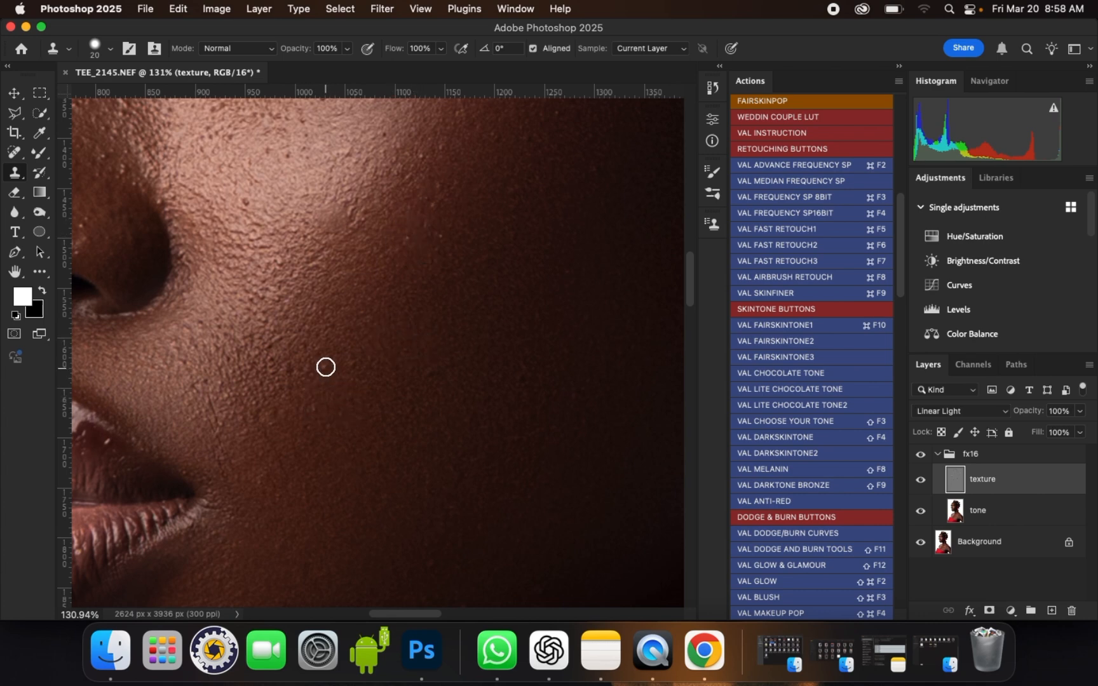
- Undo a trial stamp on the side of the nose and clone clean nearby texture over the lower edge of the nose-tip highlight
scroll(392, 442, "down", 2)
scroll(257, 237, "up", 3)
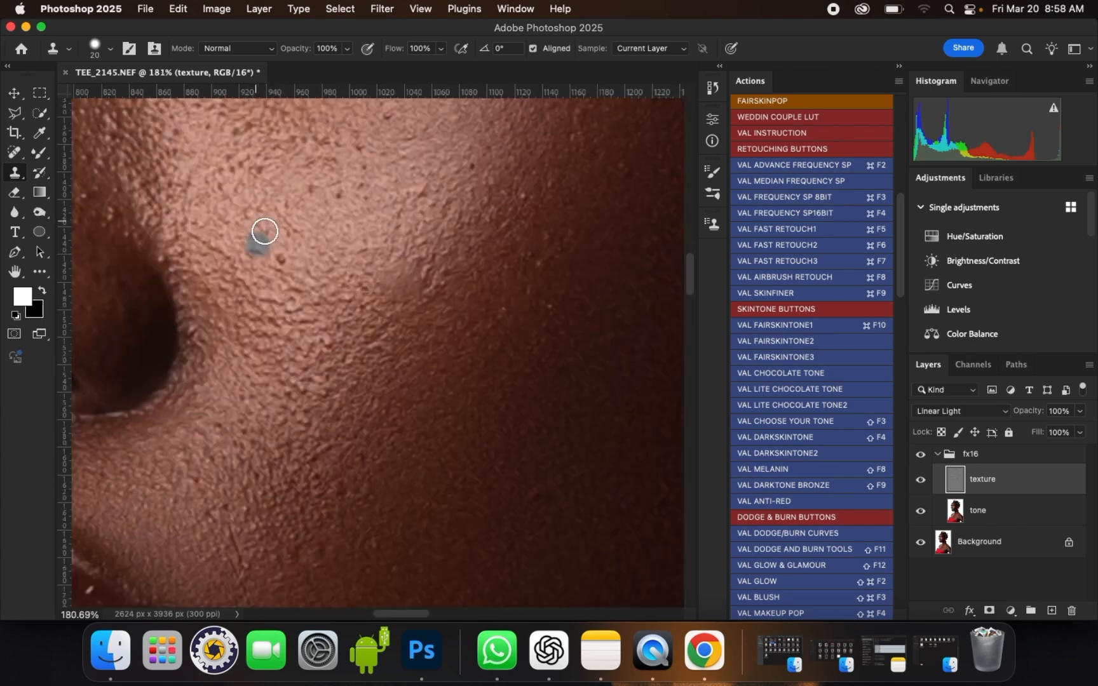
scroll(508, 467, "down", 3)
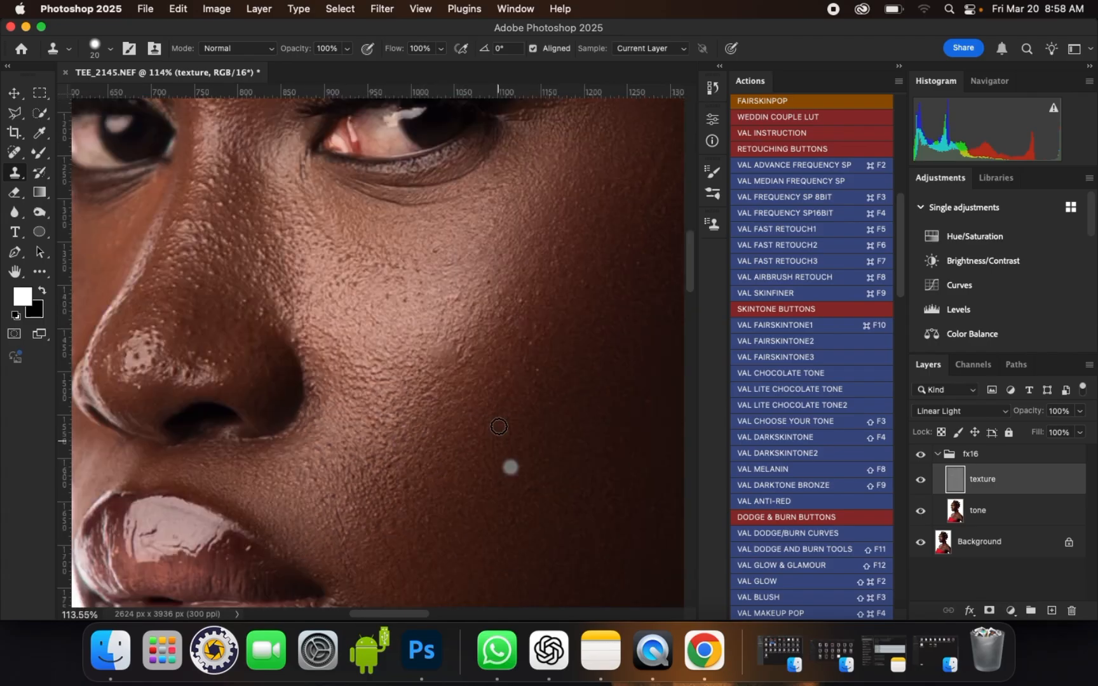
scroll(286, 245, "up", 1)
scroll(357, 260, "up", 1)
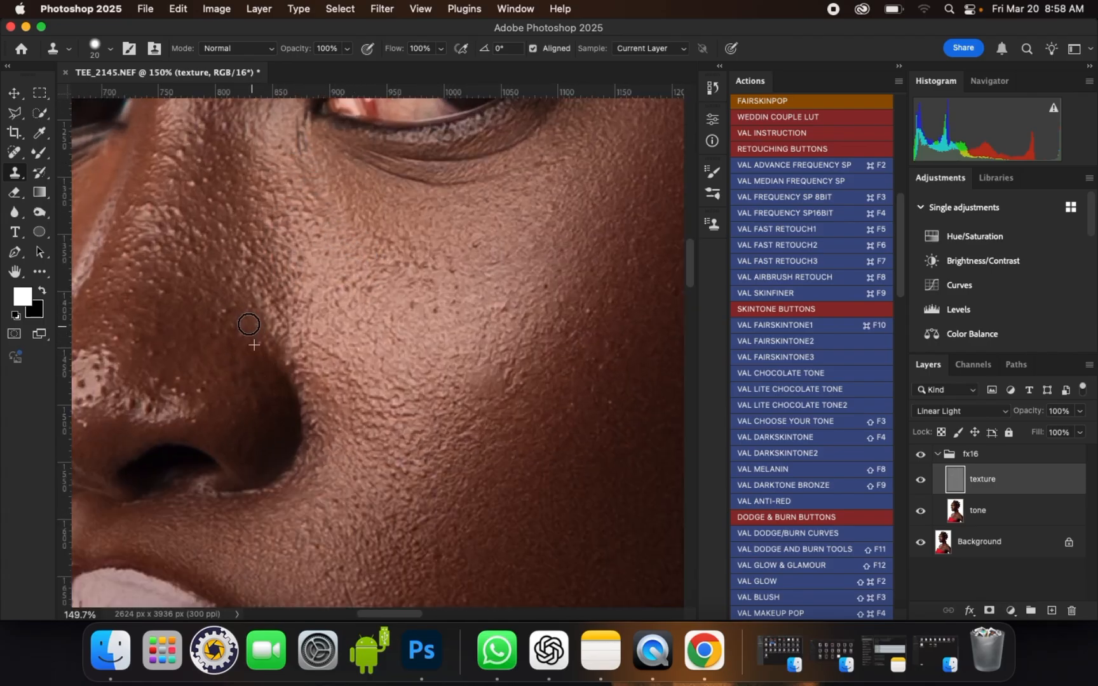
left_click(219, 328)
key("super+z")
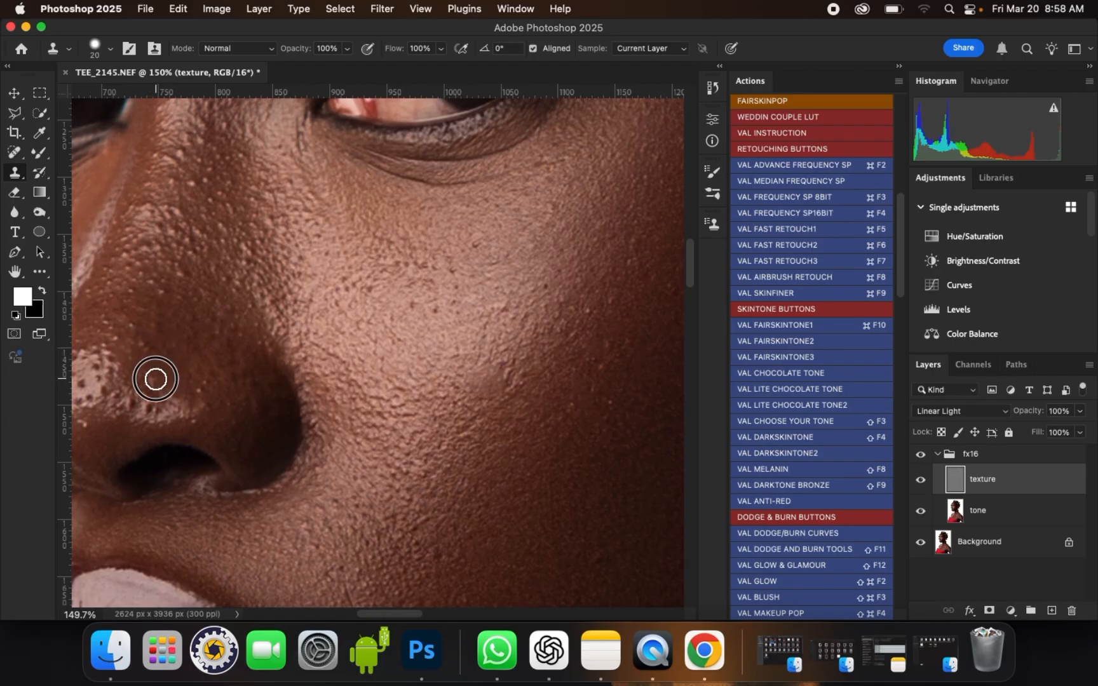
left_click(154, 380, "alt")
left_click(130, 405)
- Clone clean texture over the small bumps along the middle of the nose bridge
scroll(317, 482, "down", 2)
scroll(246, 228, "up", 1)
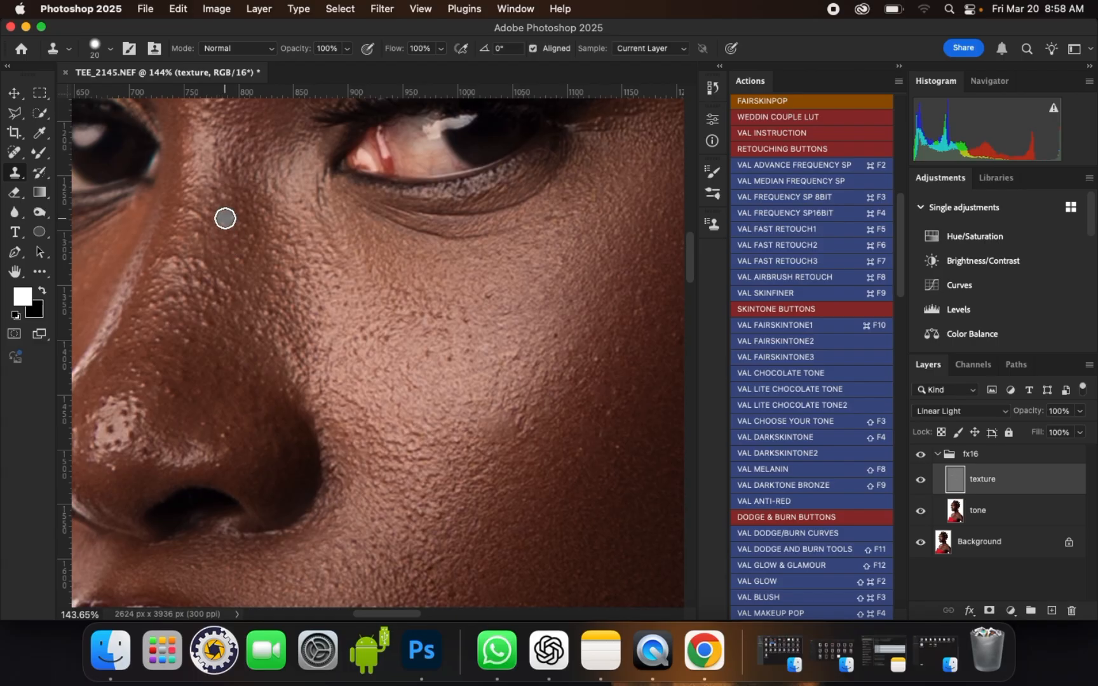
scroll(226, 257, "up", 2)
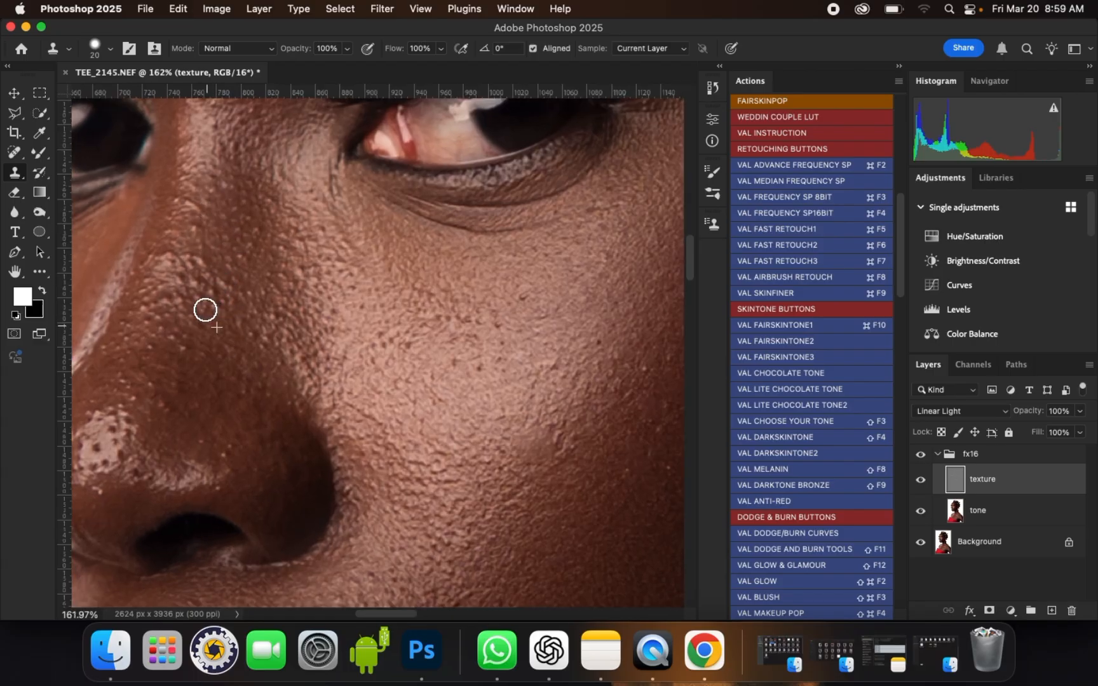
left_click_drag(204, 310, 217, 291)
left_click(206, 262, "alt")
left_click(164, 224)
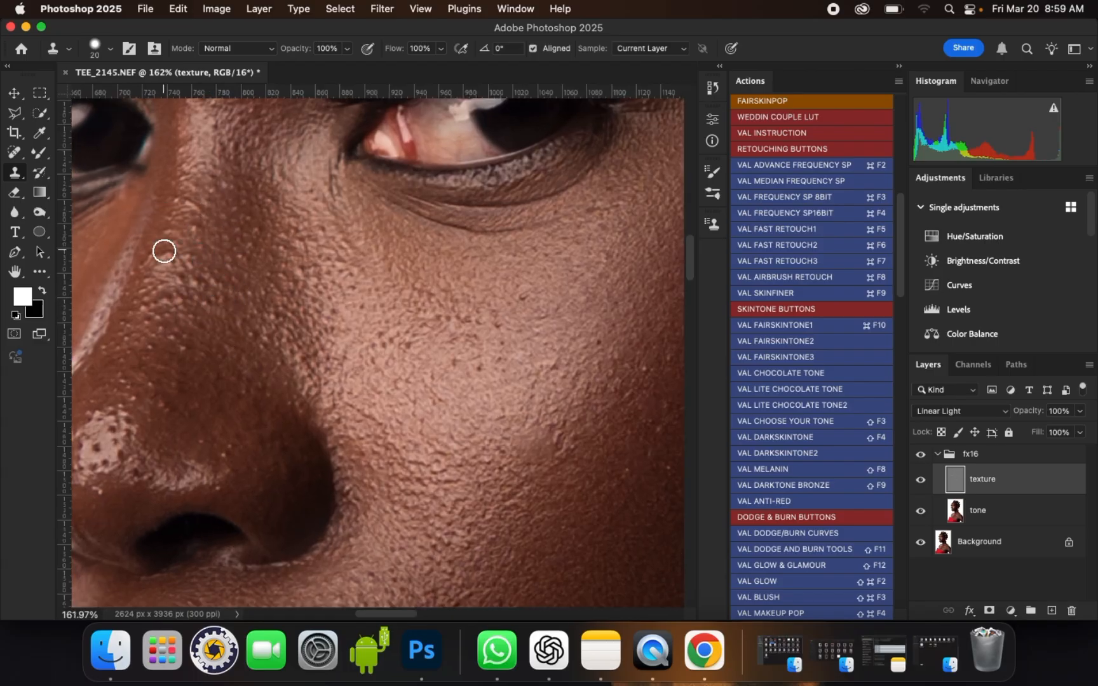
left_click(164, 253)
- Sample smooth skin on the upper nose bridge and clone out the bumps beside the far eye's inner corner
left_click(199, 212, "alt")
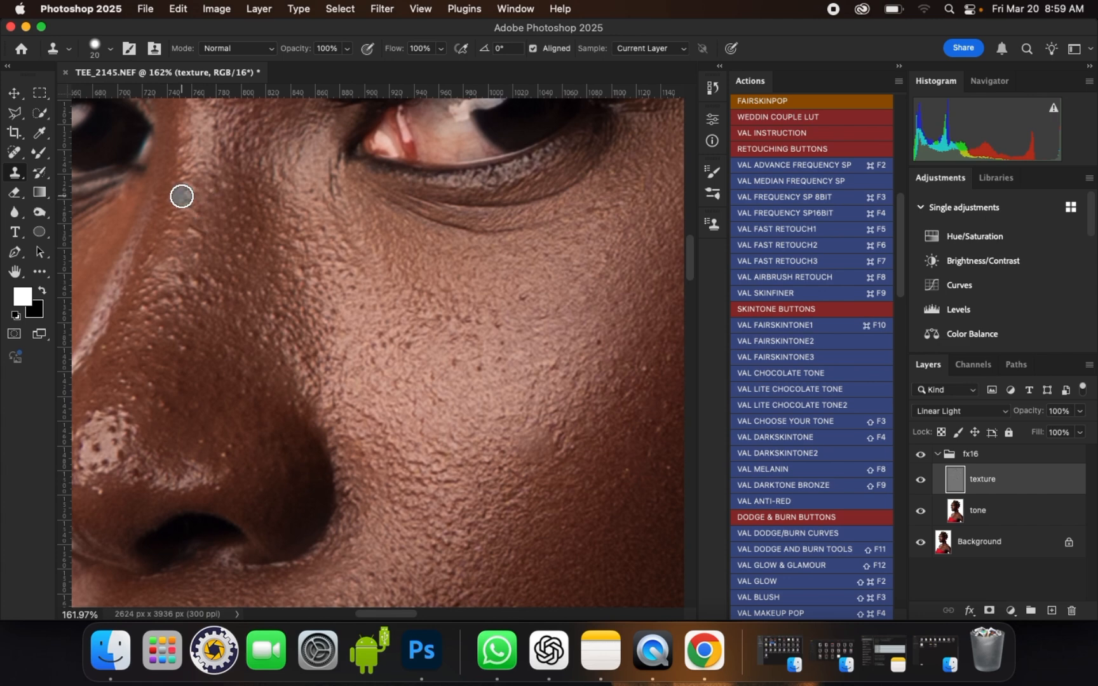
scroll(233, 206, "up", 3)
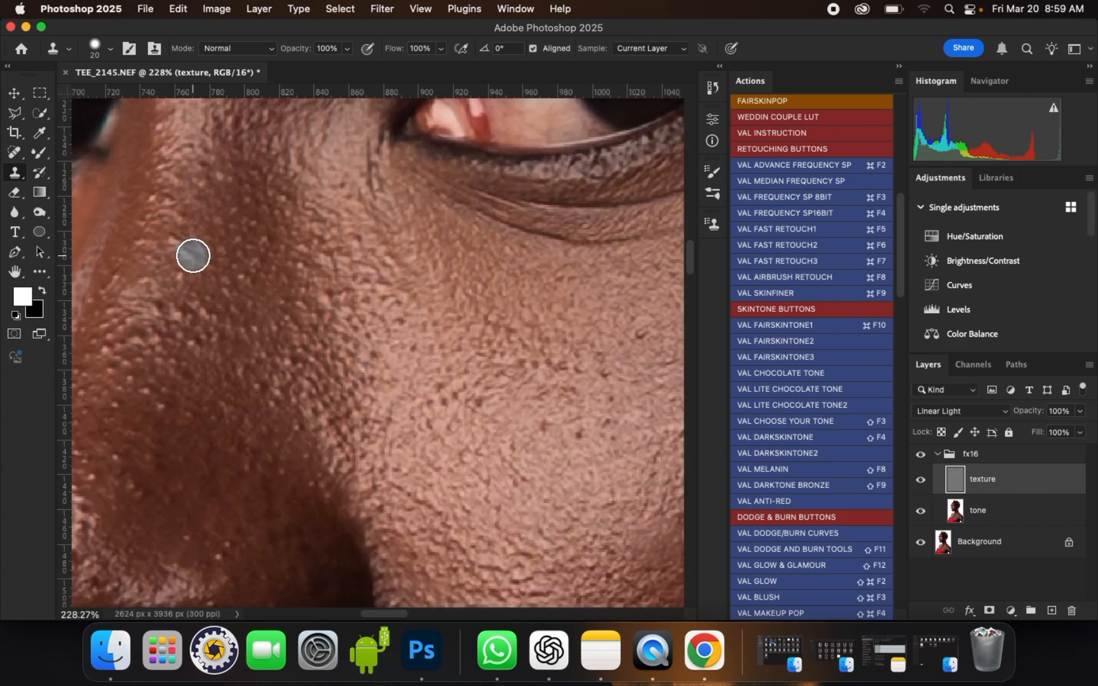
left_click(194, 260, "alt")
left_click(152, 229)
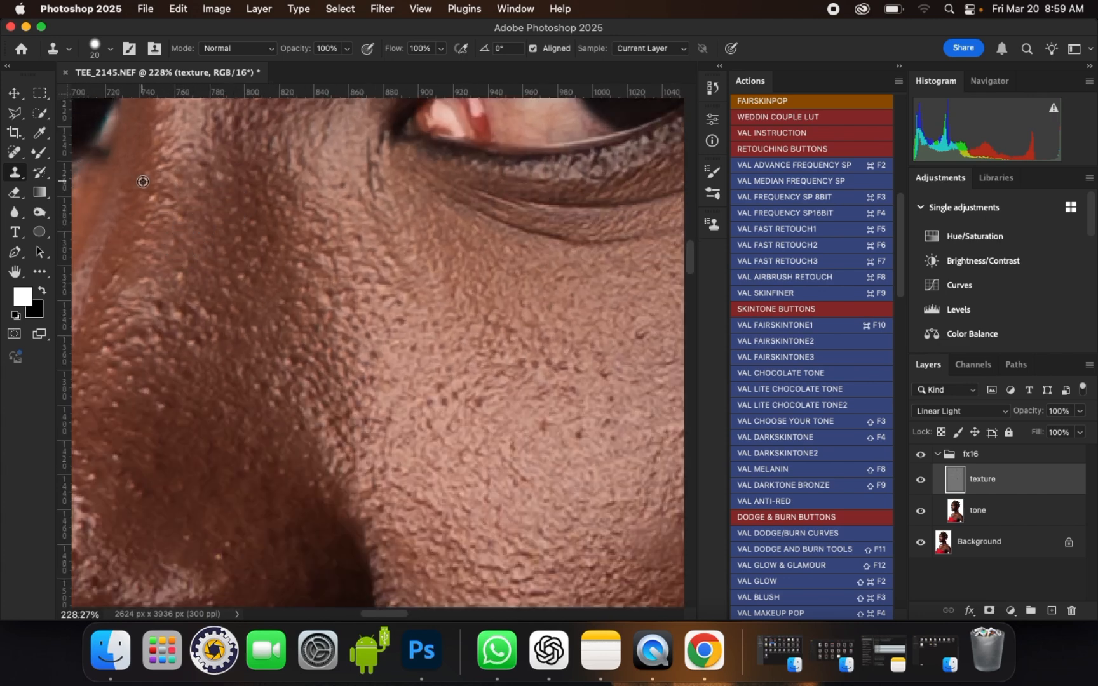
- Resample nearby skin repeatedly and clone out the raised bumps on the ridge of the nose below the eyes
left_click(161, 371, "alt")
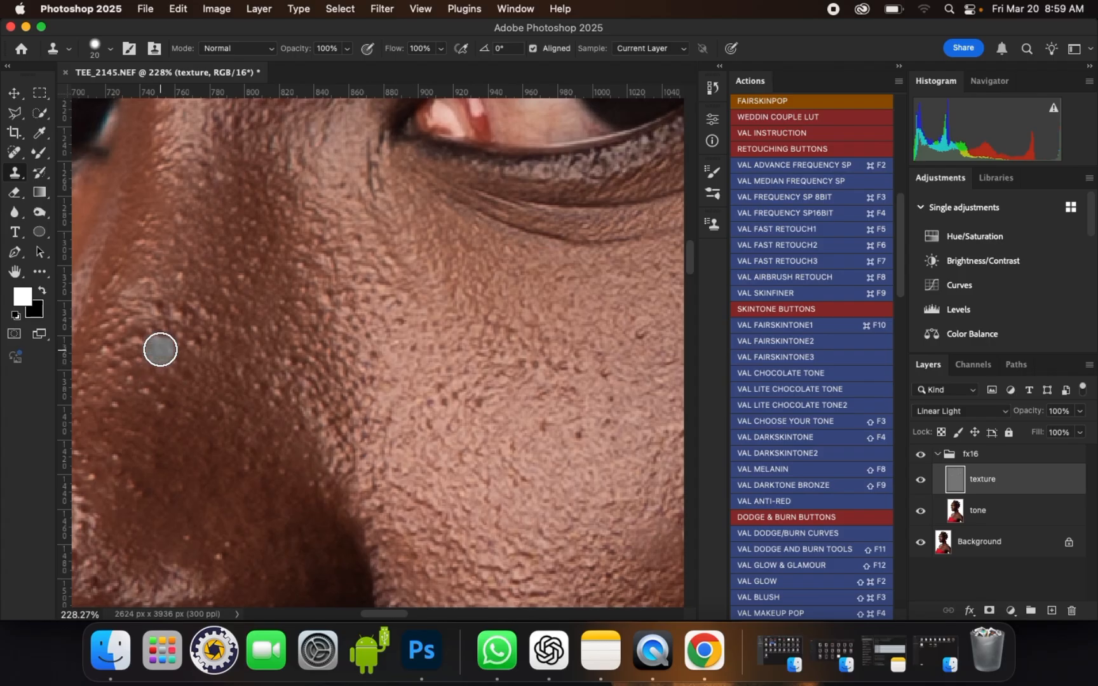
left_click(160, 349)
left_click(202, 357, "alt")
left_click(187, 321)
left_click(208, 315, "alt")
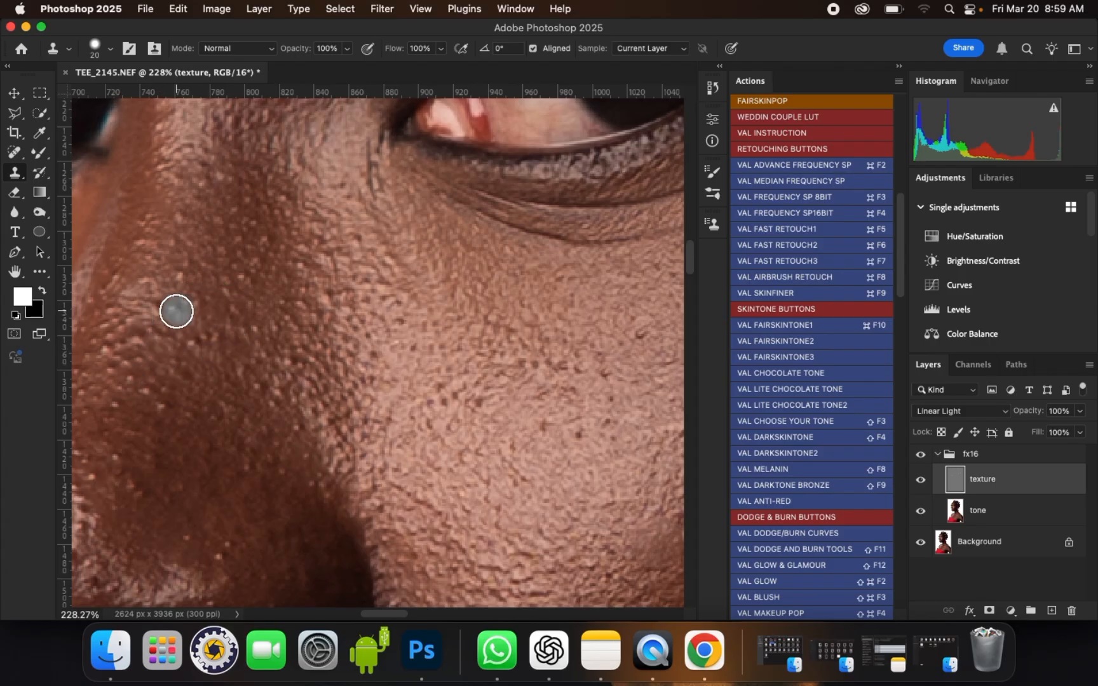
left_click(166, 311)
- Clone clean texture over the remaining bumps across the nose bridge and beside the bright edge on its far side
scroll(258, 318, "down", 10)
scroll(253, 305, "up", 9)
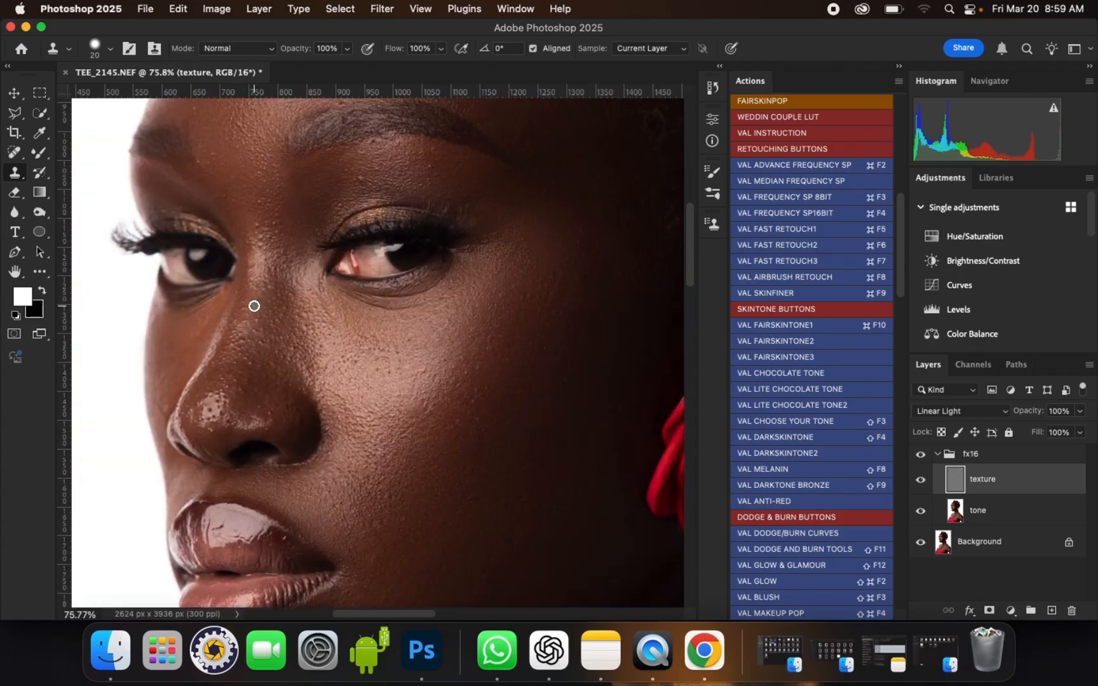
left_click(289, 387, "alt")
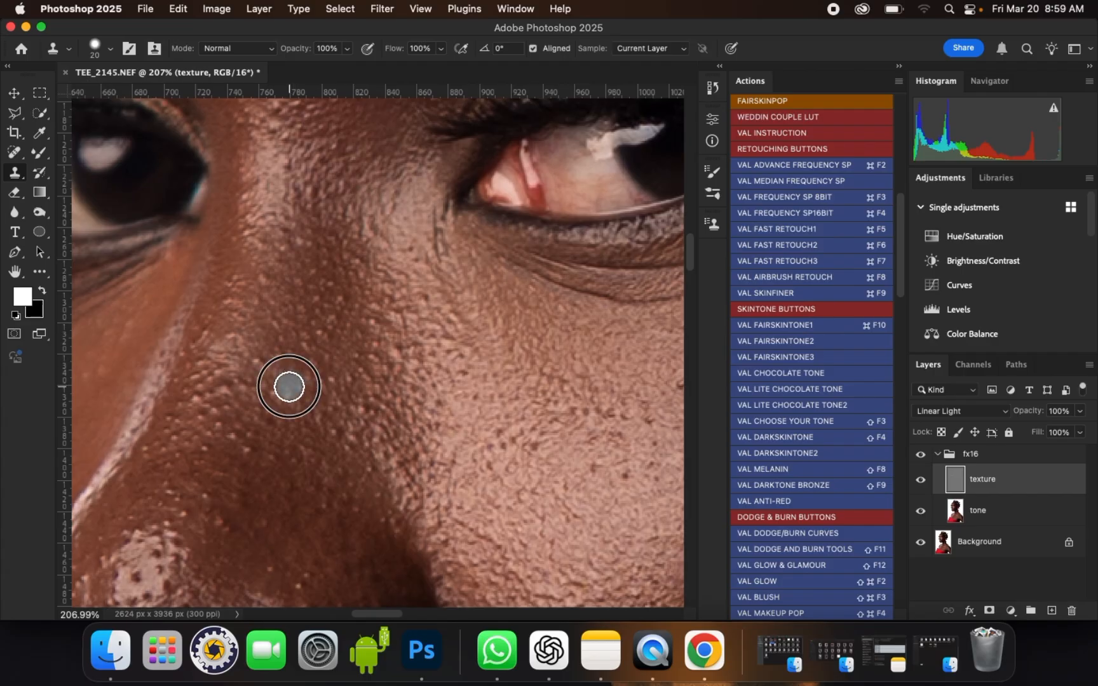
left_click(282, 390)
left_click(330, 388)
left_click(267, 359, "alt")
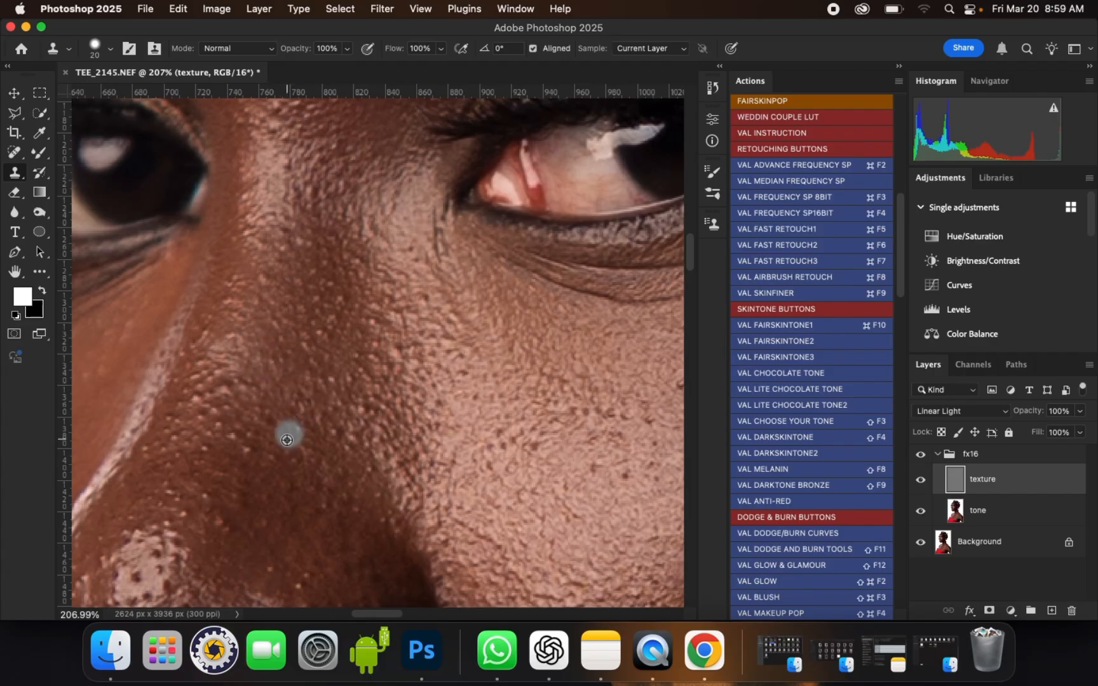
left_click(205, 407)
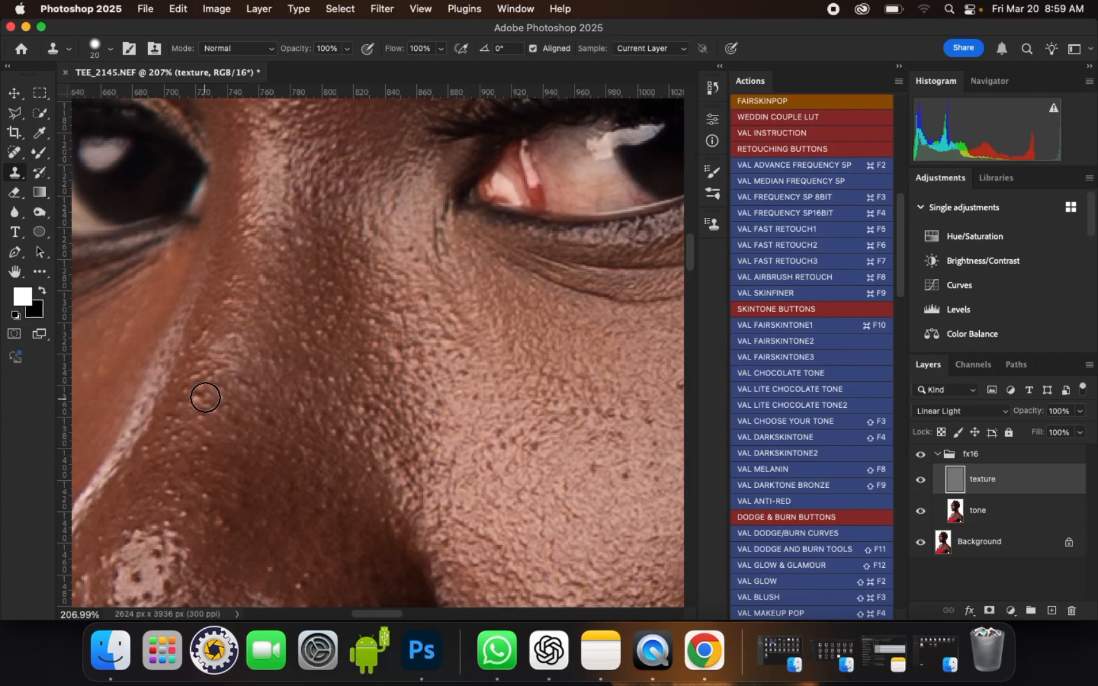
left_click(203, 338, "alt")
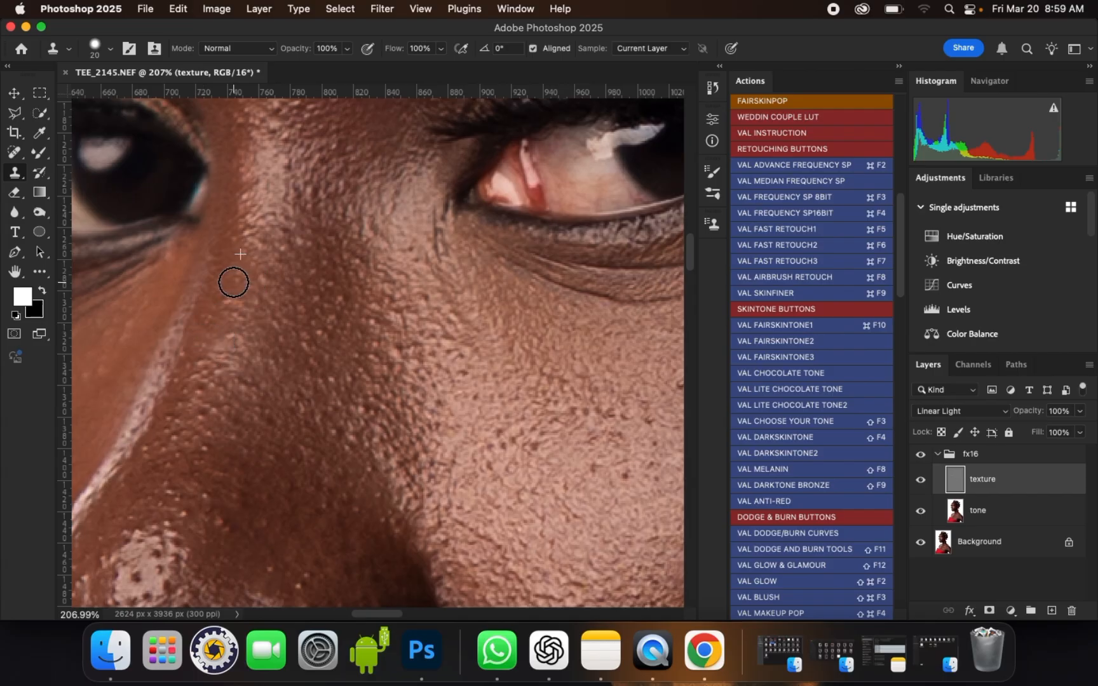
- Sample skin around the nose tip and clone it over the pores within the lower part of its shiny highlight
scroll(183, 397, "down", 2)
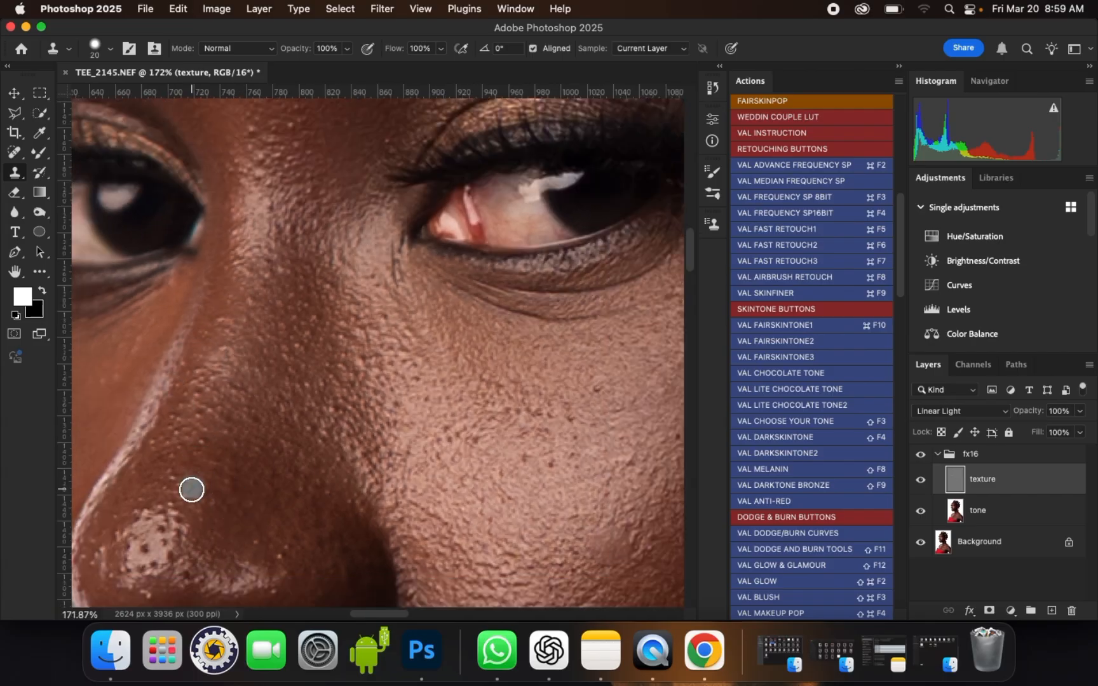
scroll(257, 360, "down", 3)
scroll(208, 469, "up", 2)
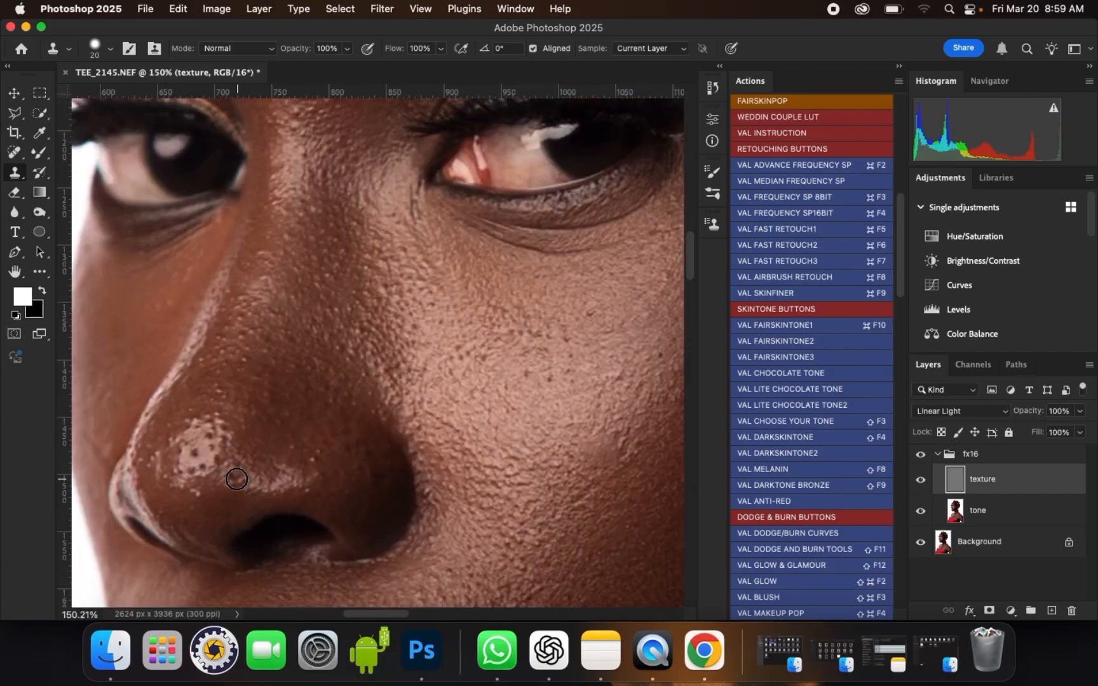
left_click(316, 453, "alt")
left_click(194, 502, "alt")
left_click(181, 471)
left_click(213, 458)
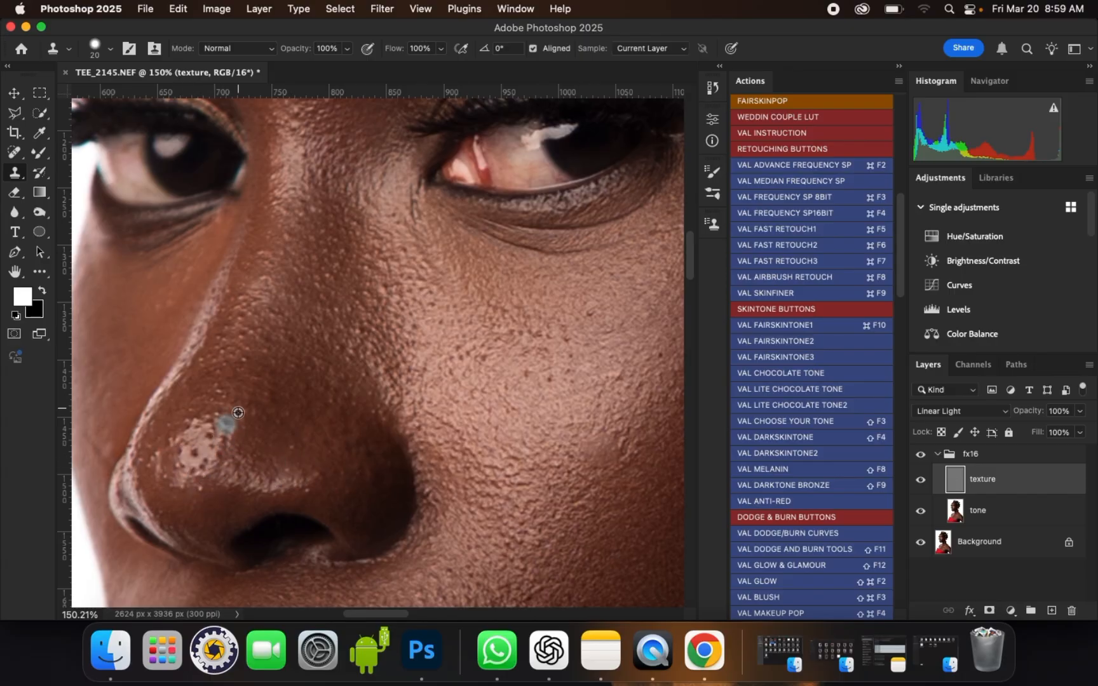
- Clone out the dark pores in the upper and central nose-tip highlight, sampling fresh texture around its edge
left_click(238, 413, "alt")
left_click(220, 434)
left_click(219, 446)
left_click(211, 418, "alt")
left_click(201, 420)
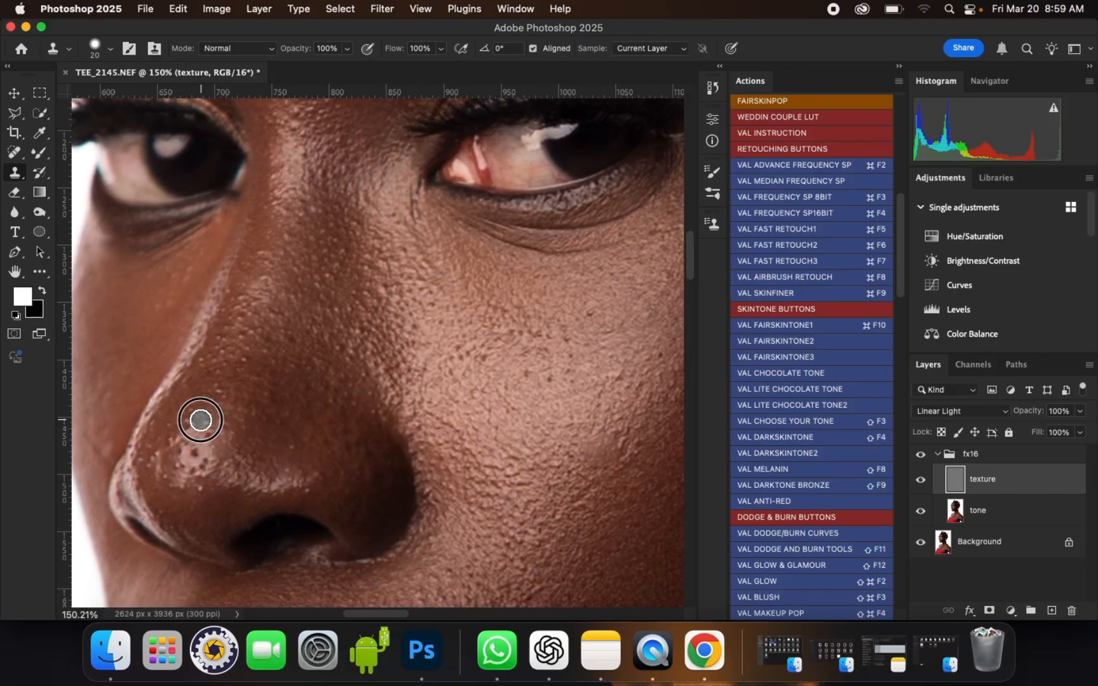
left_click_drag(201, 420, 193, 421)
left_click(193, 425, "alt")
left_click(196, 453)
left_click(160, 465, "alt")
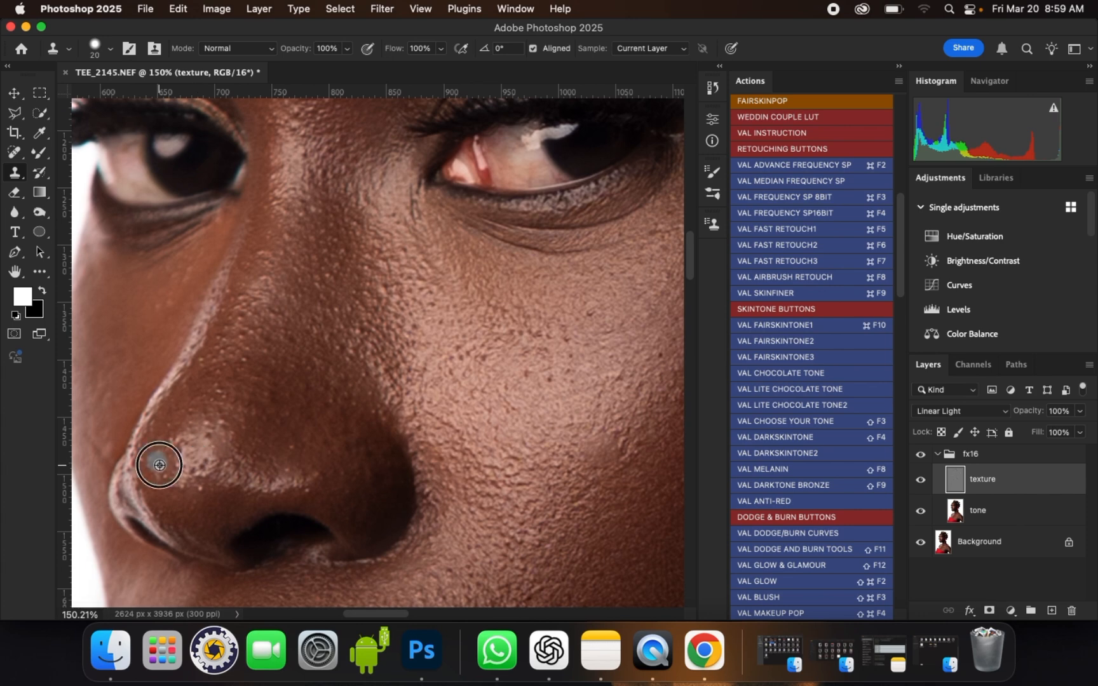
- Check the nose within the whole face and undo the last clone stroke
scroll(195, 424, "down", 6)
scroll(212, 403, "up", 2)
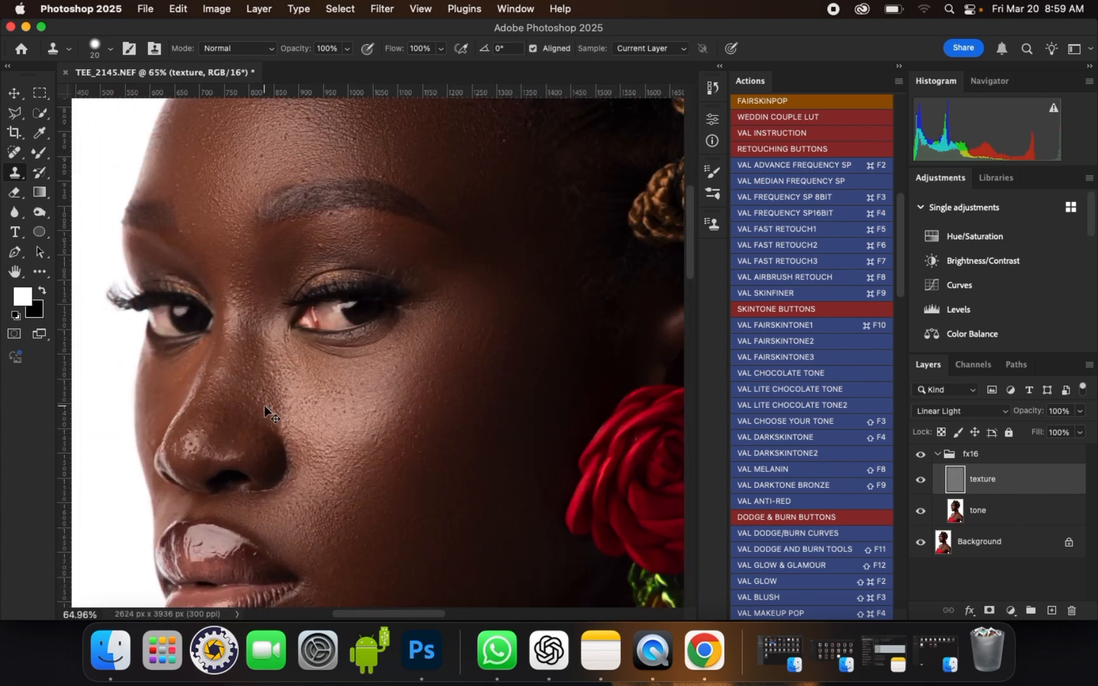
key("super+z")
- Examine the brow, forehead, neck, chest and whole portrait for remaining texture blemishes
scroll(486, 292, "up", 3)
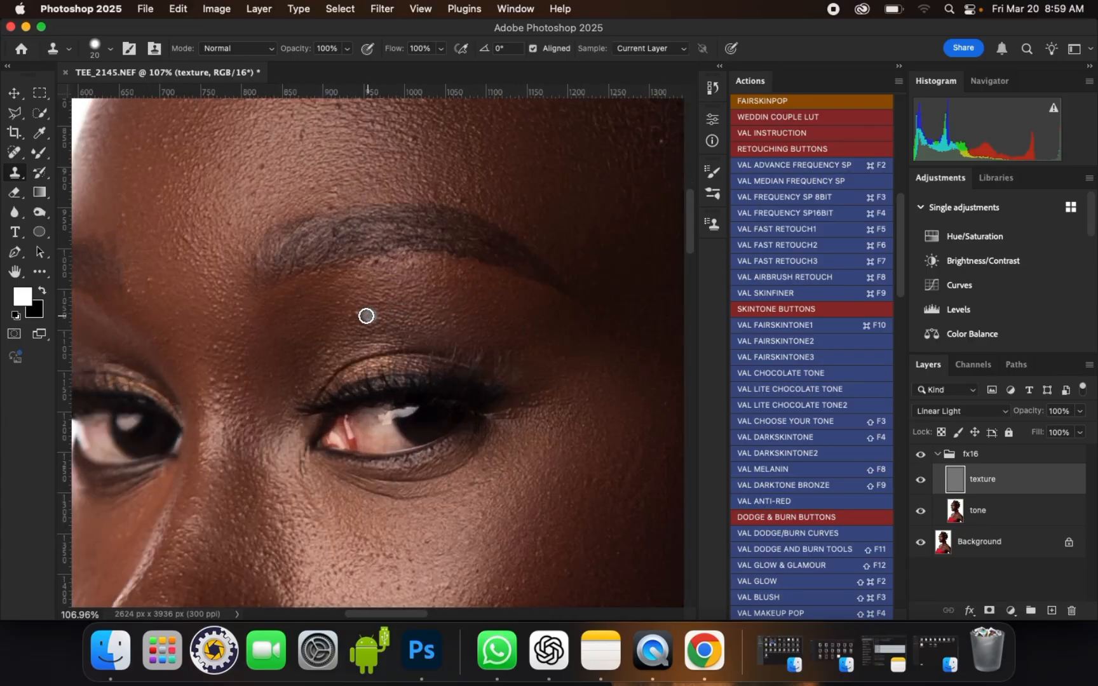
scroll(358, 317, "down", 3)
scroll(306, 196, "up", 3)
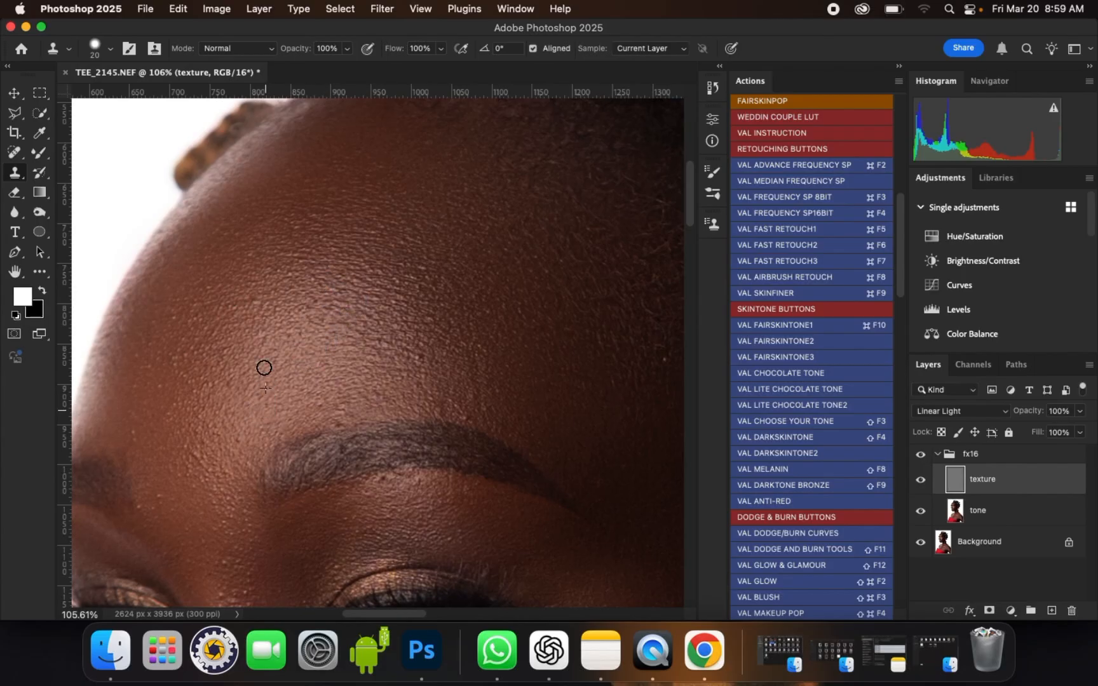
scroll(263, 245, "down", 3)
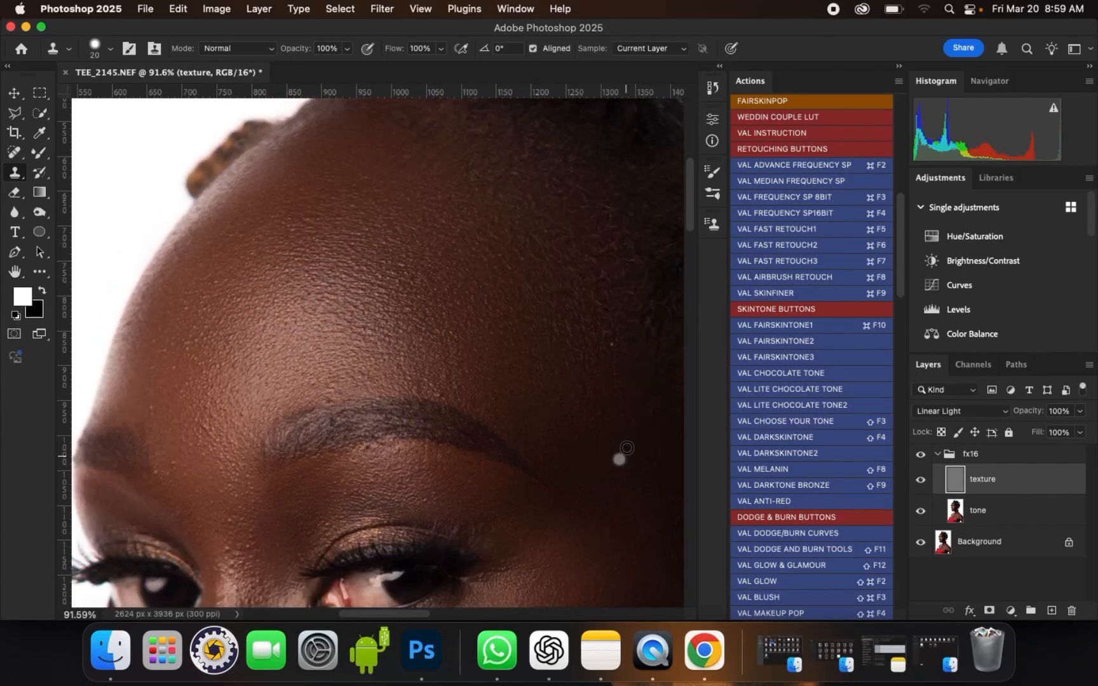
scroll(457, 278, "down", 3)
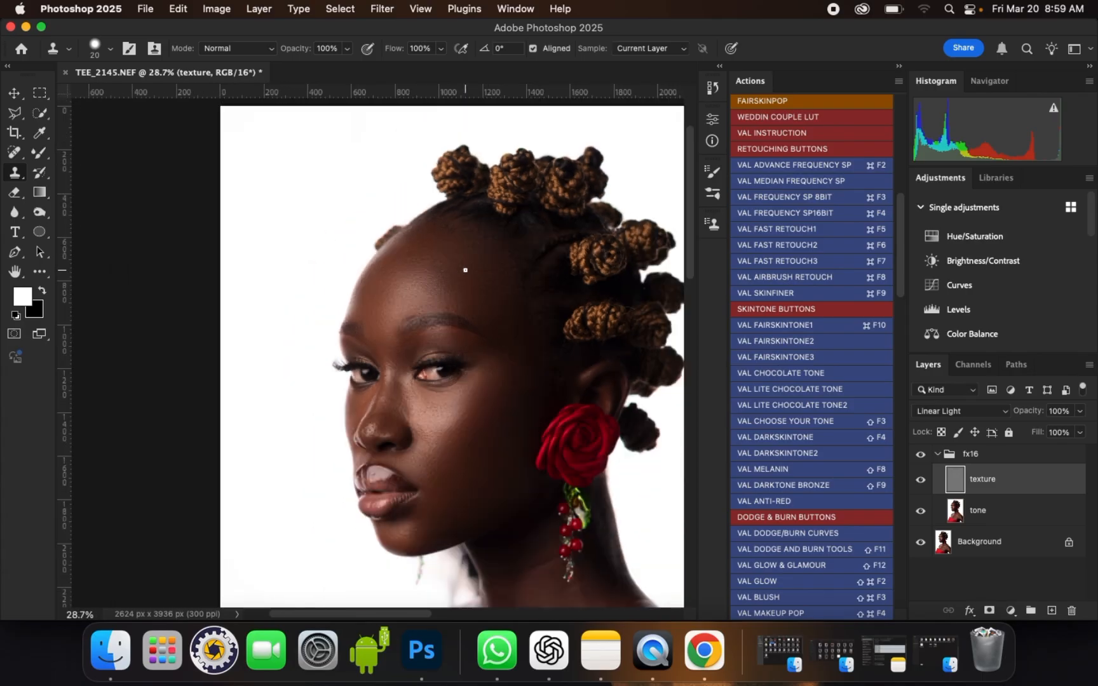
scroll(511, 587, "up", 2)
scroll(507, 585, "up", 3)
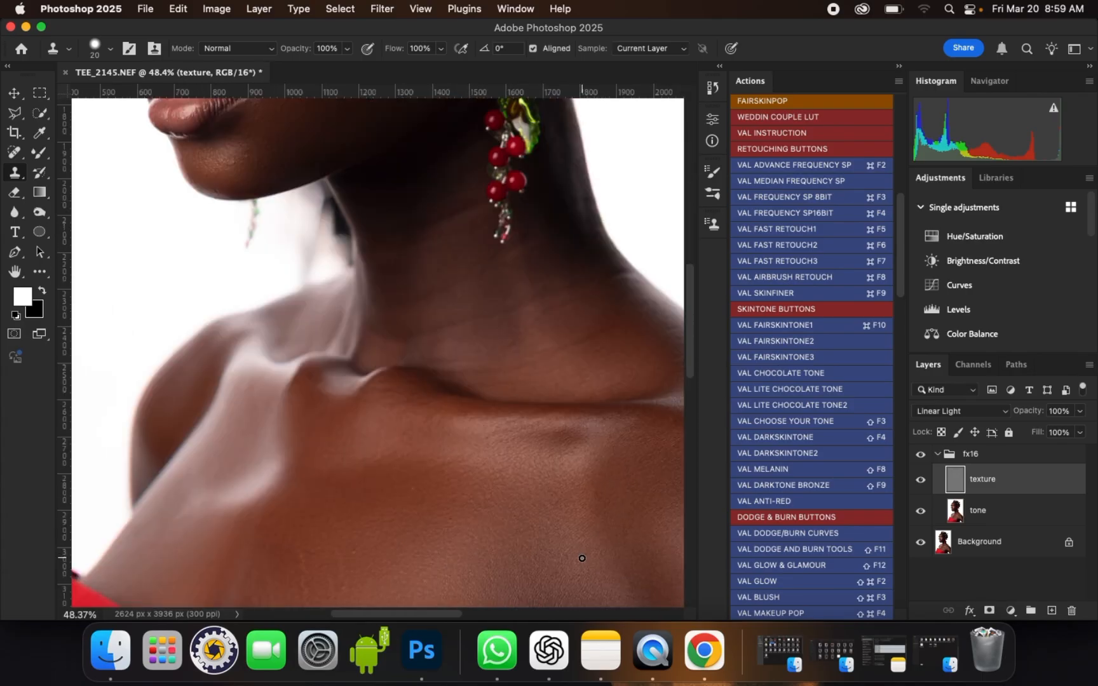
scroll(500, 351, "down", 3)
scroll(567, 467, "up", 1)
scroll(567, 467, "down", 4)
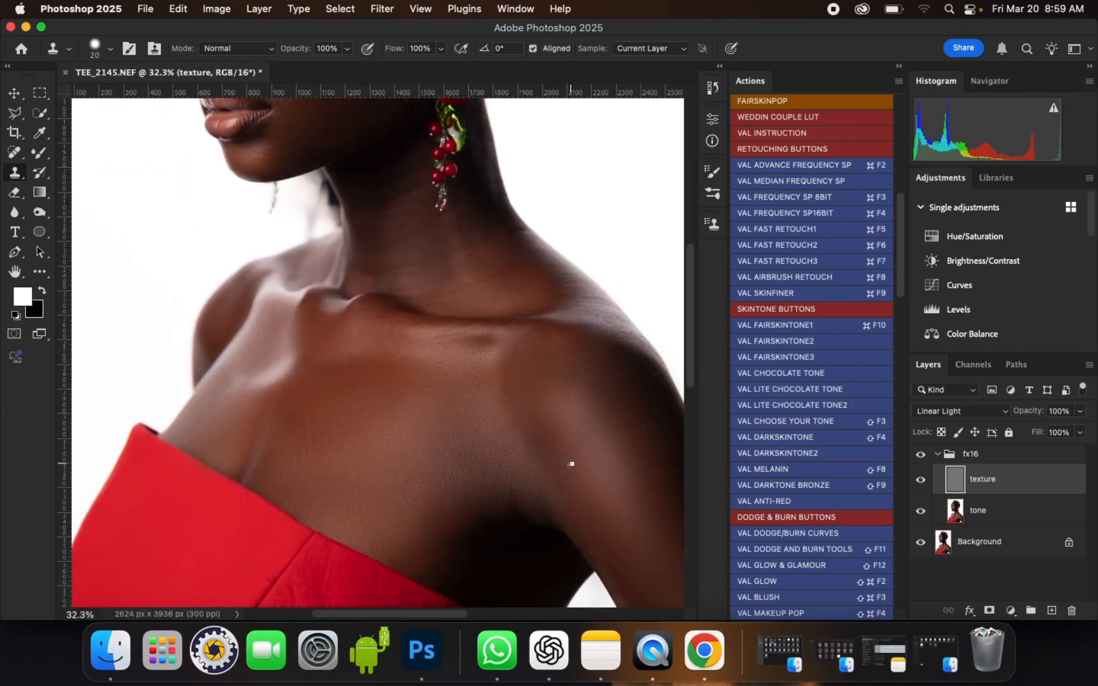
scroll(541, 287, "up", 2)
scroll(540, 288, "up", 4)
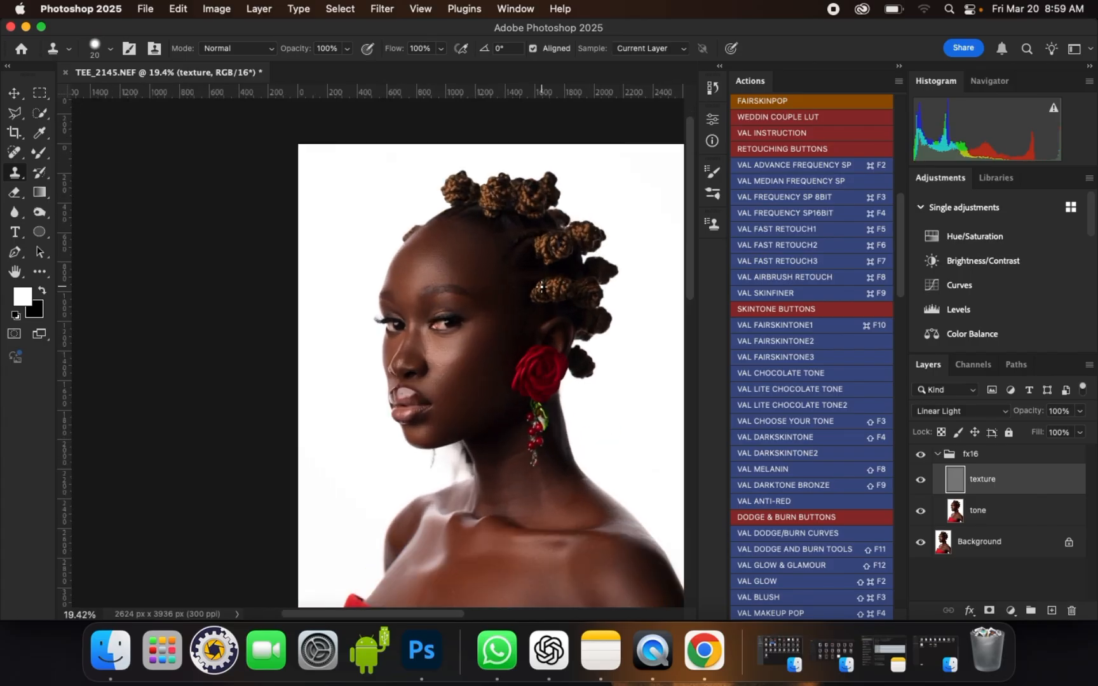
- Examine the face, neck and shoulders and compare the retouch with the original by toggling the fx16 group's visibility
scroll(427, 528, "up", 2)
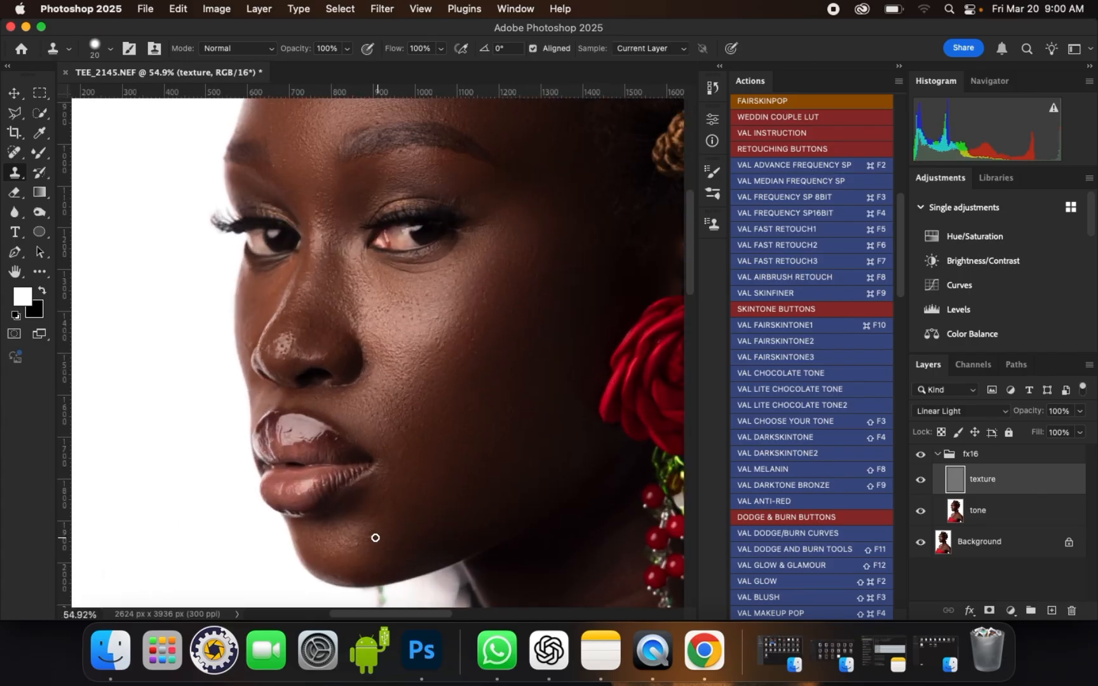
scroll(386, 525, "down", 5)
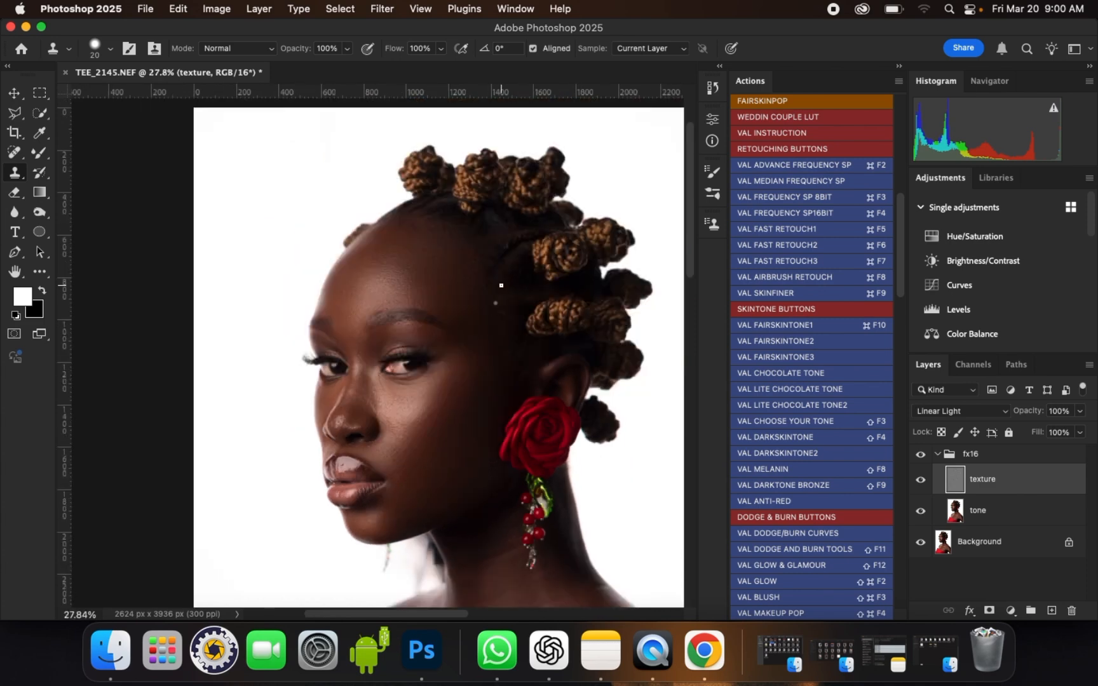
scroll(509, 460, "up", 1)
scroll(509, 460, "up", 2)
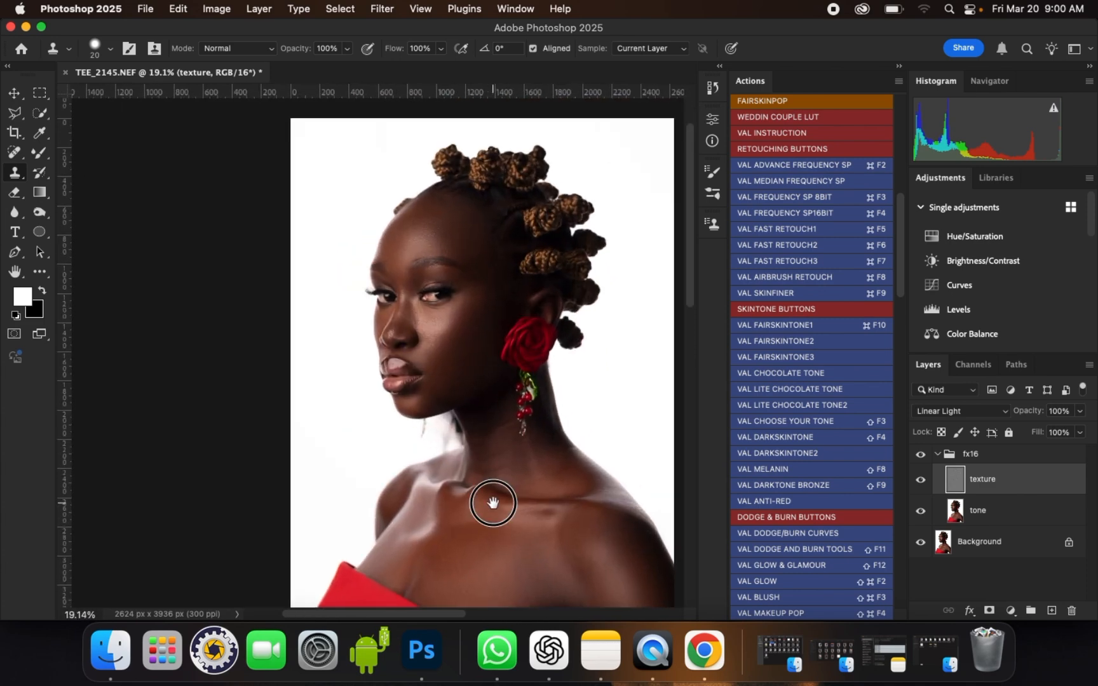
left_click_drag(490, 500, 496, 475)
scroll(497, 474, "up", 1)
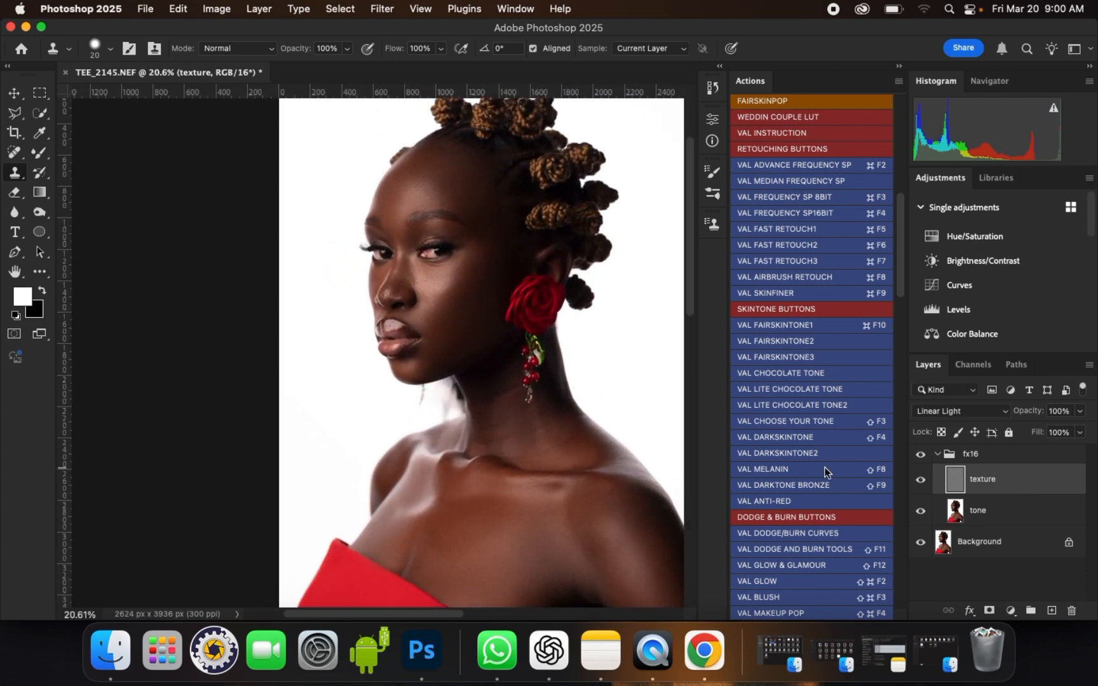
left_click(921, 456)
left_click(921, 456)
left_click(922, 456)
left_click(921, 456)
scroll(466, 252, "up", 1)
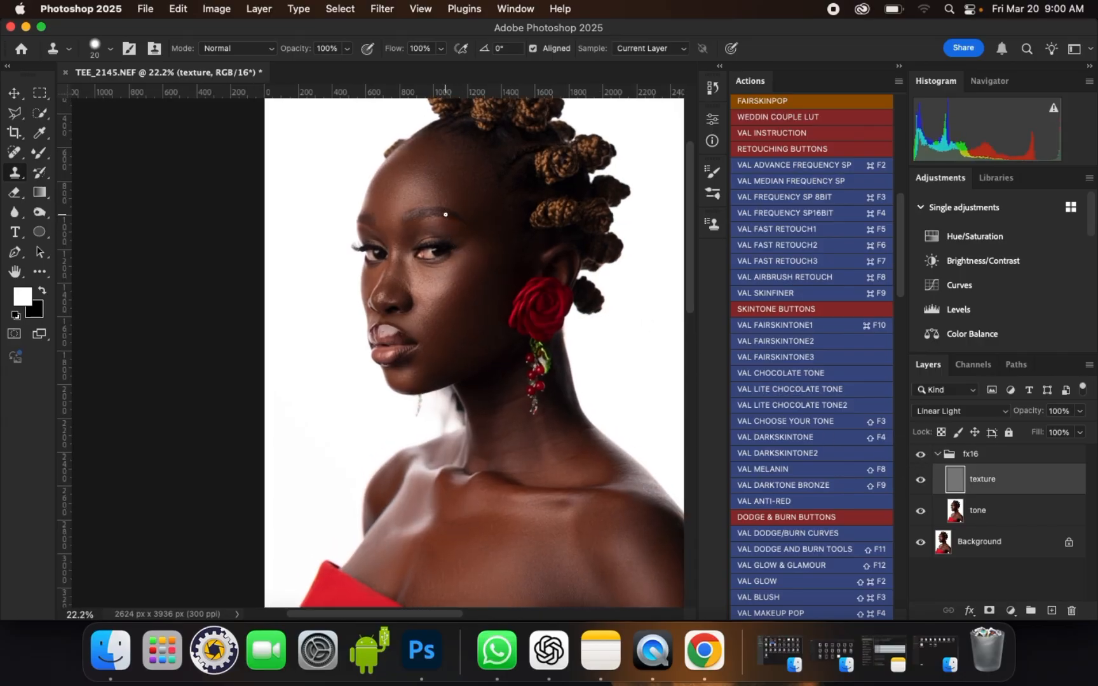
scroll(446, 215, "up", 1)
- Collapse the fx16 group and add a Hue/Saturation adjustment layer above it with saturation set to -92
left_click(938, 454)
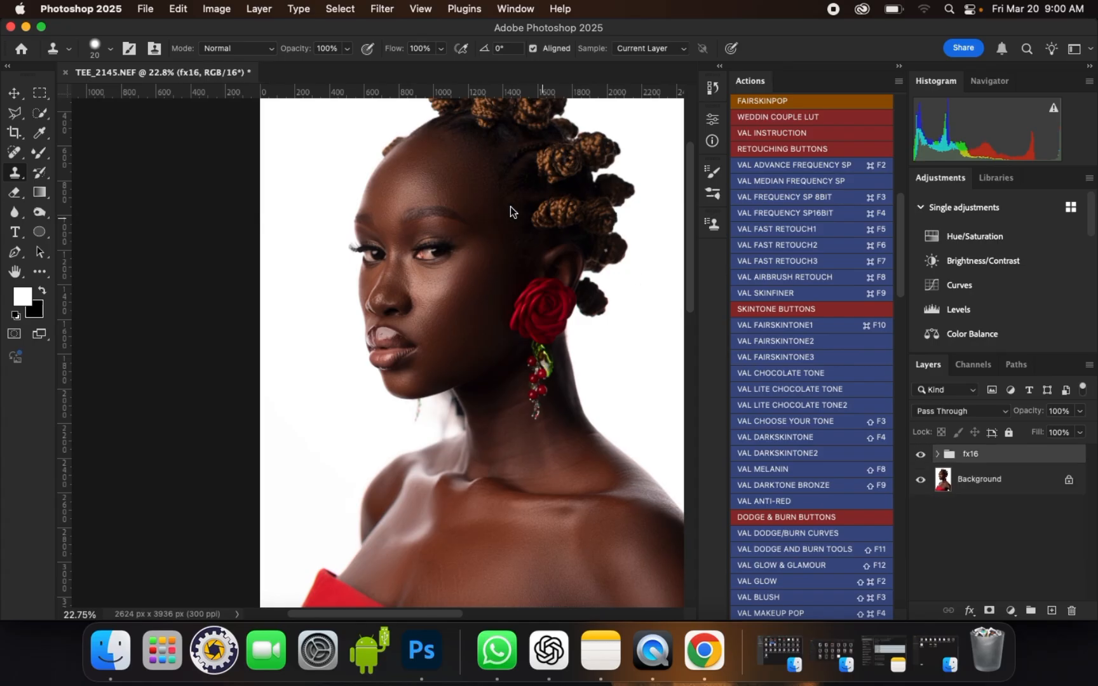
scroll(420, 209, "up", 8)
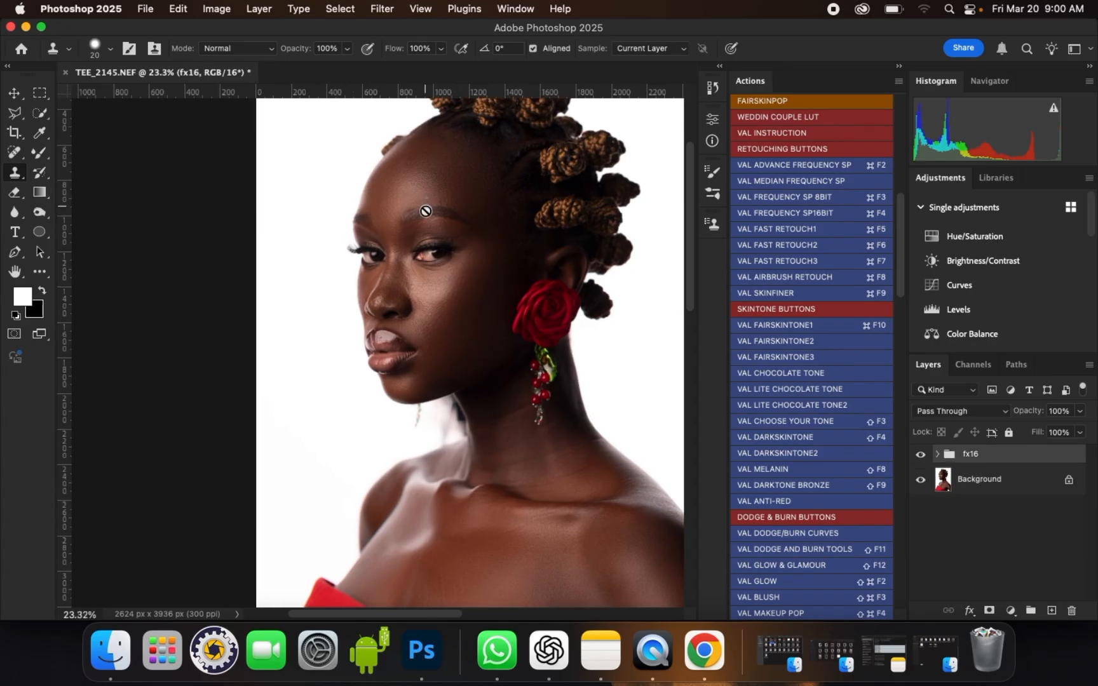
scroll(435, 265, "up", 3)
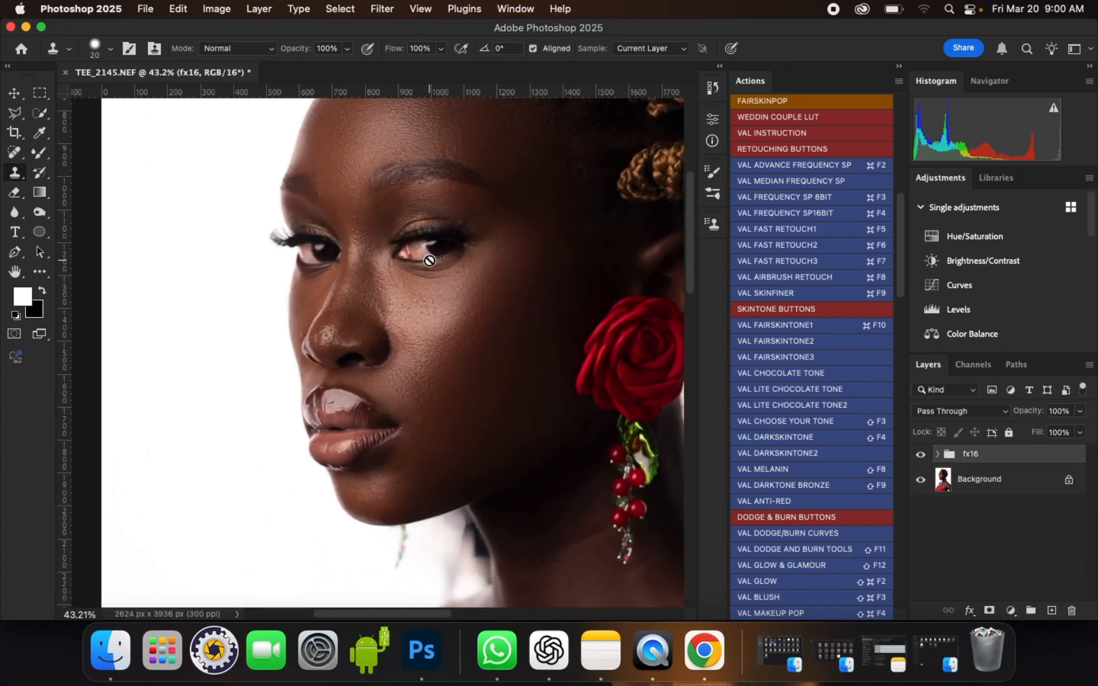
scroll(409, 262, "up", 1)
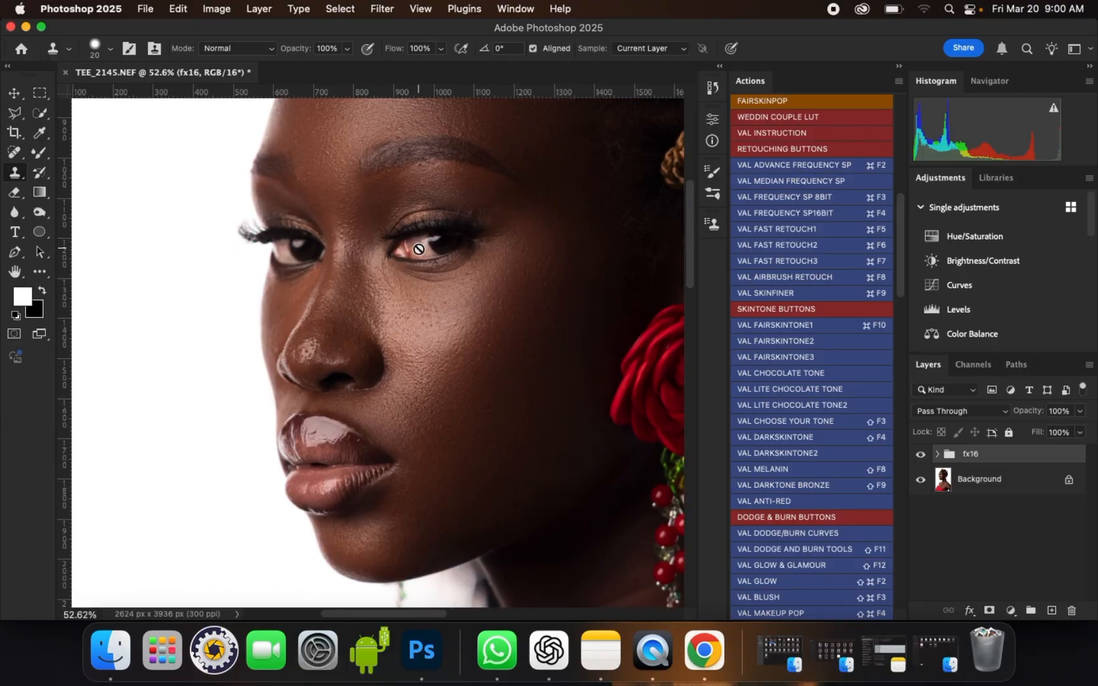
scroll(418, 249, "up", 3)
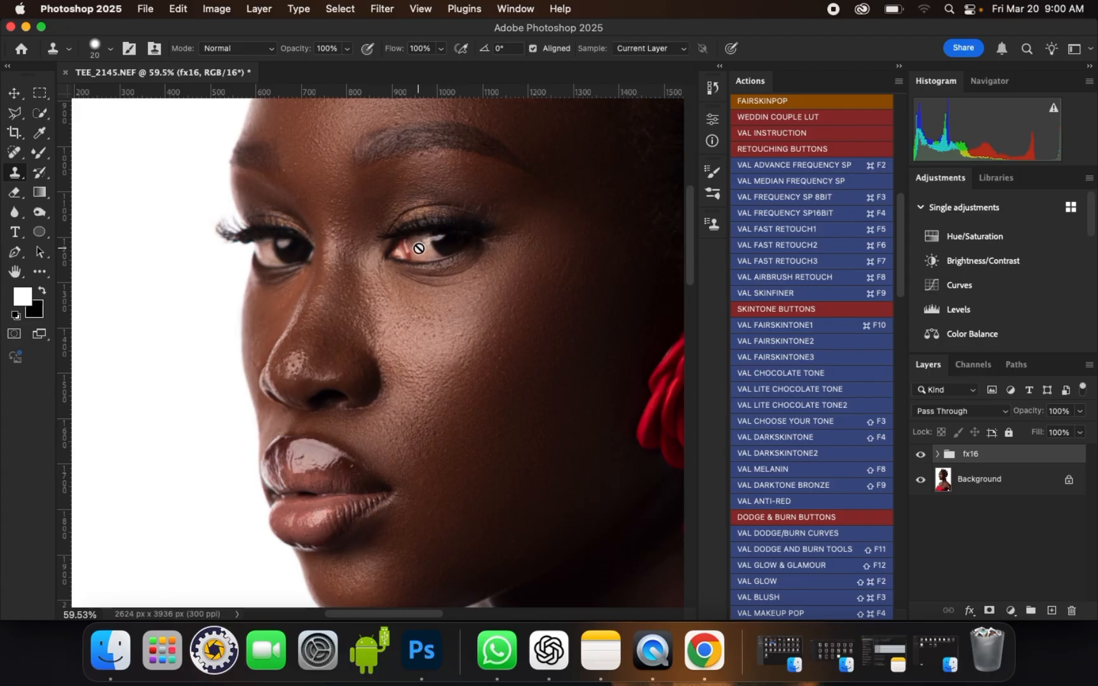
scroll(426, 244, "up", 1)
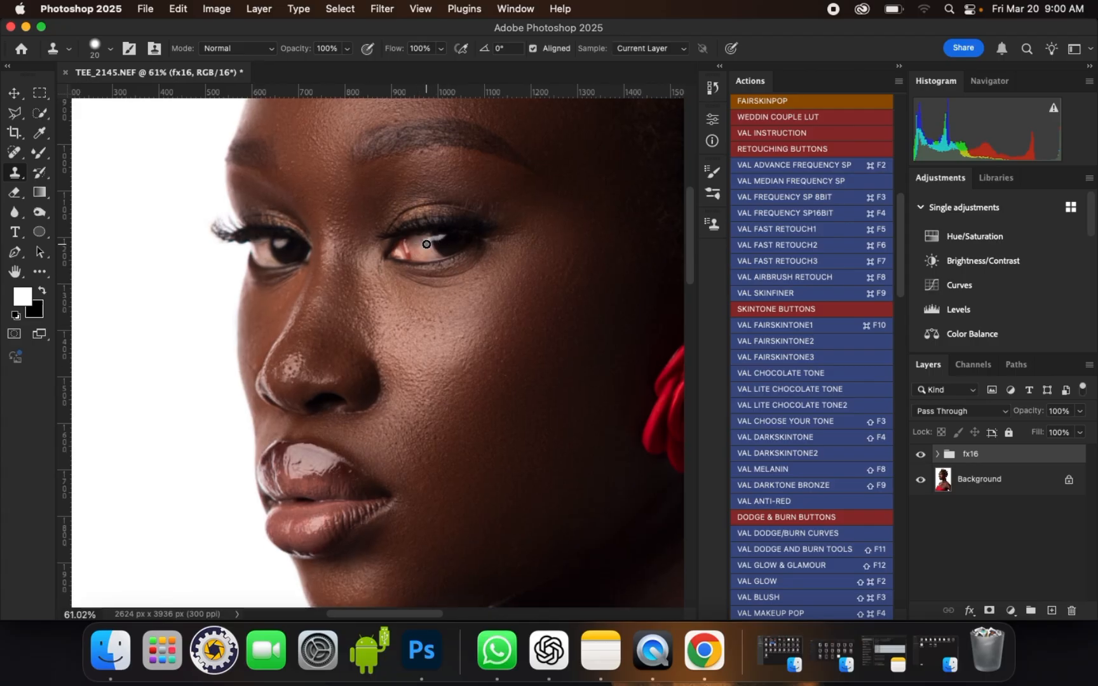
scroll(426, 244, "up", 1)
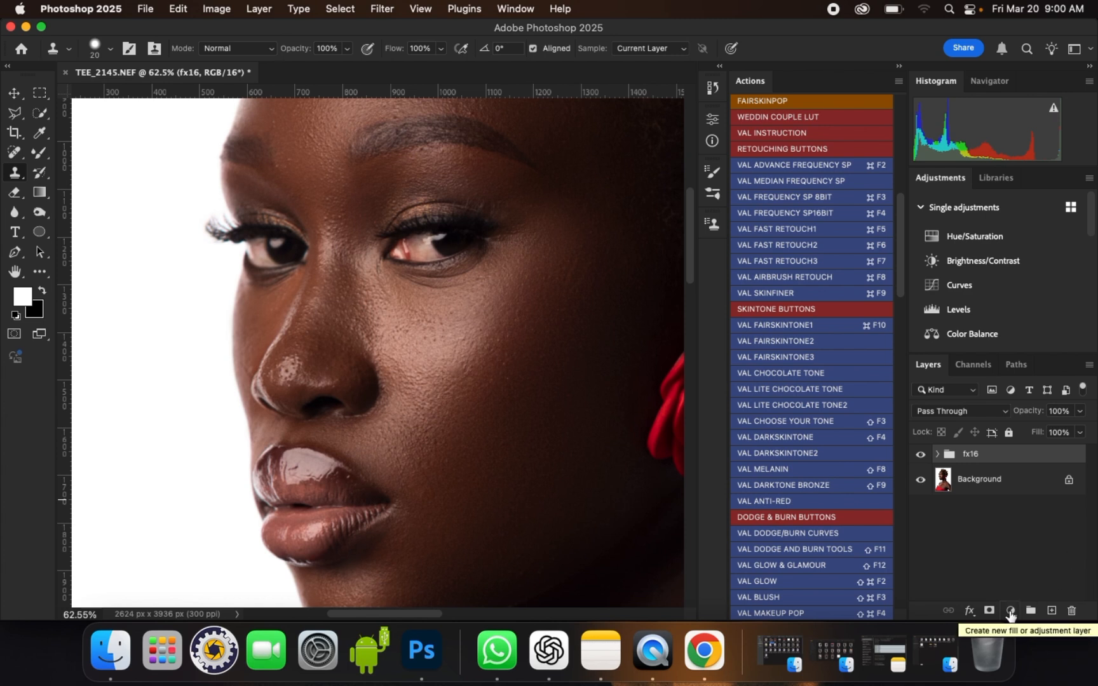
left_click(1010, 611)
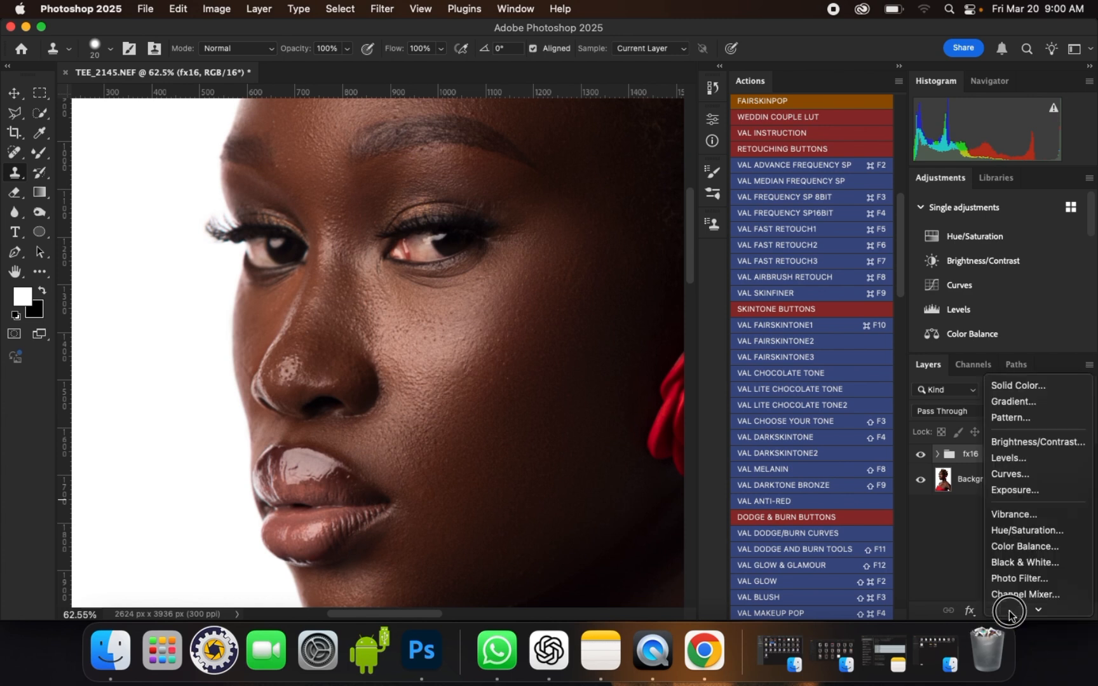
left_click(1032, 530)
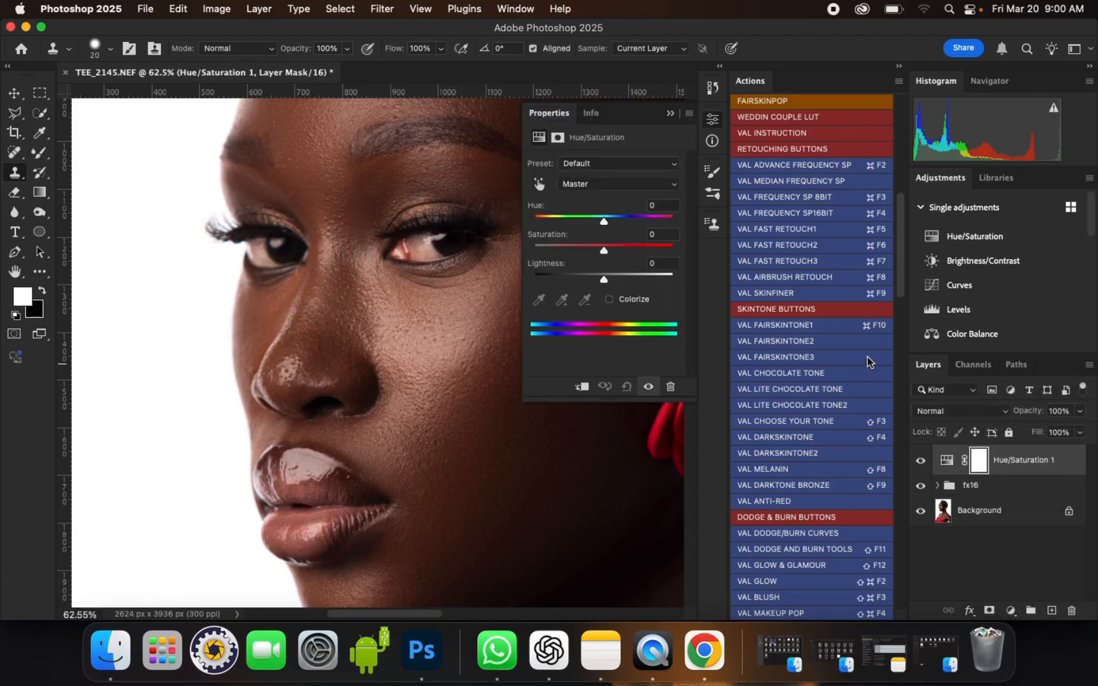
left_click_drag(603, 249, 539, 246)
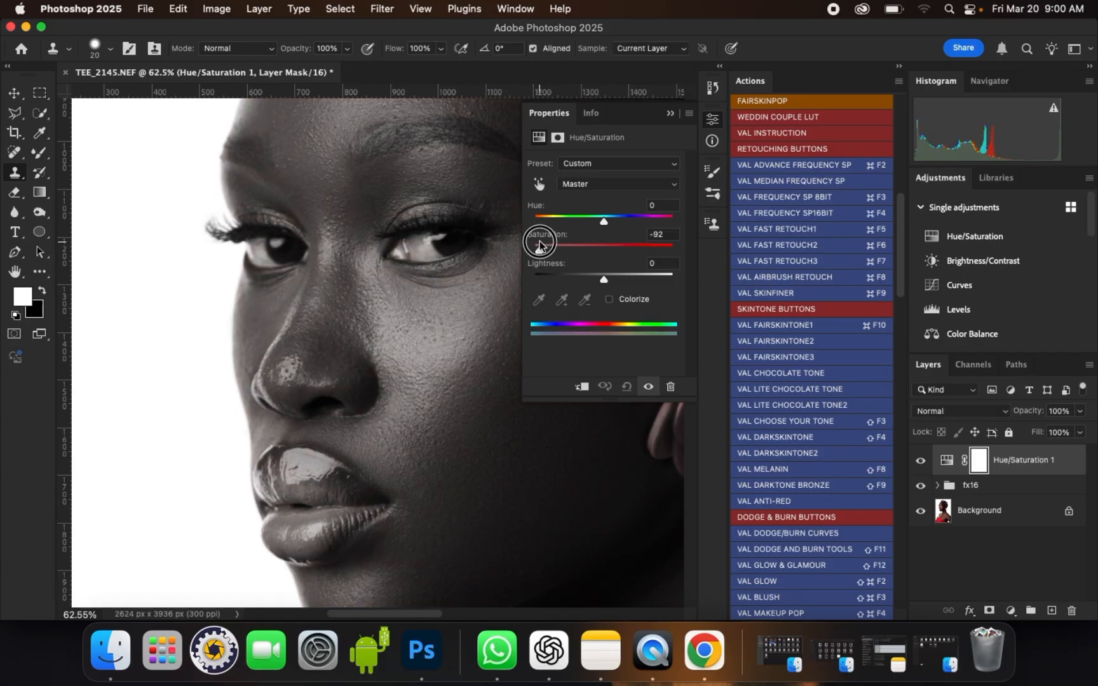
left_click(670, 113)
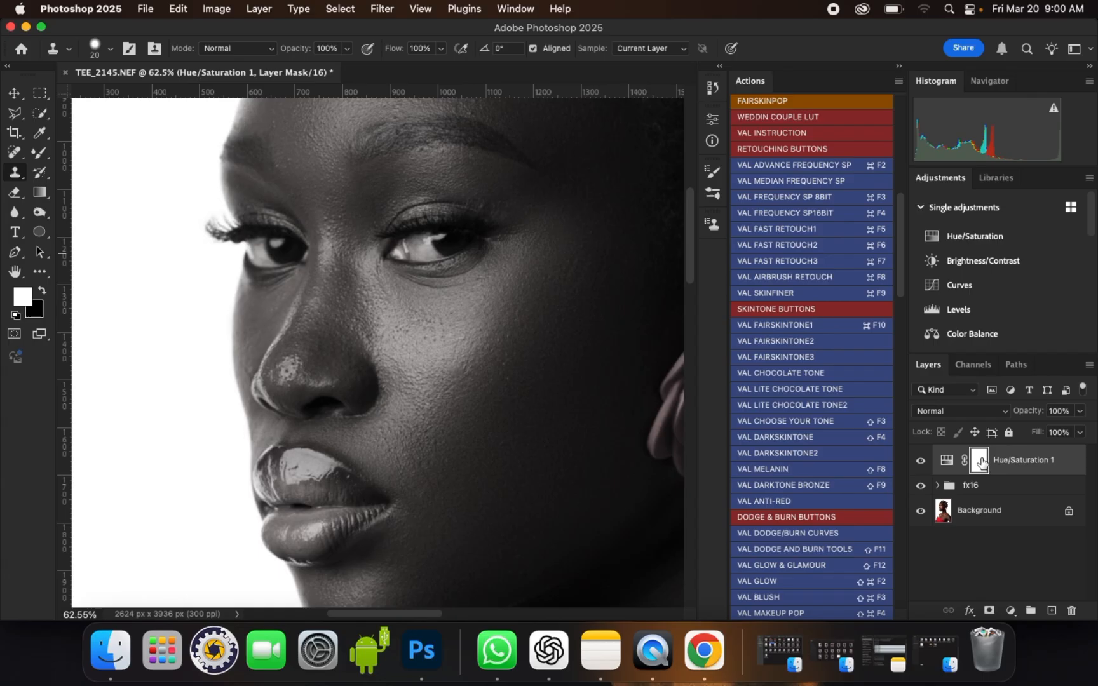
- Invert the Hue/Saturation mask to black and paint white over the reddish white of the nearer eye with a 30 px brush
key("super+i")
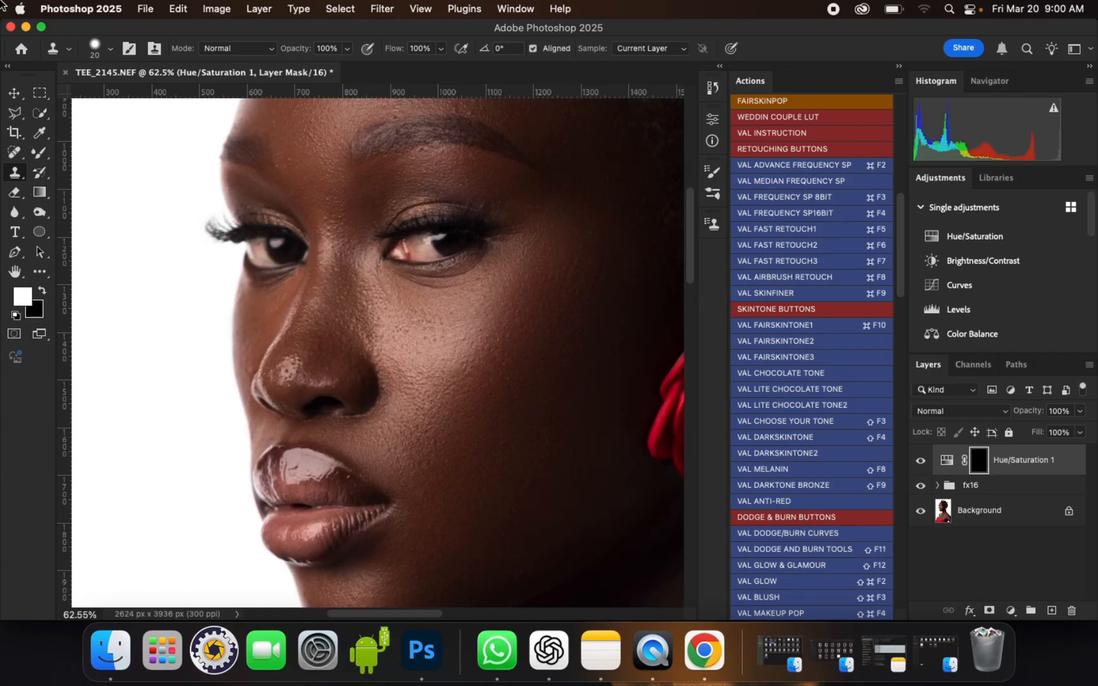
left_click(40, 152)
left_click(95, 152)
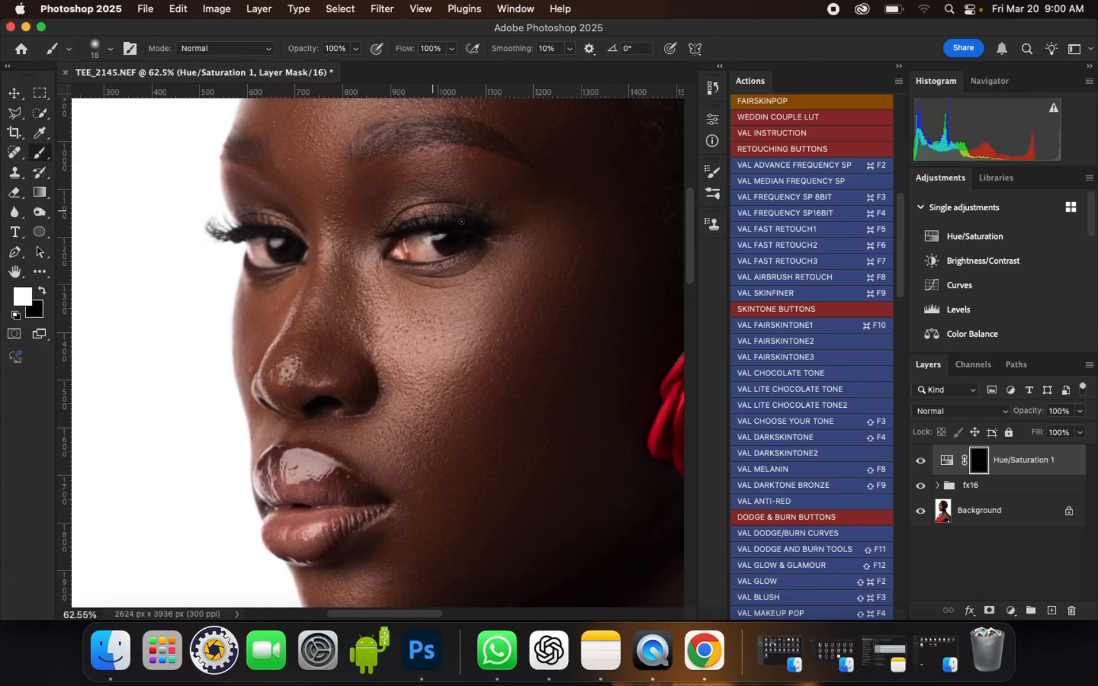
scroll(414, 250, "up", 10)
key("bracketright")
key("bracketright")
key("bracketright")
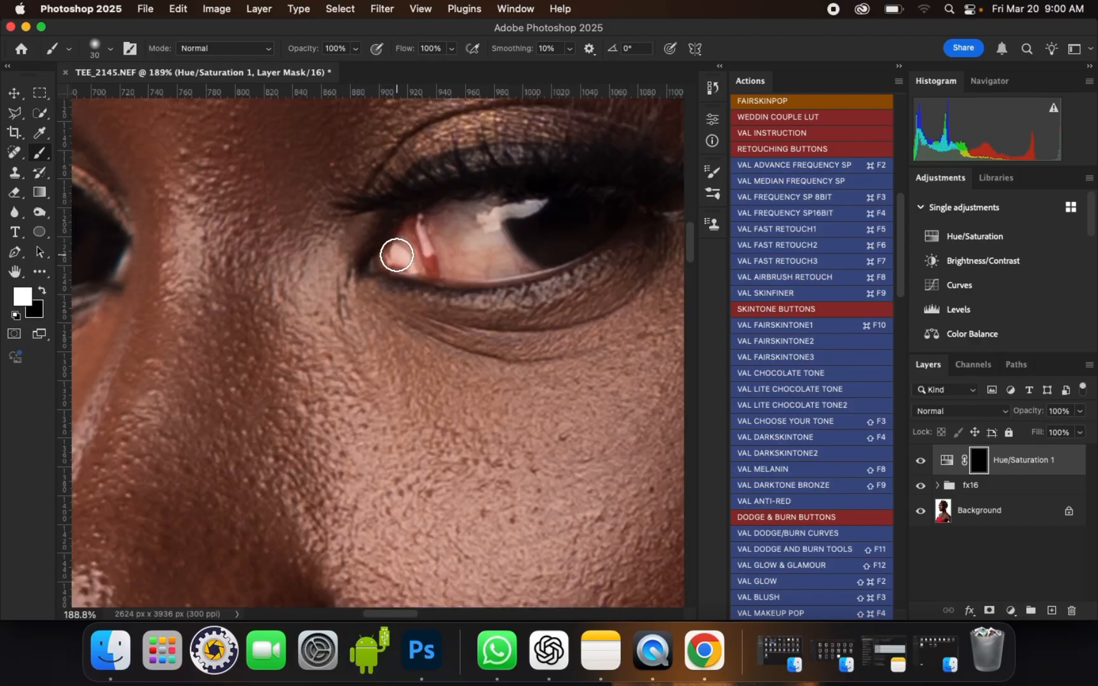
mouse_move(397, 255)
left_mouse_down()
mouse_move(467, 213)
mouse_move(521, 265)
mouse_move(500, 244)
mouse_move(508, 271)
mouse_move(389, 258)
mouse_move(398, 242)
mouse_move(468, 227)
mouse_move(449, 244)
mouse_move(494, 254)
mouse_move(477, 266)
mouse_move(454, 269)
mouse_move(420, 250)
mouse_move(431, 252)
mouse_move(422, 220)
mouse_move(392, 254)
mouse_move(447, 272)
mouse_move(493, 237)
mouse_move(490, 196)
left_mouse_up()
- Paint white on the Hue/Saturation mask over the white of the farther eye with a 20 px brush
key("bracketleft")
scroll(515, 252, "down", 6)
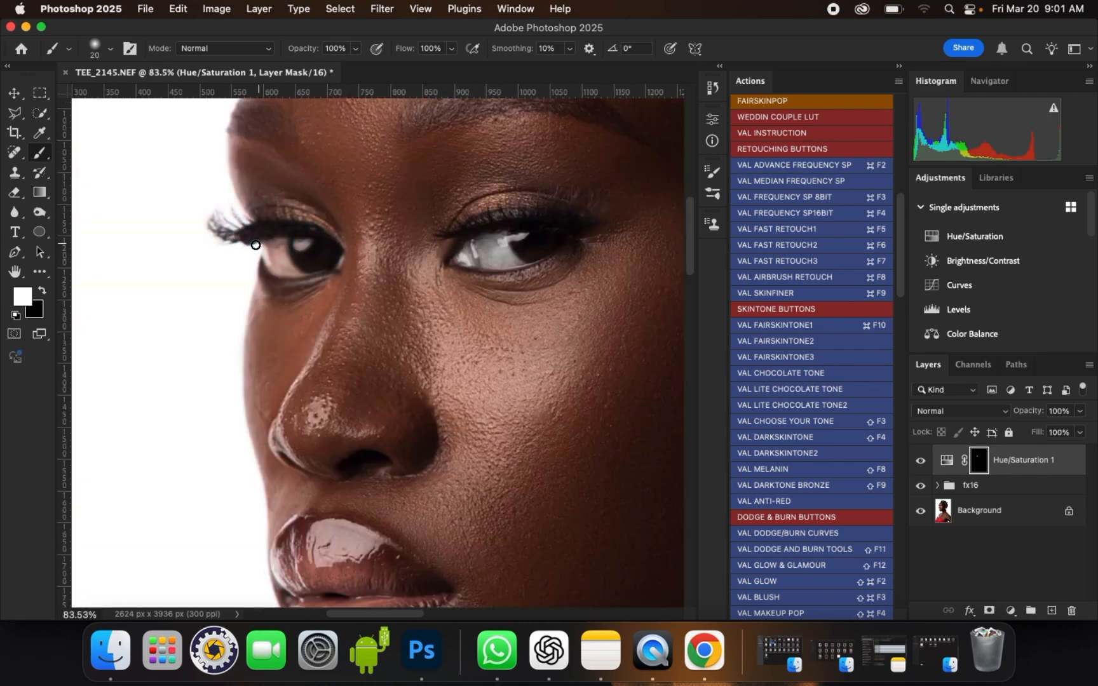
scroll(259, 251, "up", 2)
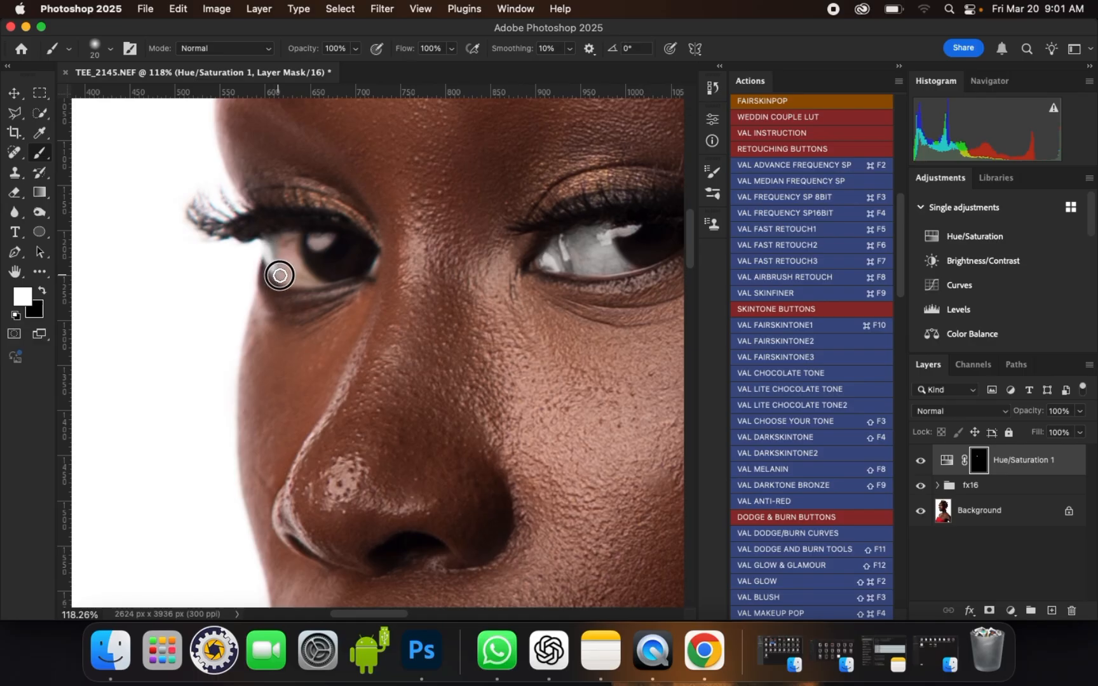
mouse_move(312, 281)
left_mouse_down()
mouse_move(290, 237)
mouse_move(279, 244)
mouse_move(283, 266)
mouse_move(283, 245)
mouse_move(318, 282)
left_mouse_up()
scroll(319, 282, "down", 4)
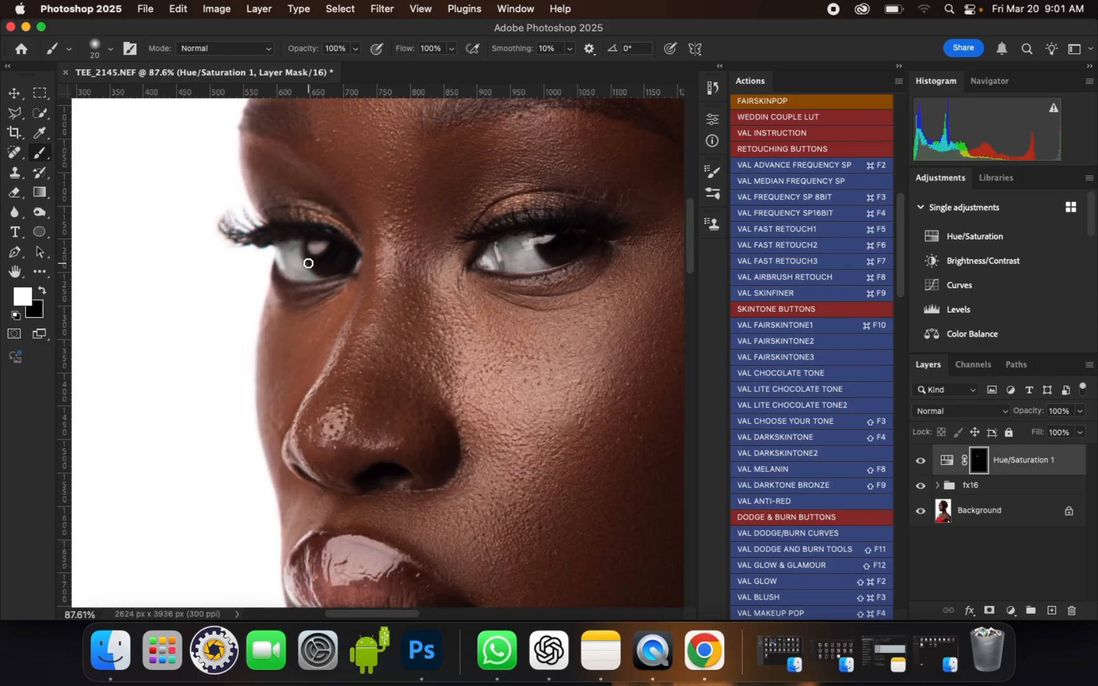
scroll(488, 225, "down", 1)
scroll(526, 215, "up", 3)
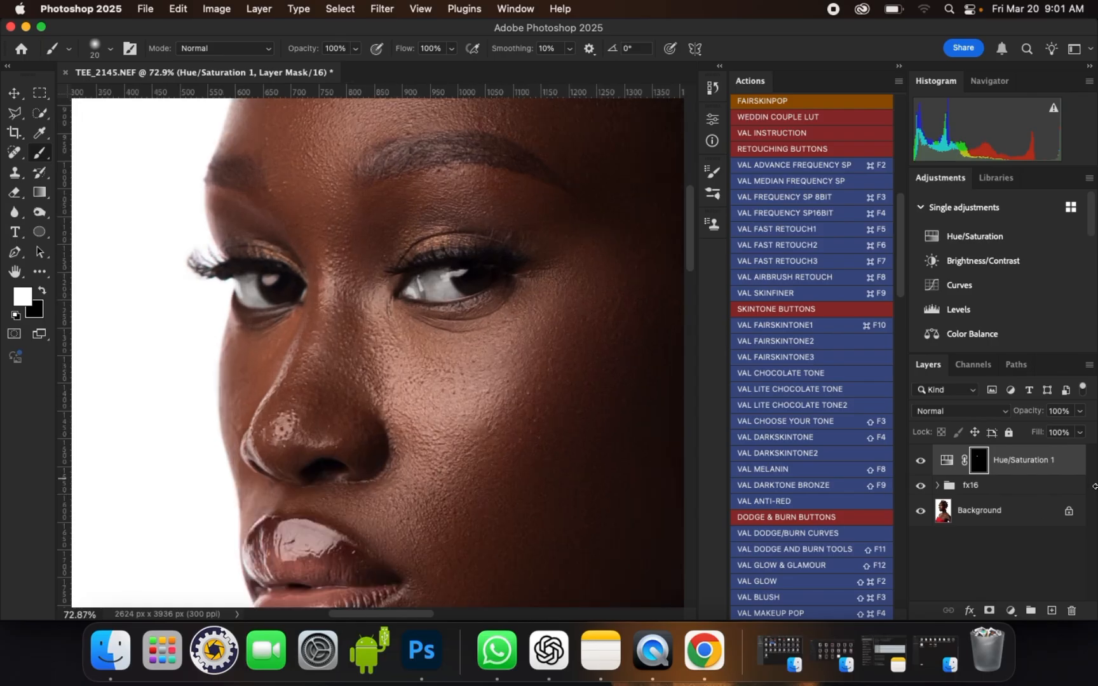
- Lower the Hue/Saturation layer's opacity to 61% and check the eyes within the whole face
left_click(1079, 432)
left_click_drag(1062, 432, 1057, 430)
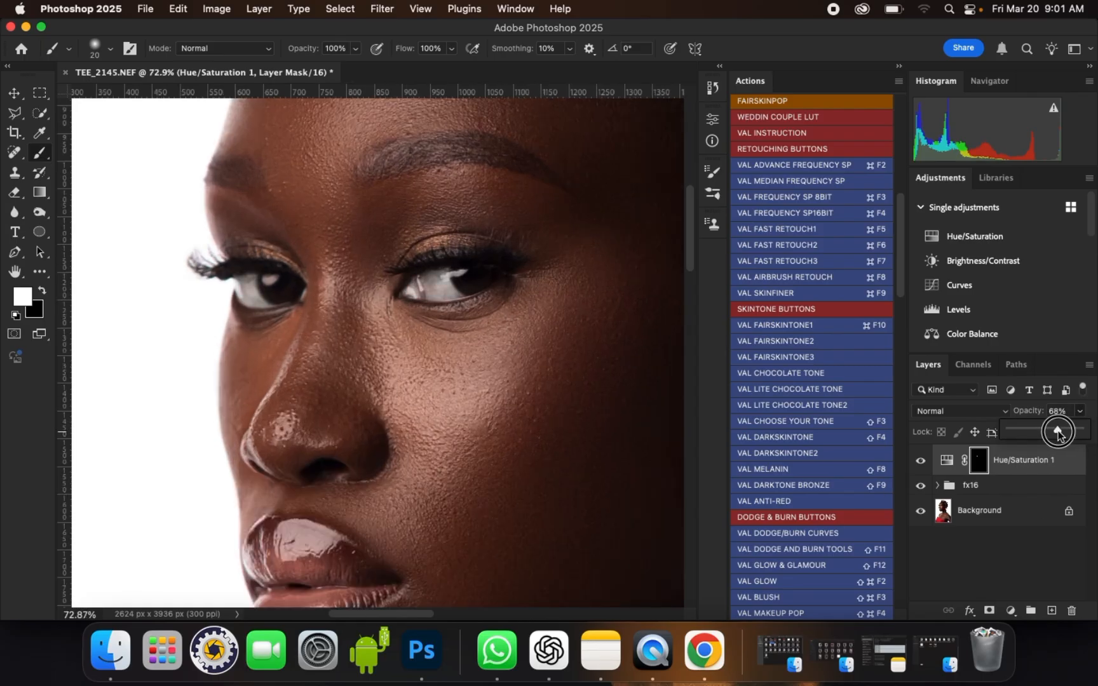
scroll(480, 380, "down", 5)
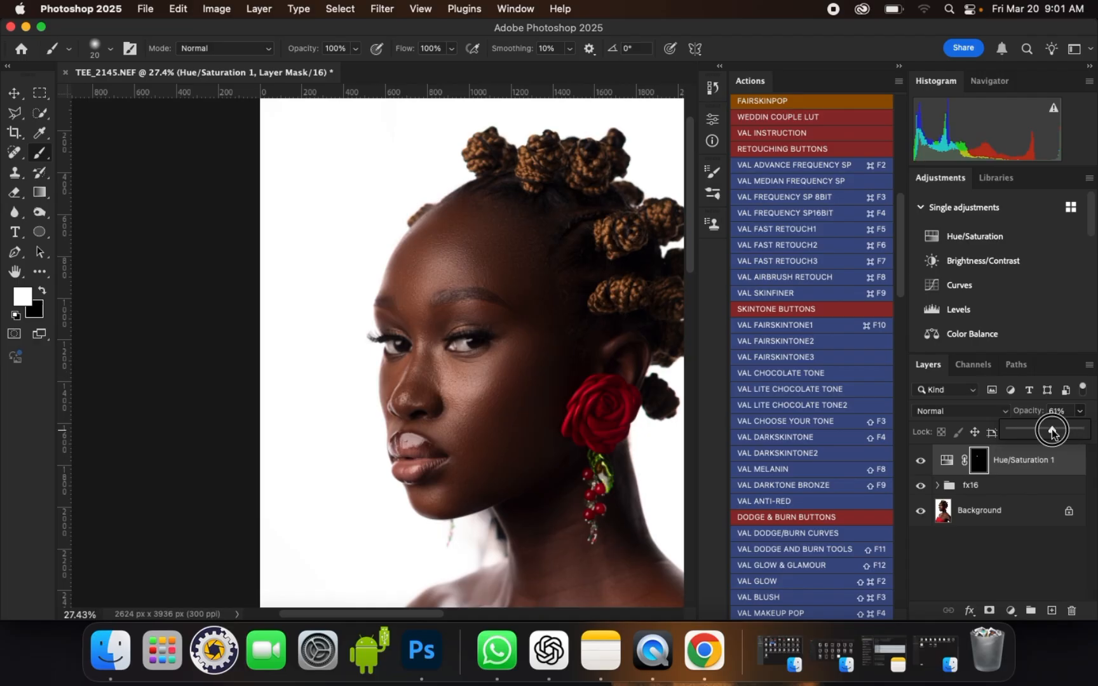
scroll(487, 354, "up", 5)
scroll(487, 355, "up", 1)
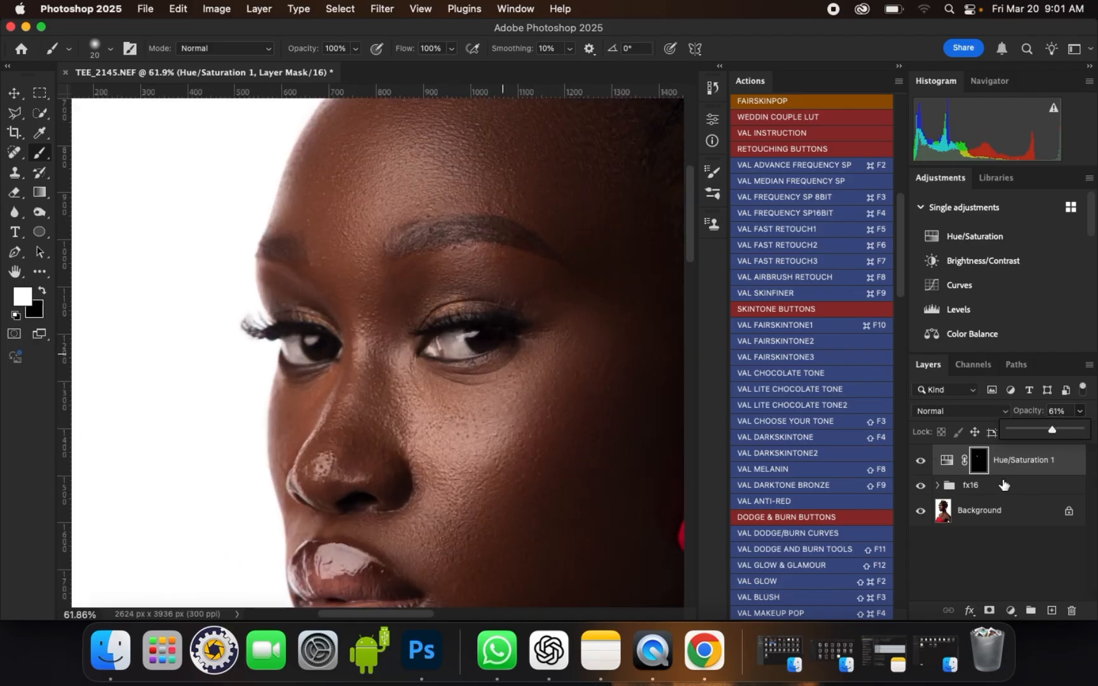
- Duplicate the Hue/Saturation layer and set the copy's blend mode to Color Dodge to brighten the eye whites
left_click(1048, 464)
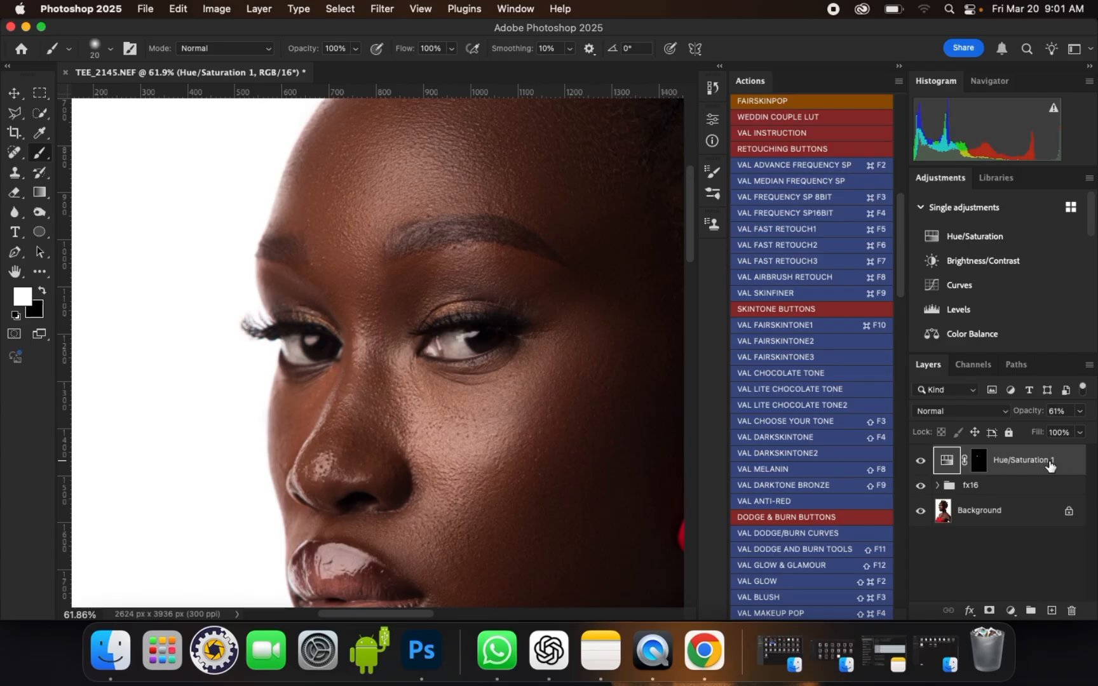
key("super+j")
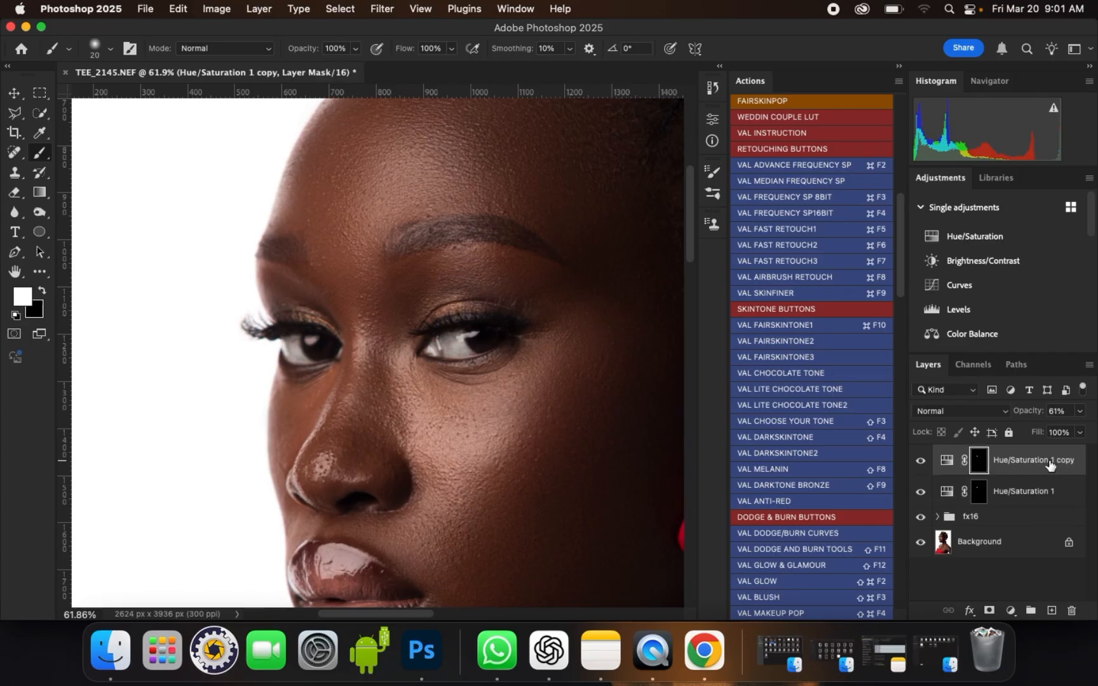
left_click(972, 413)
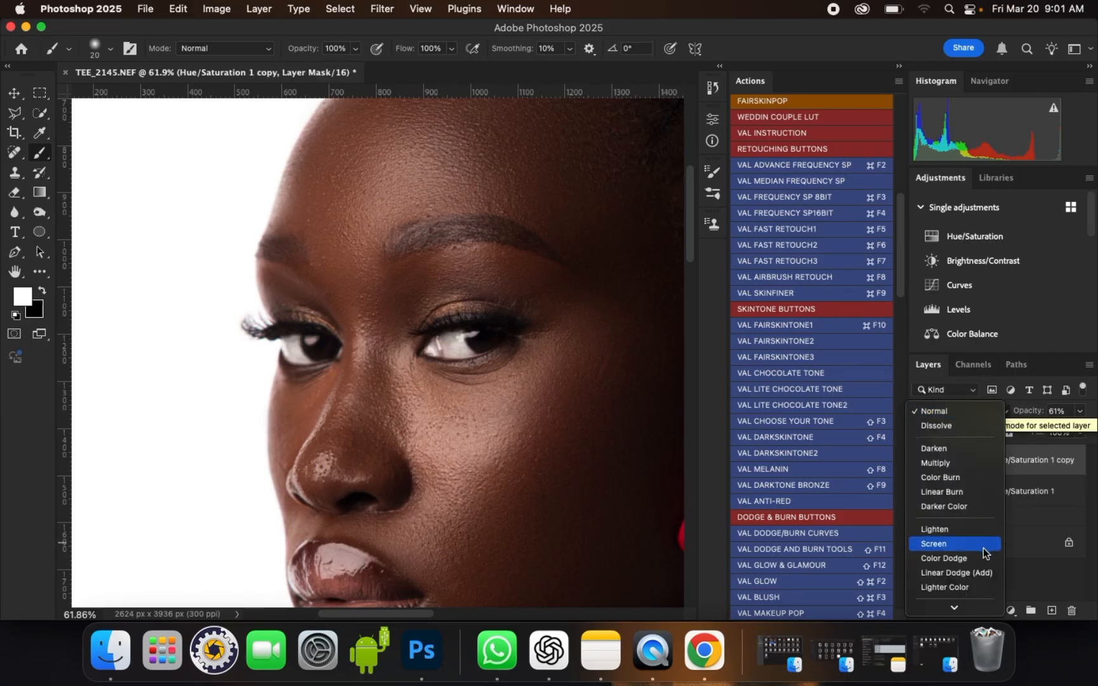
scroll(982, 549, "down", 1)
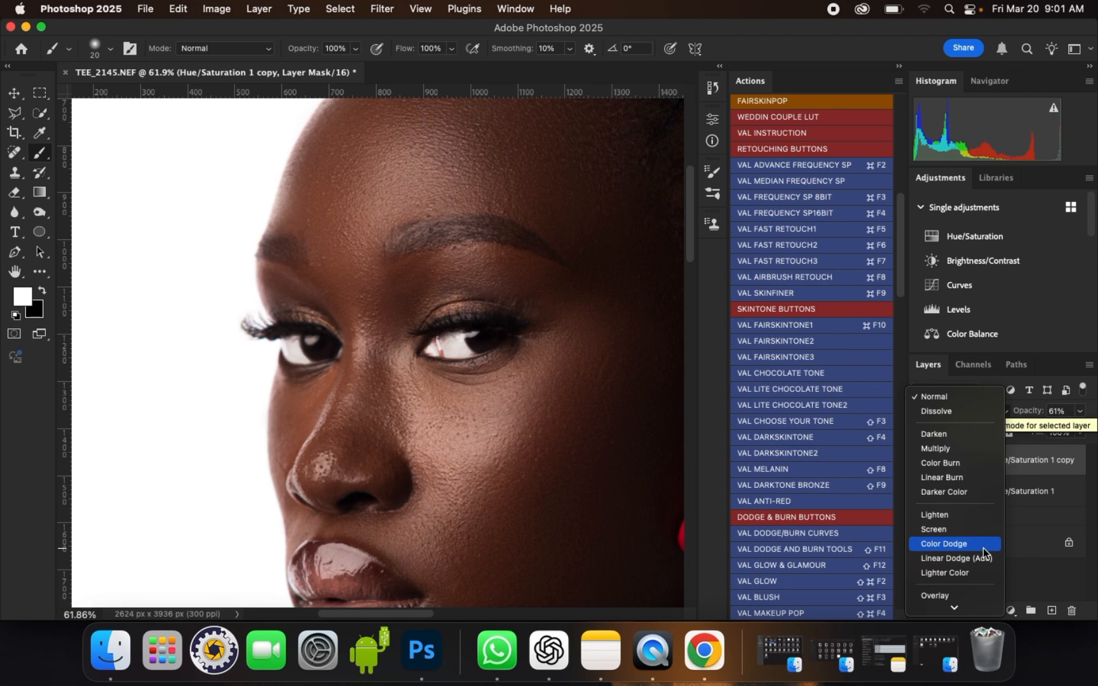
scroll(983, 549, "down", 3)
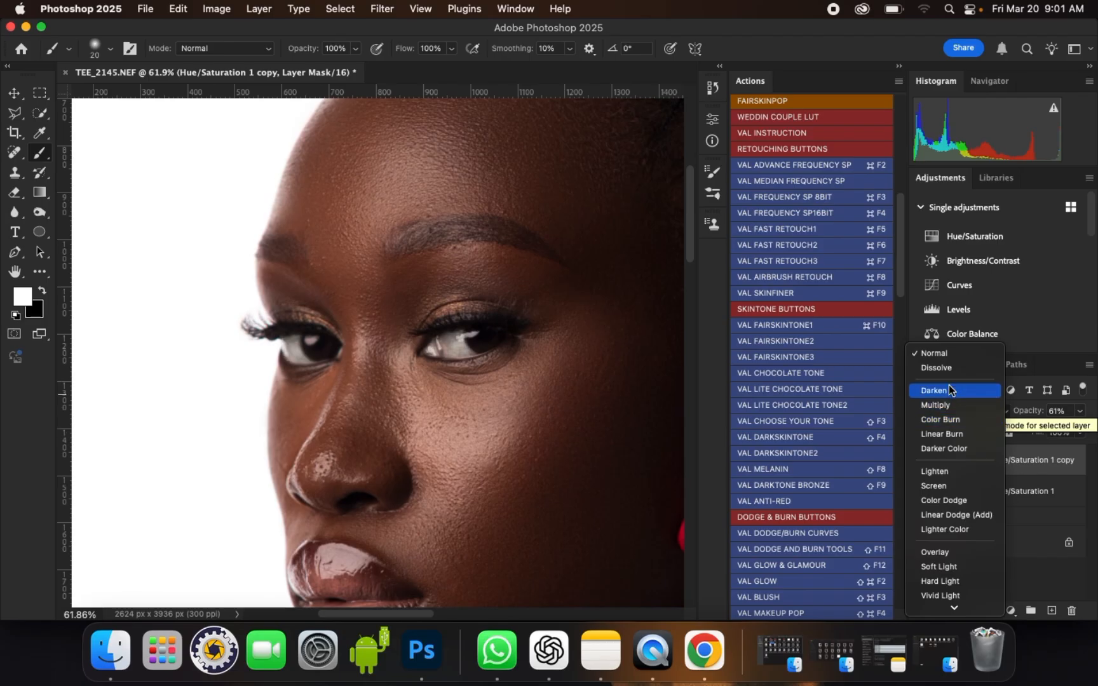
left_click(958, 501)
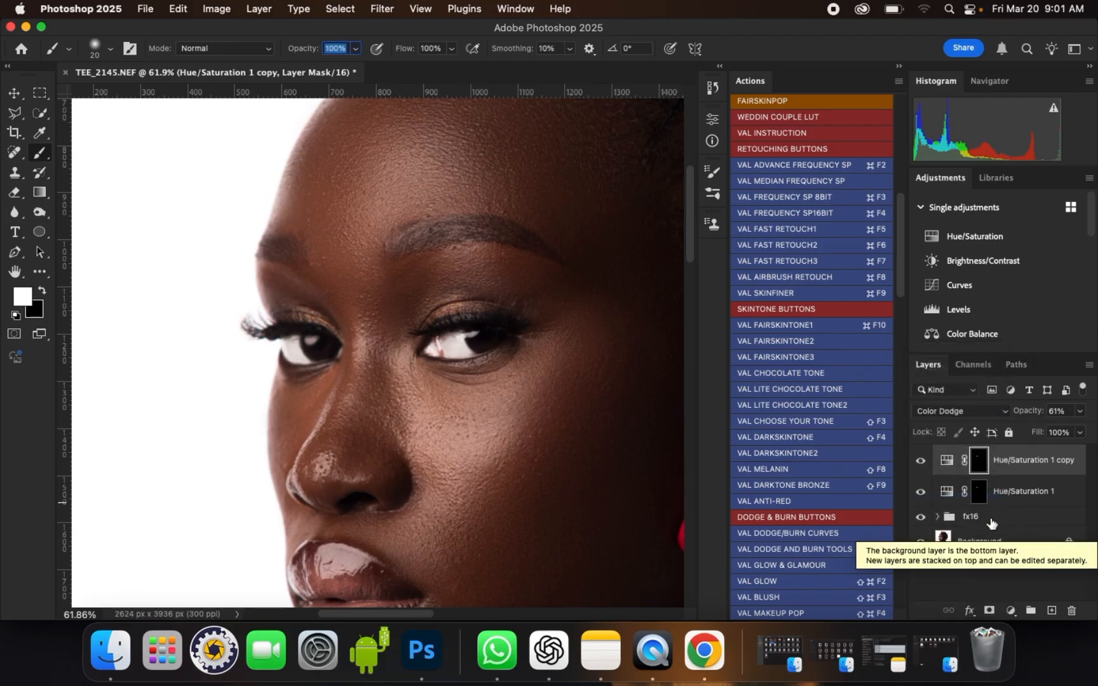
scroll(612, 358, "down", 5)
scroll(576, 343, "up", 3)
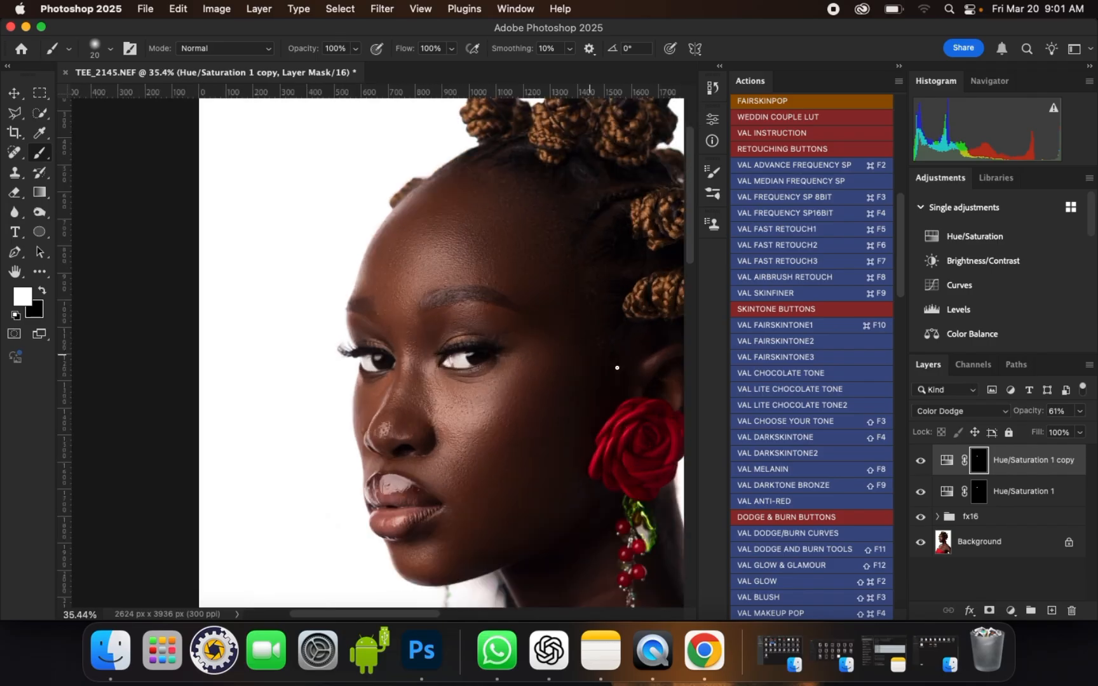
- Group the two Hue/Saturation layers together above the fx16 group
left_click(1042, 491, "shift")
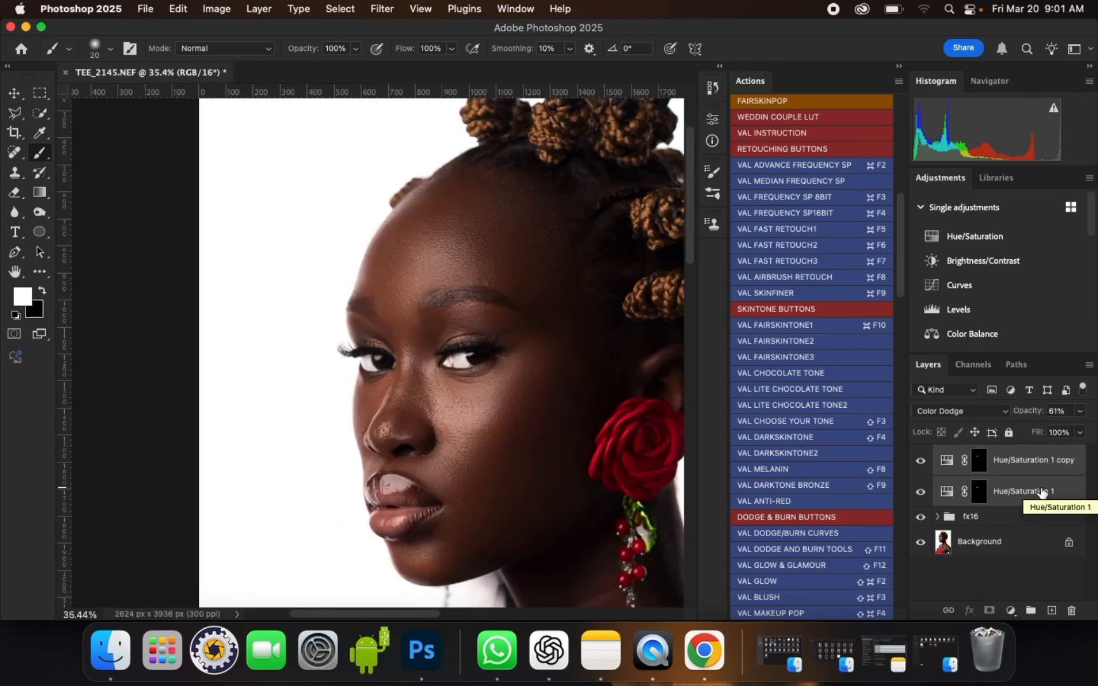
key("super+g")
scroll(448, 360, "up", 5)
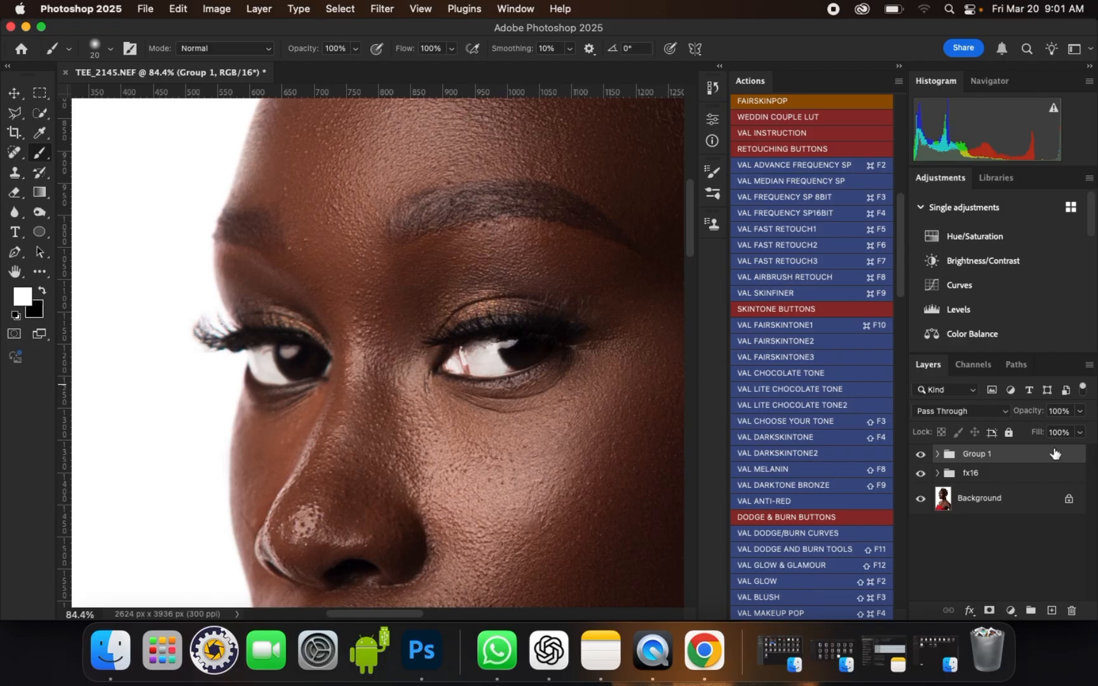
- Lower the opacity of Group 1, the eye-whitening group, to 68%
left_click(1080, 411)
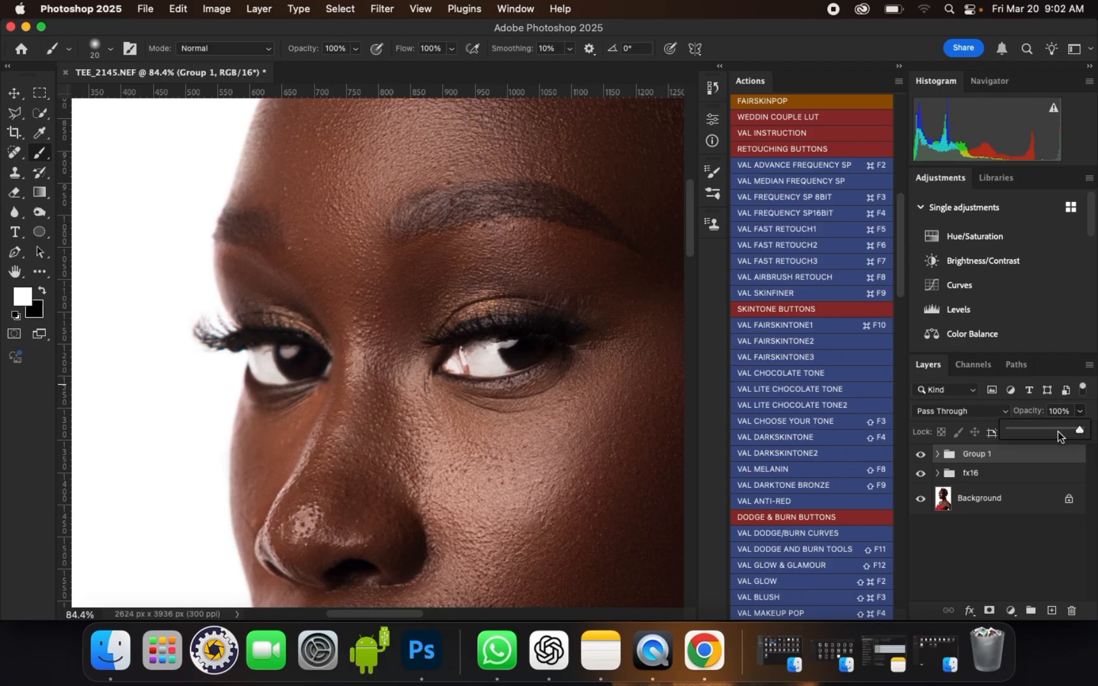
left_click(1058, 430)
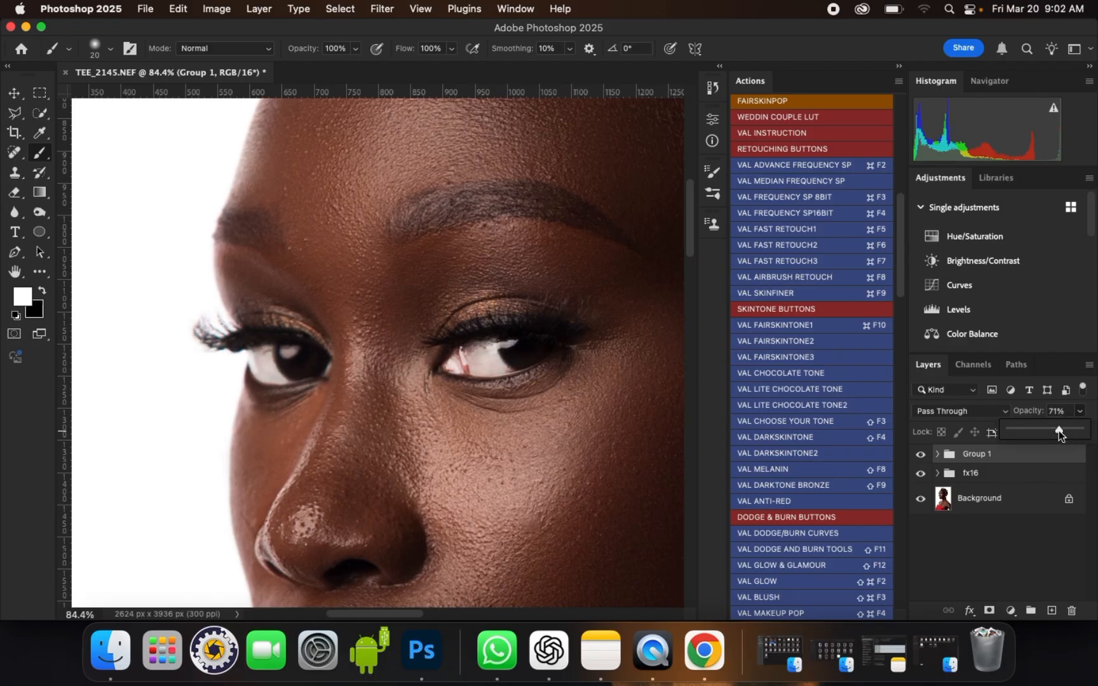
left_click_drag(1058, 429, 1056, 430)
scroll(534, 294, "down", 5)
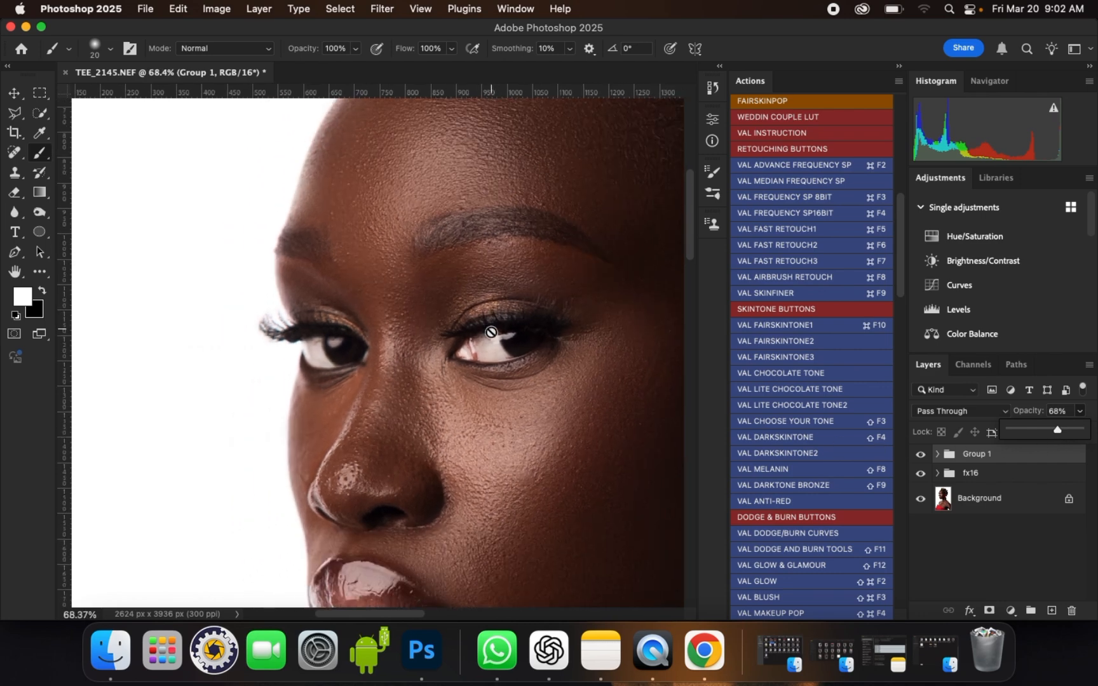
scroll(491, 331, "up", 3)
- Toggle Group 1's visibility to compare the eyes before and after whitening, both within the face and close up
left_click(920, 454)
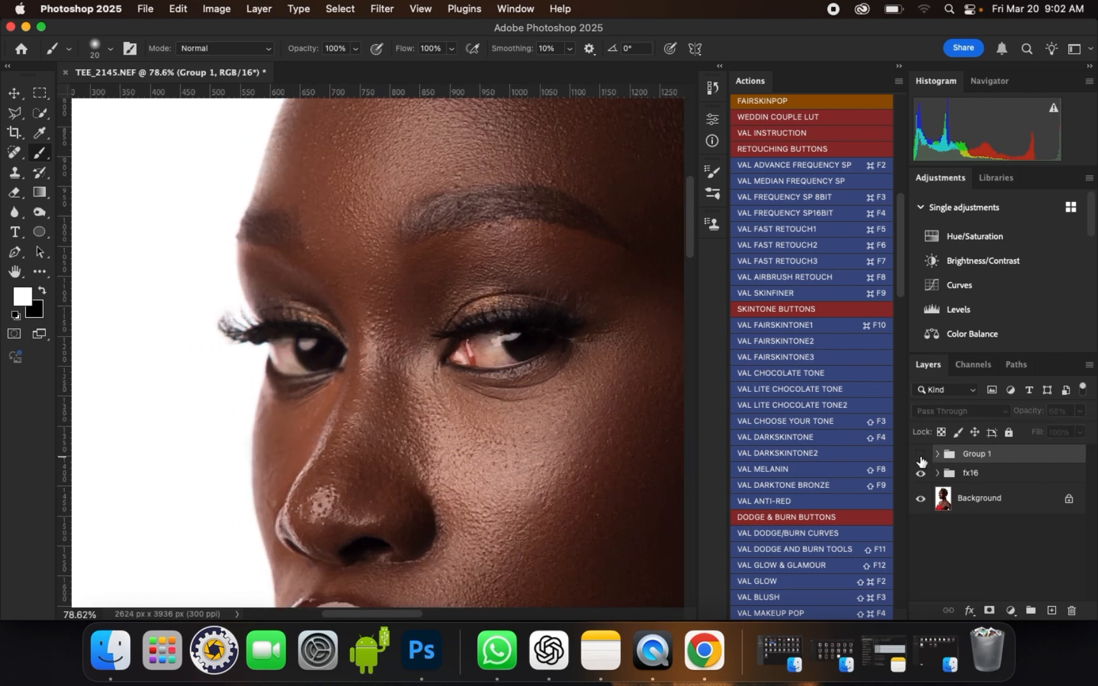
left_click(920, 455)
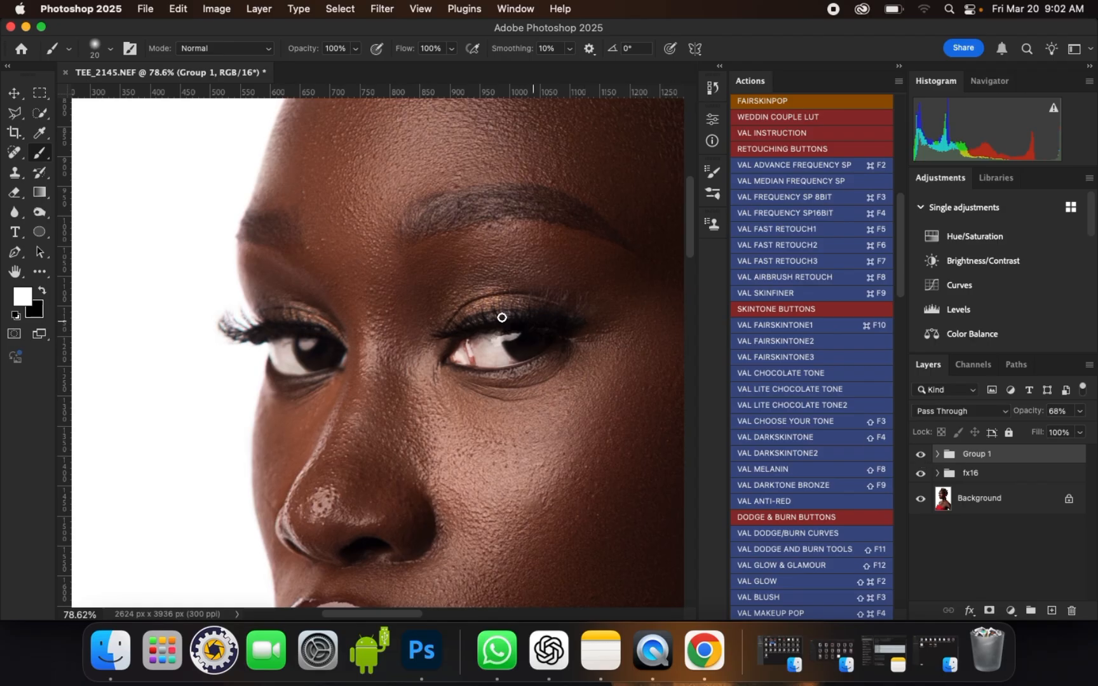
scroll(478, 360, "up", 4)
scroll(445, 363, "up", 3)
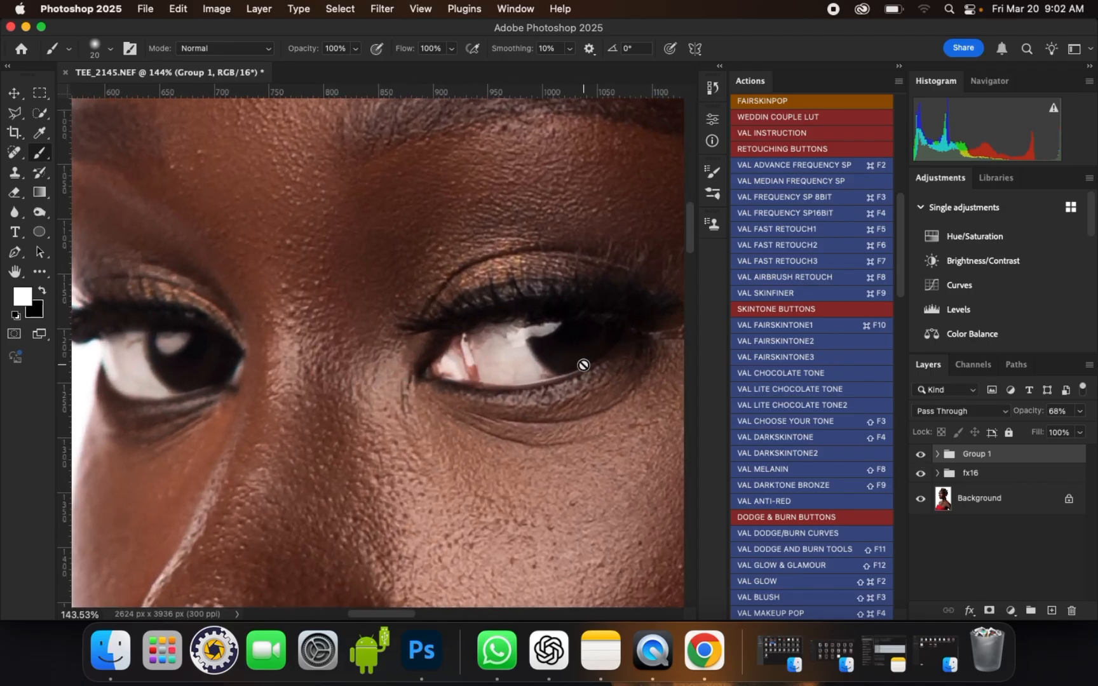
scroll(497, 355, "down", 1)
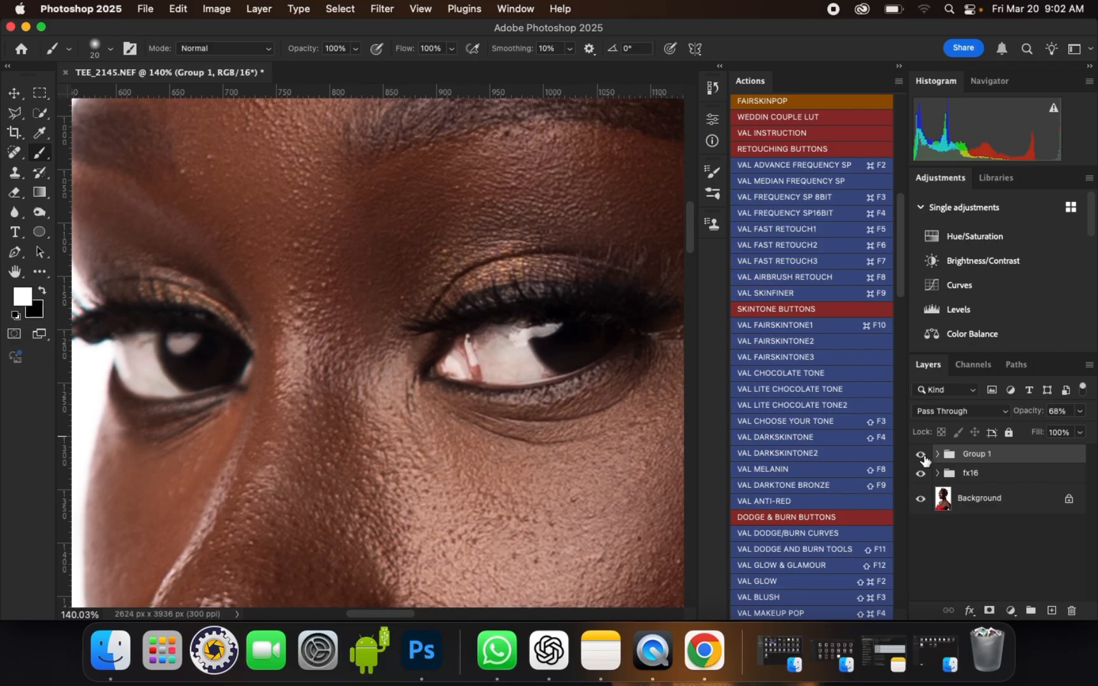
left_click(923, 457)
left_click(923, 456)
left_click(923, 457)
left_click(923, 457)
- Look over the eye retouch actions and examine the whitened eyes and skin at face and full-portrait scale
left_click_drag(899, 215, 899, 277)
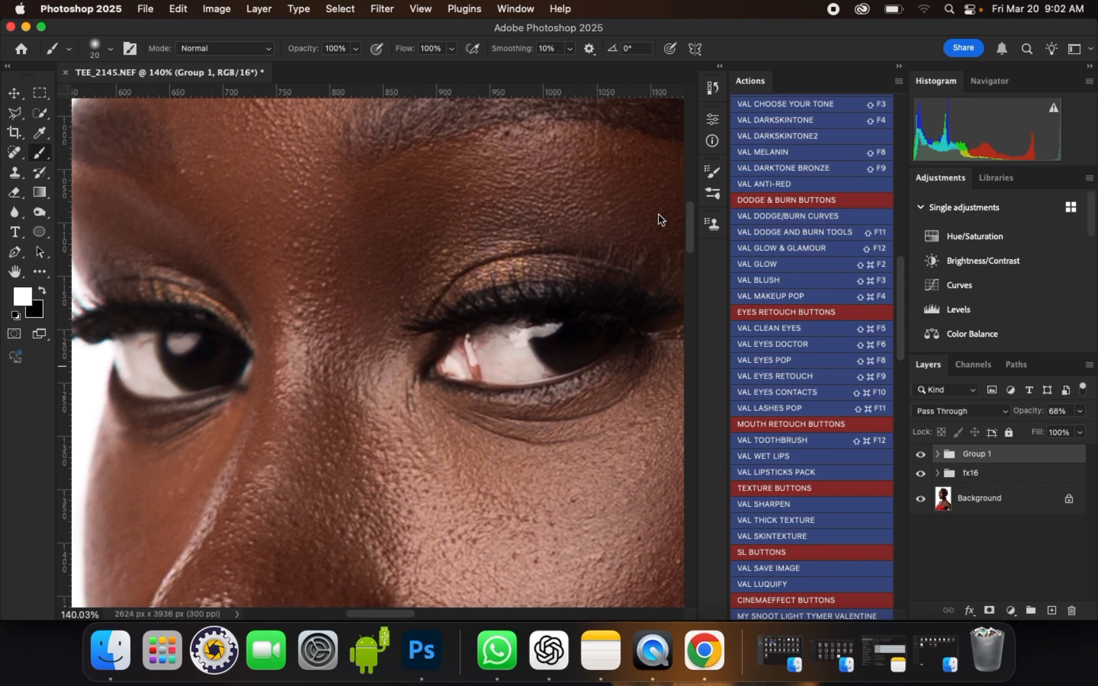
scroll(502, 242, "down", 5)
scroll(477, 254, "down", 4)
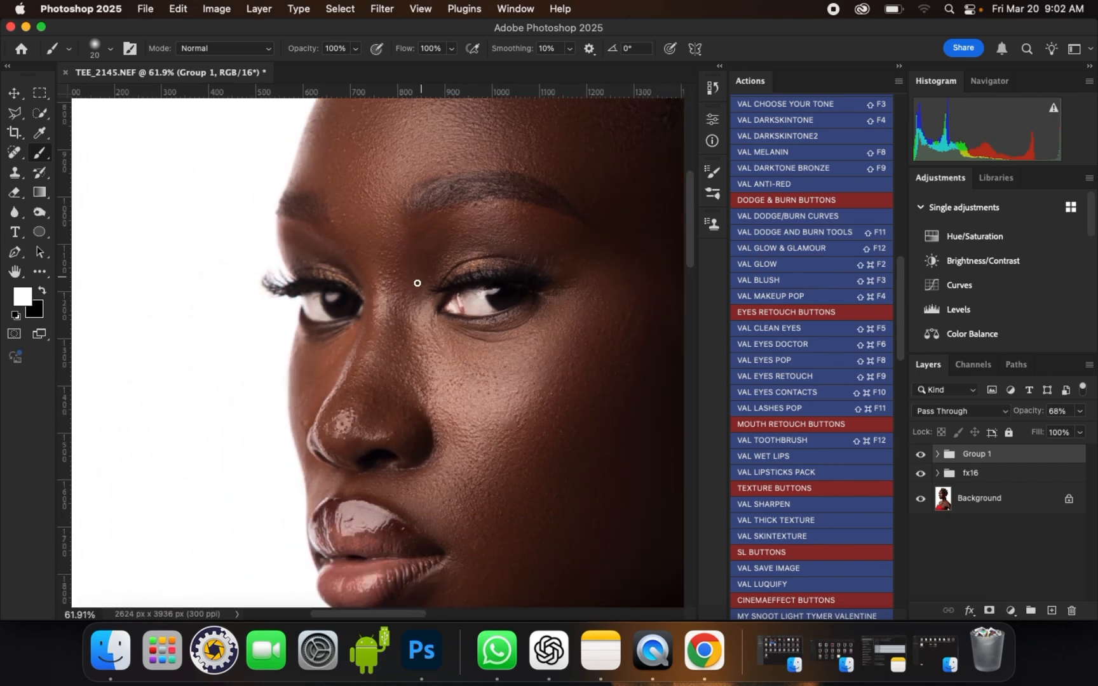
scroll(417, 287, "down", 2)
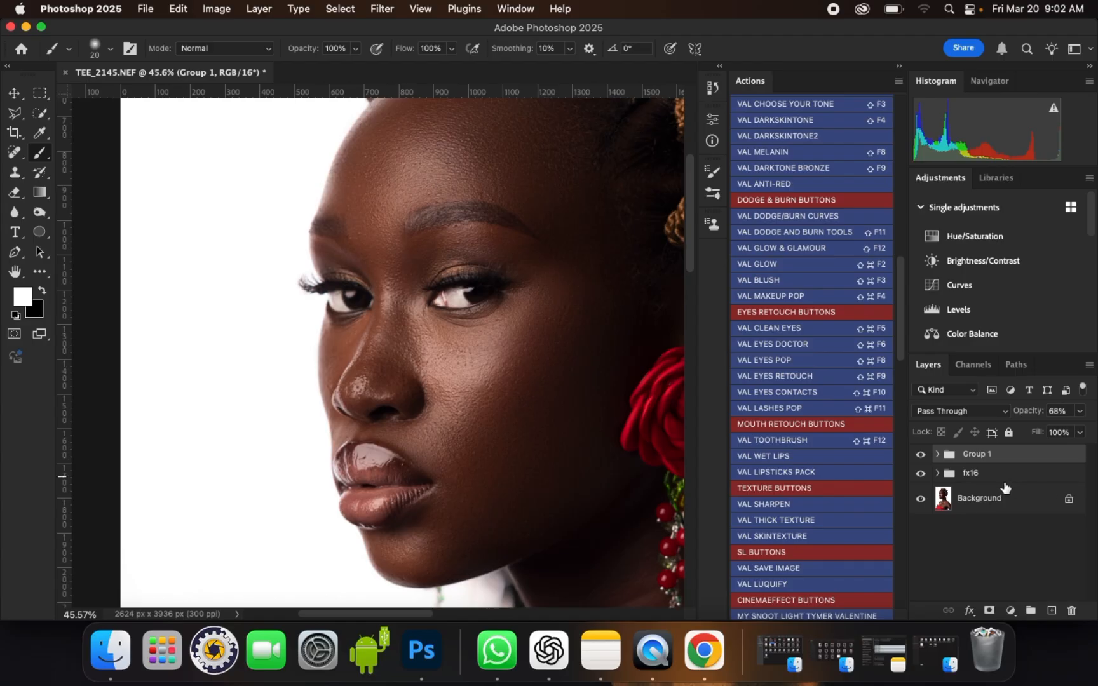
scroll(436, 237, "down", 2)
scroll(423, 249, "down", 1)
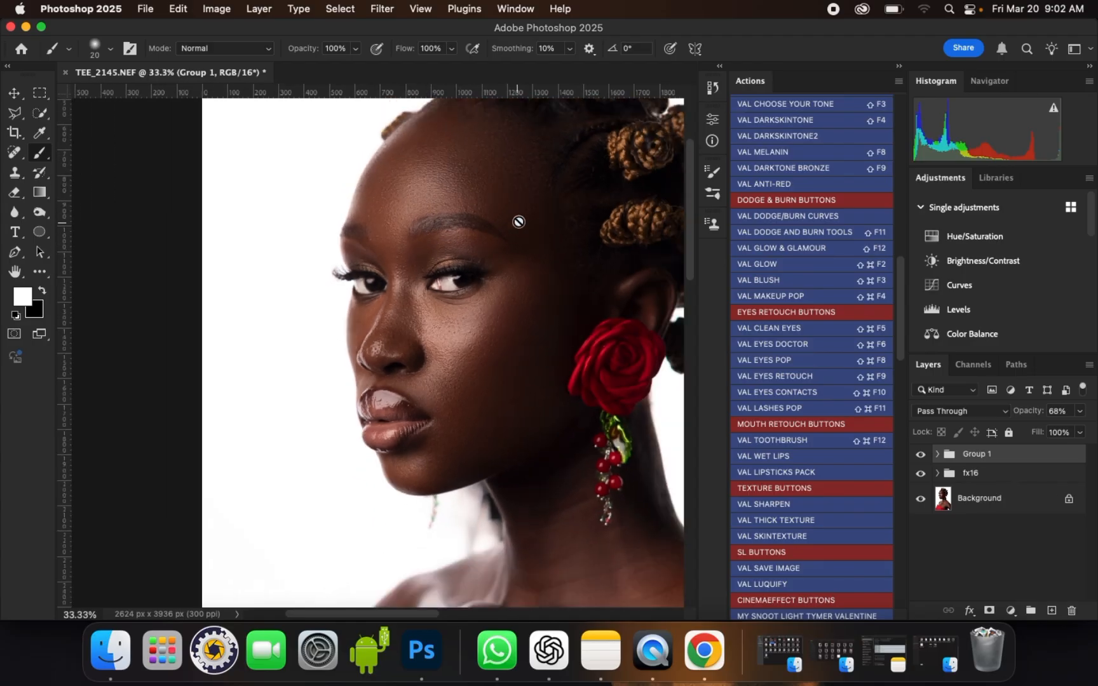
scroll(517, 216, "up", 1)
scroll(519, 212, "up", 2)
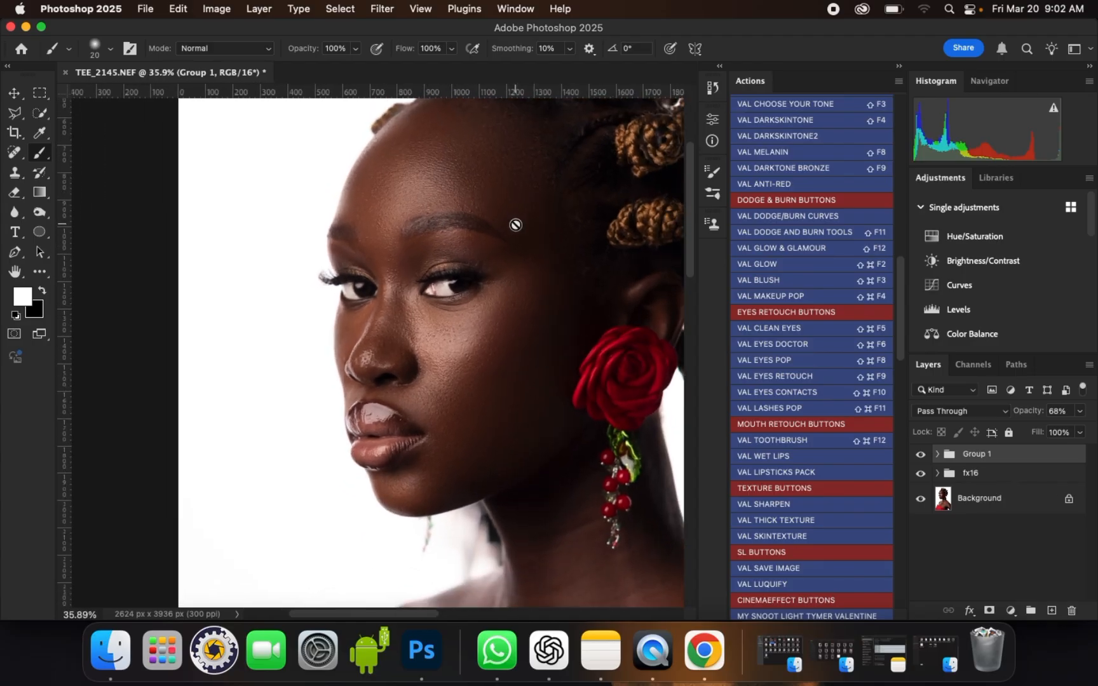
scroll(508, 234, "down", 2)
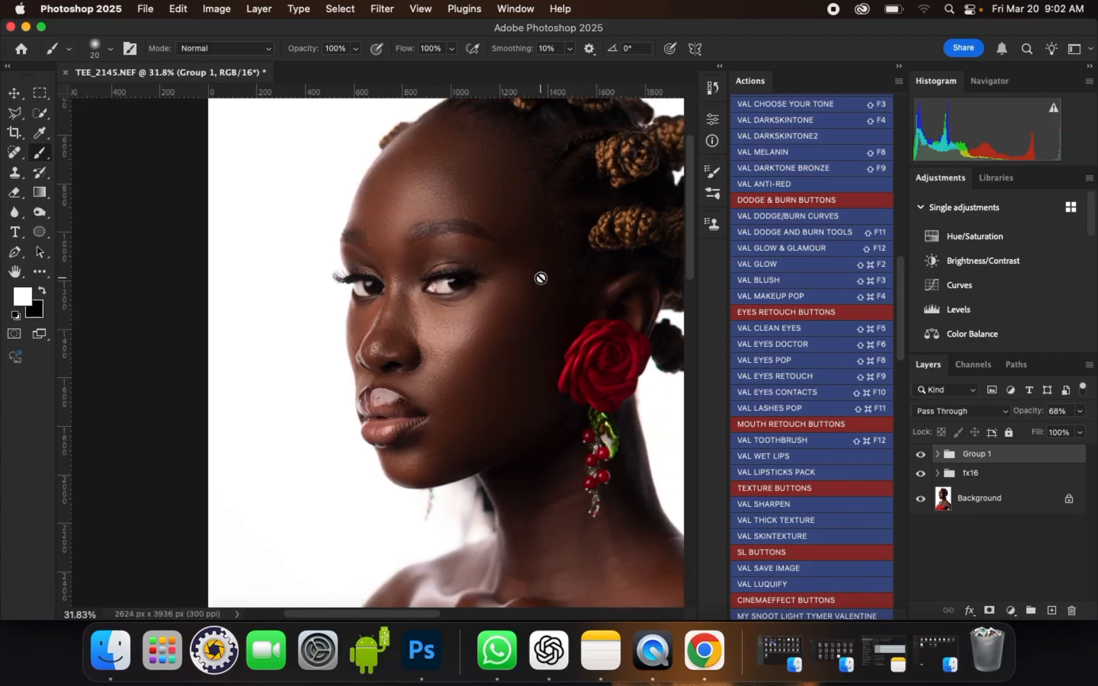
scroll(542, 282, "down", 3)
scroll(483, 262, "down", 2)
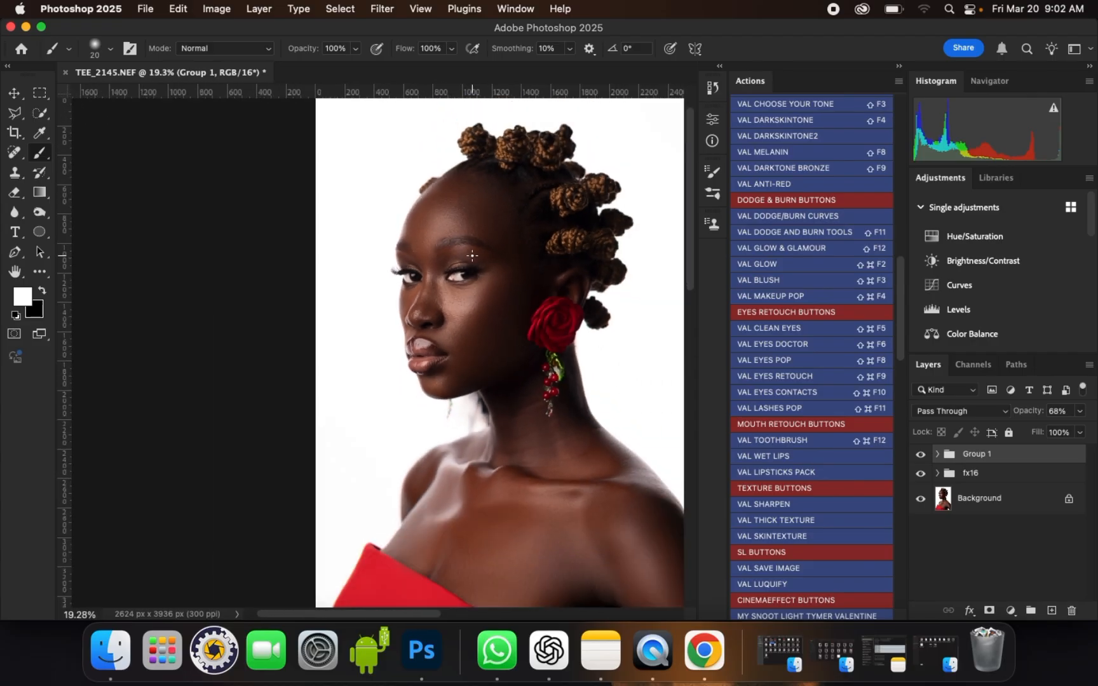
scroll(482, 292, "up", 1)
scroll(486, 247, "up", 3)
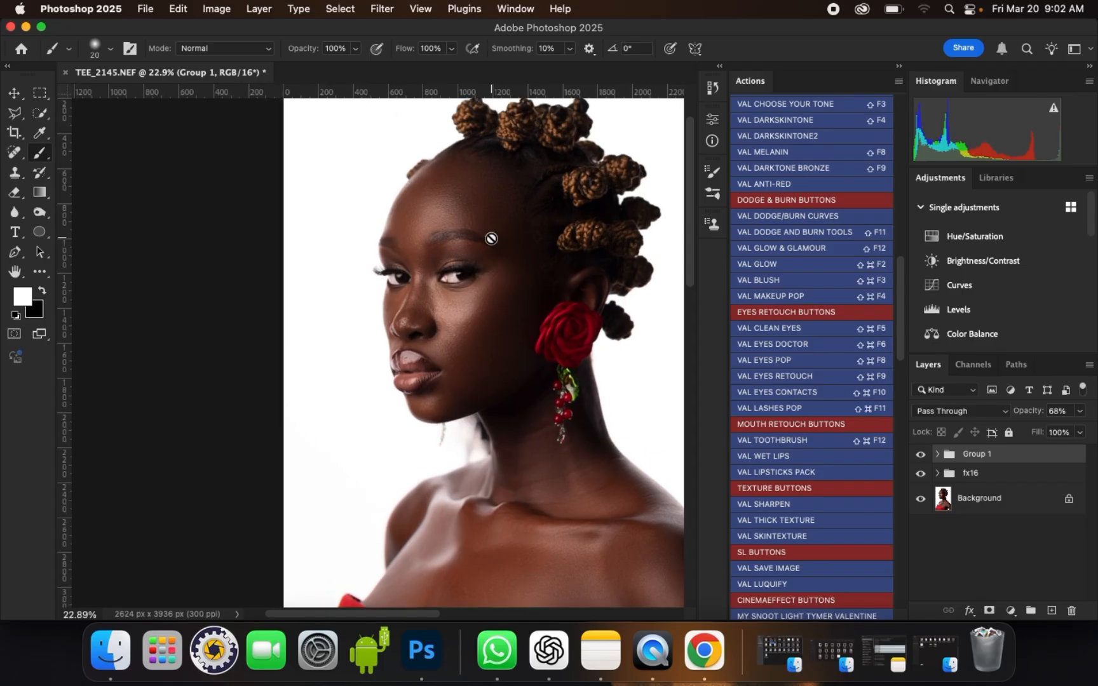
scroll(491, 238, "up", 4)
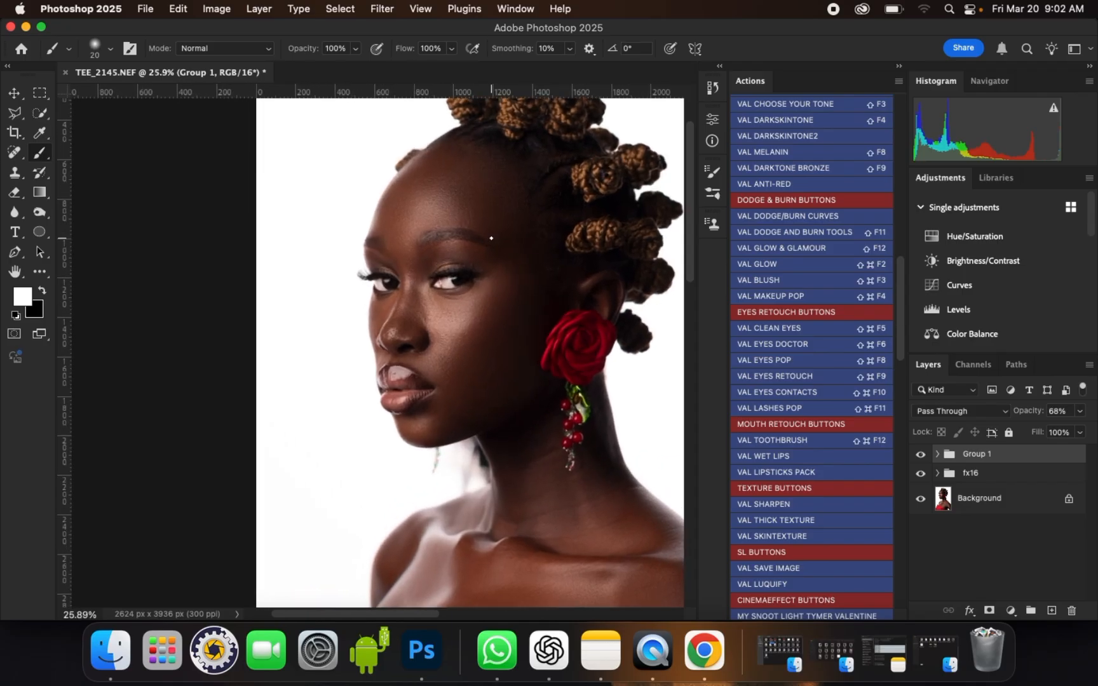
scroll(492, 238, "up", 1)
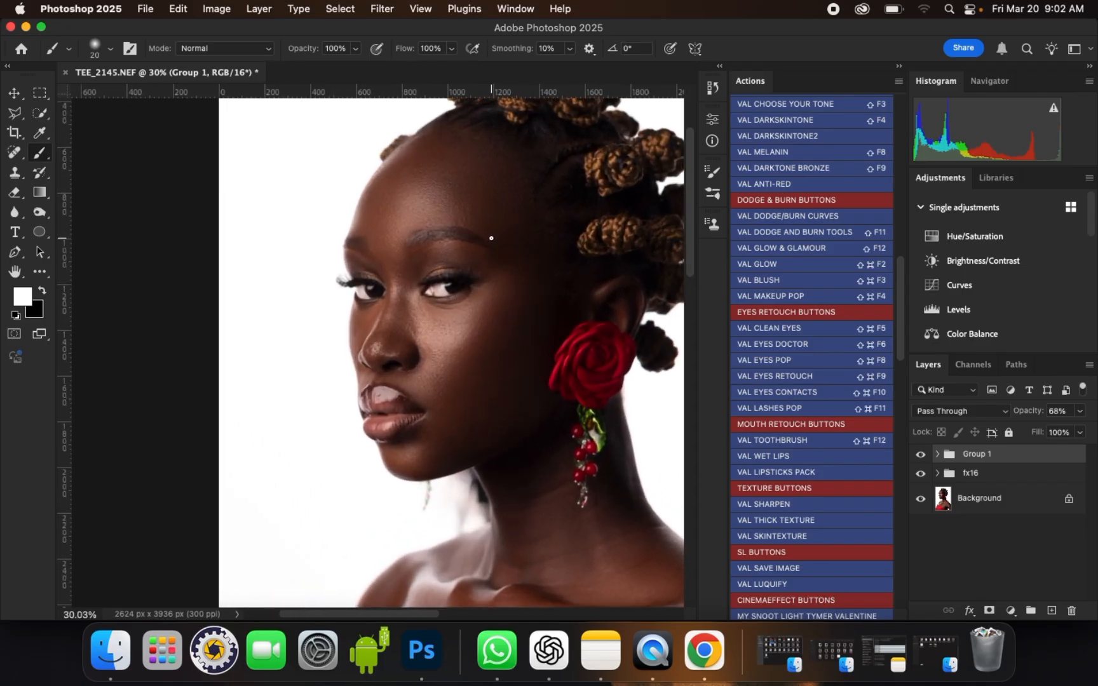
scroll(540, 262, "up", 2)
scroll(543, 264, "up", 3)
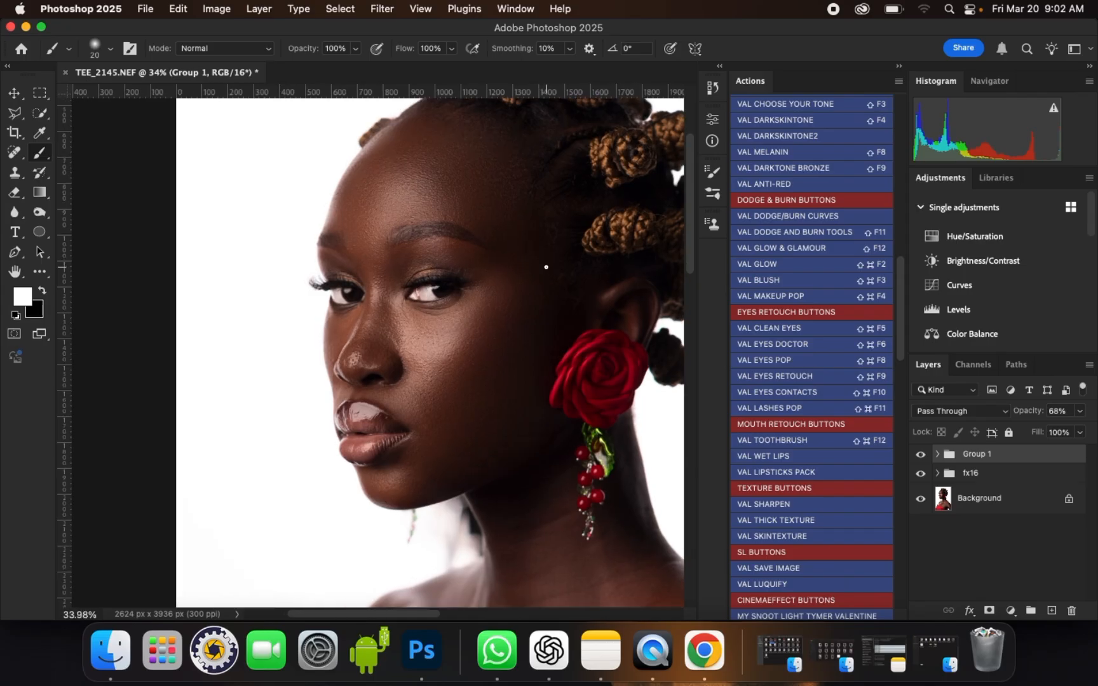
scroll(545, 359, "up", 1)
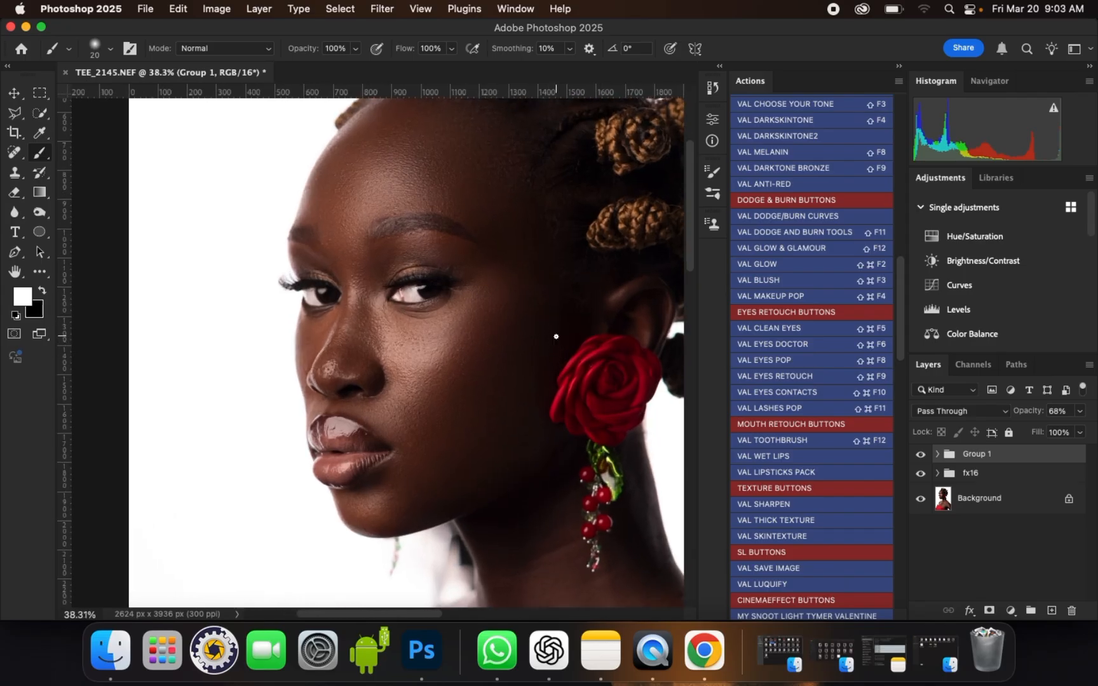
scroll(555, 337, "up", 1)
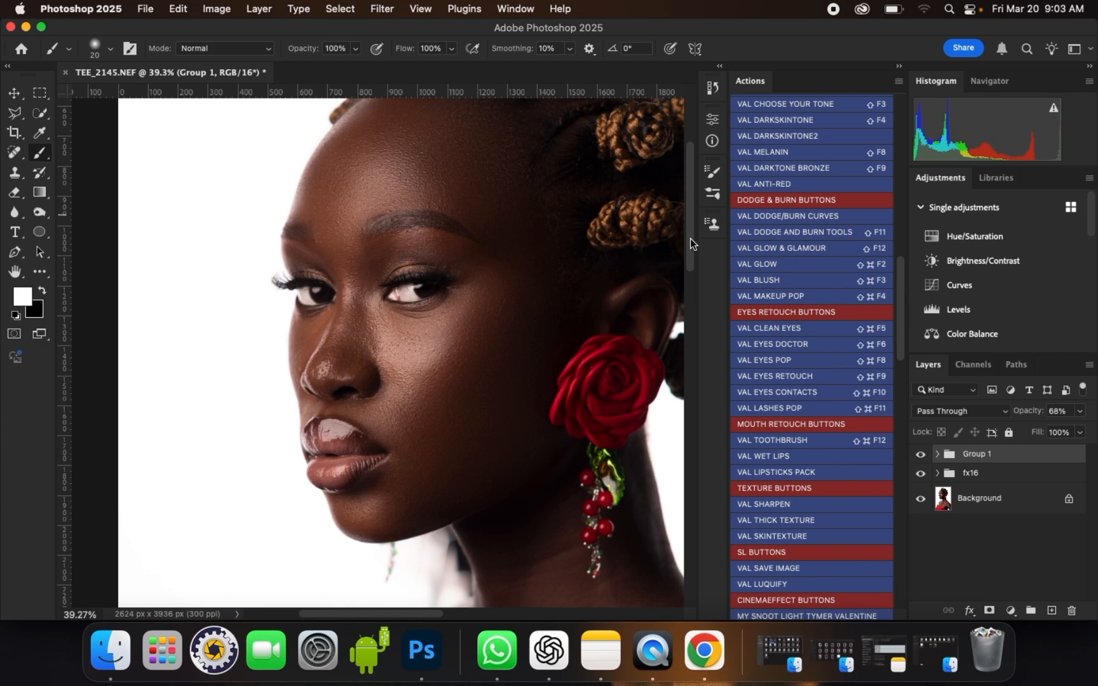
left_click_drag(689, 238, 697, 325)
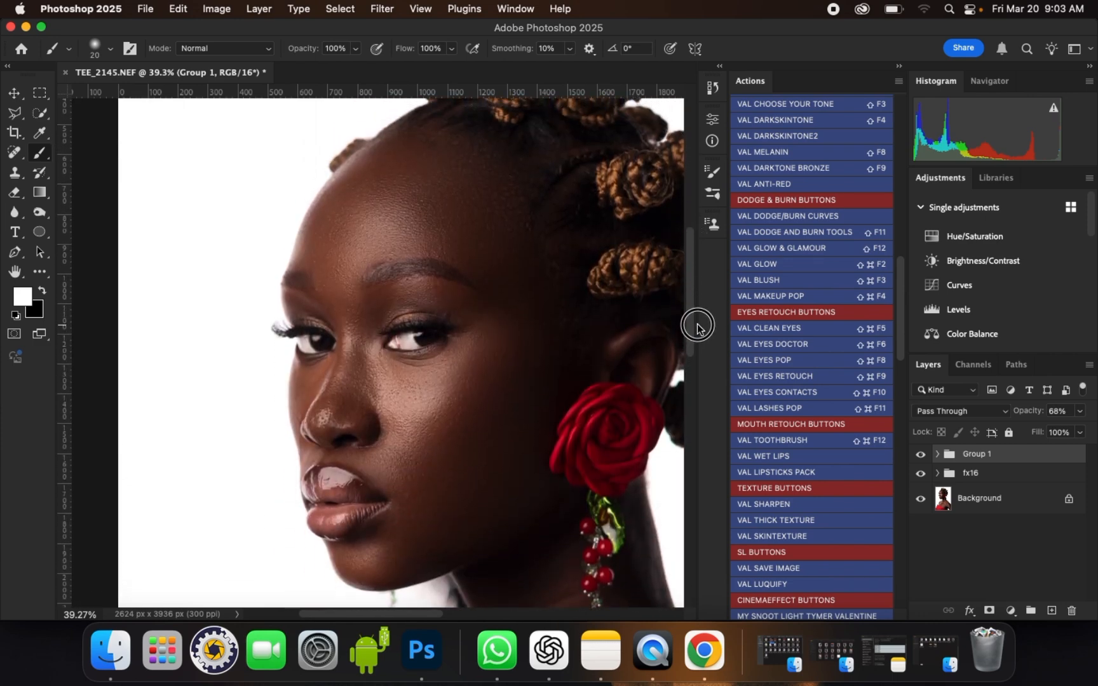
- Add a Black & White adjustment layer with default settings above Group 1 and set its blend mode to Overlay
left_click(1010, 611)
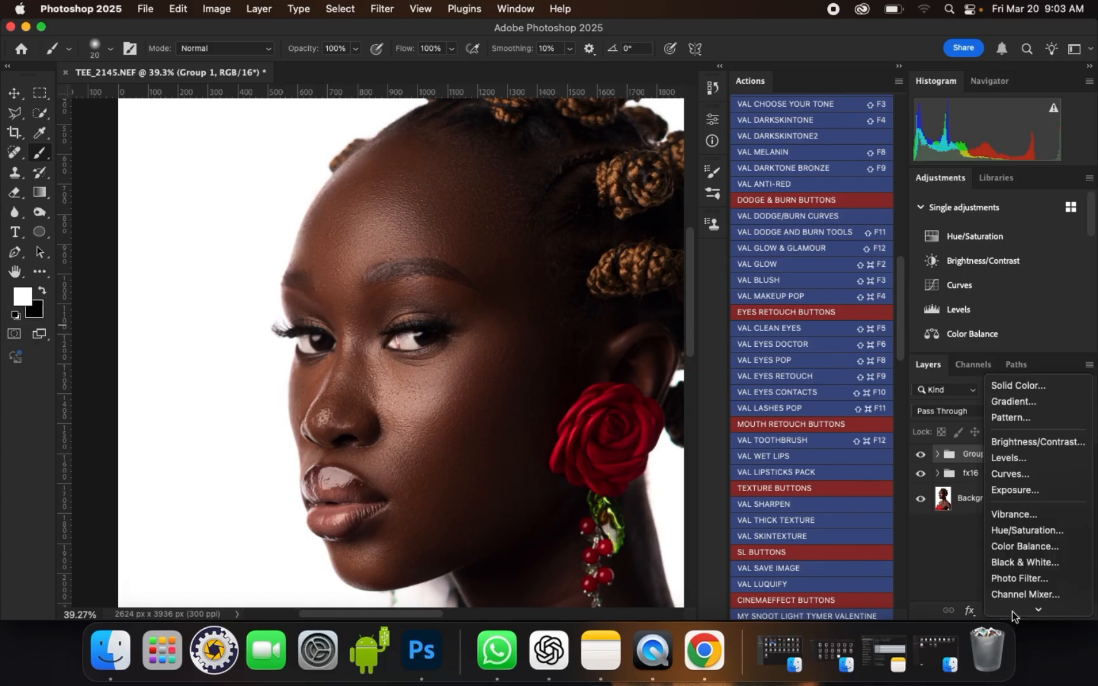
mouse_move(1012, 612)
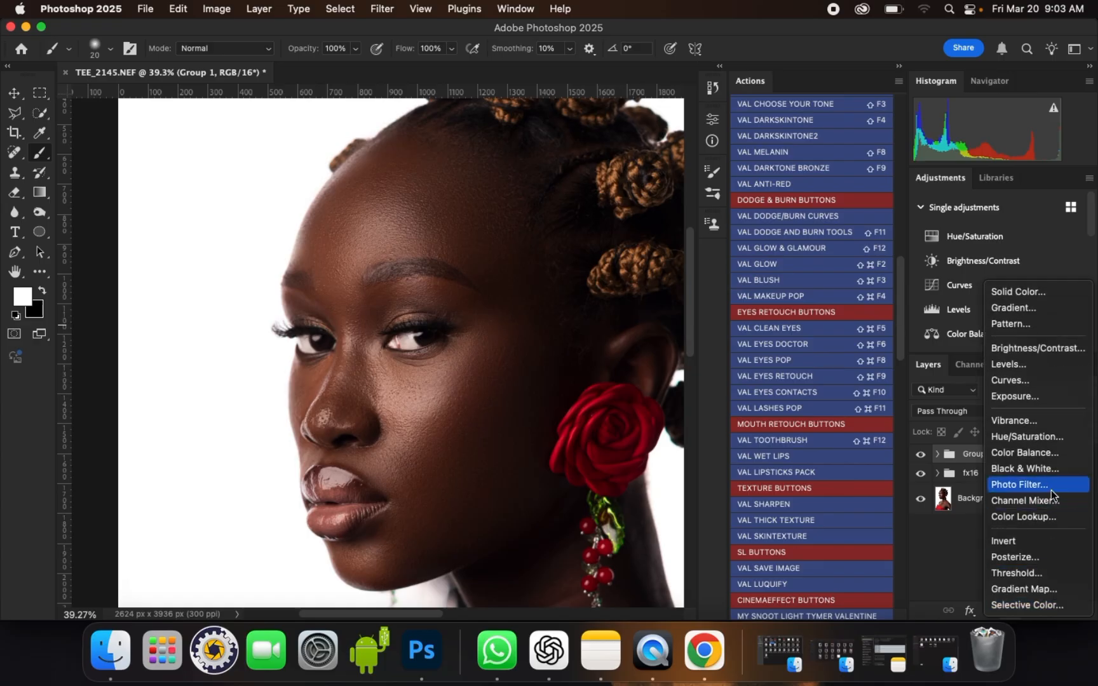
left_click(1055, 471)
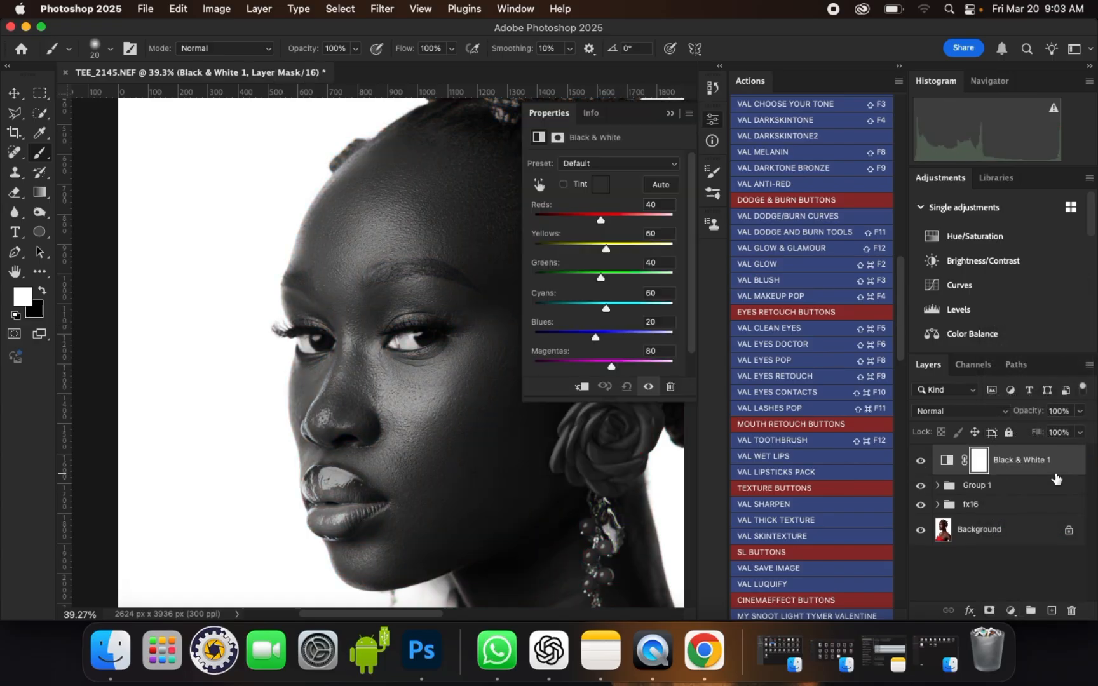
left_click(670, 116)
left_click(983, 413)
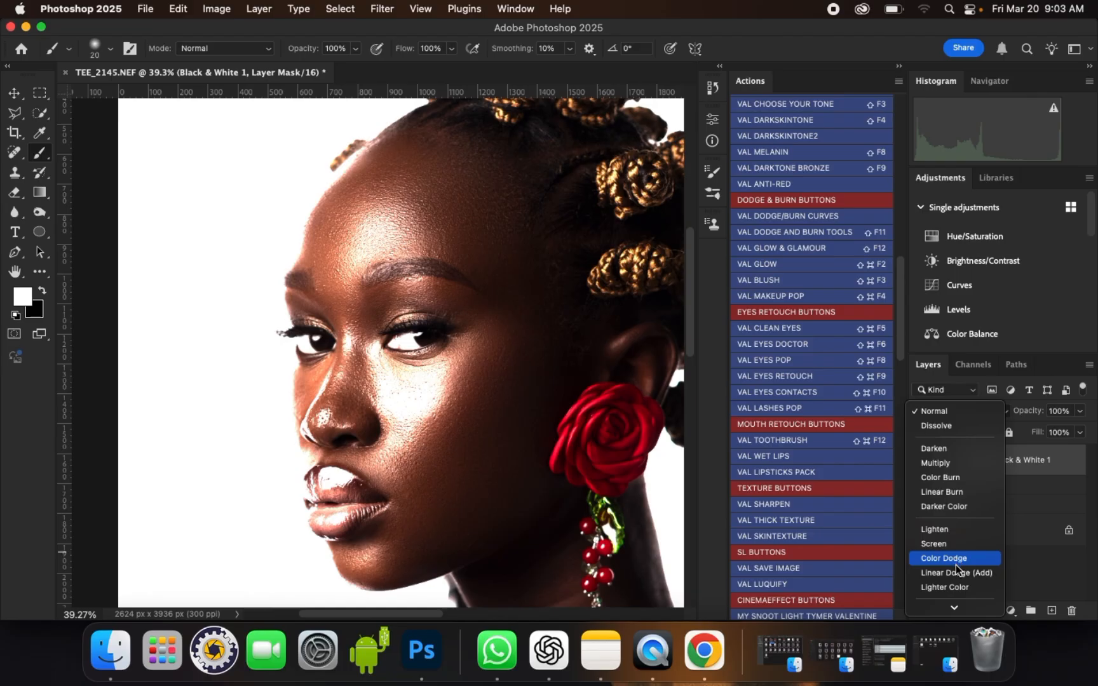
scroll(956, 566, "down", 2)
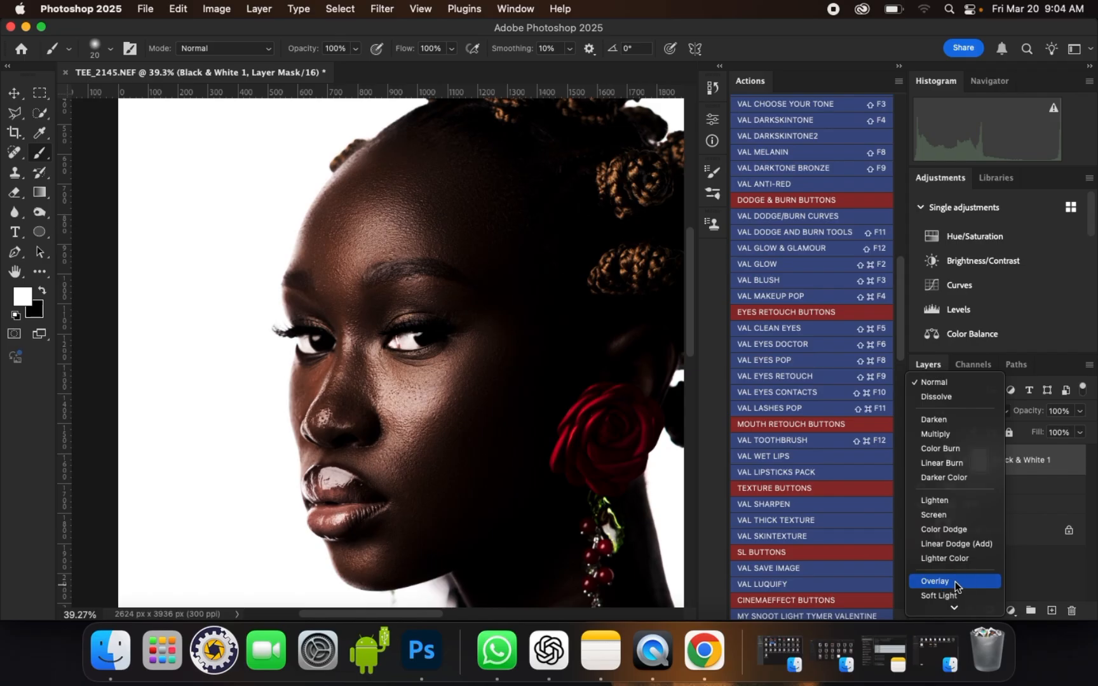
left_click(954, 582)
- Add a second default Black & White adjustment layer above the Overlay one and set its blend mode to Soft Light
scroll(483, 290, "down", 3)
scroll(483, 289, "down", 3)
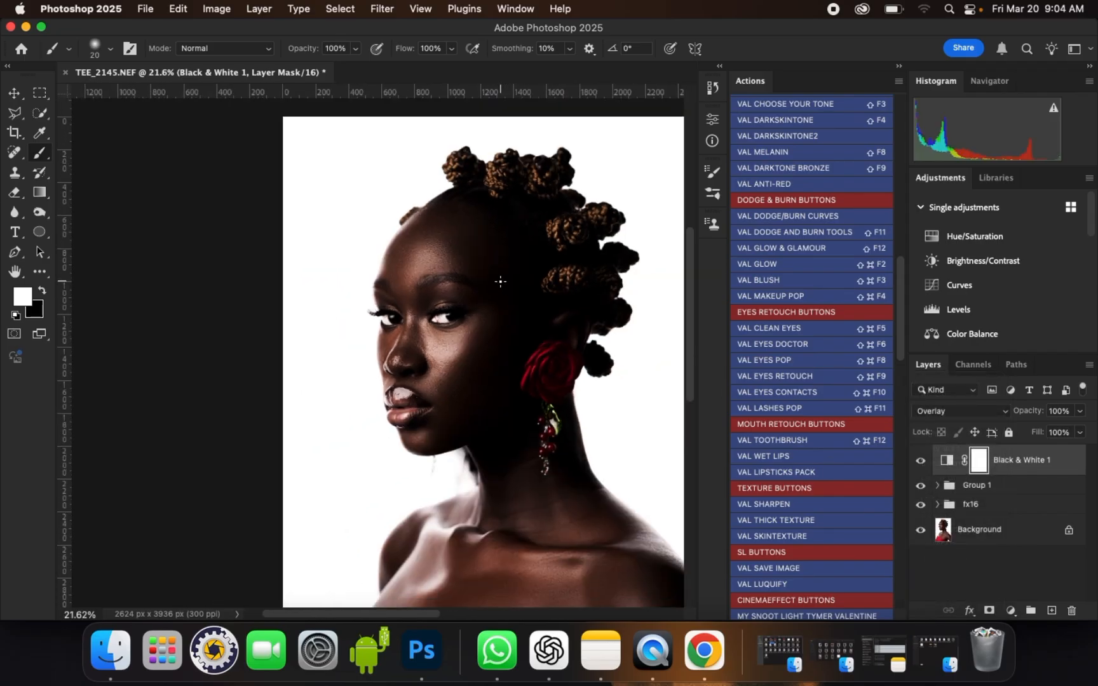
scroll(501, 334, "up", 6)
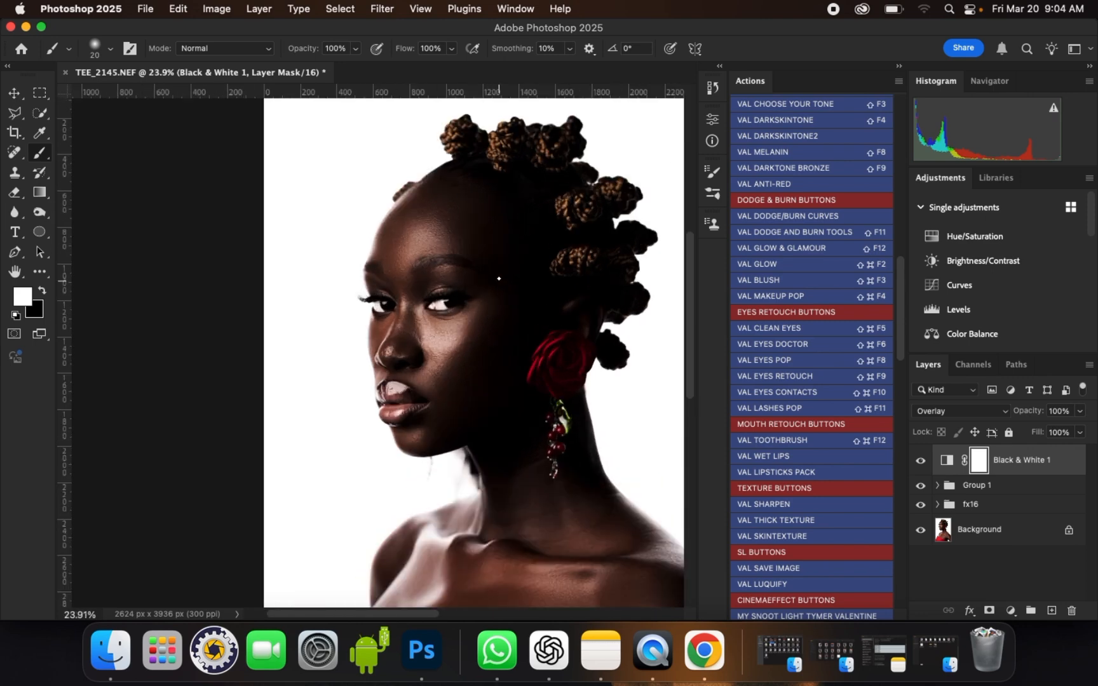
scroll(580, 381, "down", 3)
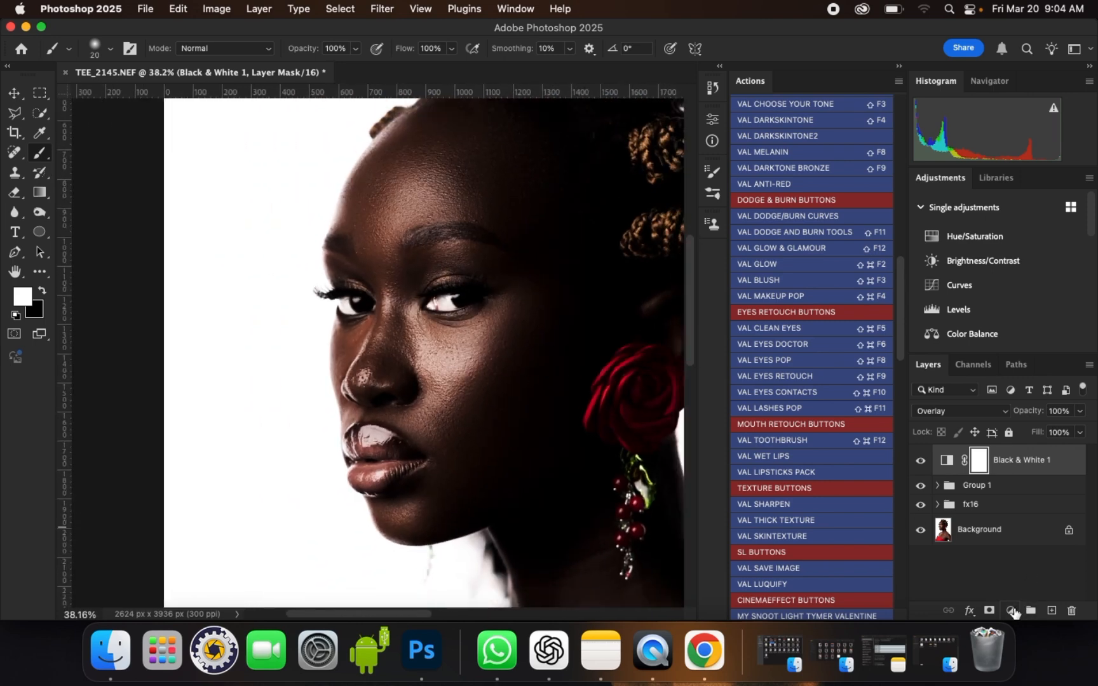
left_click(1012, 610)
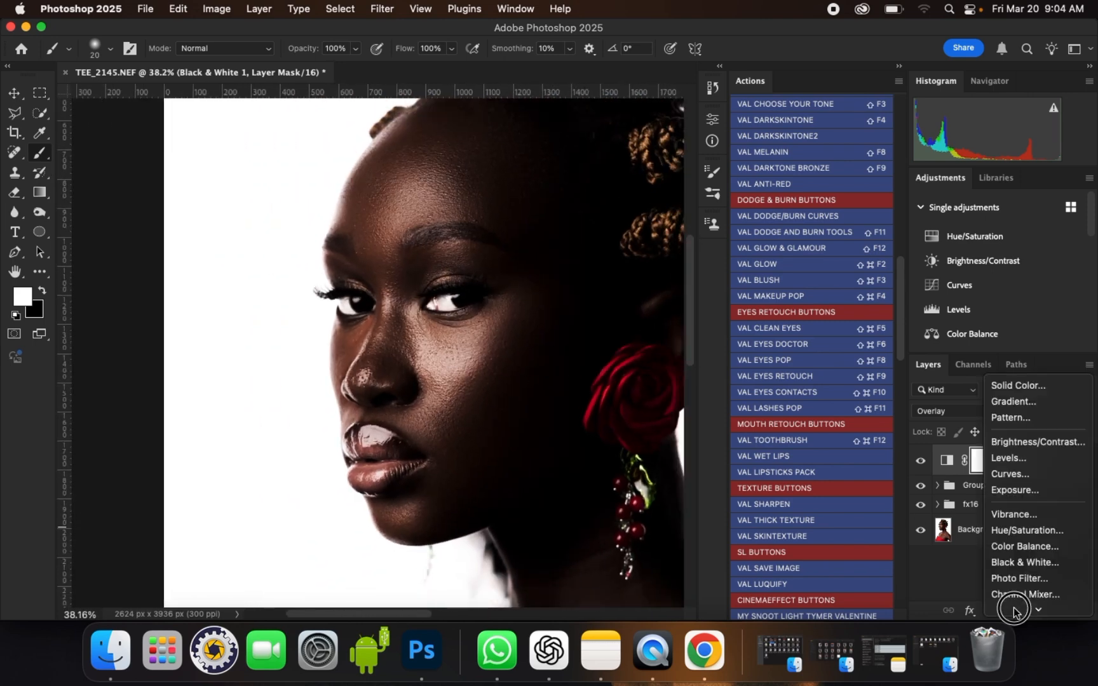
left_click(1034, 562)
left_click(670, 113)
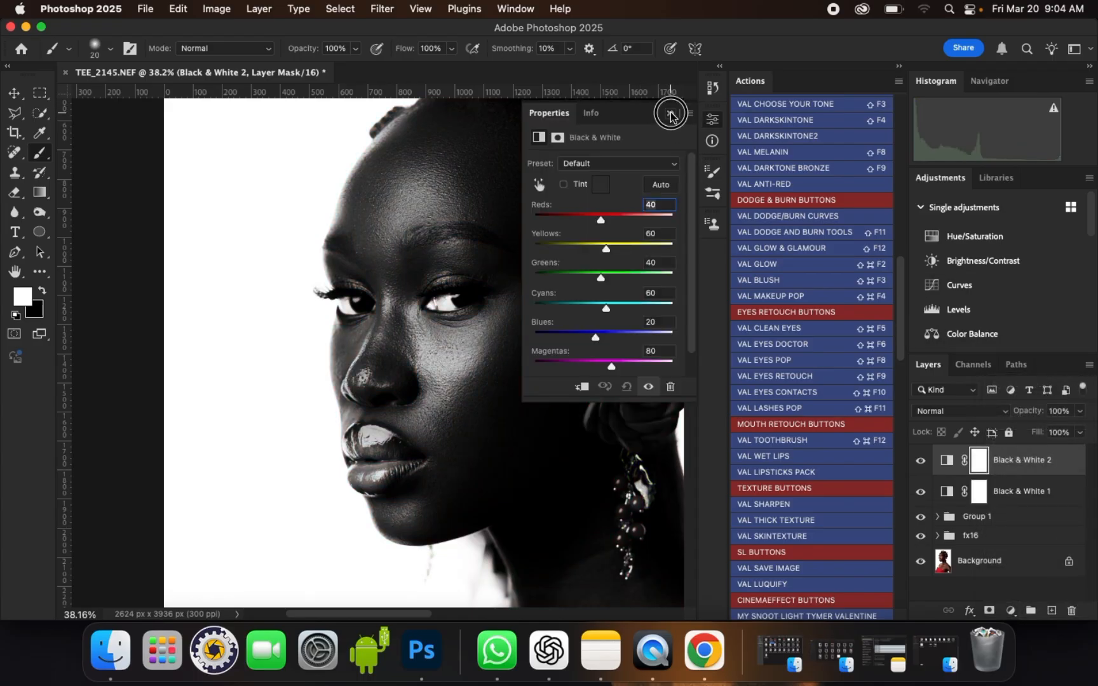
left_click(980, 412)
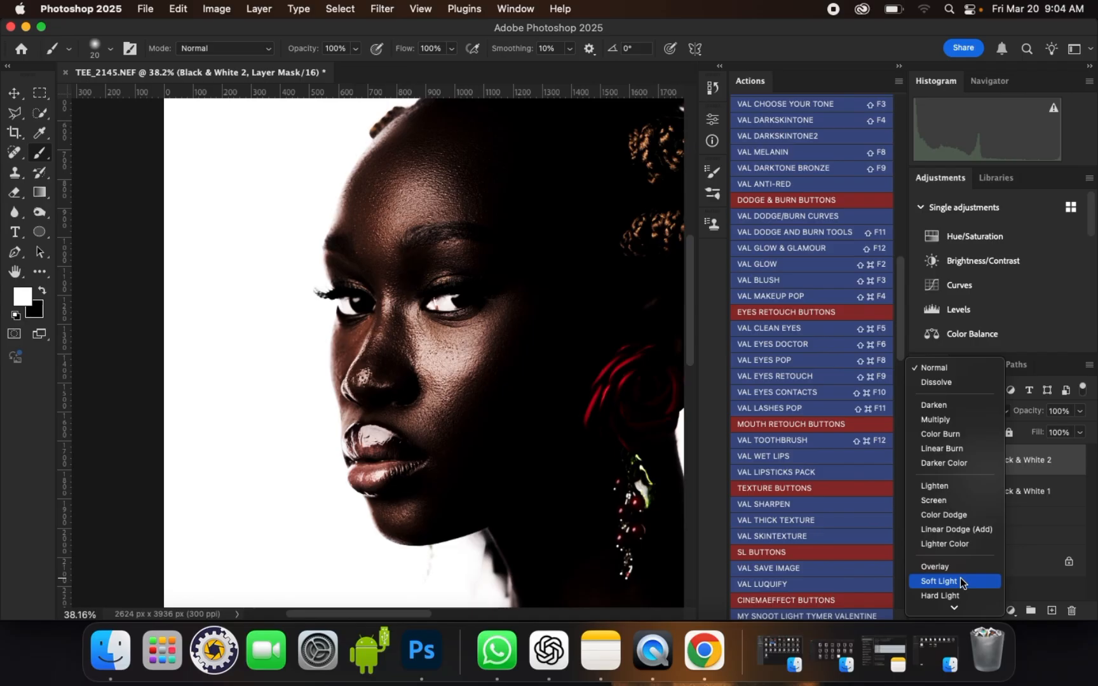
left_click(960, 580)
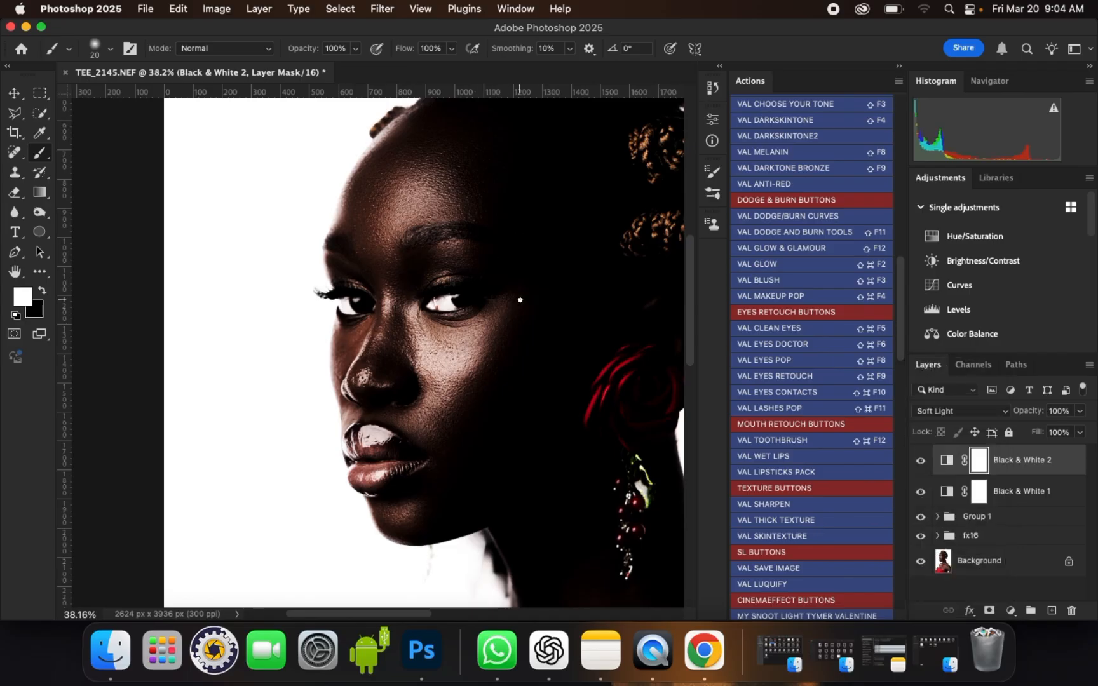
- Select both Black & White adjustment layers and combine them into a new group above Group 1
scroll(519, 299, "up", 2)
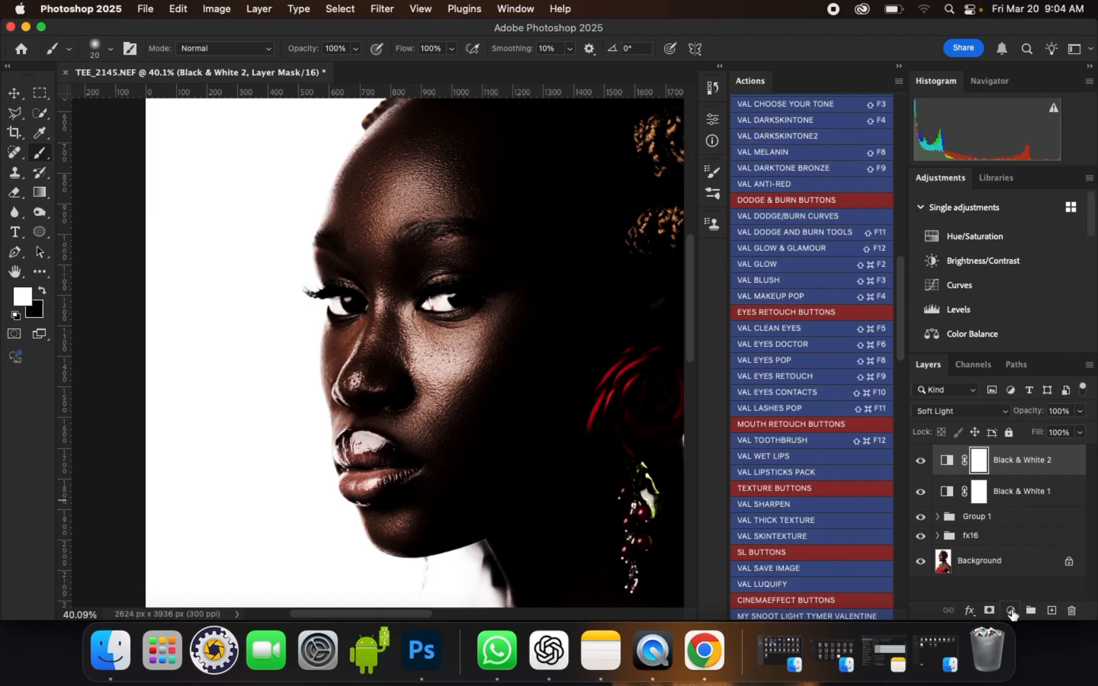
left_click(1011, 610)
mouse_move(1013, 614)
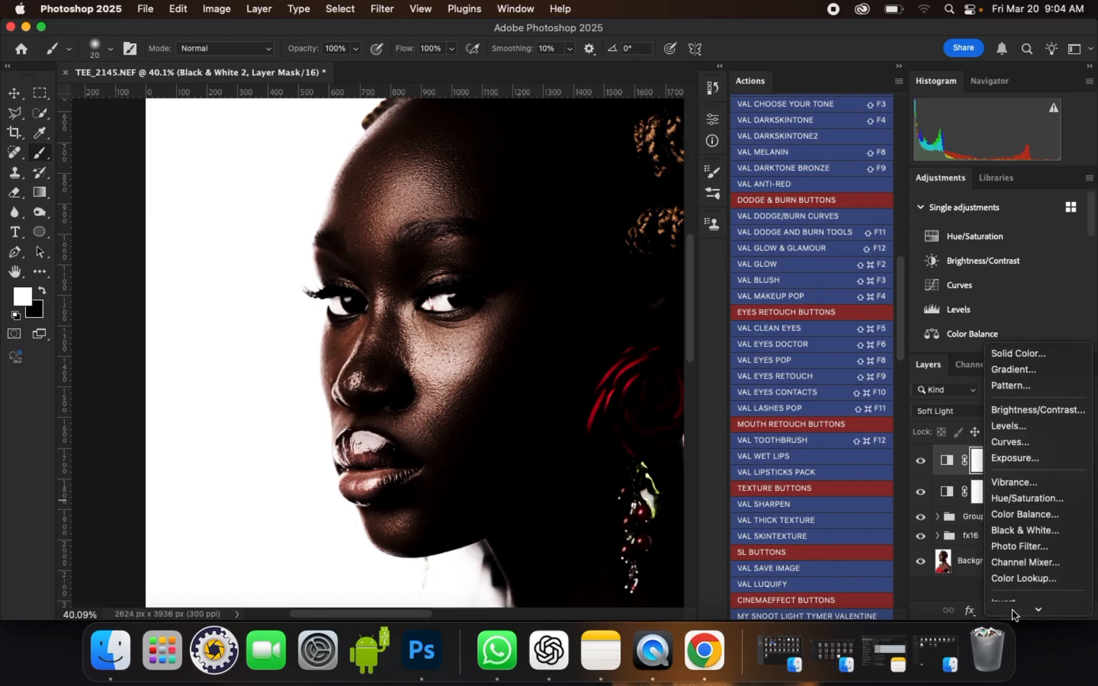
left_click(963, 503)
left_click(1029, 499)
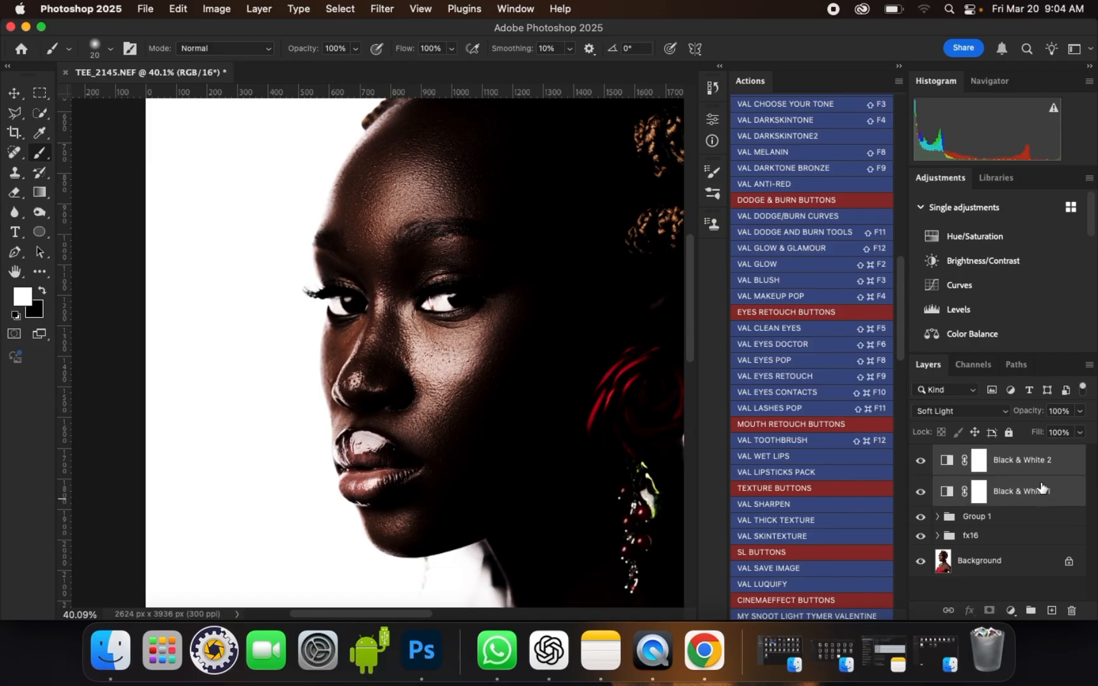
key("super+g")
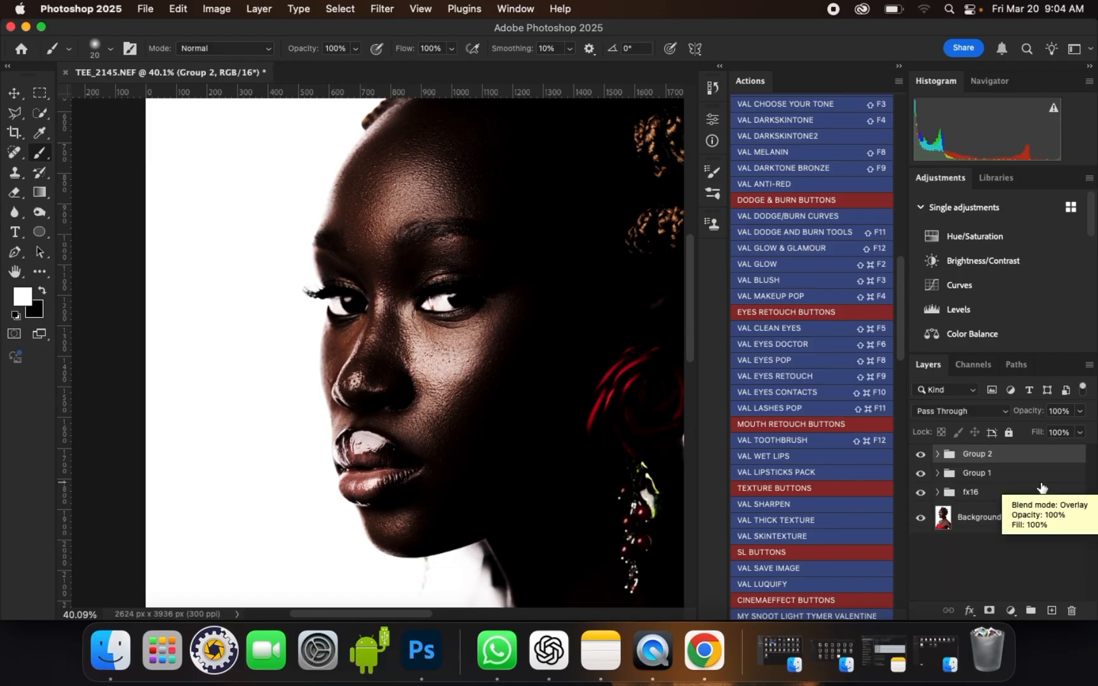
- Lower the opacity of the Black & White layer group, Group 2, to 50%
scroll(453, 307, "down", 5)
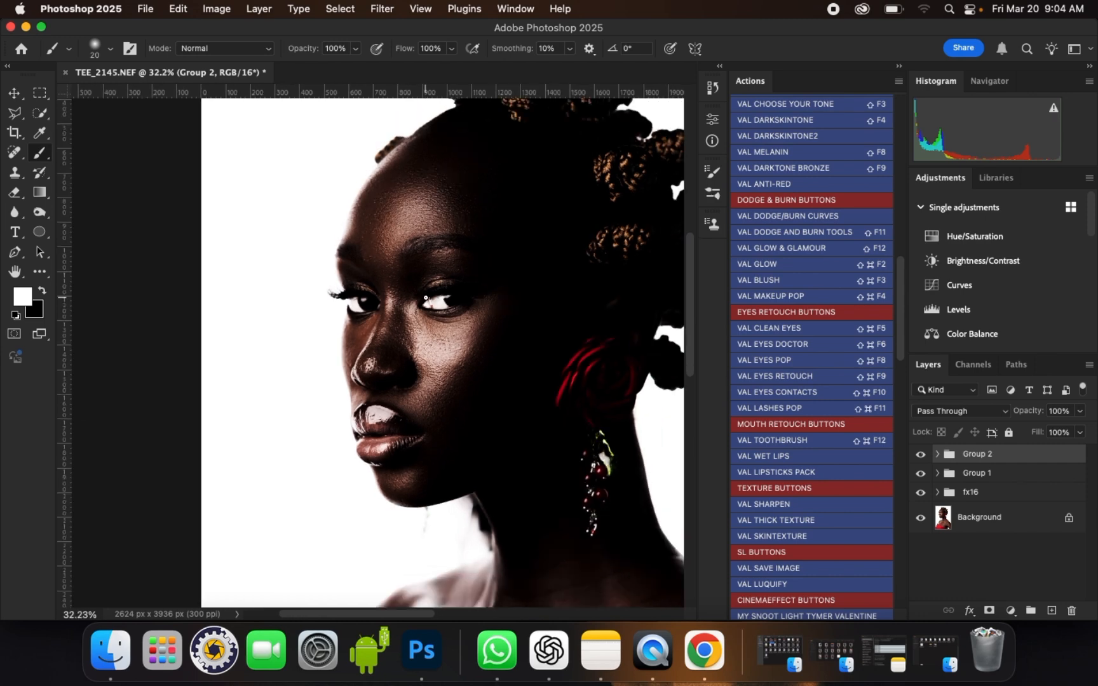
scroll(513, 311, "down", 6)
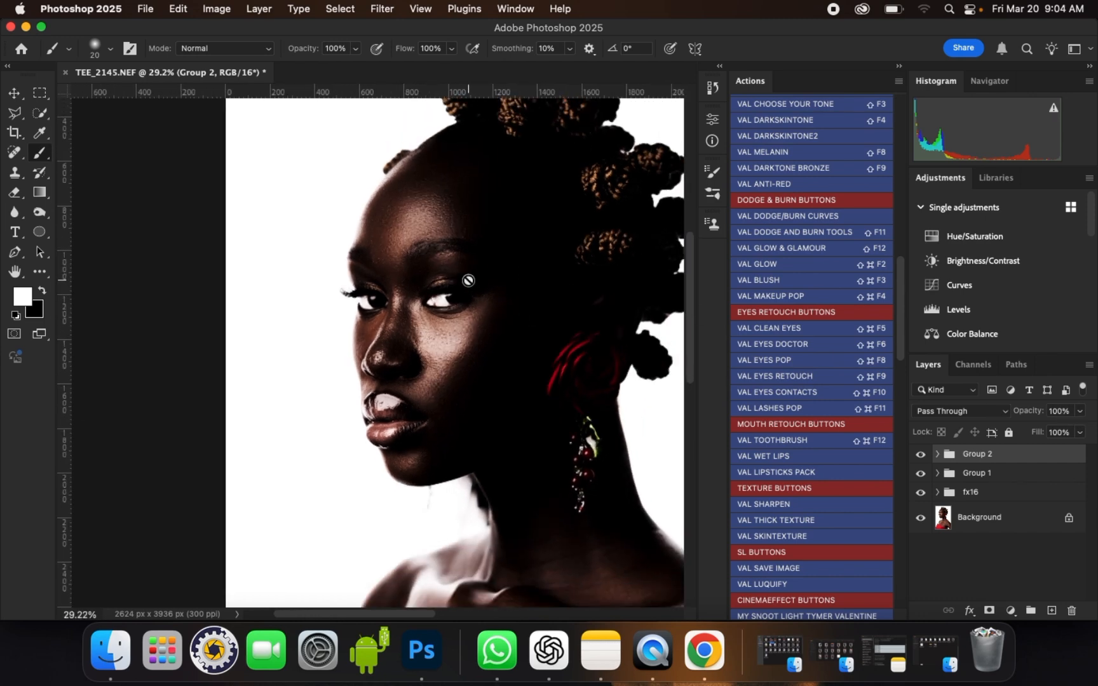
scroll(510, 253, "up", 6)
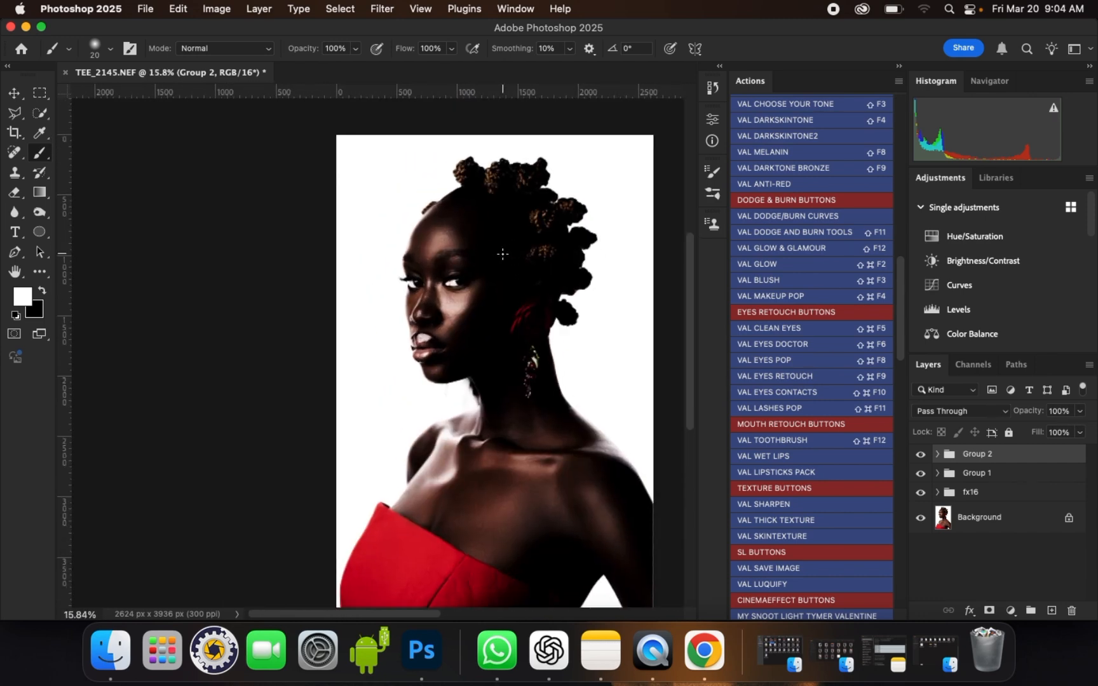
scroll(354, 246, "up", 2)
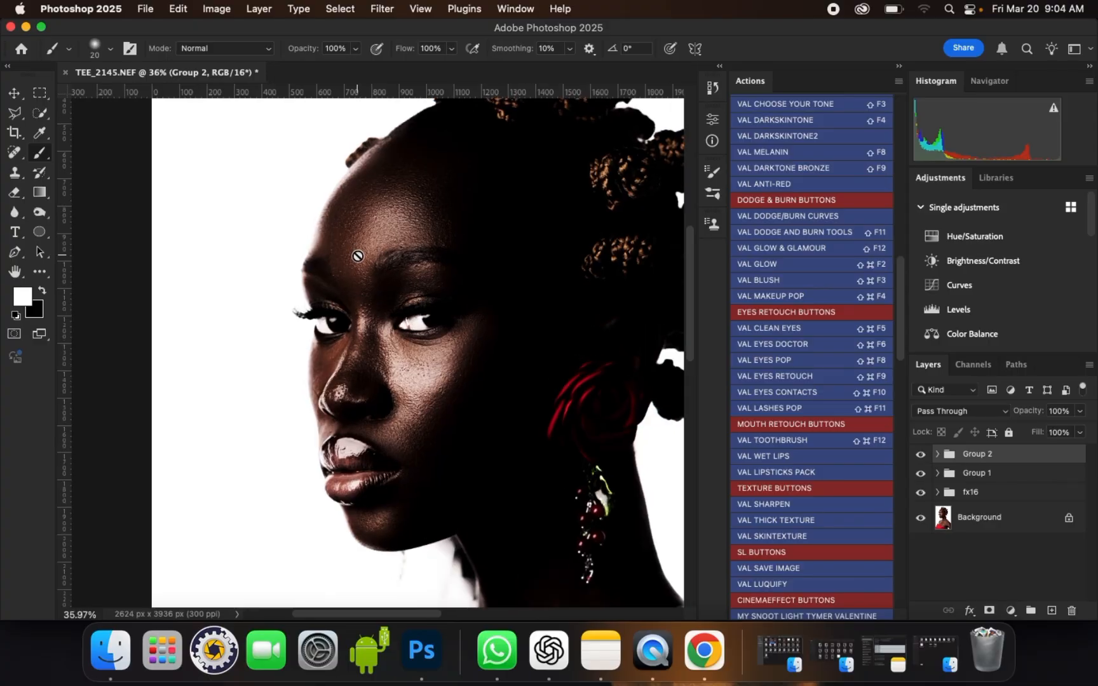
left_click(1080, 412)
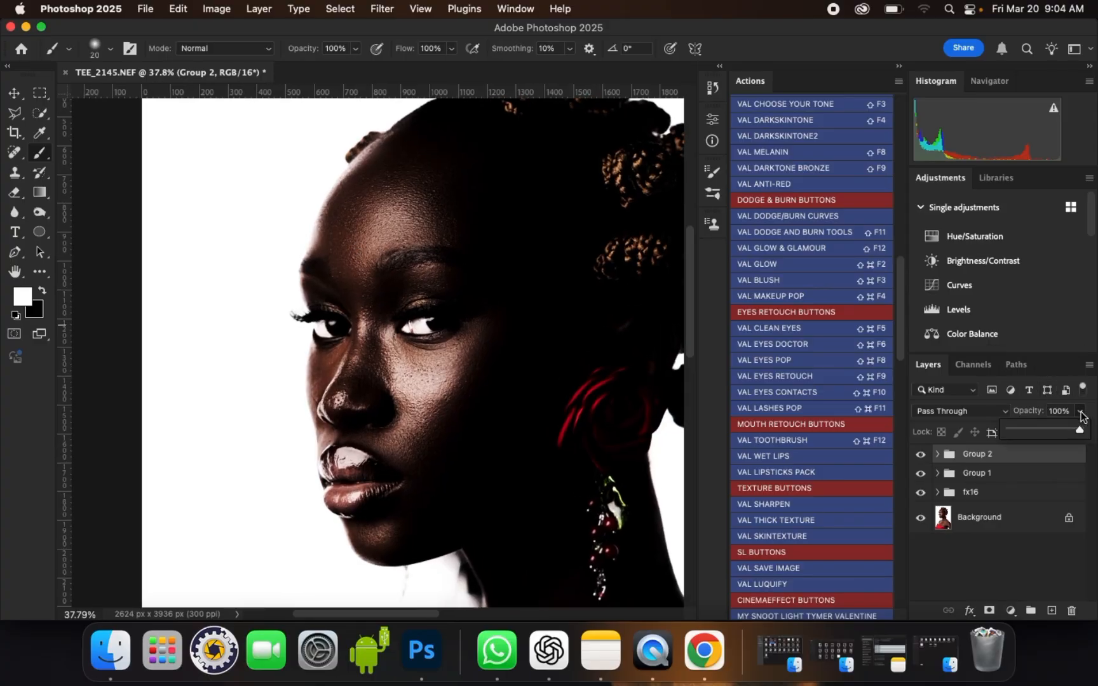
left_click(1045, 429)
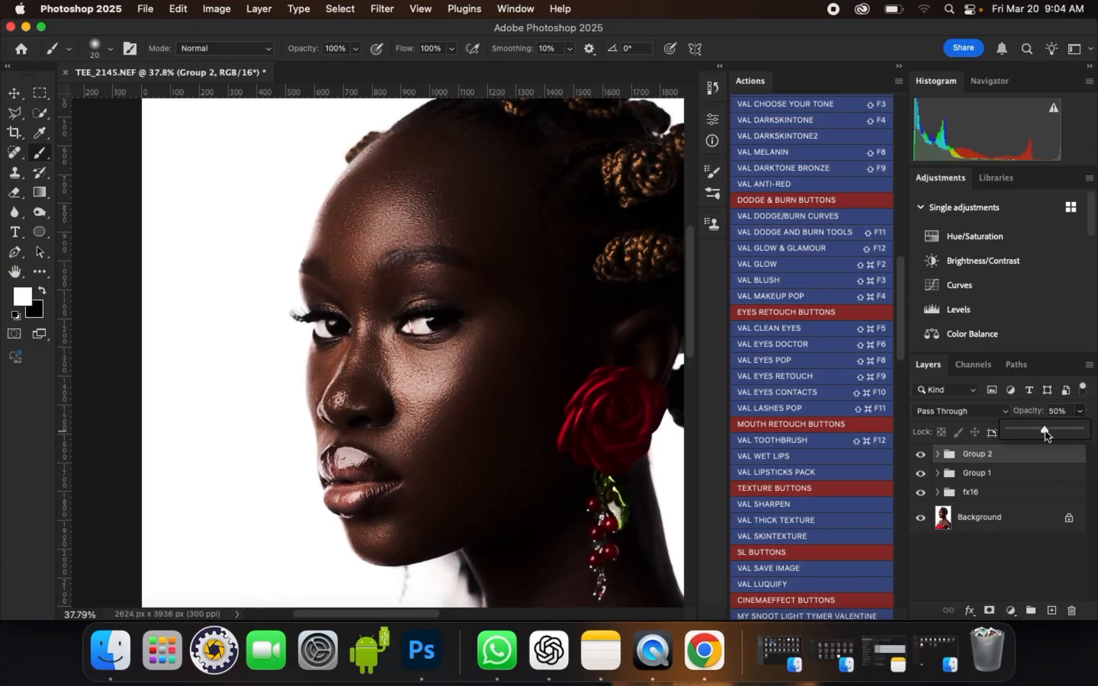
- Toggle Group 2's visibility at full-portrait scale to compare the portrait with and without the Black & White contrast
scroll(558, 296, "down", 8)
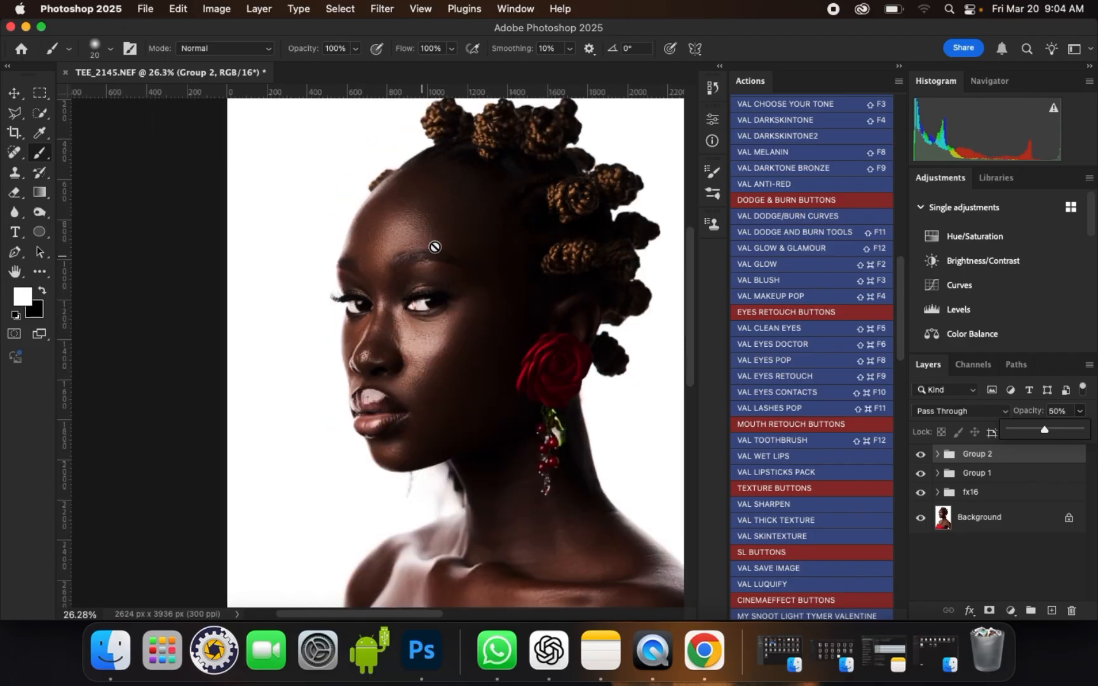
scroll(483, 216, "up", 2)
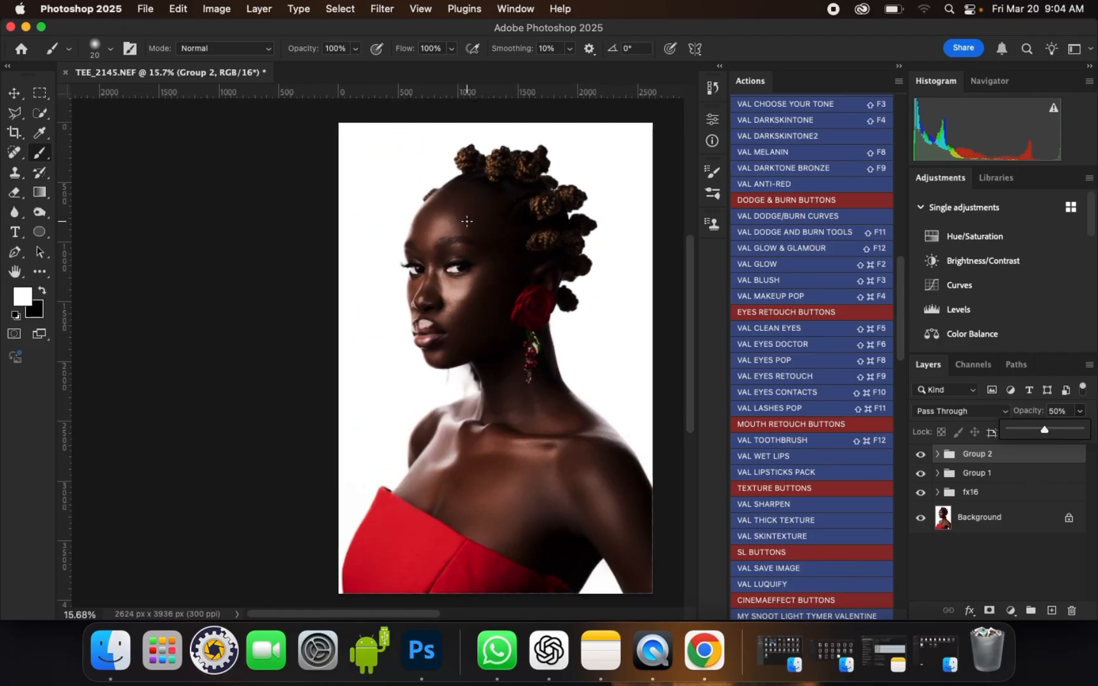
left_click(921, 454)
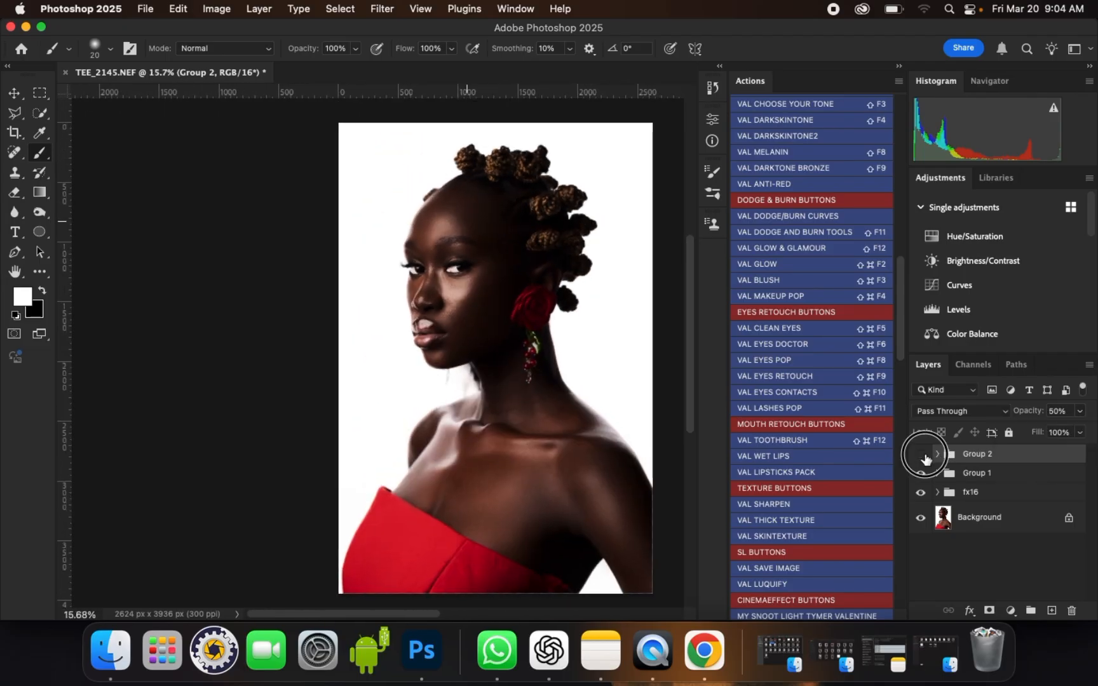
left_click(921, 455)
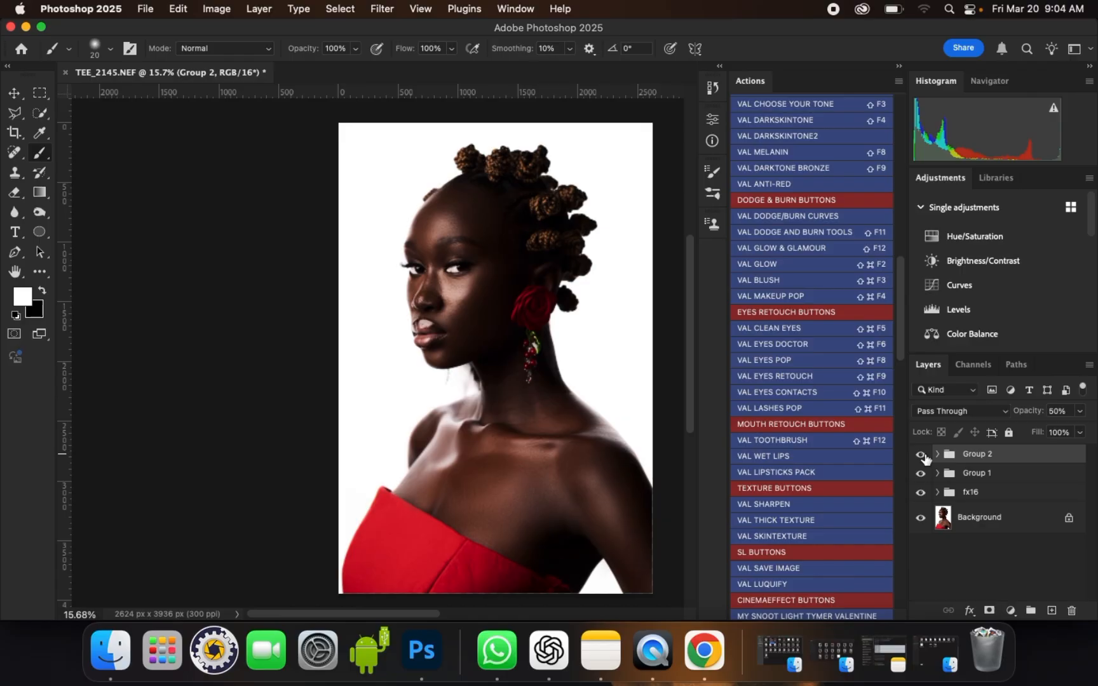
left_click(921, 455)
left_click(921, 455)
- Set Group 2's opacity to 40%
scroll(480, 223, "up", 2)
scroll(445, 241, "up", 4)
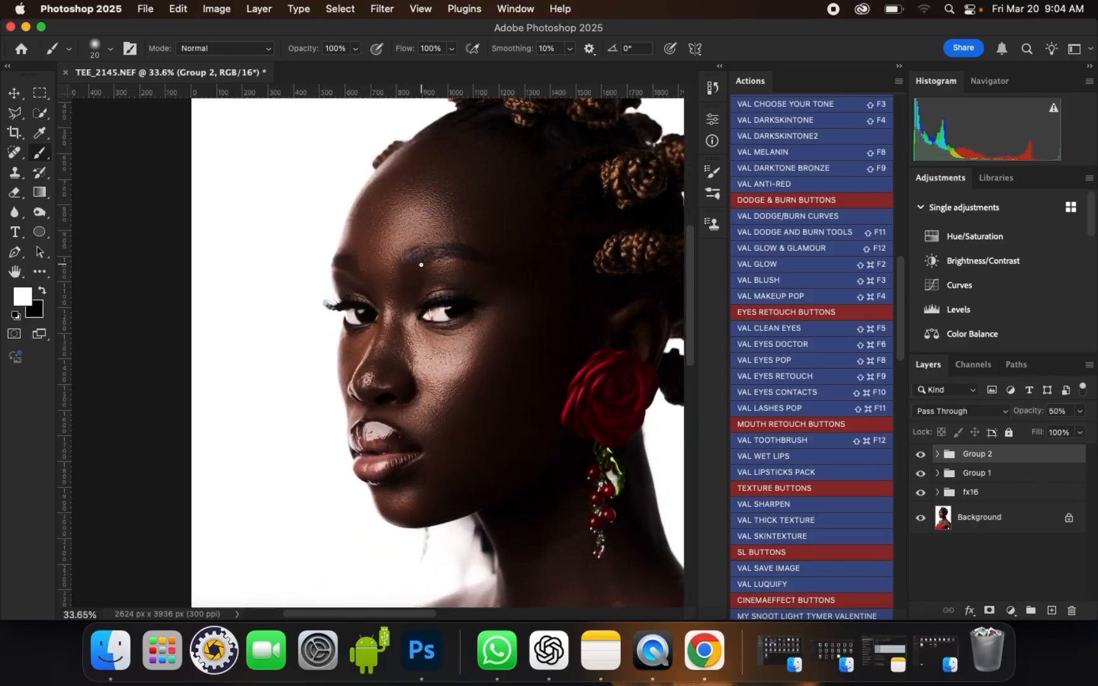
left_click(1079, 411)
left_click(1061, 411)
type("40")
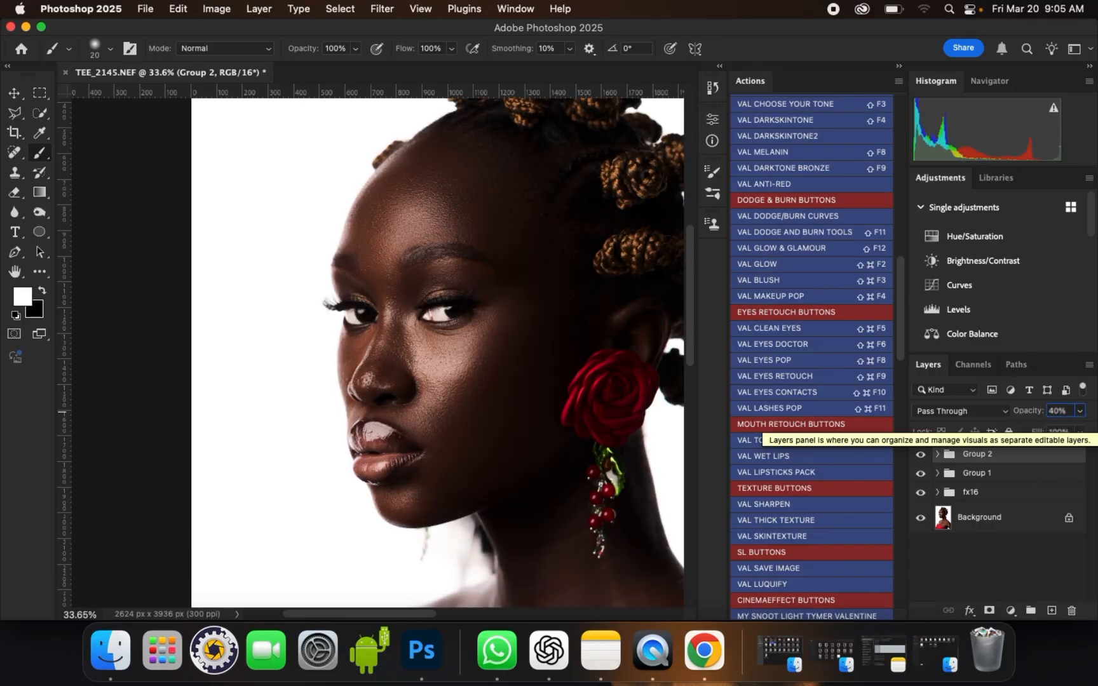
- Turn Group 2 off and on over the full portrait to check the effect of the 40% opacity
scroll(447, 235, "down", 3)
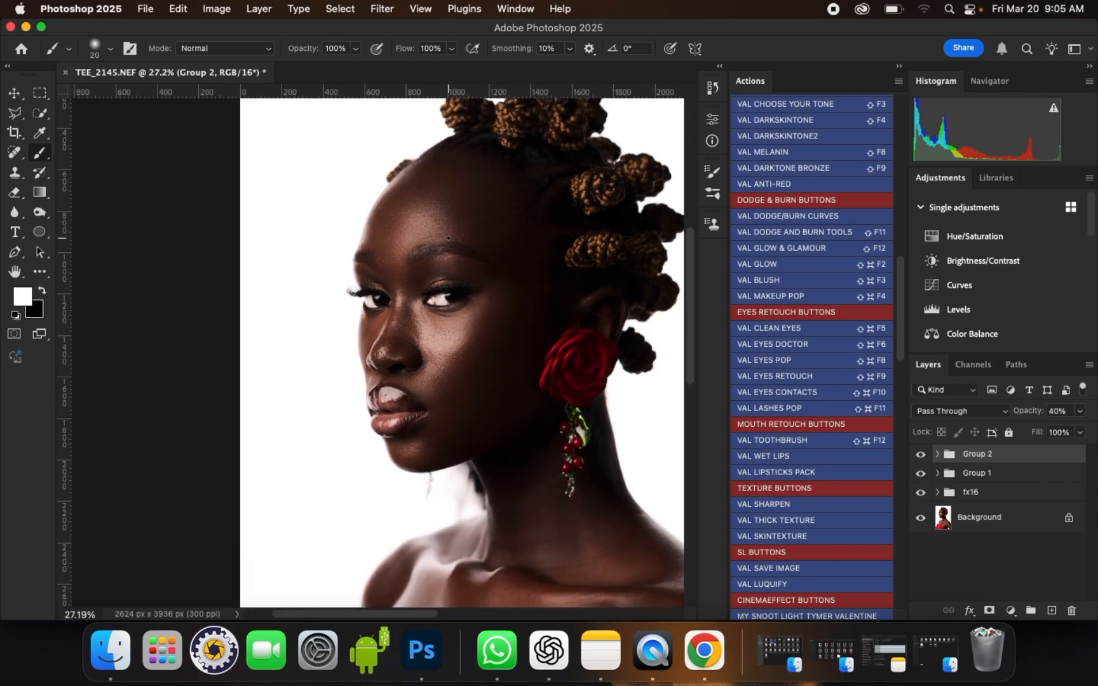
scroll(445, 231, "down", 2)
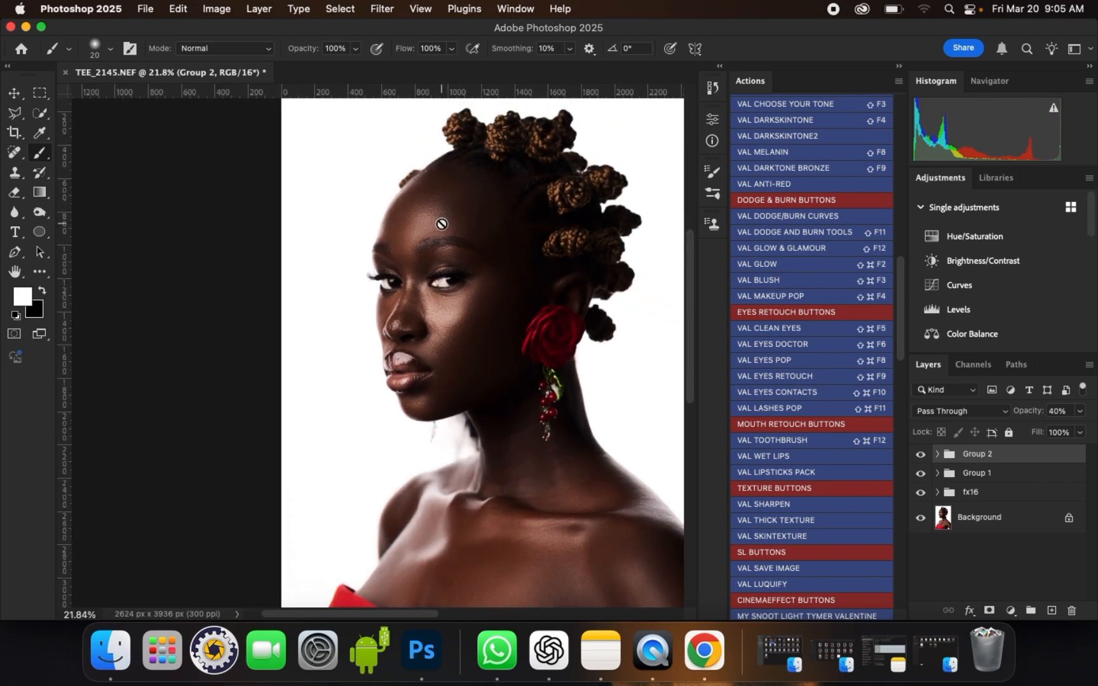
scroll(481, 200, "down", 2)
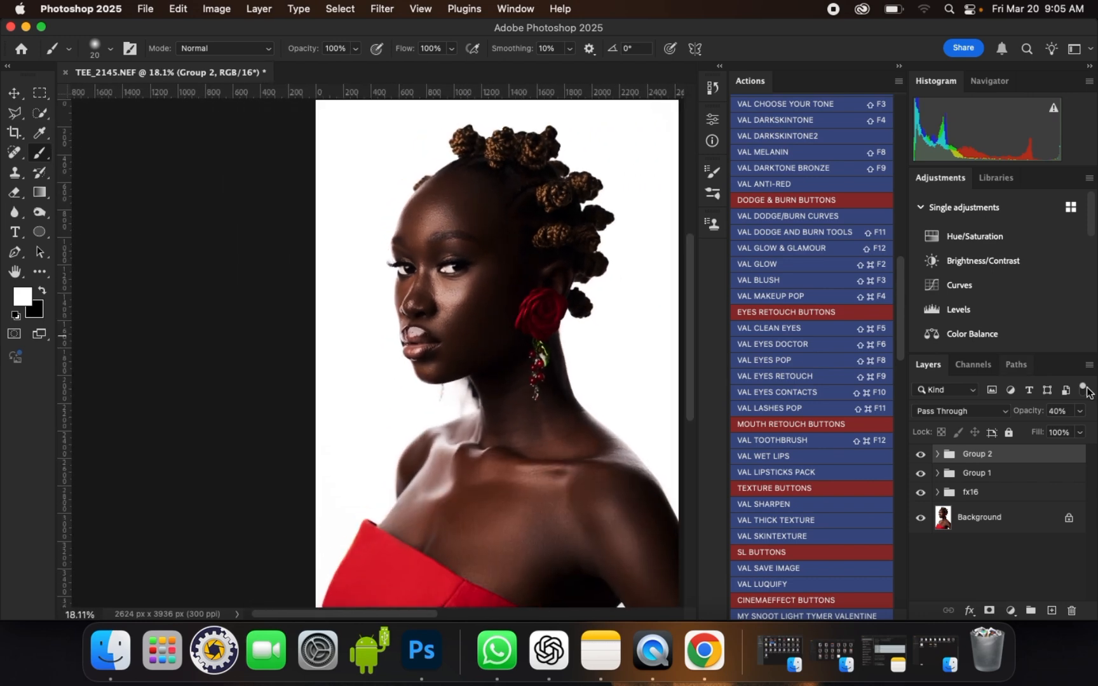
left_click(920, 455)
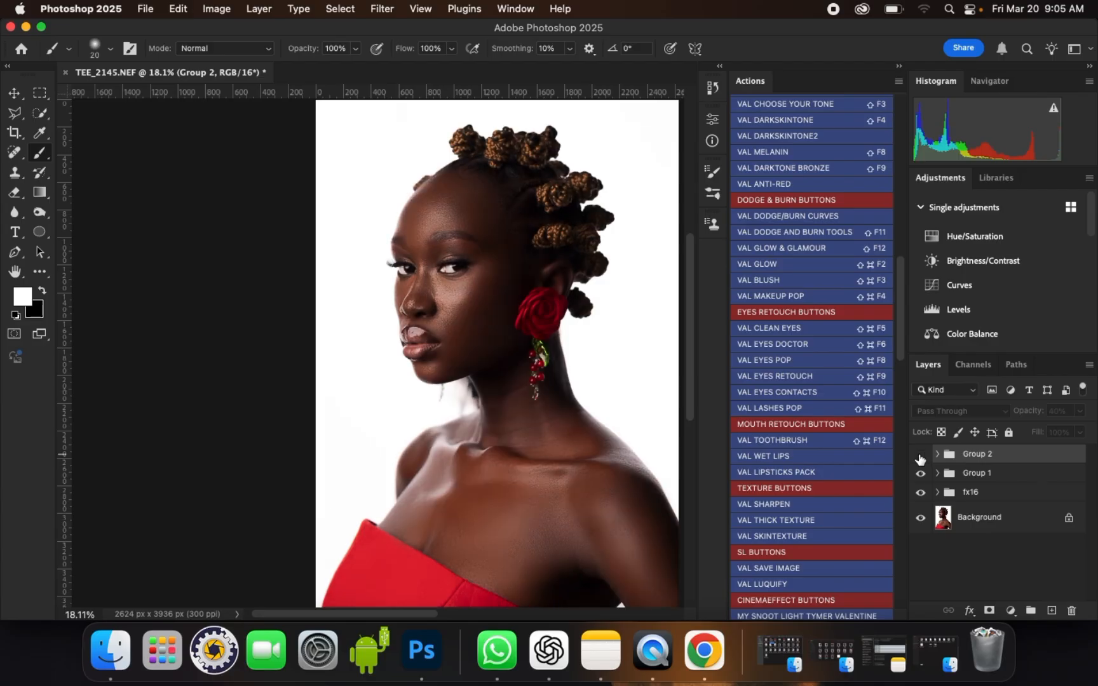
left_click(920, 454)
left_click(920, 455)
left_click(920, 455)
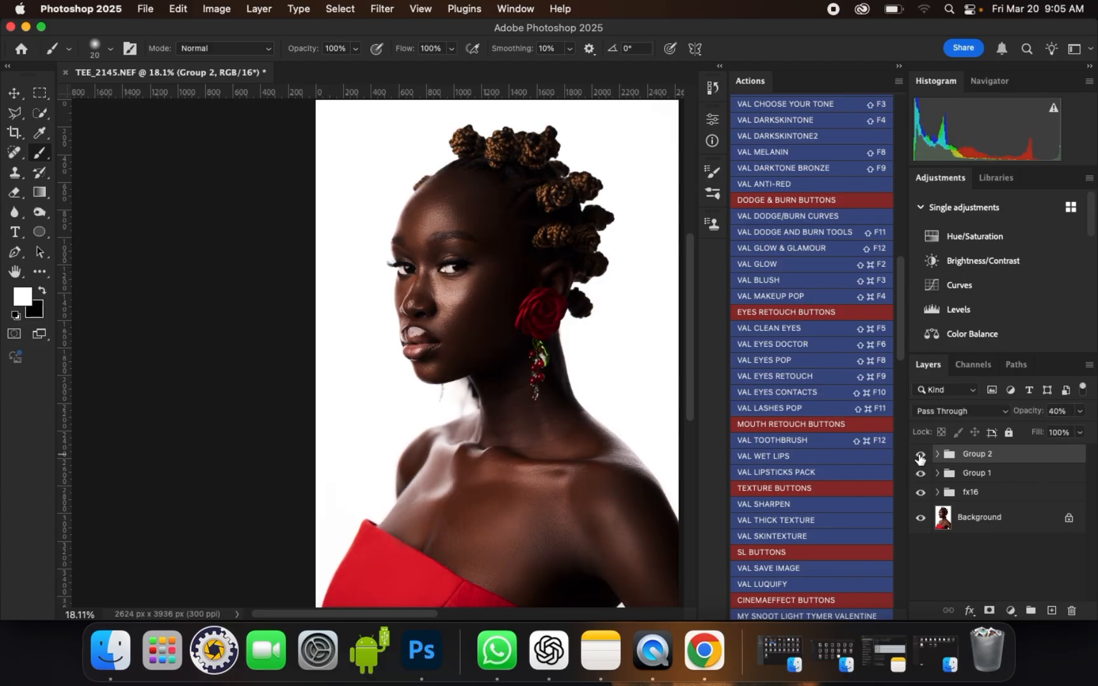
- Examine the contrast on the skin, lips and shoulders at face and full-portrait scale
scroll(507, 271, "up", 5)
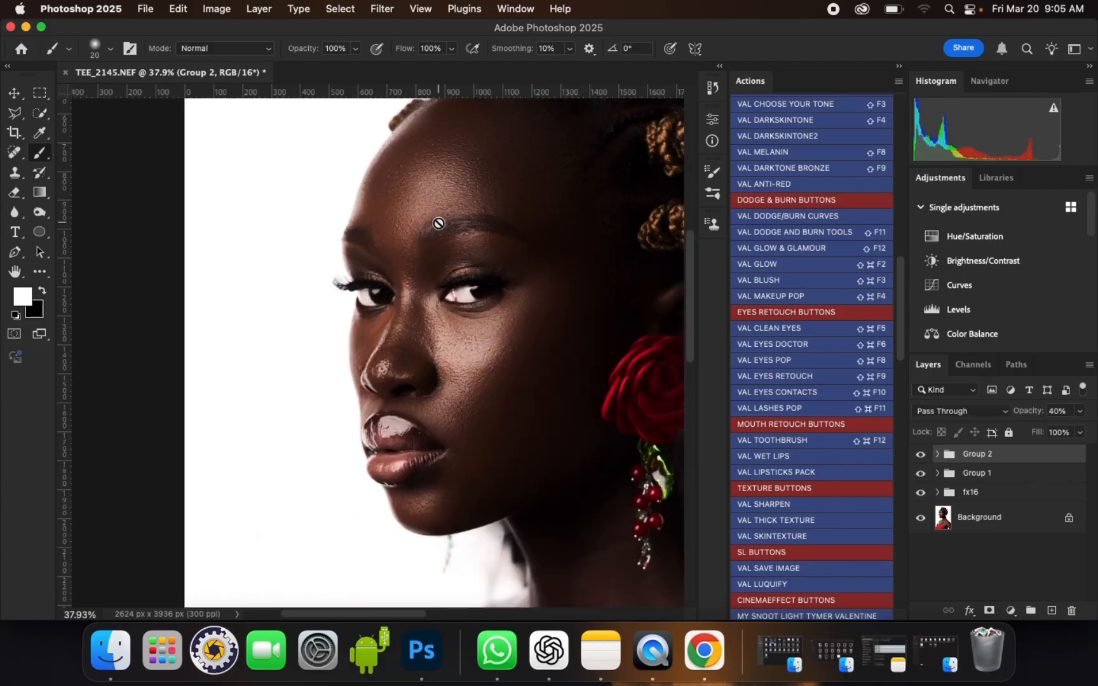
scroll(488, 353, "down", 3)
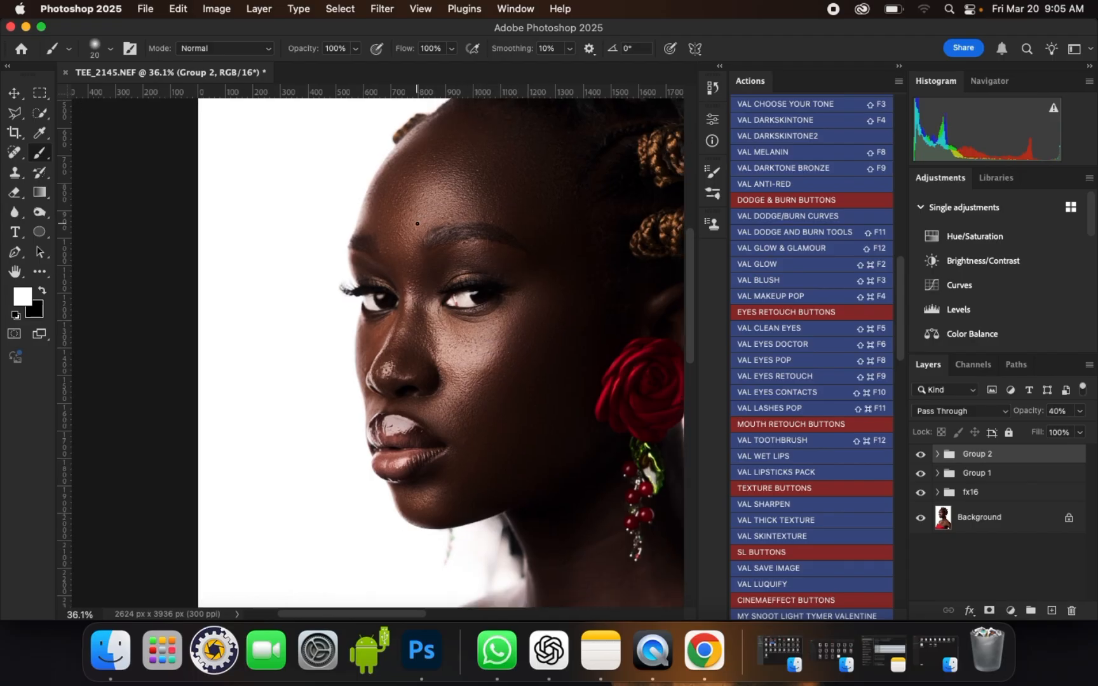
scroll(416, 265, "down", 3)
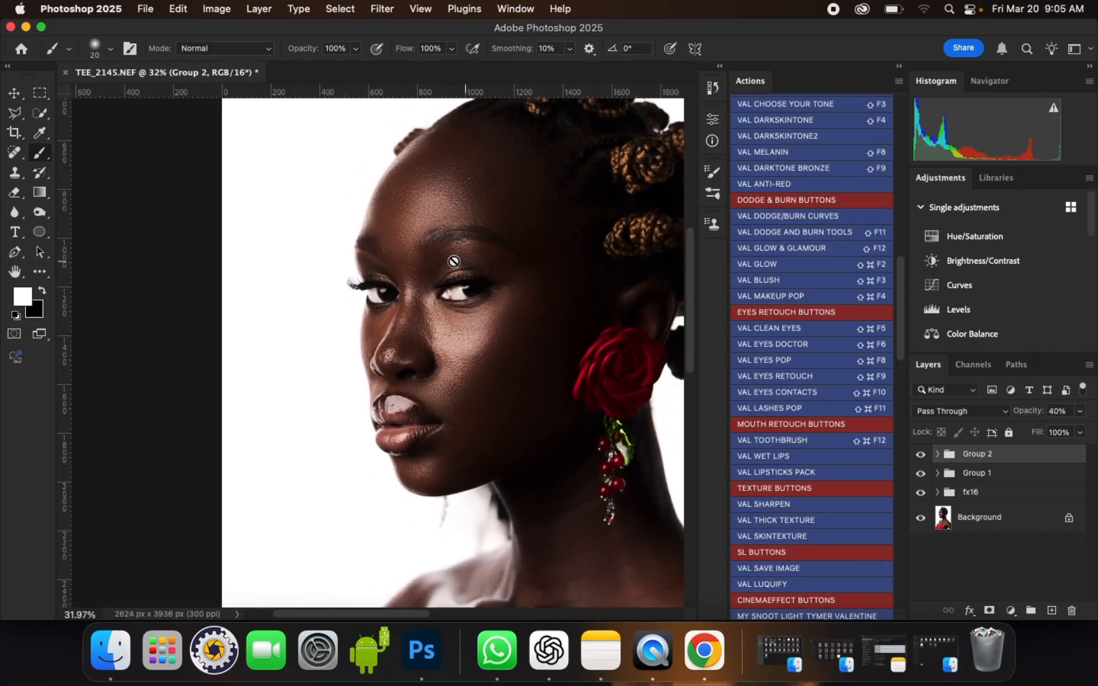
scroll(443, 242, "down", 2)
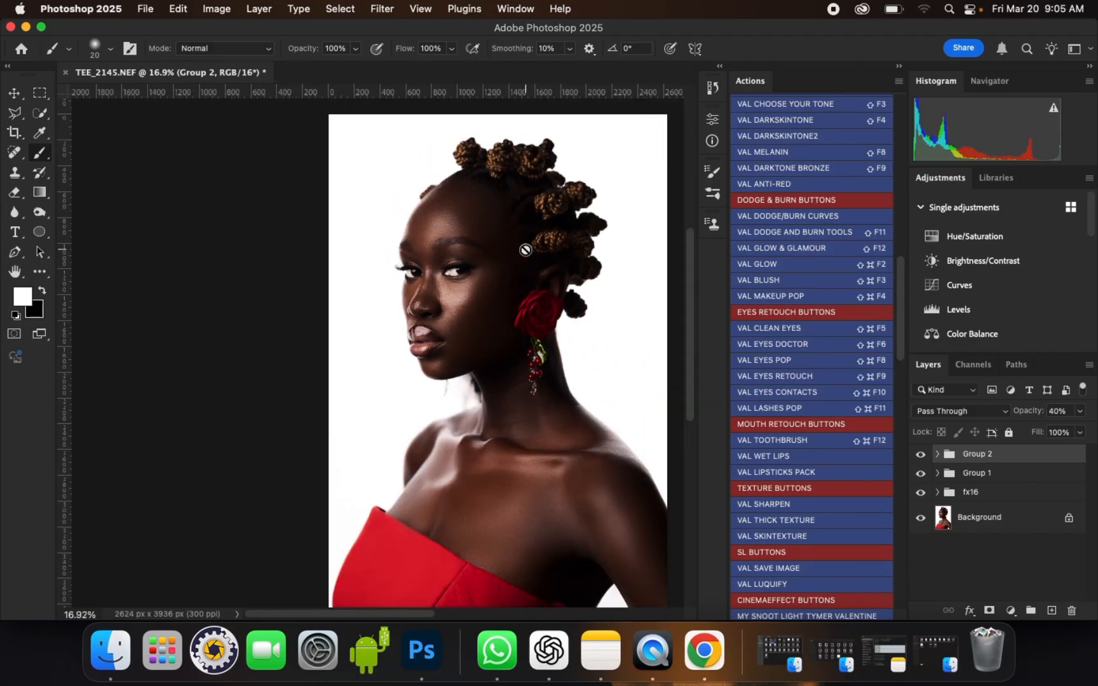
scroll(480, 258, "up", 1)
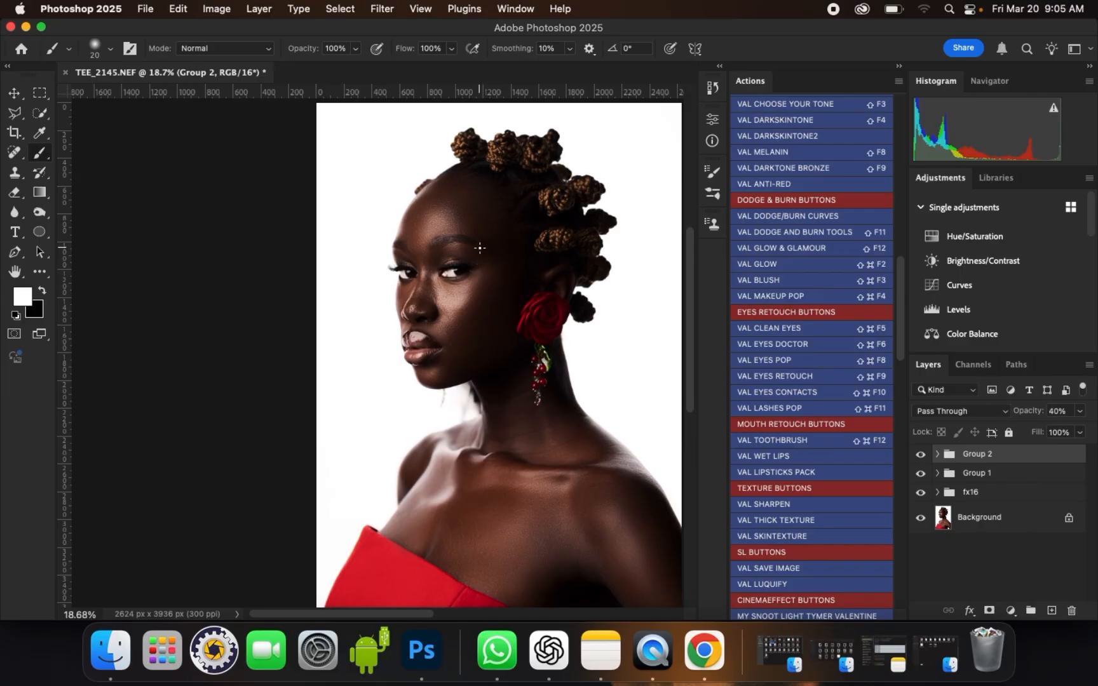
scroll(422, 204, "up", 3)
scroll(465, 214, "up", 1)
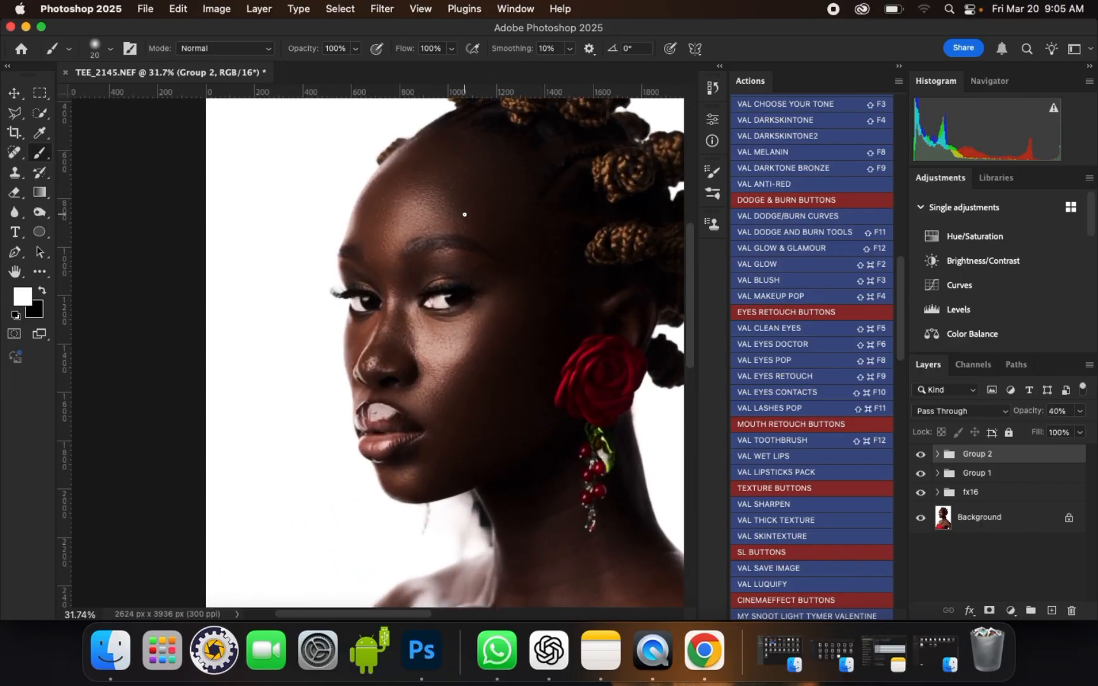
- Add a Selective Color adjustment layer above Group 2, reducing cyan in the Reds and setting cyan in the Yellows to -10%
left_click(1010, 610)
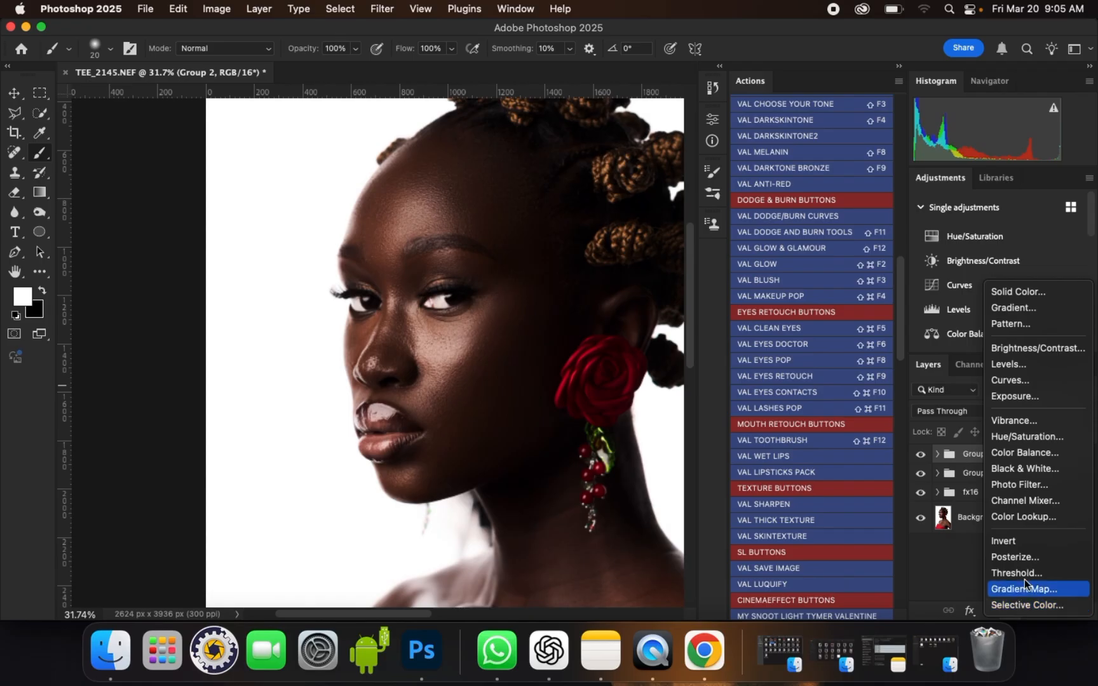
left_click(1036, 607)
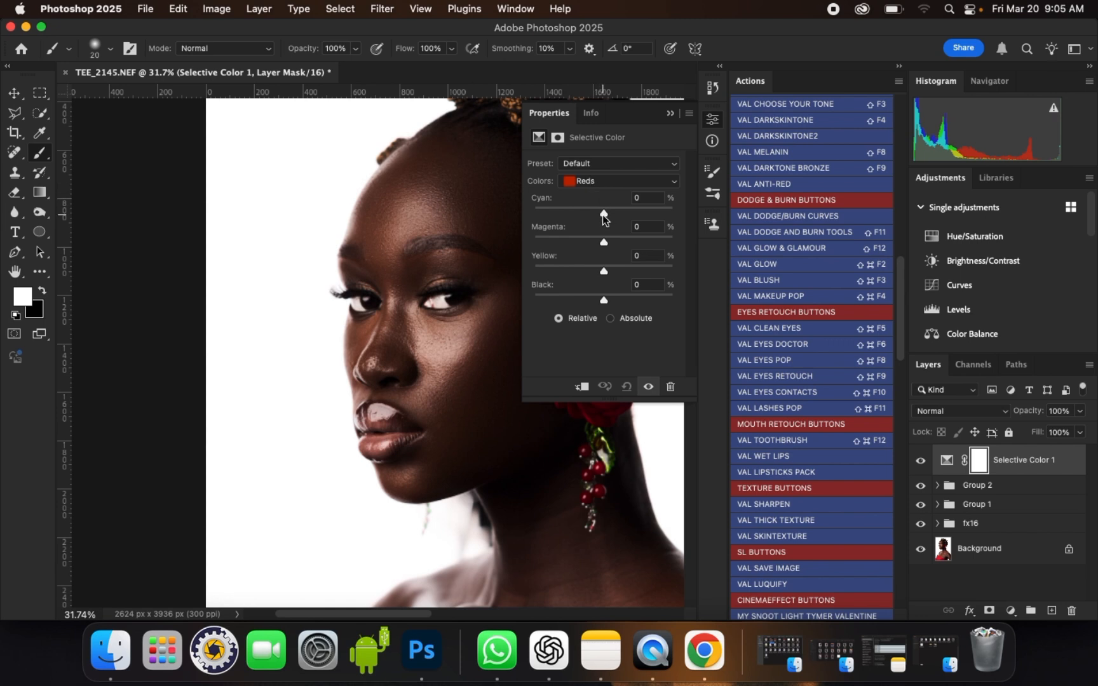
mouse_move(603, 215)
left_mouse_down()
mouse_move(576, 216)
mouse_move(596, 214)
left_mouse_up()
left_click(598, 181)
left_click(598, 192)
mouse_move(598, 207)
left_mouse_down()
mouse_move(540, 212)
mouse_move(627, 215)
mouse_move(588, 215)
mouse_move(596, 221)
left_mouse_up()
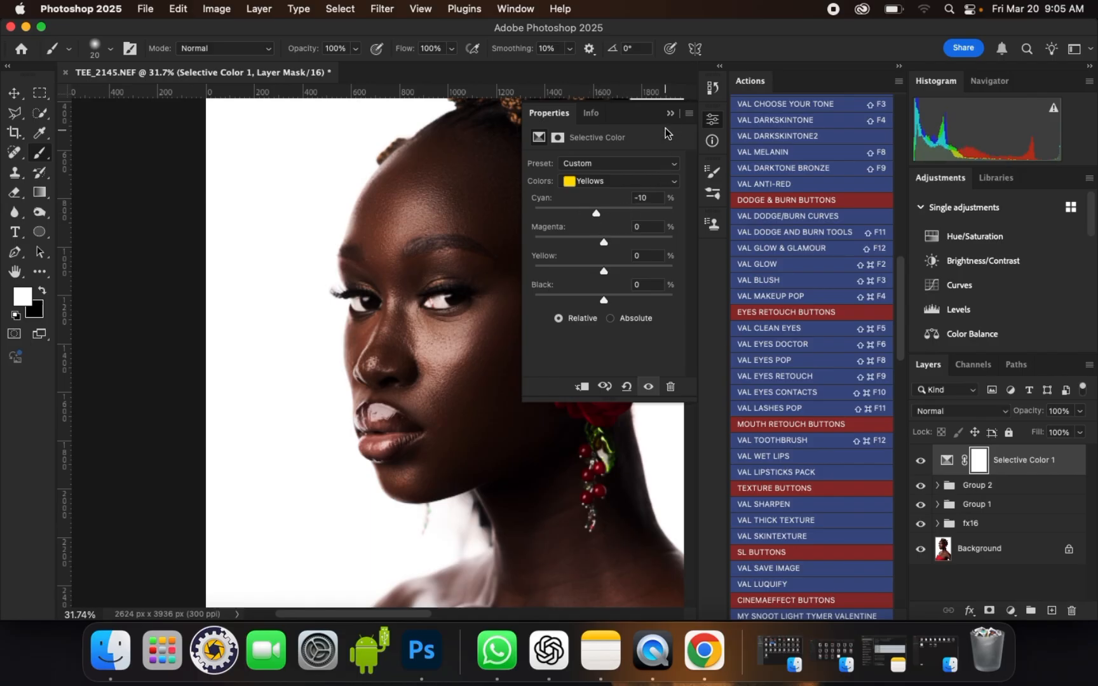
left_click(670, 113)
- Check the color change on the portrait and combine Selective Color 1 and Group 2 into a new group
scroll(492, 261, "down", 3)
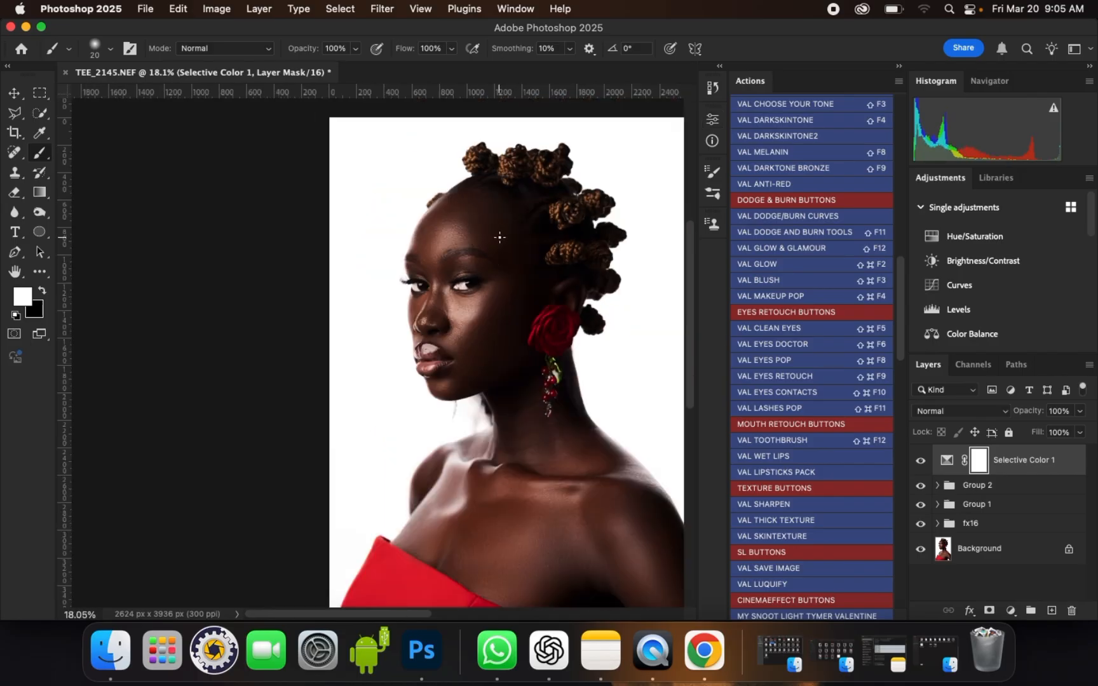
scroll(495, 241, "up", 5)
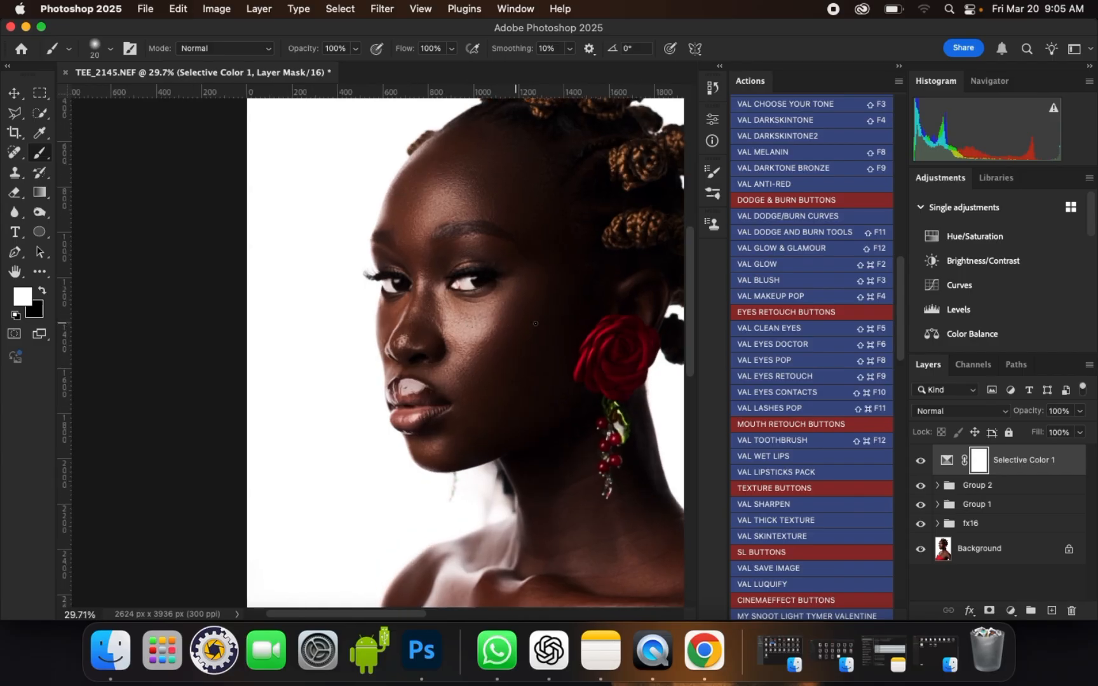
scroll(526, 227, "up", 3)
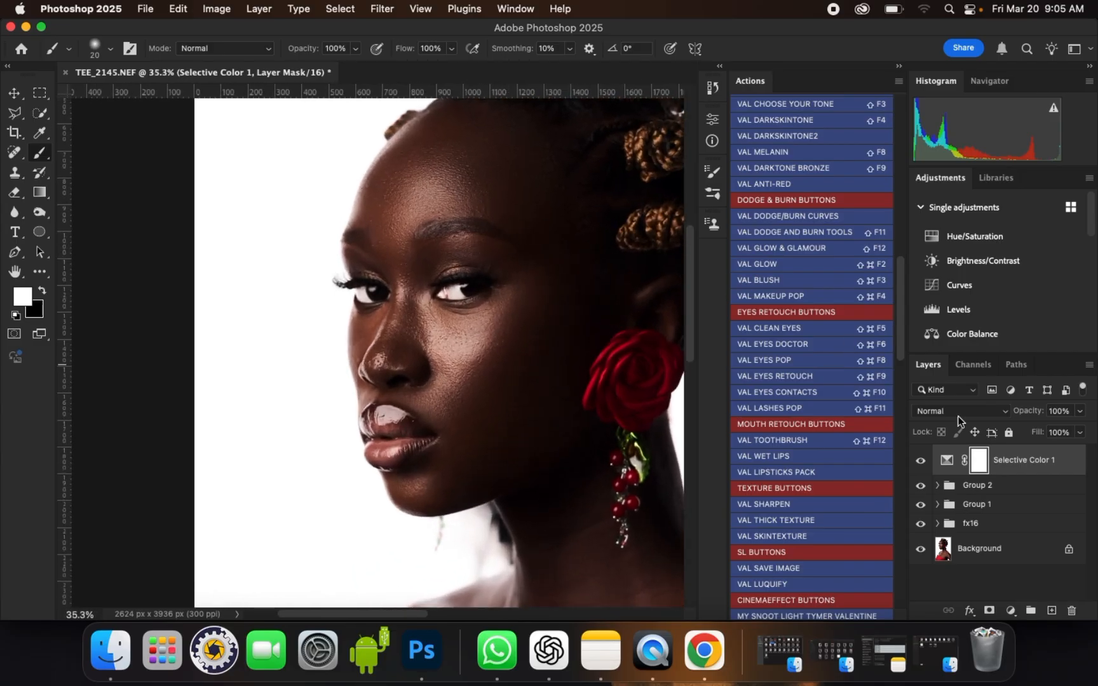
left_click(921, 461)
left_click(996, 494, "shift")
key("super+g")
scroll(415, 247, "down", 1)
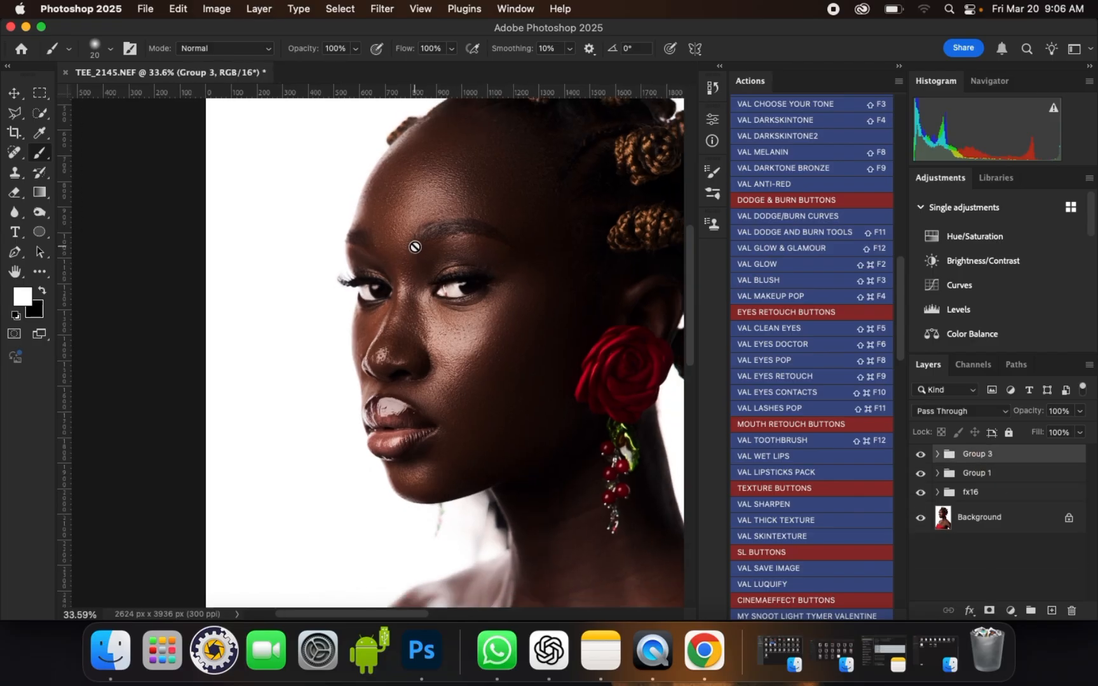
scroll(415, 246, "down", 4)
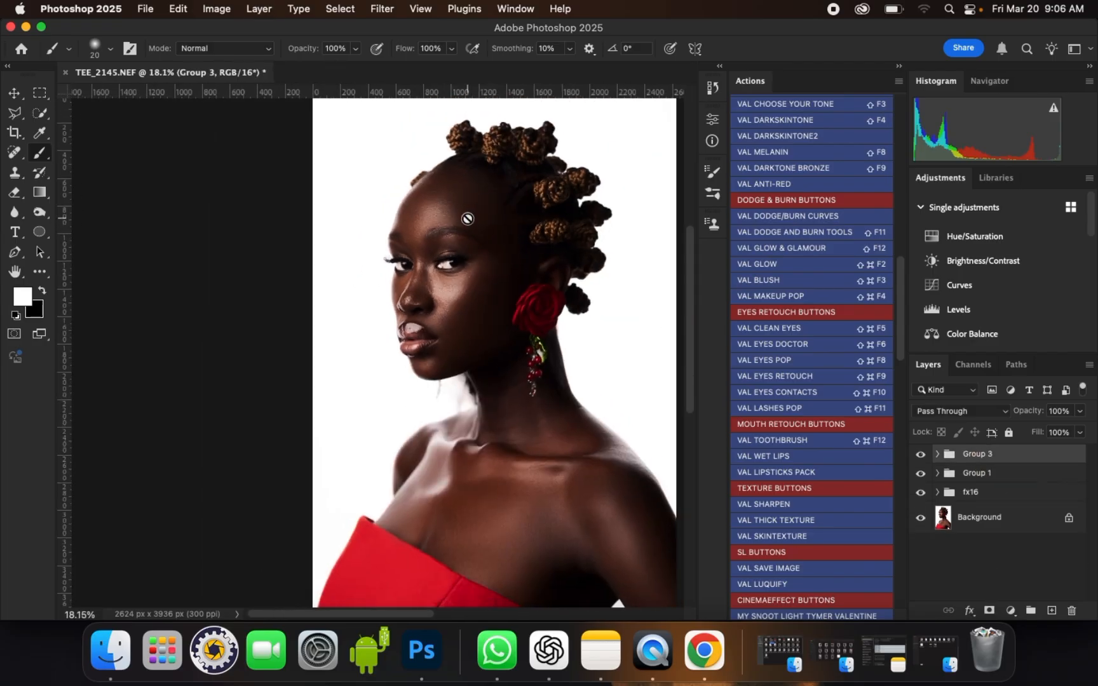
- Examine the skin tone and contrast on the forehead, eyes, cheeks and lips at full-portrait and close-up scale
scroll(423, 222, "up", 3)
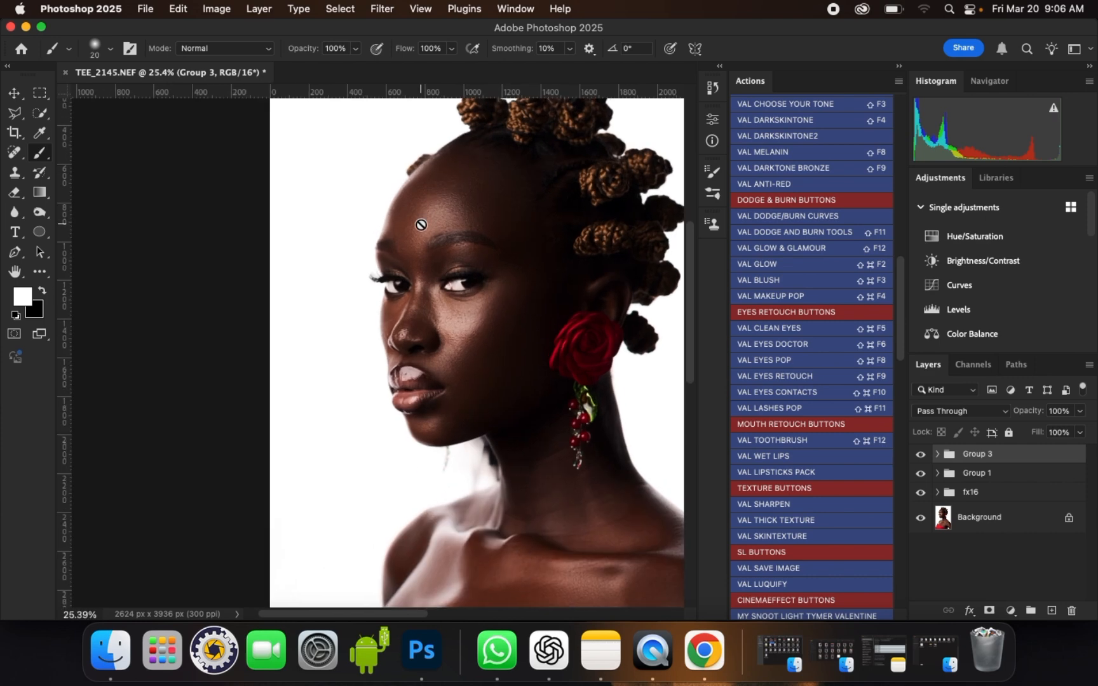
scroll(421, 225, "up", 3)
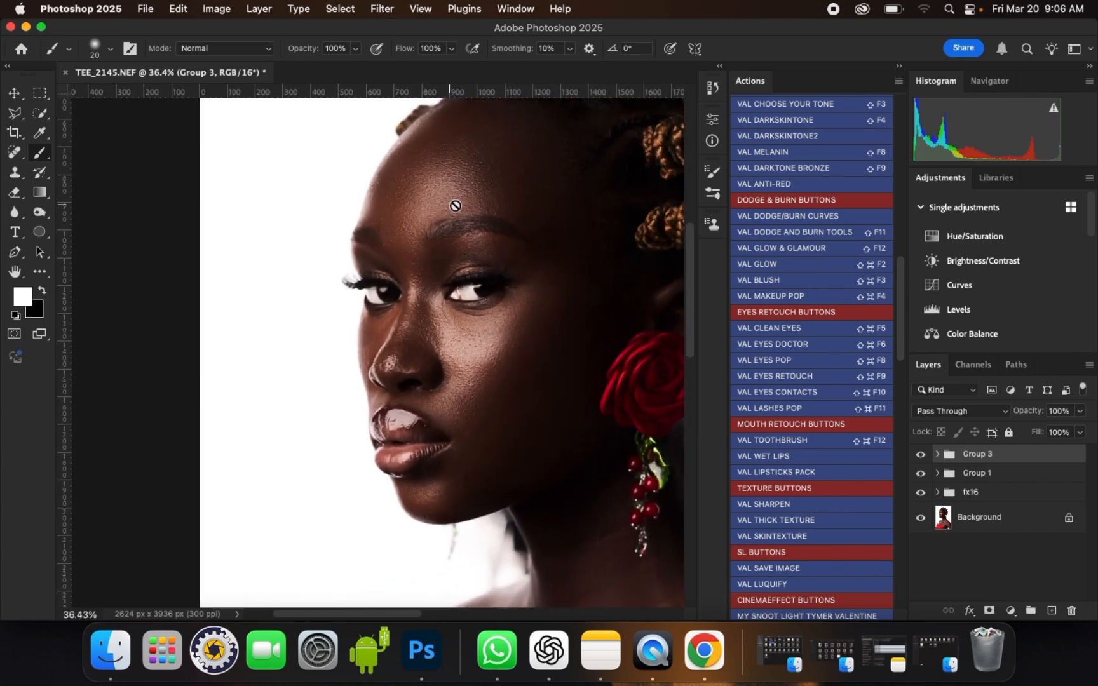
scroll(455, 205, "up", 1)
scroll(453, 194, "down", 5)
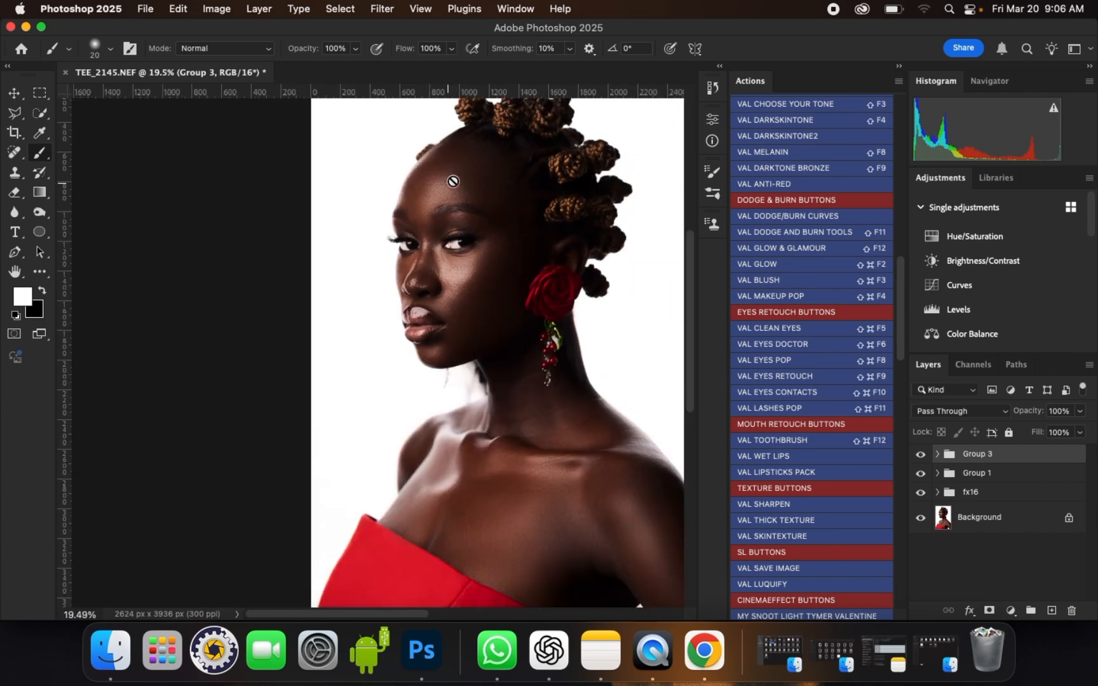
scroll(460, 176, "up", 3)
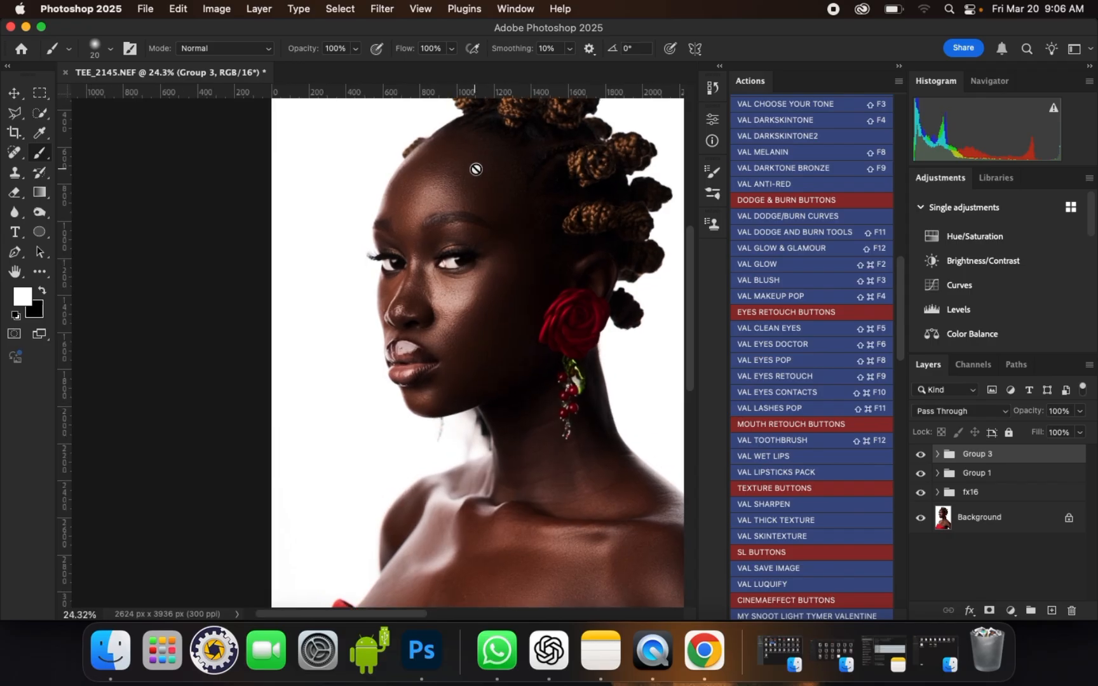
scroll(476, 169, "up", 4)
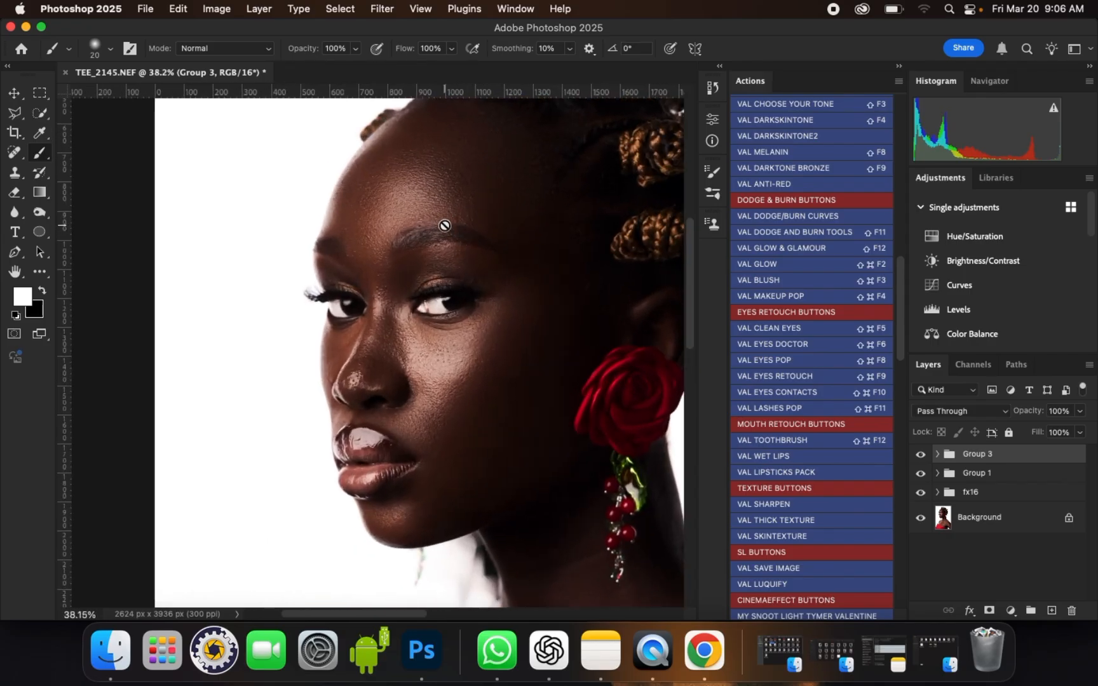
scroll(438, 203, "up", 2)
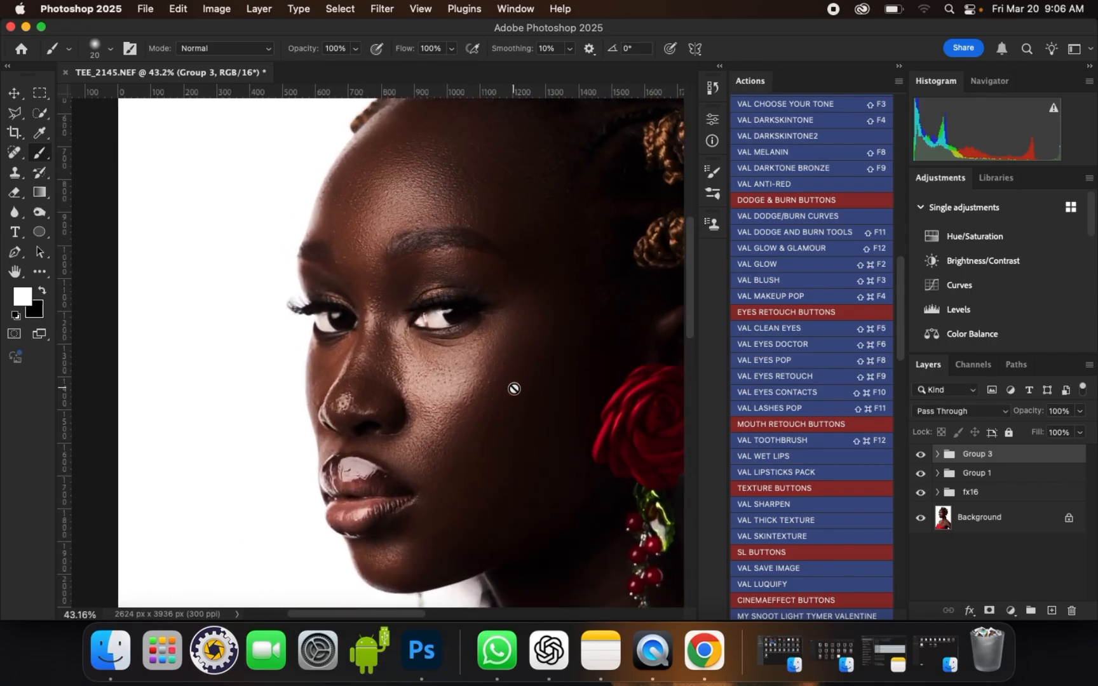
scroll(514, 388, "up", 2)
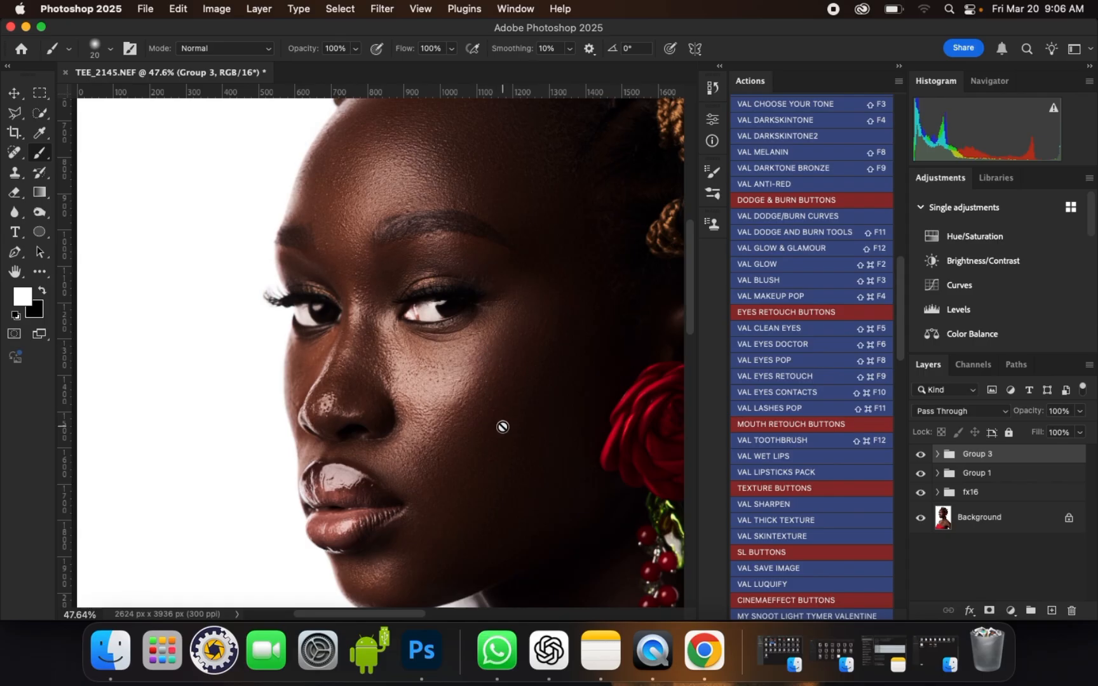
scroll(502, 427, "up", 1)
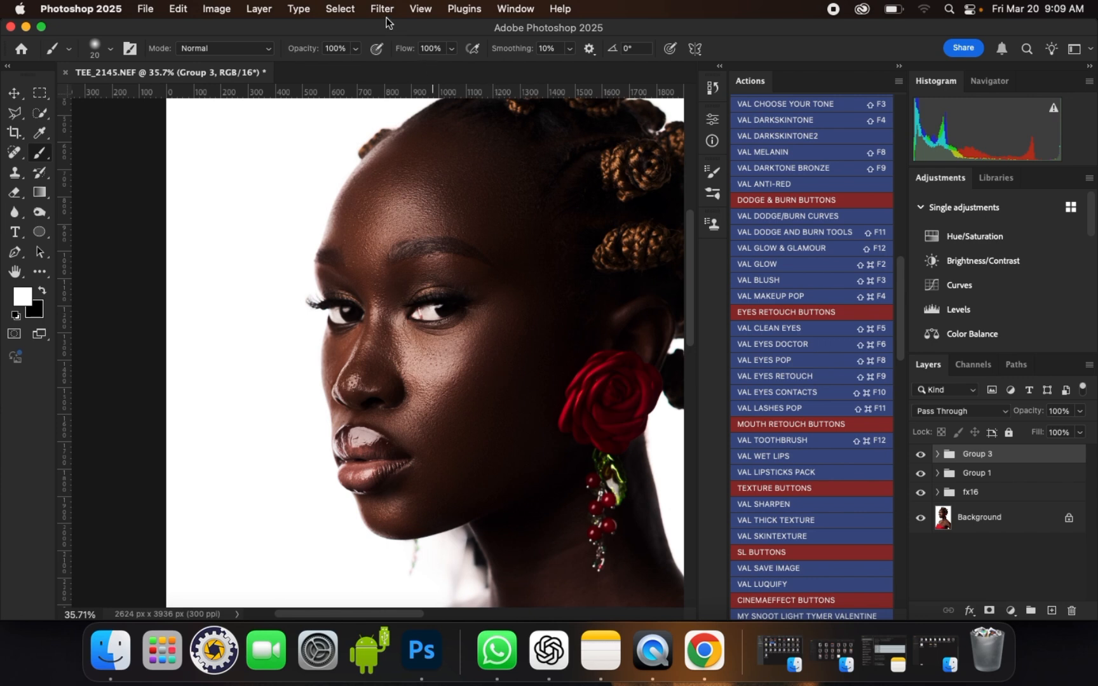
scroll(481, 350, "up", 1)
scroll(481, 351, "up", 2)
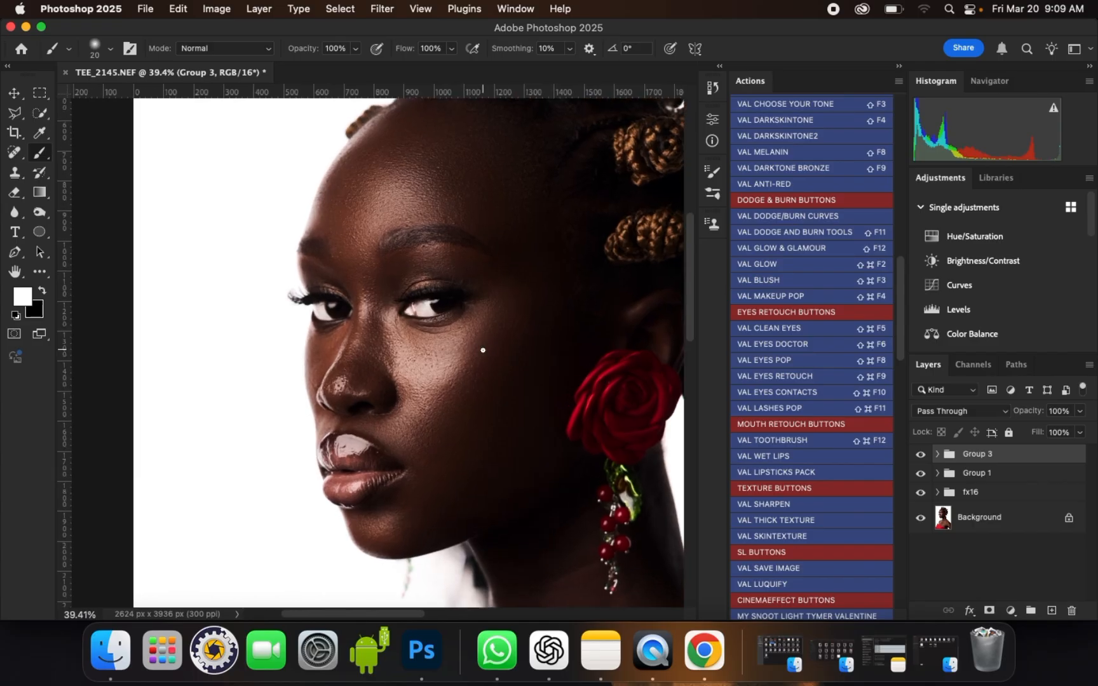
scroll(481, 351, "up", 2)
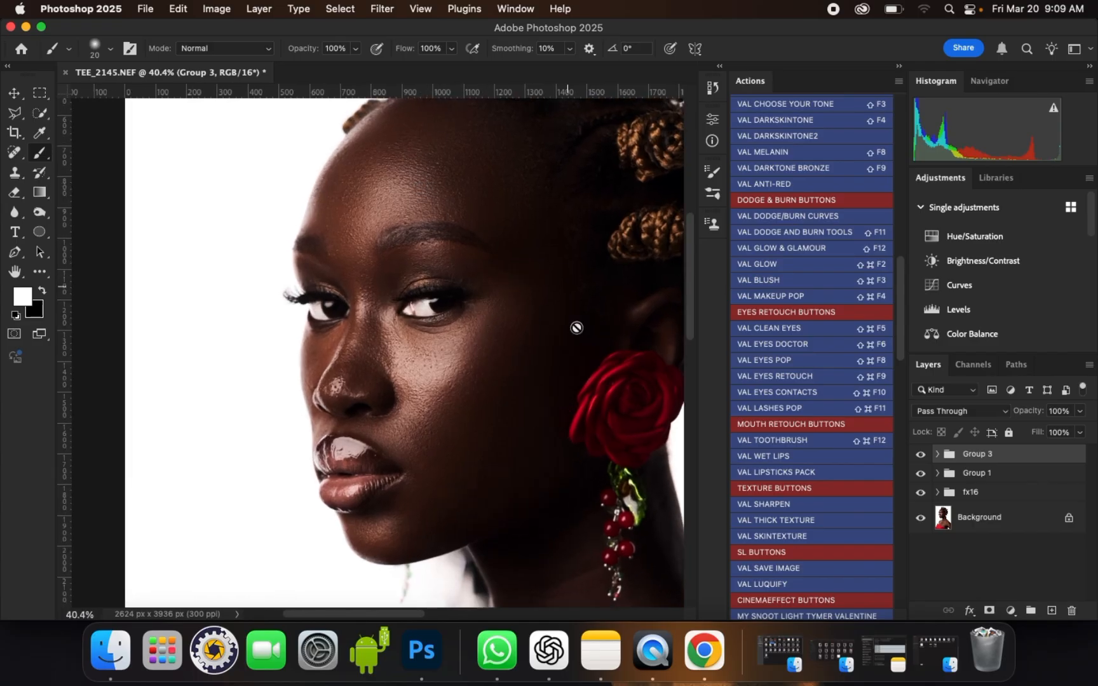
scroll(514, 202, "up", 3)
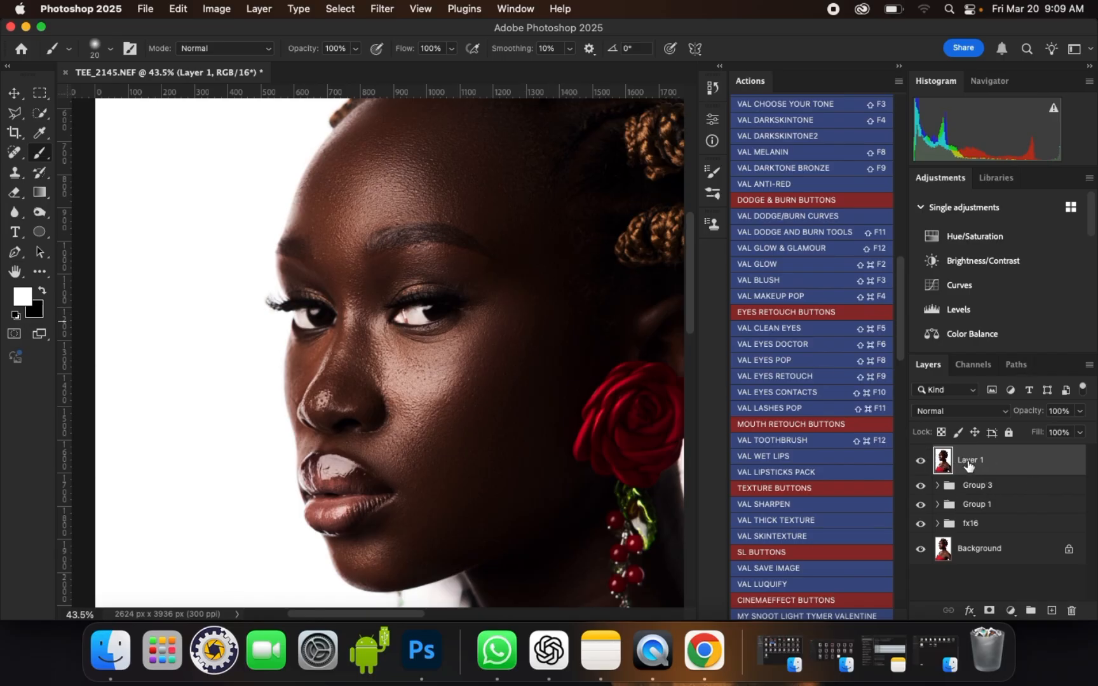
- Open the Camera Raw Filter on Layer 1 and show before and after side by side at 50% on the face
left_click(383, 9)
left_click(434, 177)
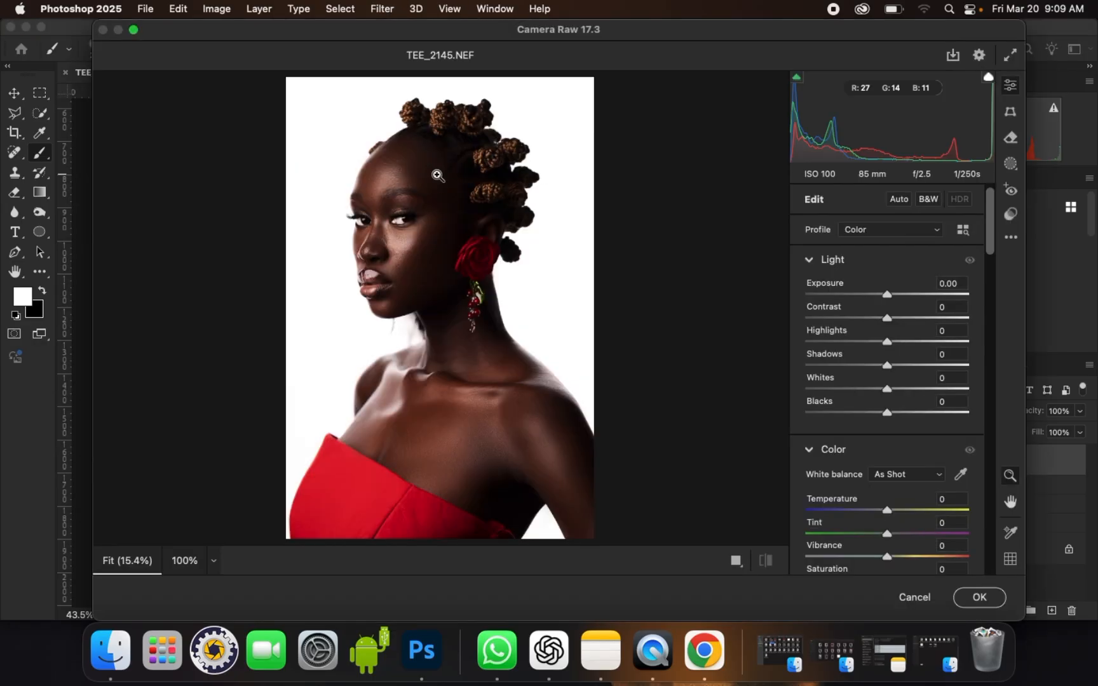
left_click(740, 563)
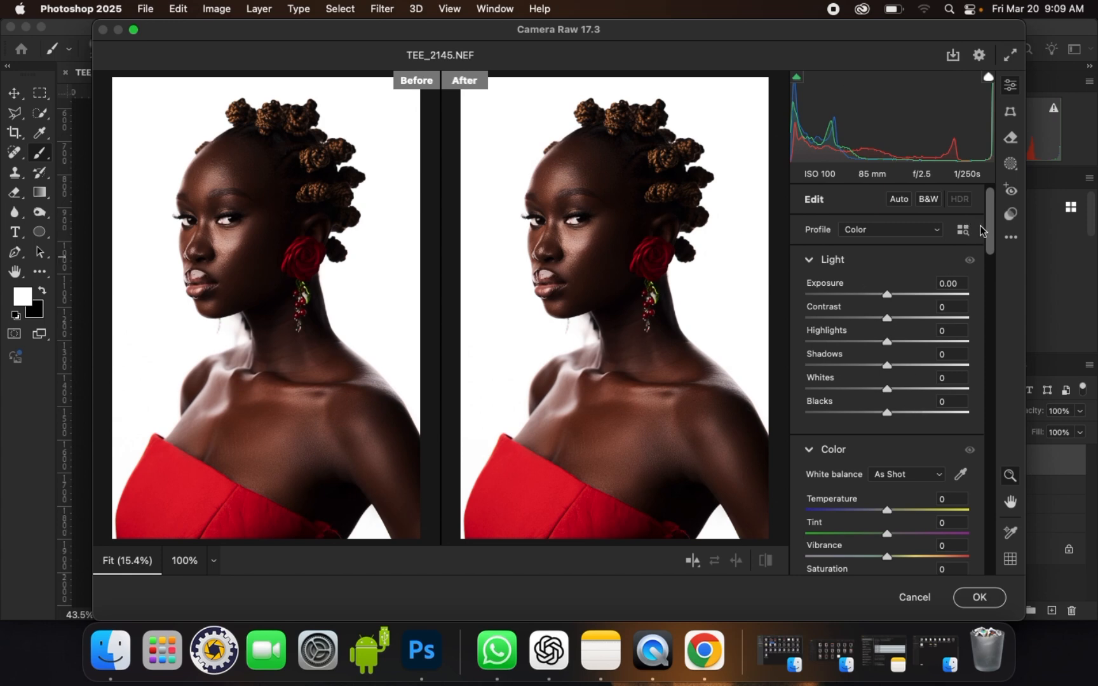
key("super+plus")
key("super+plus")
key("super+plus")
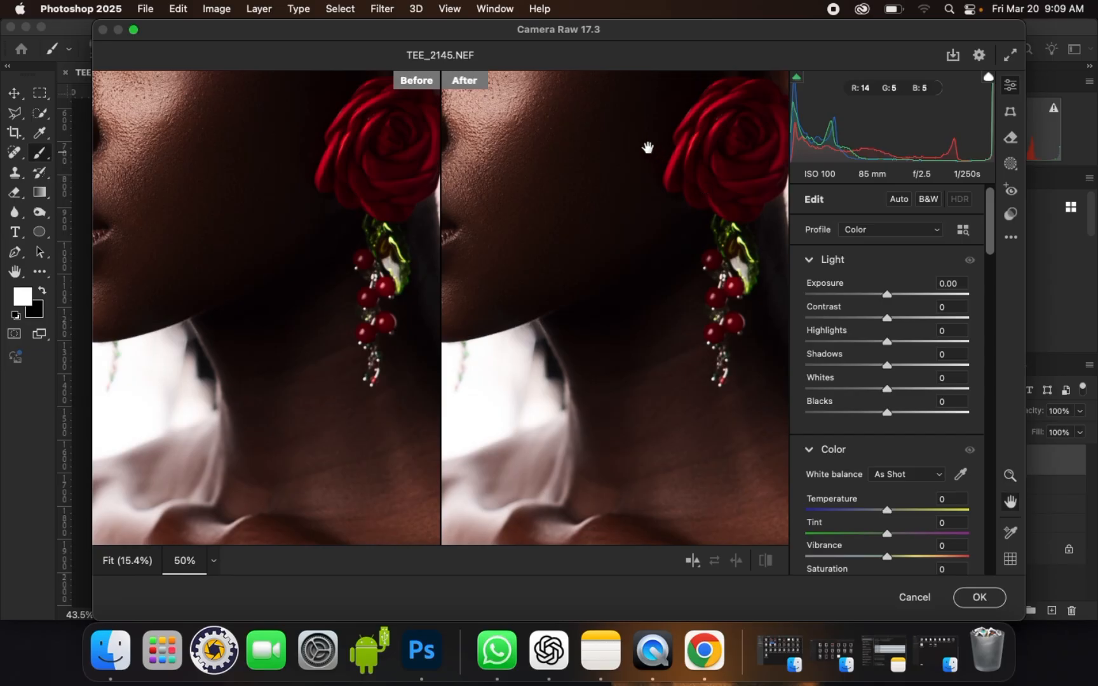
left_click_drag(646, 147, 767, 383)
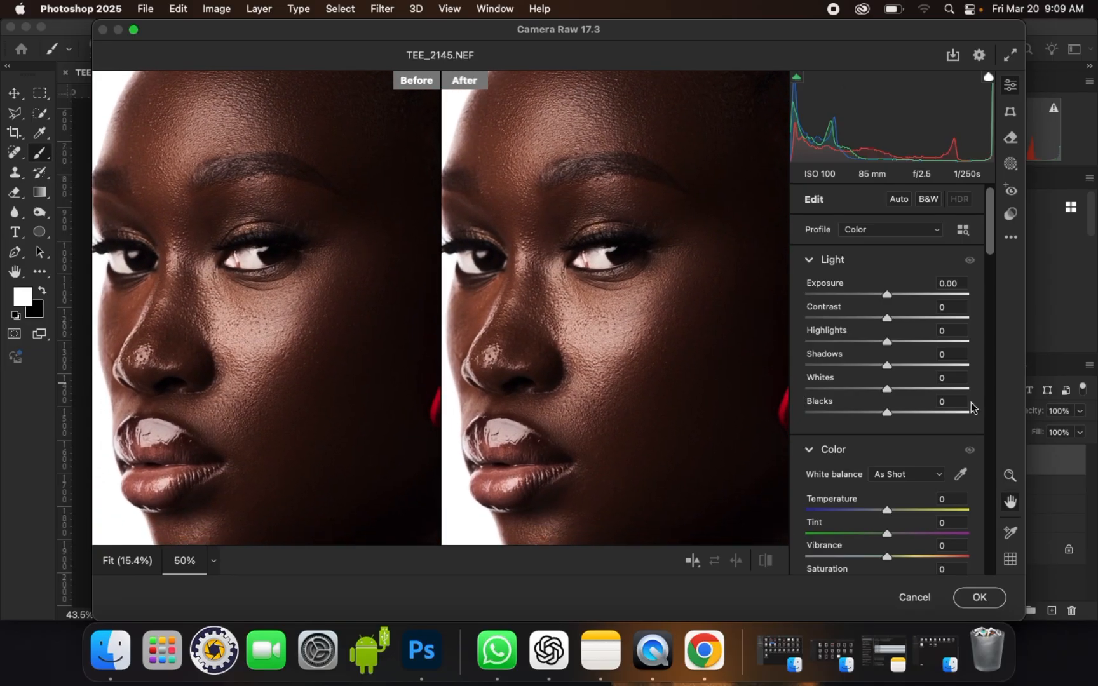
- Set Texture to +30 and Grain to 6, add slight Sharpening, and apply the Camera Raw filter
left_click_drag(986, 238, 991, 299)
left_click_drag(891, 307, 916, 309)
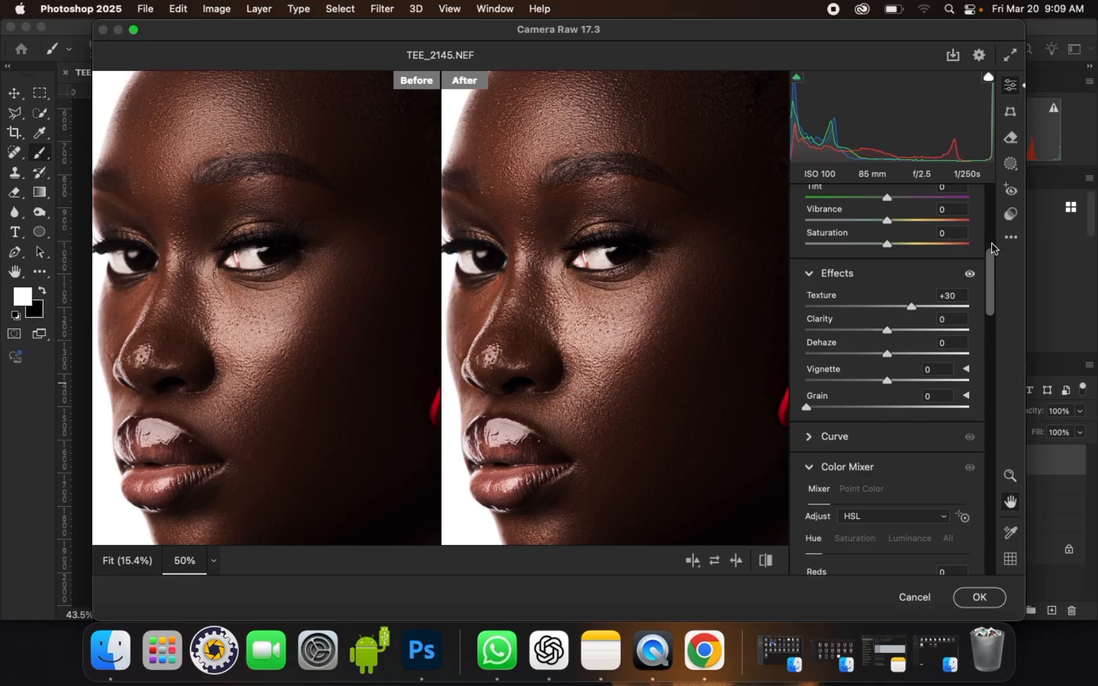
left_click_drag(989, 255, 991, 271)
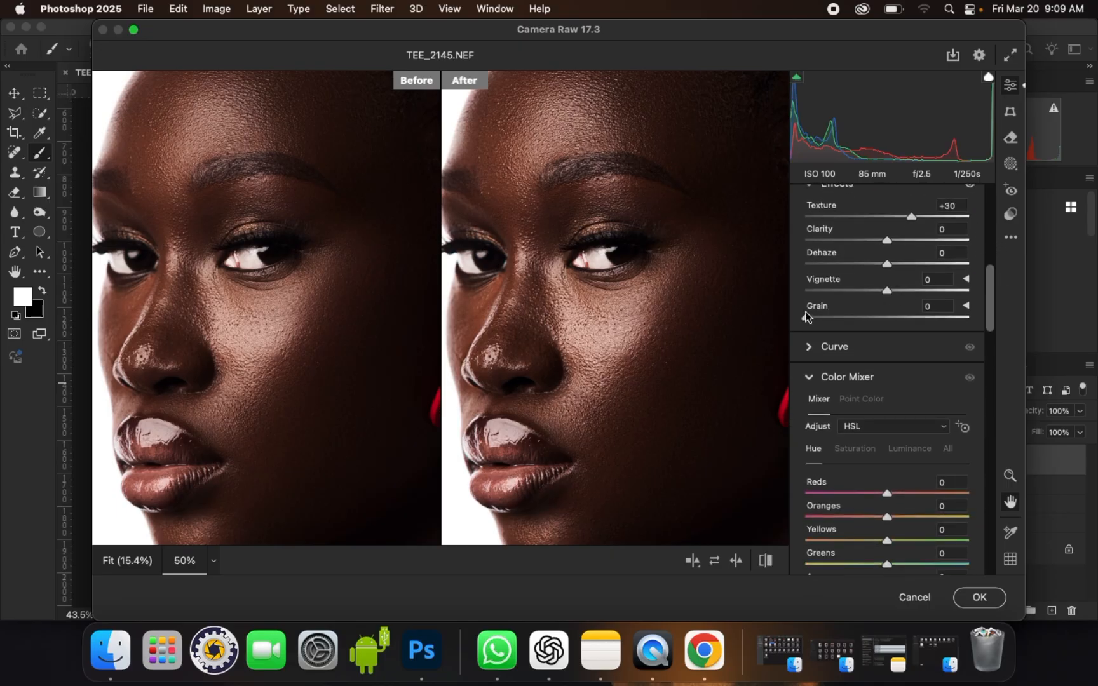
left_click_drag(805, 316, 817, 319)
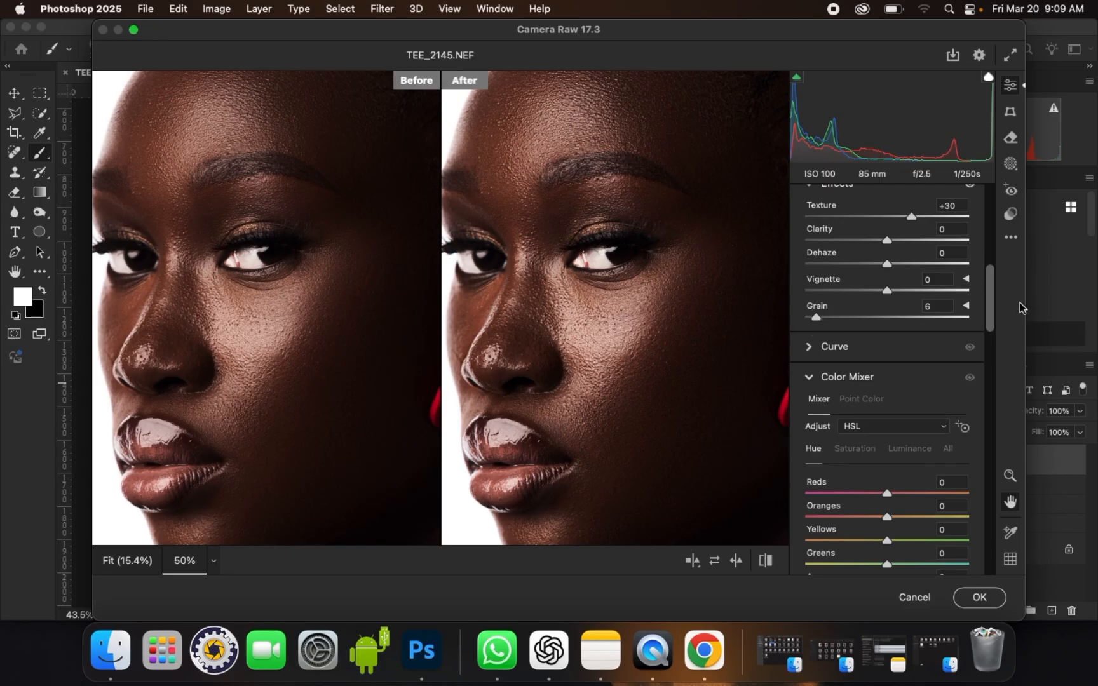
left_click_drag(986, 319, 985, 467)
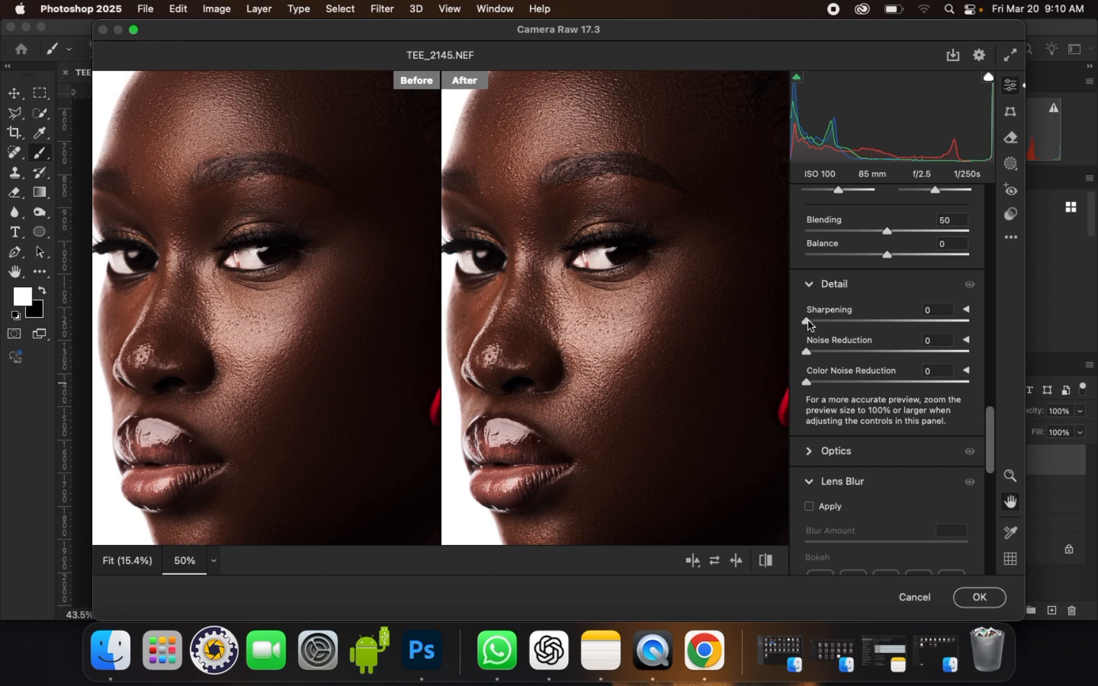
left_click_drag(807, 320, 829, 324)
left_click(977, 597)
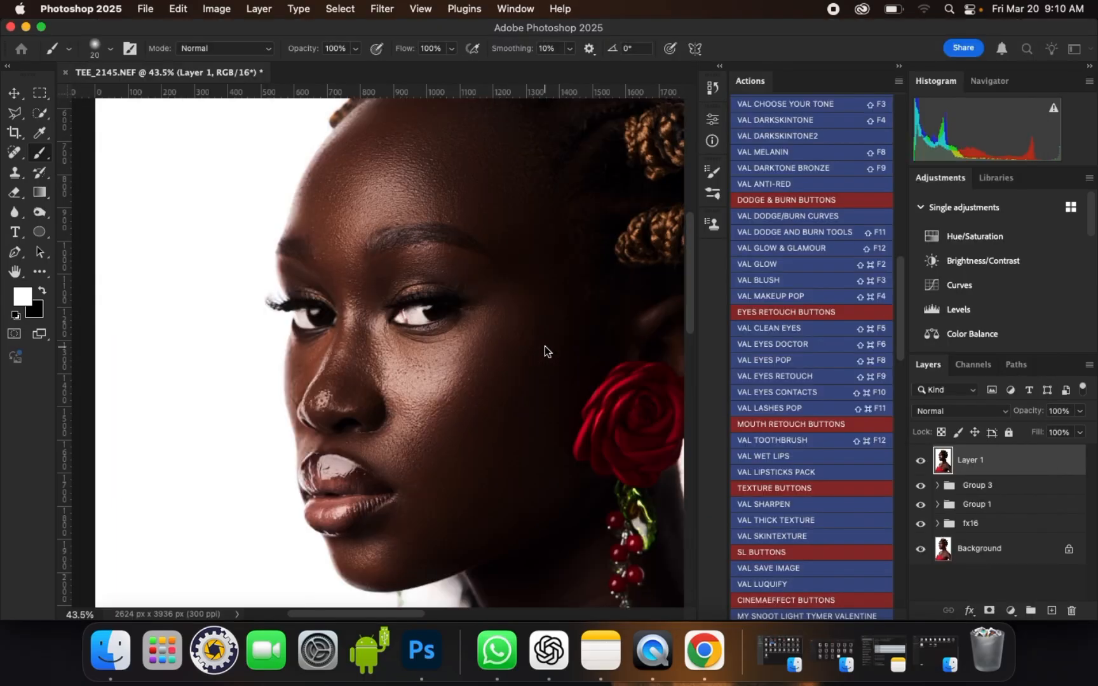
- Turn Layer 1 off and on at close-up scale to compare the face with and without the Camera Raw texture
scroll(490, 335, "down", 3)
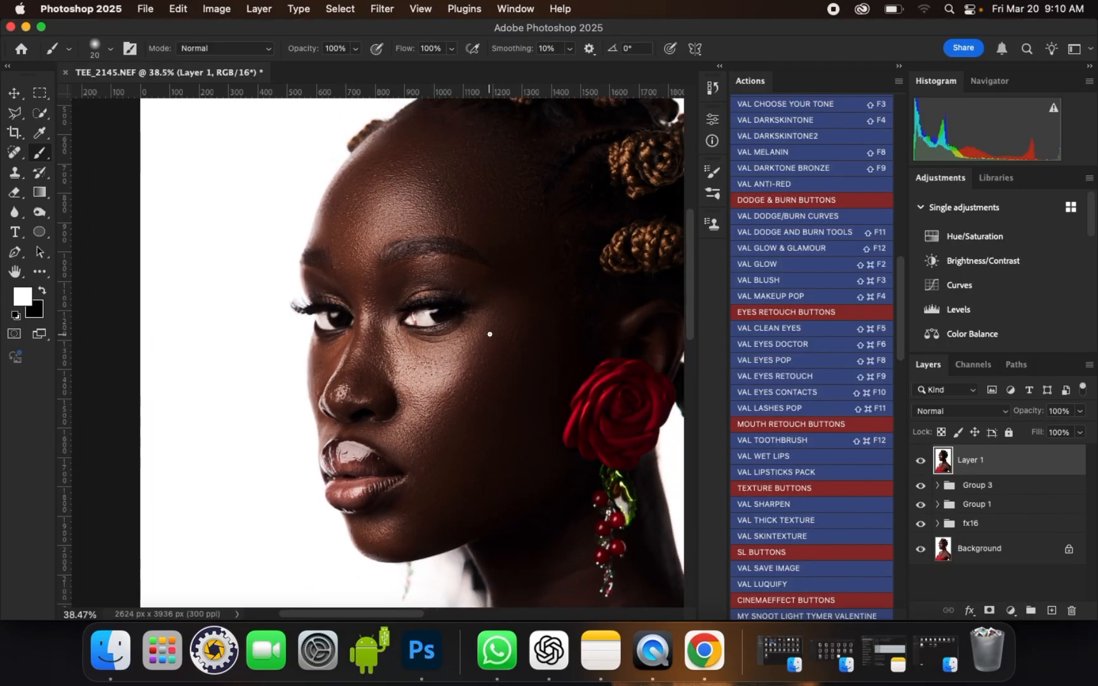
scroll(470, 306, "down", 5)
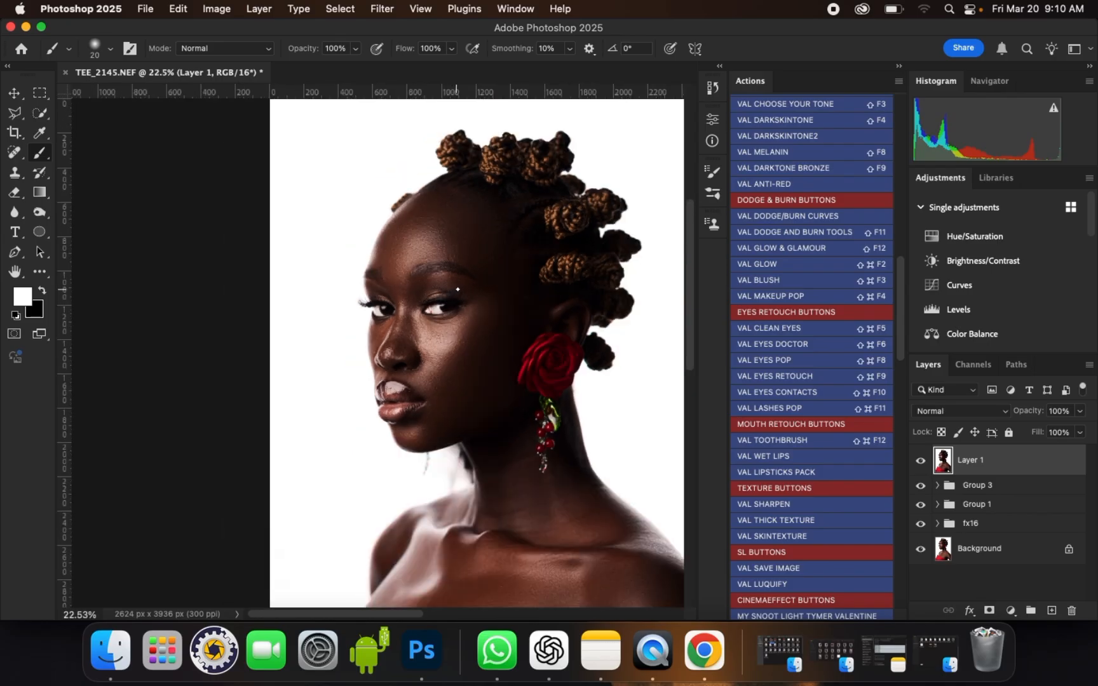
scroll(410, 241, "up", 5)
scroll(411, 242, "up", 1)
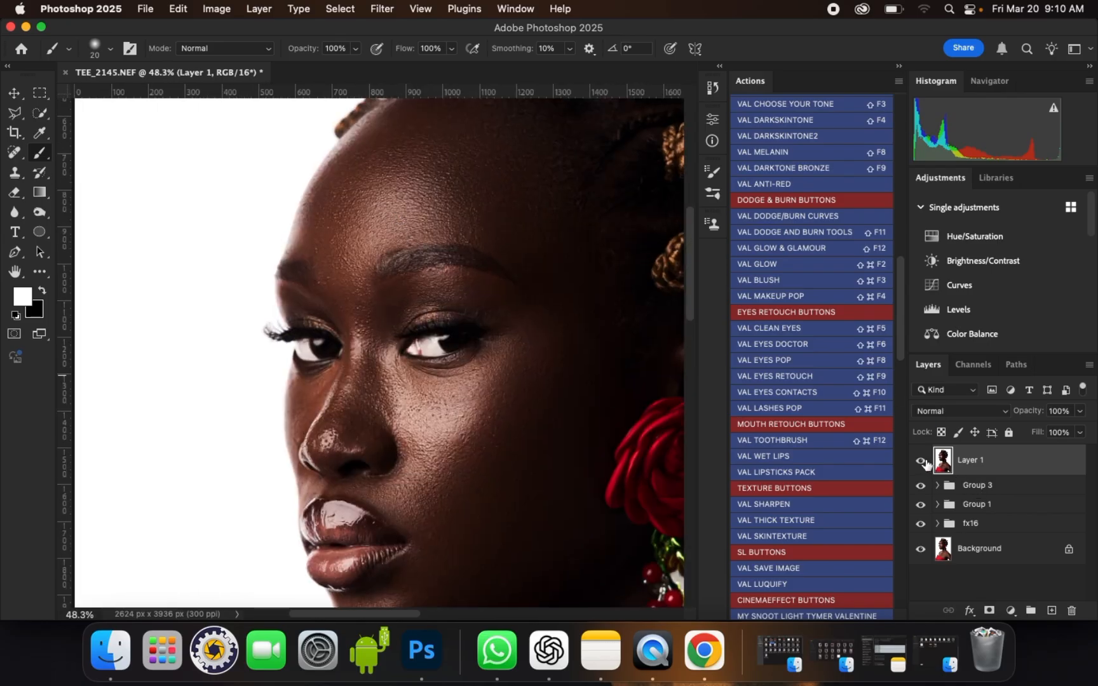
left_click(920, 461)
left_click(920, 460)
left_click(923, 461)
scroll(456, 287, "down", 1)
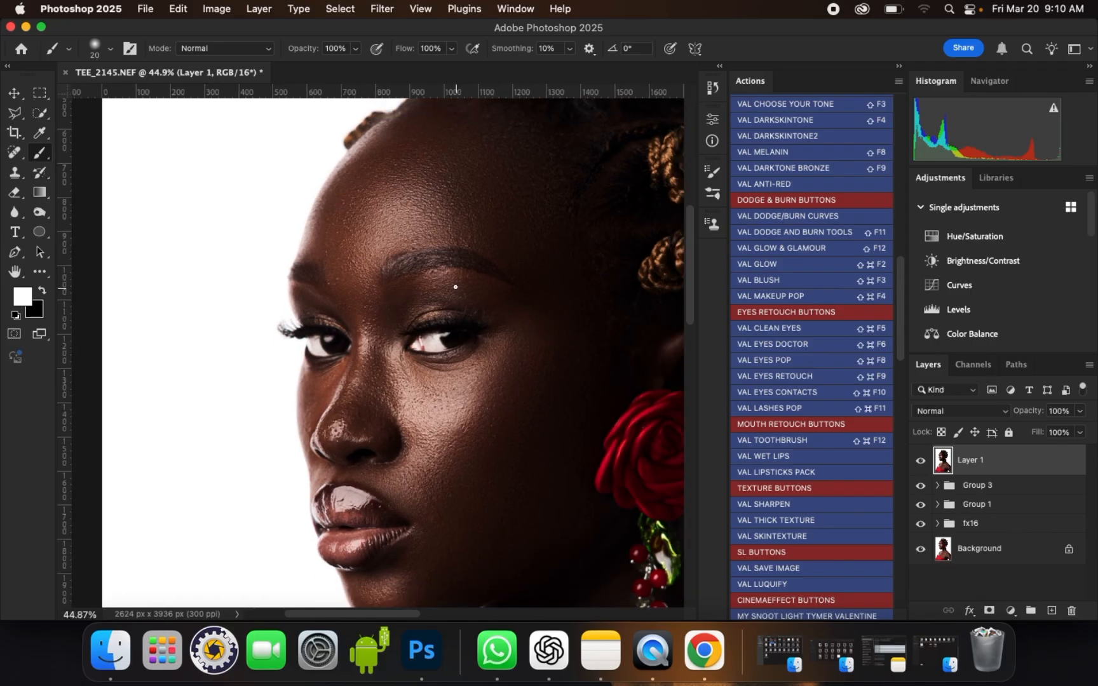
- Examine the enhanced skin texture across the full portrait and close up on the face
scroll(456, 287, "down", 5)
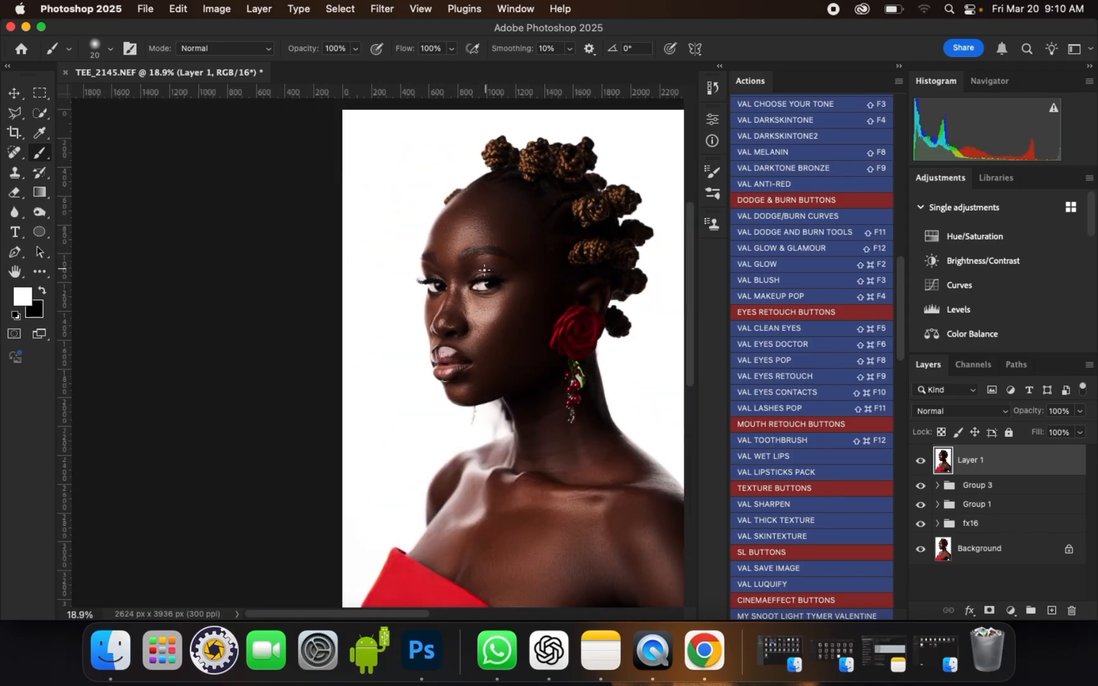
scroll(484, 270, "up", 4)
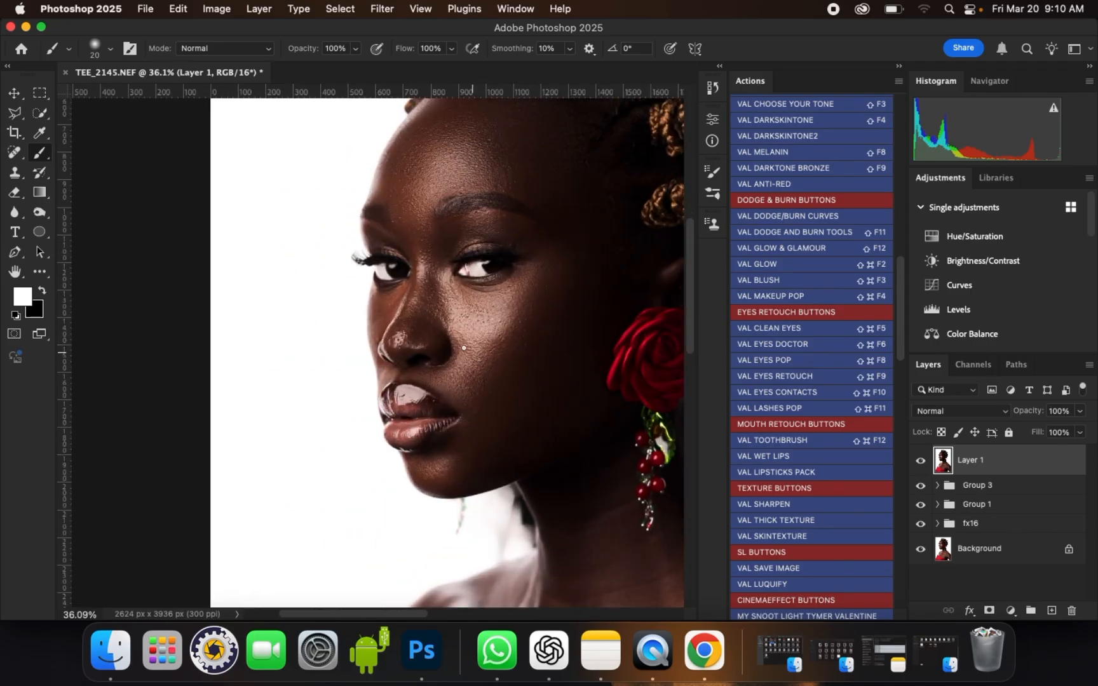
scroll(463, 347, "down", 4)
scroll(458, 350, "up", 2)
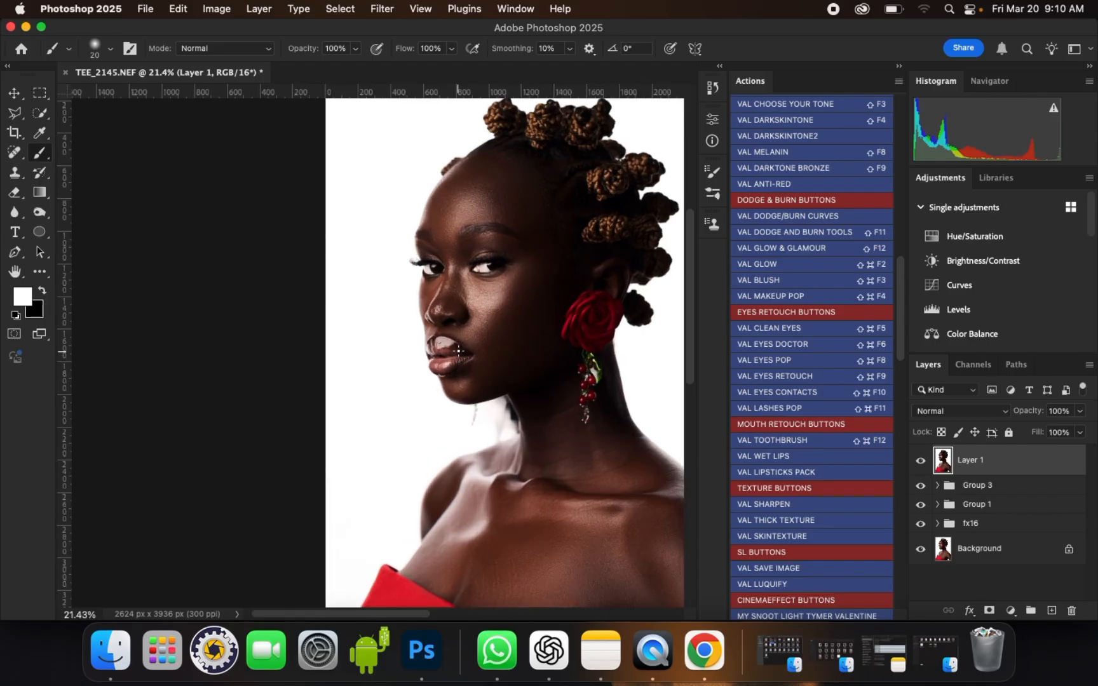
scroll(458, 350, "up", 1)
scroll(476, 318, "up", 3)
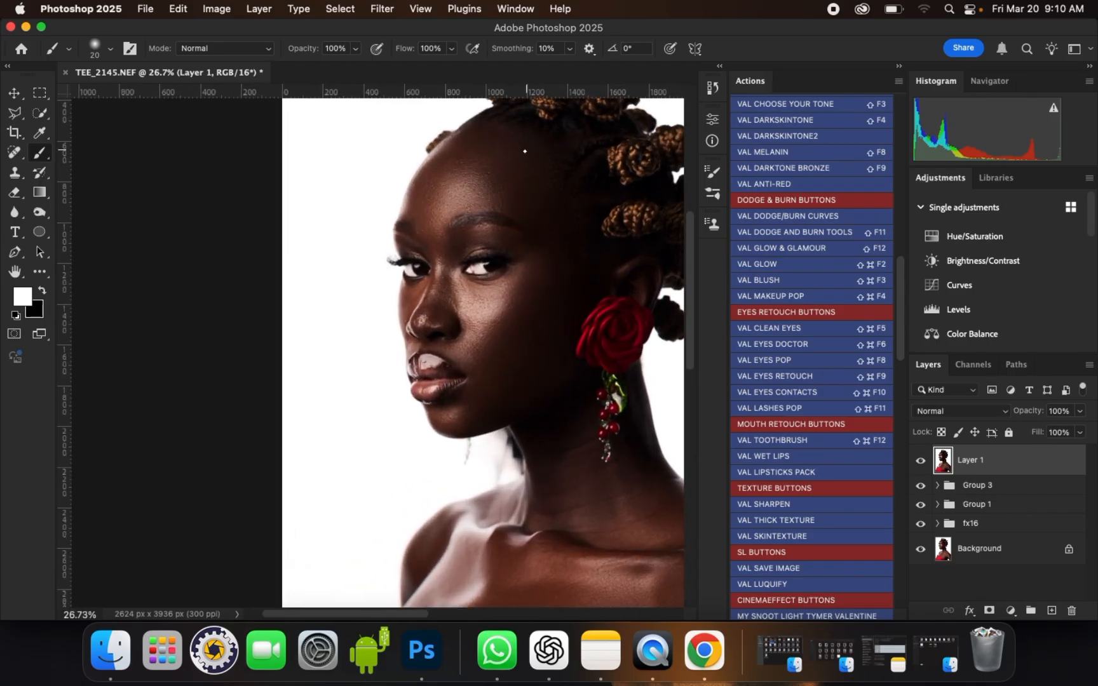
scroll(404, 389, "up", 2)
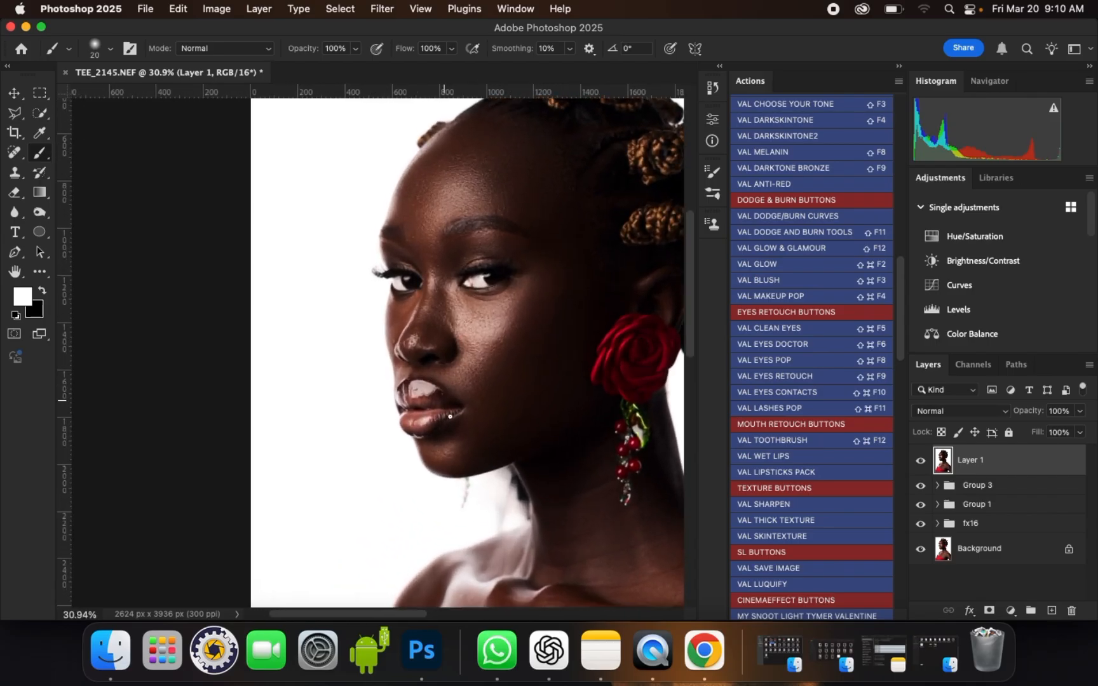
scroll(634, 201, "up", 2)
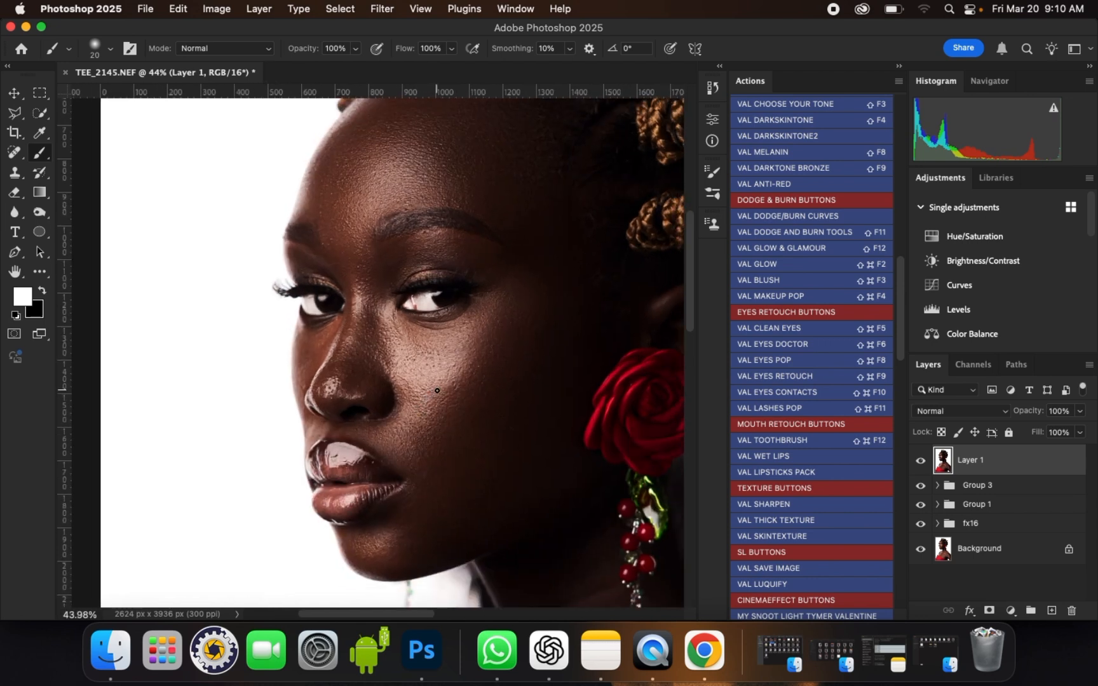
- Duplicate Layer 1, set the copy's blend mode to Soft Light, and give it an inverted black layer mask
key("super+j")
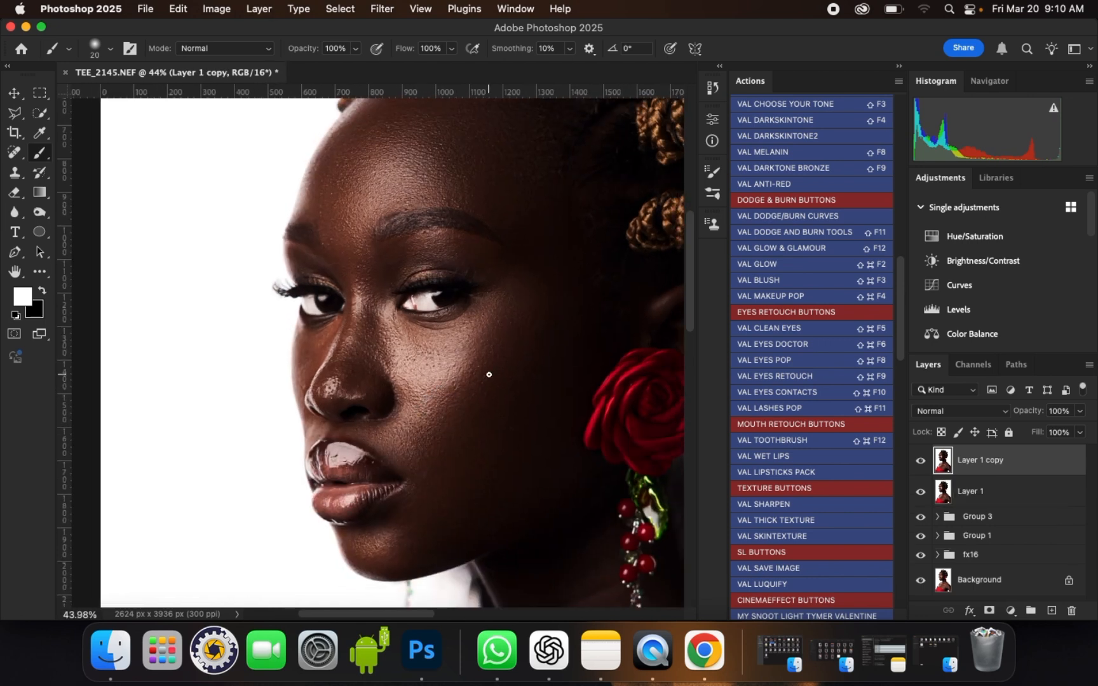
left_click(972, 412)
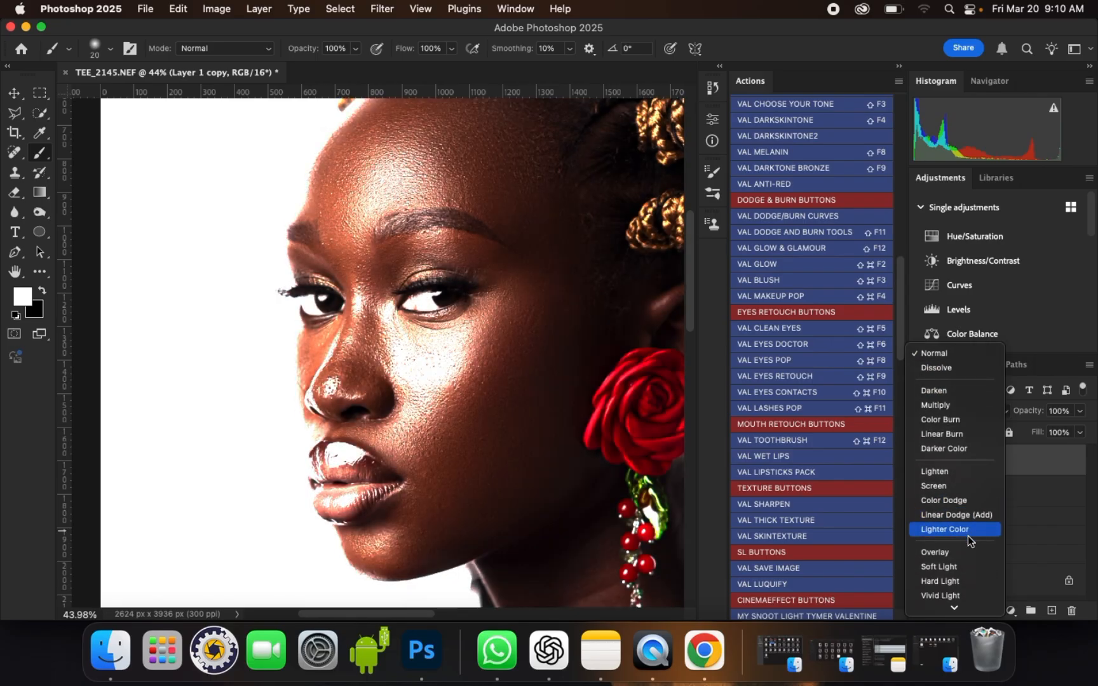
left_click(958, 567)
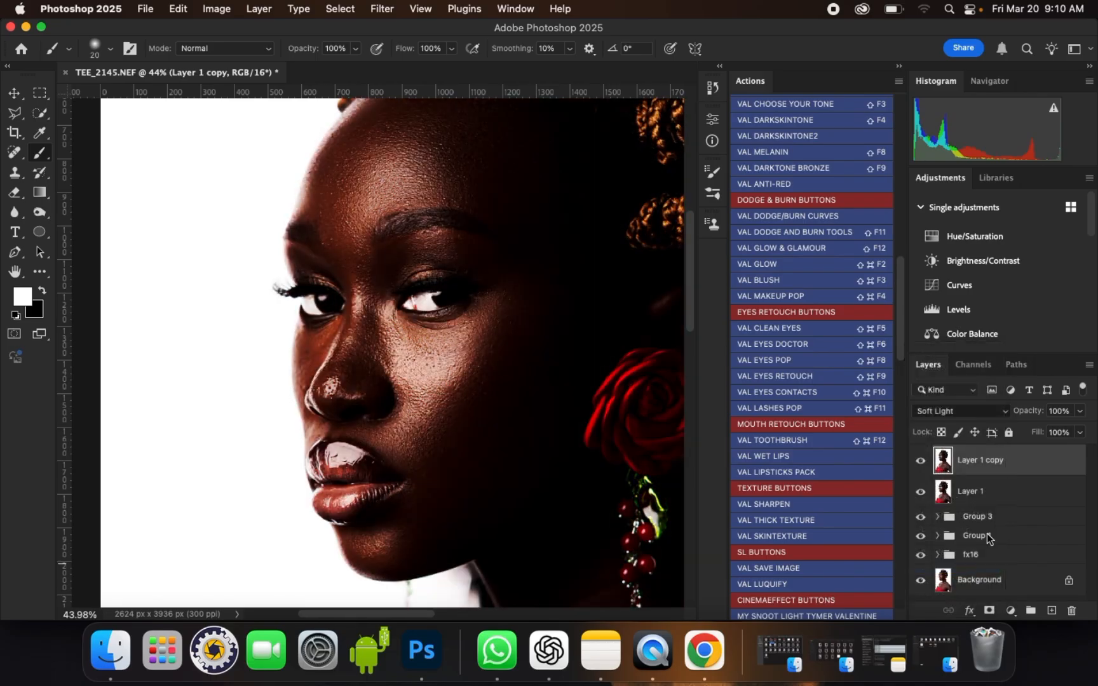
left_click(989, 611)
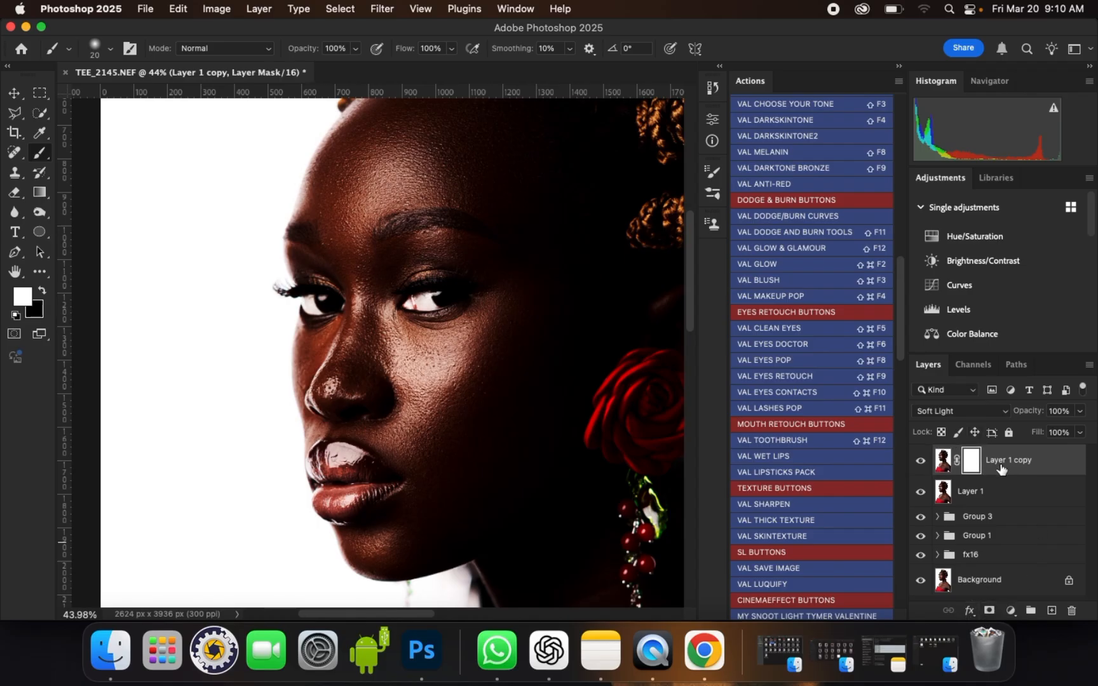
key("super+i")
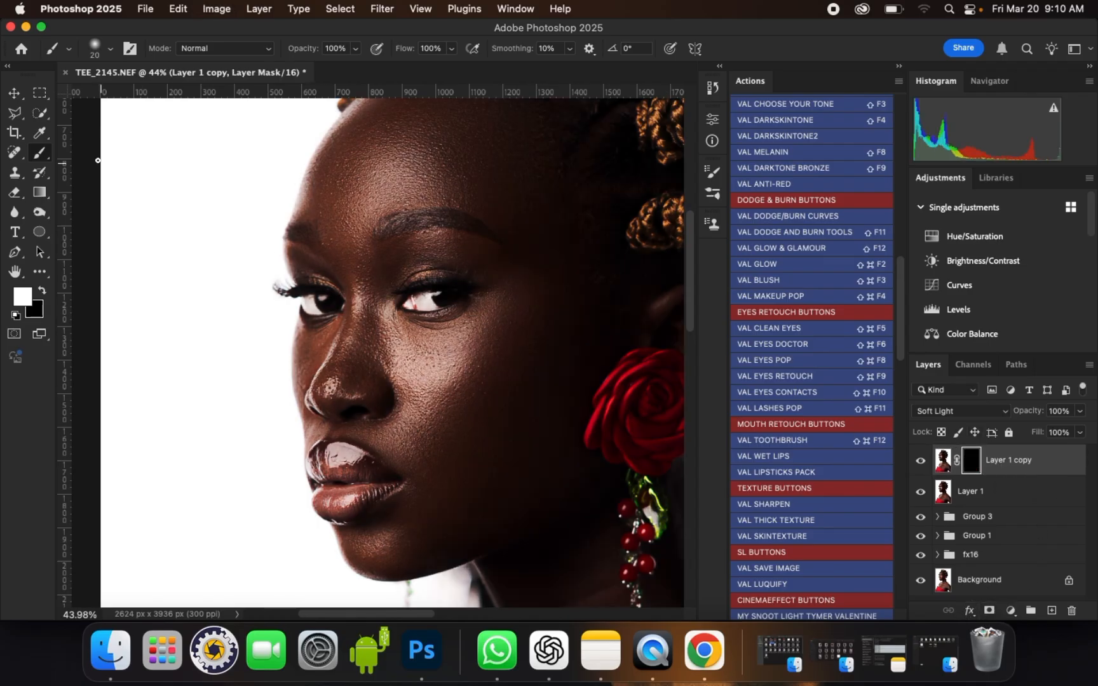
- Enlarge the brush to 70 and paint white over the lips on the Soft Light layer's mask
scroll(259, 431, "up", 1)
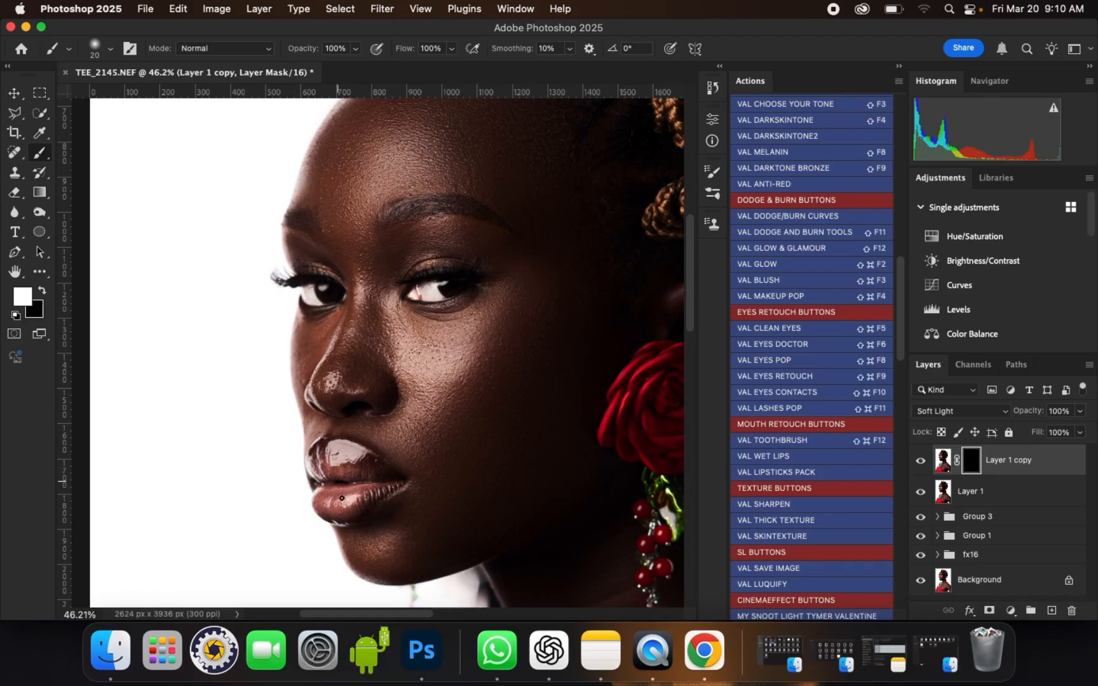
scroll(342, 498, "up", 1)
scroll(338, 491, "up", 1)
key("bracketright")
key("bracketright")
key("bracketright")
key("bracketright")
key("bracketright")
key("bracketright")
key("bracketright")
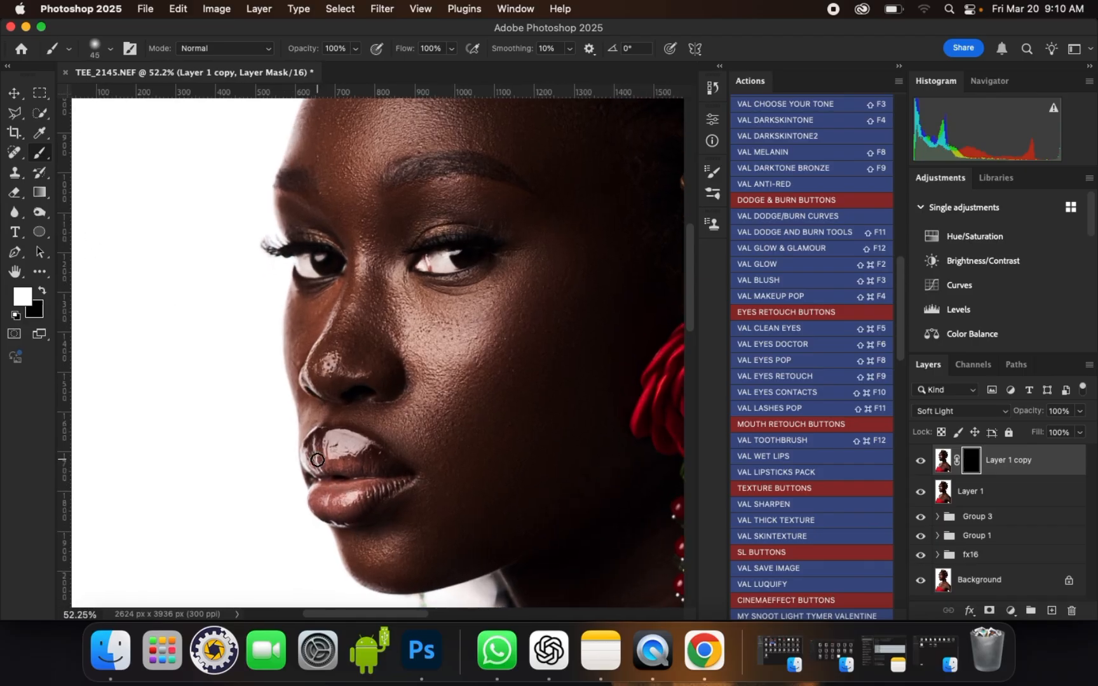
mouse_move(318, 459)
left_mouse_down()
mouse_move(362, 458)
mouse_move(331, 455)
mouse_move(330, 481)
mouse_move(361, 483)
mouse_move(354, 505)
mouse_move(321, 504)
mouse_move(321, 460)
mouse_move(380, 480)
mouse_move(374, 503)
mouse_move(343, 510)
mouse_move(329, 488)
left_mouse_up()
scroll(348, 446, "down", 1)
scroll(347, 447, "down", 1)
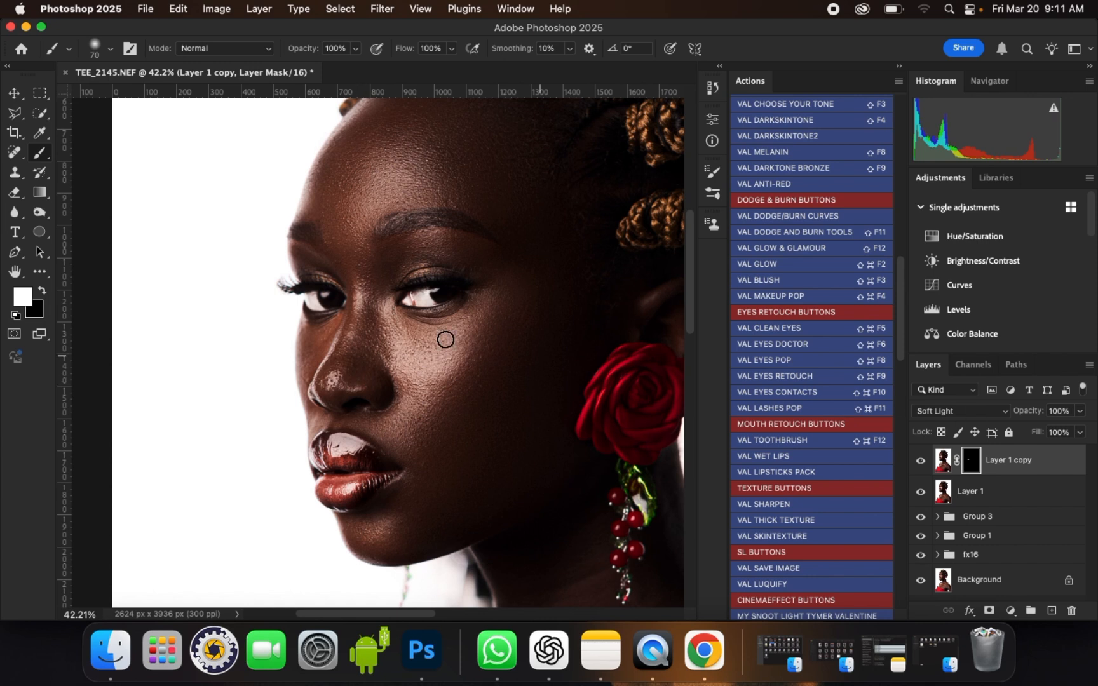
- Lower the opacity of the Soft Light lip layer to 50%
scroll(444, 338, "down", 1)
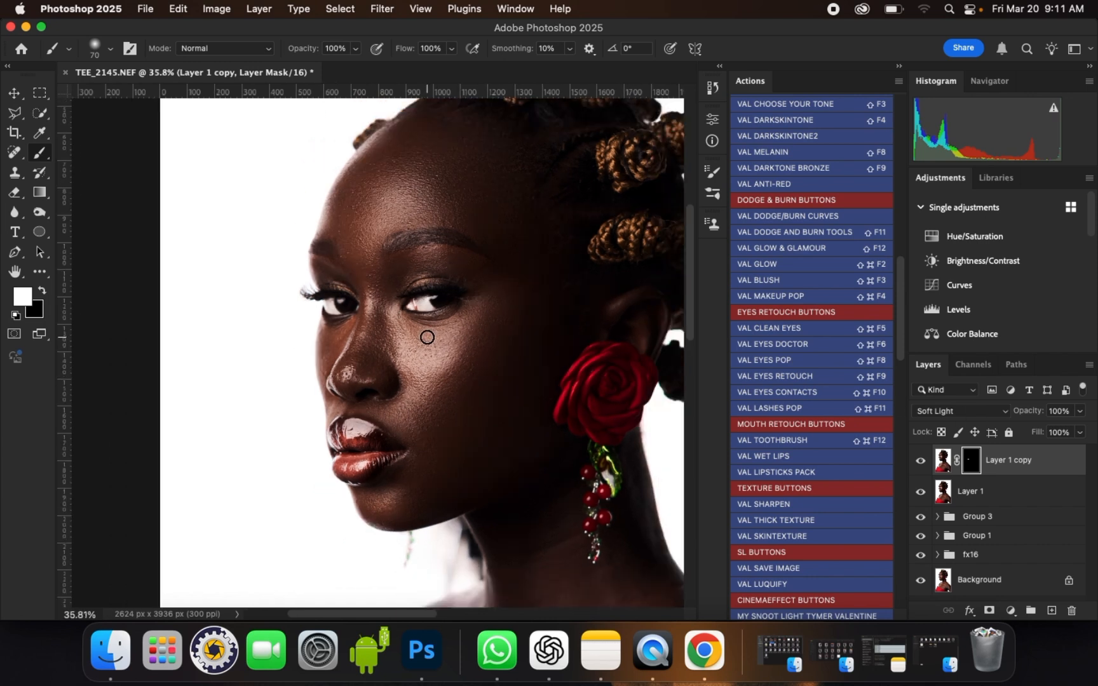
left_click(1080, 411)
left_click_drag(1082, 430, 1043, 430)
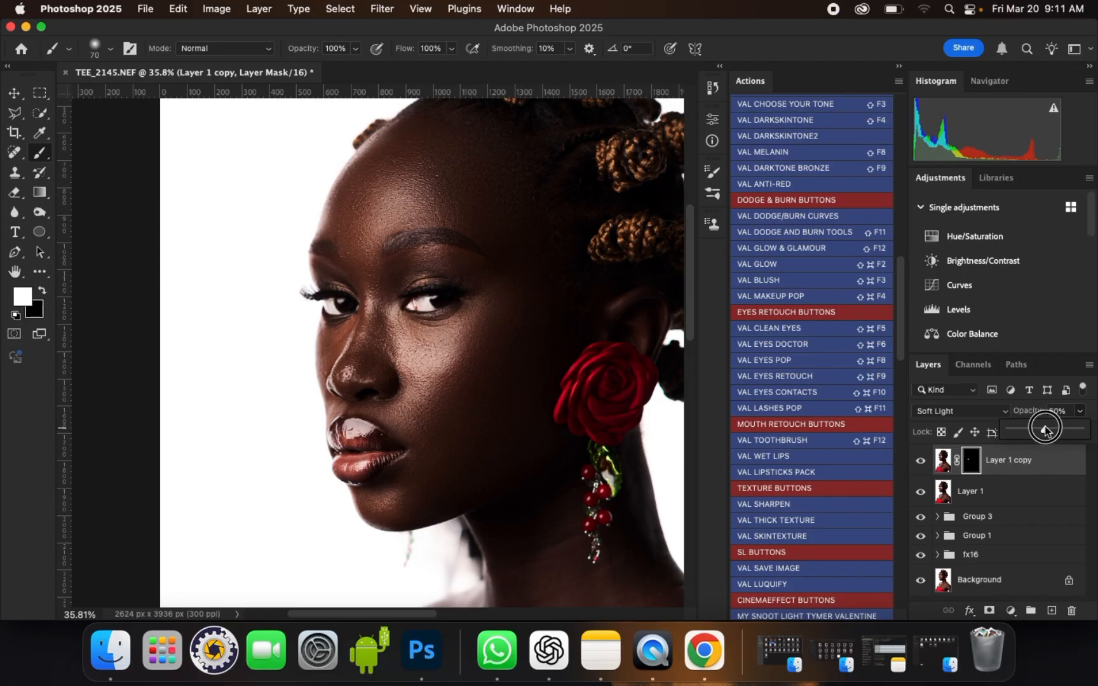
scroll(386, 250, "down", 3)
scroll(418, 240, "down", 3)
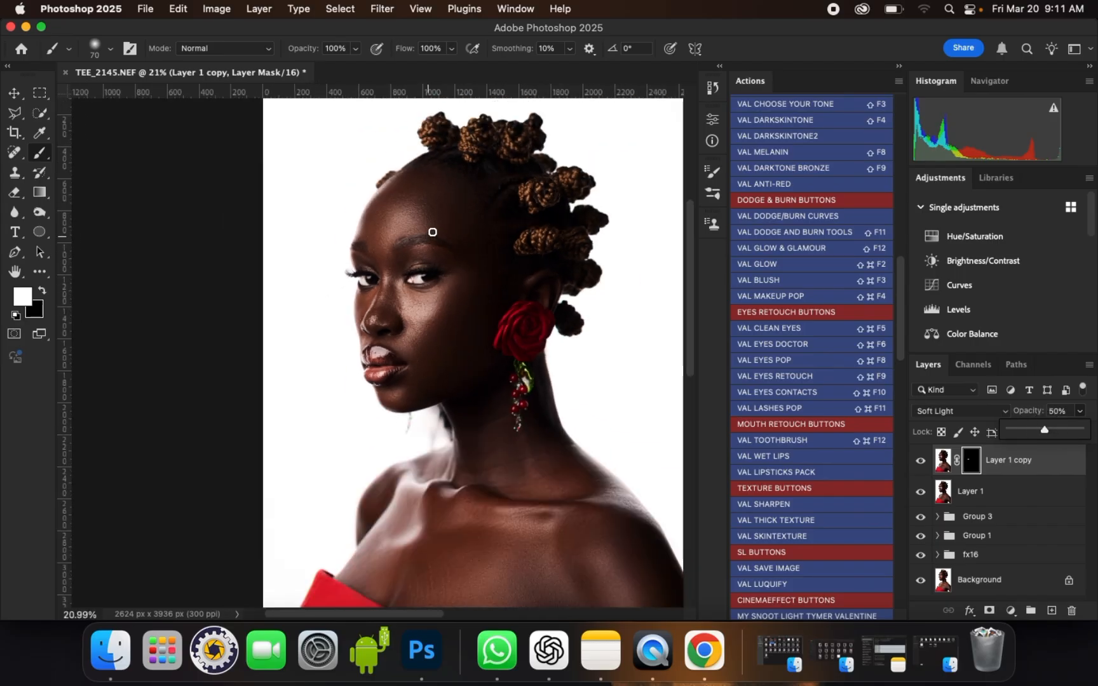
scroll(457, 228, "down", 2)
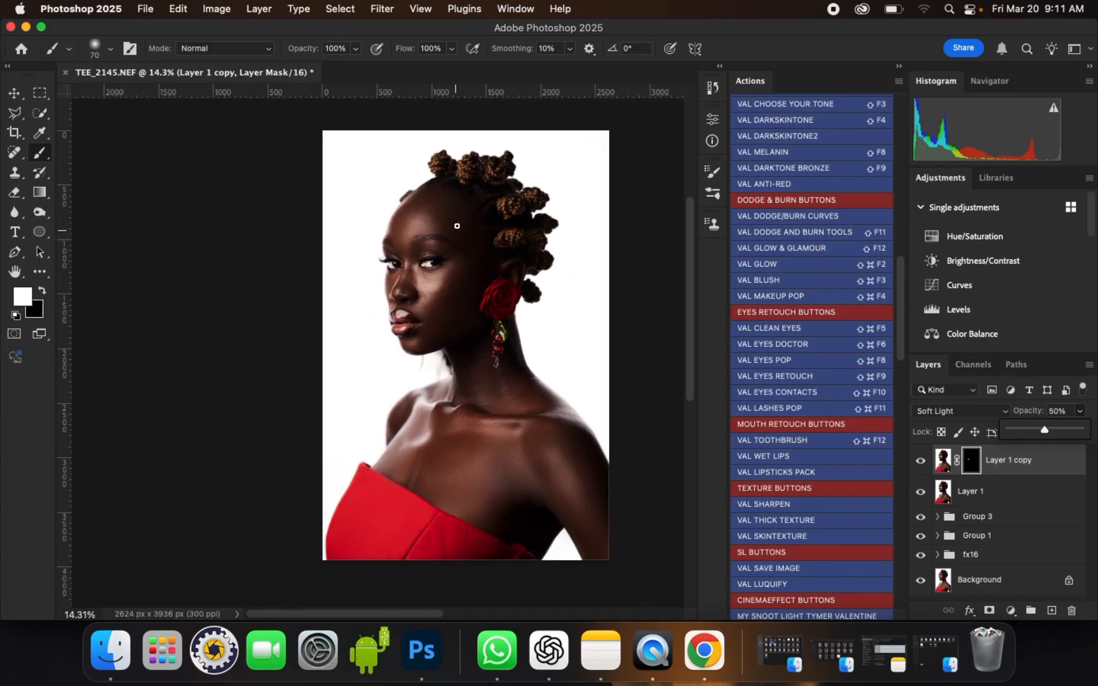
- Merge all layers and groups above the Background, from Layer 1 copy down to fx16, into one layer
scroll(399, 245, "up", 3)
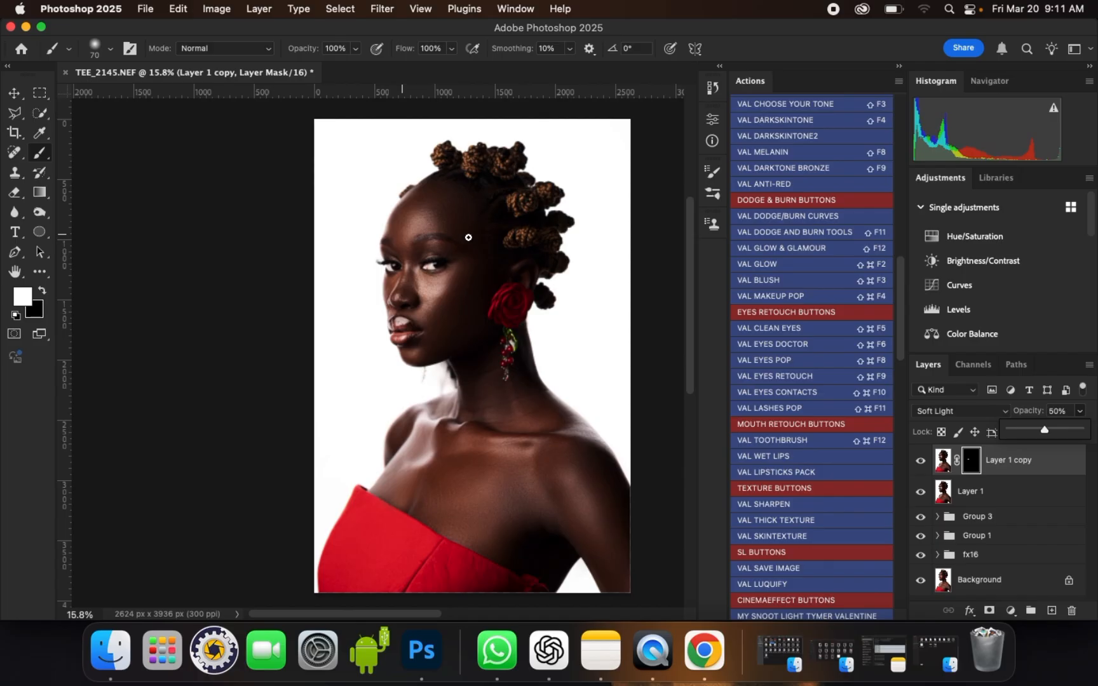
left_click(1017, 556, "shift")
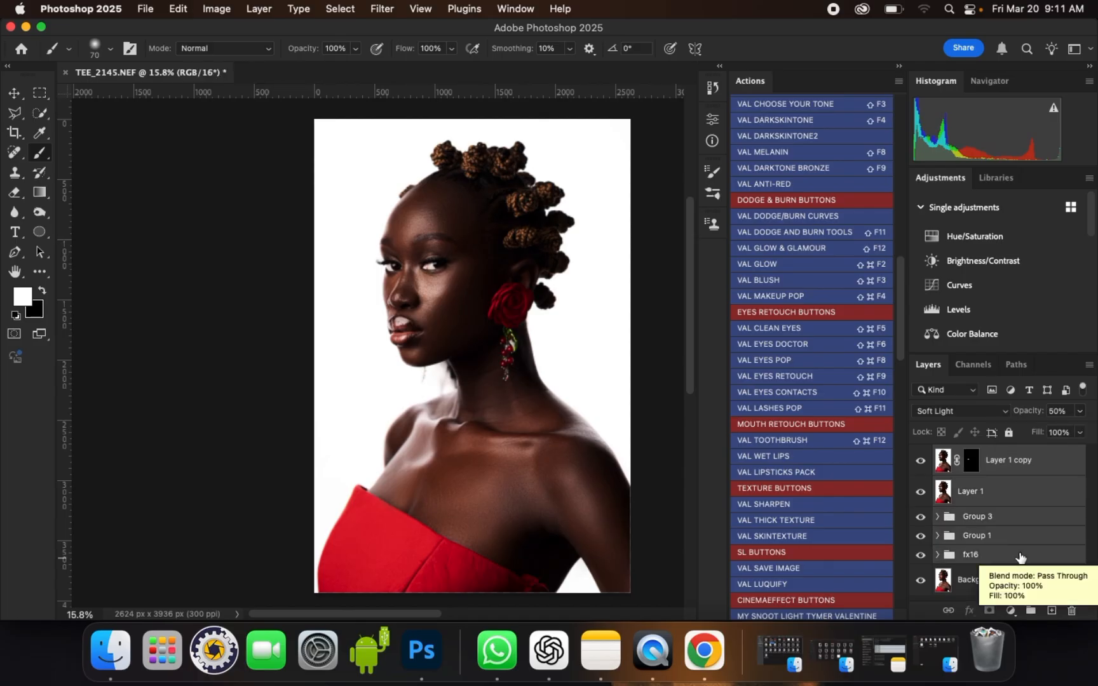
key("super+e")
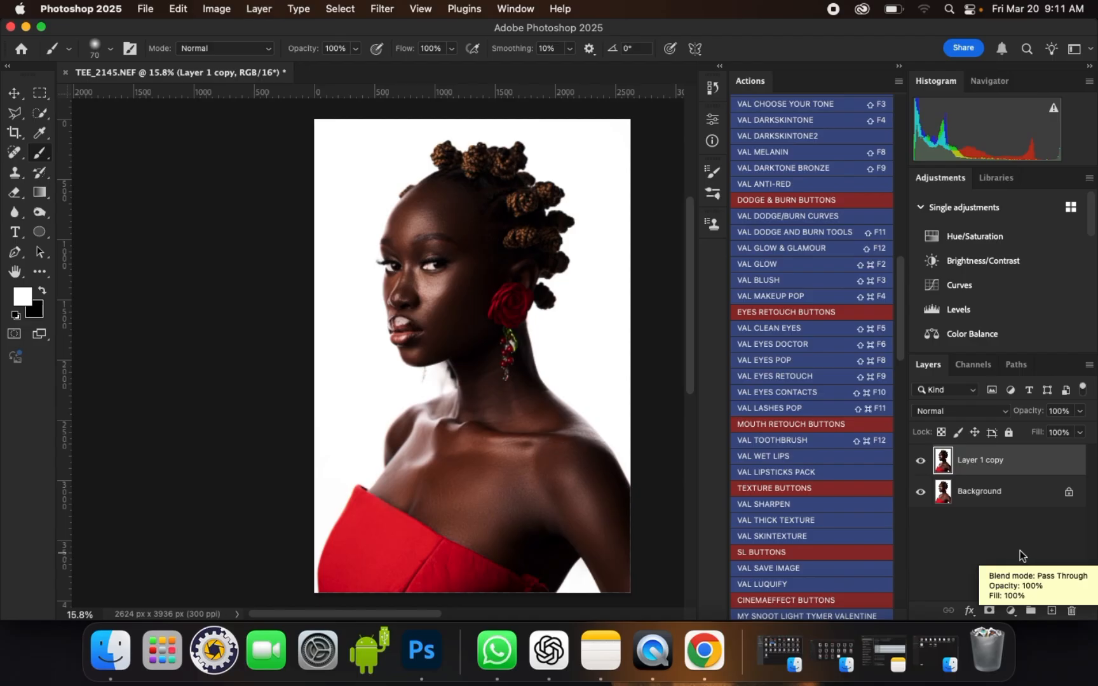
scroll(445, 332, "up", 10)
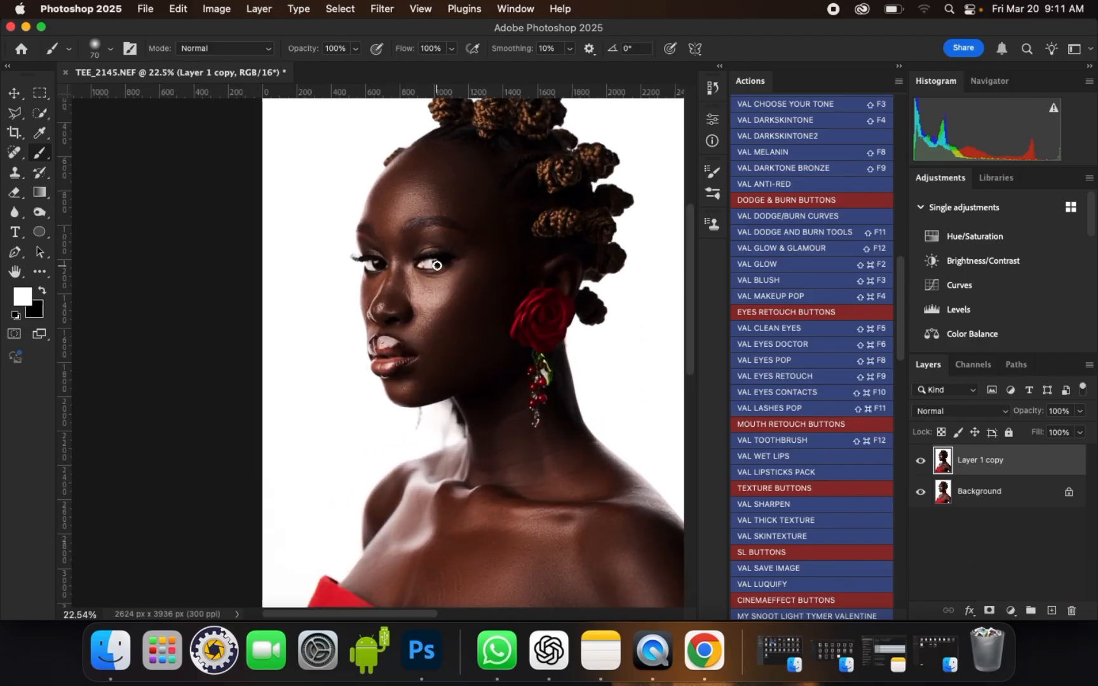
scroll(463, 252, "down", 6)
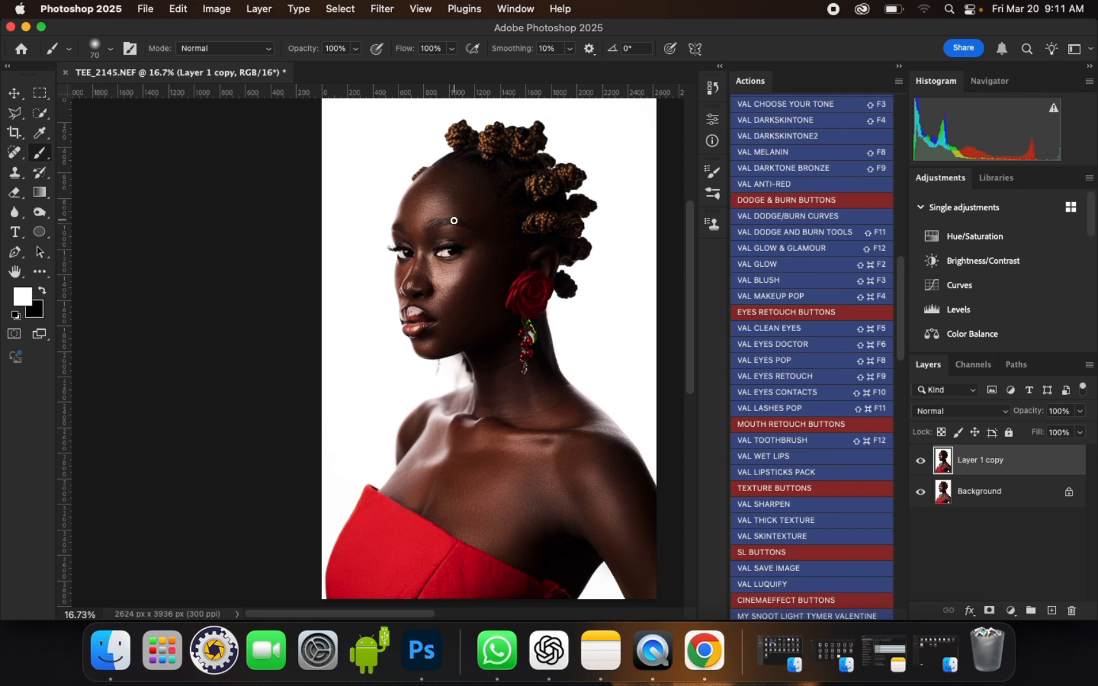
scroll(454, 224, "up", 1)
scroll(470, 223, "down", 1)
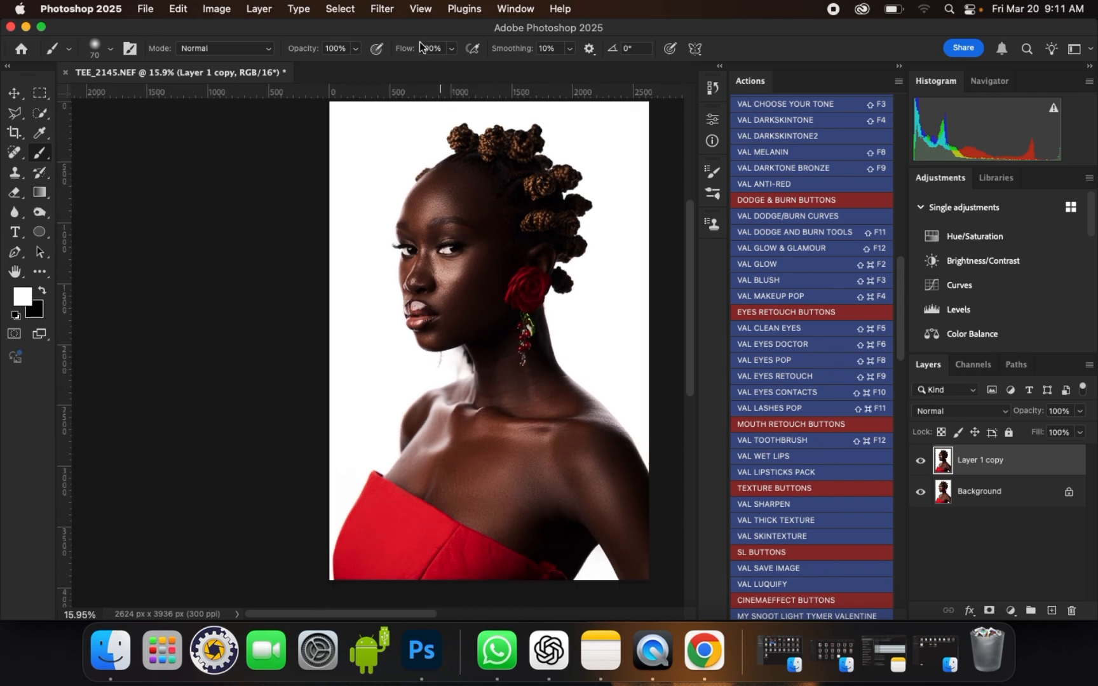
- Open the merged layer in the Camera Raw Filter with a side-by-side before/after view and set Temperature to +7
left_click(383, 9)
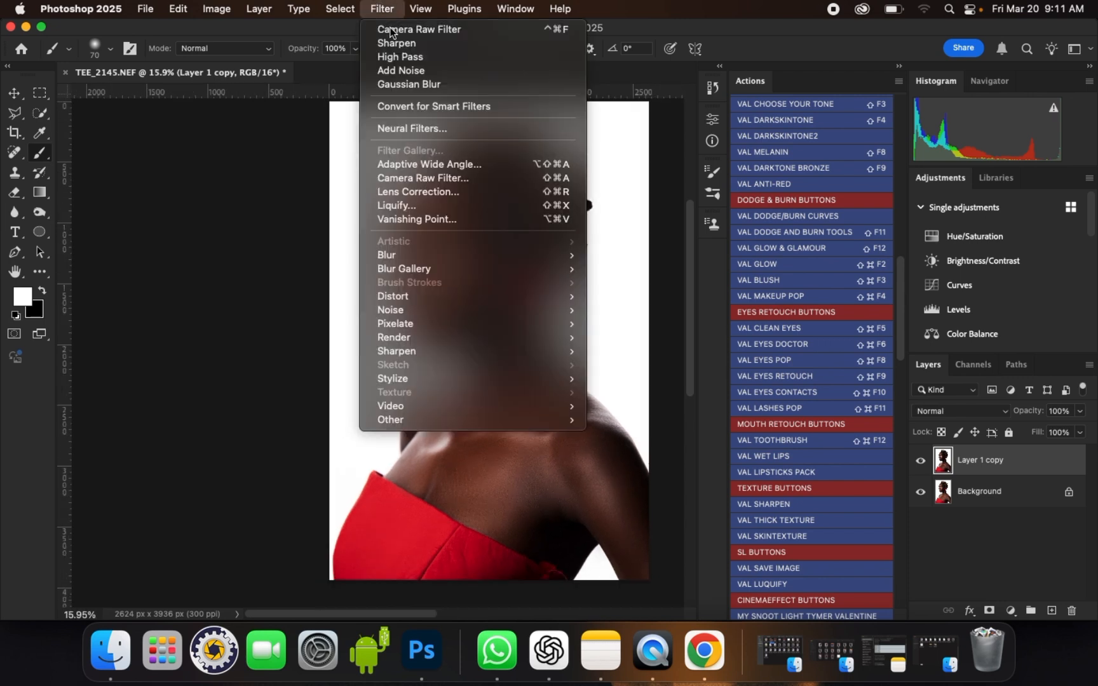
left_click(449, 180)
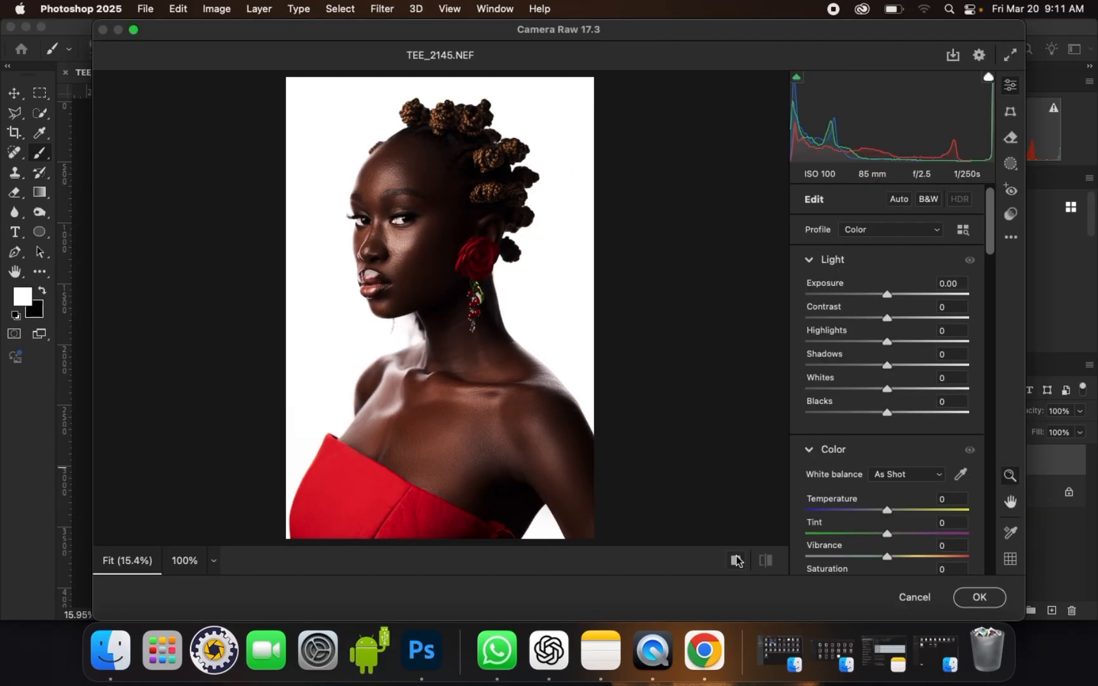
left_click(737, 559)
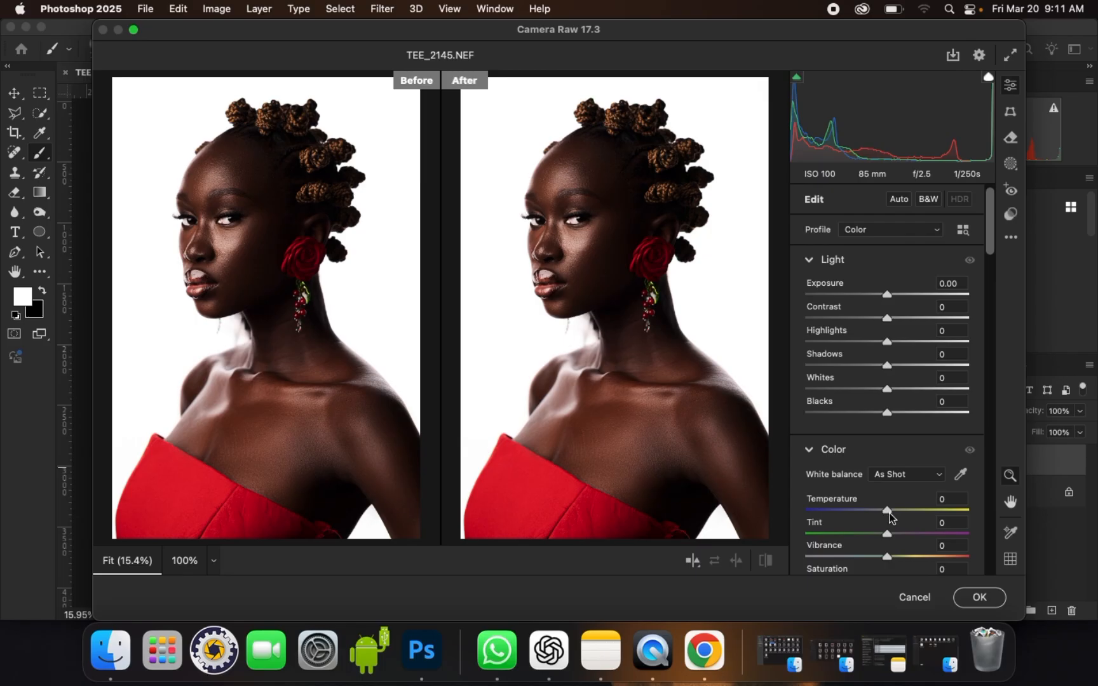
left_click_drag(889, 511, 893, 514)
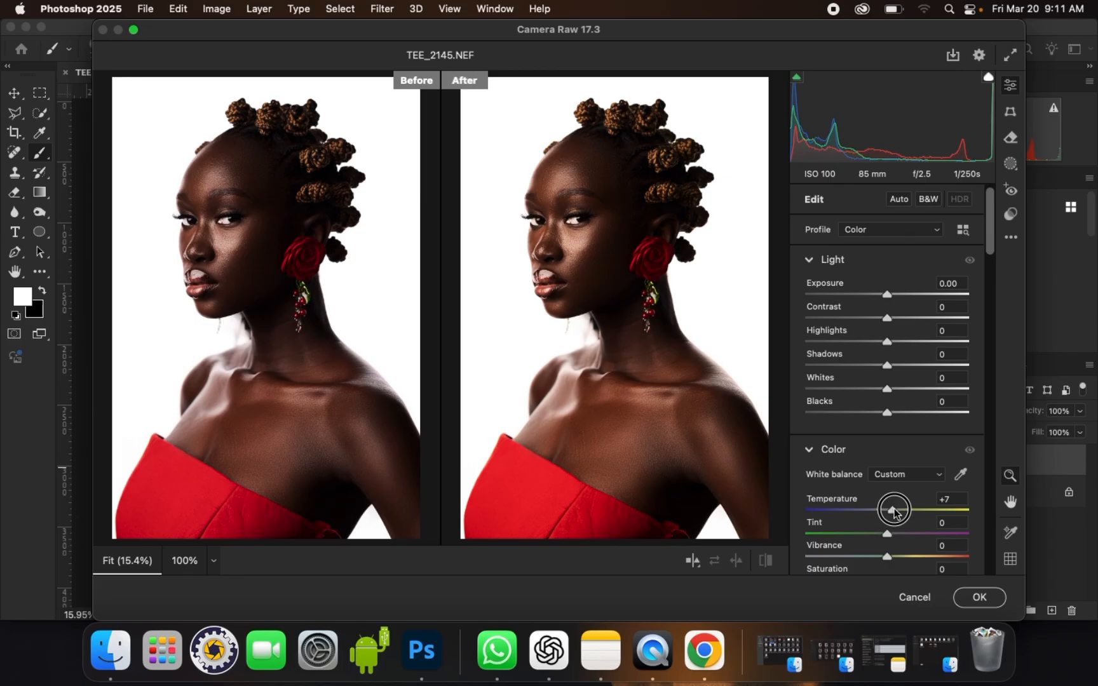
left_click_drag(894, 508, 894, 508)
- Set Blacks to -22 and Saturation to +11 in the Camera Raw filter
key("super+plus")
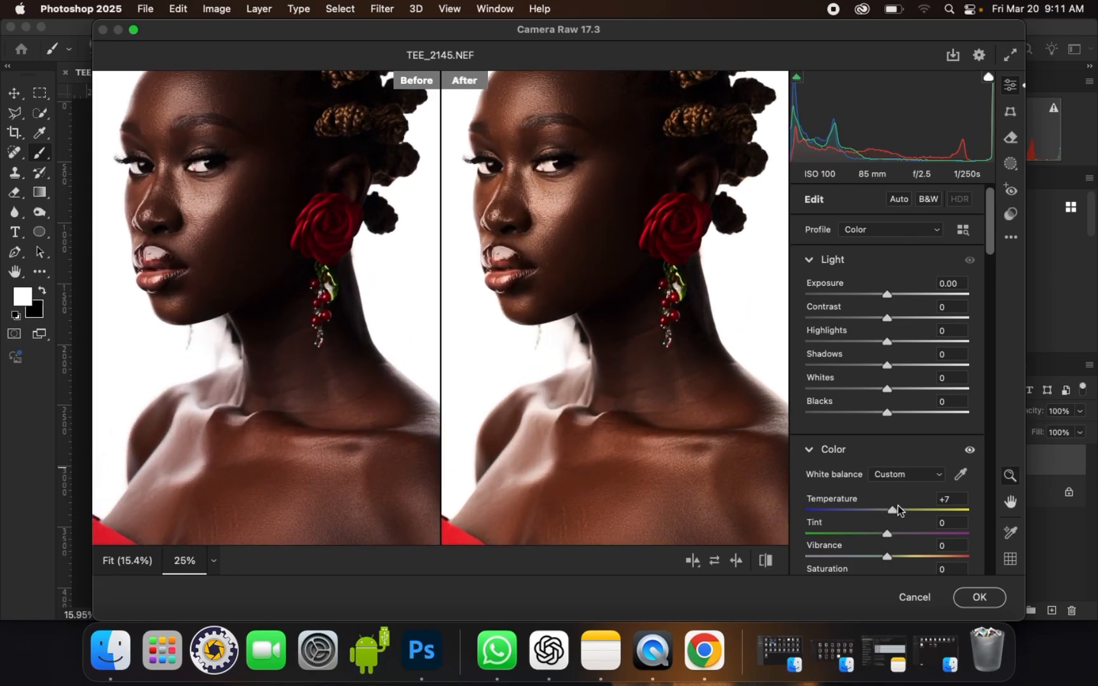
key("h")
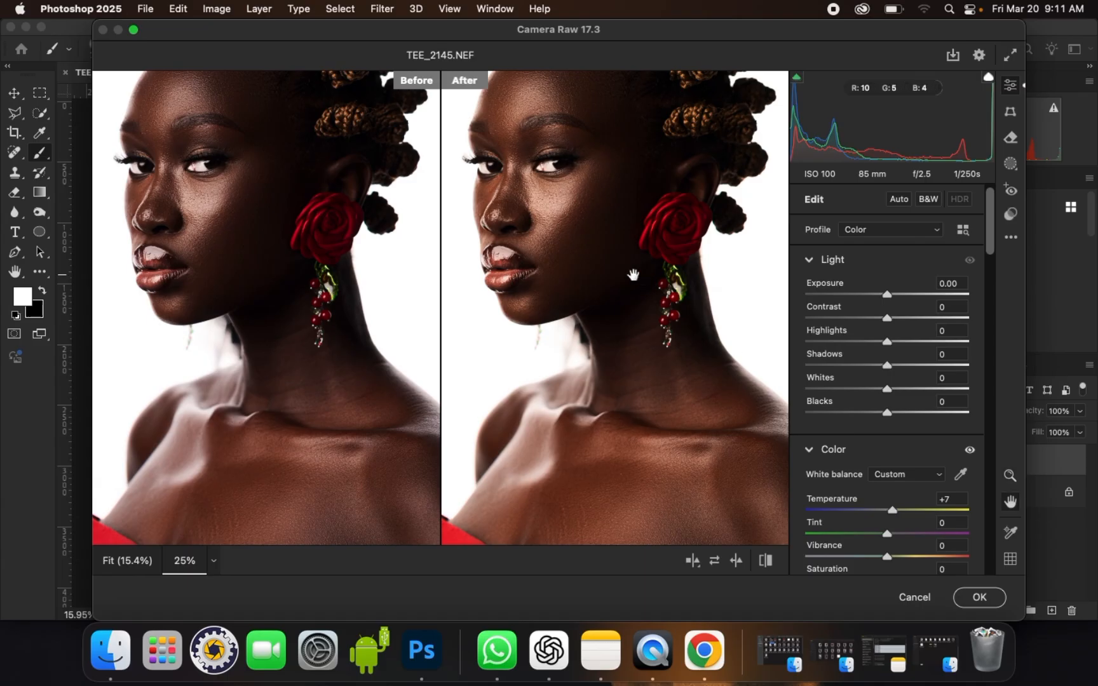
left_click_drag(634, 275, 664, 325)
key("z")
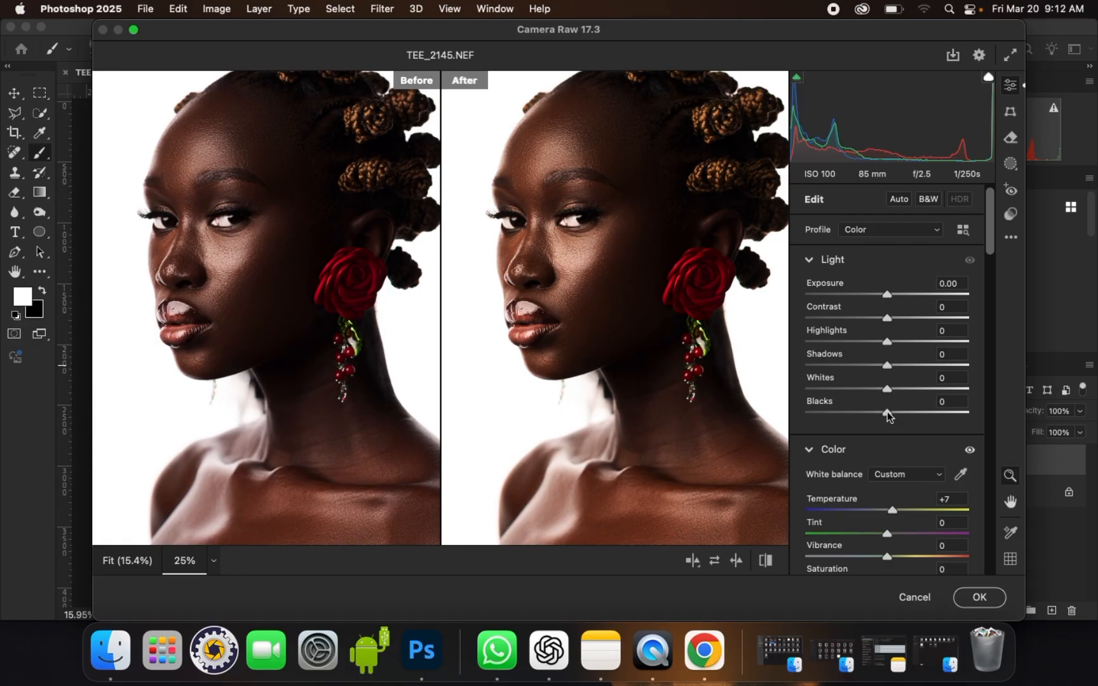
left_click_drag(887, 412, 868, 412)
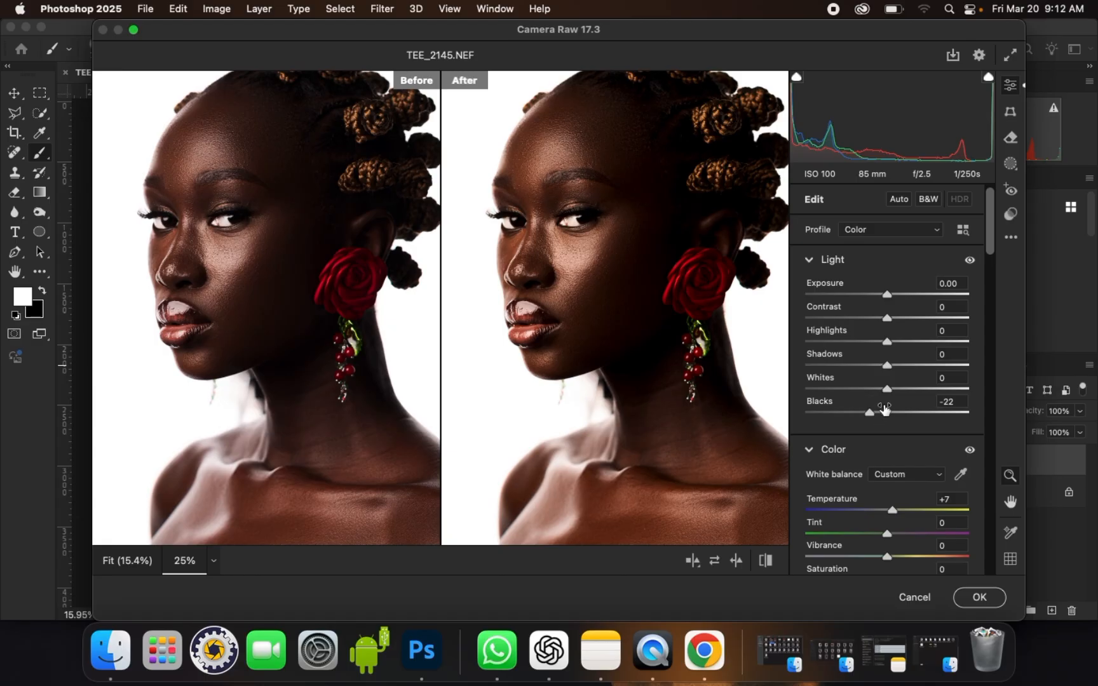
key("super+minus")
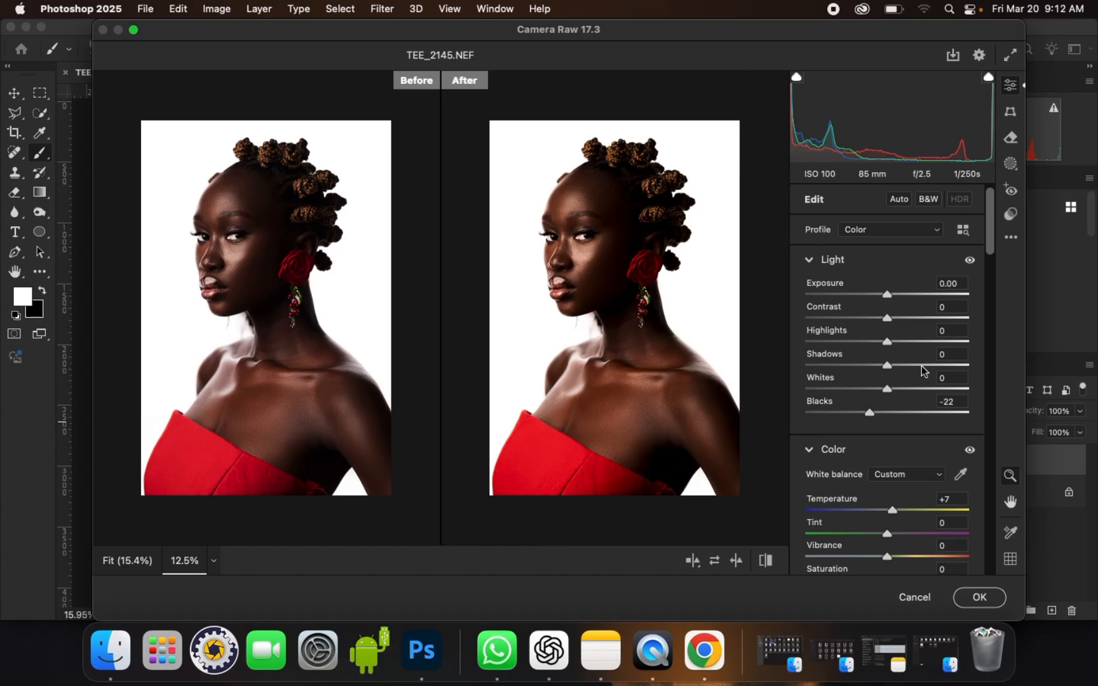
left_click_drag(987, 245, 981, 283)
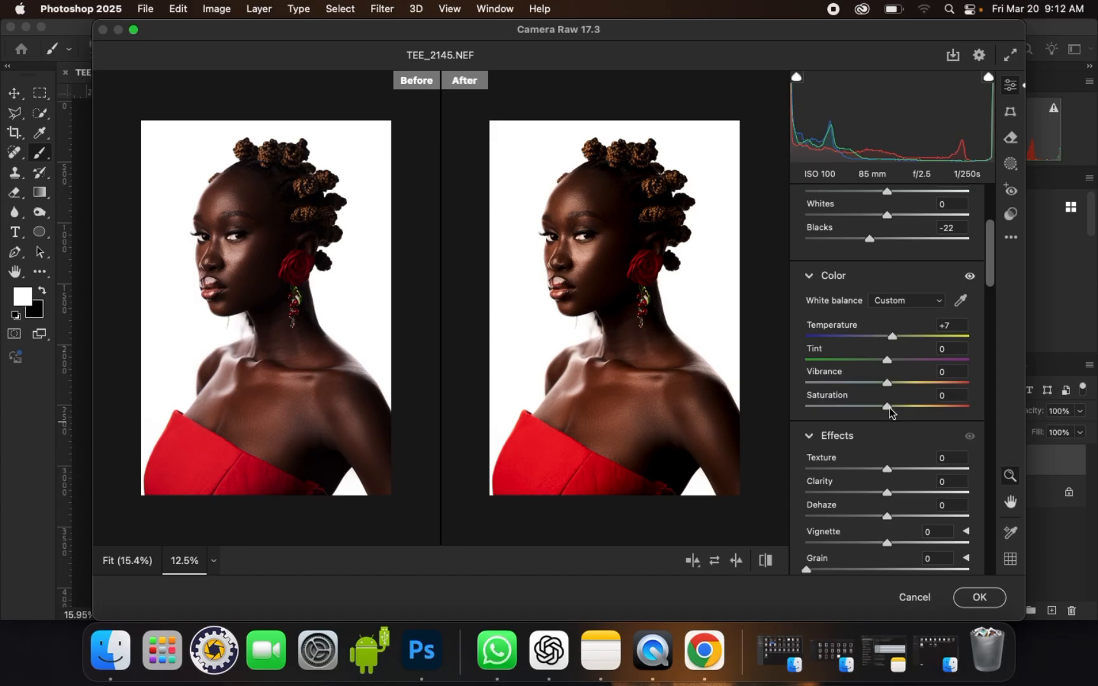
left_click_drag(890, 406, 899, 410)
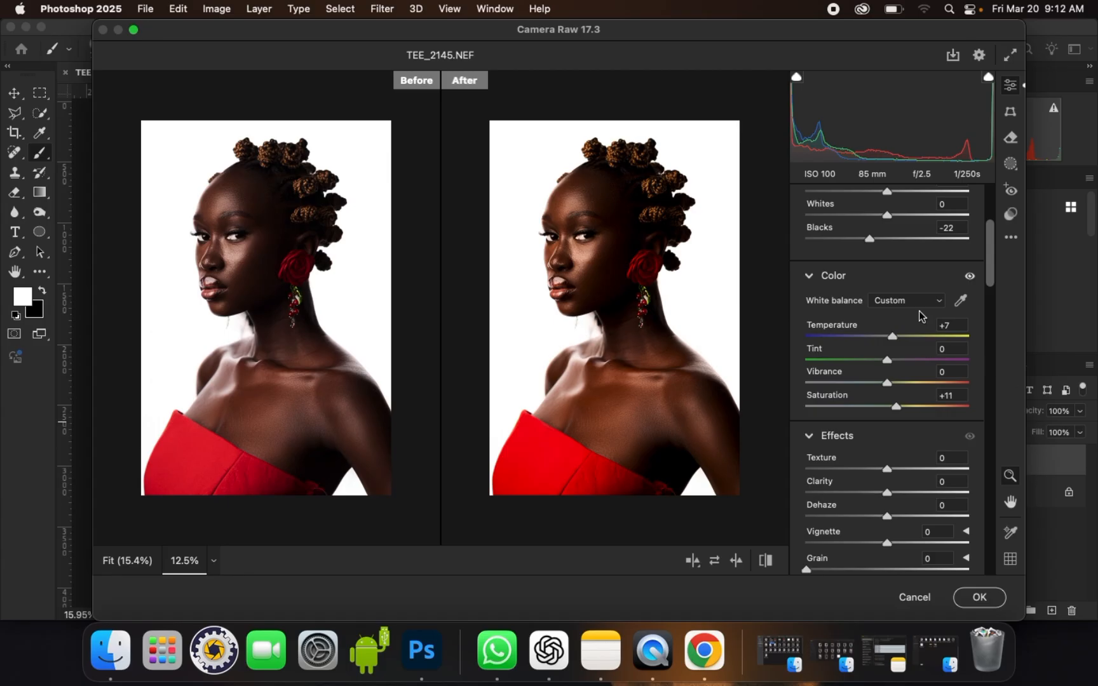
- Set Highlights to +13 and apply the Camera Raw filter
left_click_drag(995, 267, 992, 228)
mouse_move(894, 341)
left_mouse_down()
mouse_move(963, 341)
mouse_move(808, 340)
mouse_move(945, 341)
mouse_move(855, 340)
mouse_move(898, 338)
left_mouse_up()
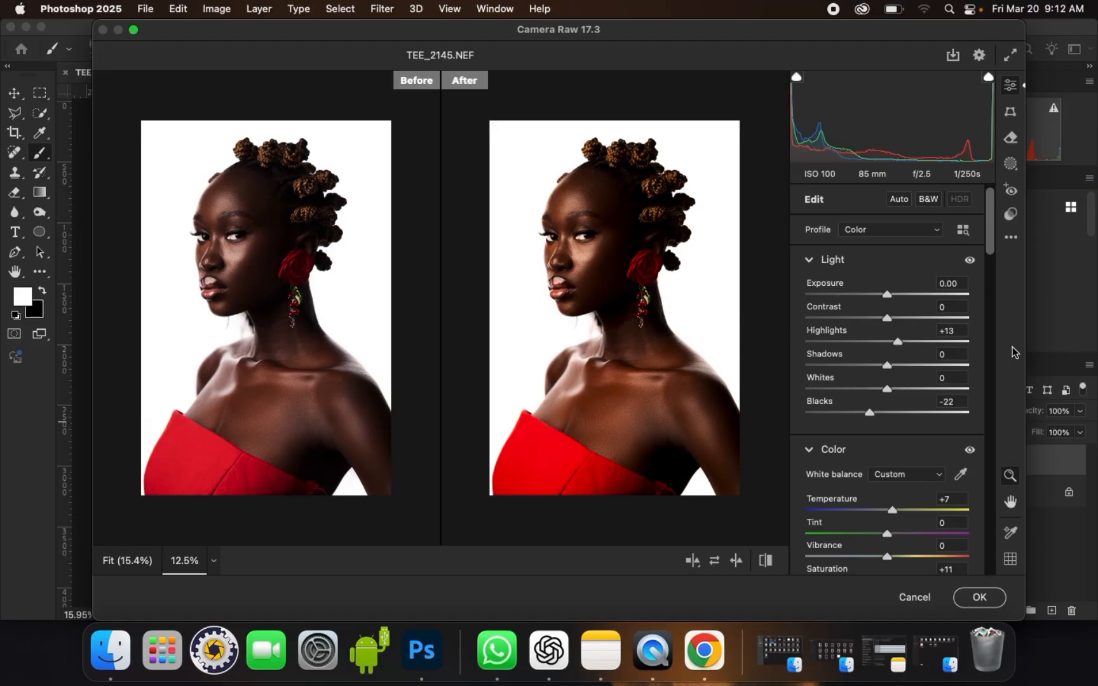
left_click(672, 333)
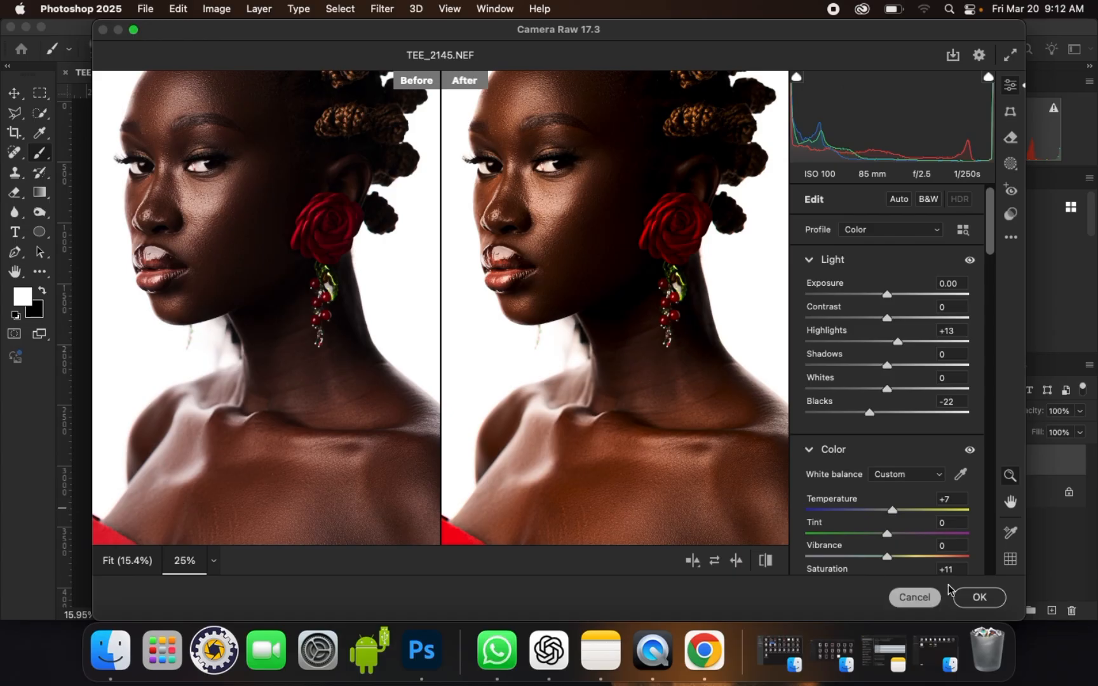
left_click(979, 597)
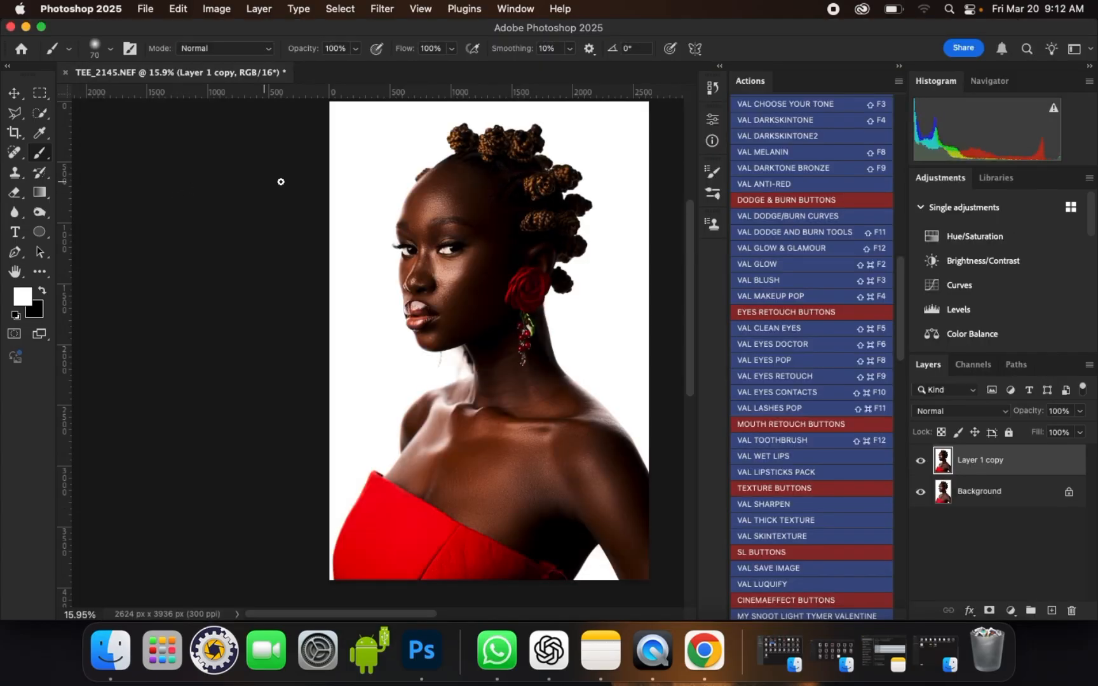
- Turn the merged layer off and on repeatedly at close-up scale to compare the retouched face with the original
scroll(373, 189, "up", 5)
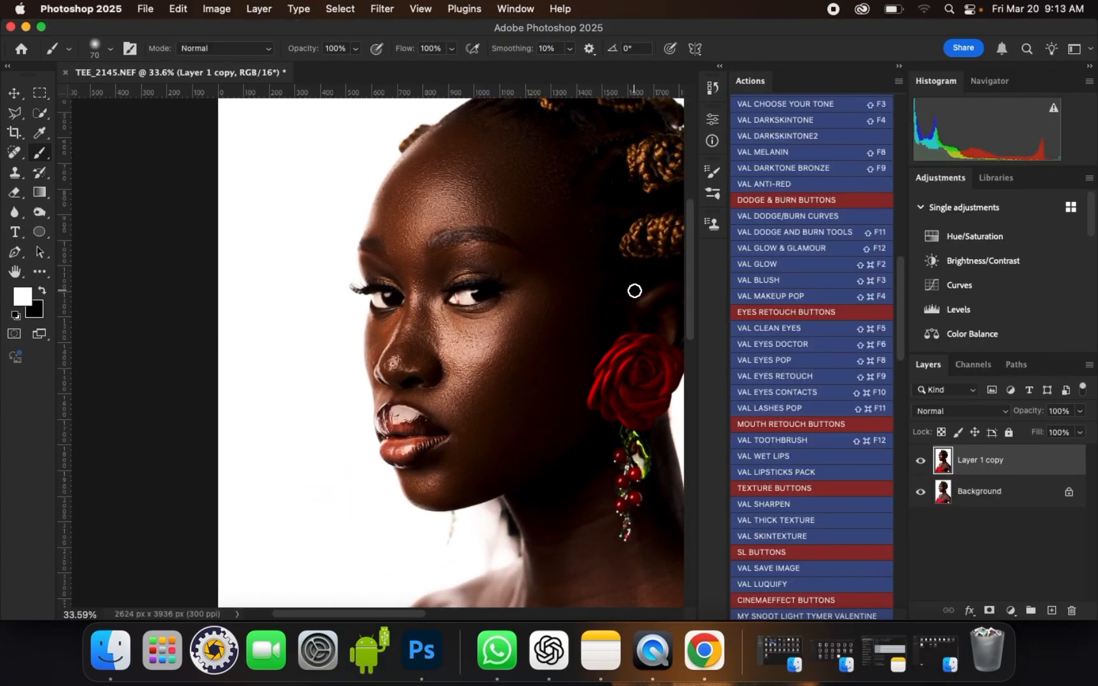
scroll(634, 290, "up", 3)
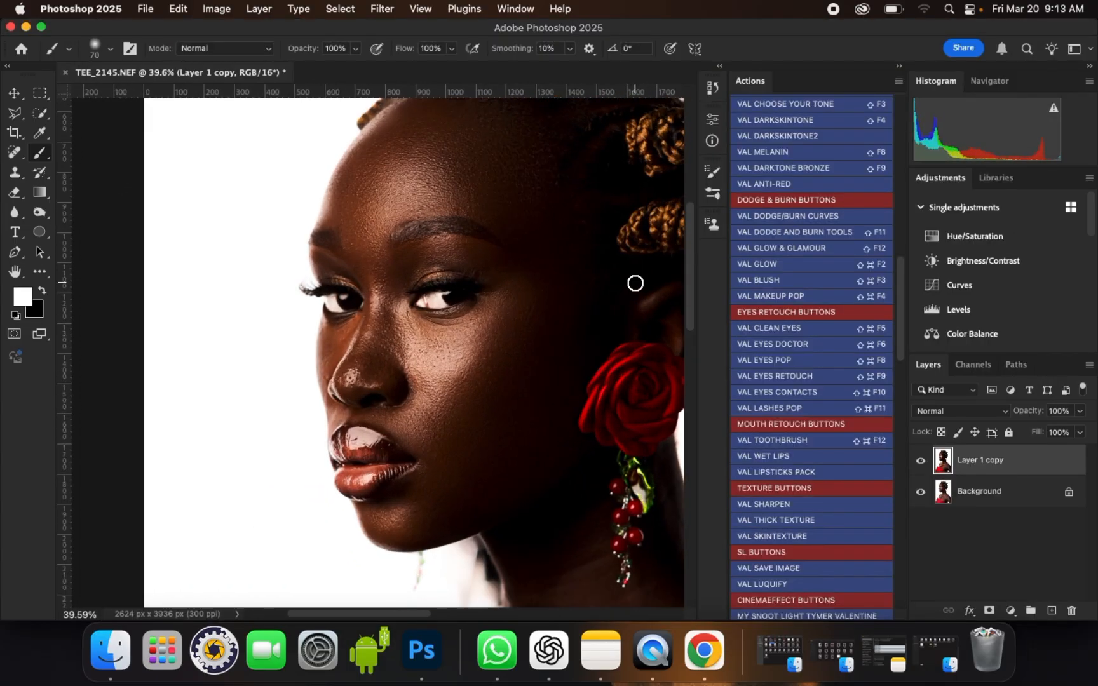
left_click(923, 463)
left_click(920, 462)
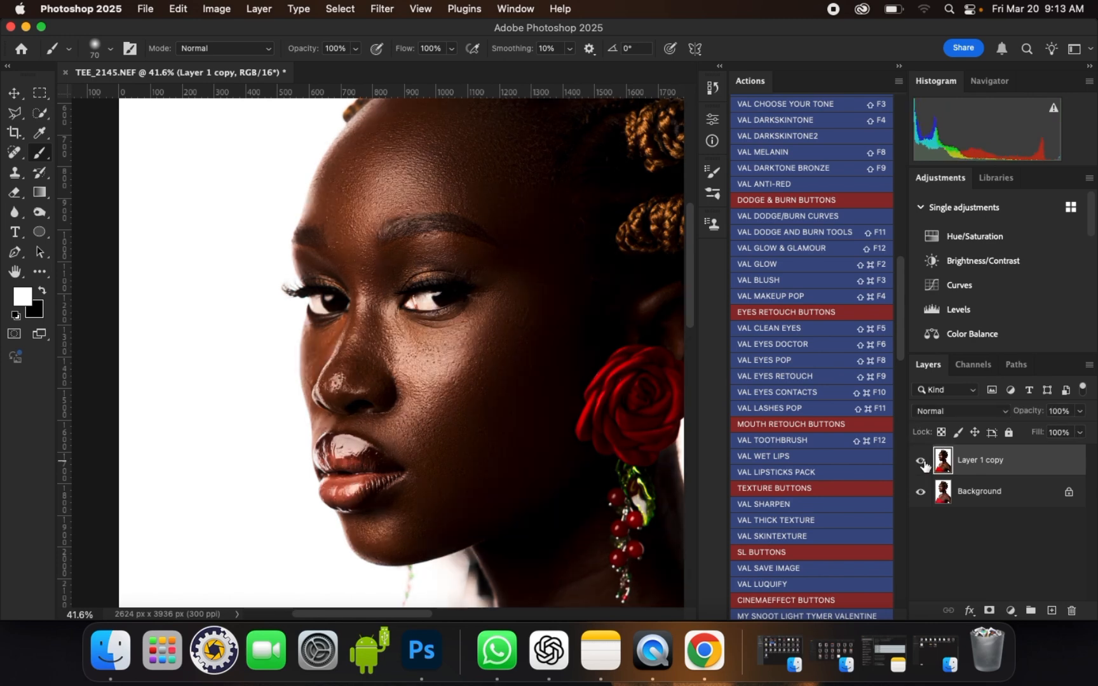
scroll(311, 317, "down", 3)
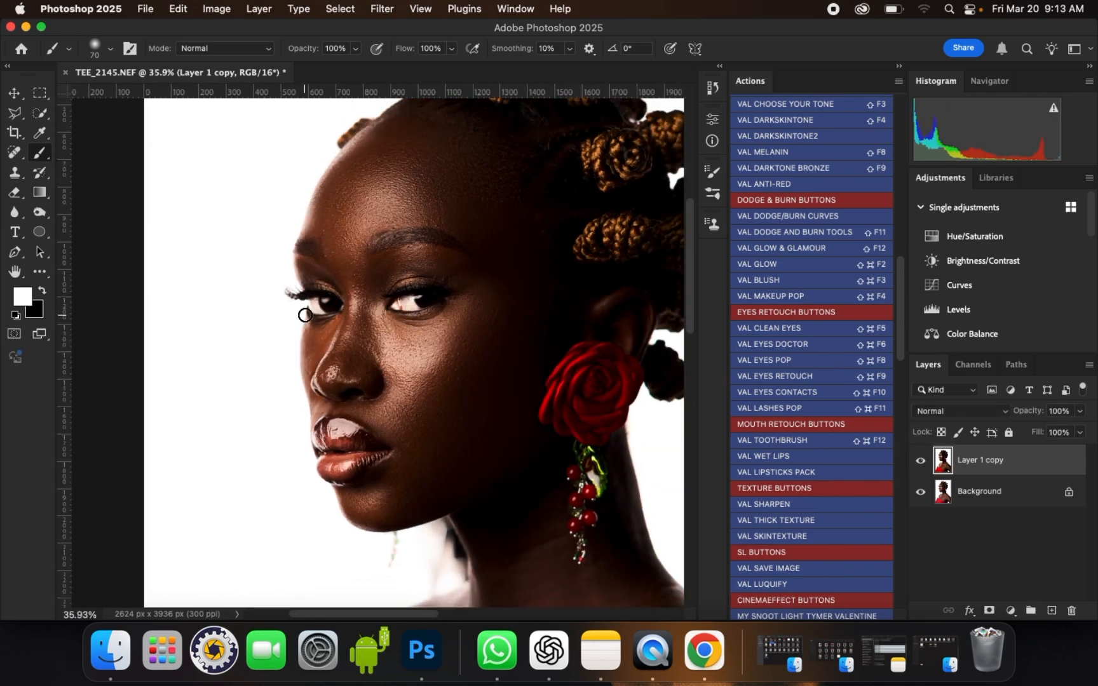
left_click(920, 461)
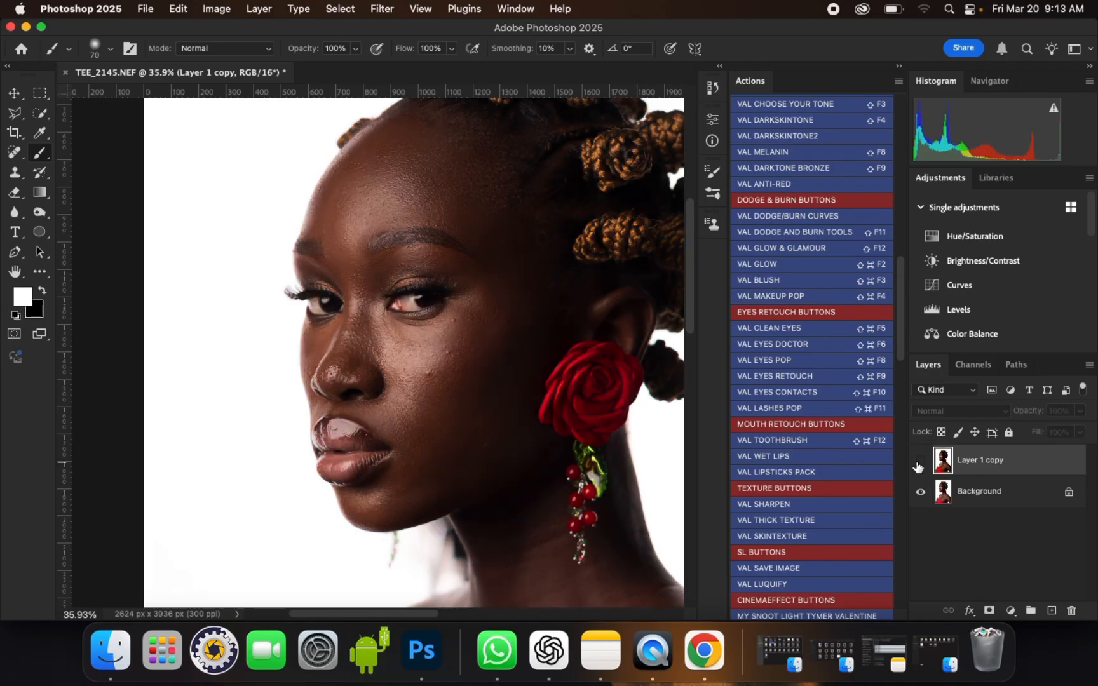
left_click(920, 463)
left_click(918, 463)
left_click(918, 463)
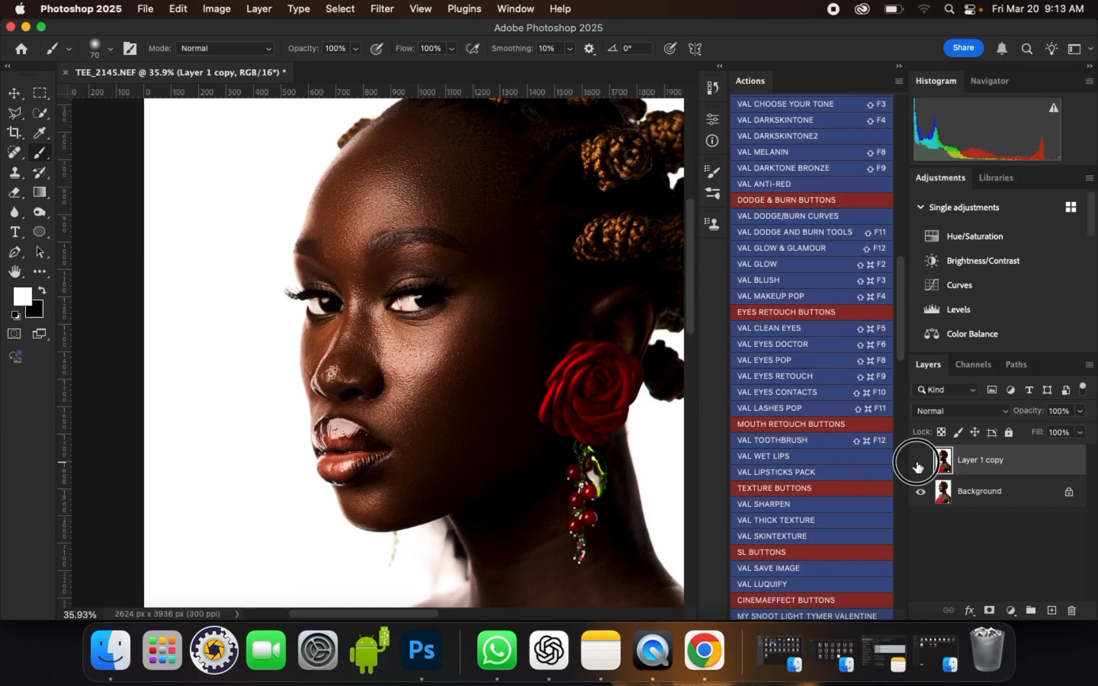
left_click(919, 462)
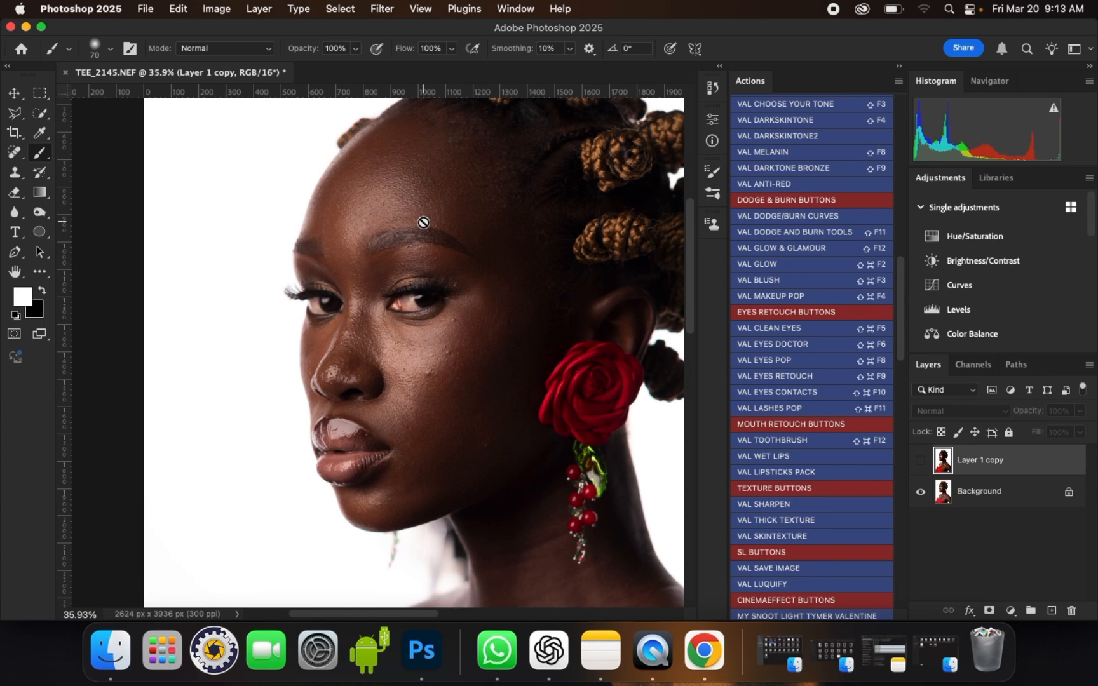
left_click(919, 461)
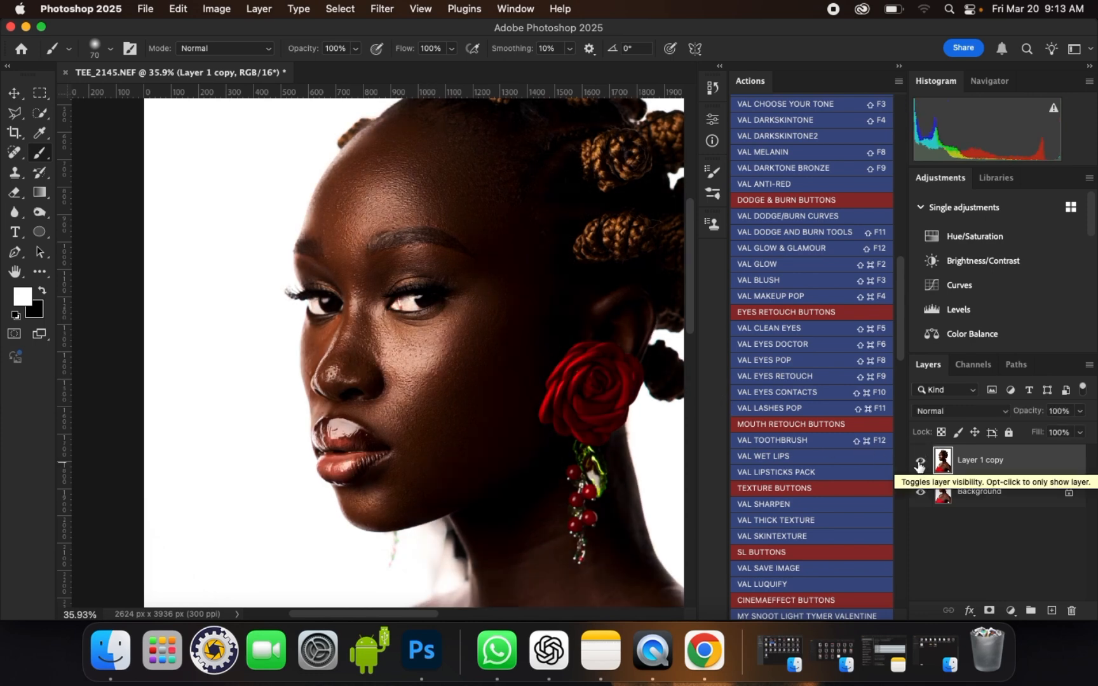
- Compare the graded face with the unretouched Background by hiding and showing Layer 1 copy several times, leaving it visible
left_click(919, 462)
left_click(919, 462)
left_click(919, 462)
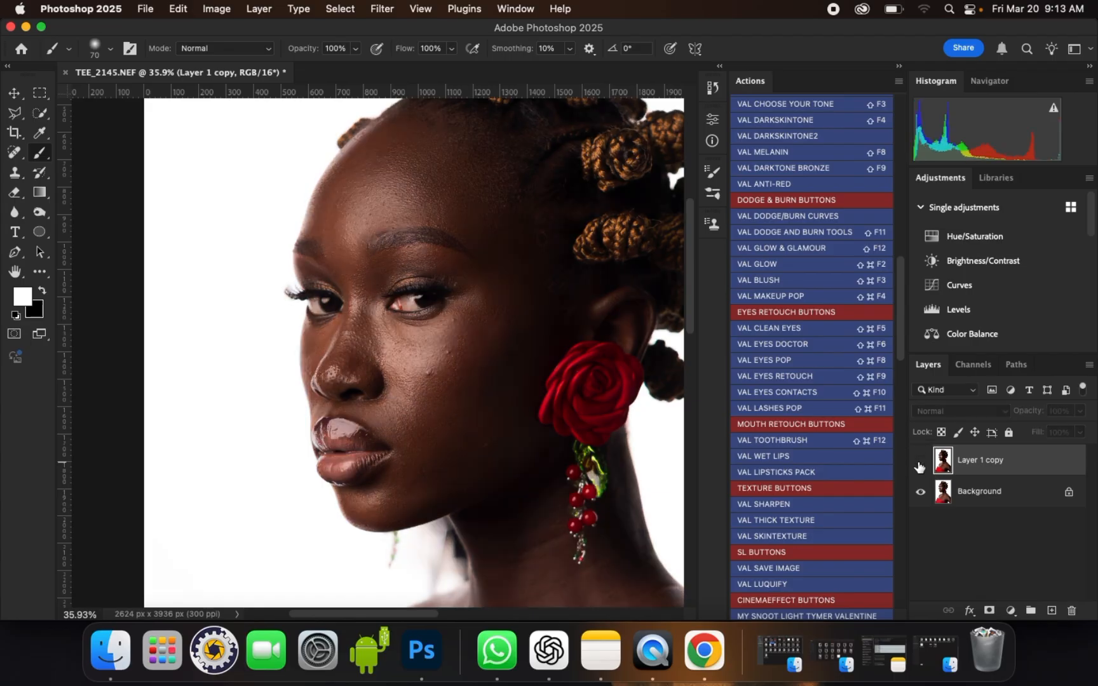
left_click(919, 462)
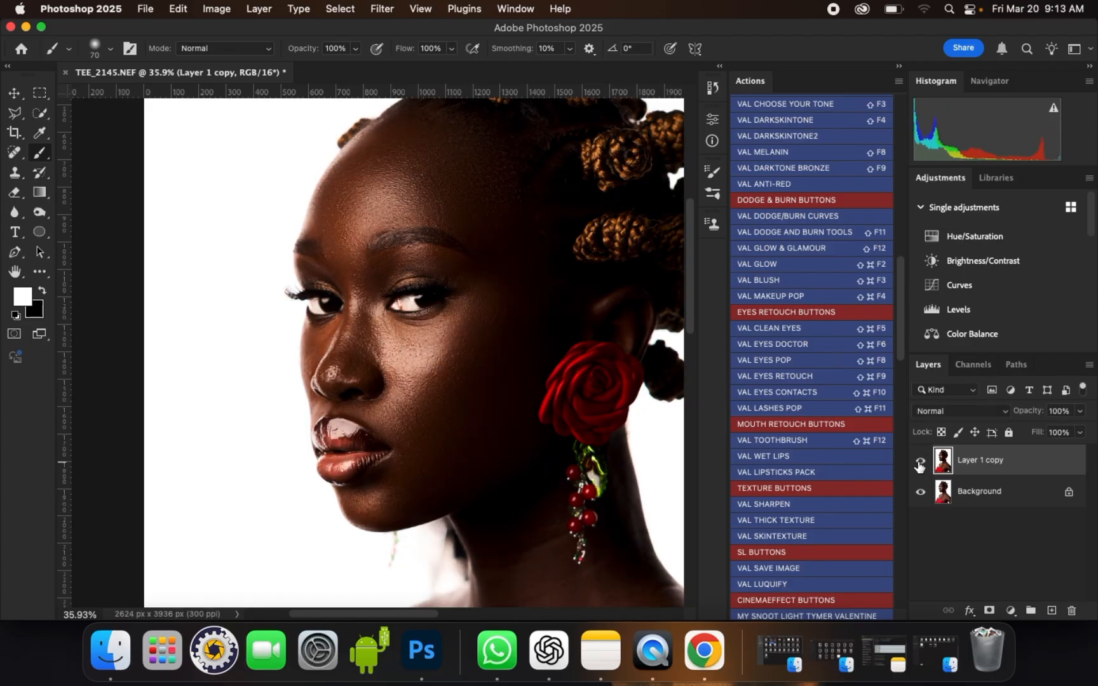
left_click(919, 463)
left_click(919, 462)
- Examine the retouched skin on the shoulders, chest and face at different scales, and look through the list of retouching actions
scroll(483, 294, "down", 8)
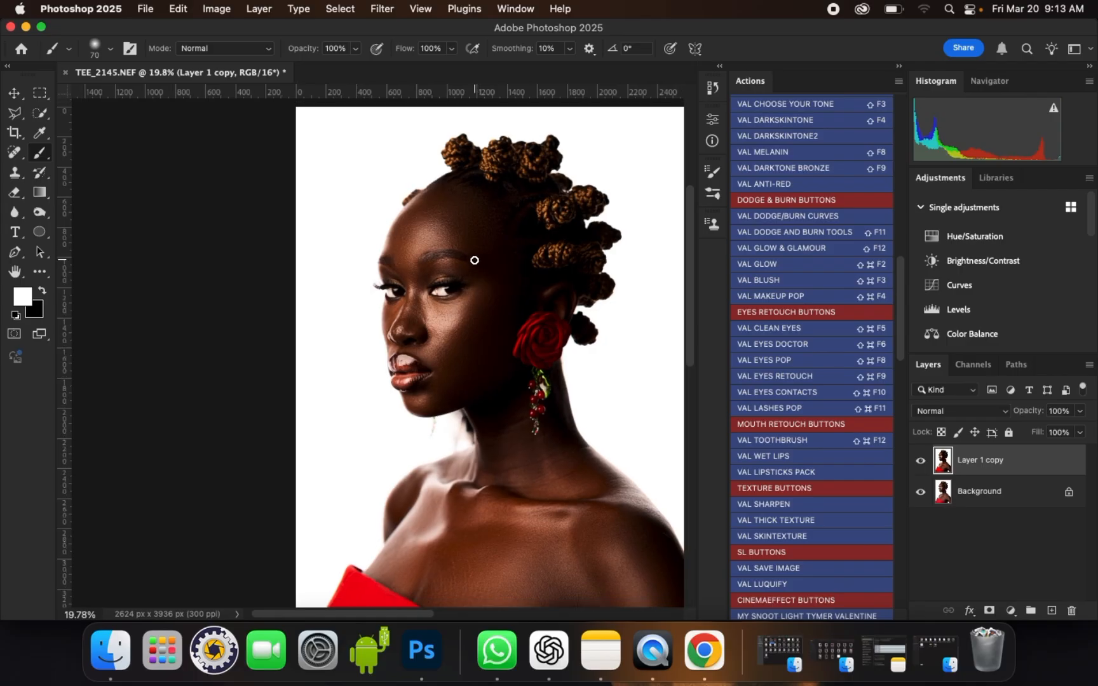
scroll(615, 540, "up", 2)
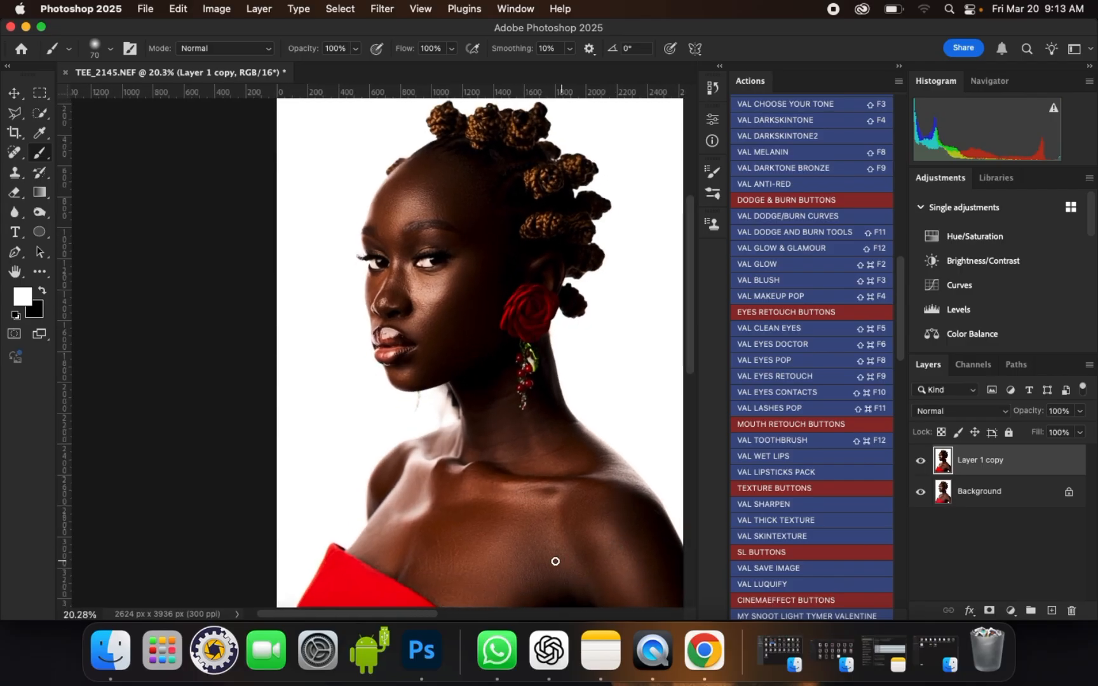
scroll(519, 559, "up", 1)
scroll(605, 441, "down", 1)
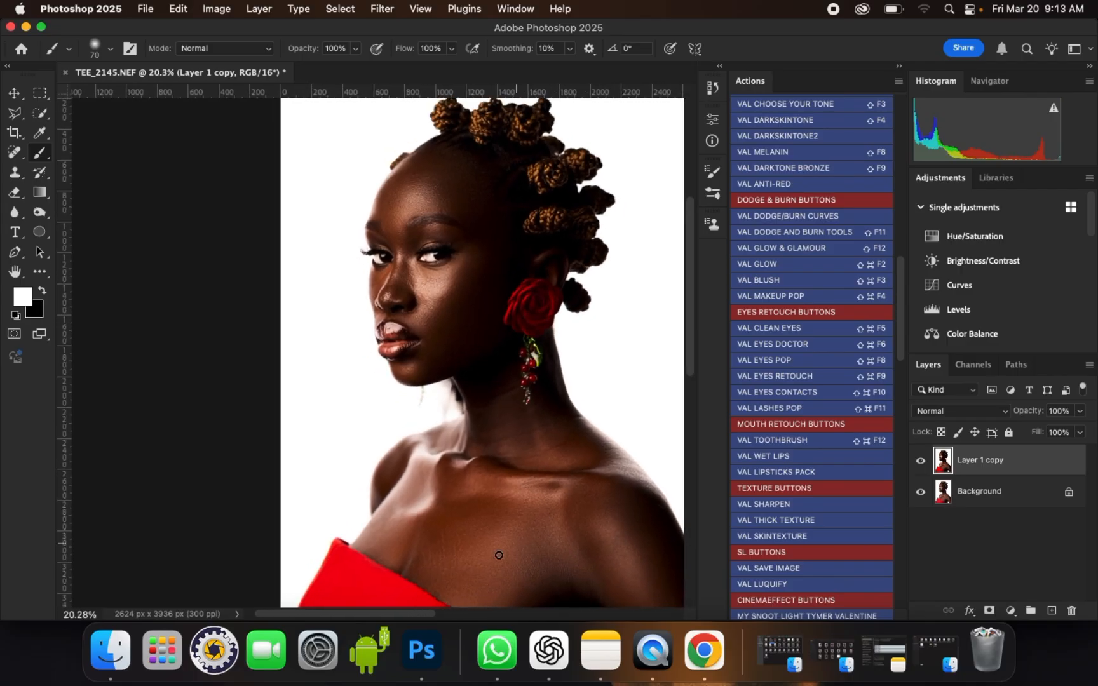
scroll(434, 577, "up", 8)
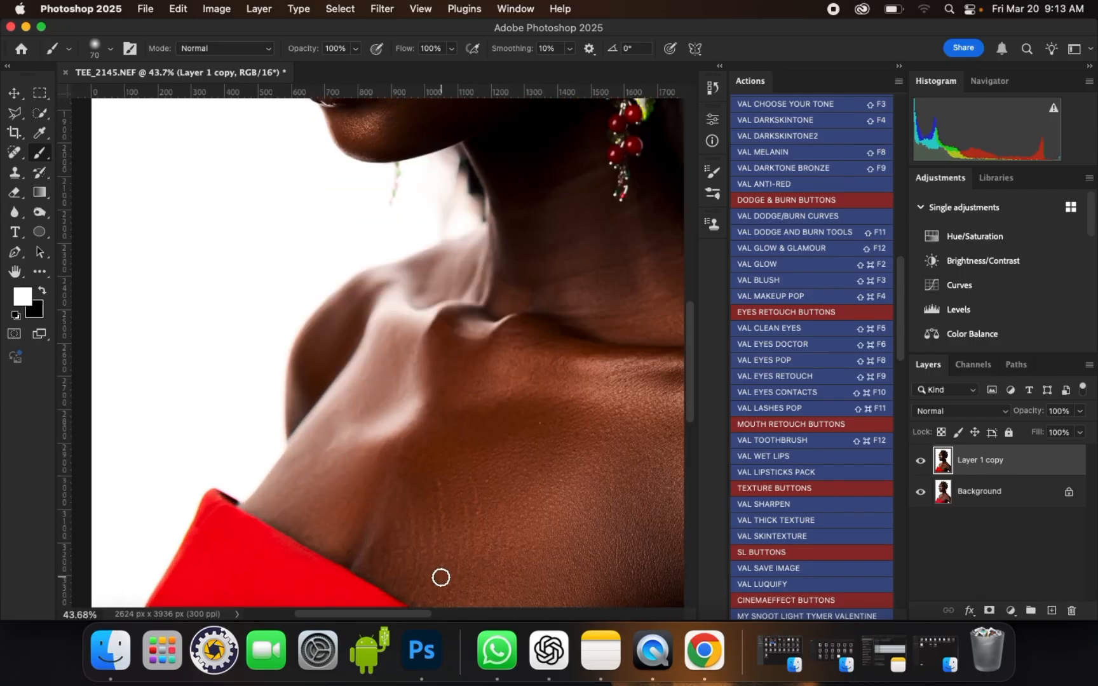
scroll(429, 546, "up", 1)
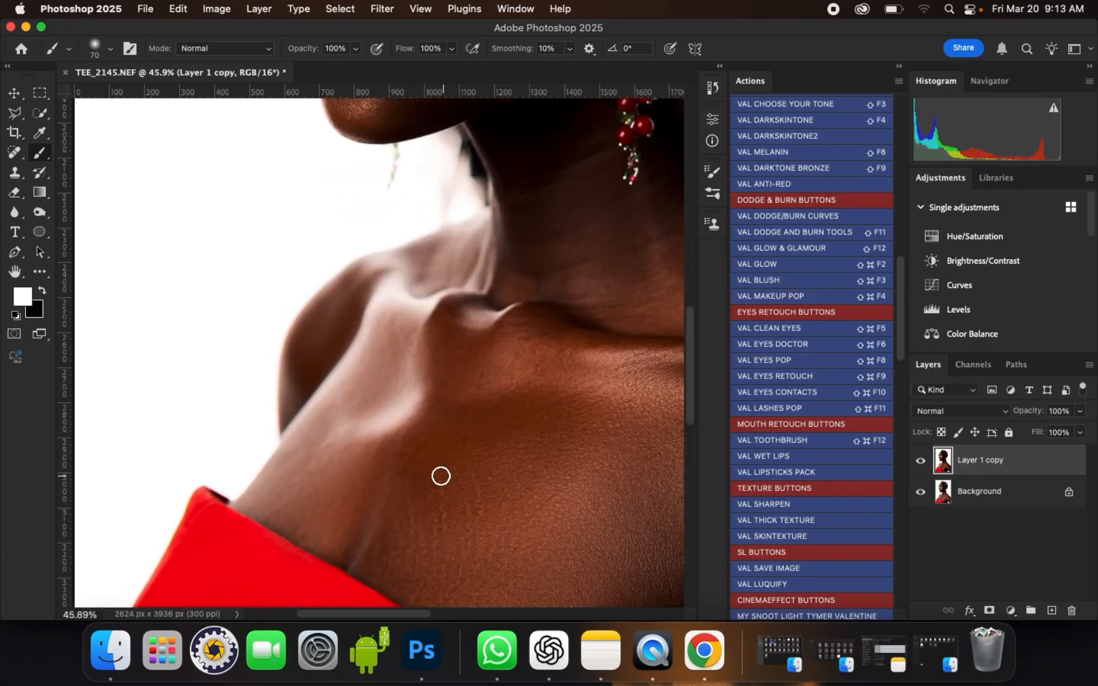
scroll(473, 536, "down", 2)
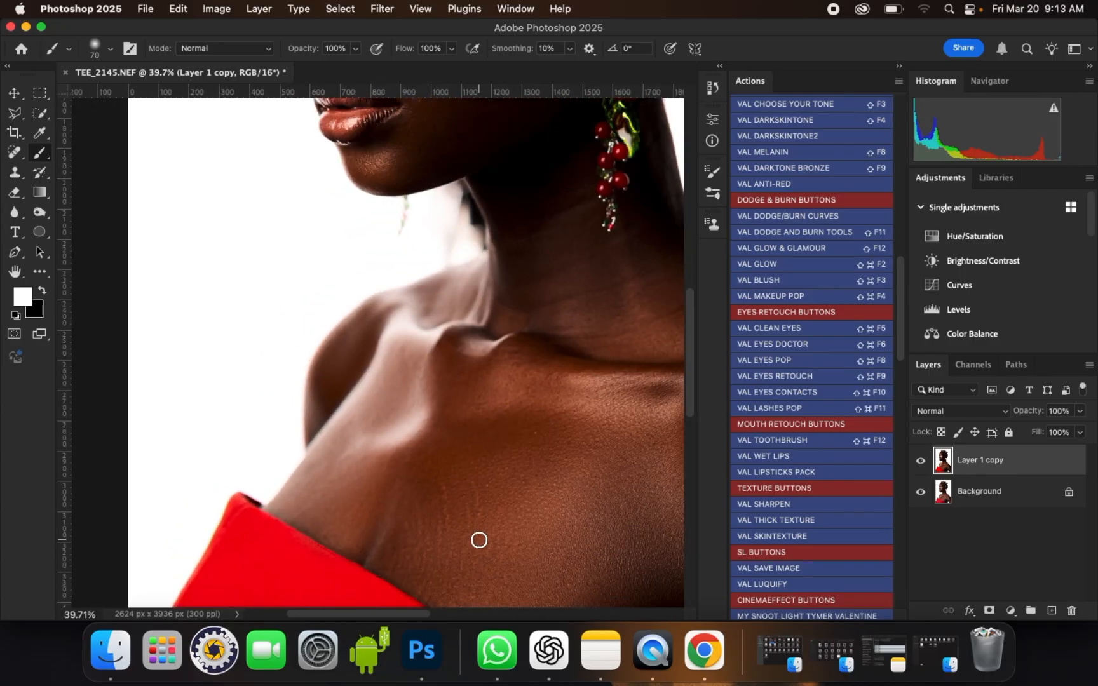
scroll(479, 540, "down", 6)
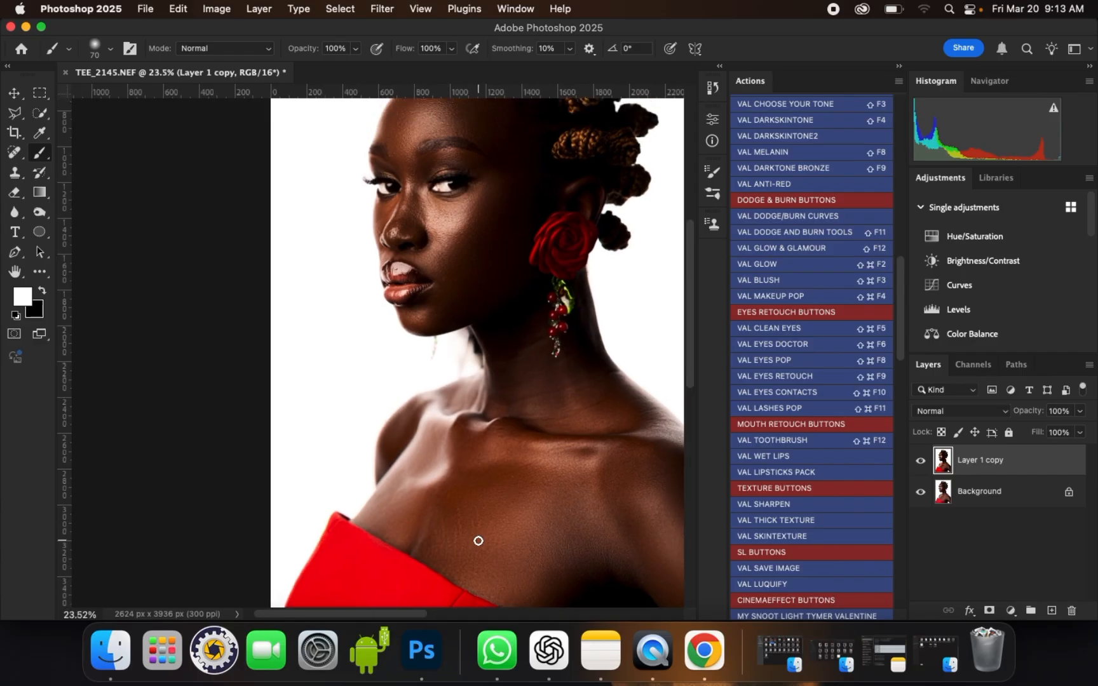
scroll(479, 541, "down", 2)
scroll(493, 209, "up", 1)
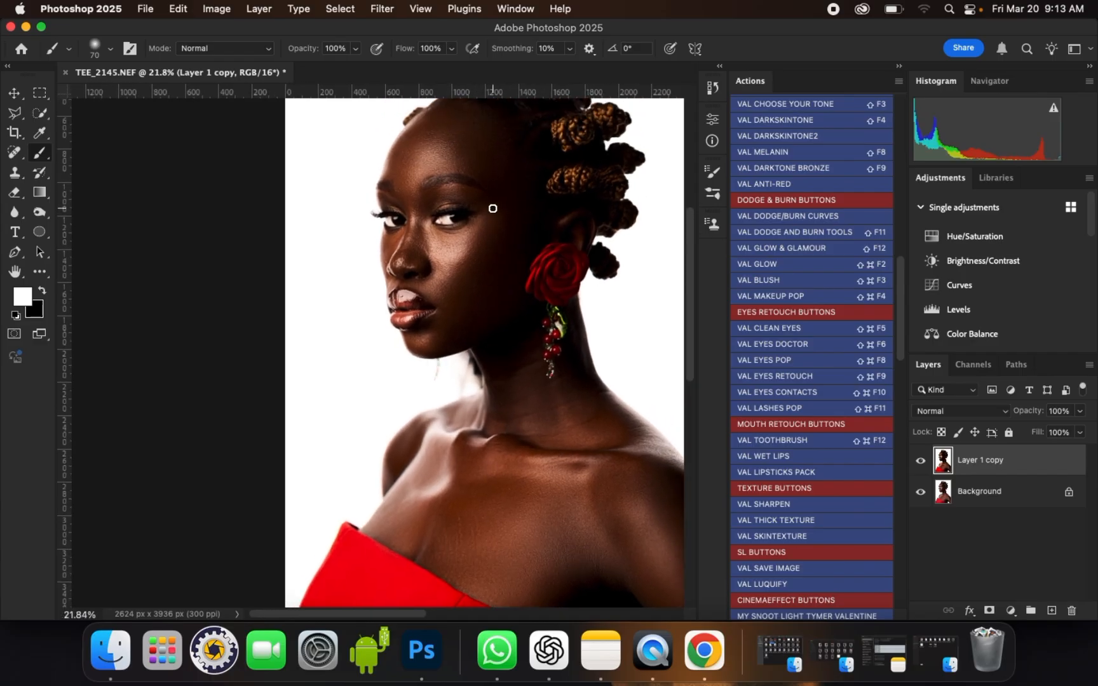
left_click_drag(693, 285, 691, 321)
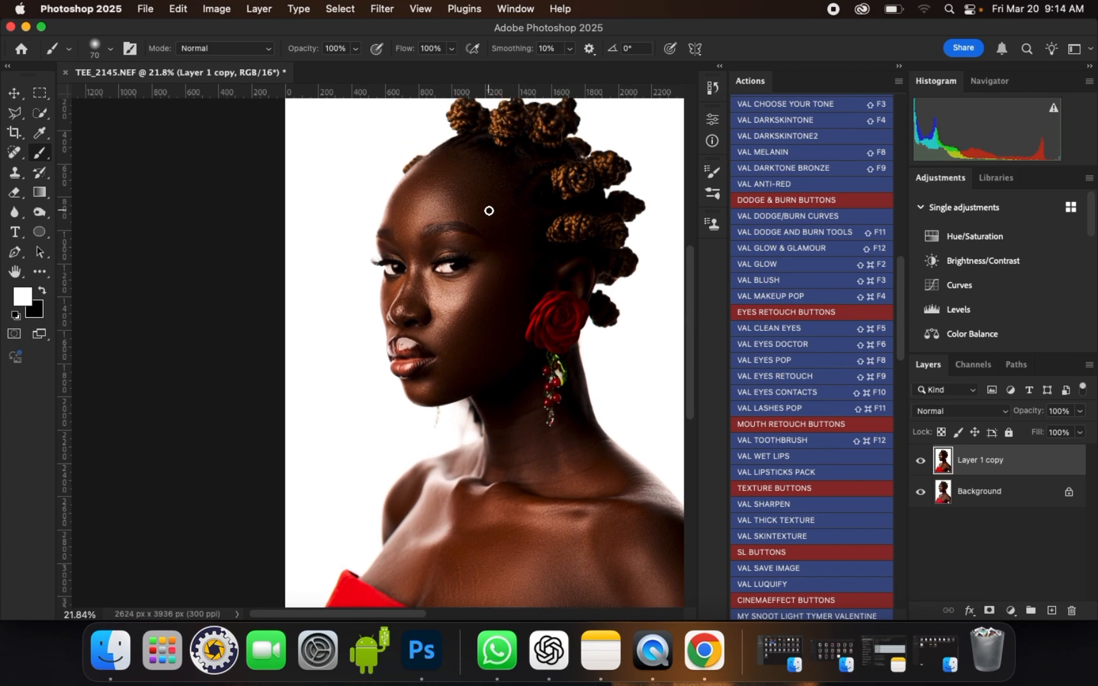
scroll(490, 207, "up", 4)
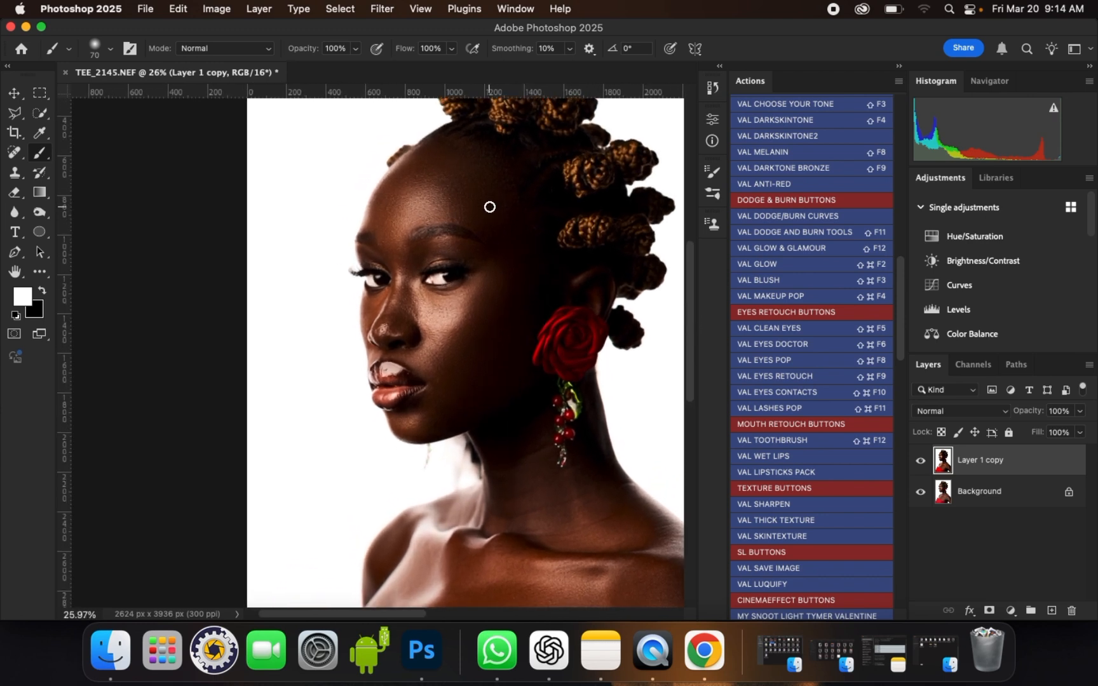
scroll(490, 207, "up", 1)
scroll(490, 207, "up", 2)
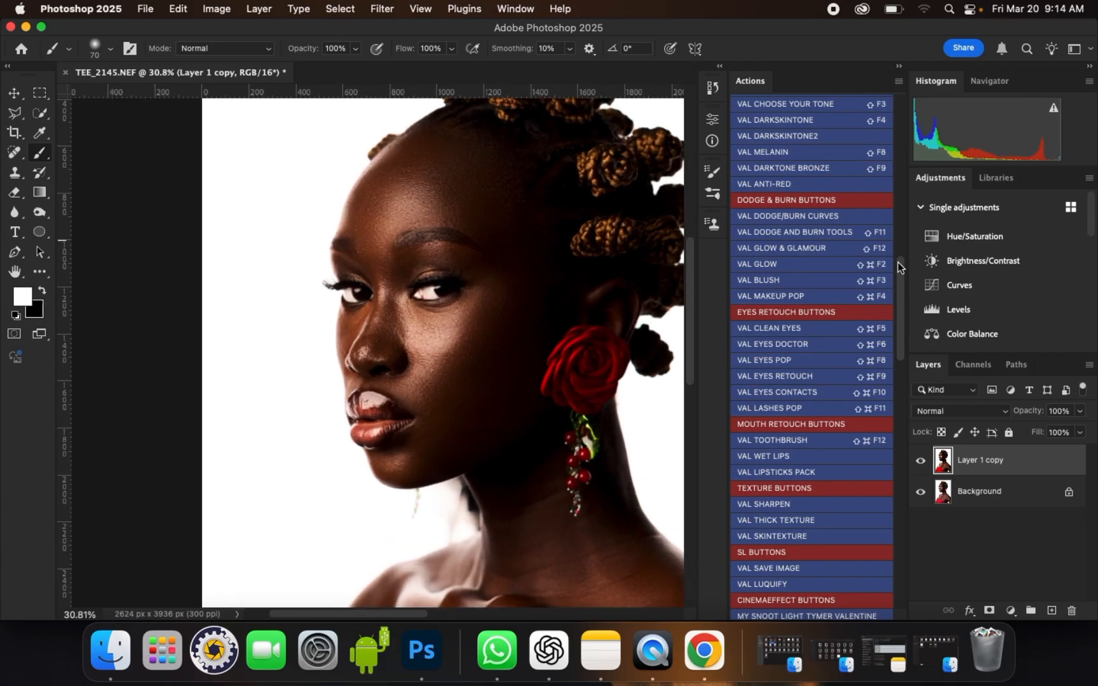
mouse_move(900, 272)
left_mouse_down()
mouse_move(901, 535)
mouse_move(894, 105)
mouse_move(904, 272)
mouse_move(909, 152)
mouse_move(918, 356)
mouse_move(889, 441)
mouse_move(900, 113)
mouse_move(902, 467)
left_mouse_up()
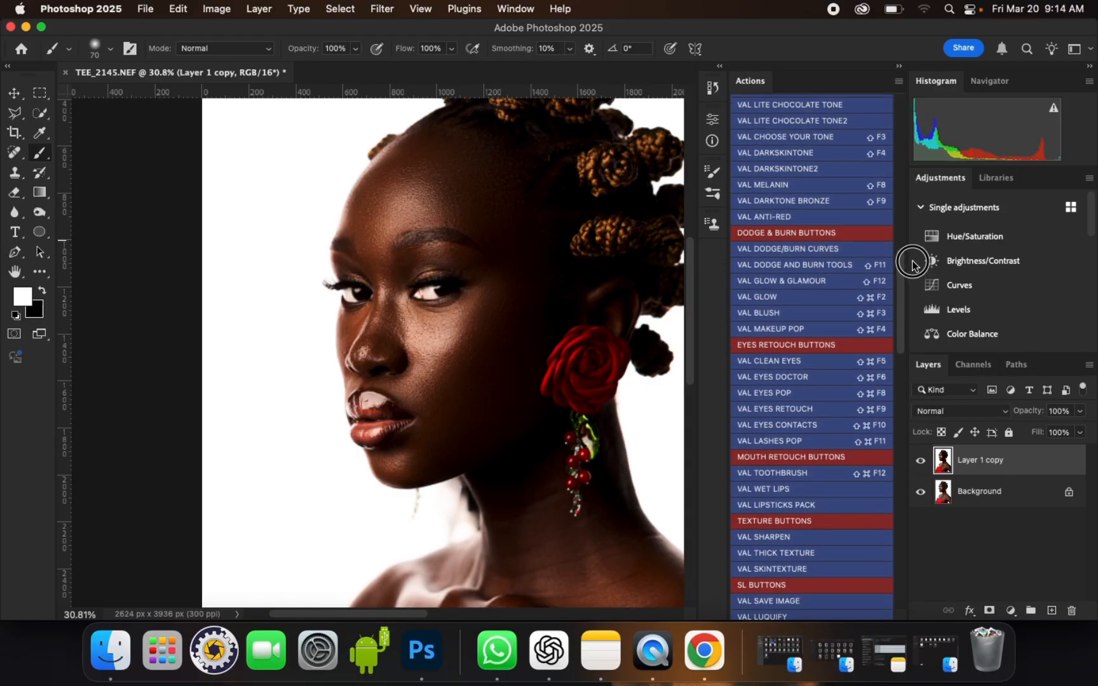